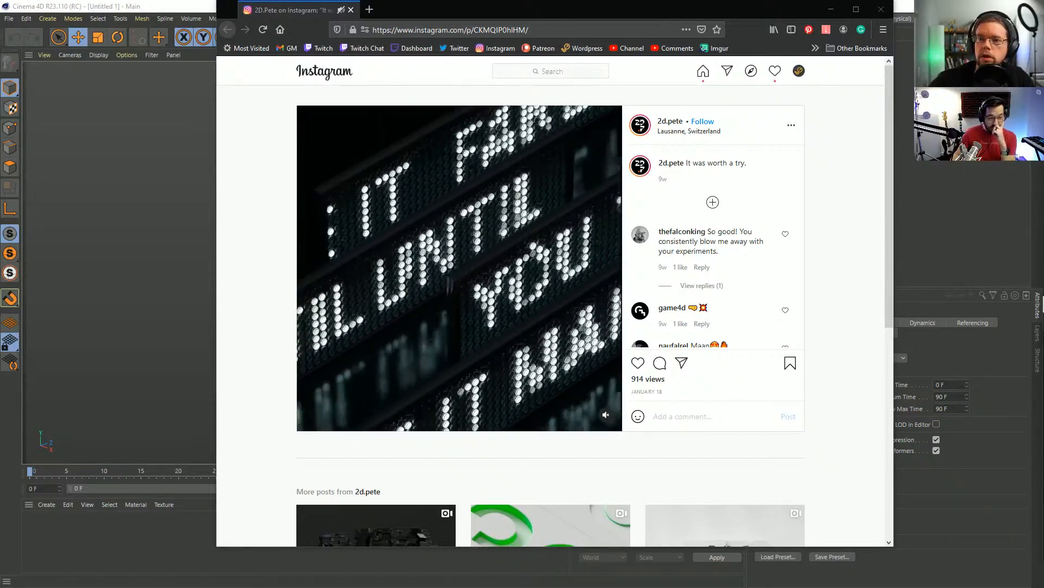
Open the "Blender Geometry Nodes: Vertex Normals - Alien Orb" video, shrink the browser window and play the intro.
{"action": "left_click_drag", "start_coordinate": [413, 243], "coordinate": [369, 10]}
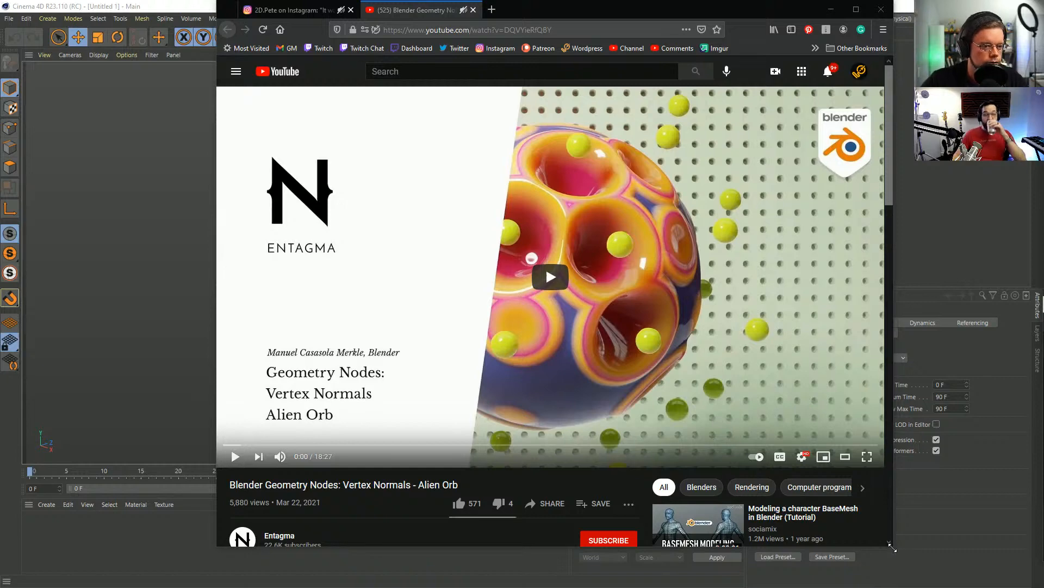
{"action": "left_click_drag", "start_coordinate": [892, 545], "coordinate": [746, 485]}
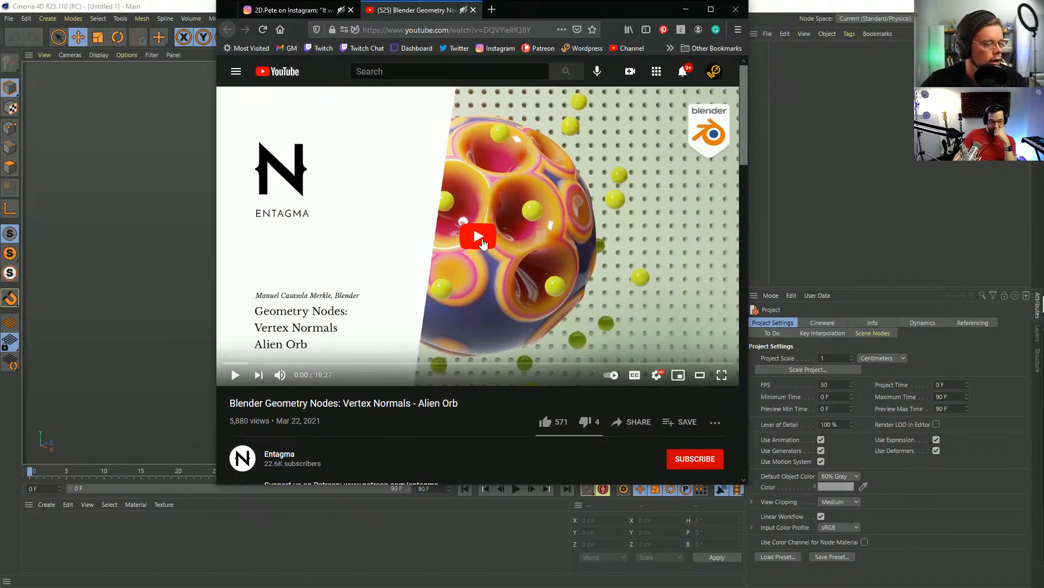
{"action": "left_click", "coordinate": [464, 235]}
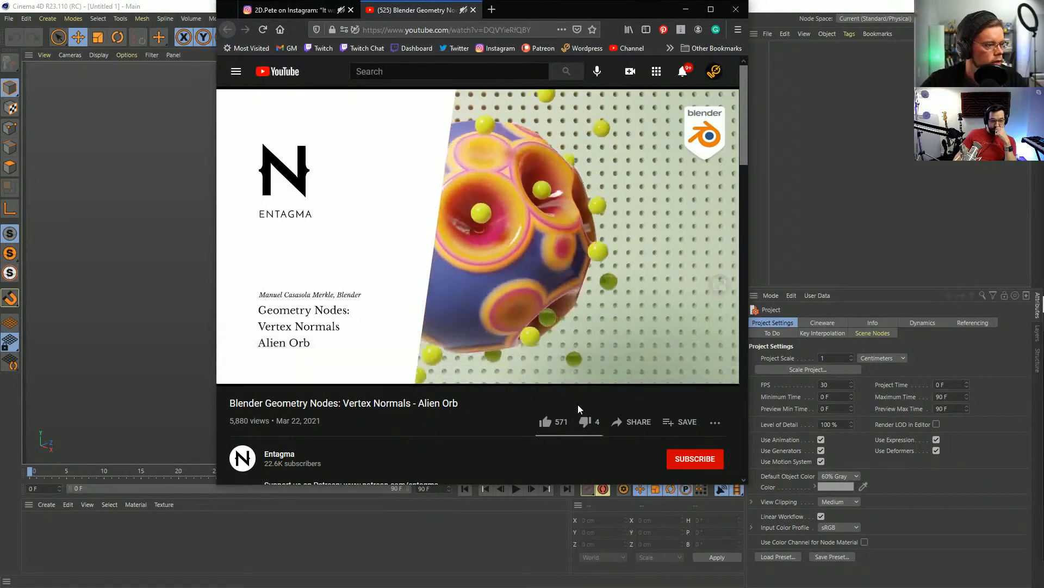
{"action": "left_click", "coordinate": [515, 303]}
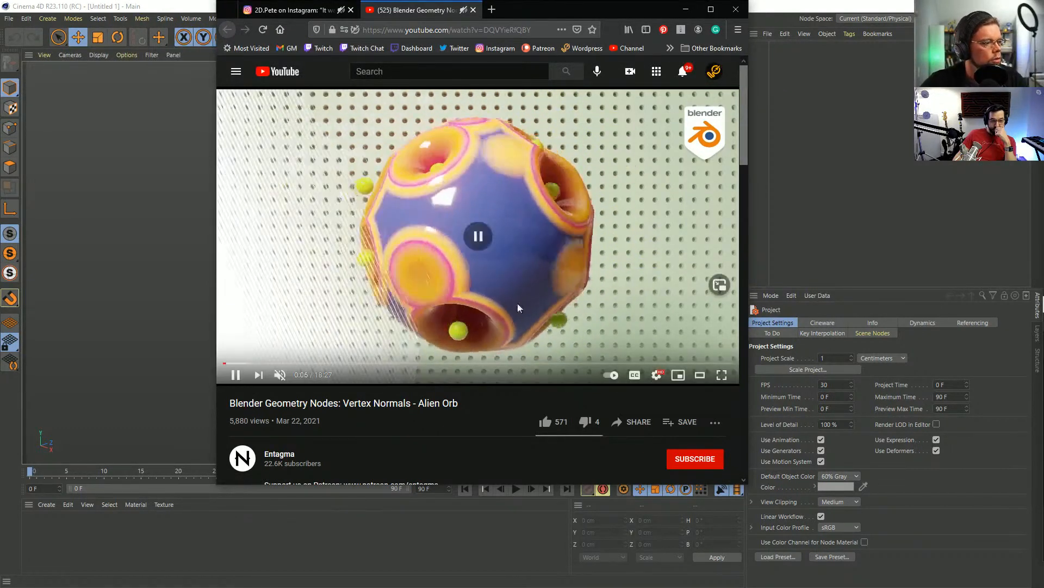
{"action": "left_click_drag", "start_coordinate": [746, 484], "coordinate": [703, 497]}
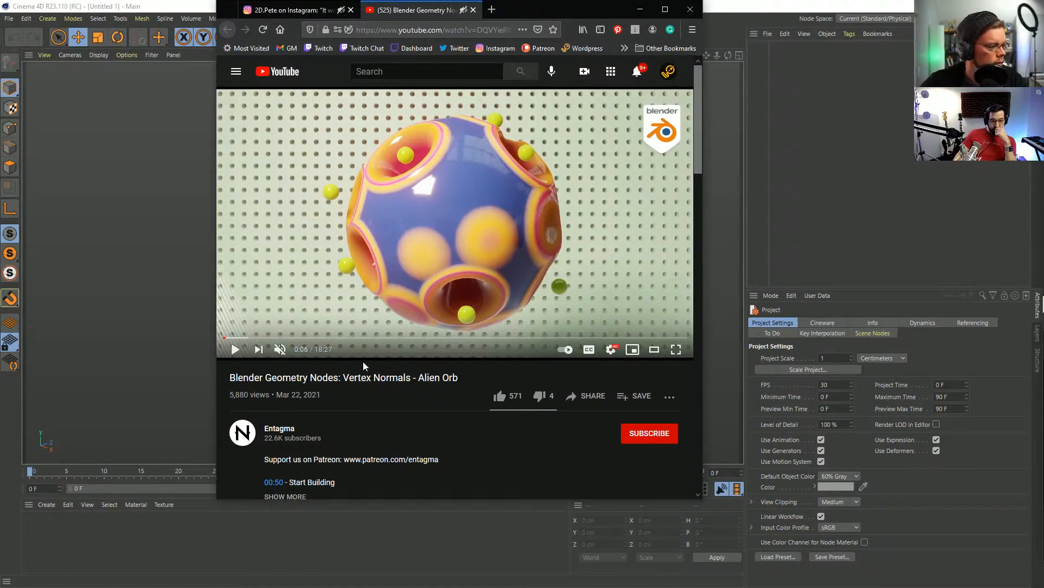
Skim ahead through the Alien Orb video past its halfway point to view the geometry node setup.
{"action": "key", "text": "l"}
{"action": "key", "text": "l"}
{"action": "key", "text": "l"}
{"action": "key", "text": "l"}
{"action": "key", "text": "l"}
{"action": "key", "text": "l"}
{"action": "key", "text": "l"}
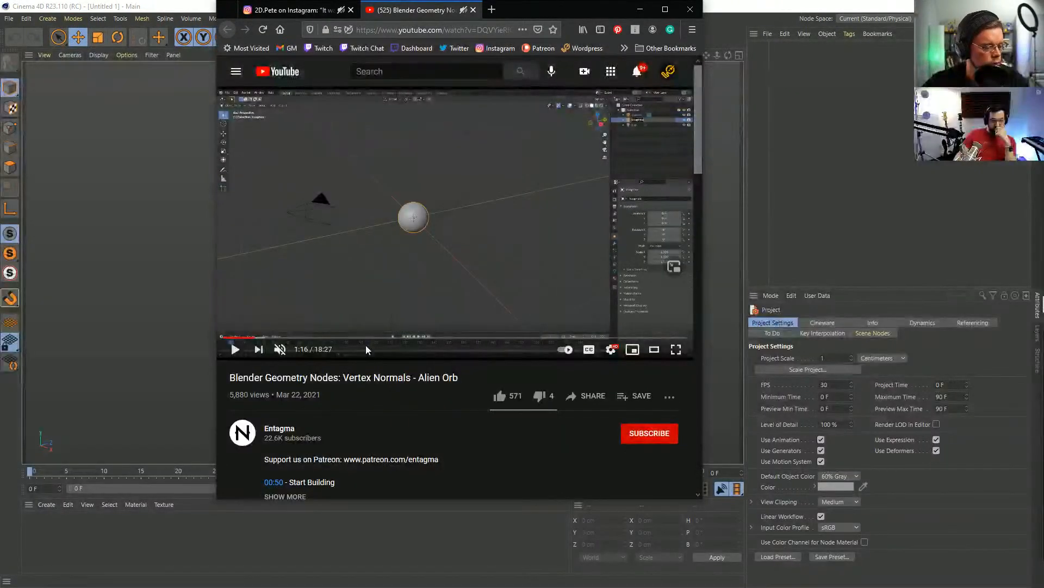
{"action": "key", "text": "5"}
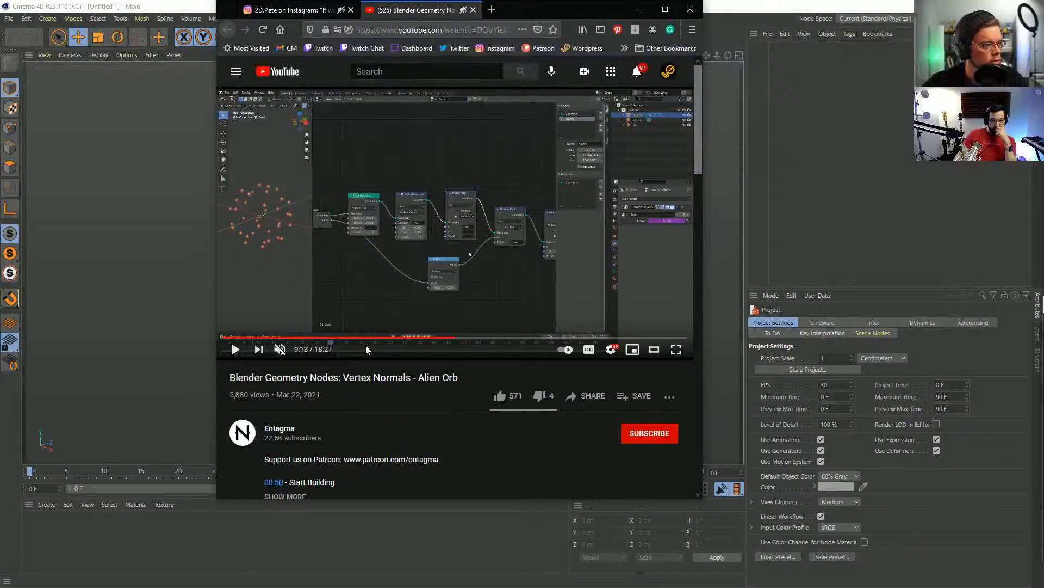
{"action": "key", "text": "1"}
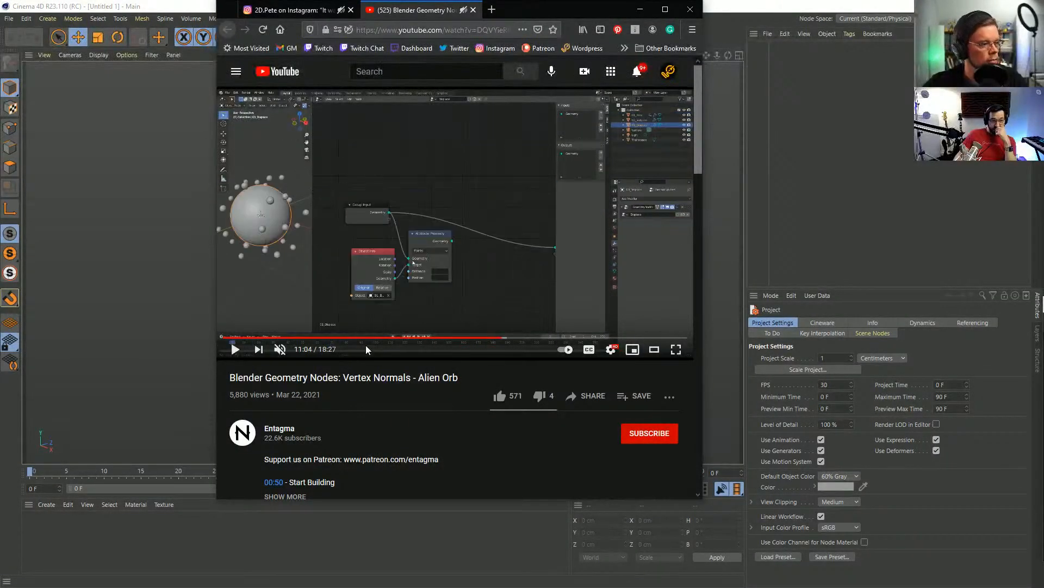
Replay the opening seconds of the Alien Orb video and pause on the rendered orb.
{"action": "key", "text": "0"}
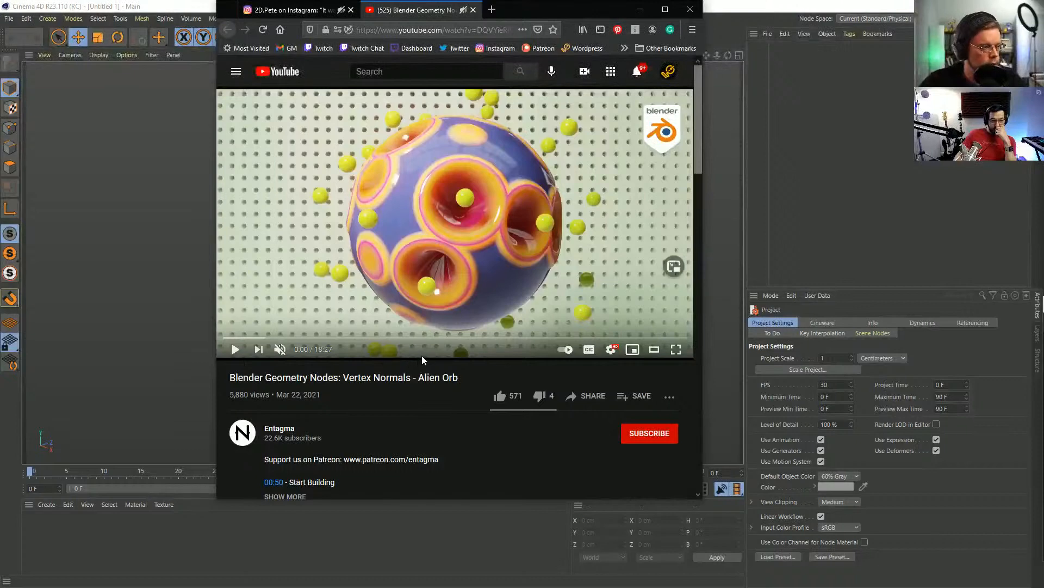
{"action": "key", "text": "k"}
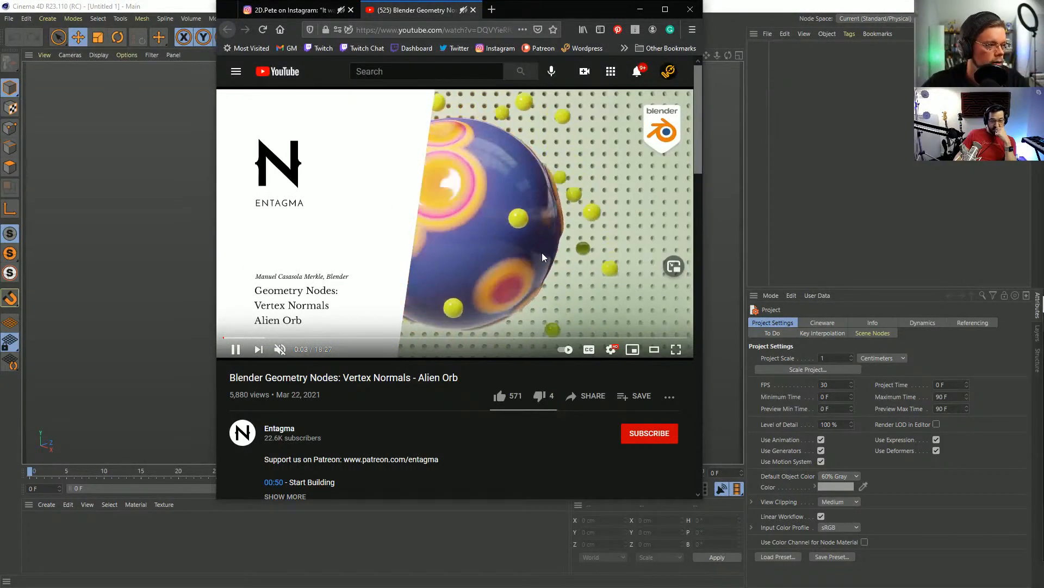
{"action": "key", "text": "k"}
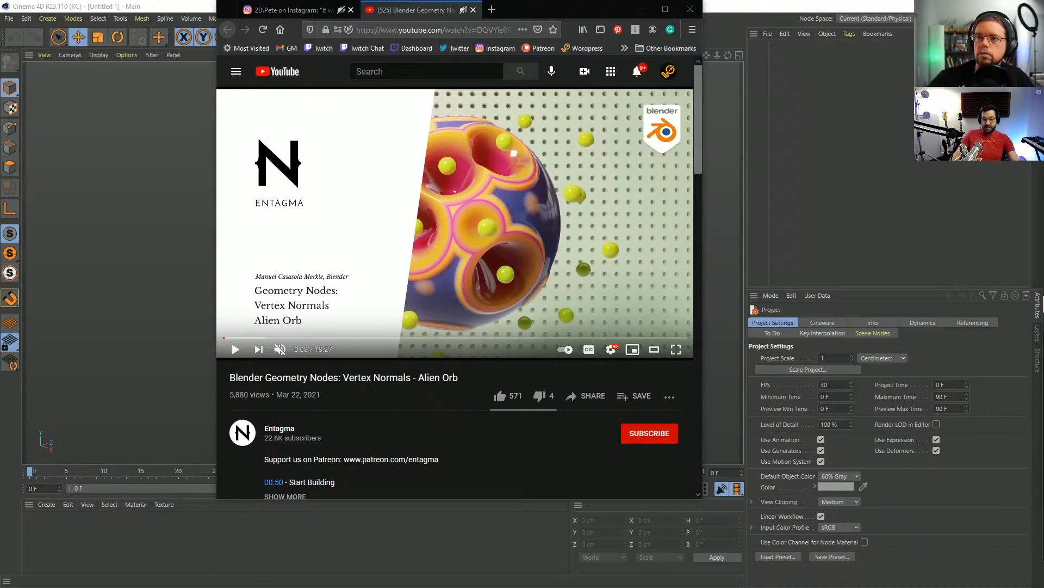
Bring up the tavo_studio Instagram post, enlarge the browser window and page through the images to the last one.
{"action": "left_click_drag", "start_coordinate": [566, 1], "coordinate": [476, 10]}
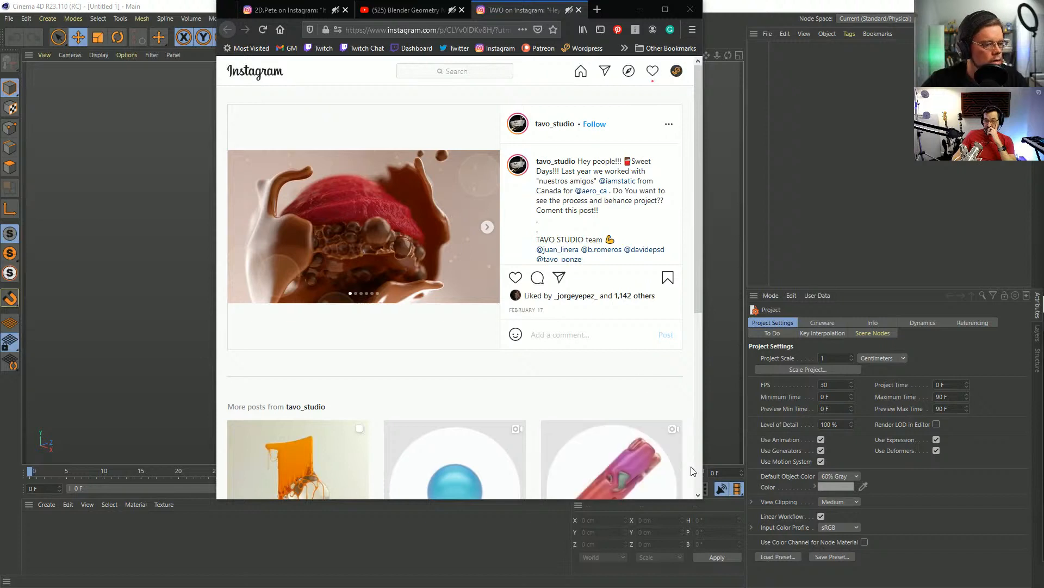
{"action": "left_click_drag", "start_coordinate": [701, 498], "coordinate": [875, 585]}
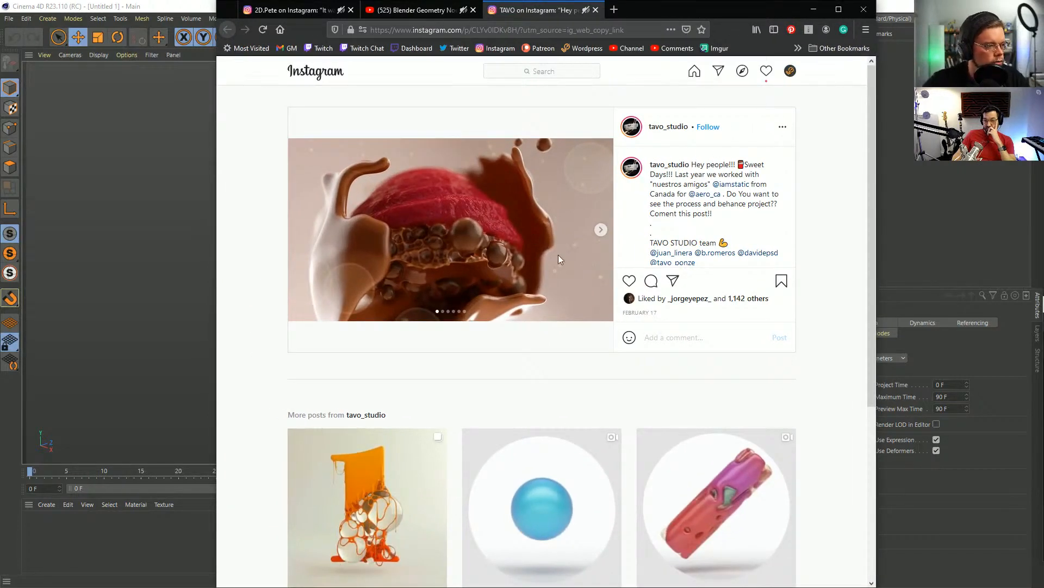
{"action": "left_click", "coordinate": [601, 229]}
{"action": "left_click", "coordinate": [601, 231]}
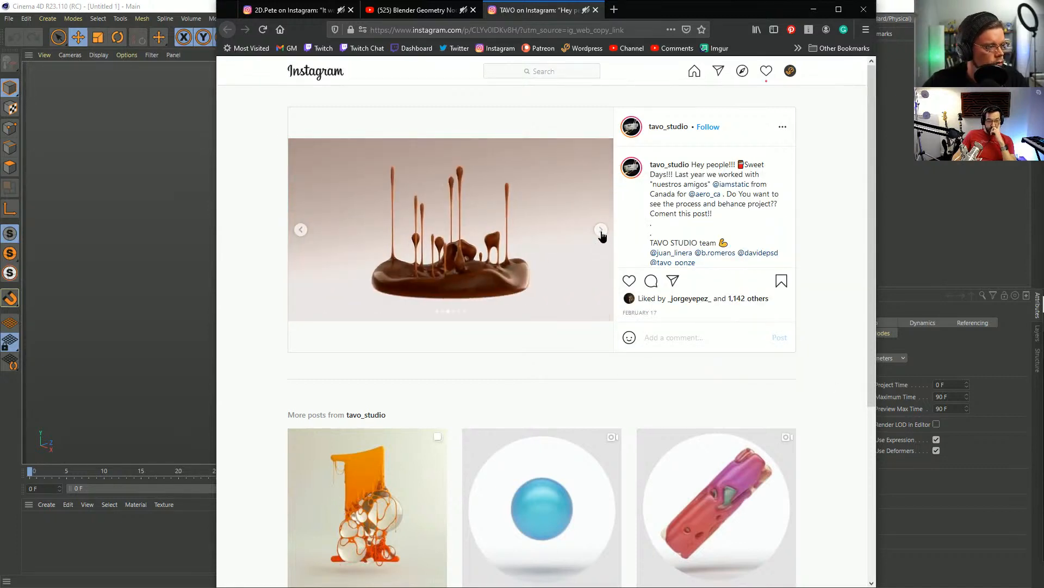
{"action": "left_click", "coordinate": [601, 231]}
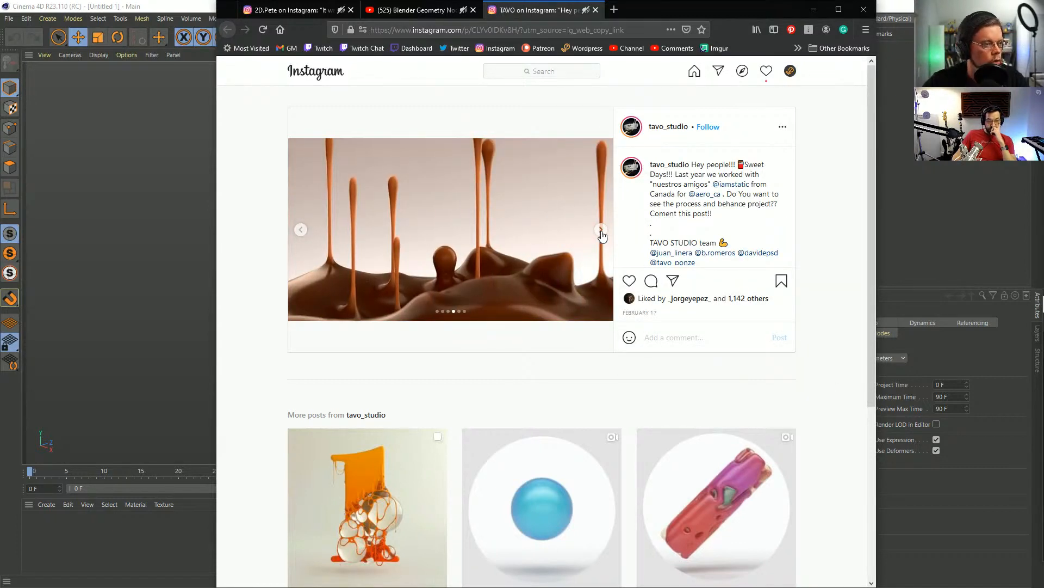
{"action": "left_click", "coordinate": [600, 230]}
{"action": "left_click", "coordinate": [601, 230]}
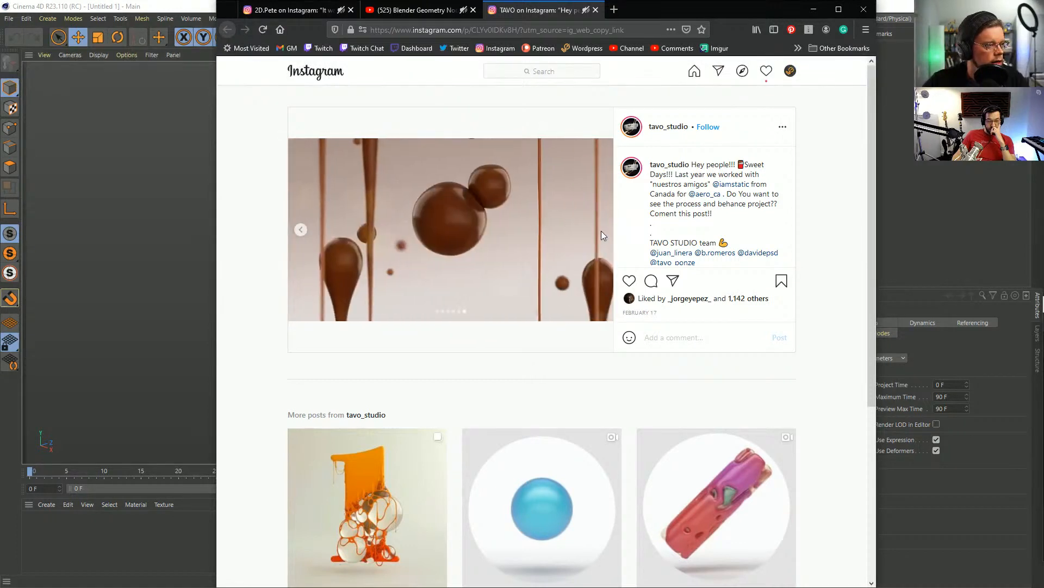
Page back through the tavo_studio post to its first image.
{"action": "left_click", "coordinate": [301, 230]}
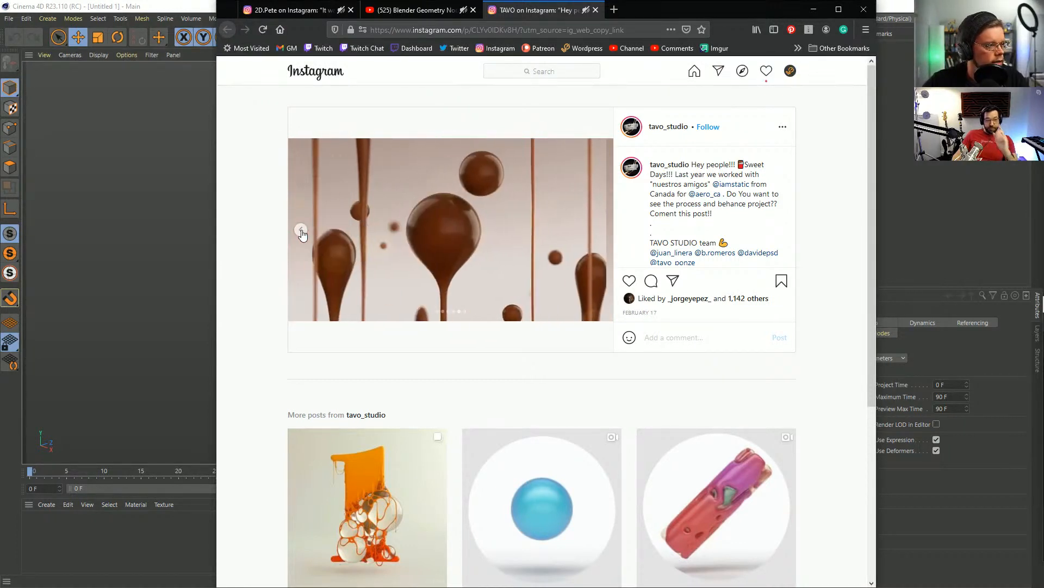
{"action": "left_click", "coordinate": [302, 230]}
{"action": "left_click", "coordinate": [301, 231]}
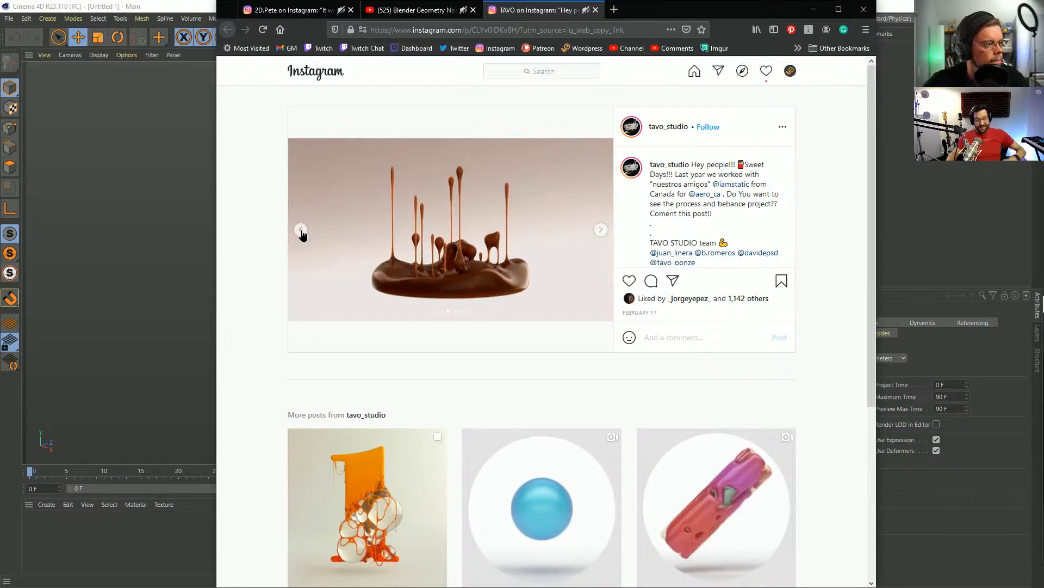
{"action": "left_click", "coordinate": [301, 230]}
{"action": "left_click", "coordinate": [302, 230]}
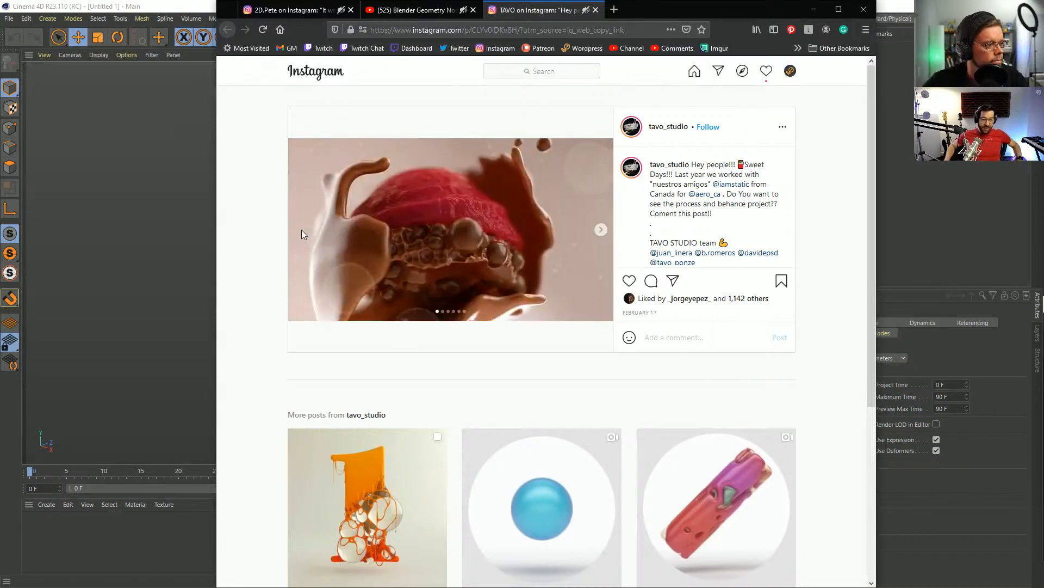
Page forward through the tavo_studio post to the fifth image, the close-up of the rising chocolate drop.
{"action": "left_click", "coordinate": [606, 237]}
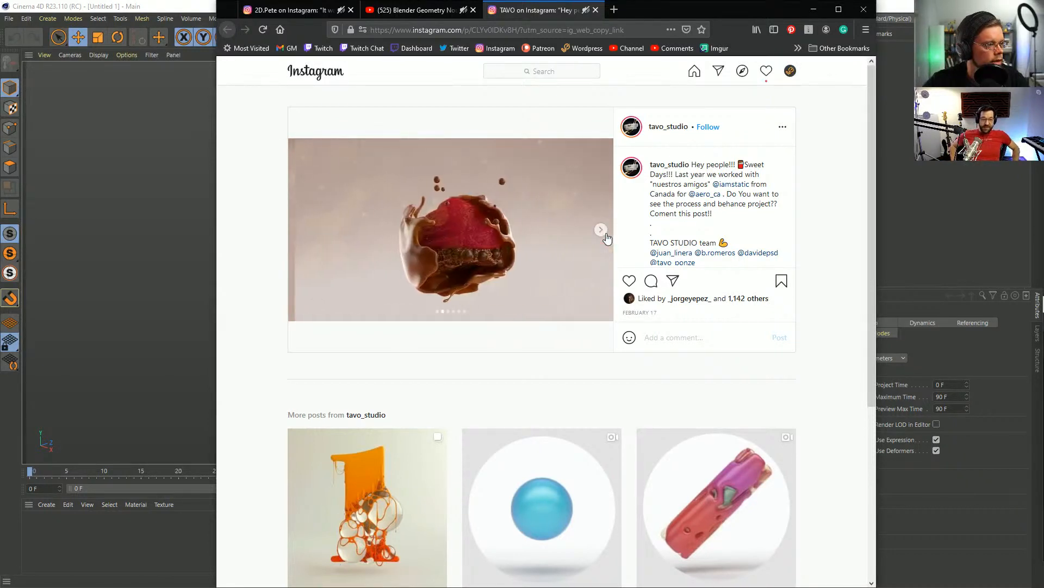
{"action": "left_click", "coordinate": [601, 230]}
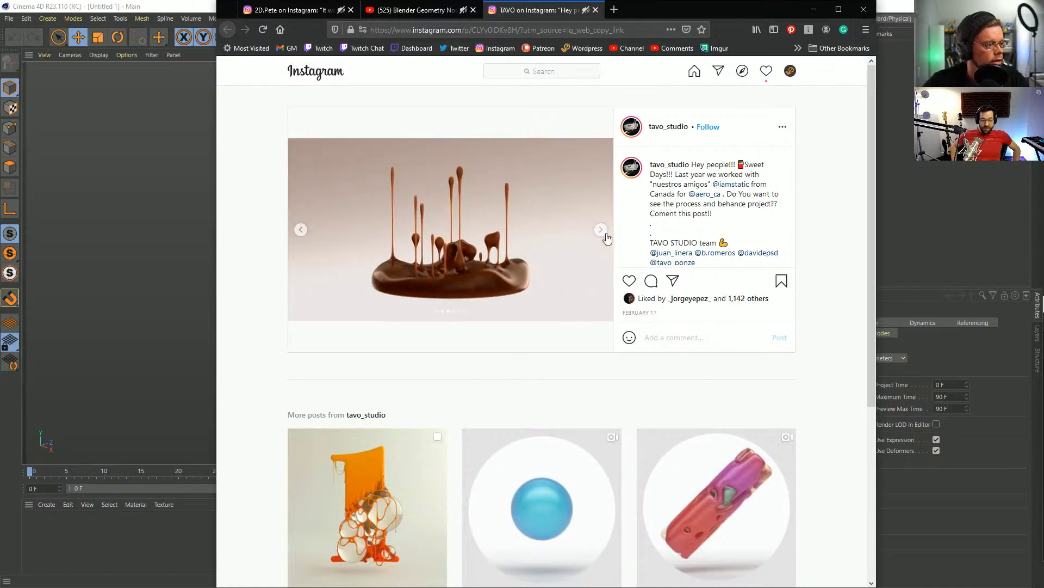
{"action": "left_click", "coordinate": [600, 230]}
{"action": "left_click", "coordinate": [602, 231]}
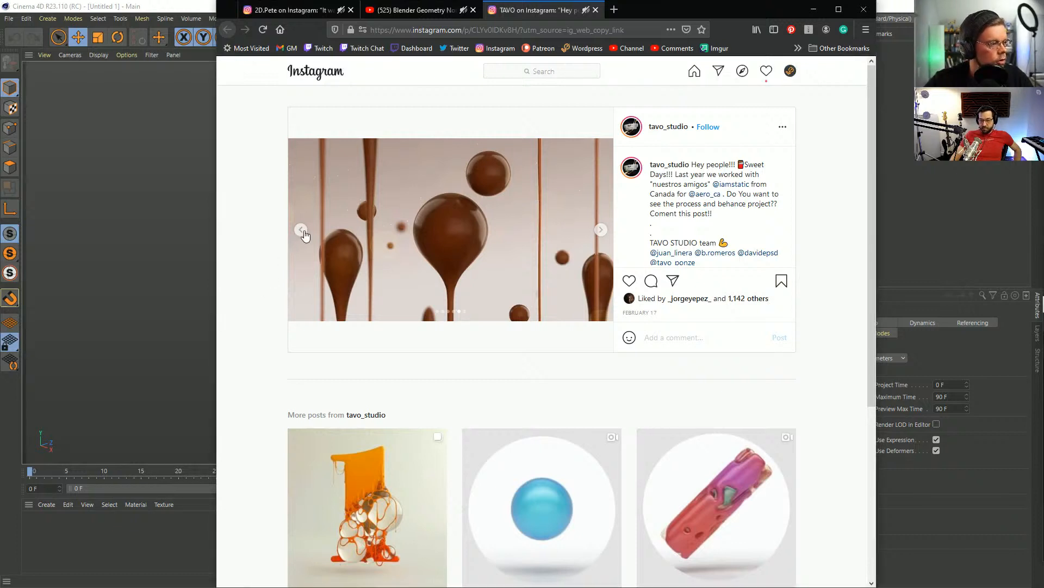
Return to the first tavo_studio image and bring up the third one with the chocolate puddle and thin strands.
{"action": "left_click", "coordinate": [306, 234]}
{"action": "left_click", "coordinate": [305, 234]}
{"action": "left_click", "coordinate": [307, 234]}
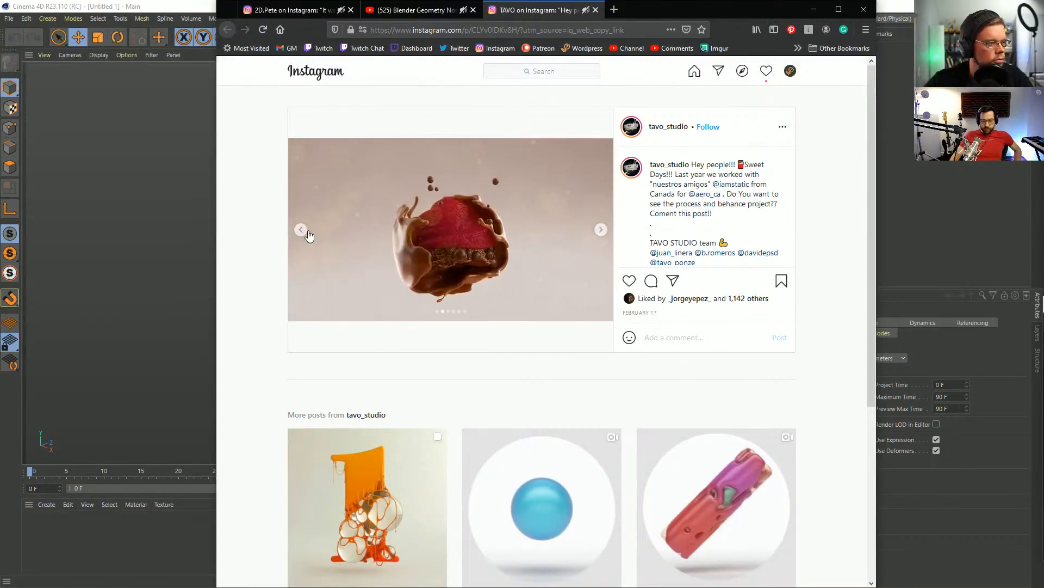
{"action": "left_click", "coordinate": [308, 230]}
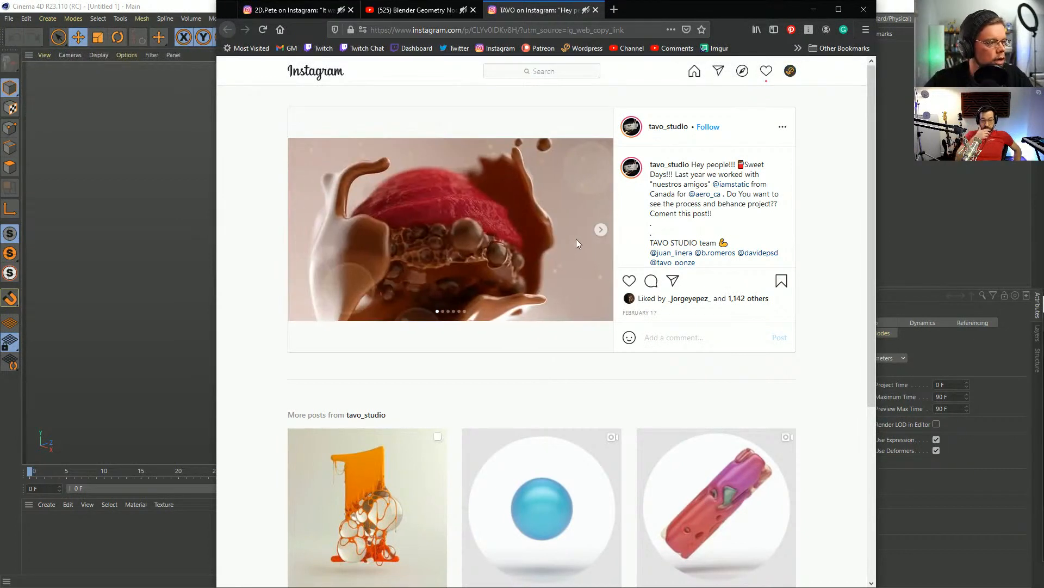
{"action": "left_click", "coordinate": [600, 231]}
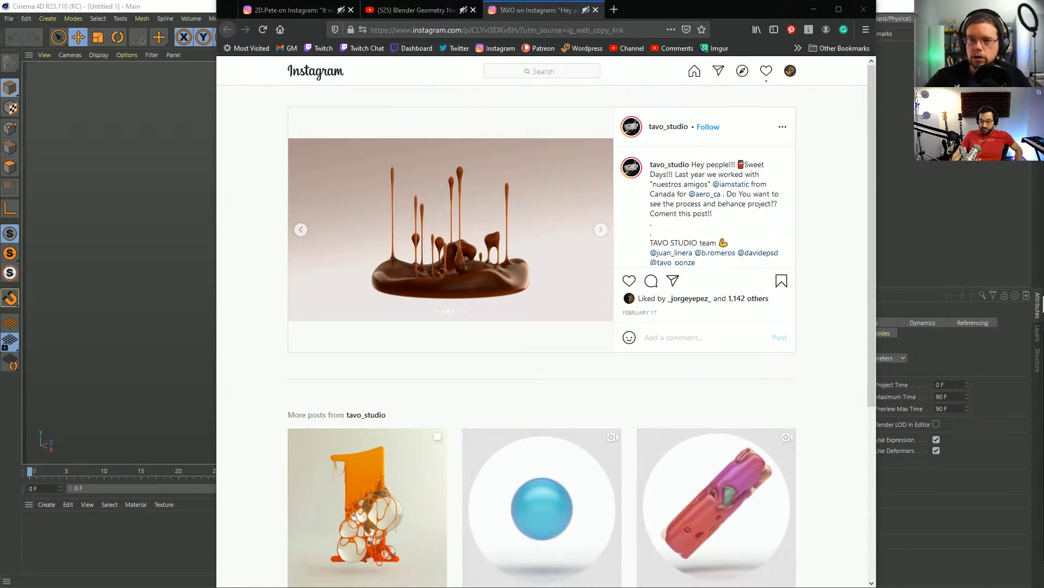
Revisit the Alien Orb video and the flip-dot lettering post, and return to the tavo_studio post.
{"action": "left_click", "coordinate": [384, 15]}
{"action": "left_click", "coordinate": [308, 15]}
{"action": "left_click", "coordinate": [508, 12]}
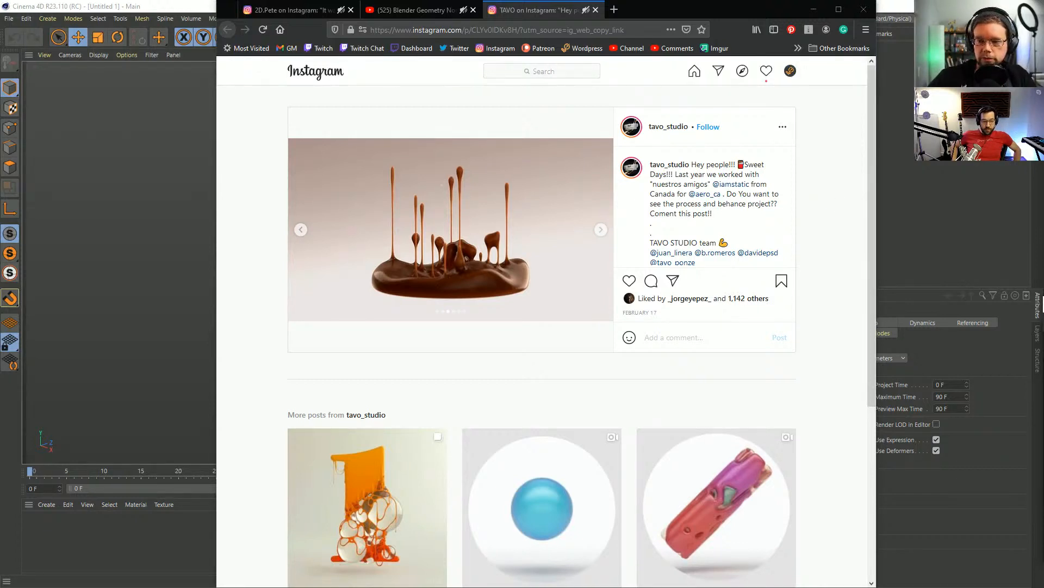
{"action": "scroll", "coordinate": [373, 273], "scroll_direction": "down", "scroll_amount": 1}
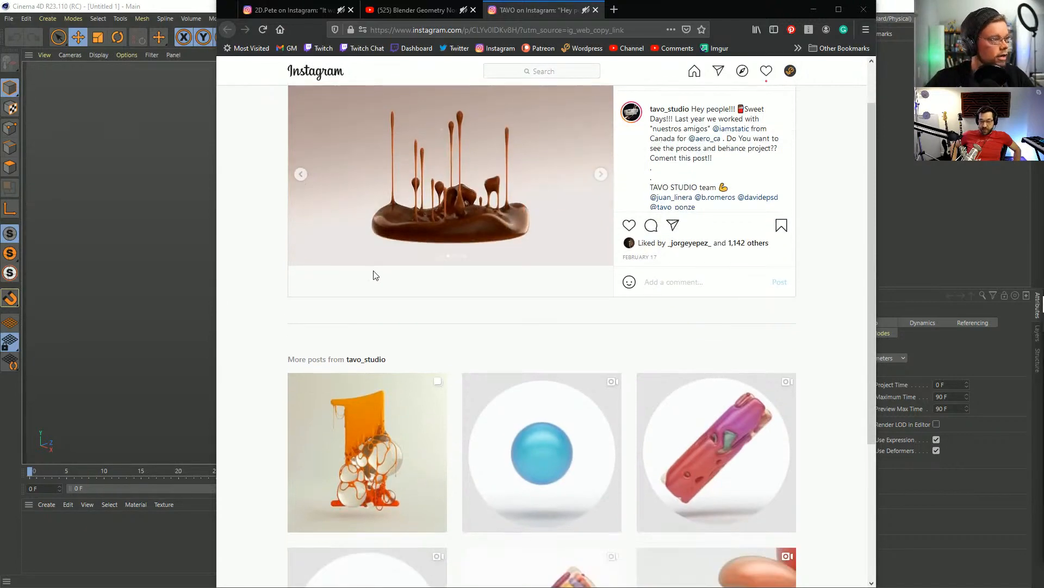
{"action": "scroll", "coordinate": [373, 273], "scroll_direction": "up", "scroll_amount": 1}
Maximize the browser window and bring up the Instagram post with the flip-dot lettering.
{"action": "left_click_drag", "start_coordinate": [643, 20], "coordinate": [641, 20]}
{"action": "double_click", "coordinate": [640, 20]}
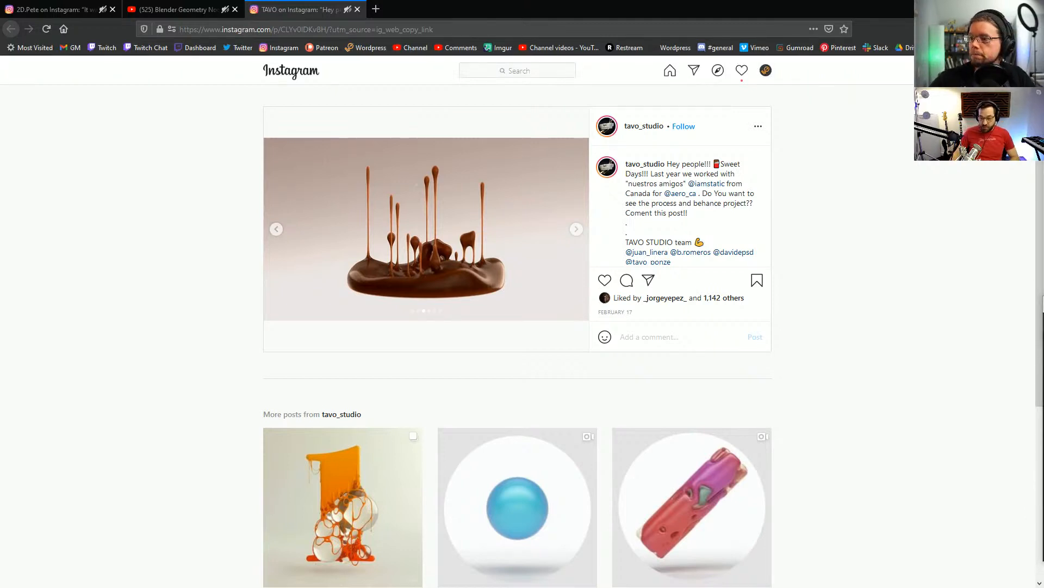
{"action": "key", "text": "alt+Tab"}
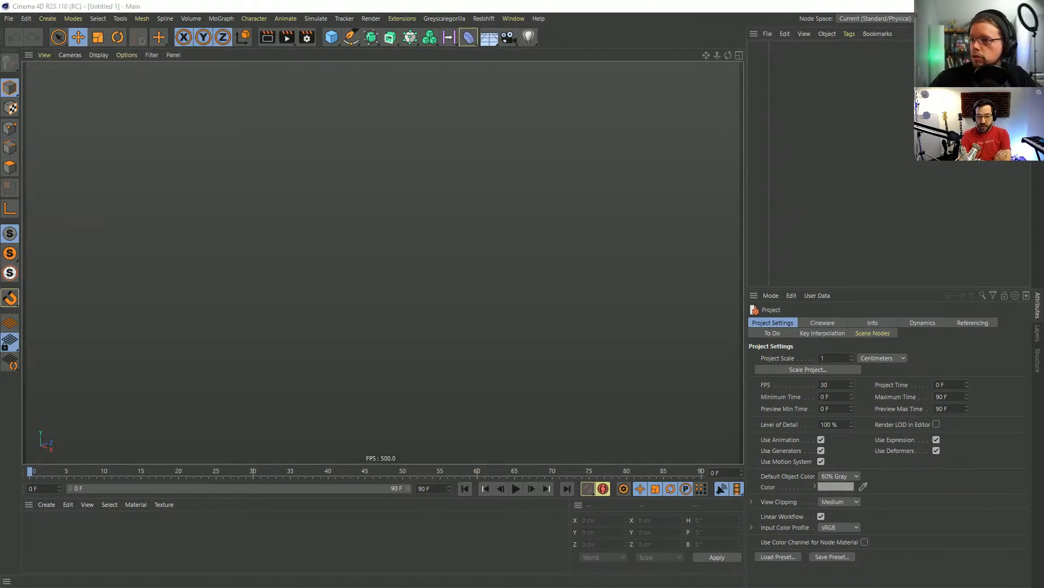
{"action": "key", "text": "alt+Tab"}
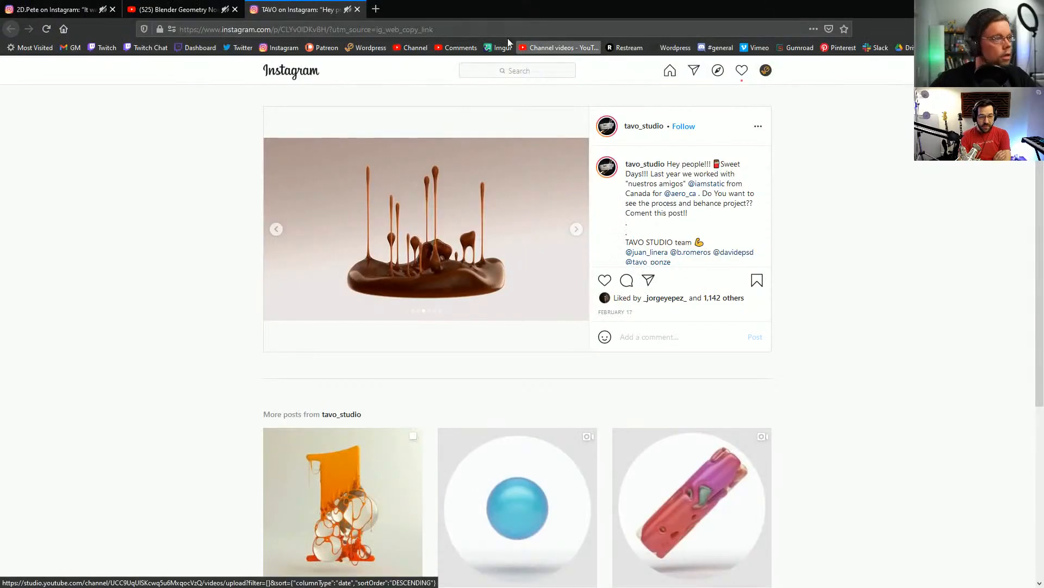
{"action": "key", "text": "ctrl+Tab"}
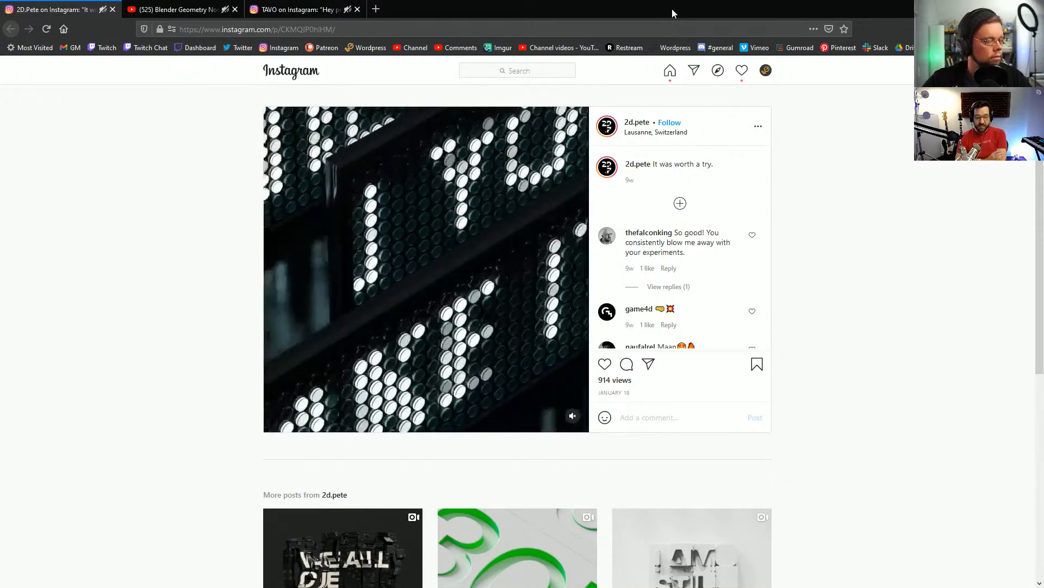
Restore the browser to a smaller window over the workspace and switch to Cinema 4D.
{"action": "double_click", "coordinate": [674, 7]}
{"action": "left_click_drag", "start_coordinate": [670, 17], "coordinate": [500, 66]}
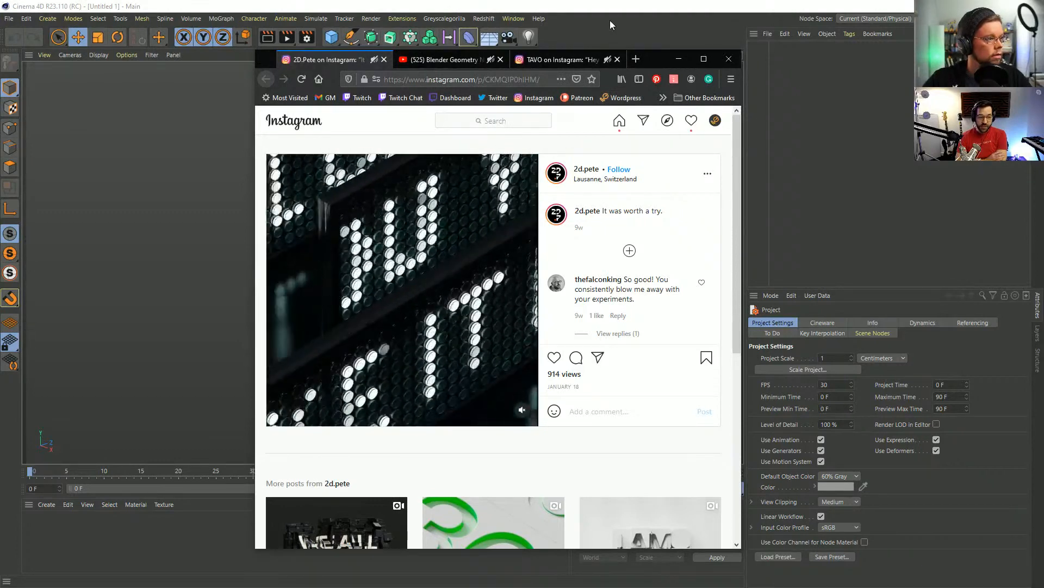
{"action": "left_click", "coordinate": [586, 23]}
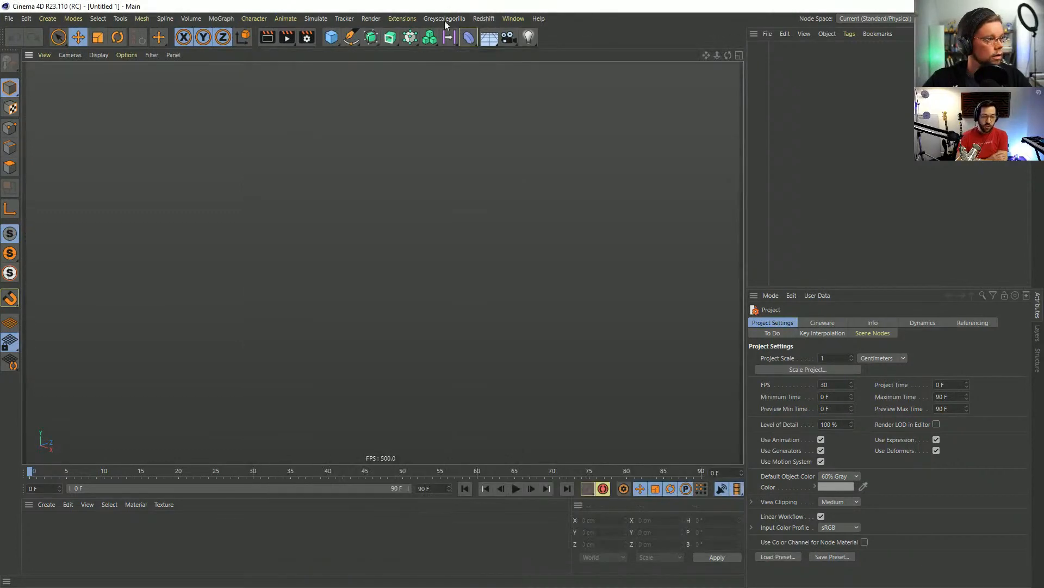
Add a MoGraph Matrix object to the empty scene.
{"action": "left_click", "coordinate": [408, 39]}
{"action": "left_click", "coordinate": [531, 47]}
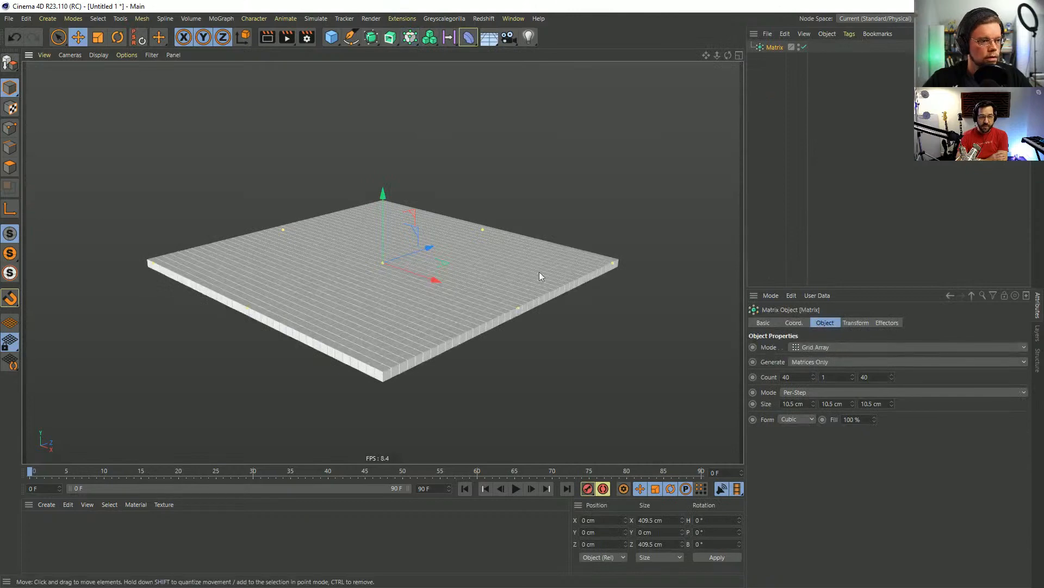
{"action": "left_click_drag", "start_coordinate": [539, 272], "coordinate": [464, 242], "text": "alt"}
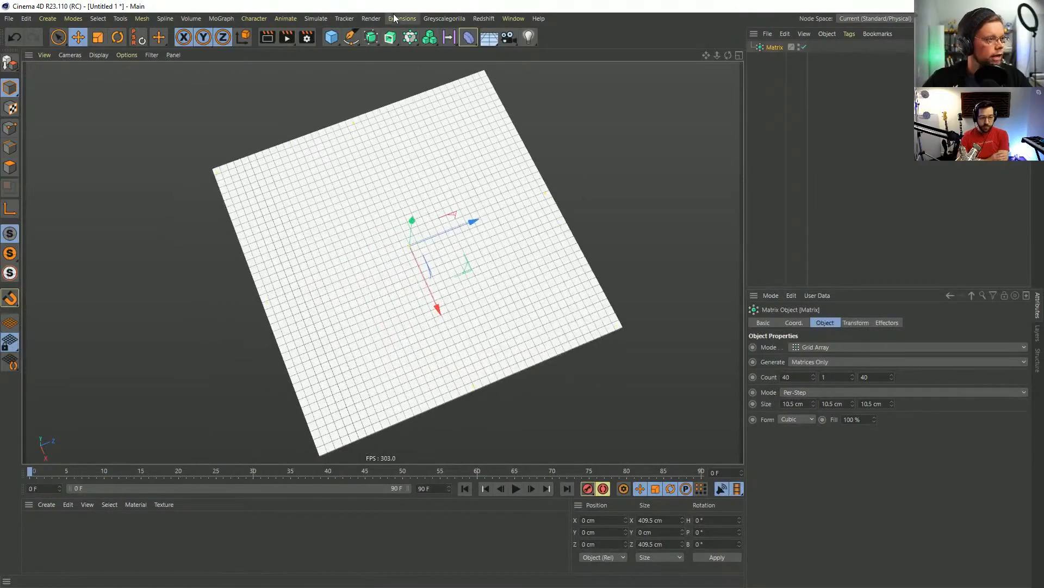
Add a Text spline to the scene and lay it flat by setting its plane to XZ.
{"action": "left_click", "coordinate": [351, 37]}
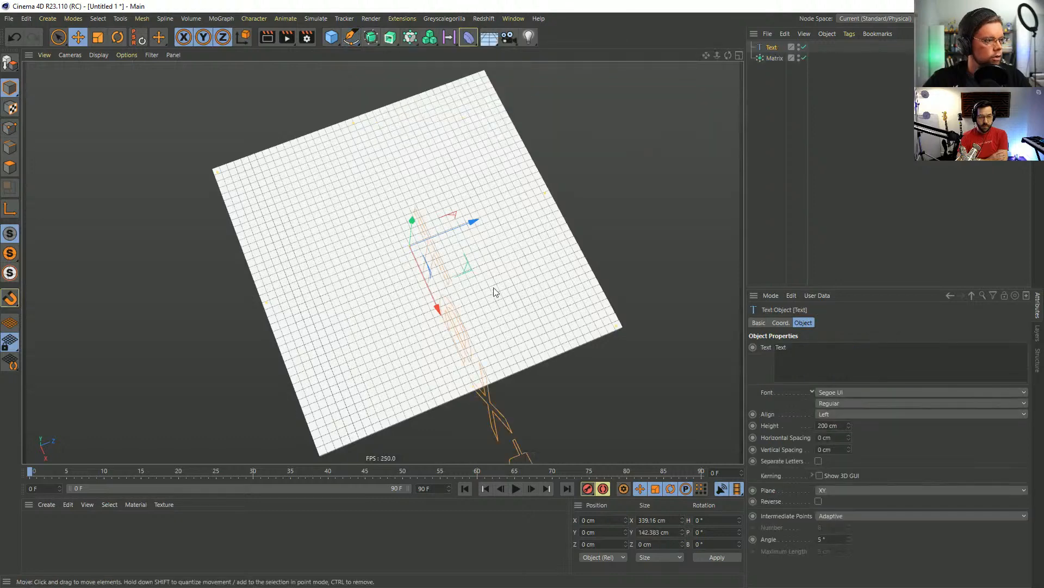
{"action": "left_click_drag", "start_coordinate": [493, 291], "coordinate": [844, 384], "text": "alt"}
{"action": "left_click", "coordinate": [836, 491]}
{"action": "left_click", "coordinate": [836, 513]}
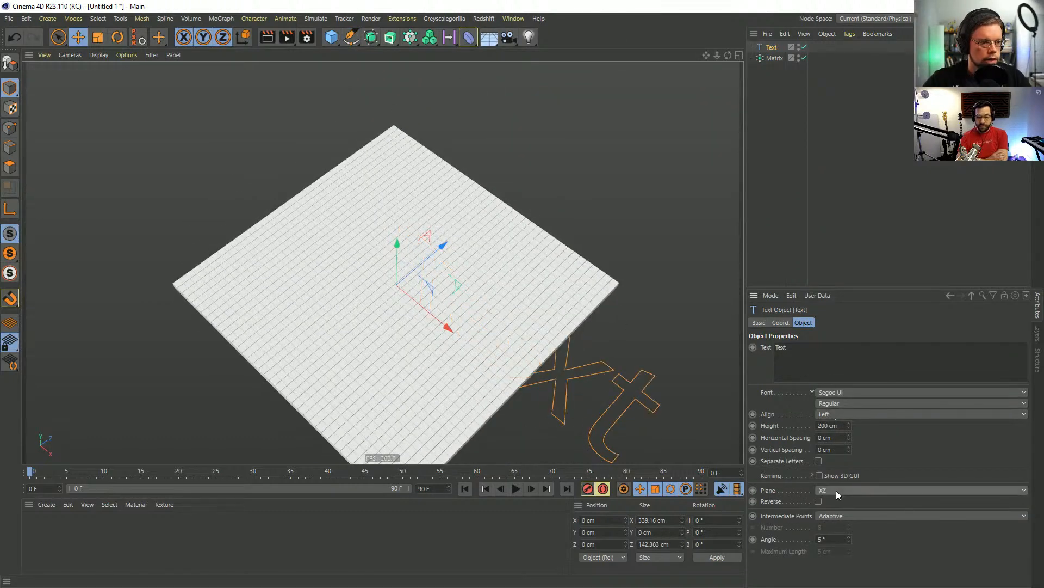
Scale the Text spline up to a height of about 559 cm and move it to about X -118 cm, Z -223 cm.
{"action": "key", "text": "t"}
{"action": "left_click_drag", "start_coordinate": [397, 352], "coordinate": [561, 348]}
{"action": "key", "text": "e"}
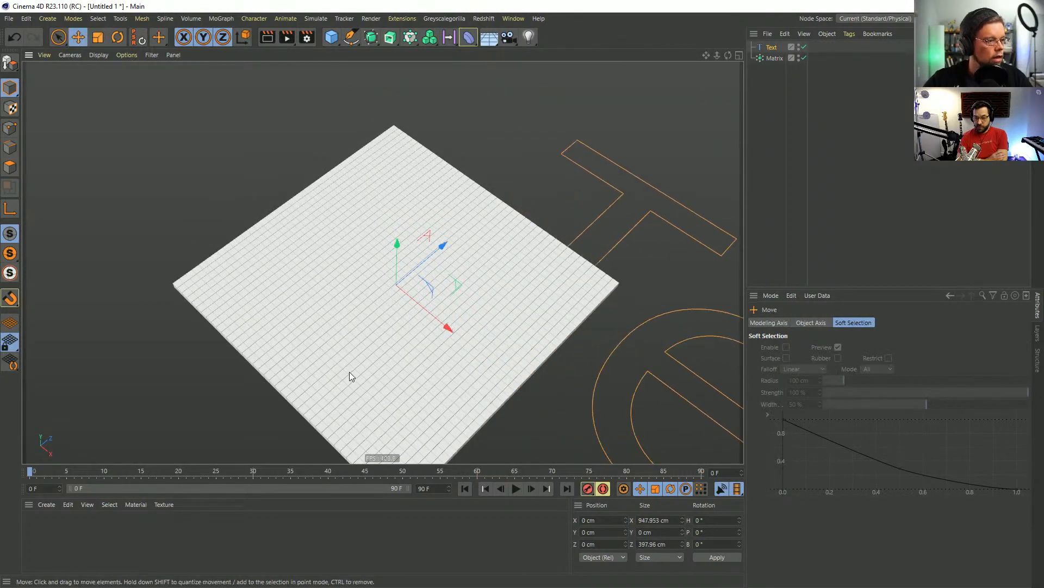
{"action": "left_click_drag", "start_coordinate": [455, 285], "coordinate": [267, 335]}
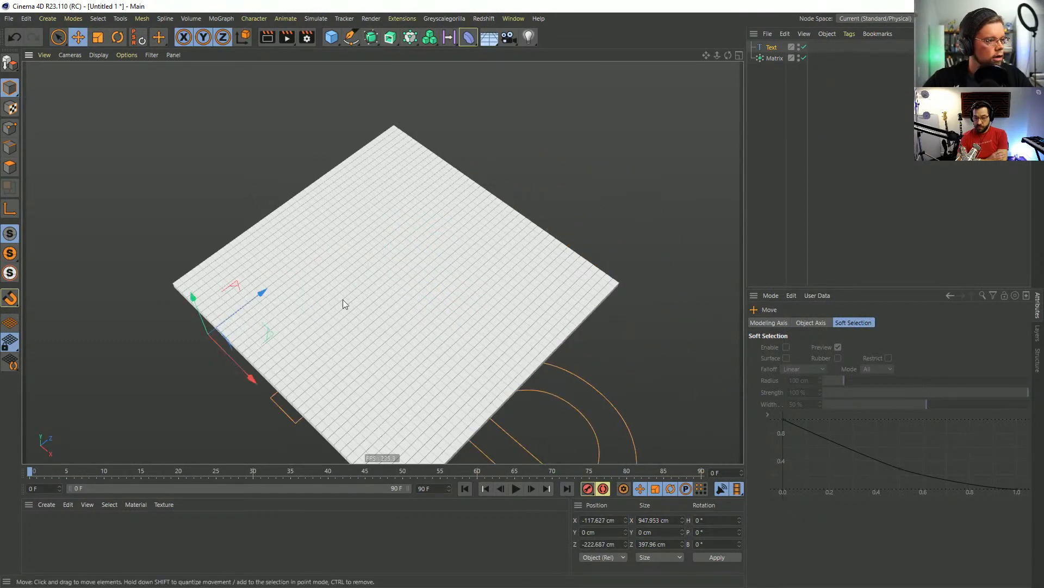
Add a Plain effector to the Matrix and turn off its position transform.
{"action": "left_click", "coordinate": [764, 58]}
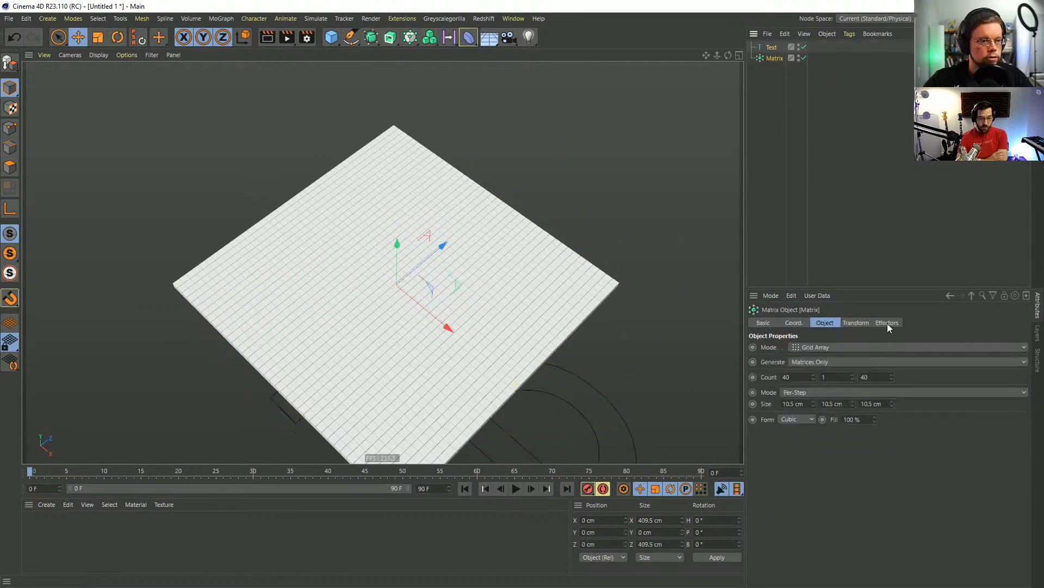
{"action": "left_click", "coordinate": [430, 37]}
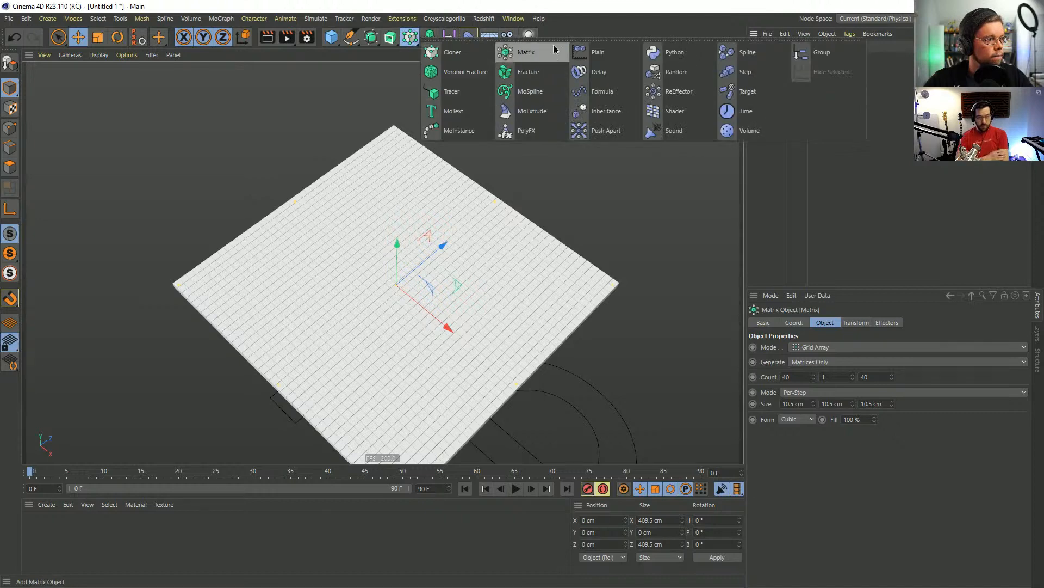
{"action": "left_click", "coordinate": [585, 47]}
{"action": "left_click", "coordinate": [850, 323]}
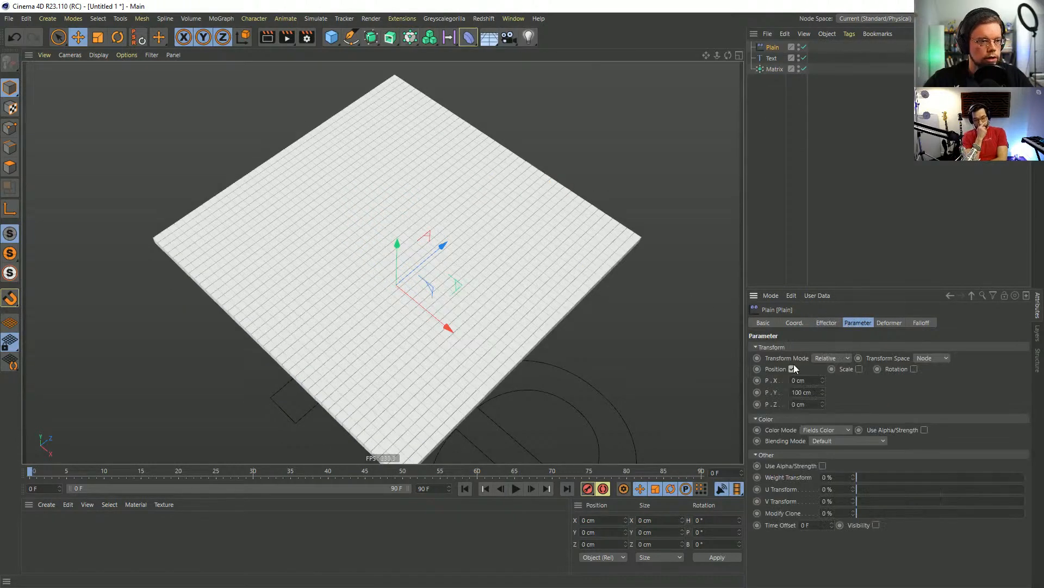
{"action": "left_click", "coordinate": [792, 368]}
Add the Text spline as a field in the Plain effector's falloff and select its layer.
{"action": "left_click", "coordinate": [921, 323]}
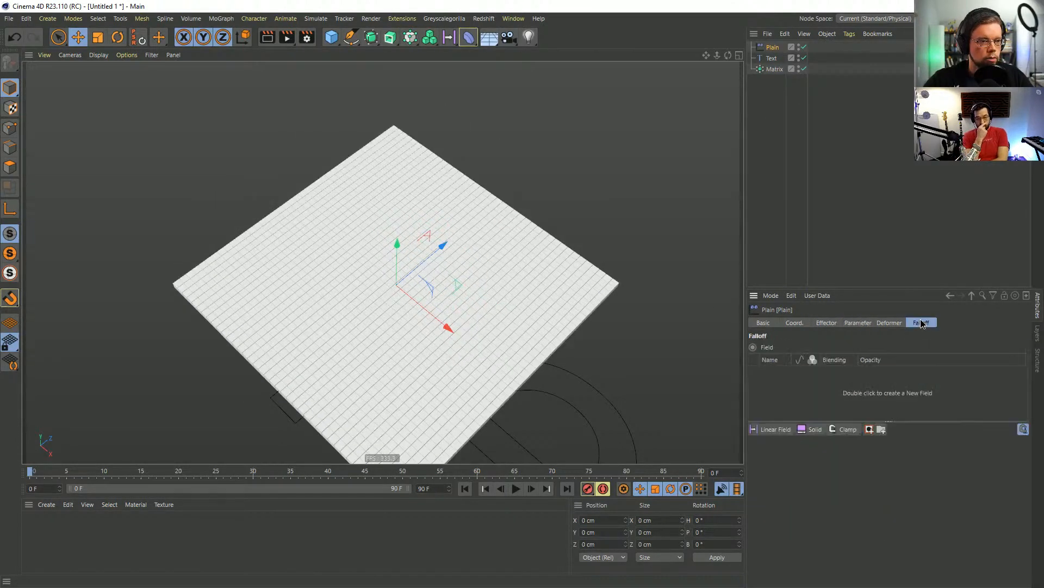
{"action": "left_click_drag", "start_coordinate": [768, 58], "coordinate": [827, 407]}
{"action": "left_click", "coordinate": [792, 372]}
{"action": "scroll", "coordinate": [576, 370], "scroll_direction": "up", "scroll_amount": 3}
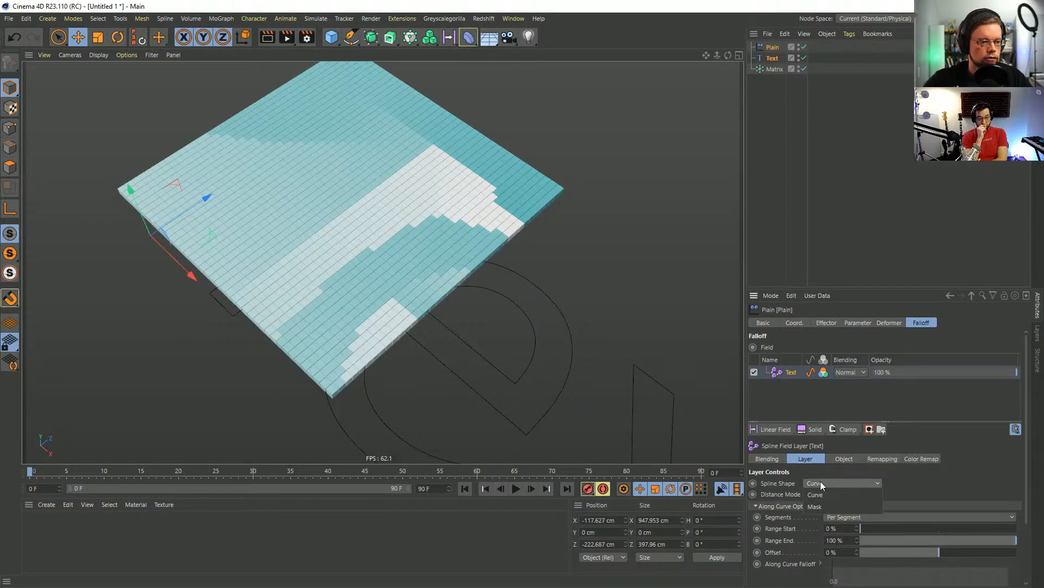
Set the Text field's spline shape to Mask and its mask projection to Along Y.
{"action": "left_click", "coordinate": [820, 482]}
{"action": "left_click", "coordinate": [824, 506]}
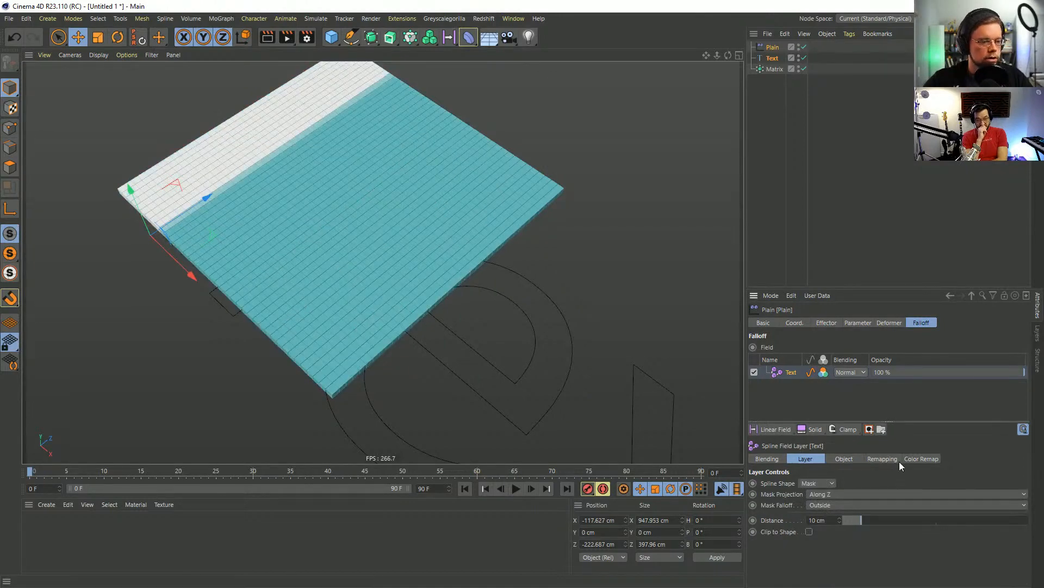
{"action": "left_click", "coordinate": [843, 492]}
{"action": "left_click", "coordinate": [847, 520]}
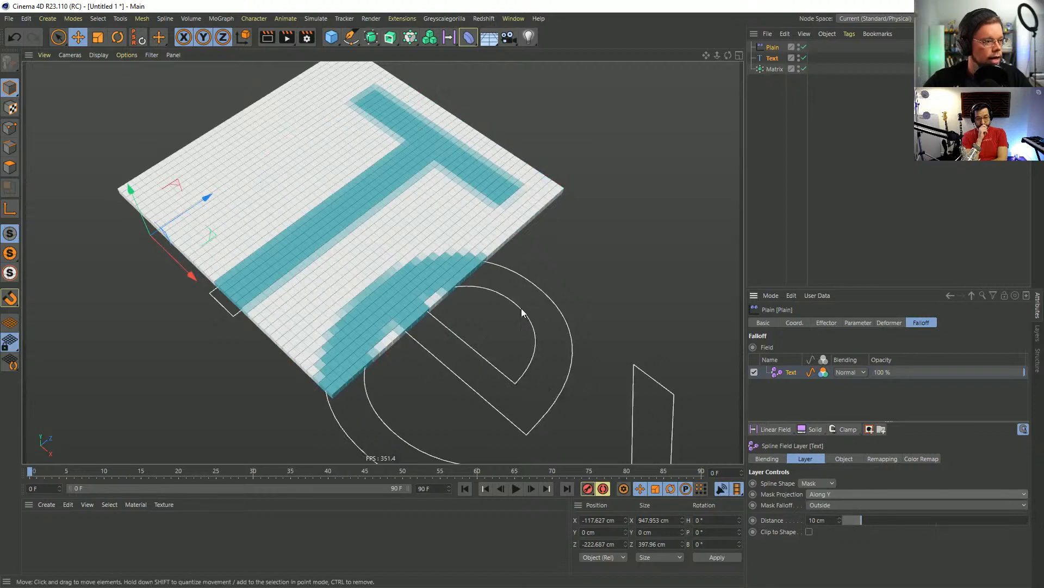
Move the Text spline along X to about -292 cm and set the field's mask falloff distance to 0 cm.
{"action": "left_click", "coordinate": [219, 300]}
{"action": "left_click", "coordinate": [775, 58]}
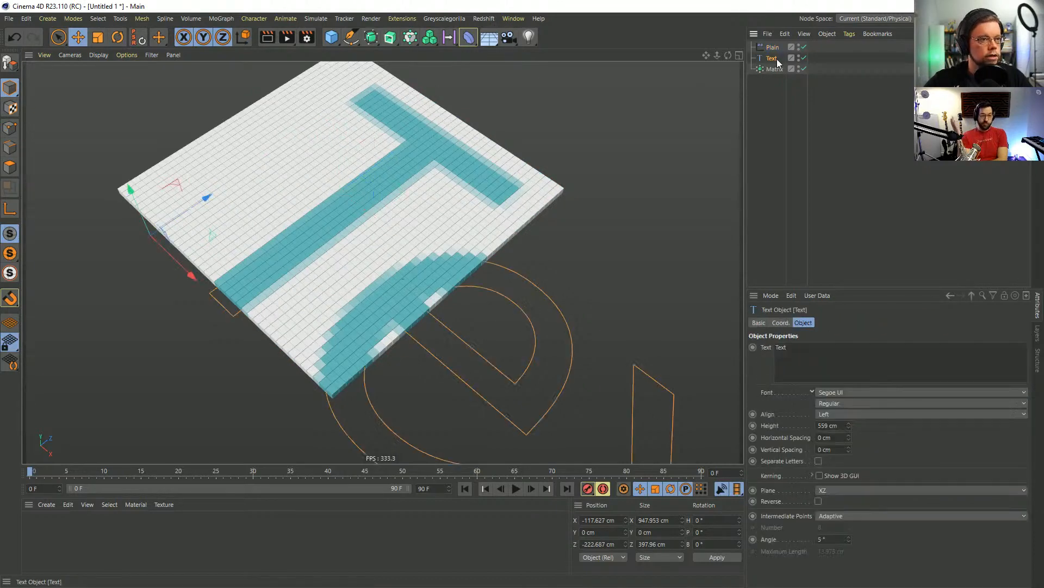
{"action": "left_click_drag", "start_coordinate": [191, 279], "coordinate": [175, 189]}
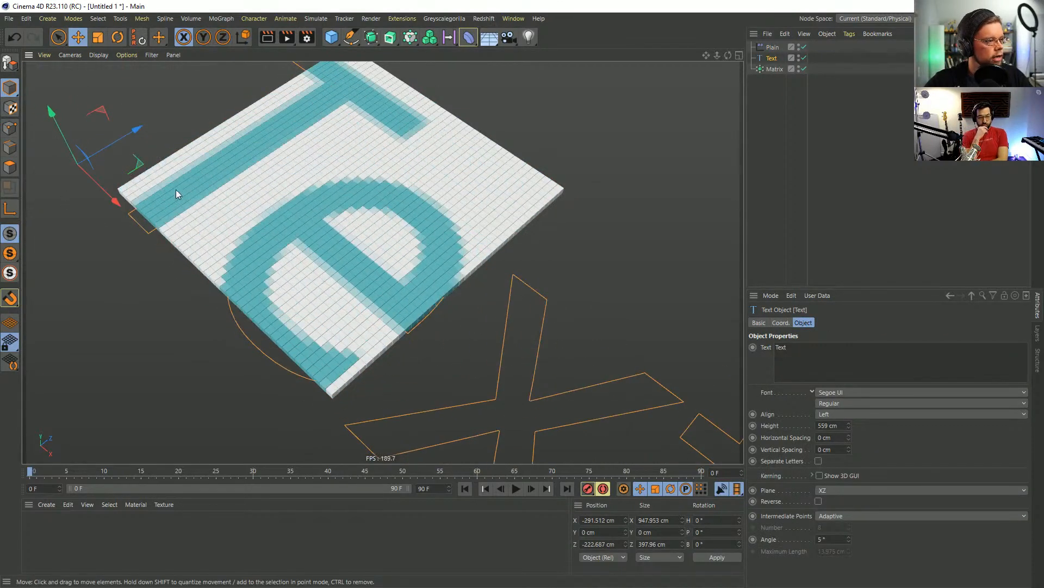
{"action": "left_click", "coordinate": [773, 47]}
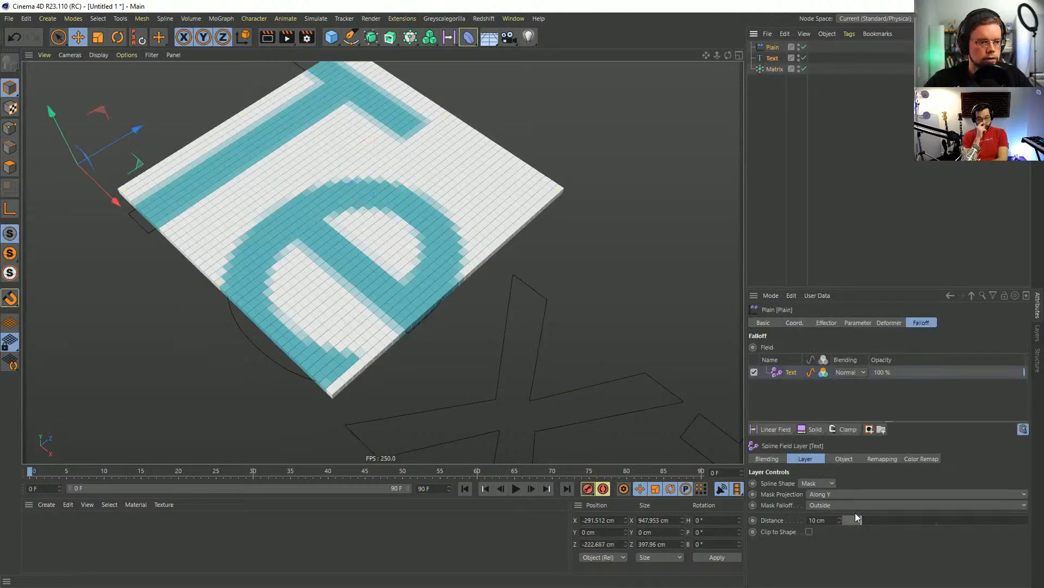
{"action": "left_click_drag", "start_coordinate": [863, 520], "coordinate": [839, 526]}
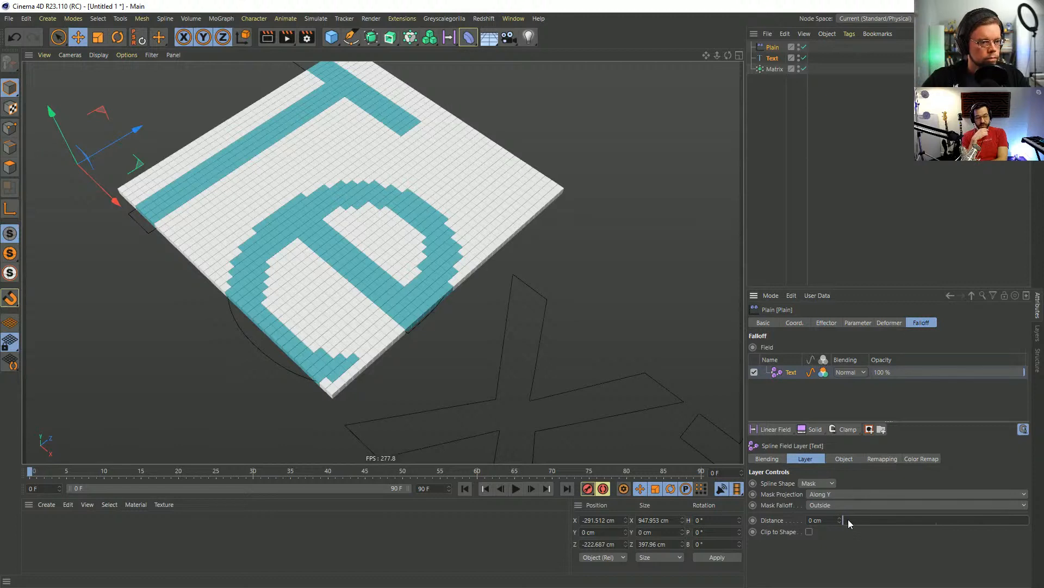
Move the Text spline across the grid to about X -322 cm, Z -146 cm.
{"action": "left_click", "coordinate": [772, 59]}
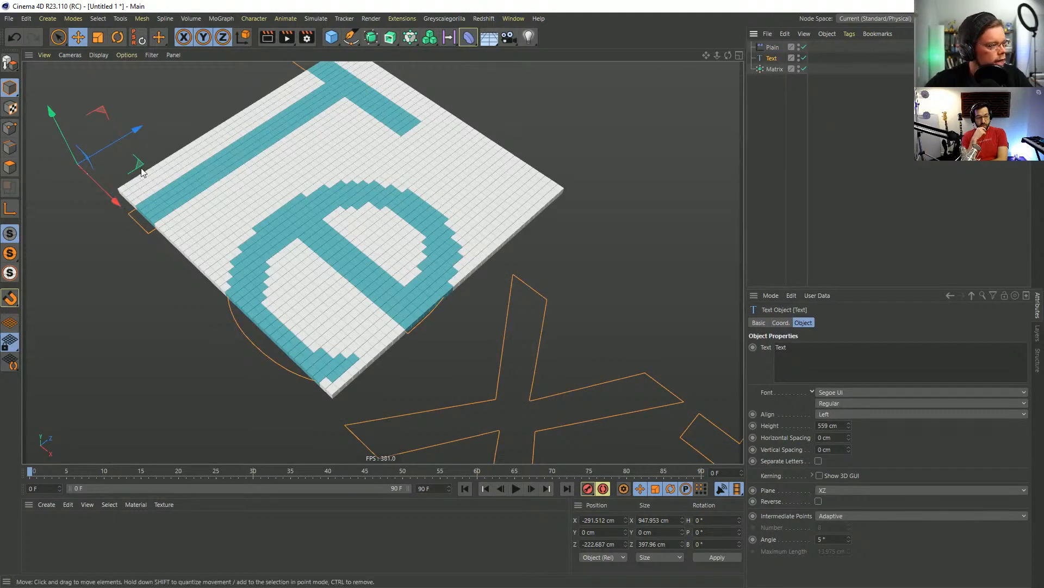
{"action": "left_click_drag", "start_coordinate": [141, 172], "coordinate": [175, 127]}
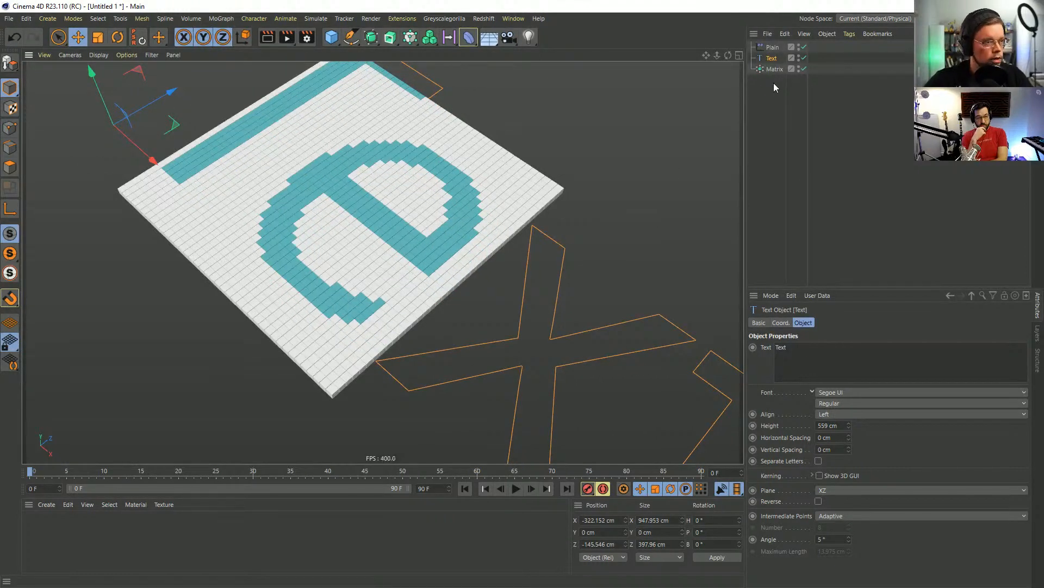
{"action": "left_click", "coordinate": [775, 69]}
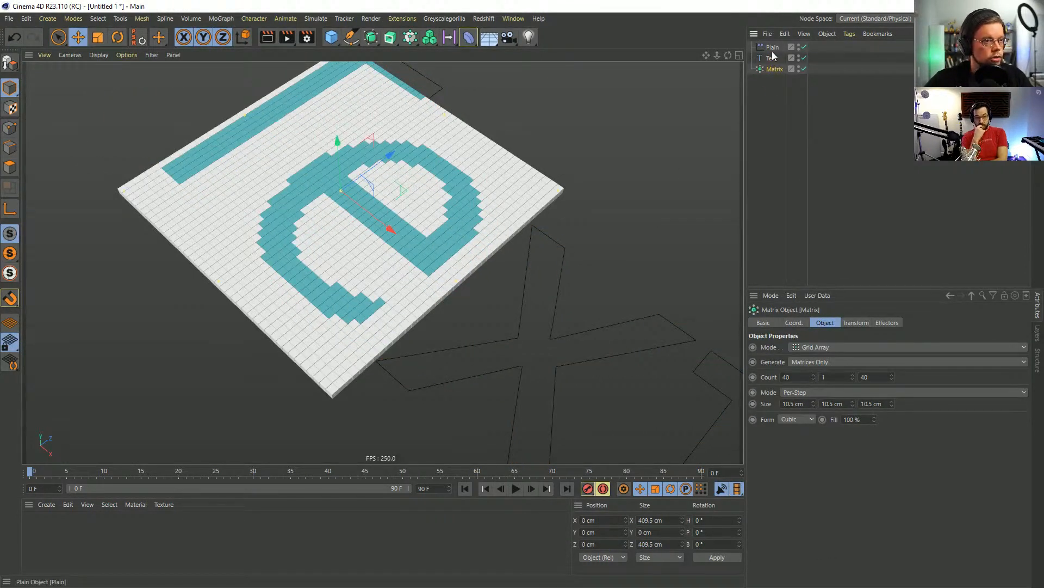
Scale the Text spline down to about 390 cm wide.
{"action": "left_click", "coordinate": [771, 58]}
{"action": "key", "text": "t"}
{"action": "left_click_drag", "start_coordinate": [596, 146], "coordinate": [394, 263]}
{"action": "key", "text": "e"}
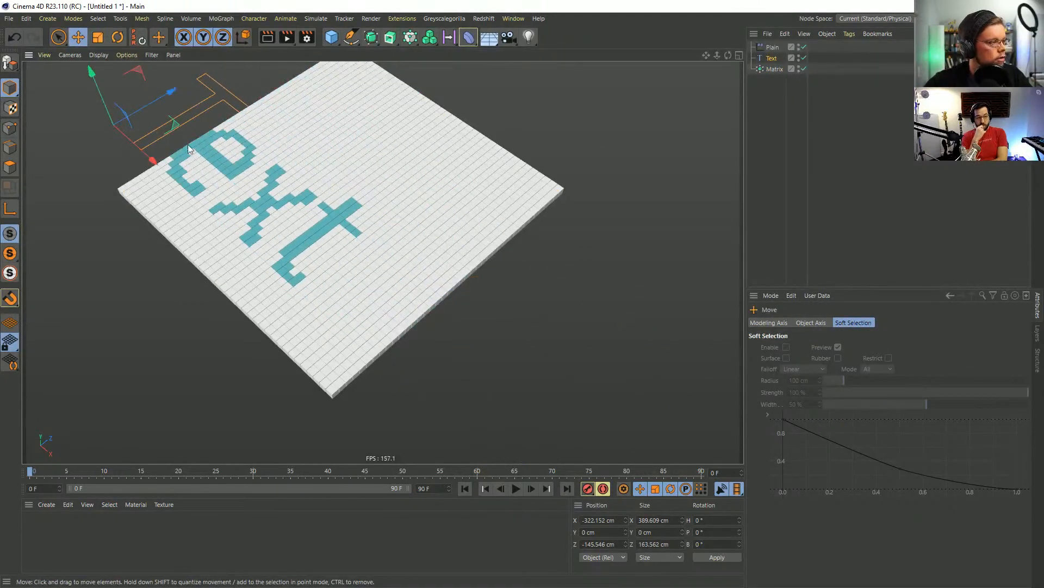
Move the text onto the grid at about Z -62 cm and slide it along X to preview the pixelated lettering.
{"action": "left_click_drag", "start_coordinate": [174, 129], "coordinate": [272, 136]}
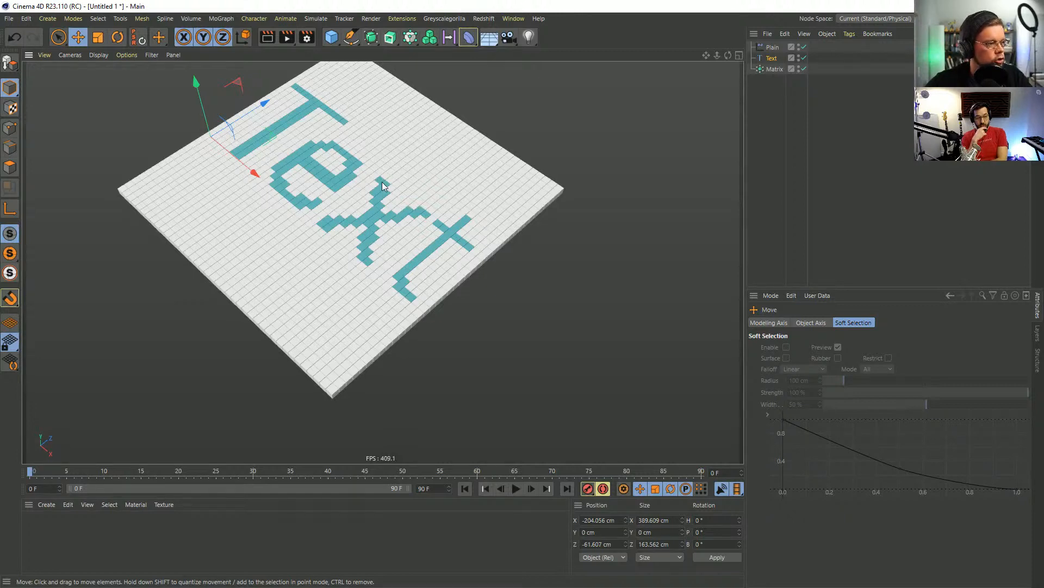
{"action": "left_click_drag", "start_coordinate": [257, 179], "coordinate": [249, 172]}
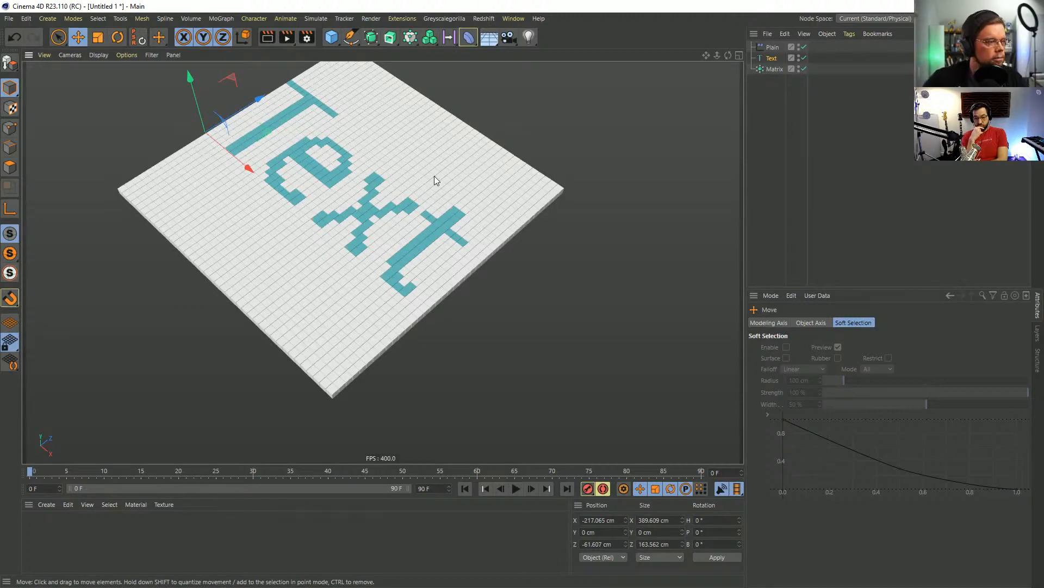
{"action": "left_click_drag", "start_coordinate": [249, 170], "coordinate": [279, 177]}
Move the Matrix grid under the text to about X 49 cm and undo the extra shift.
{"action": "left_click", "coordinate": [767, 70]}
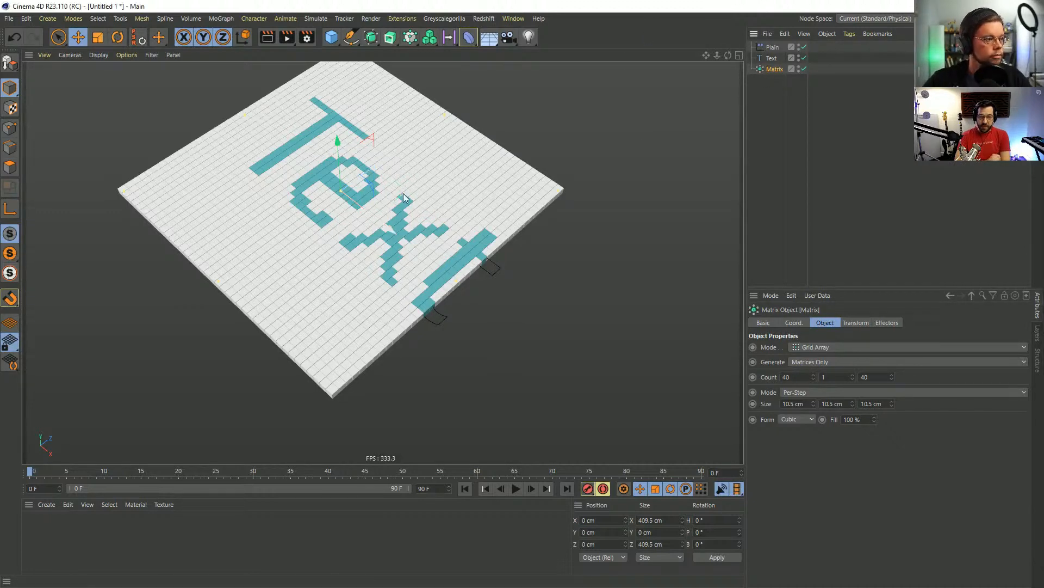
{"action": "left_click_drag", "start_coordinate": [393, 228], "coordinate": [429, 241]}
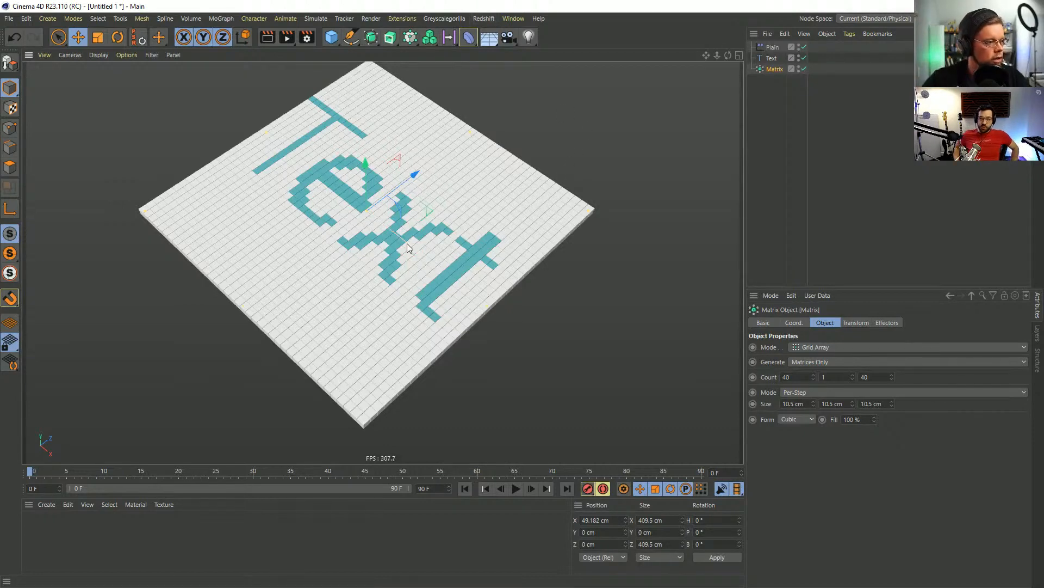
{"action": "left_click_drag", "start_coordinate": [410, 247], "coordinate": [400, 237]}
{"action": "key", "text": "ctrl+z"}
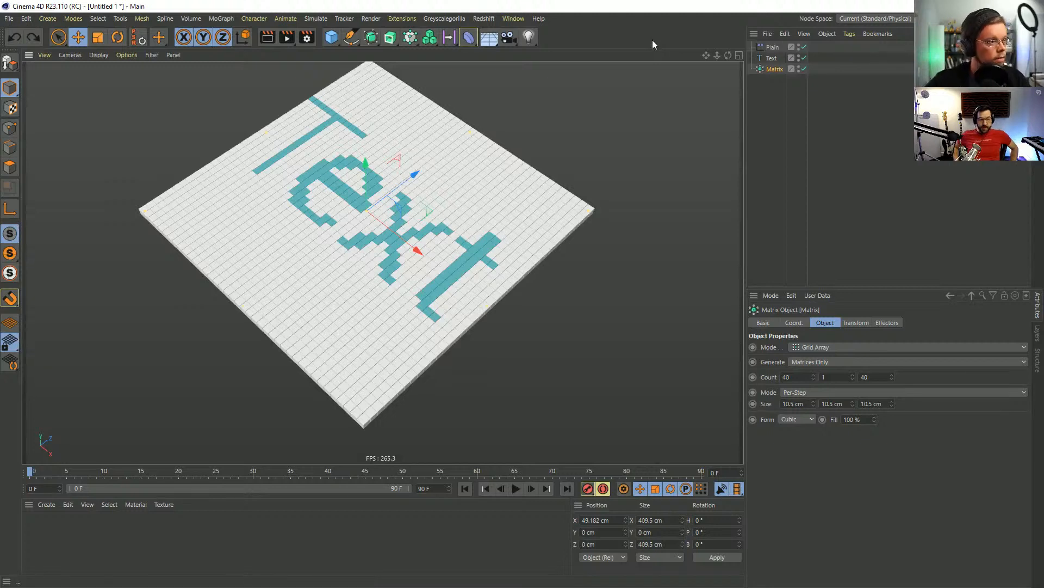
Create a new empty project and switch to the browser showing the flip-dot lettering post.
{"action": "key", "text": "ctrl+n"}
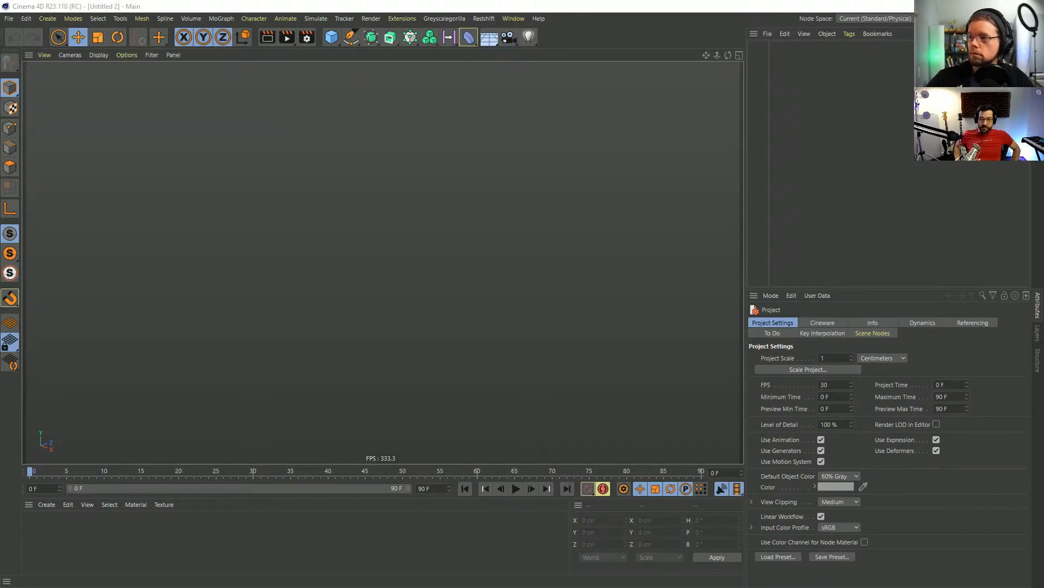
{"action": "key", "text": "alt+Tab"}
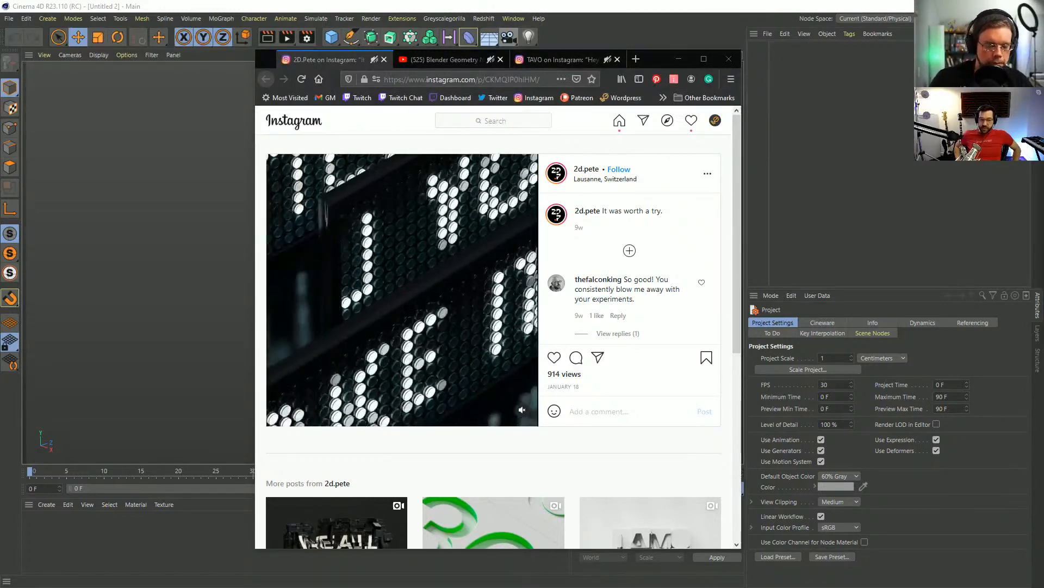
{"action": "left_click", "coordinate": [586, 10]}
{"action": "key", "text": "alt+Tab"}
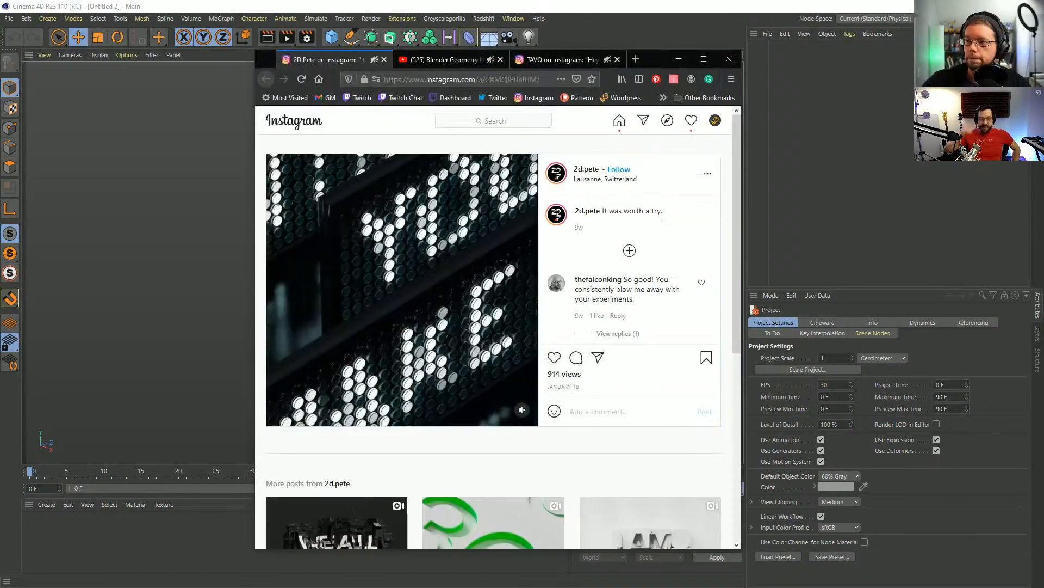
Compare the tavo_studio chocolate post with the flip-dot lettering post, ending on the tavo_studio post.
{"action": "left_click", "coordinate": [570, 57]}
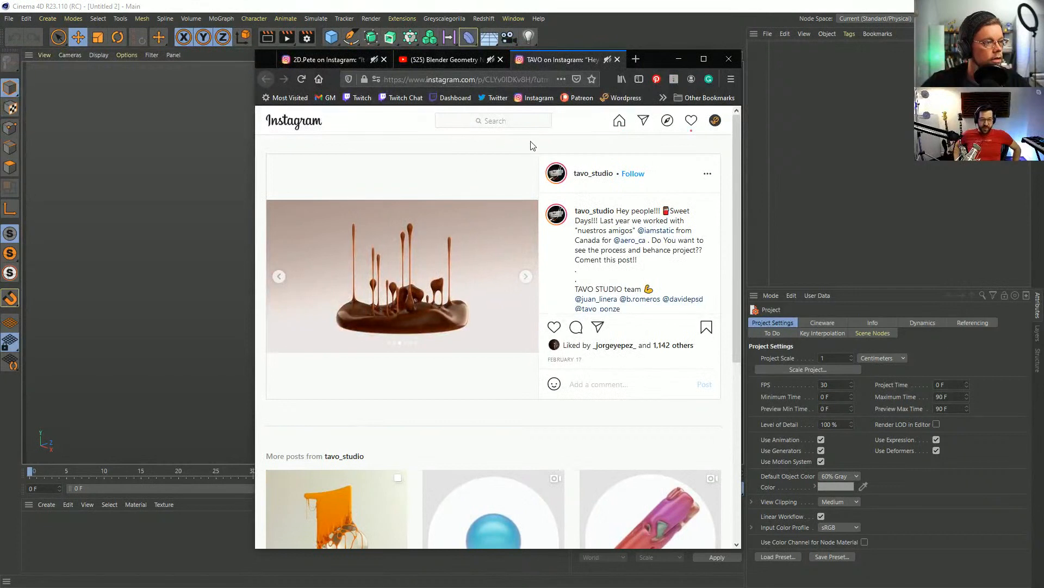
{"action": "mouse_move", "coordinate": [567, 223]}
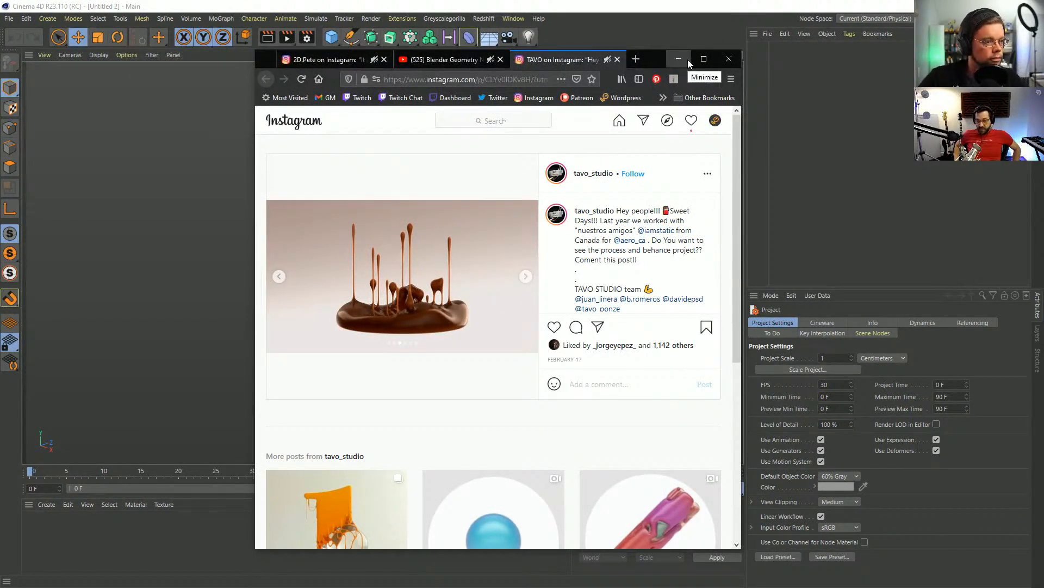
{"action": "left_click", "coordinate": [325, 59]}
{"action": "left_click", "coordinate": [536, 57]}
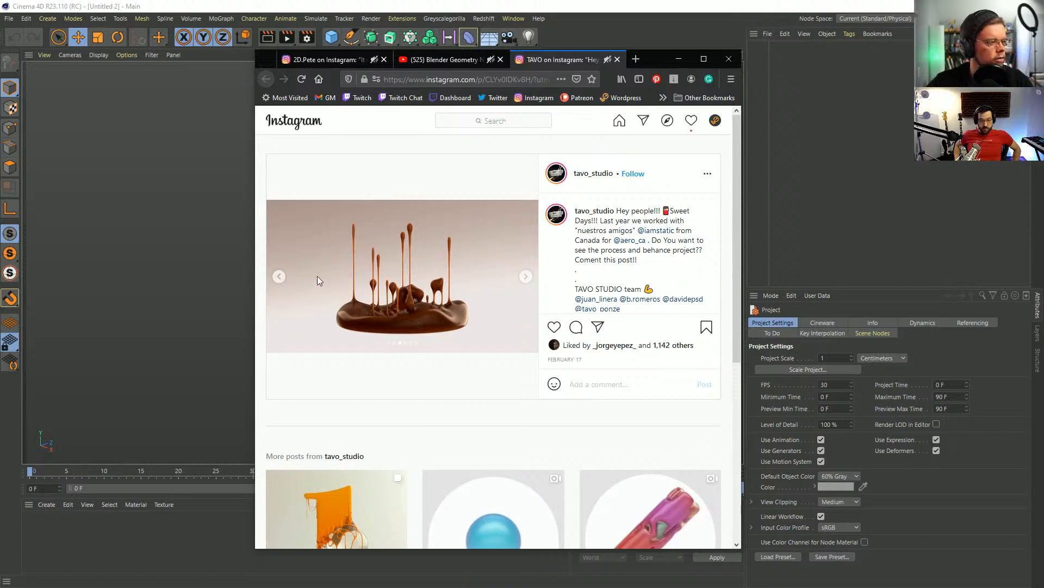
Look back and forth through the chocolate renders in the tavo_studio post's image carousel.
{"action": "left_click", "coordinate": [279, 277]}
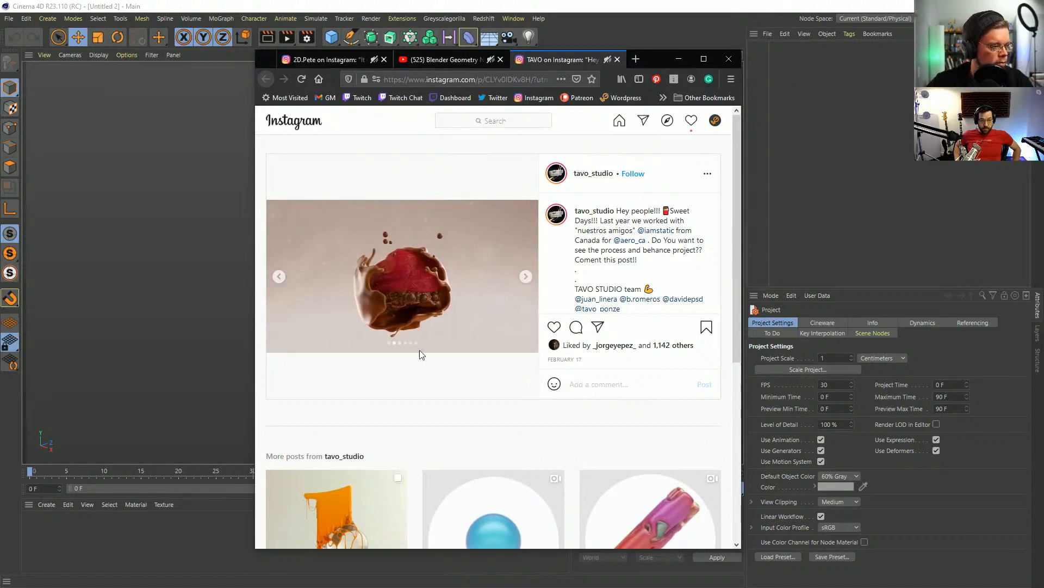
{"action": "left_click", "coordinate": [525, 276]}
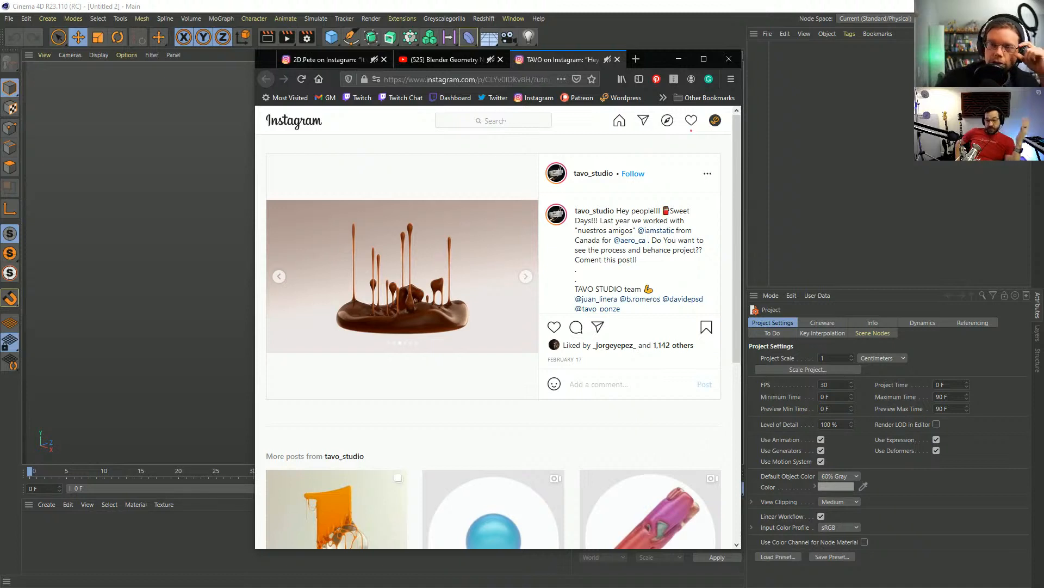
{"action": "left_click", "coordinate": [525, 278]}
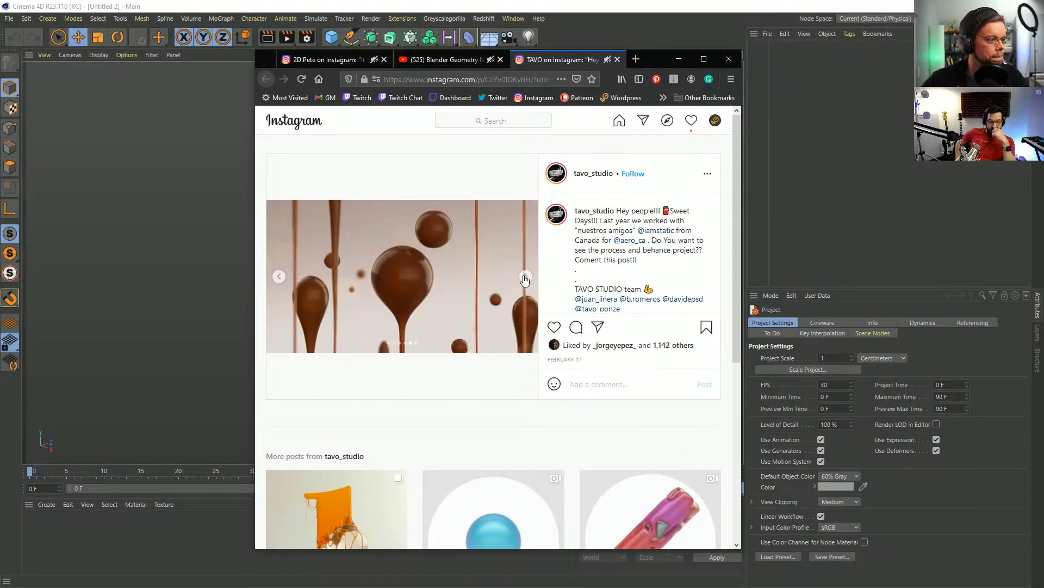
{"action": "left_click", "coordinate": [525, 278]}
{"action": "left_click", "coordinate": [276, 280]}
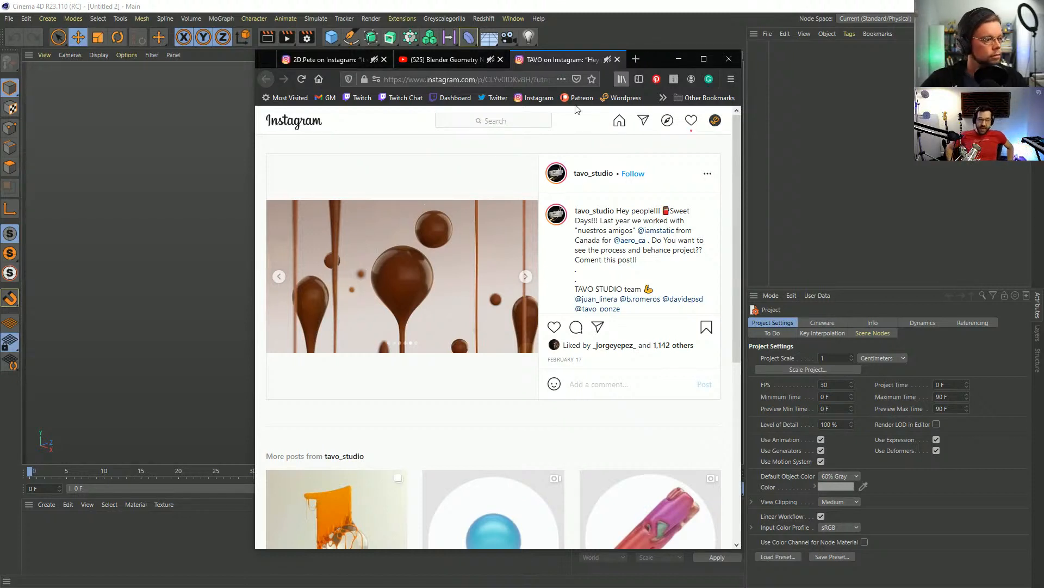
{"action": "left_click", "coordinate": [278, 280]}
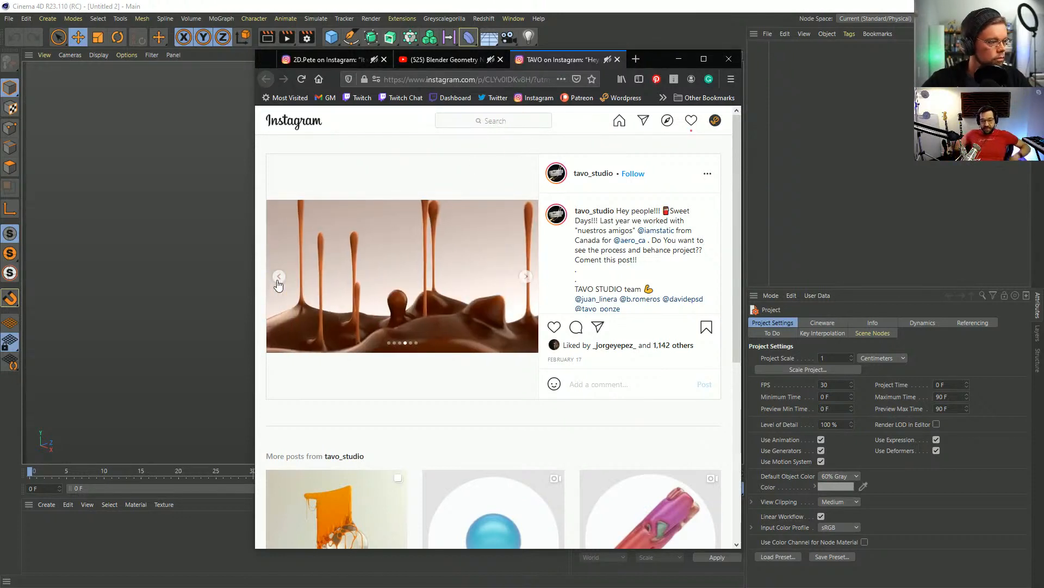
Go back to the render of the whole chocolate puddle in the tavo_studio post, and add a sphere in Cinema 4D.
{"action": "left_click", "coordinate": [278, 277]}
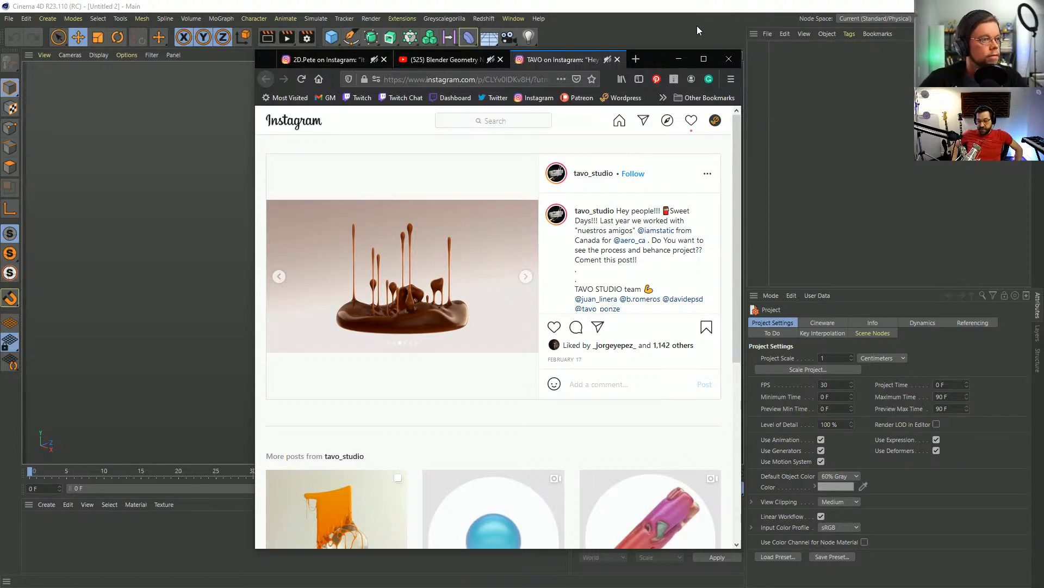
{"action": "left_click", "coordinate": [680, 29]}
{"action": "left_click", "coordinate": [332, 36]}
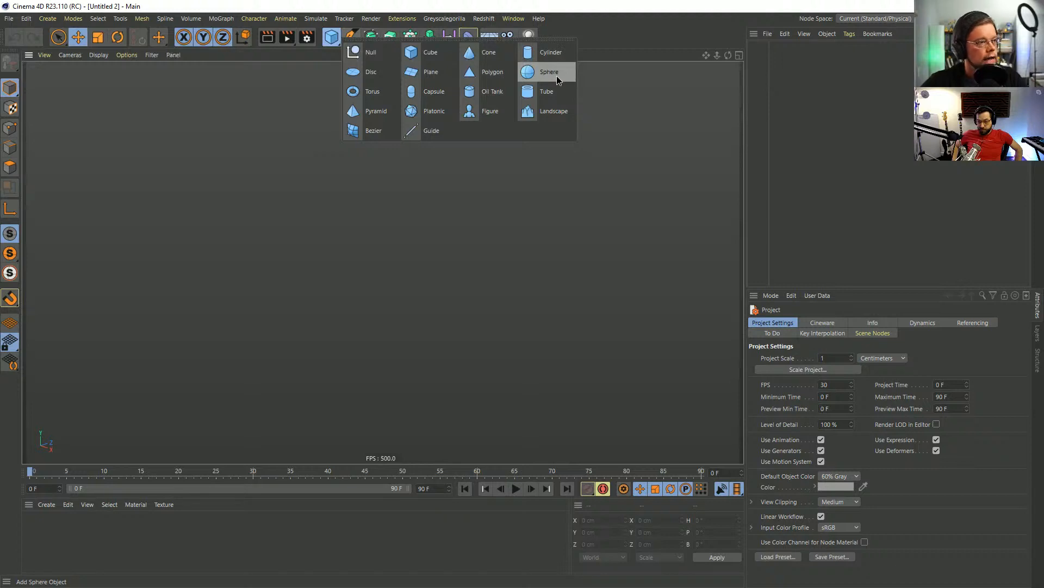
{"action": "left_click", "coordinate": [556, 78]}
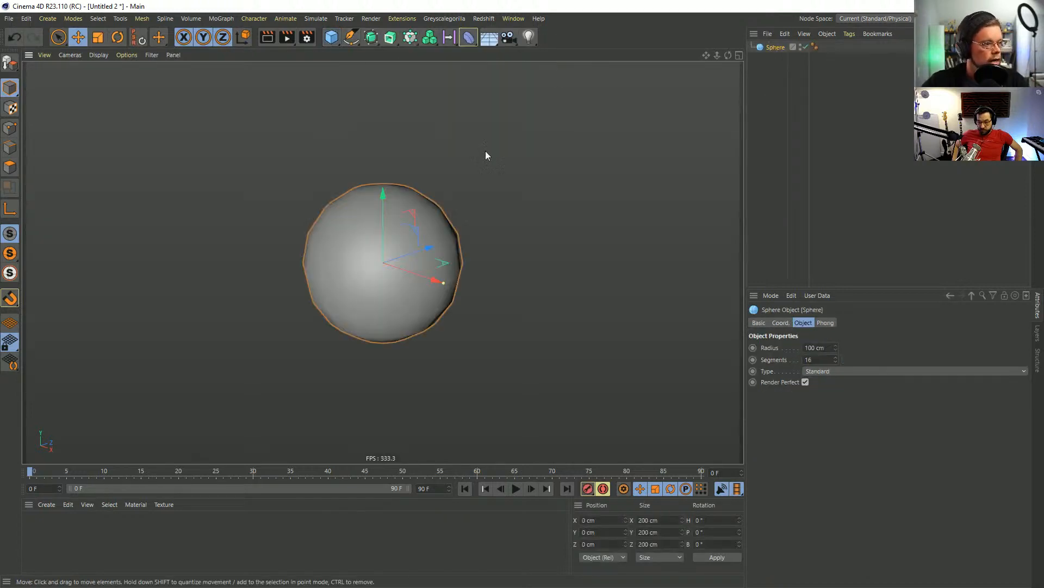
{"action": "left_click_drag", "start_coordinate": [404, 231], "coordinate": [415, 260], "text": "alt"}
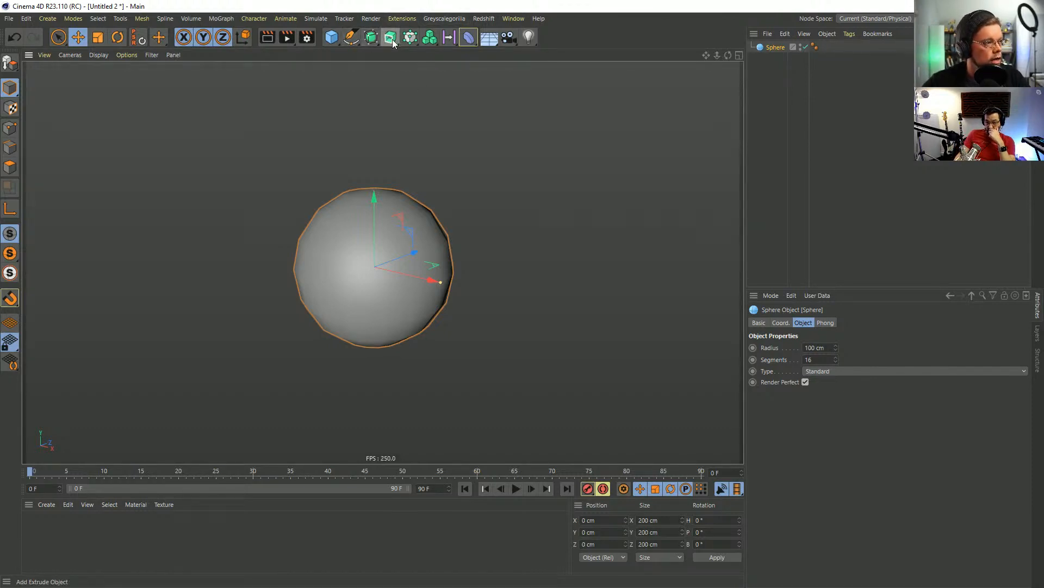
Put the sphere inside a Boole and add a cube below it as the object to subtract.
{"action": "left_click", "coordinate": [371, 37]}
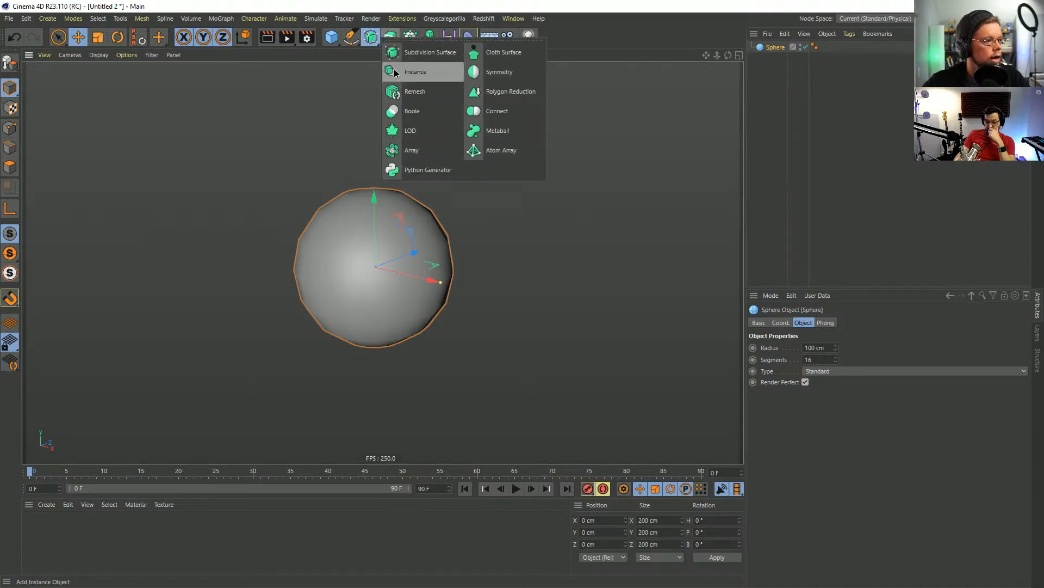
{"action": "left_click", "coordinate": [409, 111]}
{"action": "left_click", "coordinate": [331, 37]}
{"action": "left_click", "coordinate": [412, 52], "text": "shift"}
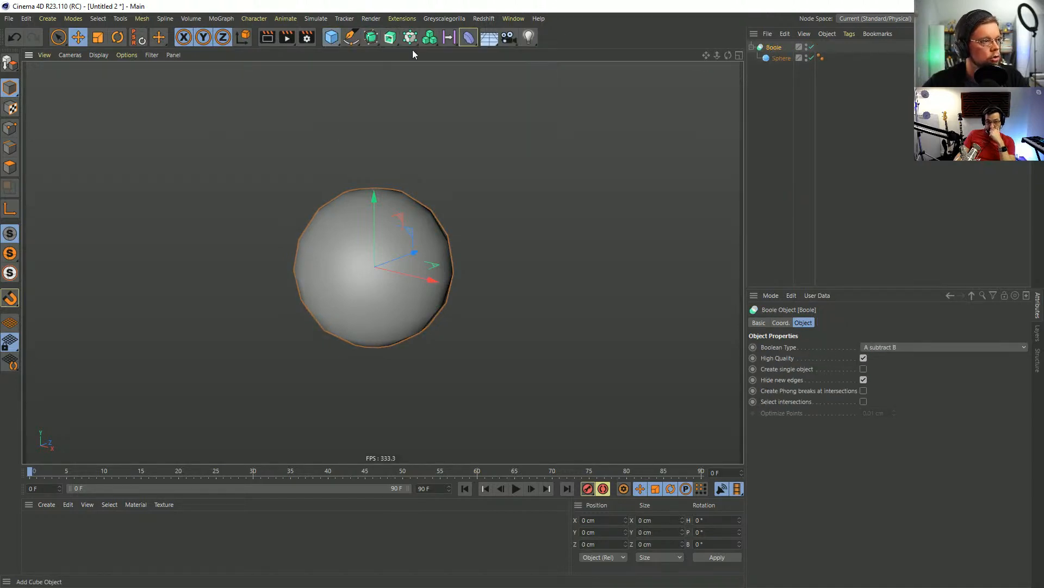
{"action": "left_click_drag", "start_coordinate": [778, 57], "coordinate": [775, 74]}
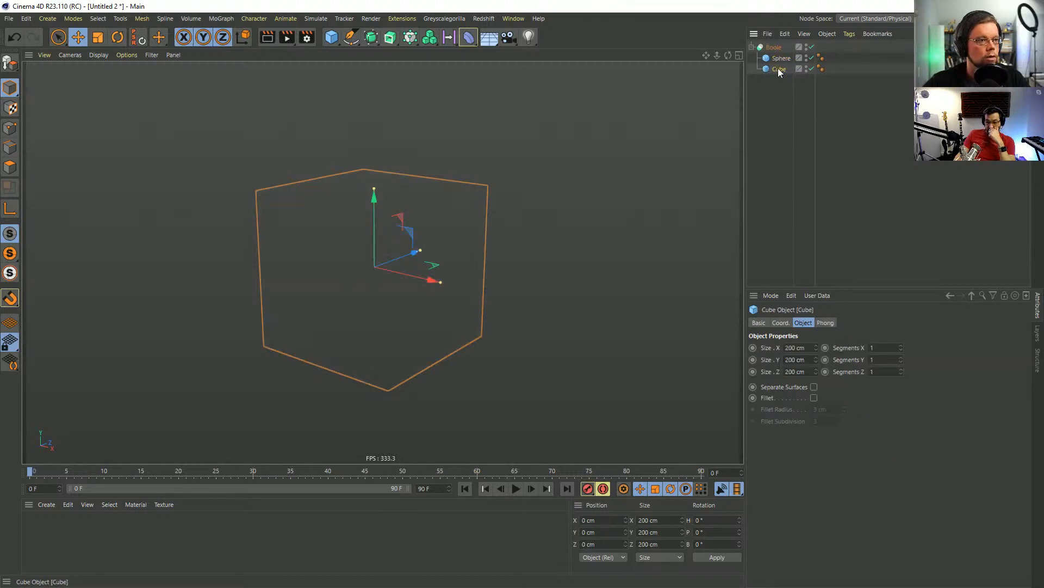
Raise the cube along Y to about 99 cm so it cuts away the sphere's upper half.
{"action": "key", "text": "e"}
{"action": "left_click_drag", "start_coordinate": [374, 204], "coordinate": [376, 121]}
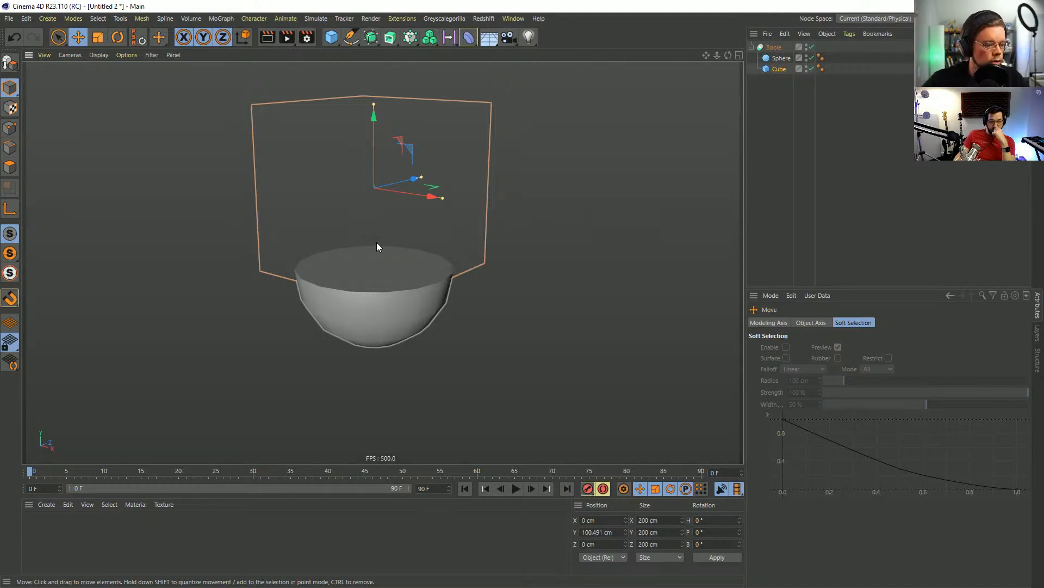
{"action": "mouse_move", "coordinate": [358, 254]}
{"action": "left_mouse_down", "text": "alt"}
{"action": "mouse_move", "coordinate": [436, 221]}
{"action": "mouse_move", "coordinate": [350, 273]}
{"action": "left_mouse_up", "text": "alt"}
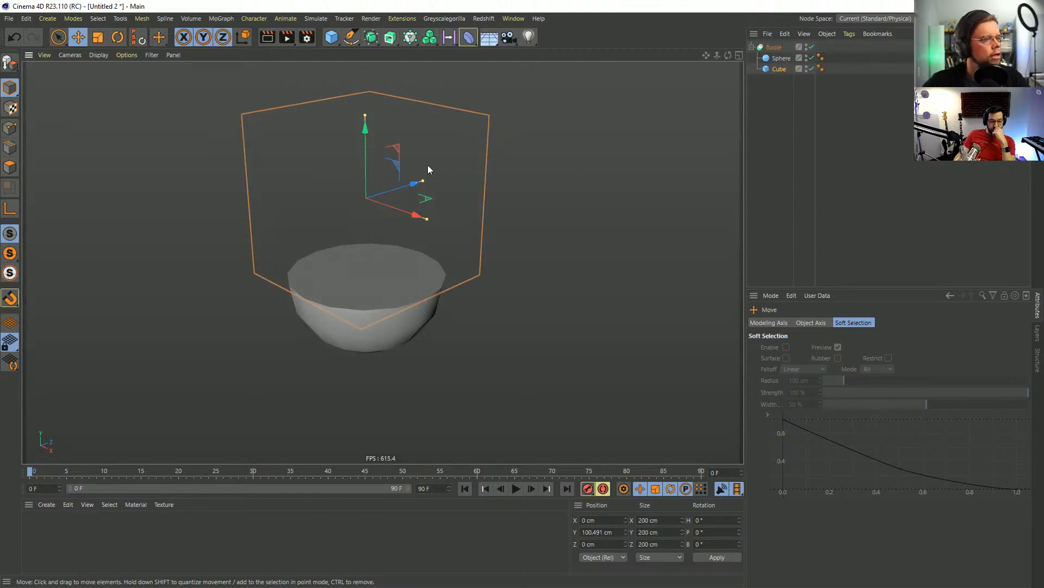
{"action": "left_click_drag", "start_coordinate": [394, 278], "coordinate": [392, 252], "text": "alt"}
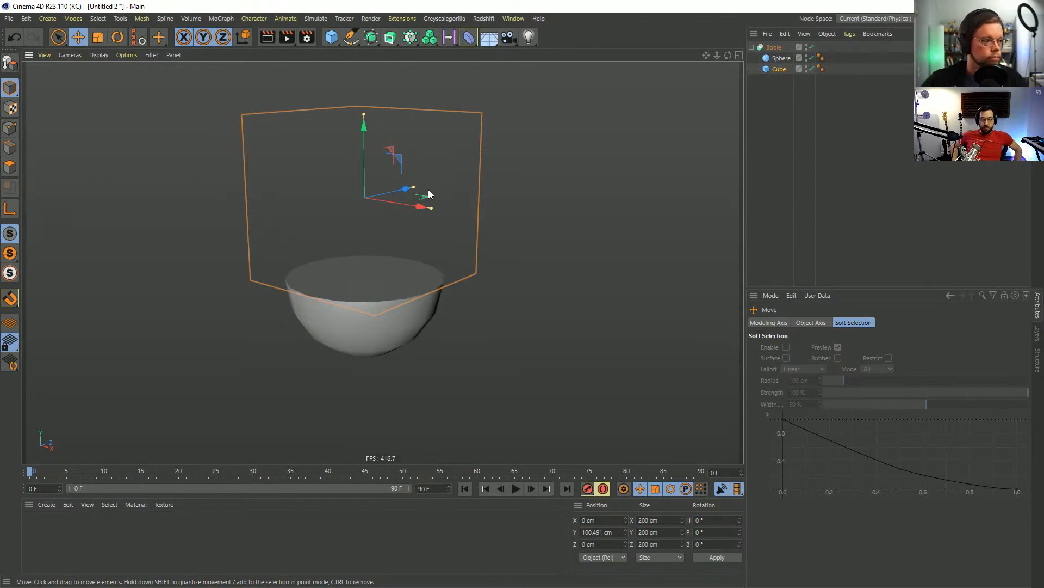
{"action": "mouse_move", "coordinate": [364, 136]}
{"action": "left_mouse_down"}
{"action": "mouse_move", "coordinate": [360, 24]}
{"action": "mouse_move", "coordinate": [343, 173]}
{"action": "mouse_move", "coordinate": [343, 116]}
{"action": "mouse_move", "coordinate": [338, 140]}
{"action": "mouse_move", "coordinate": [329, 123]}
{"action": "mouse_move", "coordinate": [325, 136]}
{"action": "mouse_move", "coordinate": [364, 125]}
{"action": "mouse_move", "coordinate": [362, 117]}
{"action": "mouse_move", "coordinate": [356, 129]}
{"action": "left_mouse_up"}
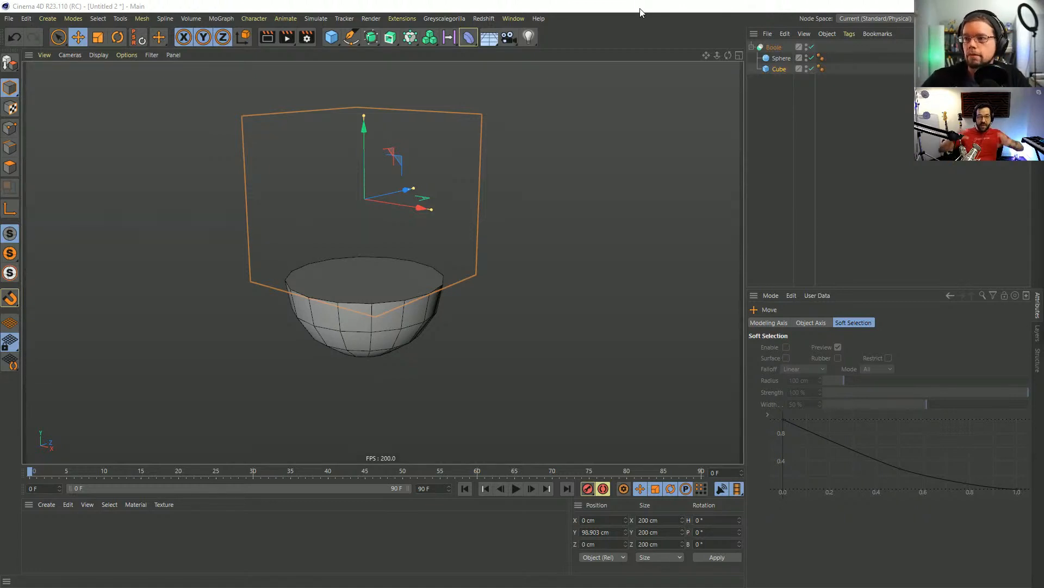
Glance at the chocolate reference in the browser and examine the flat cut of the half sphere from several angles in Cinema 4D.
{"action": "key", "text": "alt+Tab"}
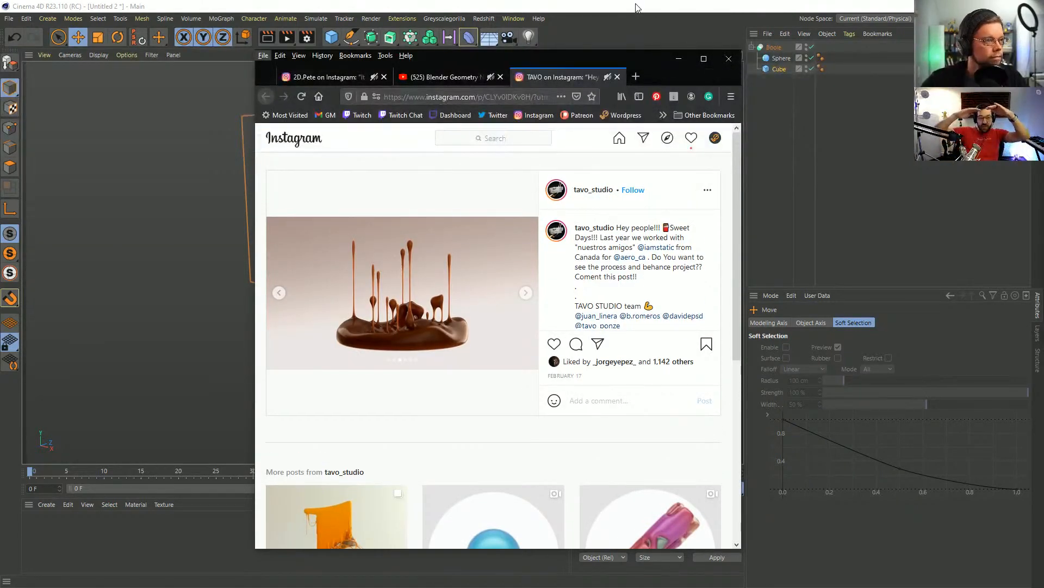
{"action": "key", "text": "alt+Tab"}
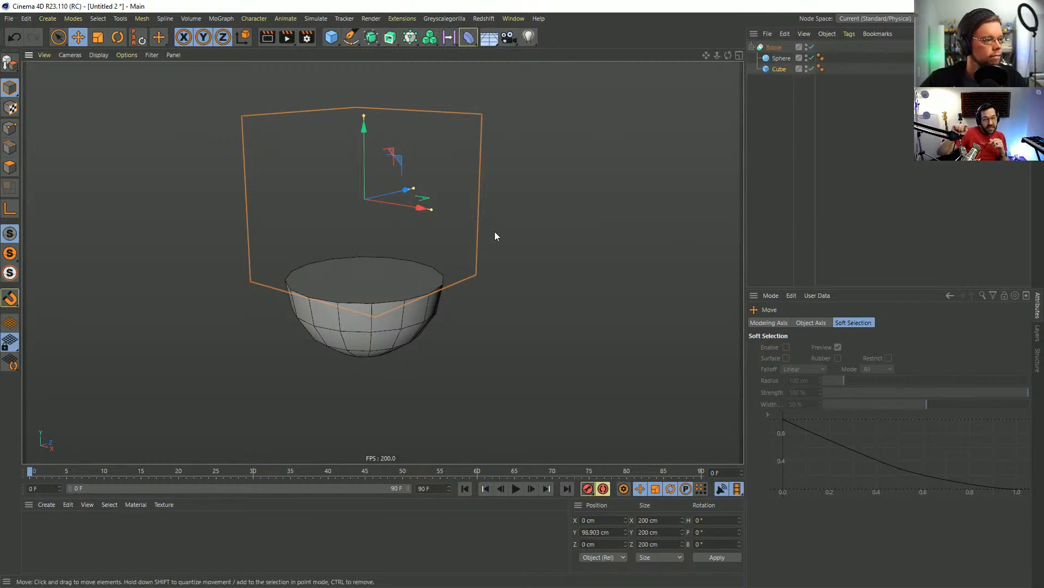
{"action": "mouse_move", "coordinate": [373, 288]}
{"action": "left_mouse_down", "text": "alt"}
{"action": "mouse_move", "coordinate": [444, 288]}
{"action": "mouse_move", "coordinate": [429, 280]}
{"action": "mouse_move", "coordinate": [384, 305]}
{"action": "left_mouse_up", "text": "alt"}
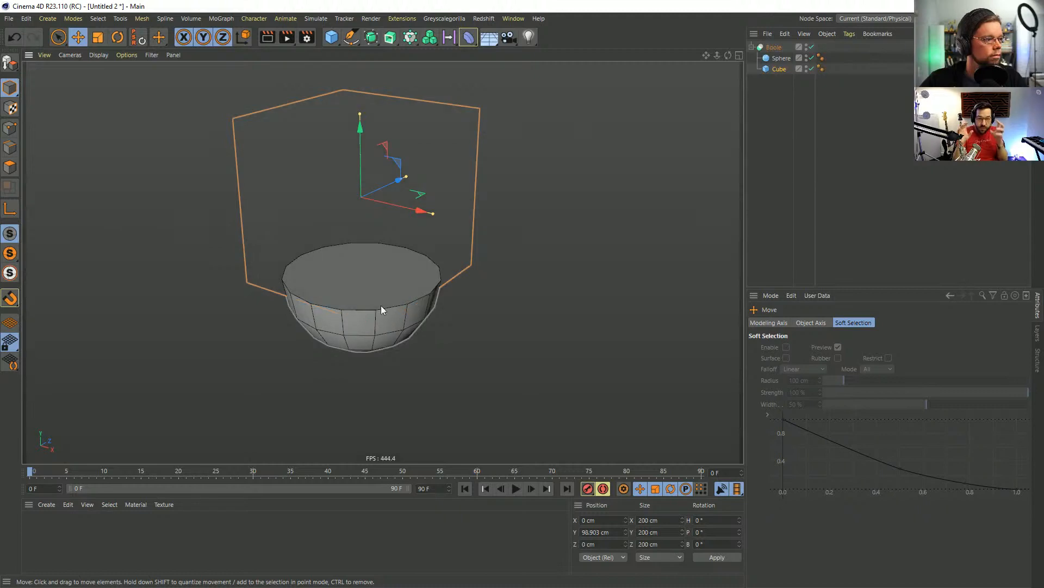
{"action": "left_click_drag", "start_coordinate": [379, 311], "coordinate": [431, 299], "text": "alt"}
{"action": "scroll", "coordinate": [424, 262], "scroll_direction": "up", "scroll_amount": 5}
{"action": "scroll", "coordinate": [419, 274], "scroll_direction": "down", "scroll_amount": 3}
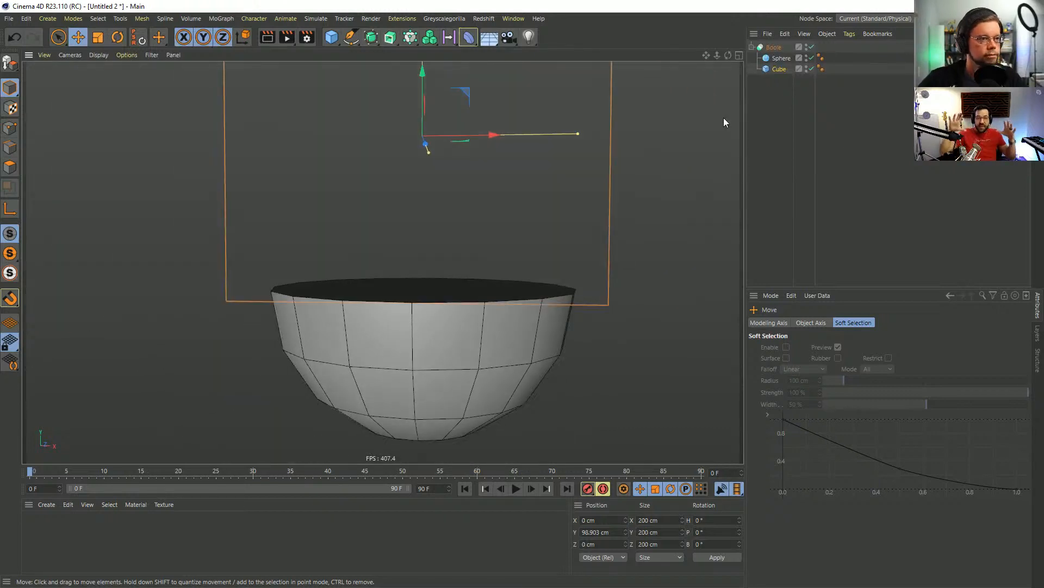
{"action": "mouse_move", "coordinate": [547, 226]}
{"action": "left_mouse_down", "text": "alt"}
{"action": "mouse_move", "coordinate": [382, 261]}
{"action": "mouse_move", "coordinate": [530, 259]}
{"action": "mouse_move", "coordinate": [394, 277]}
{"action": "left_mouse_up", "text": "alt"}
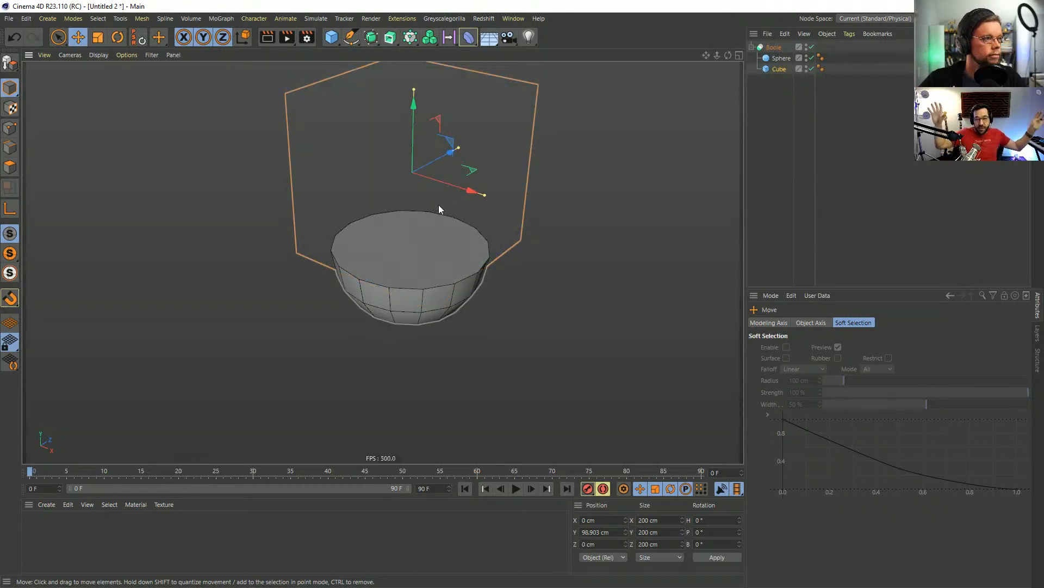
{"action": "left_click_drag", "start_coordinate": [440, 209], "coordinate": [433, 276], "text": "alt"}
{"action": "middle_click_drag", "start_coordinate": [487, 289], "coordinate": [379, 309], "text": "alt"}
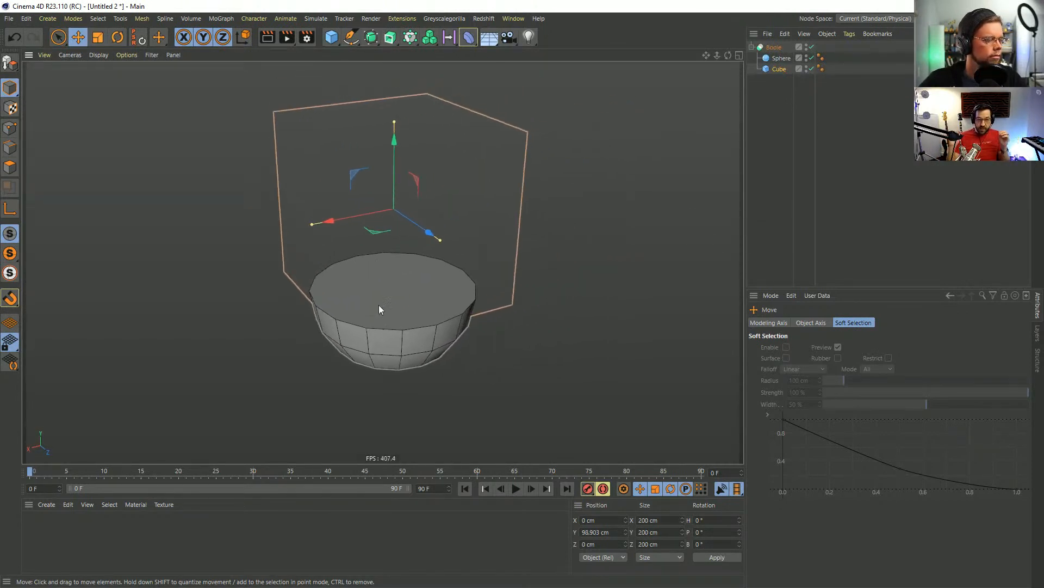
{"action": "left_click_drag", "start_coordinate": [385, 297], "coordinate": [392, 214], "text": "alt"}
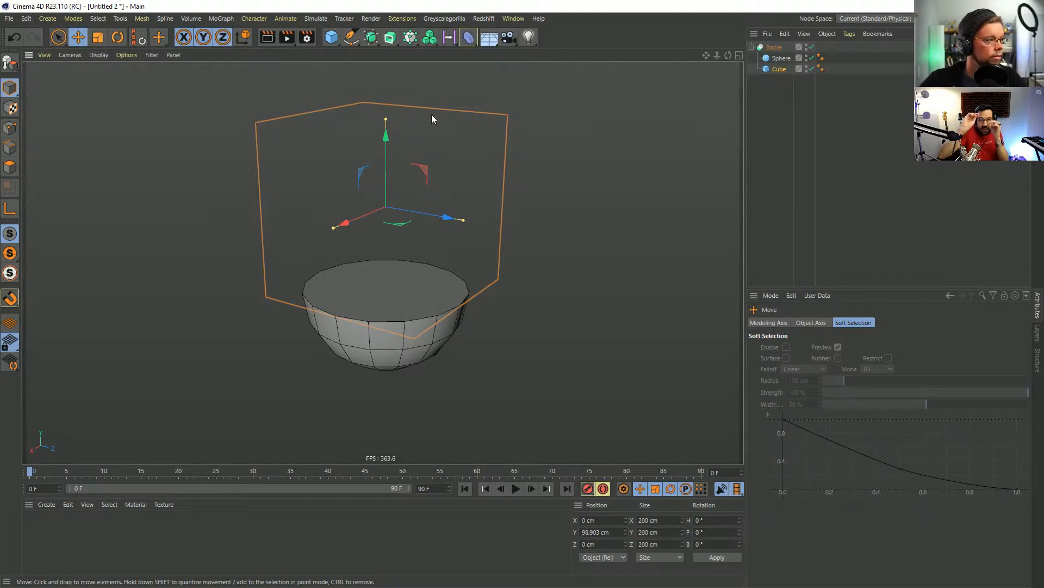
Disable the cube and try a 28 cm copy of the sphere outside the Boole, raised to about Y 187 cm.
{"action": "left_click", "coordinate": [812, 69]}
{"action": "left_click_drag", "start_coordinate": [782, 58], "coordinate": [789, 91], "text": "ctrl"}
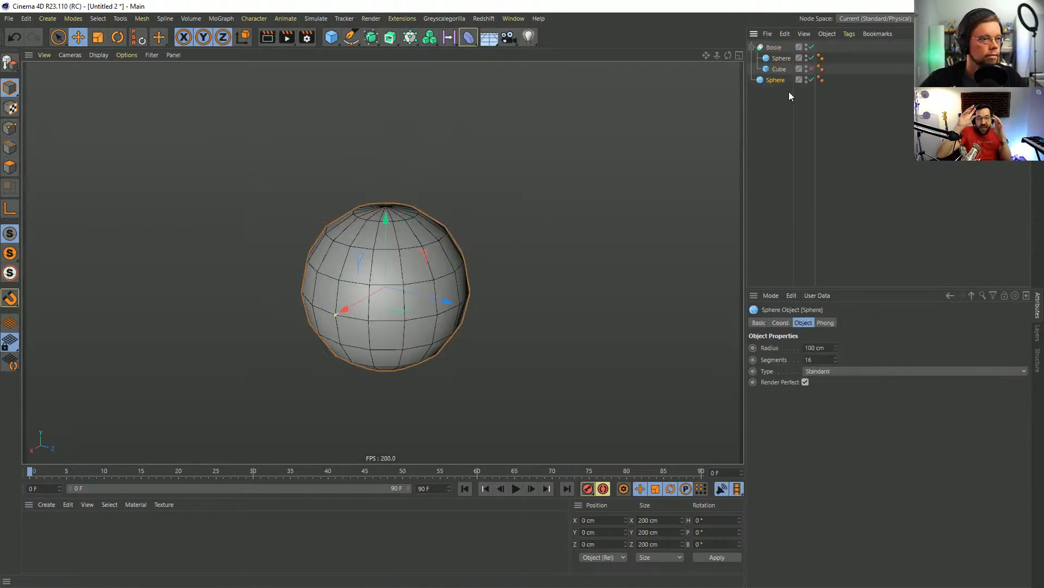
{"action": "key", "text": "t"}
{"action": "left_click_drag", "start_coordinate": [389, 234], "coordinate": [265, 308]}
{"action": "key", "text": "e"}
{"action": "left_click_drag", "start_coordinate": [413, 174], "coordinate": [427, 68]}
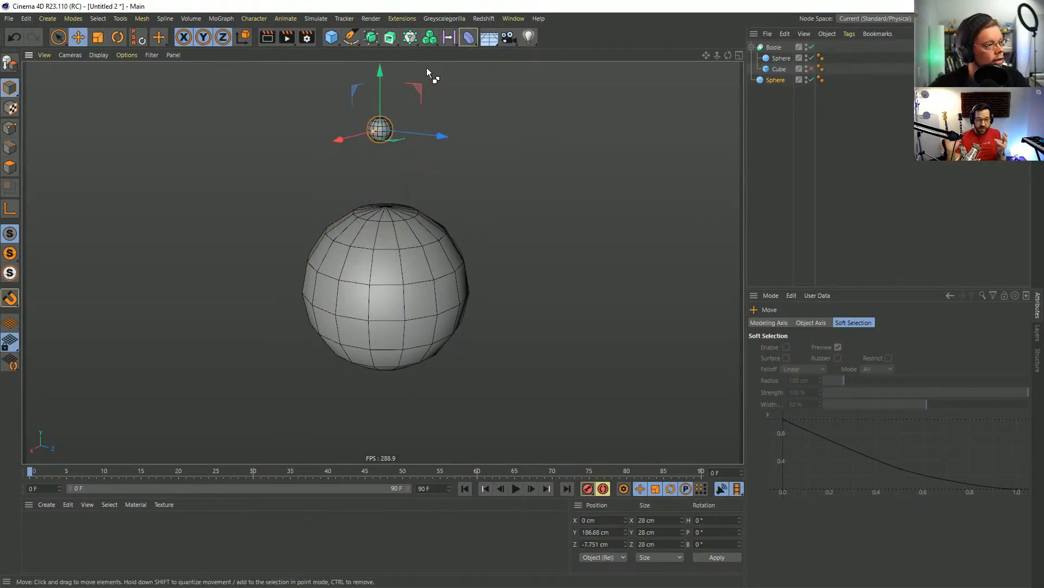
Undo the copy's last changes and delete it, and re-enable the cube in the Boole.
{"action": "key", "text": "ctrl+z"}
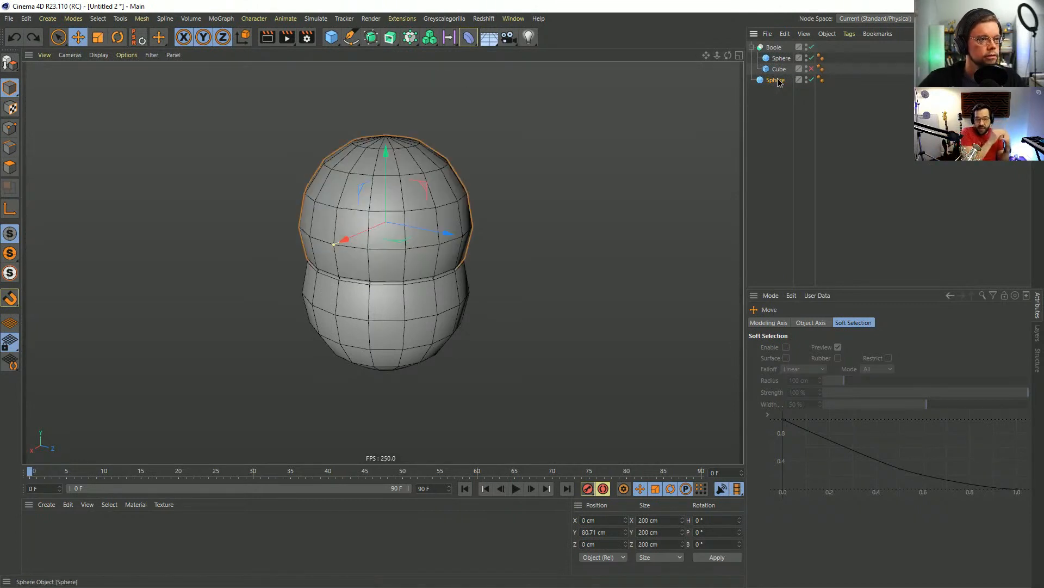
{"action": "left_click", "coordinate": [775, 80]}
{"action": "key", "text": "Delete"}
{"action": "left_click", "coordinate": [773, 48]}
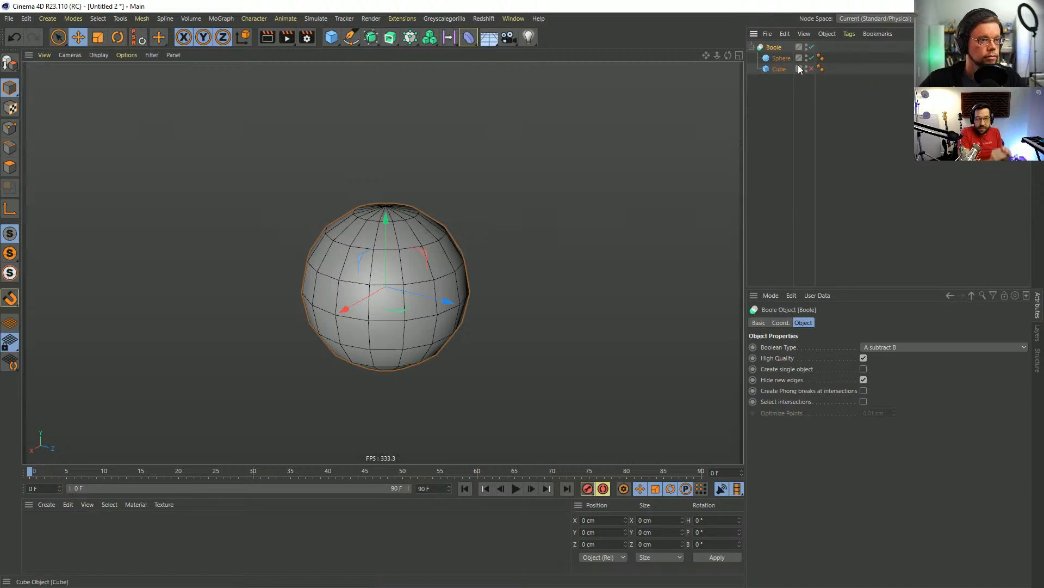
{"action": "left_click", "coordinate": [811, 68]}
{"action": "left_click", "coordinate": [772, 69]}
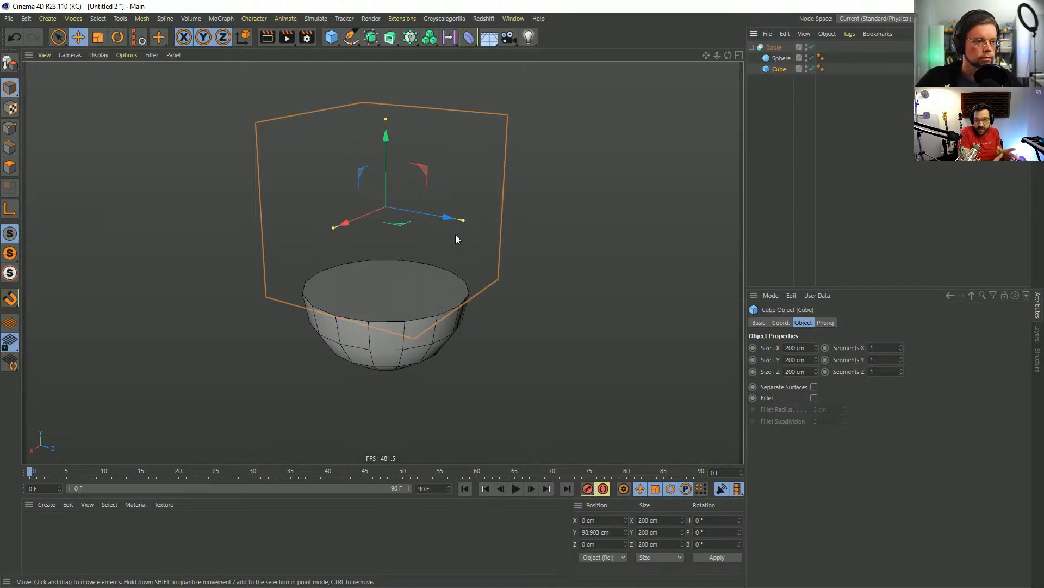
Set the Boole's sphere to 48 segments for a smoother half sphere.
{"action": "left_click_drag", "start_coordinate": [441, 250], "coordinate": [419, 247], "text": "alt"}
{"action": "left_click", "coordinate": [782, 59]}
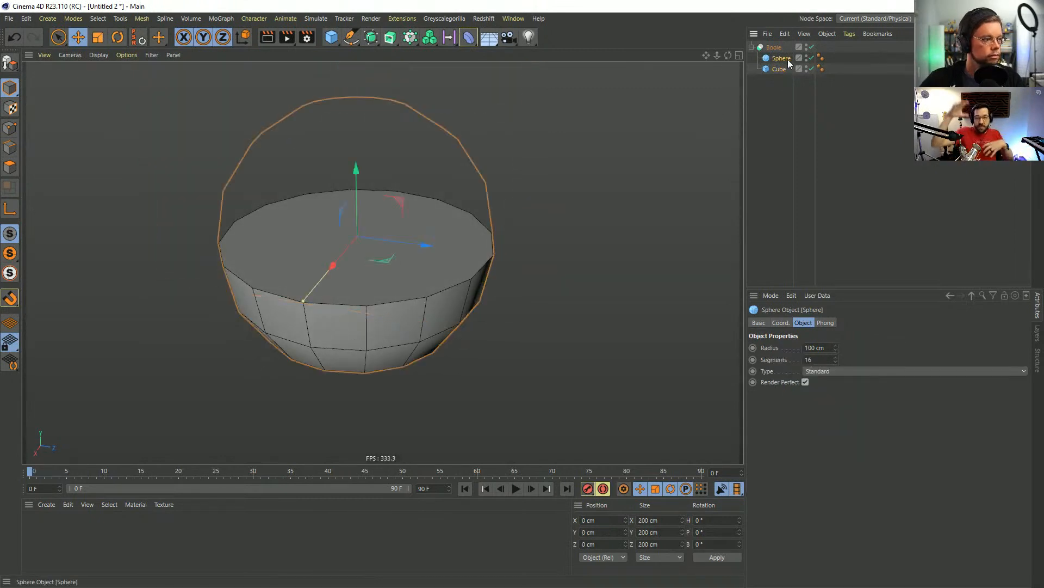
{"action": "left_click", "coordinate": [828, 360]}
{"action": "type", "text": "48"}
{"action": "key", "text": "Return"}
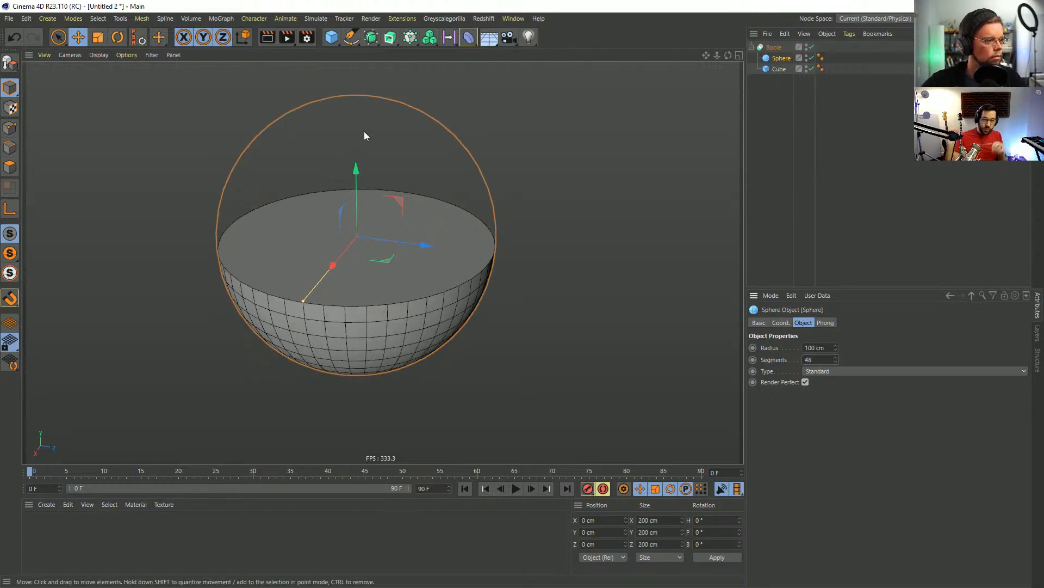
{"action": "left_click_drag", "start_coordinate": [423, 152], "coordinate": [395, 233], "text": "alt"}
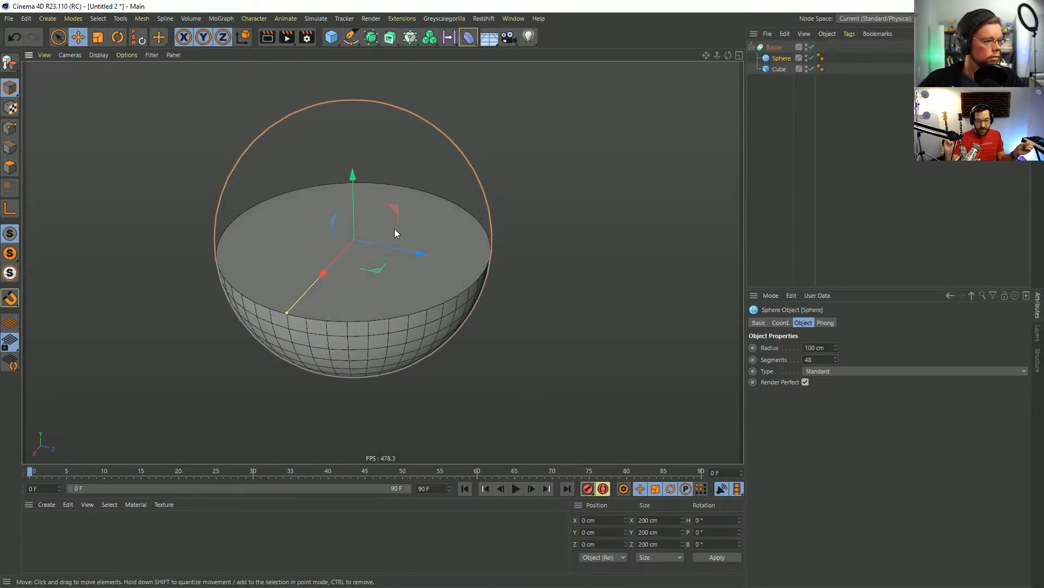
{"action": "left_click", "coordinate": [779, 69]}
{"action": "left_click_drag", "start_coordinate": [353, 174], "coordinate": [400, 70]}
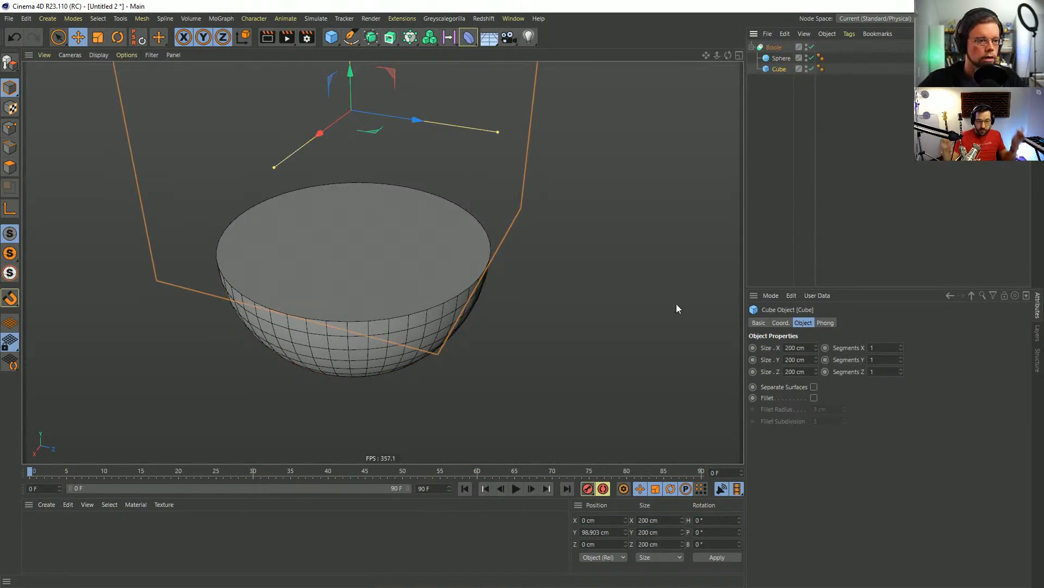
{"action": "left_click_drag", "start_coordinate": [476, 329], "coordinate": [439, 260], "text": "alt"}
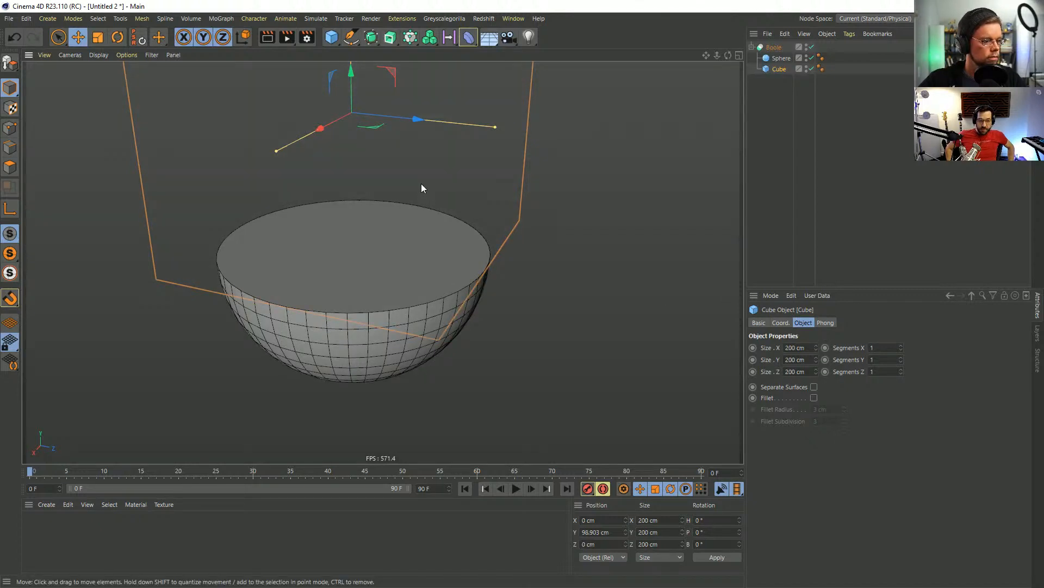
{"action": "left_click_drag", "start_coordinate": [421, 184], "coordinate": [413, 272], "text": "alt"}
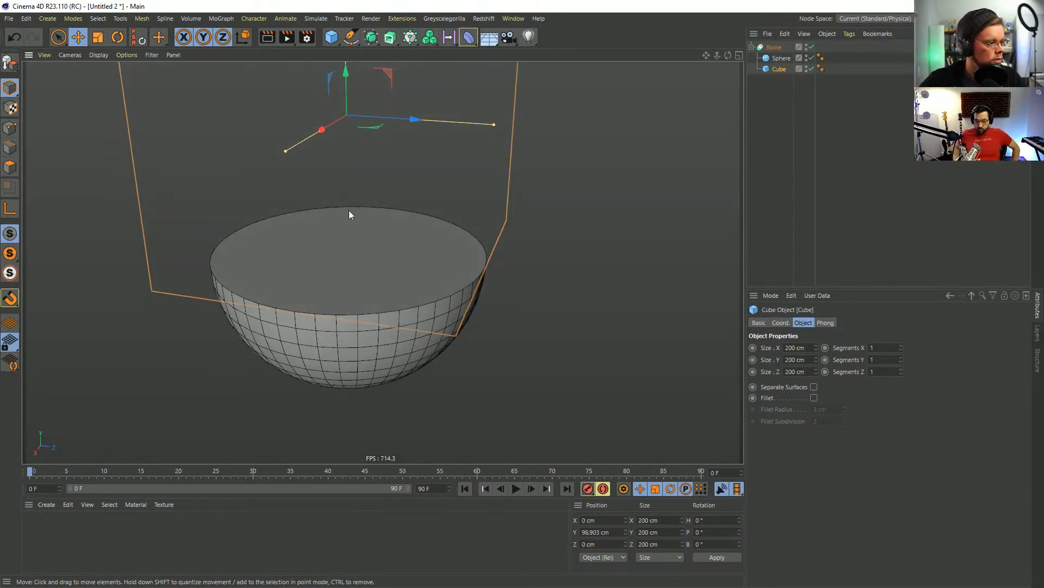
{"action": "left_click_drag", "start_coordinate": [349, 210], "coordinate": [412, 301], "text": "alt"}
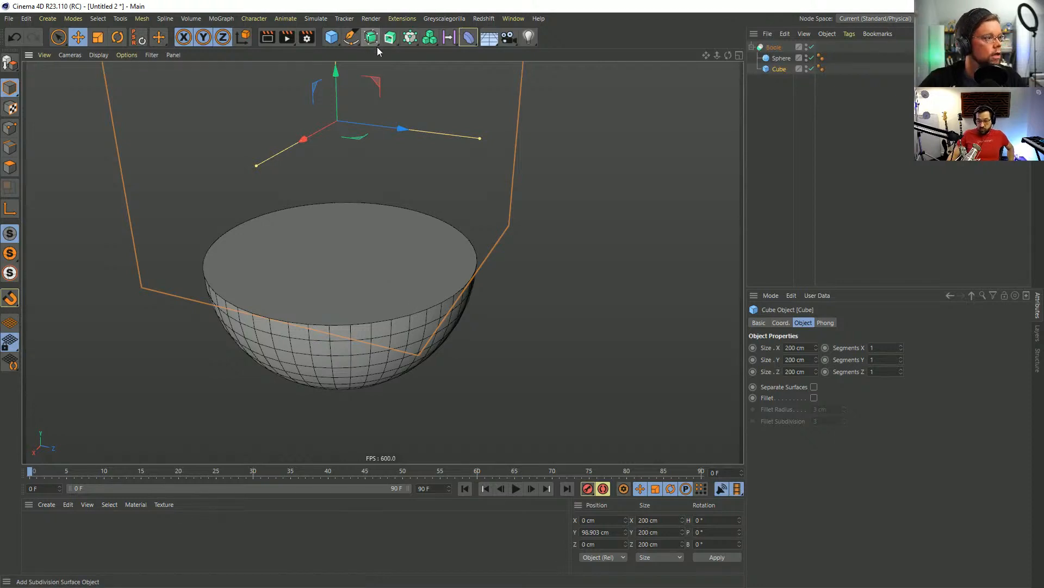
Add a Helix spline and set its plane to XZ.
{"action": "left_click", "coordinate": [331, 37]}
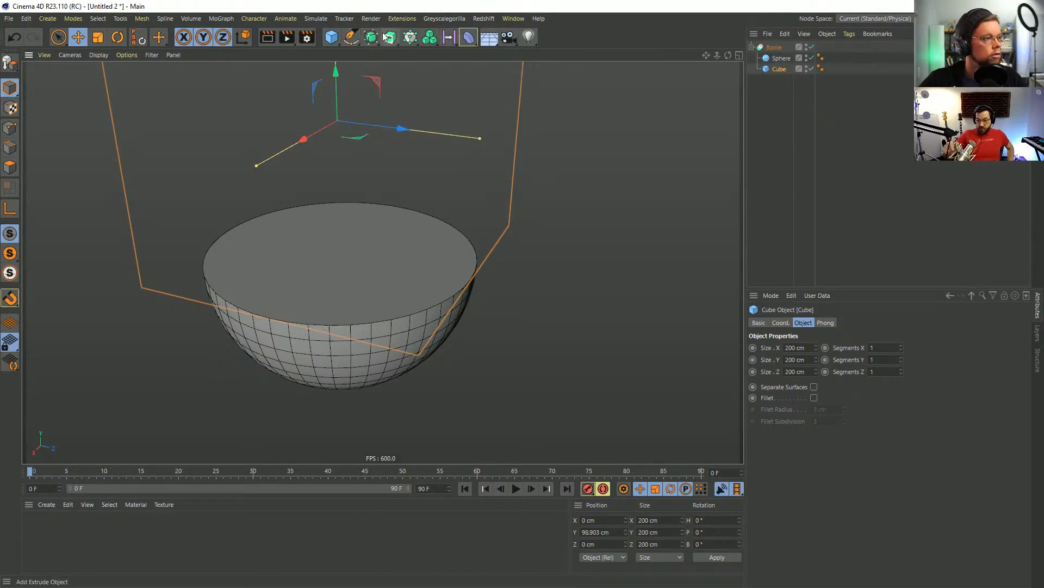
{"action": "left_click", "coordinate": [352, 37]}
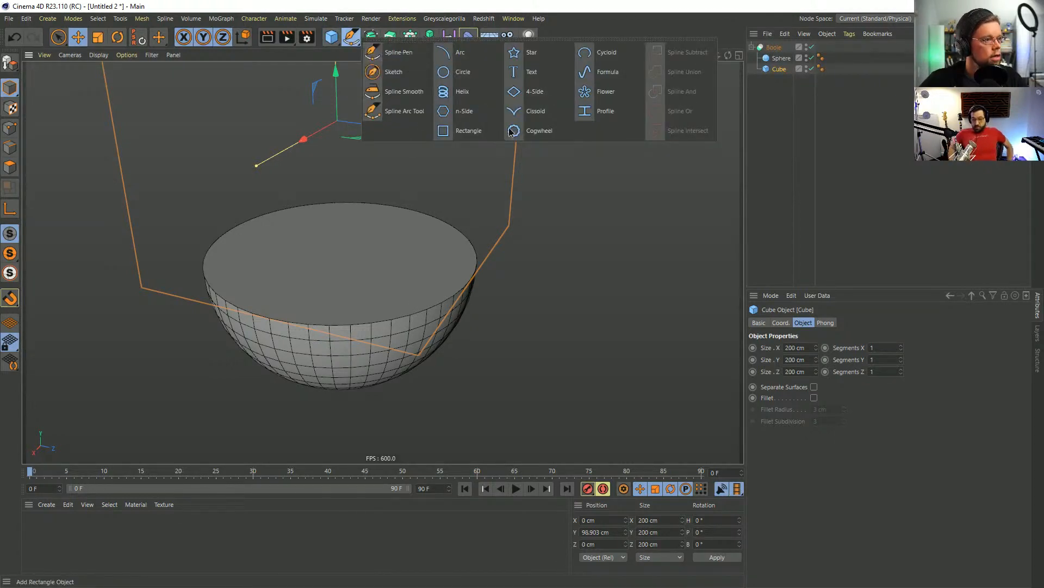
{"action": "left_click", "coordinate": [477, 99]}
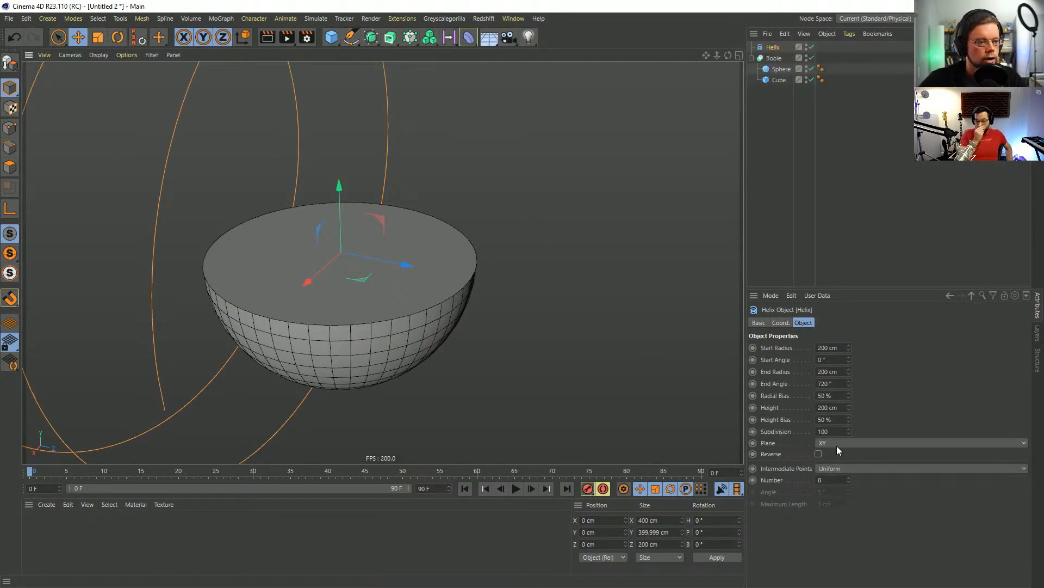
{"action": "scroll", "coordinate": [837, 446], "scroll_direction": "down", "scroll_amount": 2}
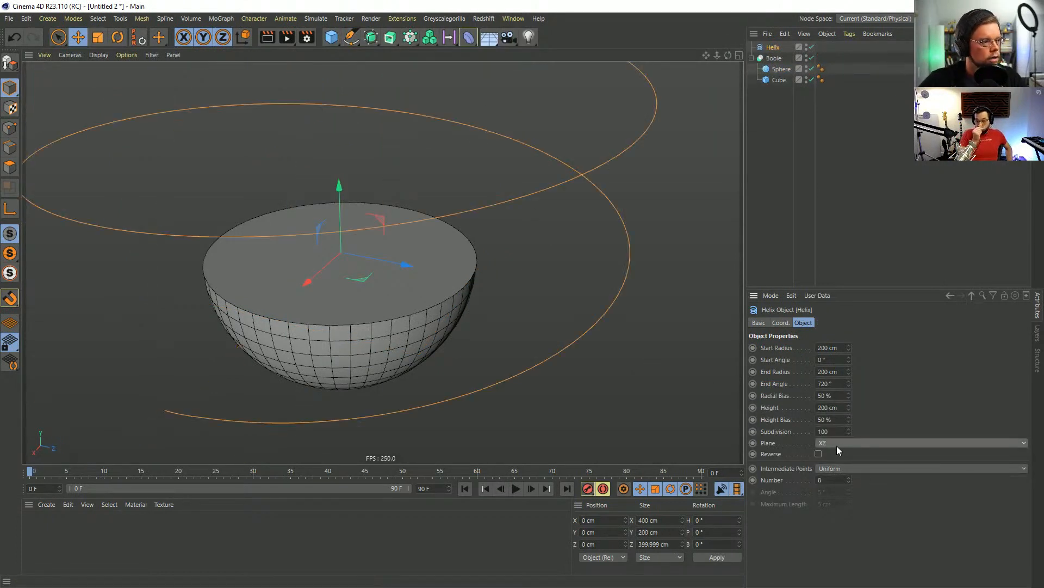
Set the Boole cube's Y position to 100 cm.
{"action": "left_click", "coordinate": [779, 80]}
{"action": "left_click", "coordinate": [601, 532]}
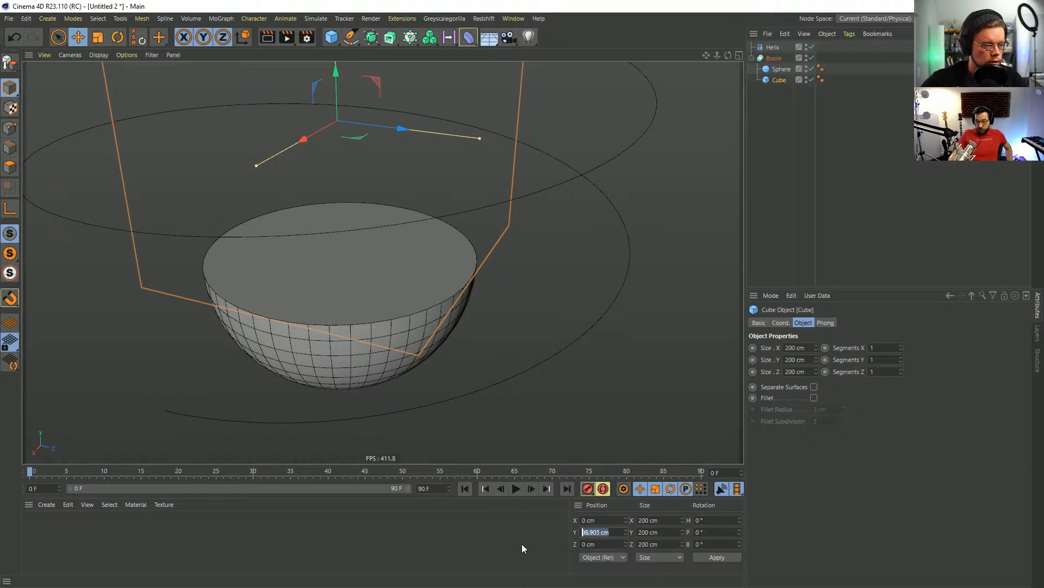
{"action": "type", "text": "100"}
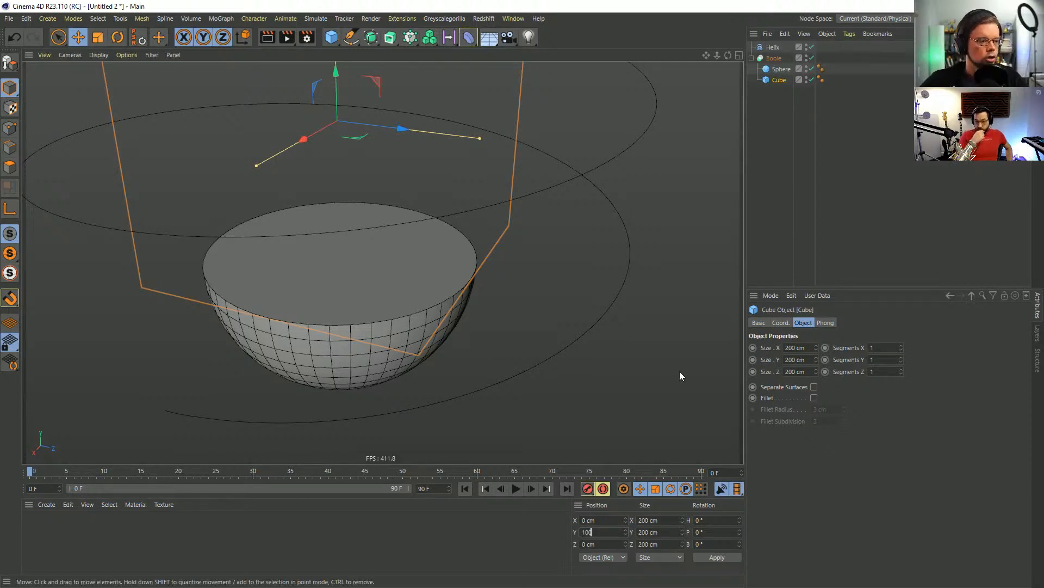
{"action": "left_click", "coordinate": [710, 558]}
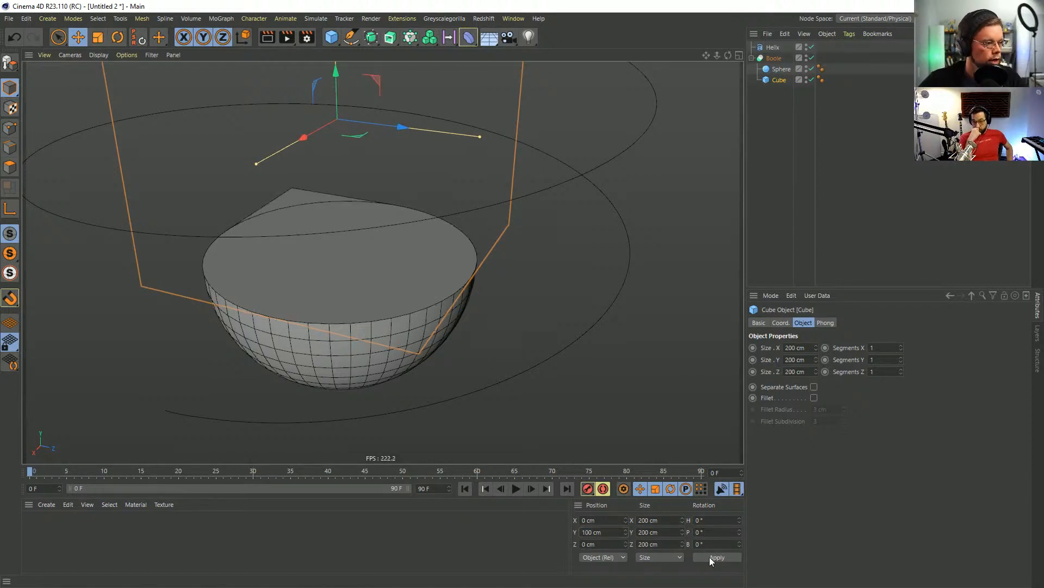
Check the half sphere's cut edge up close and lower the Boole cube to about Y 99.2 cm.
{"action": "left_click_drag", "start_coordinate": [342, 281], "coordinate": [478, 185], "text": "alt"}
{"action": "scroll", "coordinate": [526, 204], "scroll_direction": "up", "scroll_amount": 6}
{"action": "scroll", "coordinate": [526, 204], "scroll_direction": "down", "scroll_amount": 5}
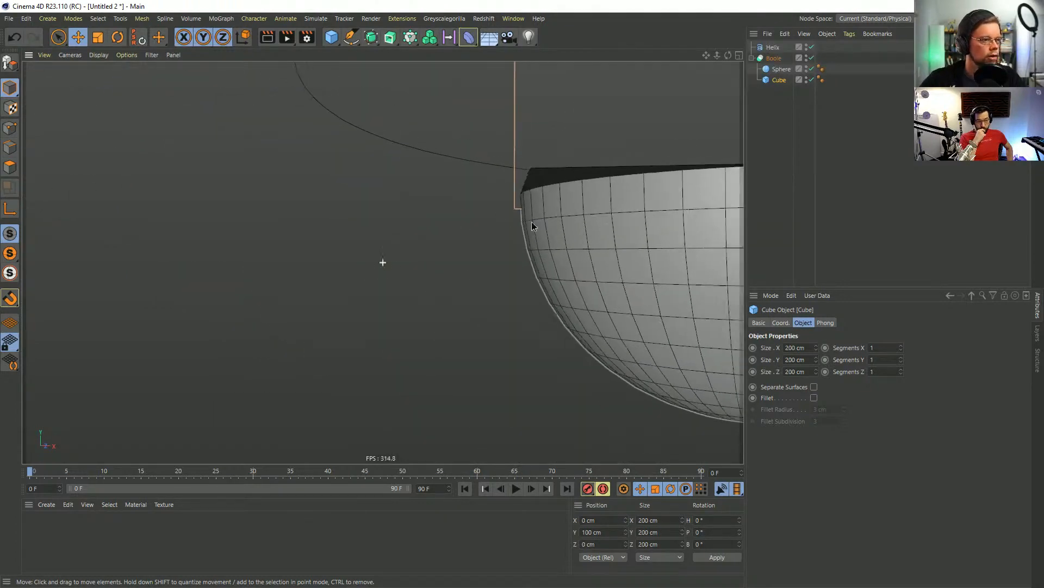
{"action": "middle_click_drag", "start_coordinate": [531, 223], "coordinate": [560, 220], "text": "alt"}
{"action": "scroll", "coordinate": [381, 213], "scroll_direction": "down", "scroll_amount": 3}
{"action": "left_click_drag", "start_coordinate": [559, 217], "coordinate": [495, 97], "text": "alt"}
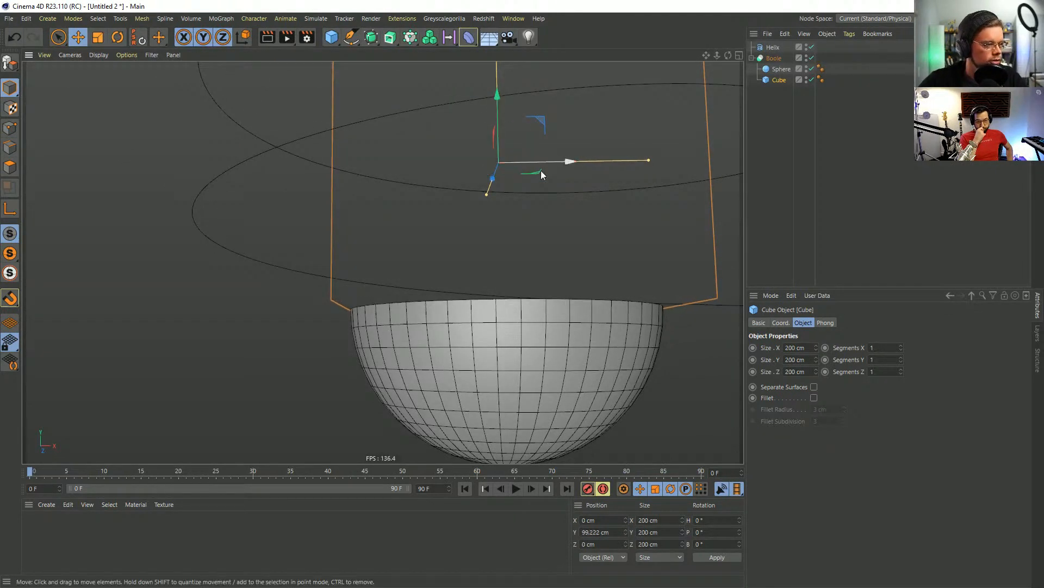
{"action": "left_click_drag", "start_coordinate": [541, 167], "coordinate": [446, 246], "text": "alt"}
Flatten the helix into a spiral with a start radius of 100 cm, end radius of 0 cm and height of 0 cm.
{"action": "left_click", "coordinate": [772, 48]}
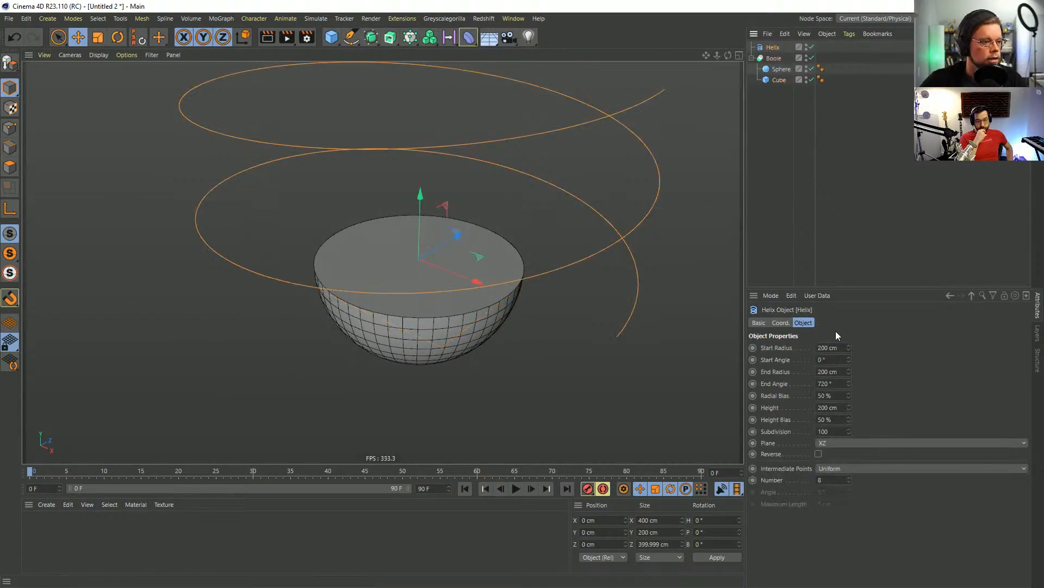
{"action": "left_click", "coordinate": [823, 347]}
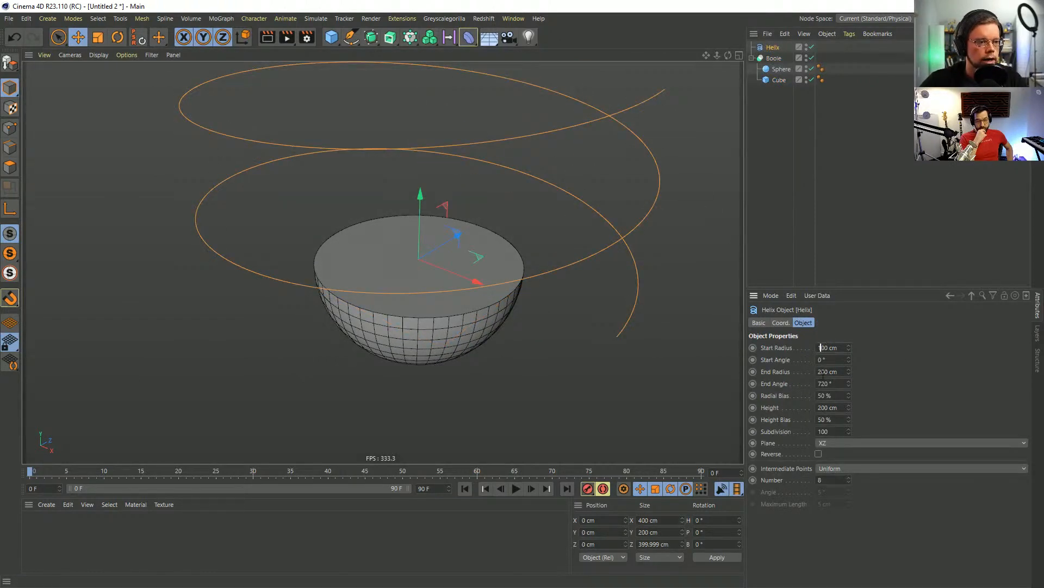
{"action": "left_click", "coordinate": [831, 371]}
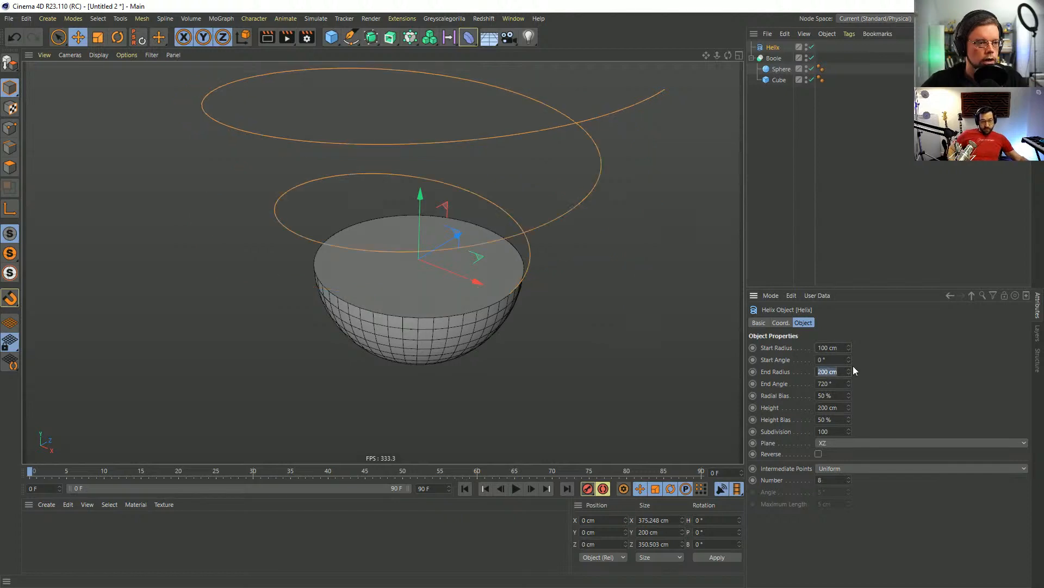
{"action": "type", "text": "0"}
{"action": "key", "text": "Return"}
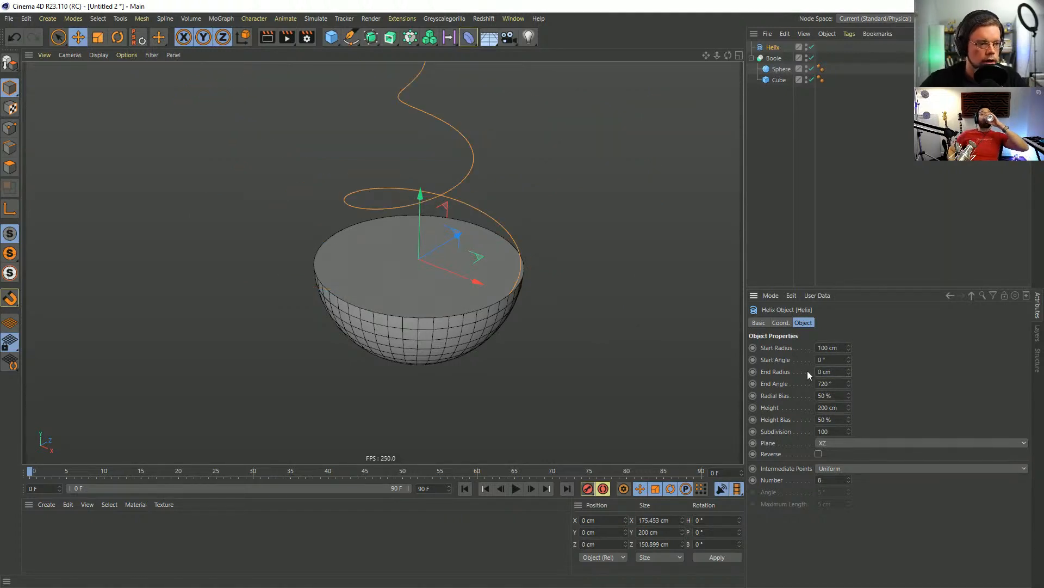
{"action": "left_click", "coordinate": [827, 408]}
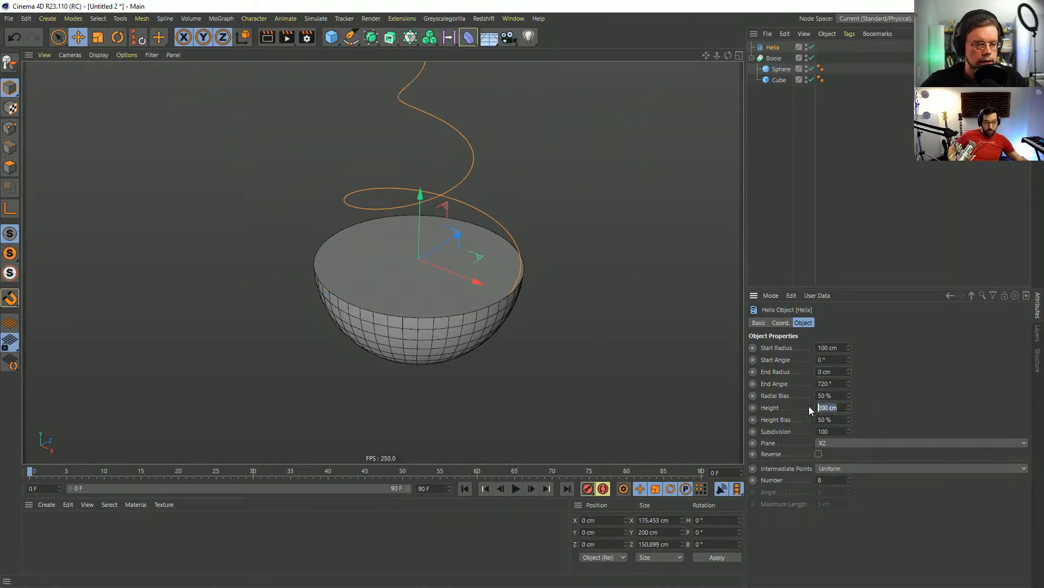
{"action": "type", "text": "0"}
{"action": "key", "text": "Return"}
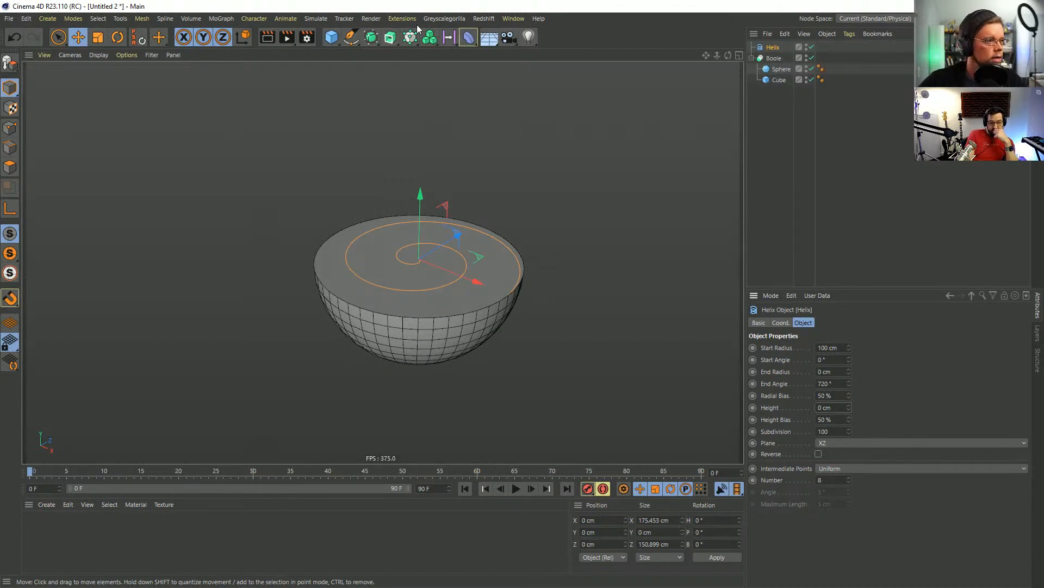
Add a Matrix object in Object mode and distribute it along the Helix.
{"action": "left_click", "coordinate": [407, 37]}
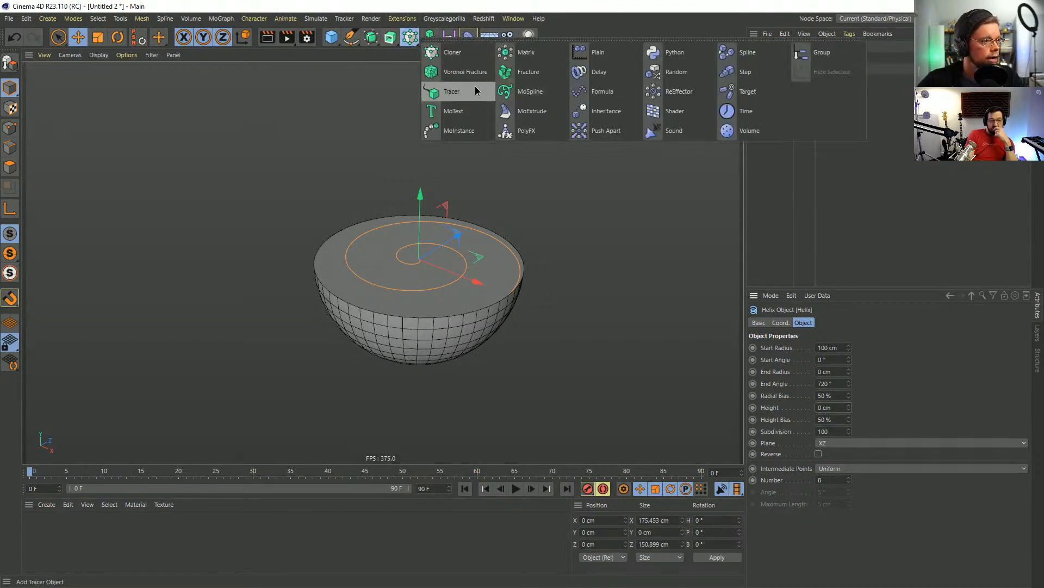
{"action": "left_click", "coordinate": [525, 57]}
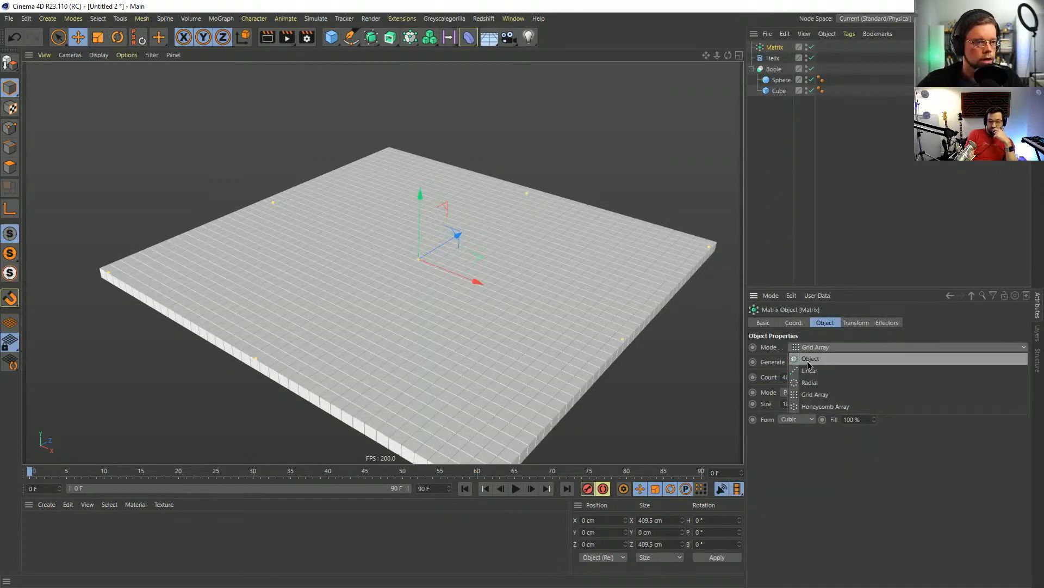
{"action": "left_click", "coordinate": [809, 358]}
{"action": "left_click_drag", "start_coordinate": [764, 56], "coordinate": [783, 170]}
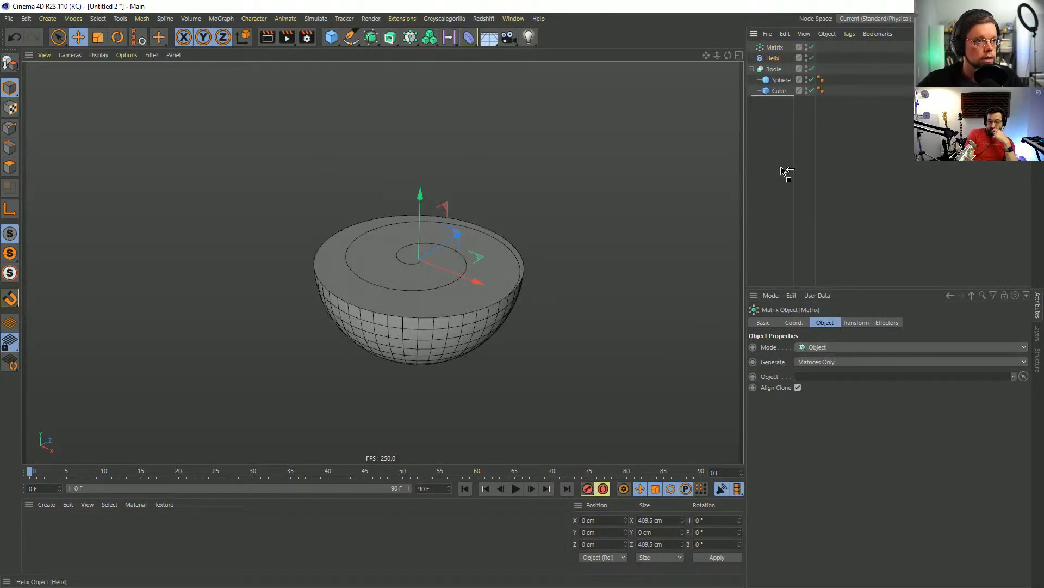
{"action": "left_click_drag", "start_coordinate": [808, 378], "coordinate": [807, 377]}
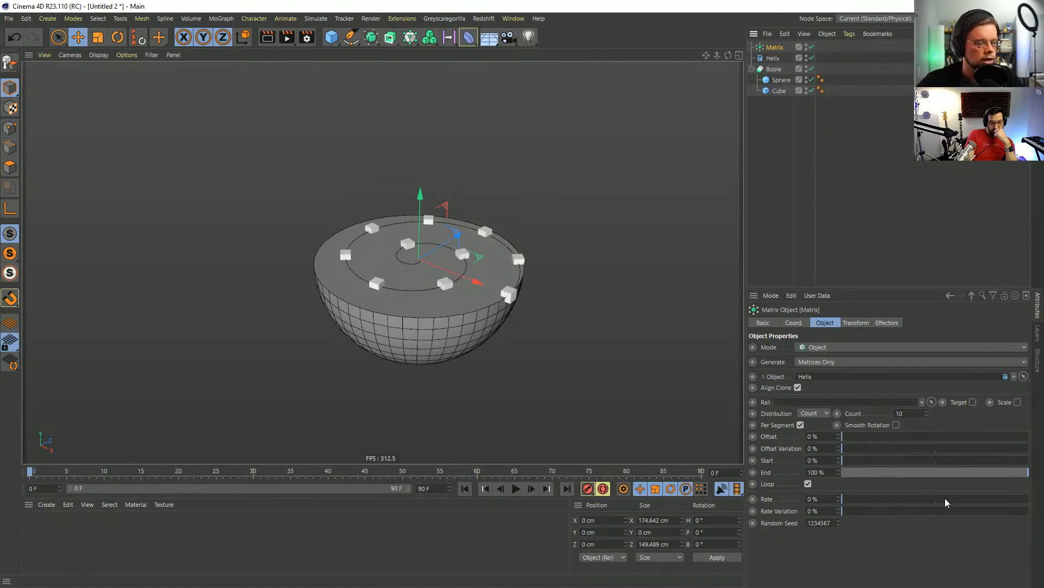
Add more turns to the spiral by raising the Helix's end angle to about 1928°.
{"action": "left_click_drag", "start_coordinate": [401, 258], "coordinate": [401, 245], "text": "alt"}
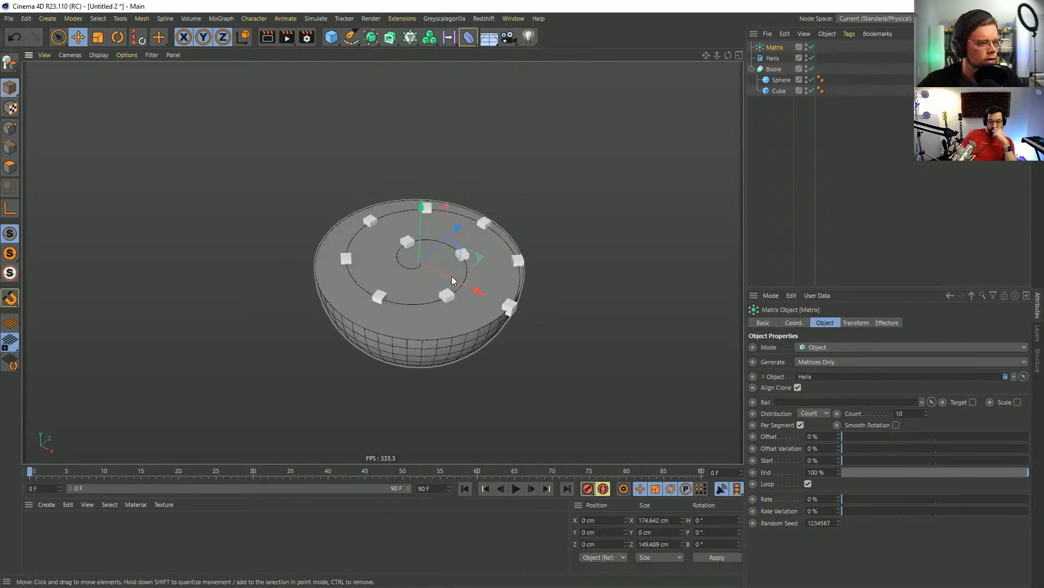
{"action": "left_click_drag", "start_coordinate": [452, 280], "coordinate": [452, 294], "text": "alt"}
{"action": "left_click", "coordinate": [774, 59]}
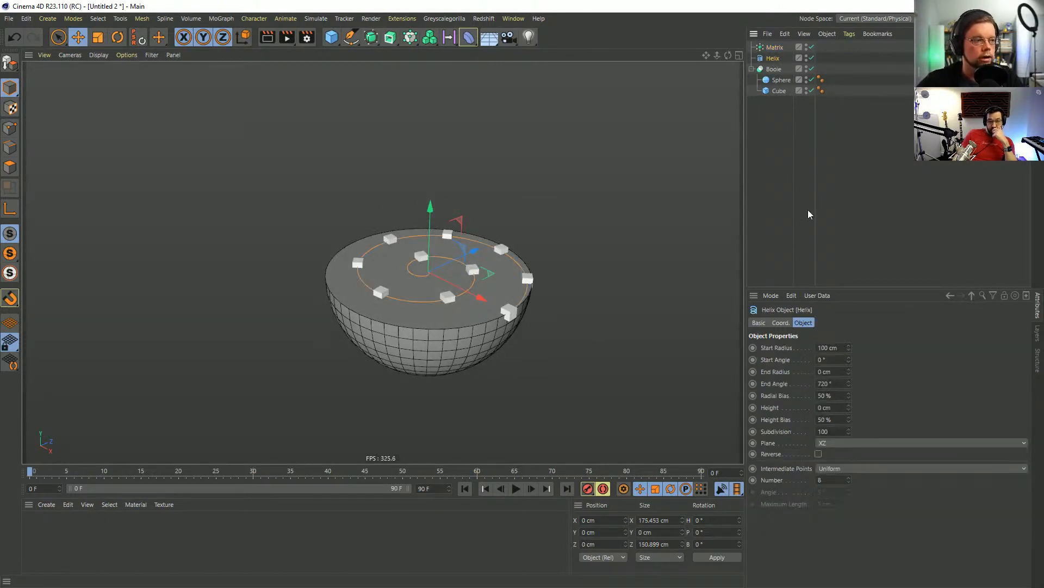
{"action": "left_click_drag", "start_coordinate": [849, 384], "coordinate": [848, 343]}
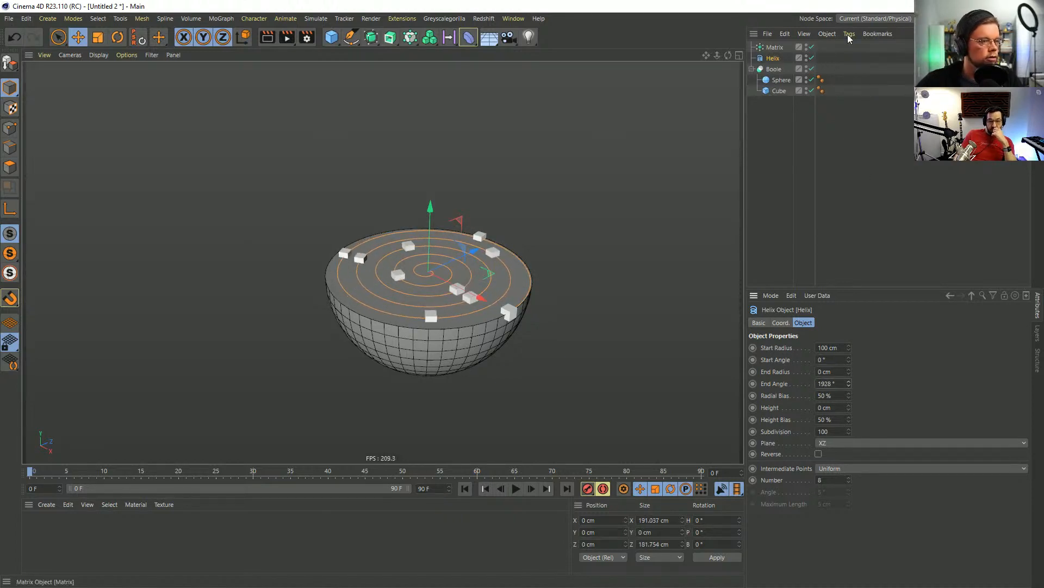
Increase the Matrix count along the helix to 39.
{"action": "left_click", "coordinate": [774, 47]}
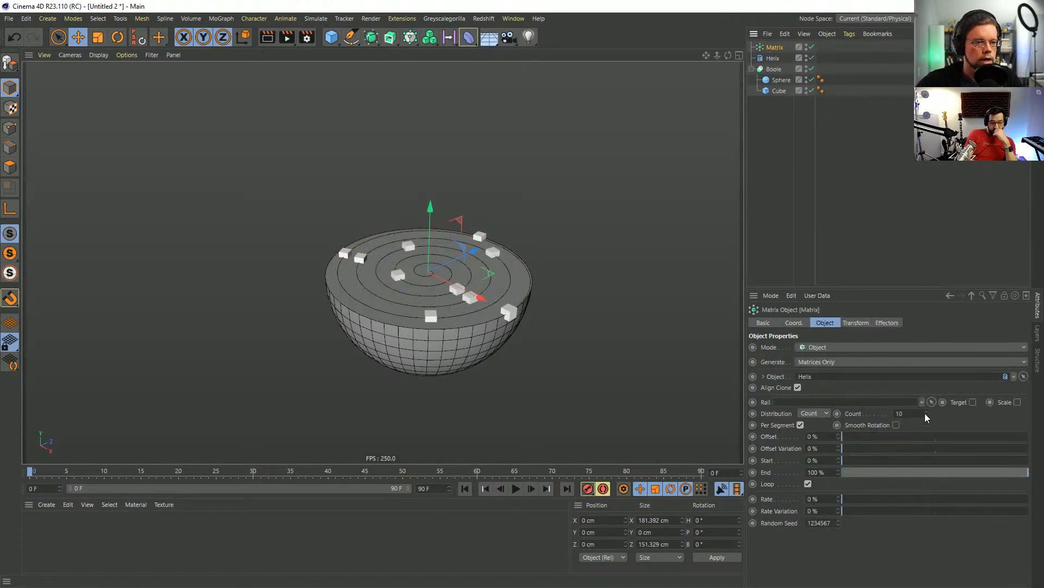
{"action": "left_click_drag", "start_coordinate": [926, 413], "coordinate": [927, 394]}
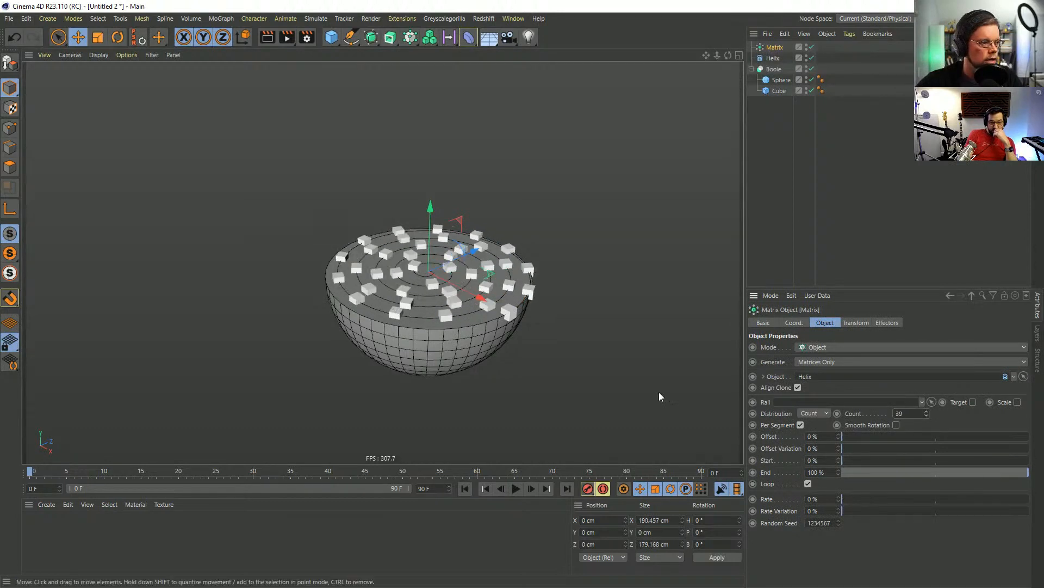
{"action": "left_click_drag", "start_coordinate": [550, 296], "coordinate": [521, 226], "text": "alt"}
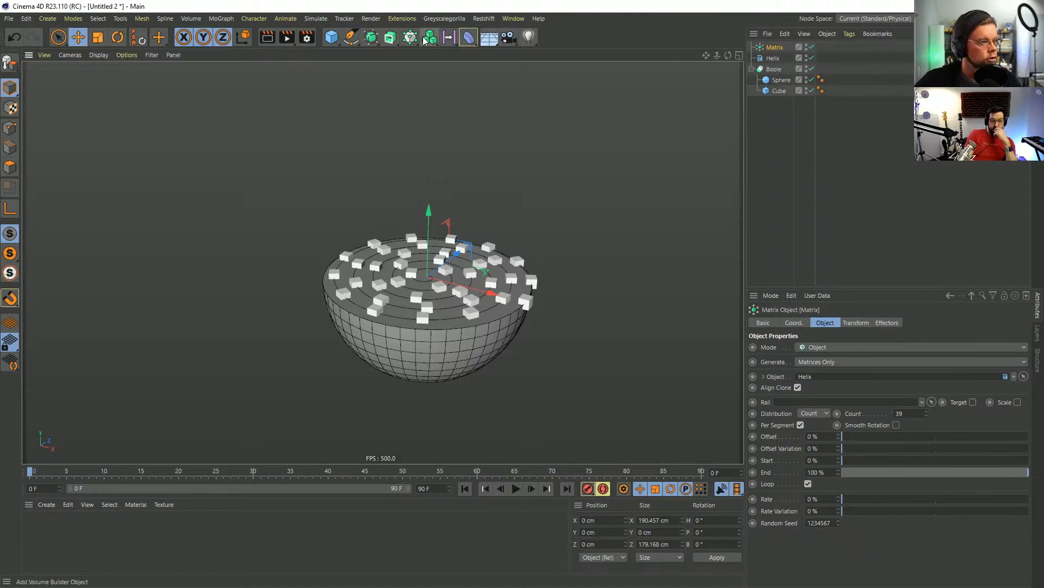
Rename the Matrix object as Drips.
{"action": "double_click", "coordinate": [775, 48]}
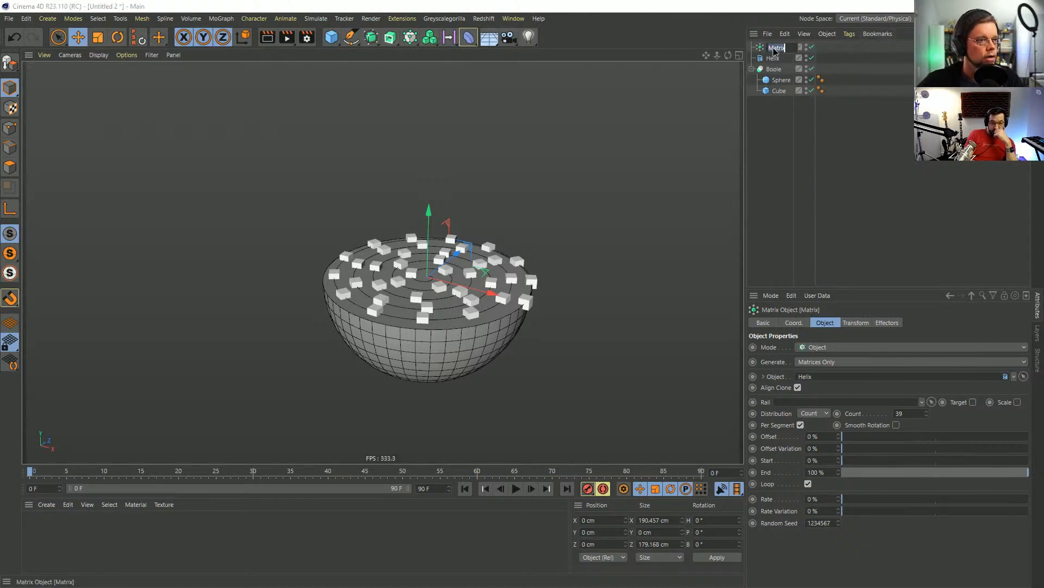
{"action": "type", "text": "dRIPS"}
{"action": "key", "text": "Return"}
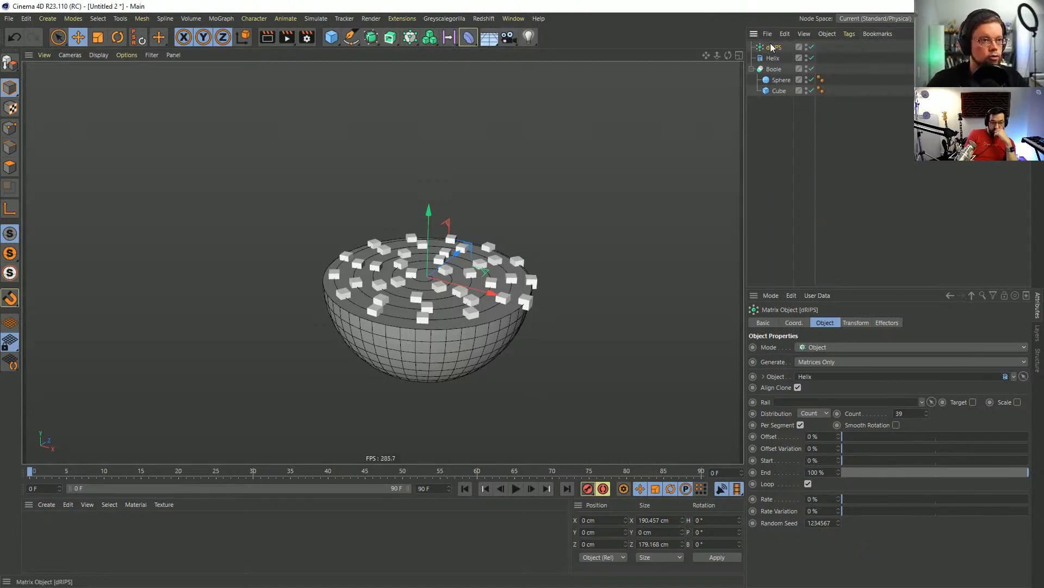
{"action": "double_click", "coordinate": [776, 47]}
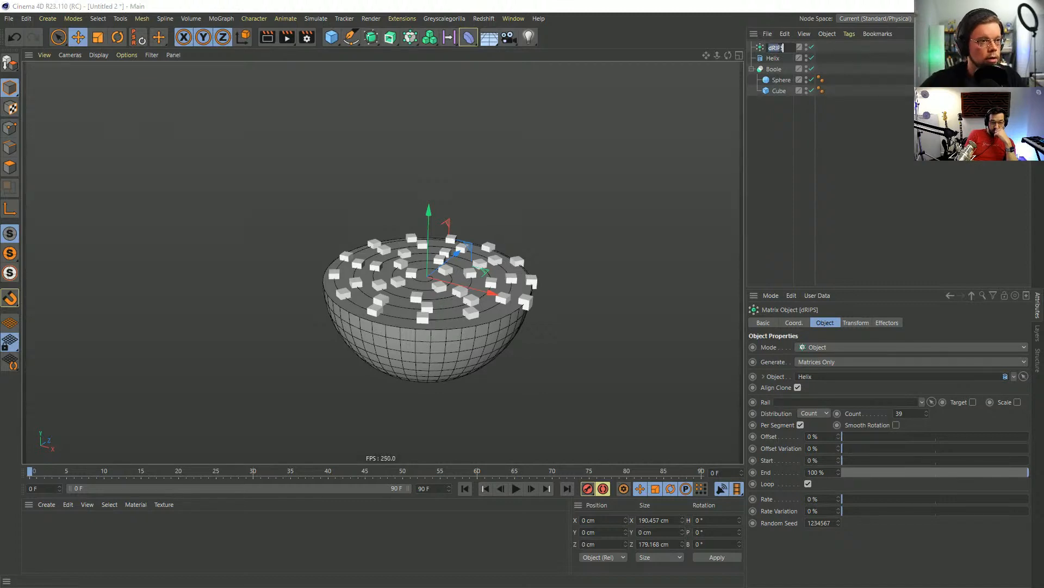
{"action": "type", "text": "Drips"}
{"action": "key", "text": "Return"}
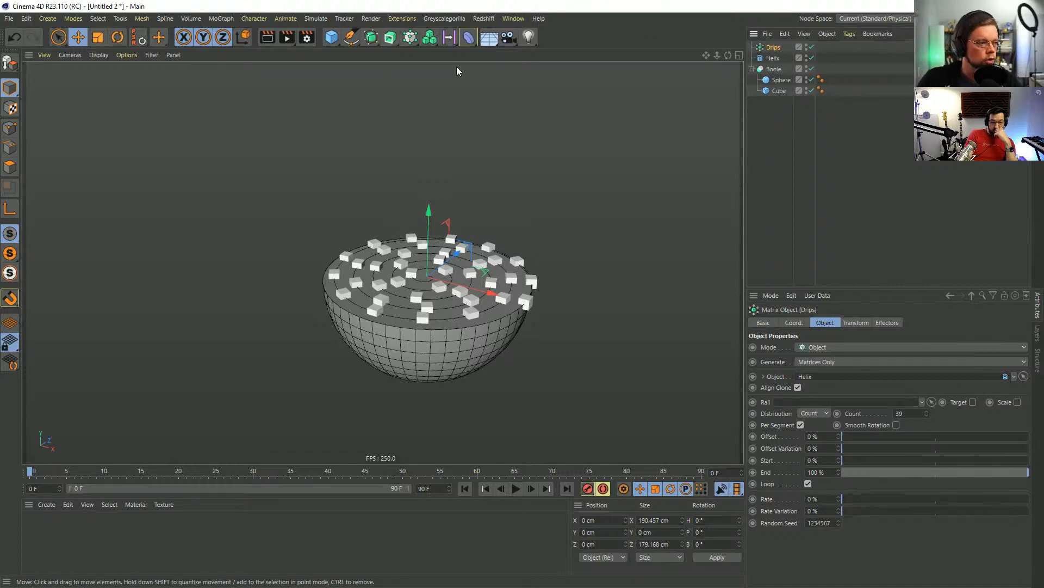
Add a Plain effector to the Drips matrix and set its P.Y offset to about 33 cm.
{"action": "left_click", "coordinate": [410, 37]}
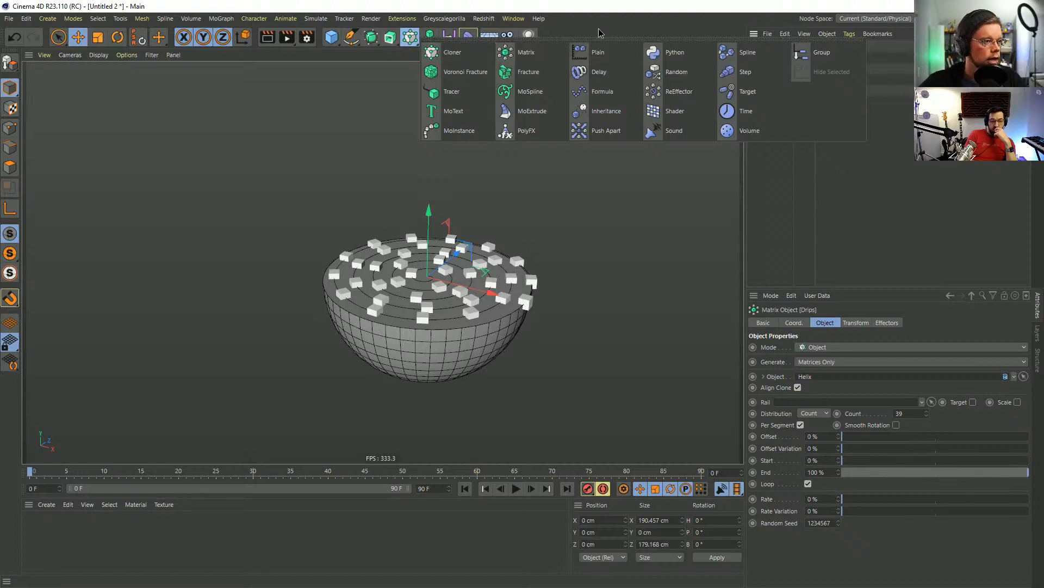
{"action": "left_click", "coordinate": [609, 54]}
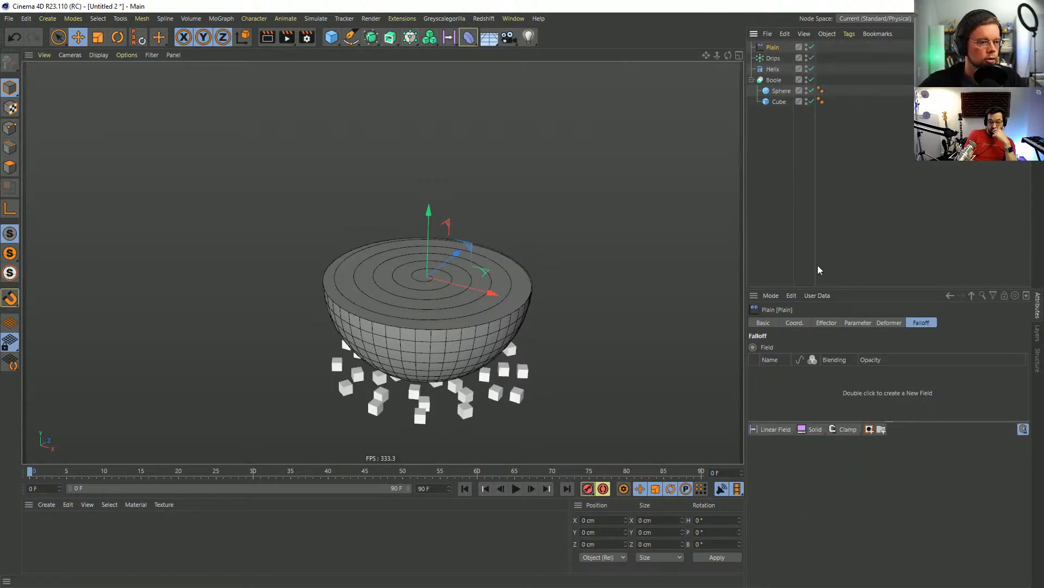
{"action": "left_click", "coordinate": [852, 323]}
{"action": "left_click_drag", "start_coordinate": [823, 394], "coordinate": [823, 435]}
{"action": "left_click_drag", "start_coordinate": [429, 268], "coordinate": [544, 245], "text": "alt"}
{"action": "left_click", "coordinate": [331, 38]}
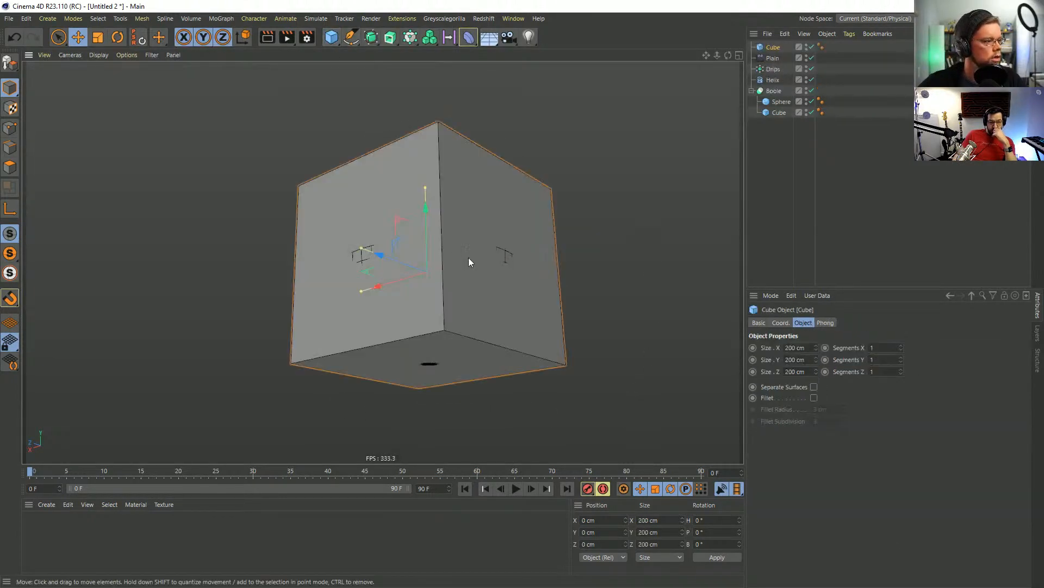
{"action": "left_click_drag", "start_coordinate": [468, 257], "coordinate": [446, 252], "text": "alt"}
{"action": "key", "text": "ctrl+z"}
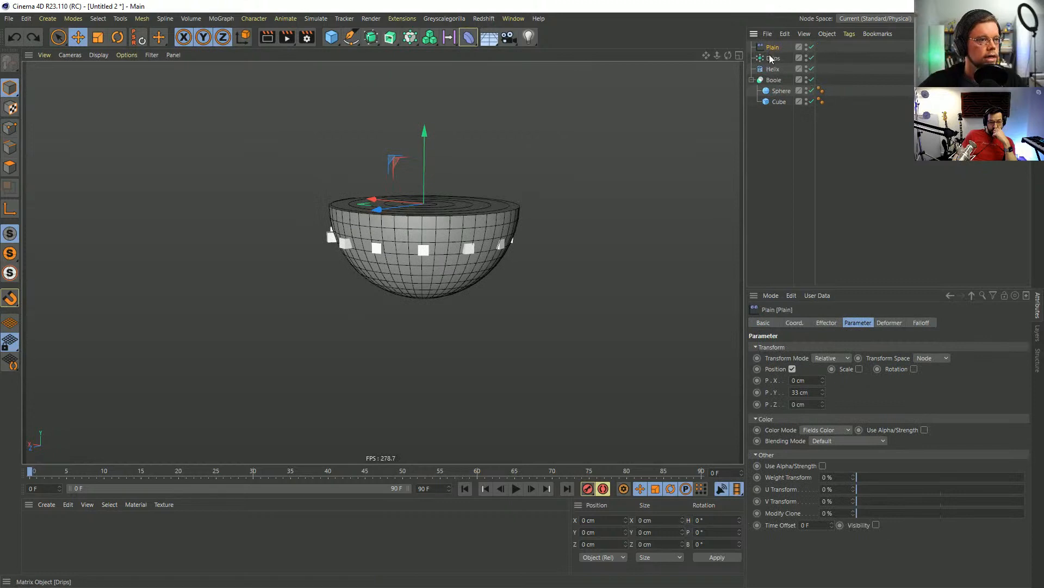
Disable Align Clone on the Drips matrix so its points stay upright instead of following the helix direction.
{"action": "left_click", "coordinate": [773, 59]}
{"action": "left_click_drag", "start_coordinate": [451, 219], "coordinate": [457, 245], "text": "alt"}
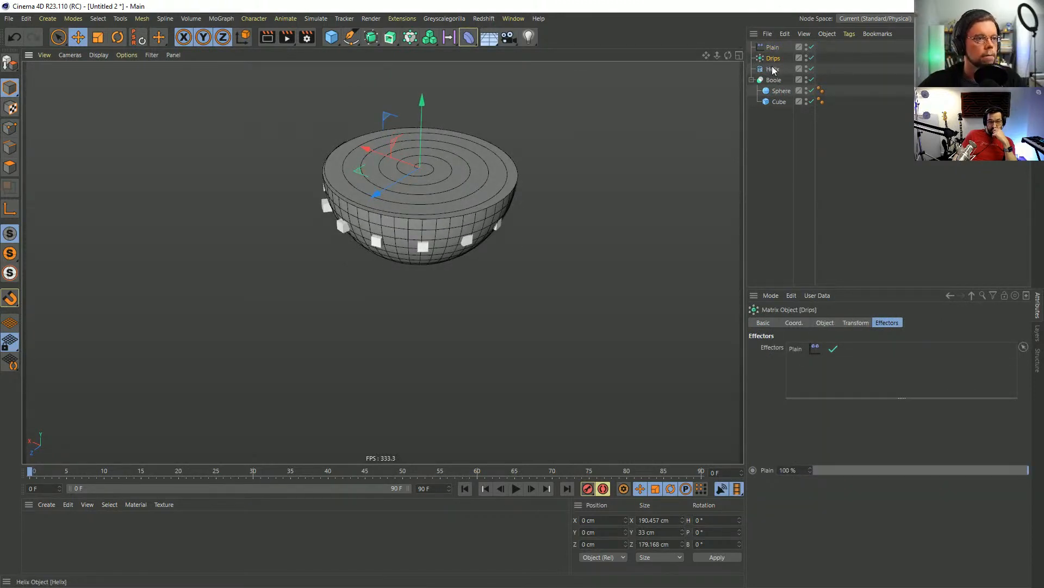
{"action": "left_click", "coordinate": [825, 323]}
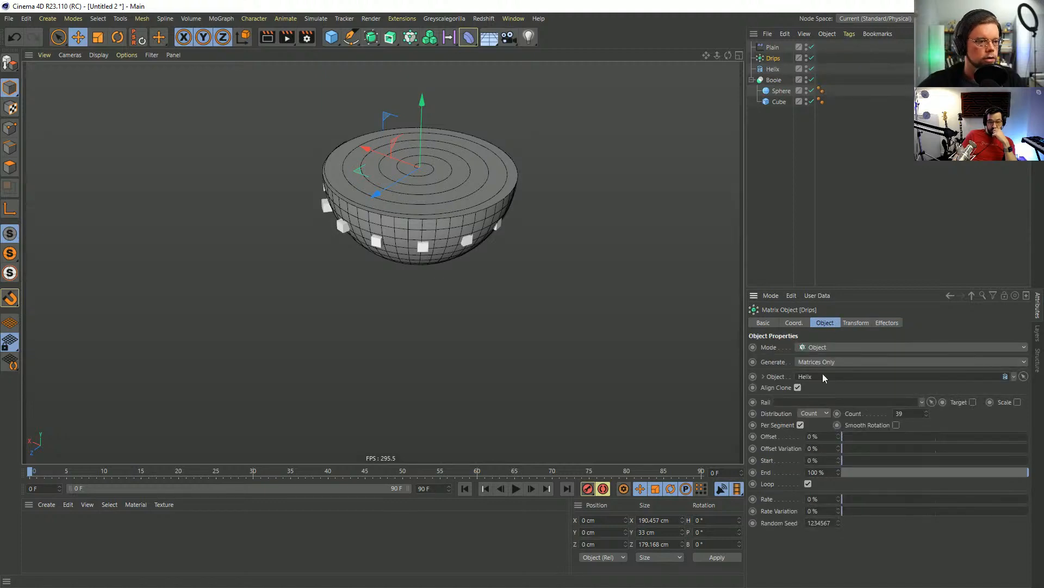
{"action": "left_click", "coordinate": [798, 387]}
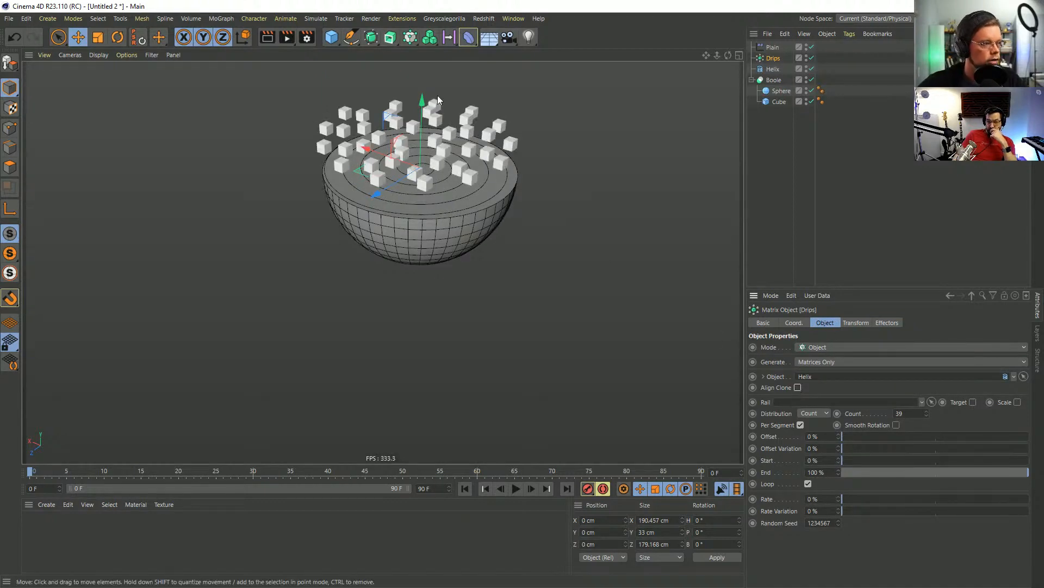
{"action": "mouse_move", "coordinate": [513, 198]}
{"action": "left_mouse_down", "text": "alt"}
{"action": "mouse_move", "coordinate": [442, 223]}
{"action": "mouse_move", "coordinate": [446, 190]}
{"action": "left_mouse_up", "text": "alt"}
Raise the Drips points well above the half sphere by setting the Plain effector's P.Y to about 152 cm.
{"action": "left_click", "coordinate": [773, 47]}
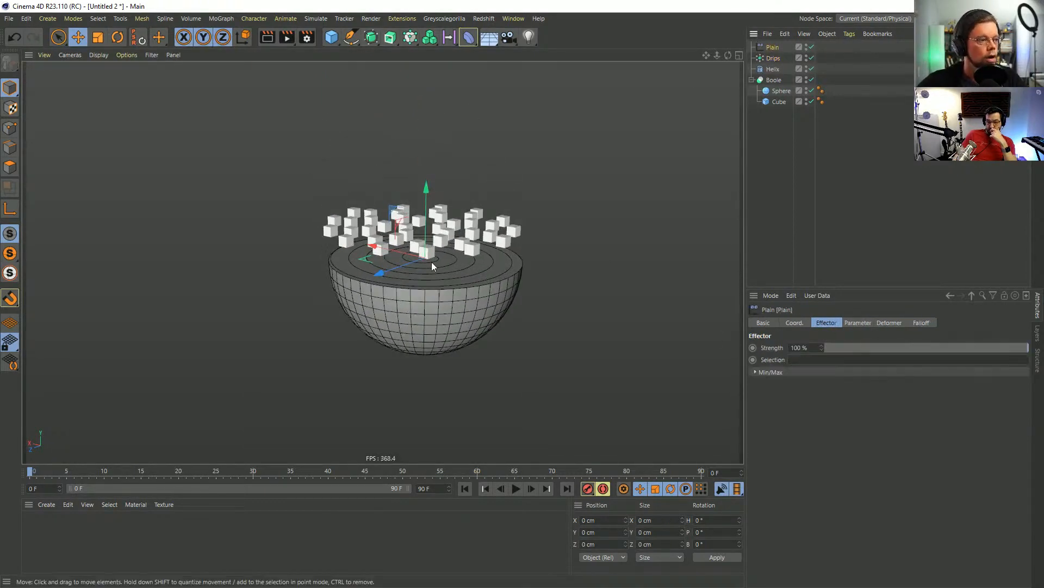
{"action": "left_click_drag", "start_coordinate": [432, 262], "coordinate": [420, 318], "text": "alt"}
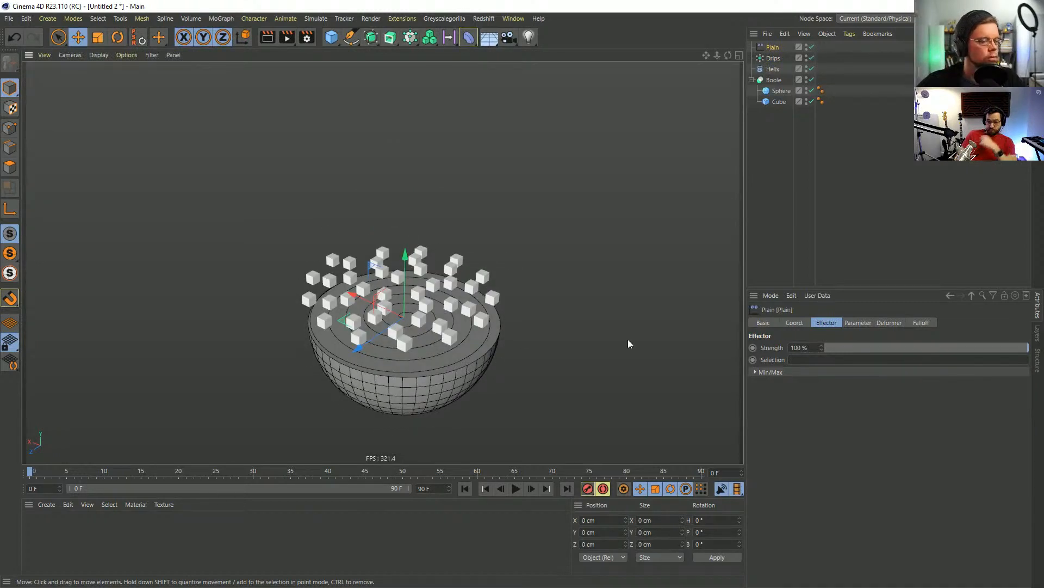
{"action": "left_click", "coordinate": [855, 323]}
{"action": "left_click_drag", "start_coordinate": [823, 392], "coordinate": [823, 353]}
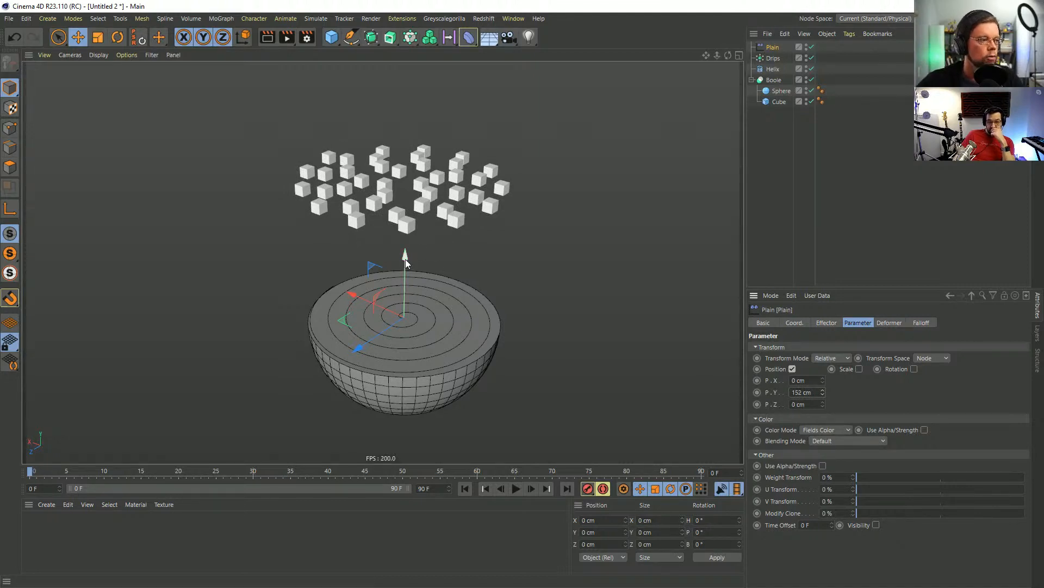
Lower the Drips points towards the half sphere by setting the Plain effector's P.Y to 122 cm.
{"action": "mouse_move", "coordinate": [418, 235]}
{"action": "left_mouse_down", "text": "alt"}
{"action": "mouse_move", "coordinate": [417, 186]}
{"action": "mouse_move", "coordinate": [419, 199]}
{"action": "left_mouse_up", "text": "alt"}
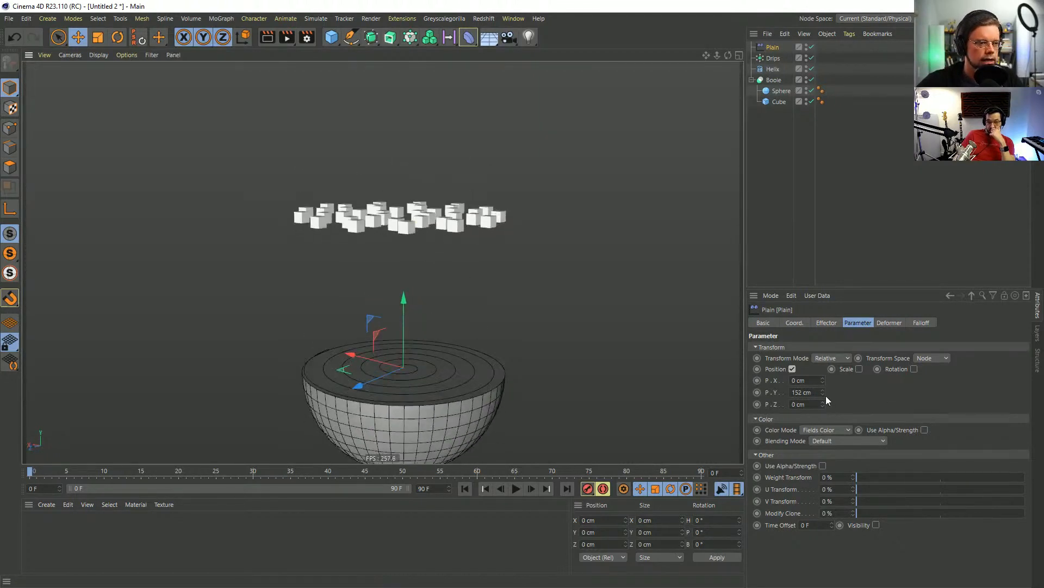
{"action": "mouse_move", "coordinate": [823, 393]}
{"action": "left_mouse_down"}
{"action": "mouse_move", "coordinate": [823, 406]}
{"action": "mouse_move", "coordinate": [824, 398]}
{"action": "left_mouse_up"}
{"action": "mouse_move", "coordinate": [468, 259]}
{"action": "left_mouse_down", "text": "alt"}
{"action": "mouse_move", "coordinate": [471, 272]}
{"action": "mouse_move", "coordinate": [553, 308]}
{"action": "left_mouse_up", "text": "alt"}
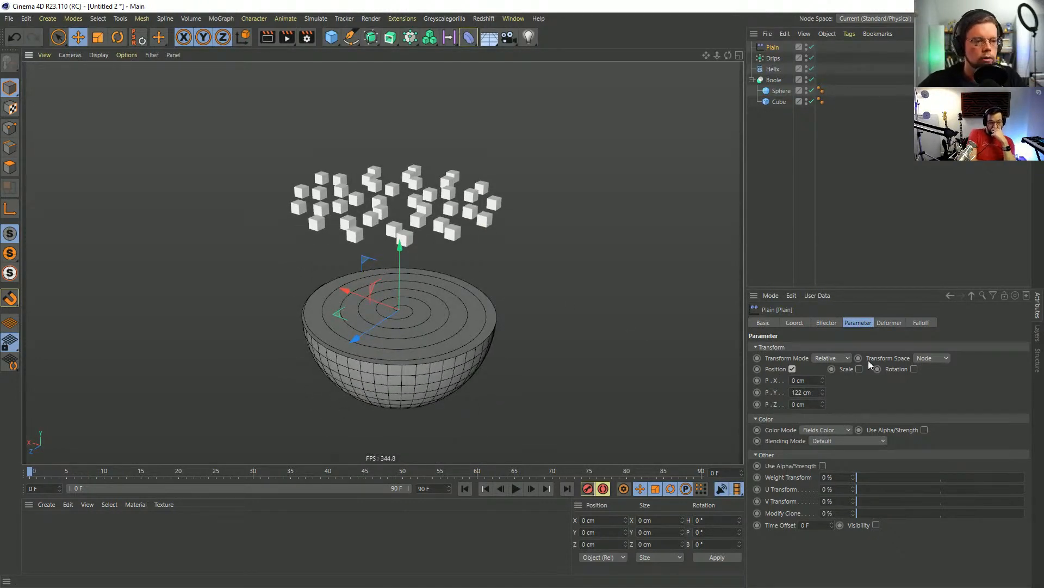
Add a Linear Field to the Plain effector's falloff and move it along X to about 78 cm.
{"action": "left_click", "coordinate": [921, 323]}
{"action": "left_click", "coordinate": [791, 429]}
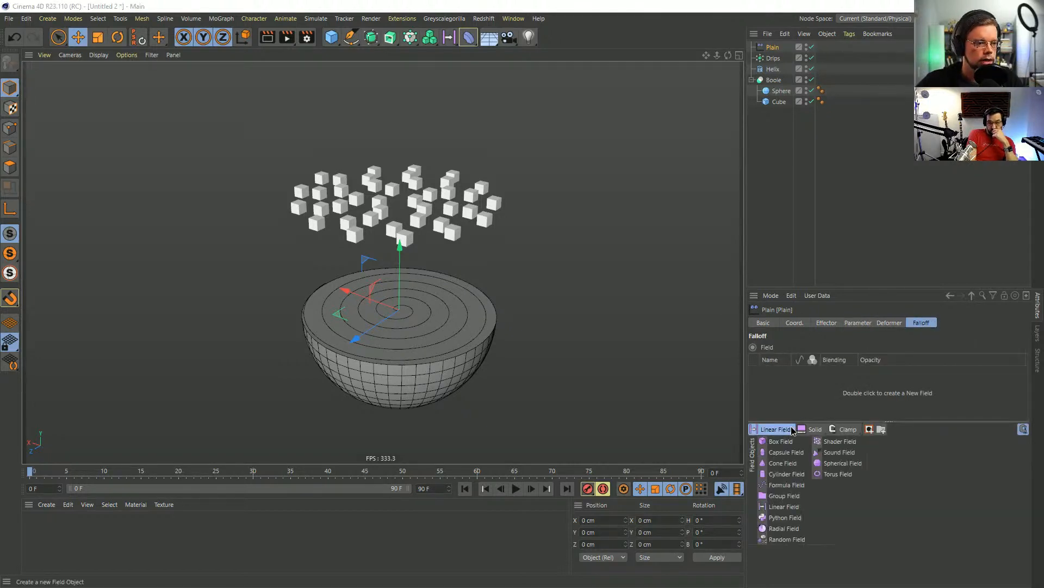
{"action": "left_click", "coordinate": [799, 507]}
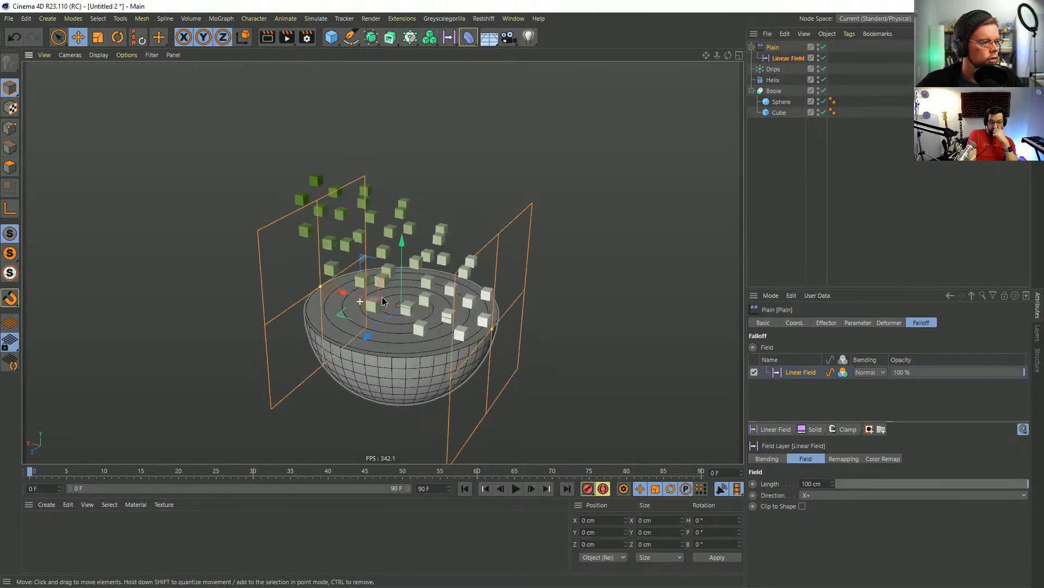
{"action": "mouse_move", "coordinate": [342, 291]}
{"action": "left_mouse_down"}
{"action": "mouse_move", "coordinate": [152, 256]}
{"action": "mouse_move", "coordinate": [270, 260]}
{"action": "mouse_move", "coordinate": [338, 280]}
{"action": "left_mouse_up"}
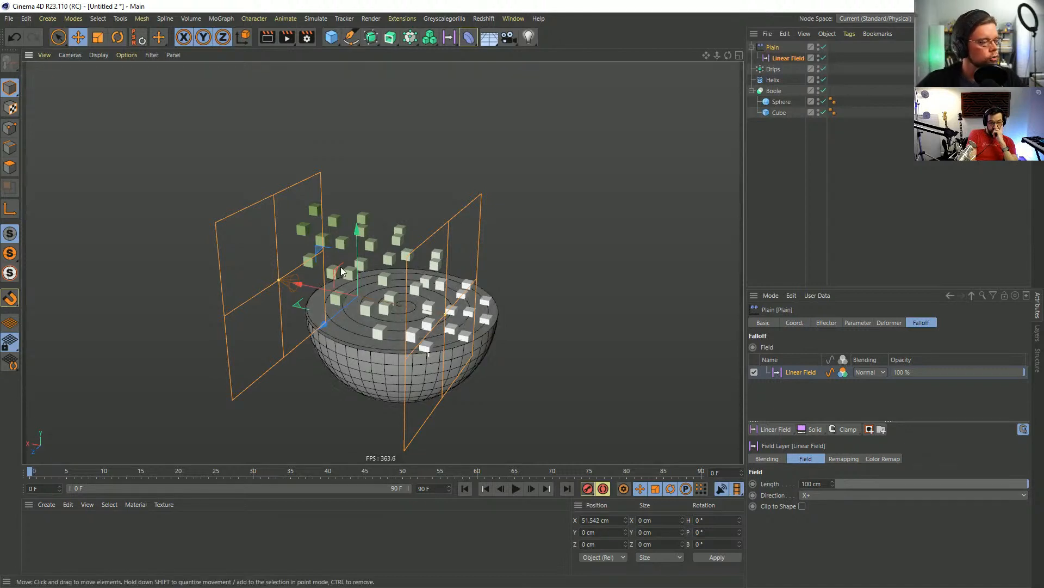
{"action": "left_click_drag", "start_coordinate": [279, 279], "coordinate": [339, 293]}
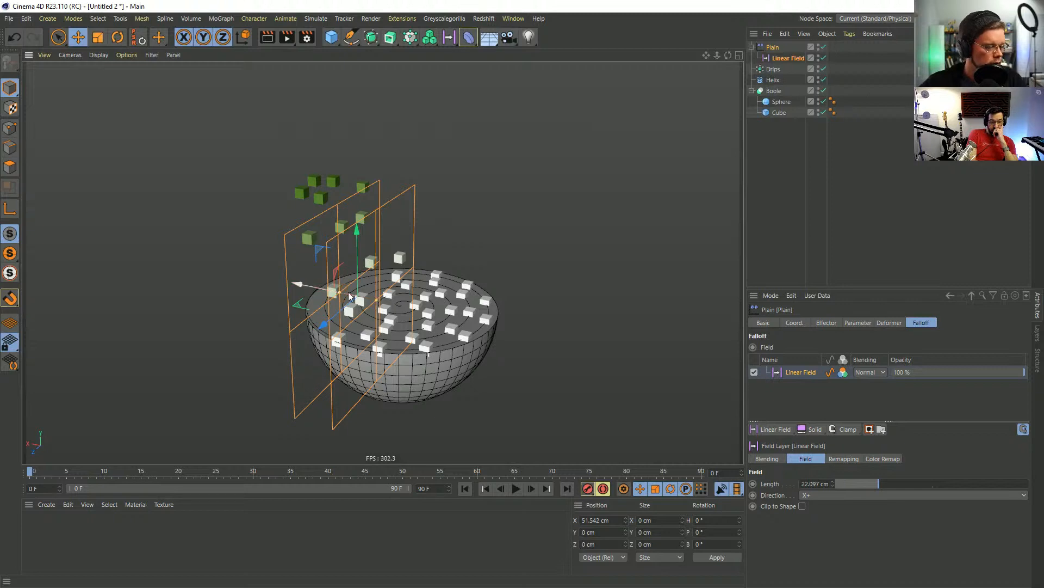
{"action": "key", "text": "ctrl+z"}
{"action": "left_click_drag", "start_coordinate": [315, 292], "coordinate": [380, 263]}
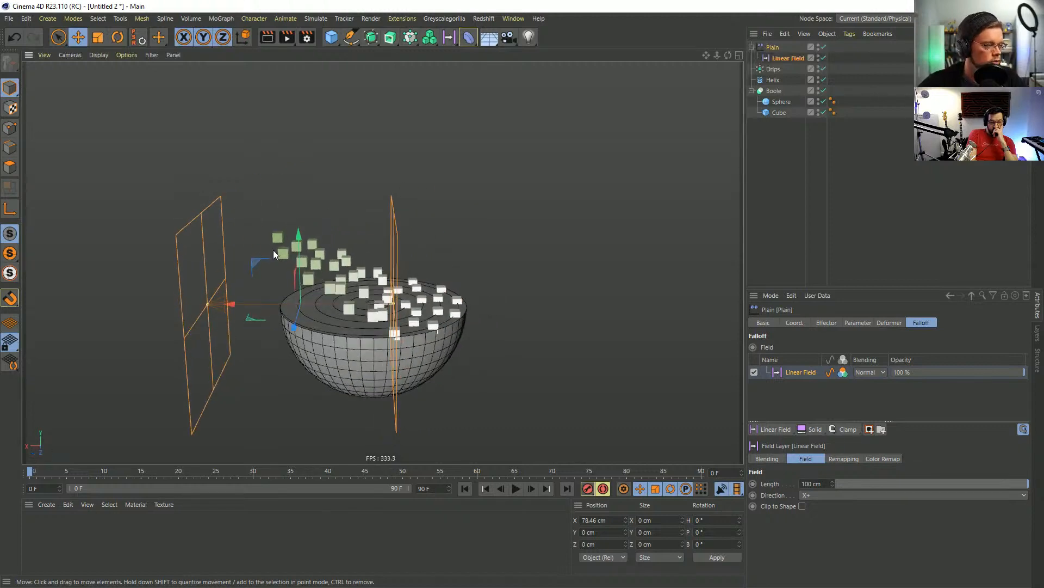
{"action": "left_click_drag", "start_coordinate": [273, 254], "coordinate": [350, 298], "text": "alt"}
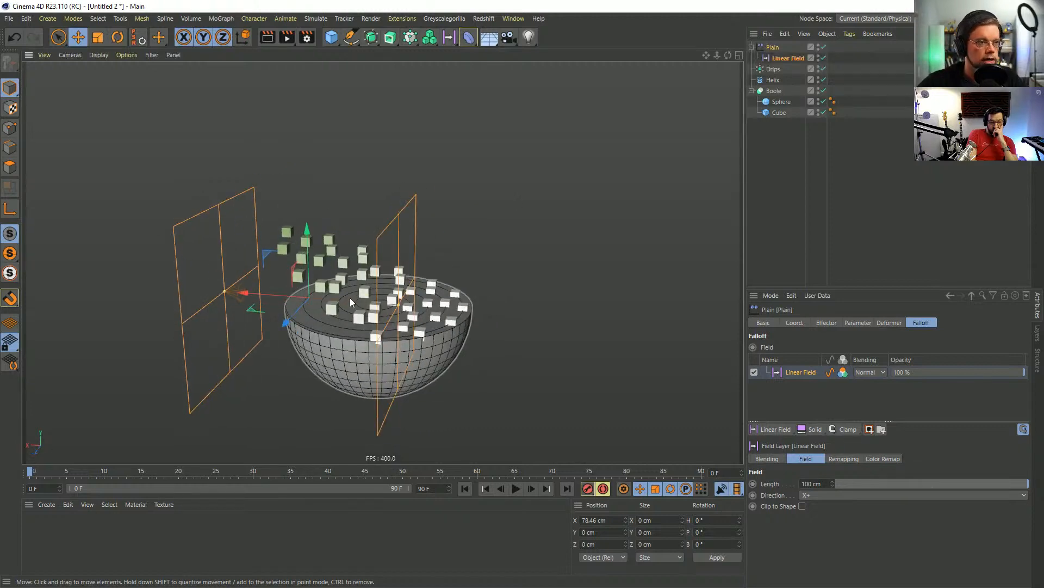
Add a Random Field to the Plain effector's falloff, using Random mode and Multiply blending over the Linear Field.
{"action": "left_click", "coordinate": [786, 432]}
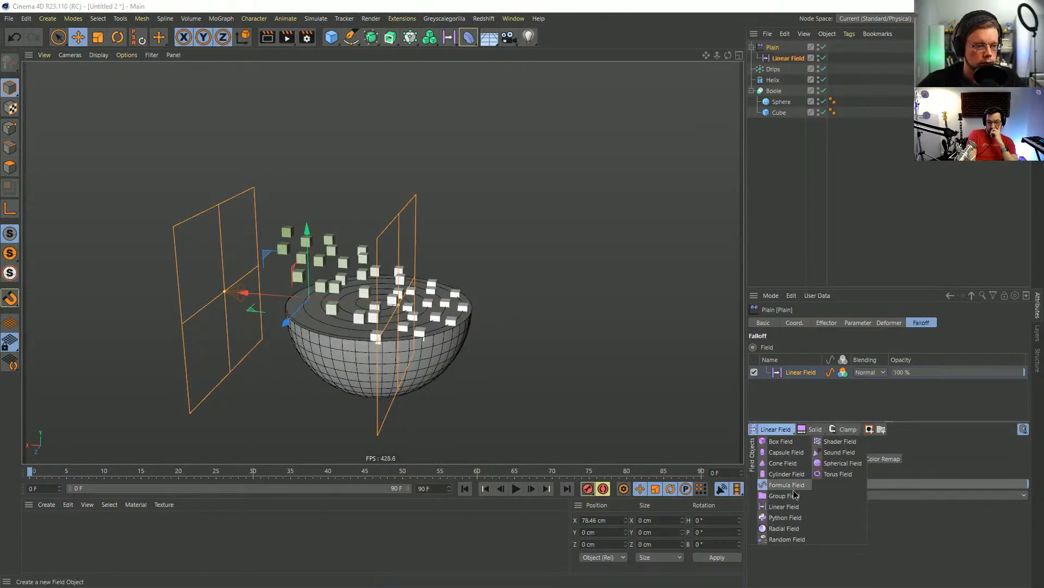
{"action": "left_click", "coordinate": [787, 539]}
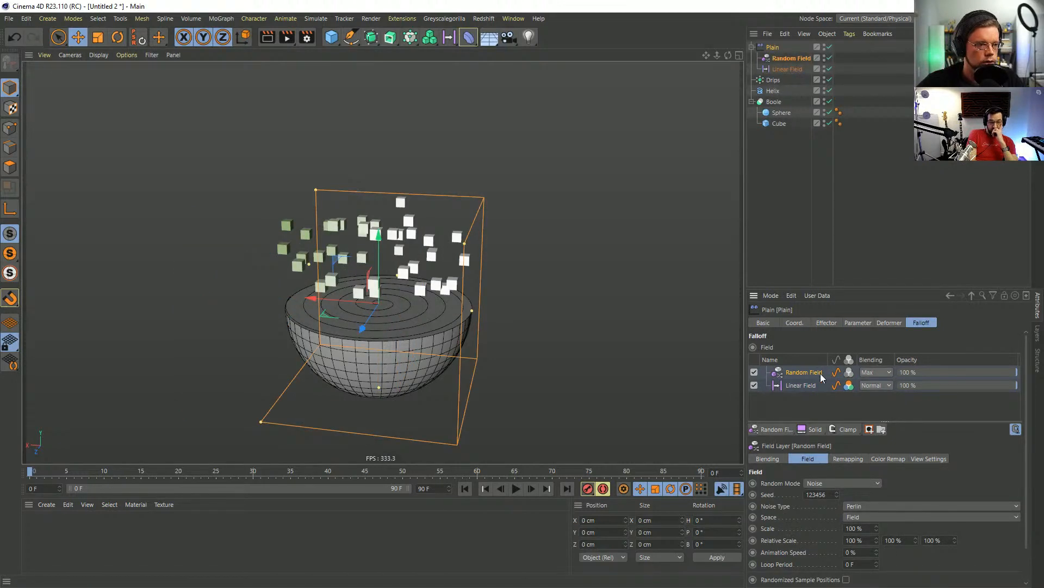
{"action": "left_click", "coordinate": [813, 483]}
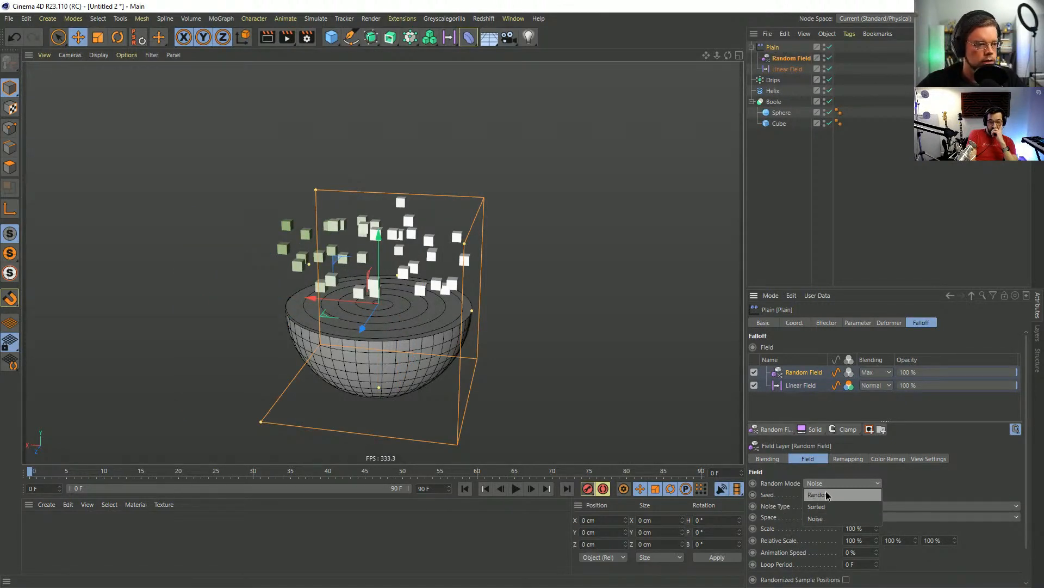
{"action": "left_click", "coordinate": [825, 492]}
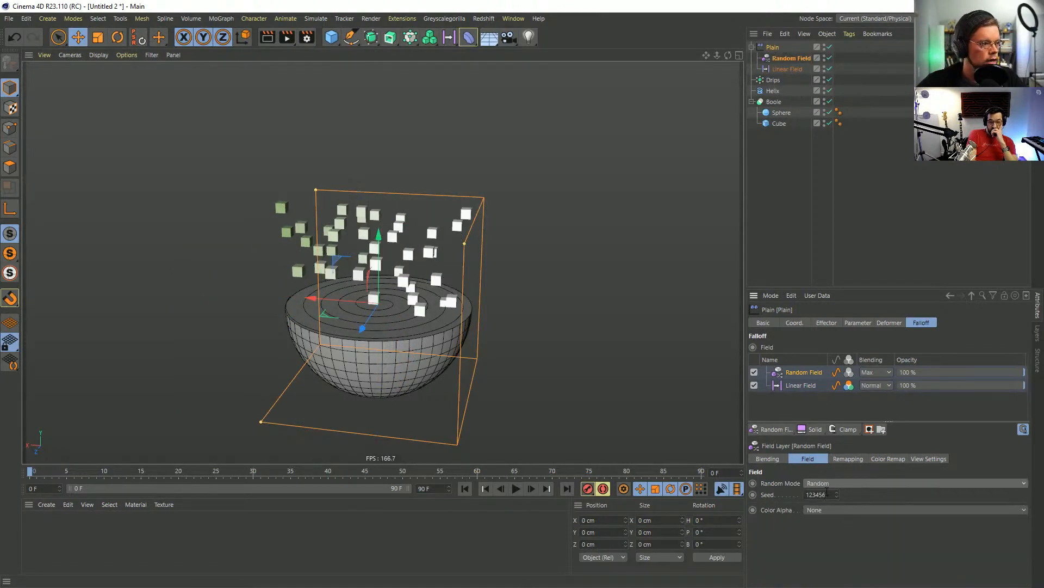
{"action": "left_click", "coordinate": [867, 373]}
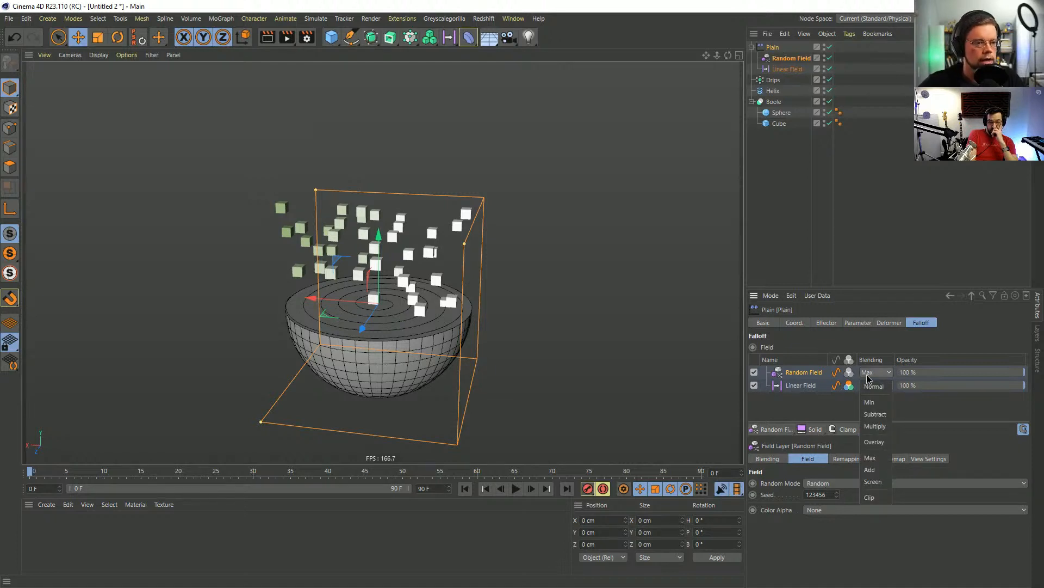
{"action": "left_click", "coordinate": [876, 426]}
{"action": "left_click_drag", "start_coordinate": [533, 319], "coordinate": [346, 296], "text": "alt"}
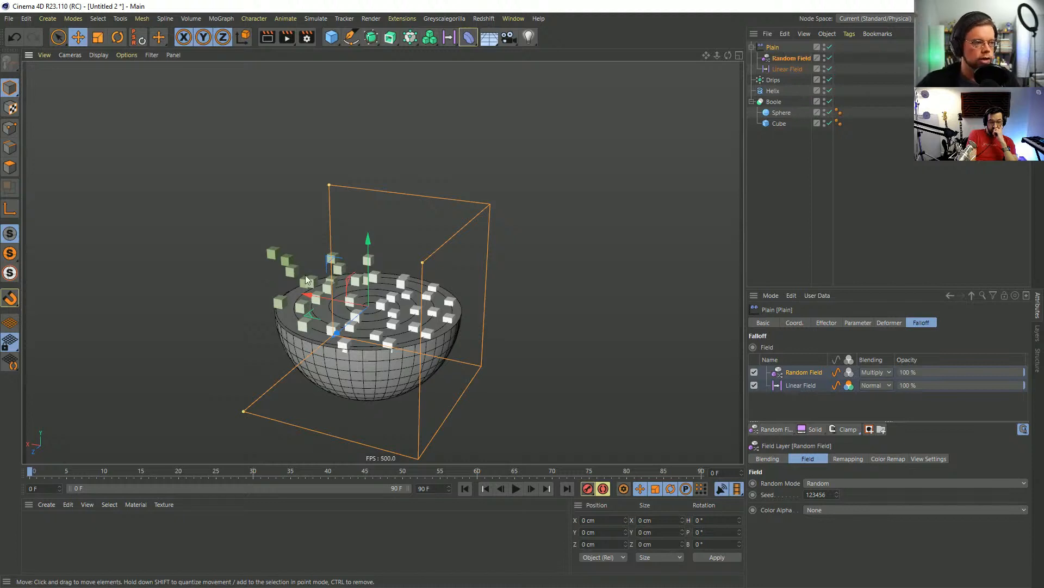
Move the Linear Field to about 9 cm in X and turn off its color influence on the Drips points.
{"action": "left_click", "coordinate": [782, 69]}
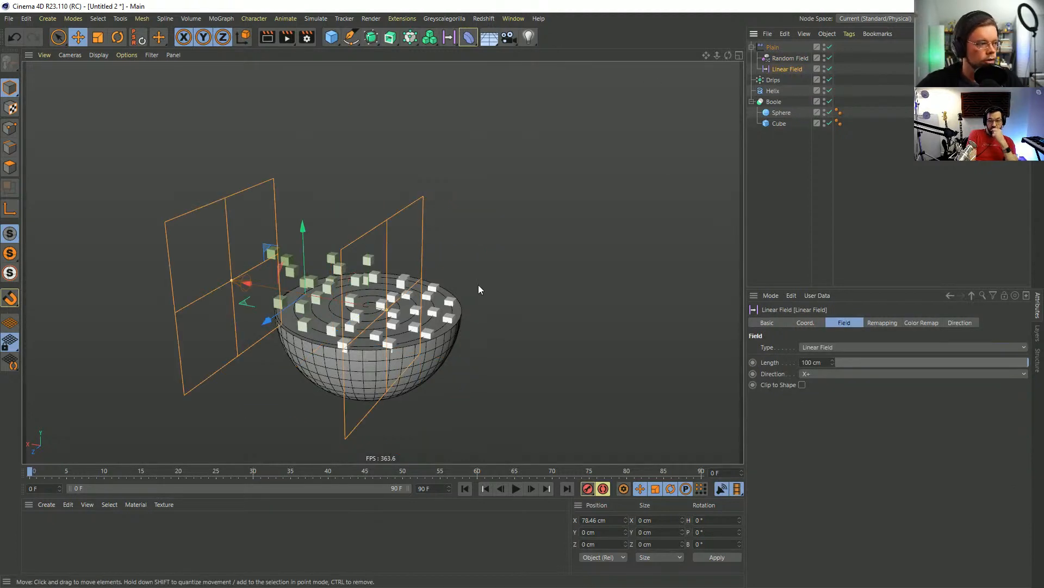
{"action": "left_click_drag", "start_coordinate": [273, 290], "coordinate": [308, 290]}
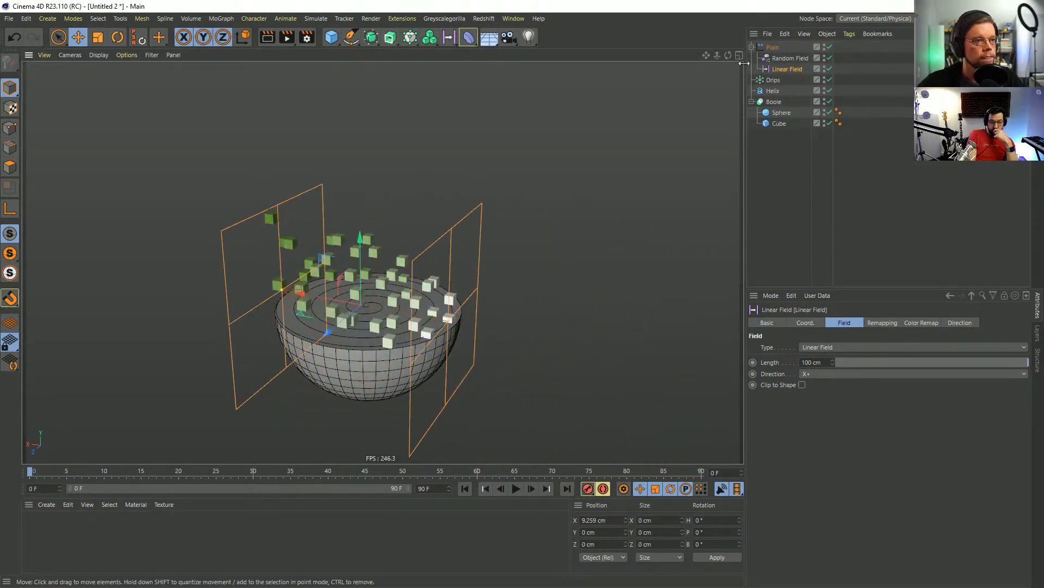
{"action": "left_click", "coordinate": [776, 48]}
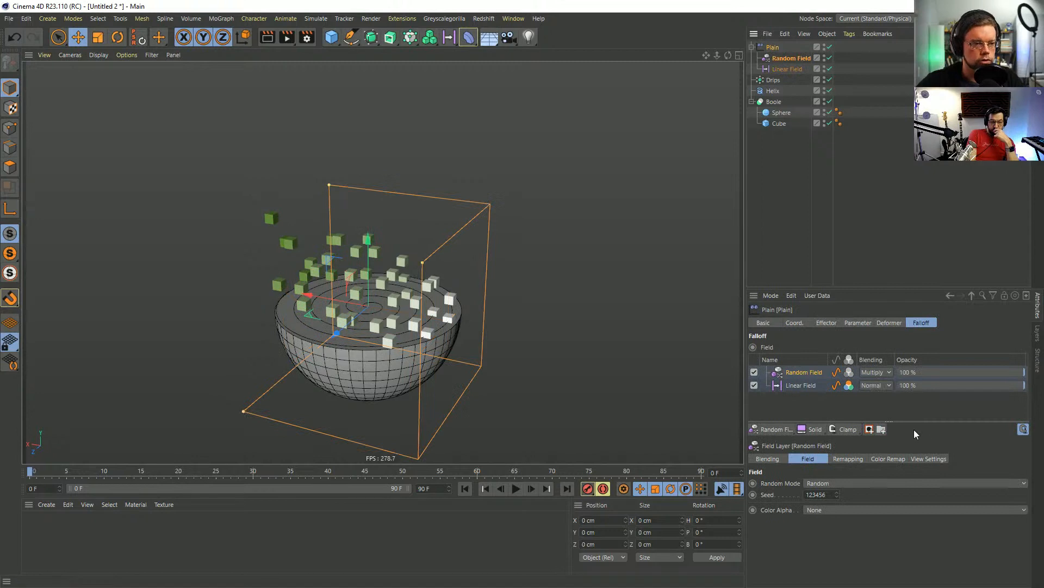
{"action": "left_click", "coordinate": [849, 385]}
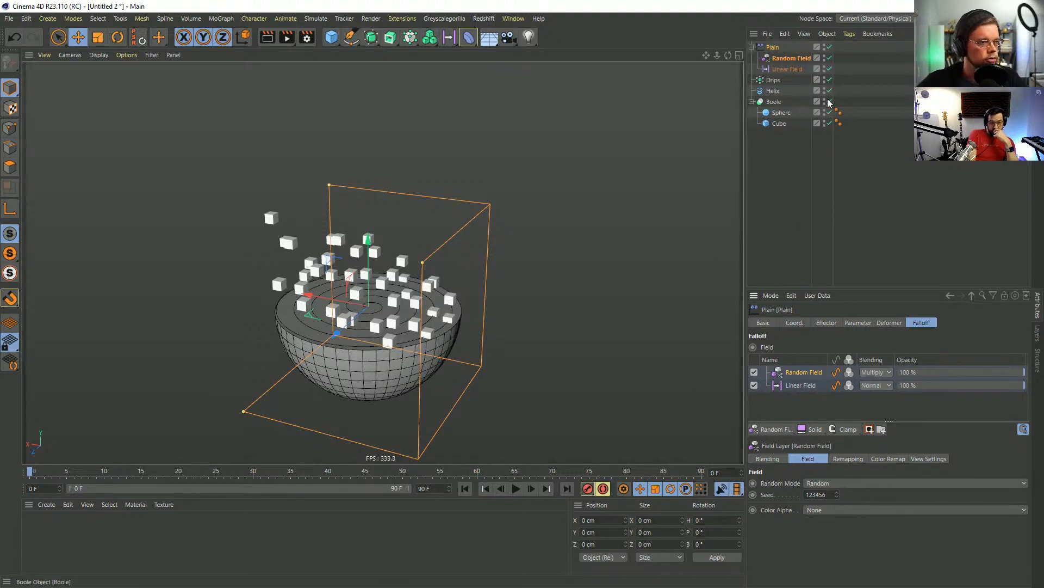
Try a steeper falloff by shortening the Linear Field to about 34 cm and placing it at about 17 cm in X.
{"action": "left_click", "coordinate": [787, 69]}
{"action": "left_click_drag", "start_coordinate": [313, 294], "coordinate": [242, 268]}
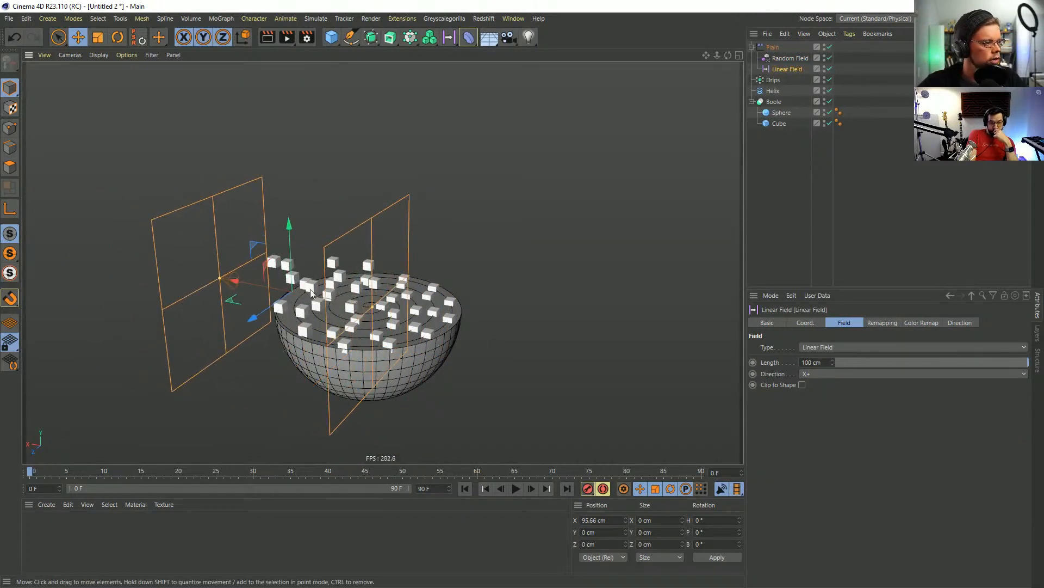
{"action": "left_click_drag", "start_coordinate": [379, 311], "coordinate": [567, 360]}
{"action": "left_click_drag", "start_coordinate": [234, 281], "coordinate": [338, 301]}
{"action": "left_click_drag", "start_coordinate": [694, 371], "coordinate": [407, 331]}
{"action": "left_click_drag", "start_coordinate": [321, 297], "coordinate": [299, 262]}
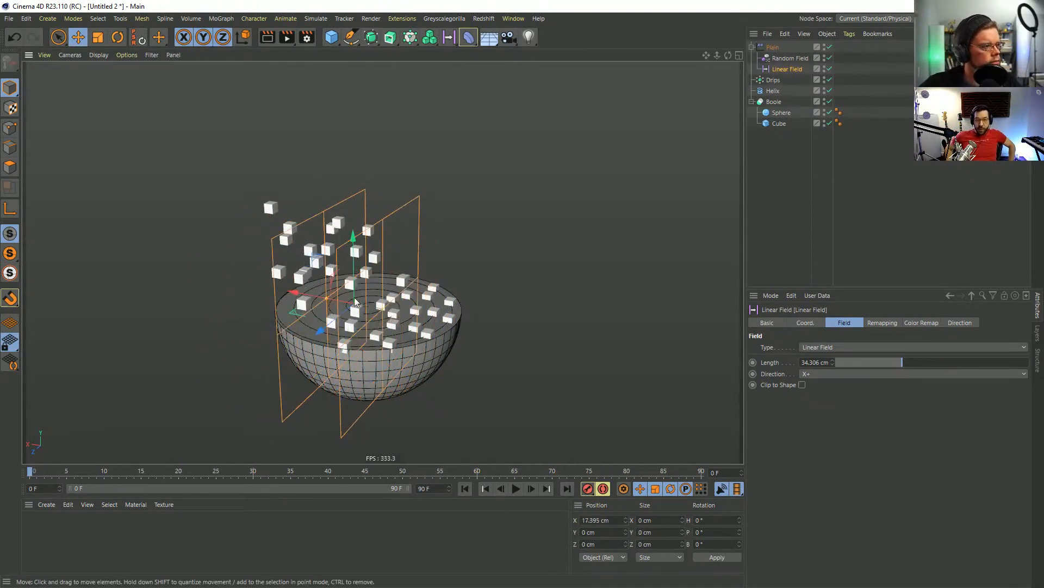
Compare the Drips points from a closer side angle with the chocolate drip reference image in the browser.
{"action": "left_click_drag", "start_coordinate": [356, 320], "coordinate": [404, 326], "text": "alt"}
{"action": "scroll", "coordinate": [395, 305], "scroll_direction": "up", "scroll_amount": 5}
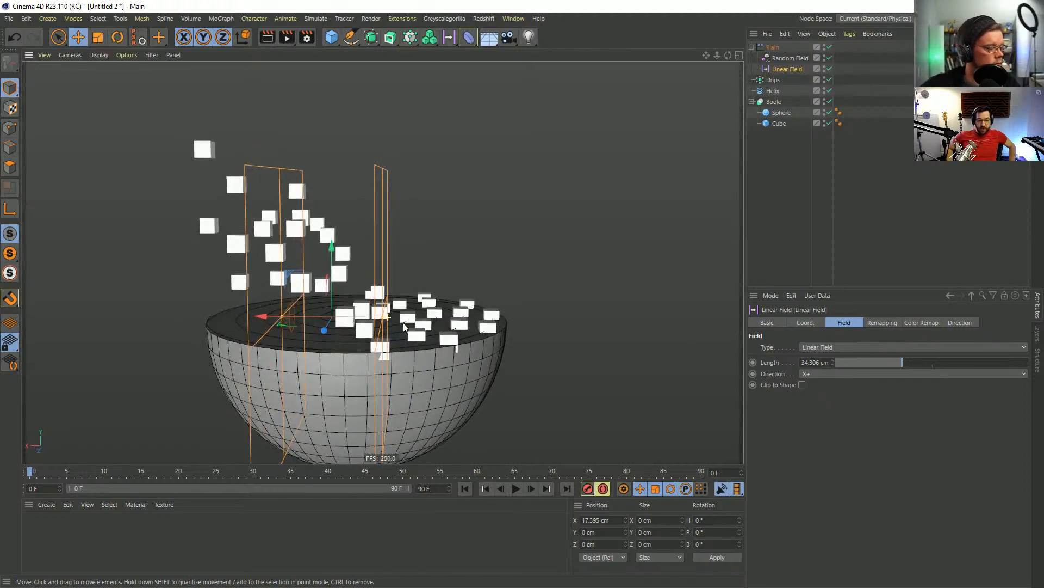
{"action": "key", "text": "alt+Tab"}
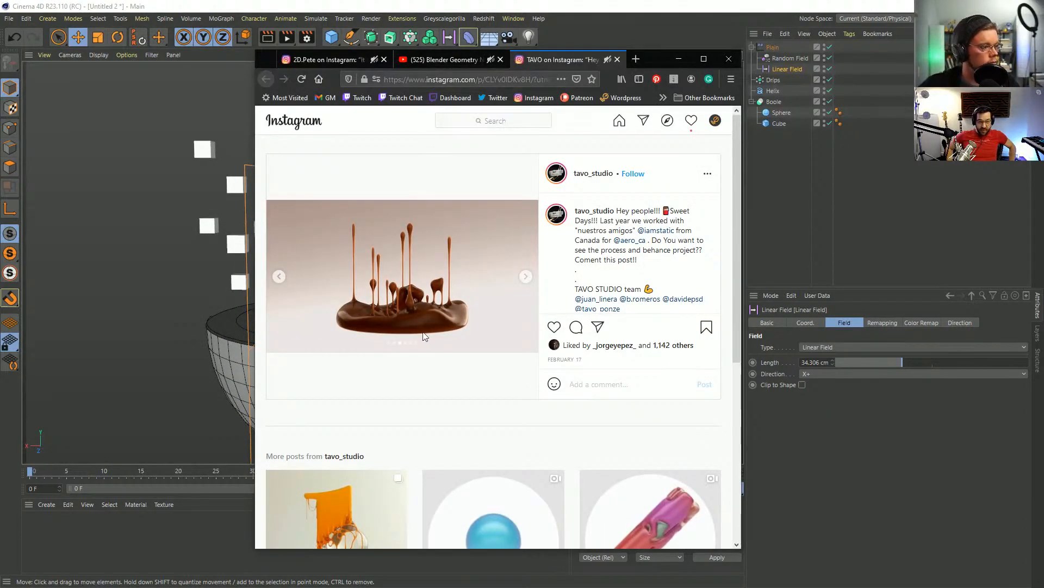
{"action": "left_click", "coordinate": [592, 12]}
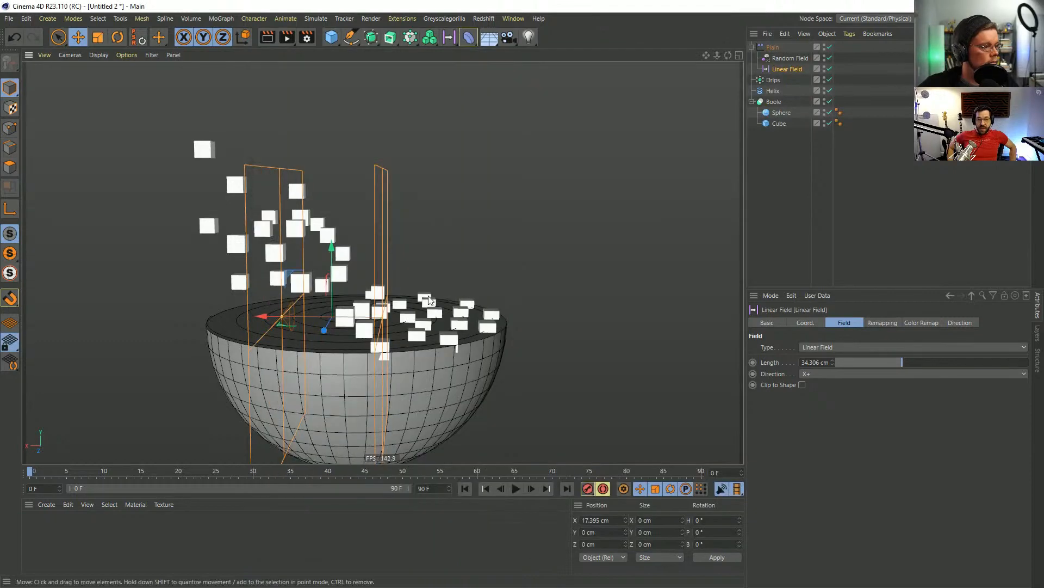
Lengthen the Linear Field to about 229 cm for a softer falloff and move it to about 82 cm in X.
{"action": "left_click_drag", "start_coordinate": [281, 321], "coordinate": [87, 315]}
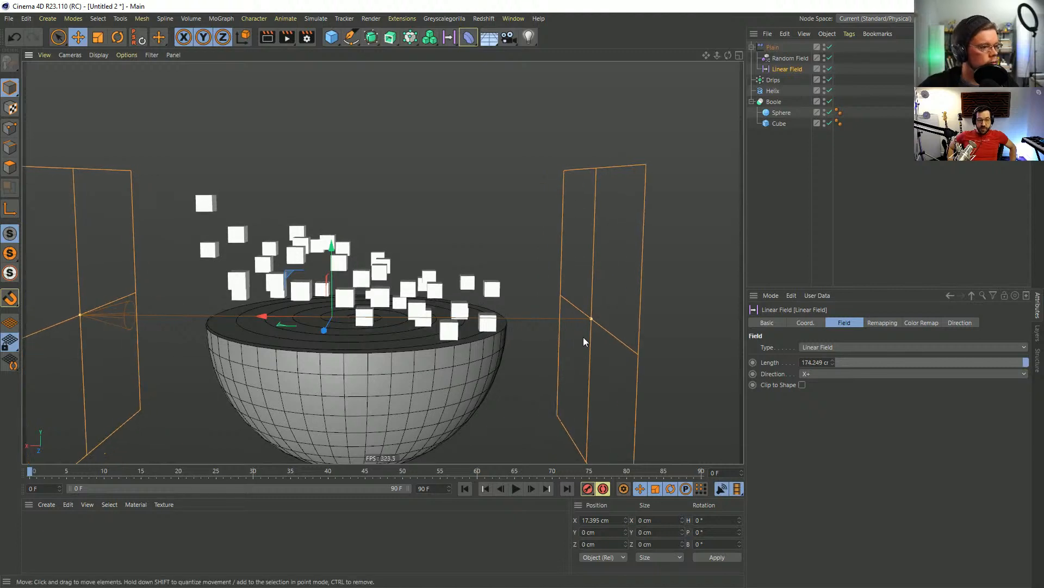
{"action": "left_click_drag", "start_coordinate": [590, 318], "coordinate": [672, 329]}
{"action": "right_click_drag", "start_coordinate": [594, 322], "coordinate": [521, 331], "text": "alt"}
{"action": "left_click_drag", "start_coordinate": [549, 332], "coordinate": [524, 329], "text": "alt"}
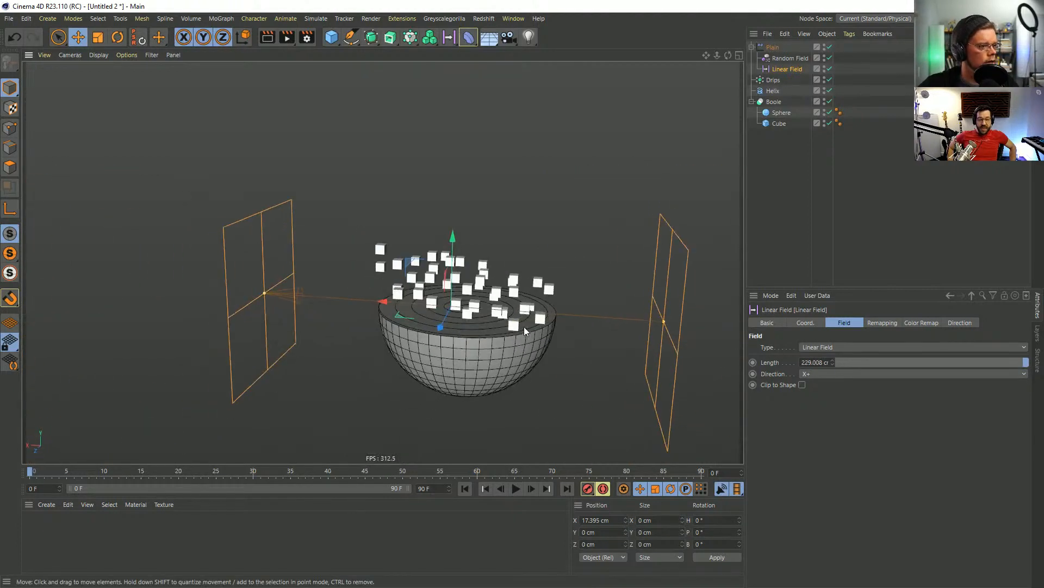
{"action": "left_click_drag", "start_coordinate": [392, 303], "coordinate": [212, 217]}
{"action": "left_click_drag", "start_coordinate": [226, 211], "coordinate": [337, 189]}
Add a Tracer linked to the Drips matrix and start playback to trace the points' paths.
{"action": "left_click", "coordinate": [773, 80]}
{"action": "left_click", "coordinate": [411, 37]}
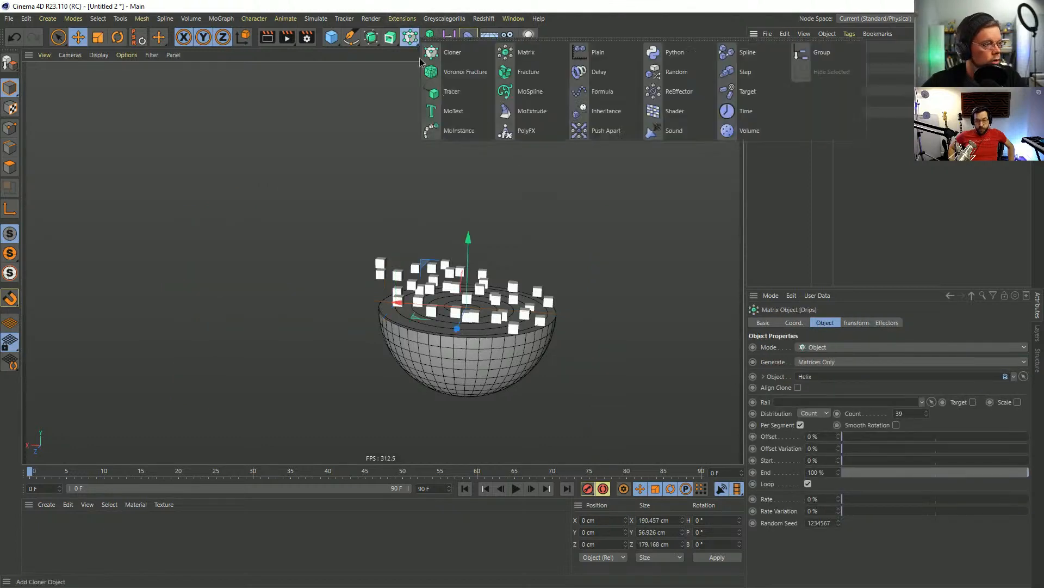
{"action": "left_click", "coordinate": [452, 92]}
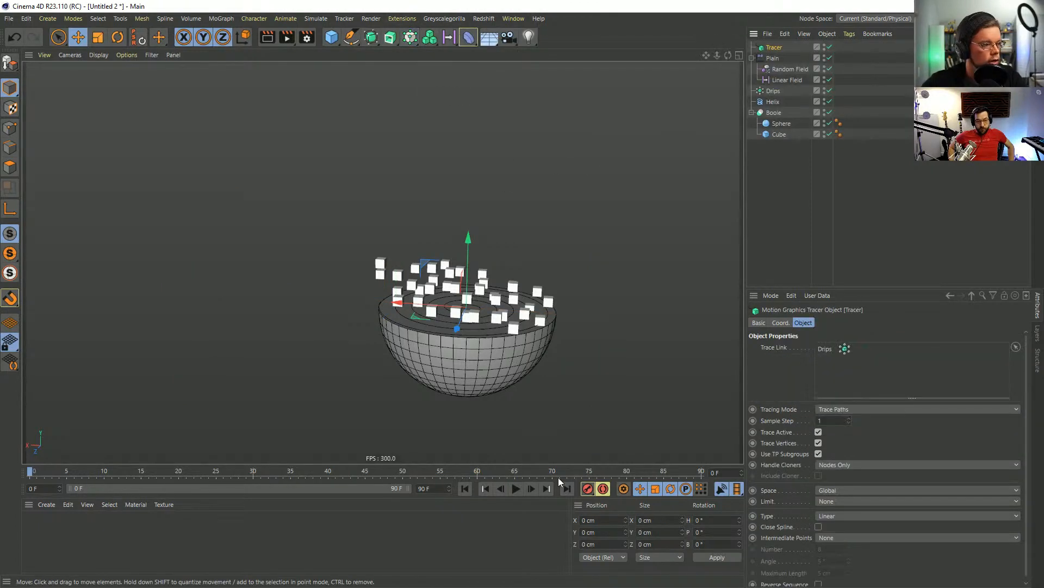
{"action": "left_click", "coordinate": [515, 489]}
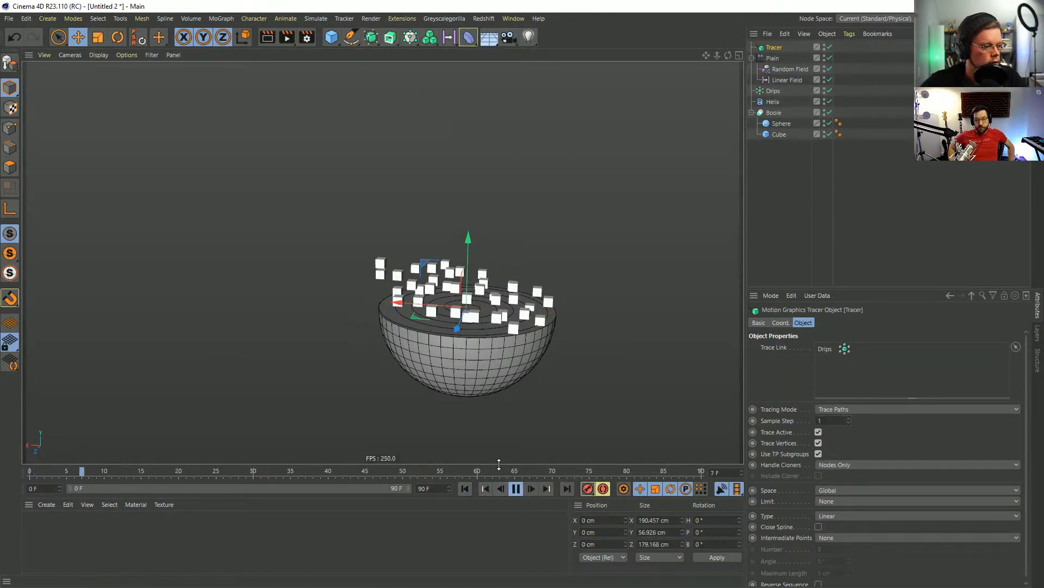
Extend the timeline to 999 frames and sweep the Linear Field along X so the Drips points rise above the half sphere.
{"action": "left_click", "coordinate": [788, 80]}
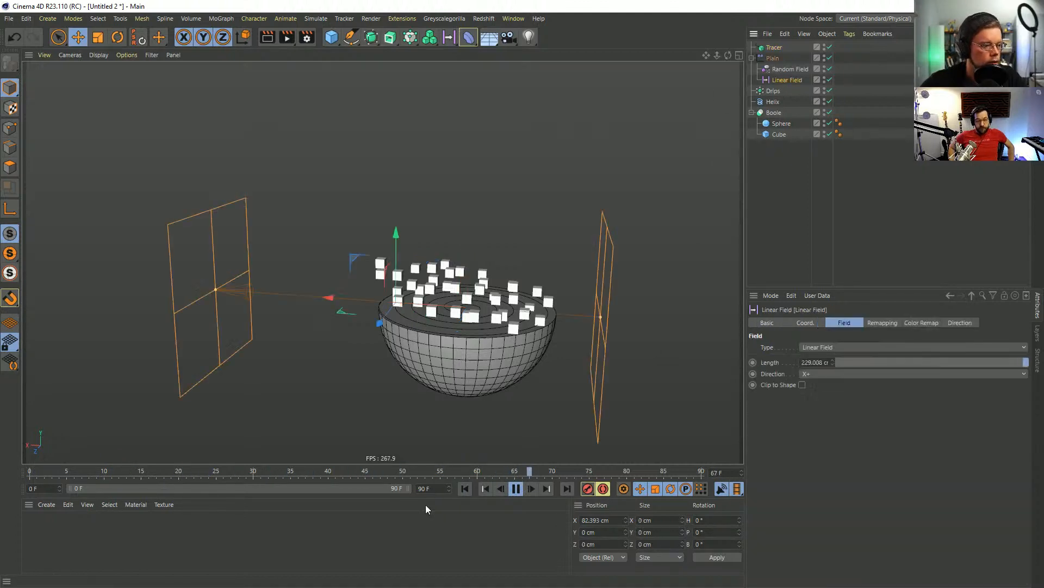
{"action": "type", "text": "999"}
{"action": "key", "text": "Return"}
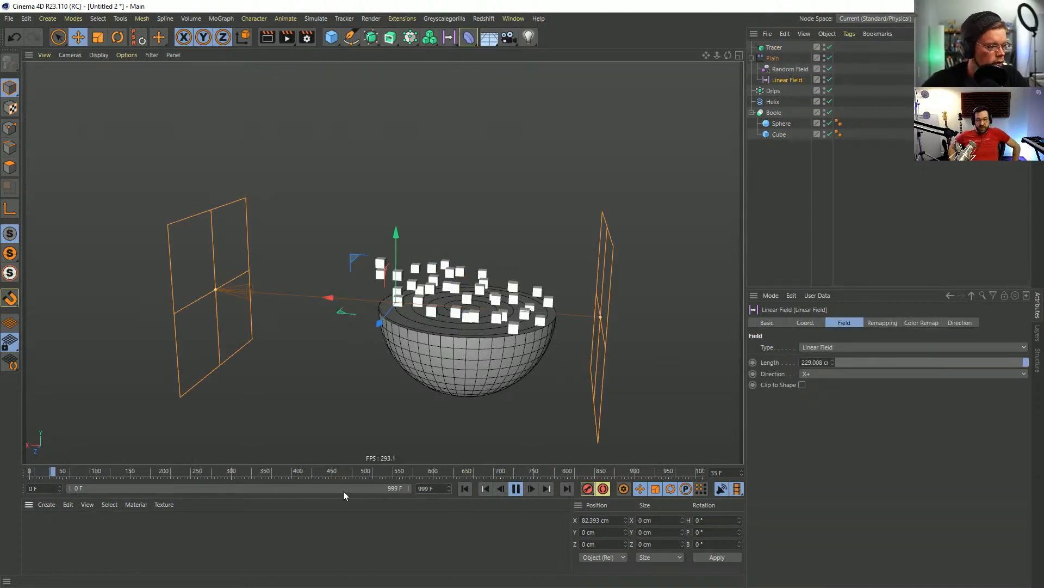
{"action": "left_click_drag", "start_coordinate": [328, 298], "coordinate": [723, 375]}
Delete the Tracer, stop the playback and bring the playhead back to about frame 41.
{"action": "left_click", "coordinate": [773, 48]}
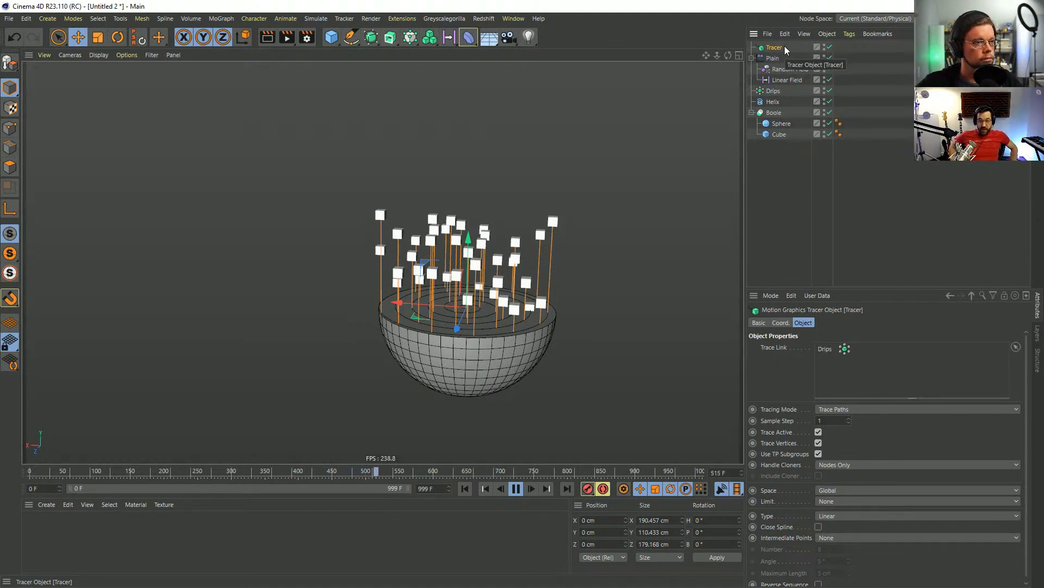
{"action": "key", "text": "Delete"}
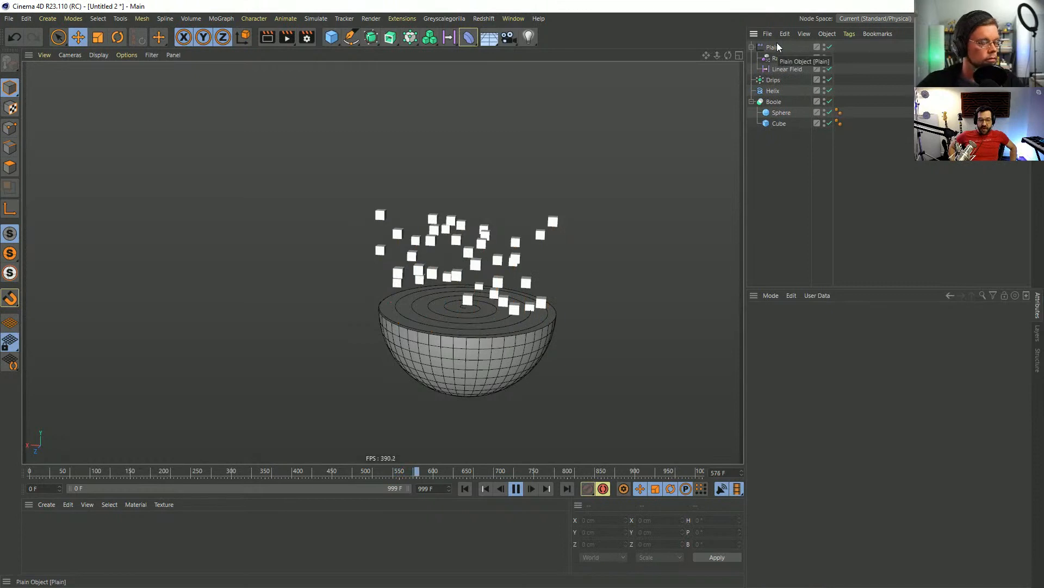
{"action": "left_click", "coordinate": [516, 489]}
{"action": "left_click", "coordinate": [62, 471]}
{"action": "left_click_drag", "start_coordinate": [49, 479], "coordinate": [132, 476]}
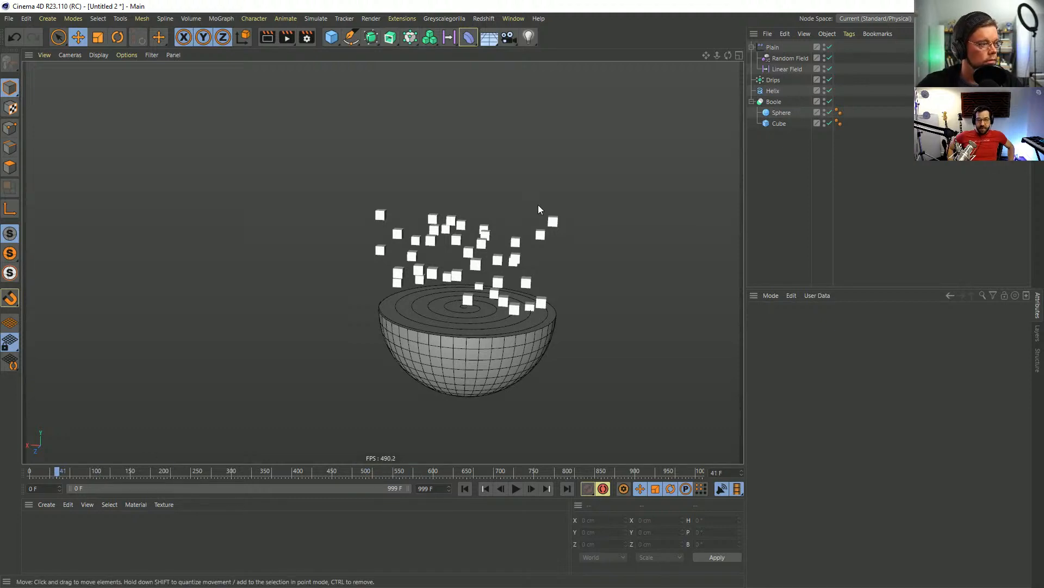
Add a second Helix spline and set its start radius, end radius and end angle to 0 for a straight vertical line.
{"action": "left_click_drag", "start_coordinate": [537, 204], "coordinate": [423, 179], "text": "alt"}
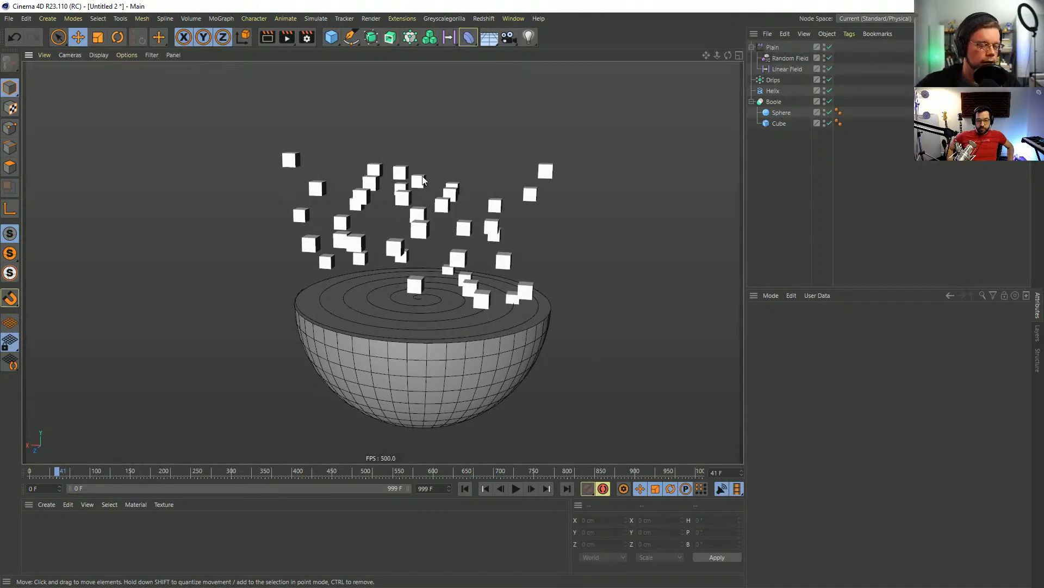
{"action": "left_click", "coordinate": [351, 36]}
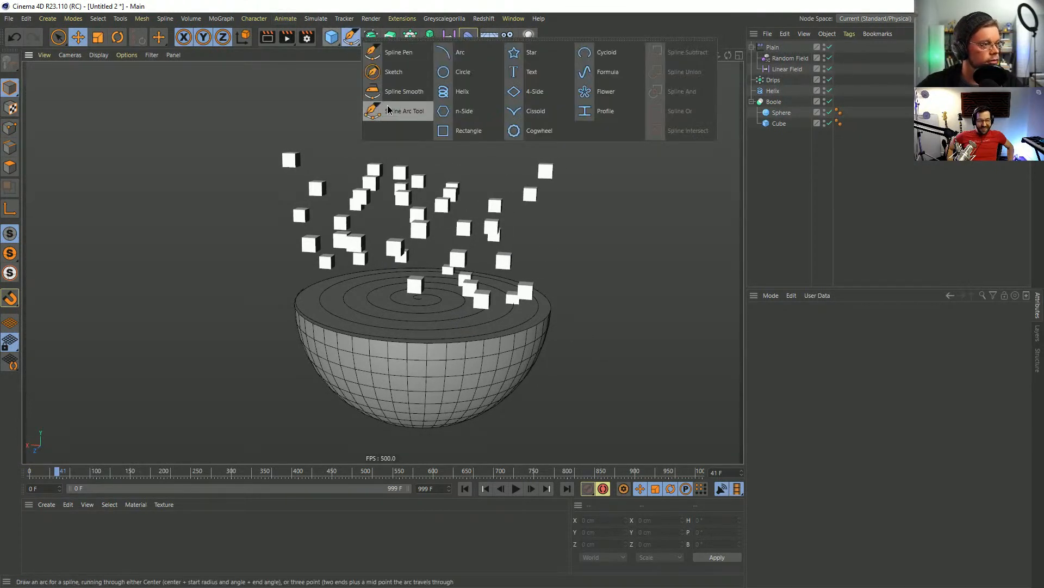
{"action": "left_click", "coordinate": [449, 104]}
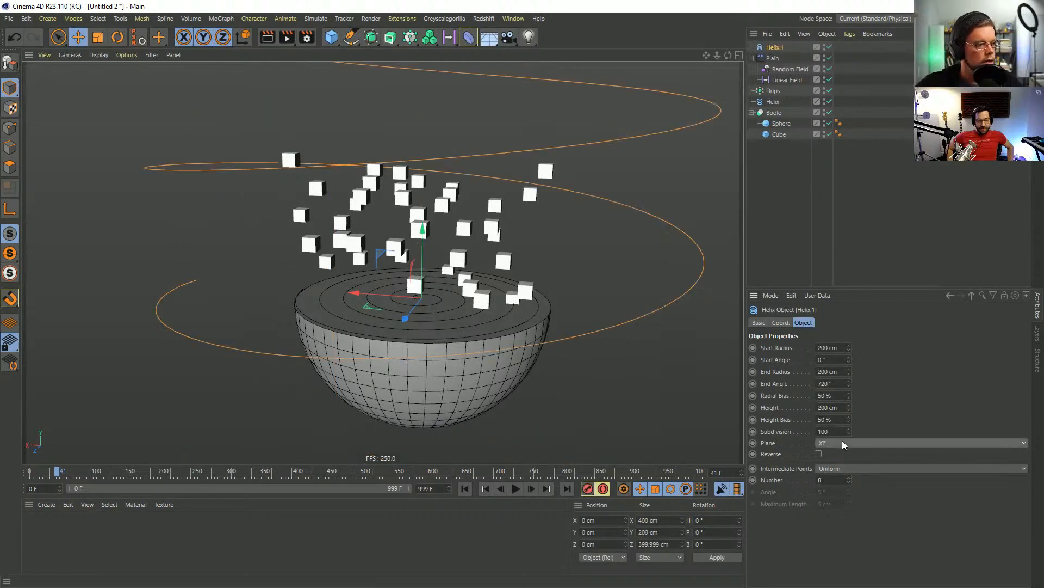
{"action": "double_click", "coordinate": [832, 347]}
{"action": "type", "text": "0"}
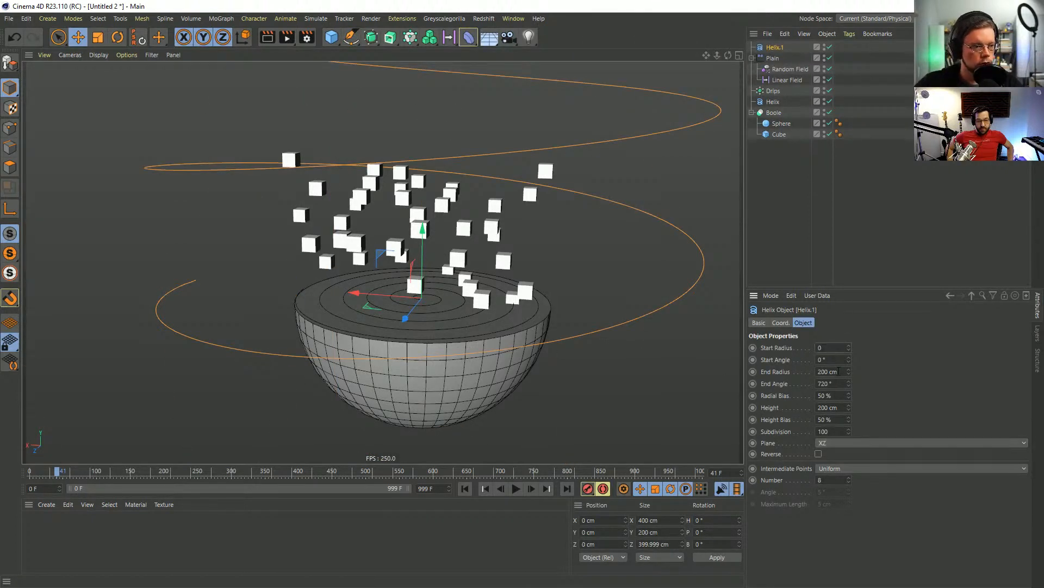
{"action": "double_click", "coordinate": [838, 372]}
{"action": "type", "text": "0"}
{"action": "key", "text": "Tab"}
{"action": "type", "text": "0"}
{"action": "key", "text": "Return"}
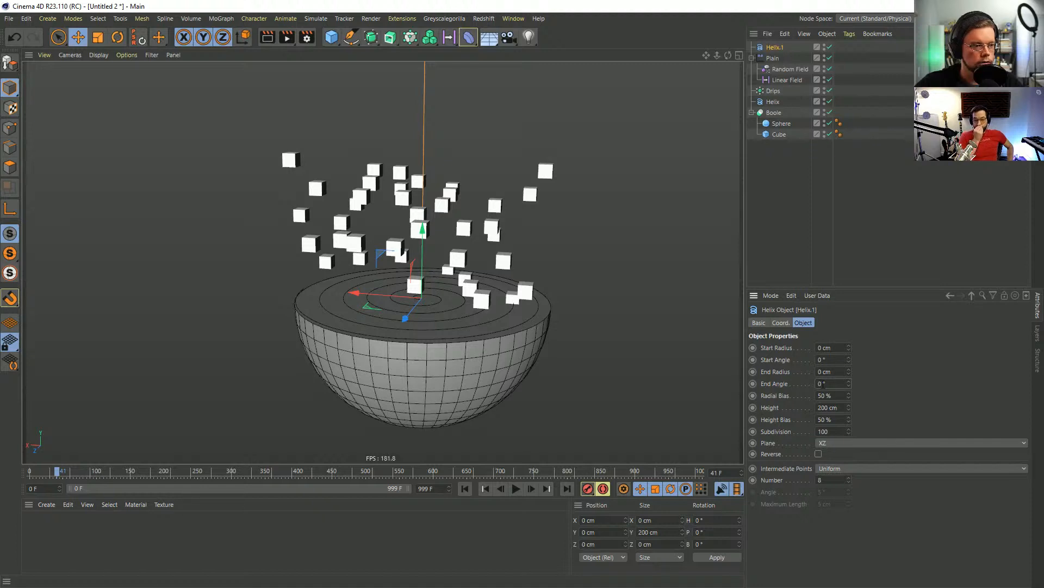
Add a Cloner, nest the straight Helix.1 spline inside it and set the cloning mode to Object.
{"action": "scroll", "coordinate": [702, 375], "scroll_direction": "down", "scroll_amount": 3}
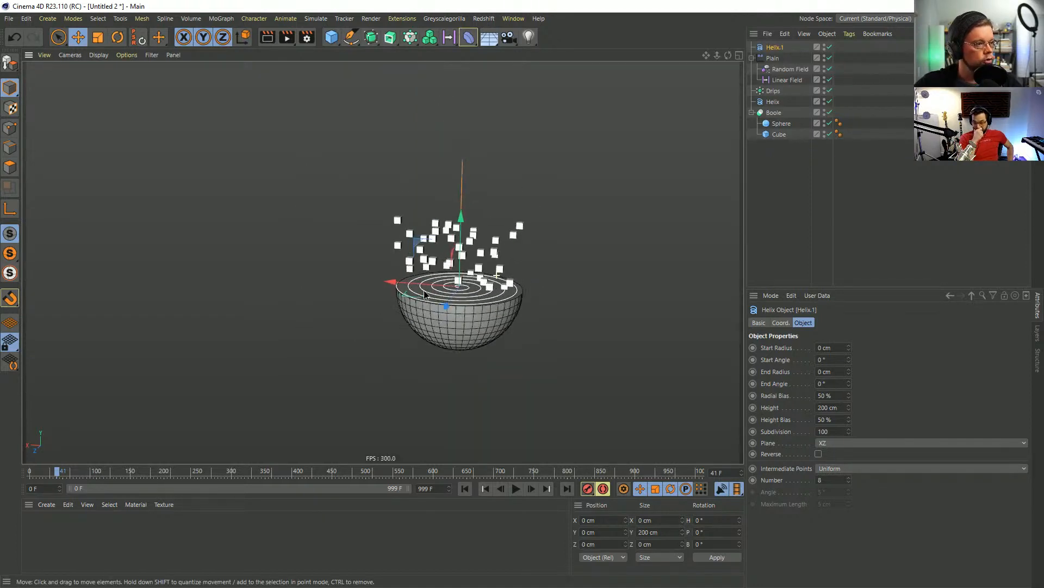
{"action": "scroll", "coordinate": [702, 375], "scroll_direction": "up", "scroll_amount": 1}
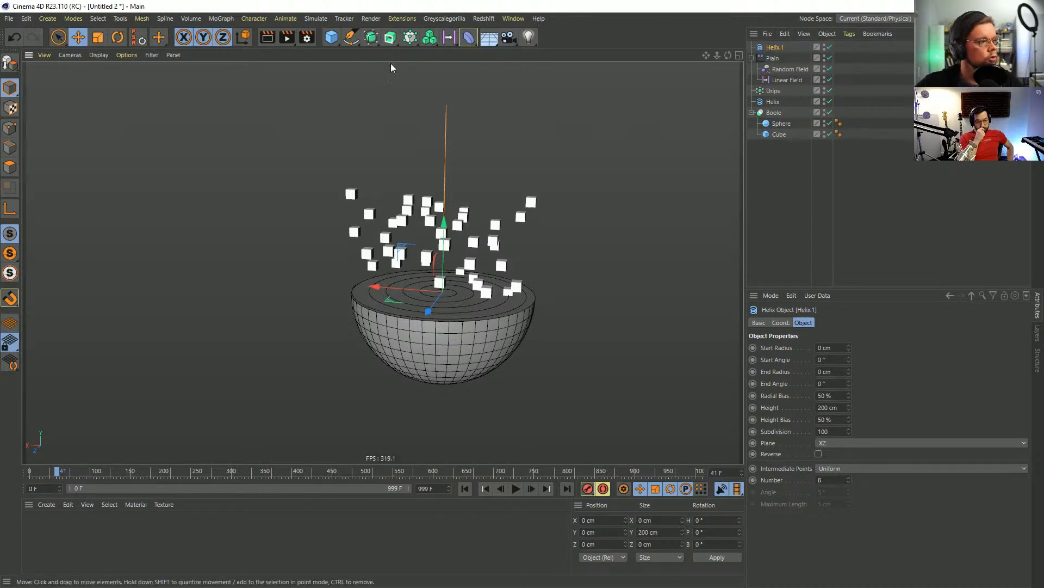
{"action": "left_click", "coordinate": [411, 37]}
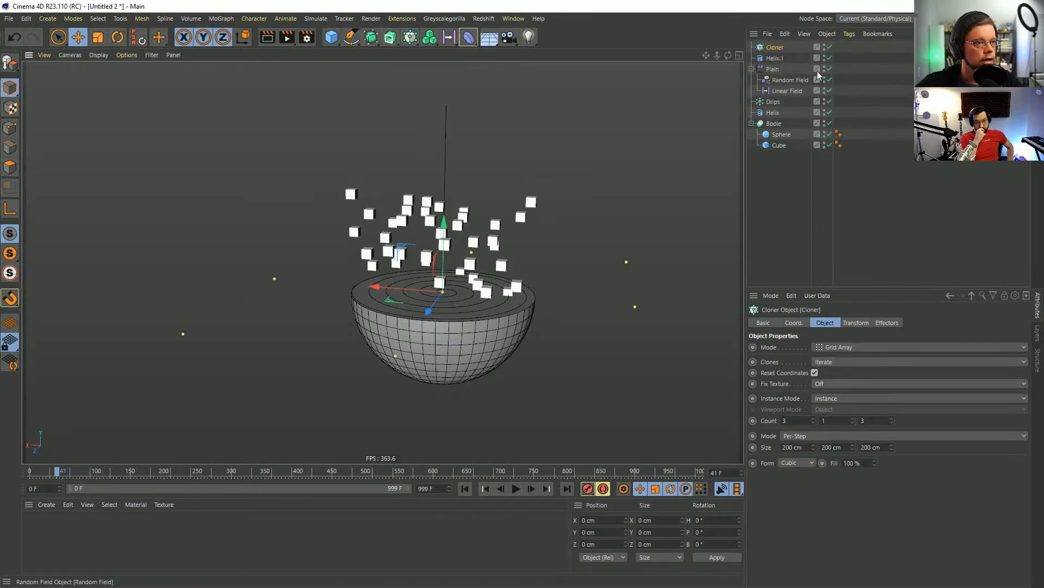
{"action": "left_click_drag", "start_coordinate": [772, 59], "coordinate": [769, 47]}
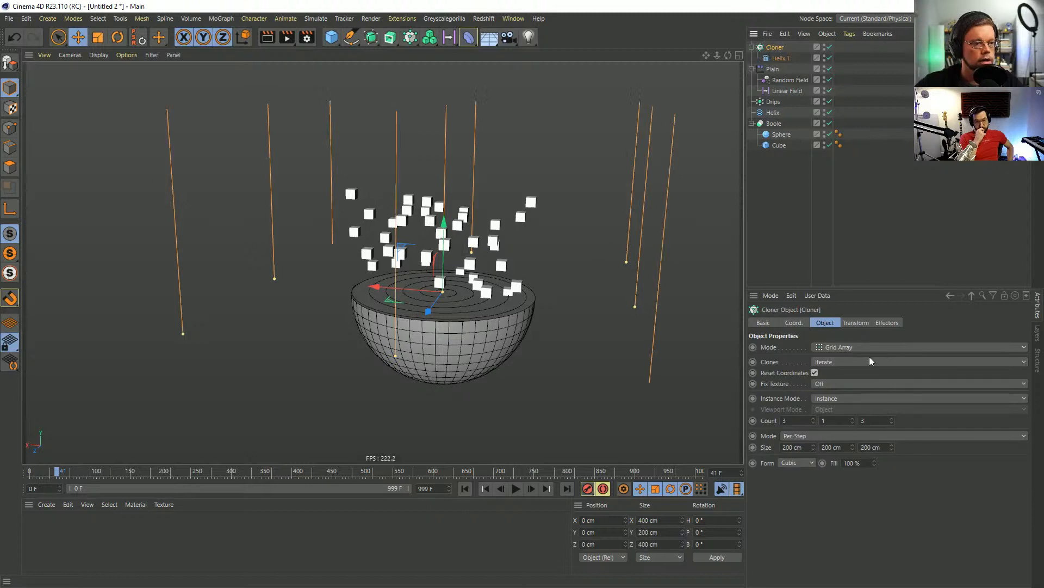
{"action": "left_click", "coordinate": [865, 348]}
{"action": "left_click", "coordinate": [846, 358]}
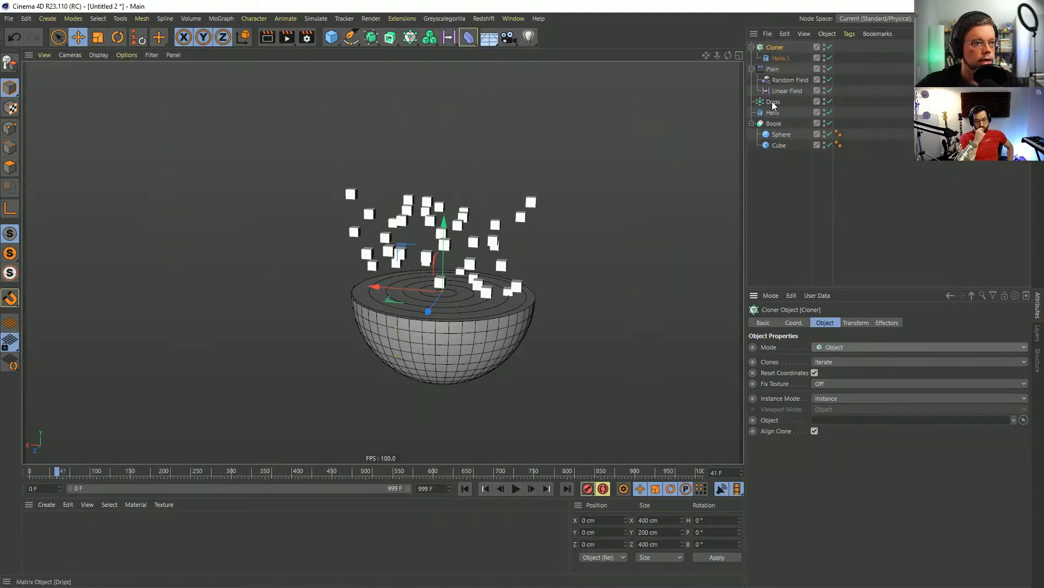
Distribute the Cloner's strands along the original Helix with a count of 24 and disable Align Clone.
{"action": "left_click_drag", "start_coordinate": [773, 113], "coordinate": [850, 423]}
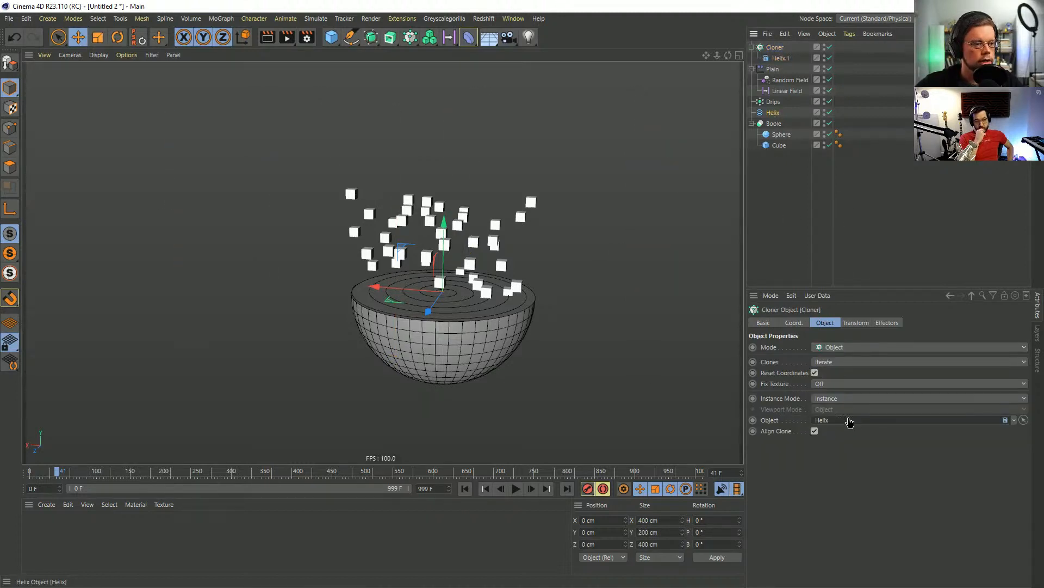
{"action": "left_click_drag", "start_coordinate": [926, 457], "coordinate": [927, 449]}
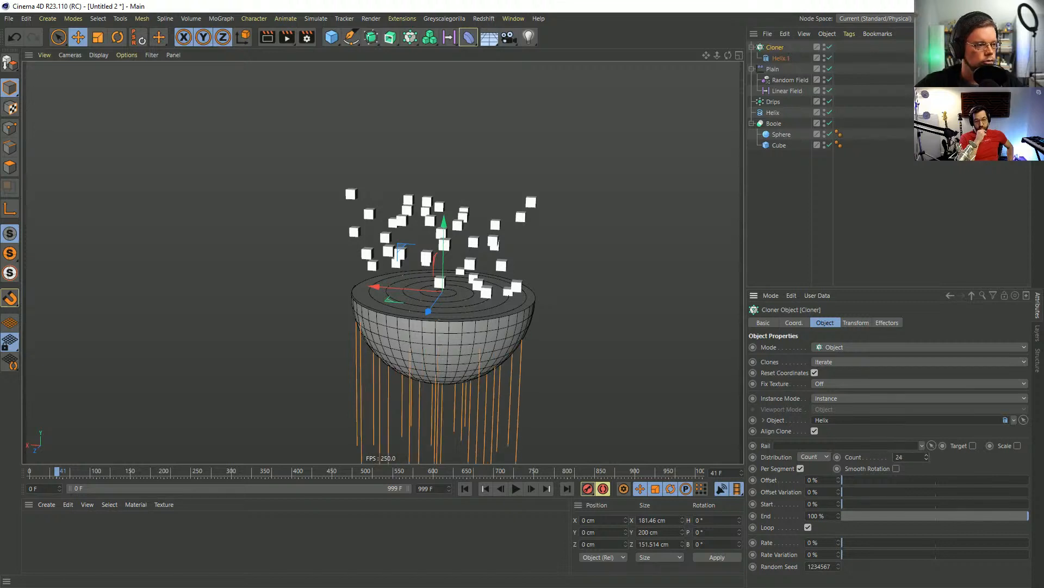
{"action": "left_click", "coordinate": [815, 431]}
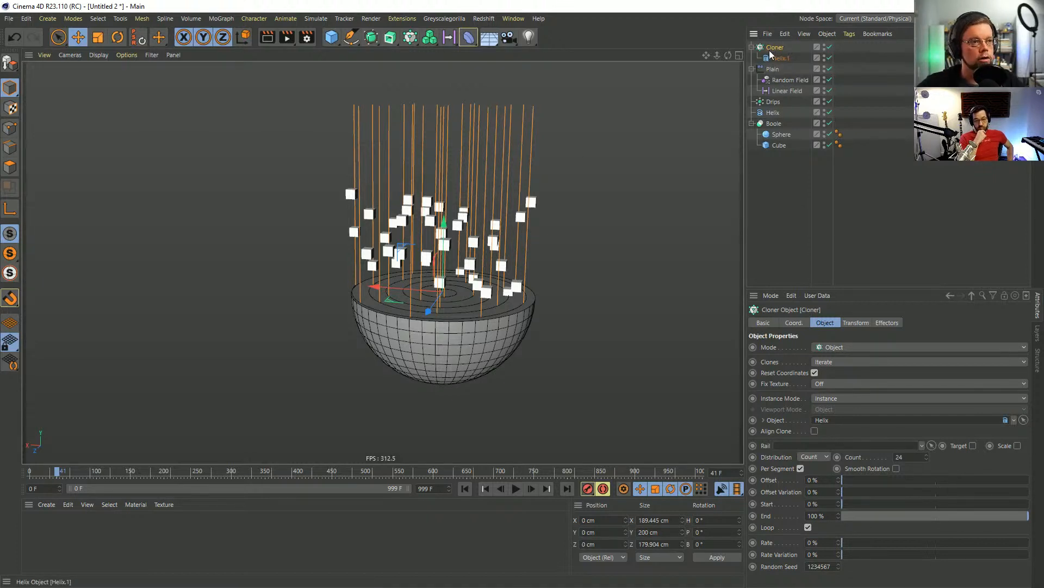
Disable the Drips matrix and assign the Plain effector to the Cloner.
{"action": "left_click", "coordinate": [829, 101]}
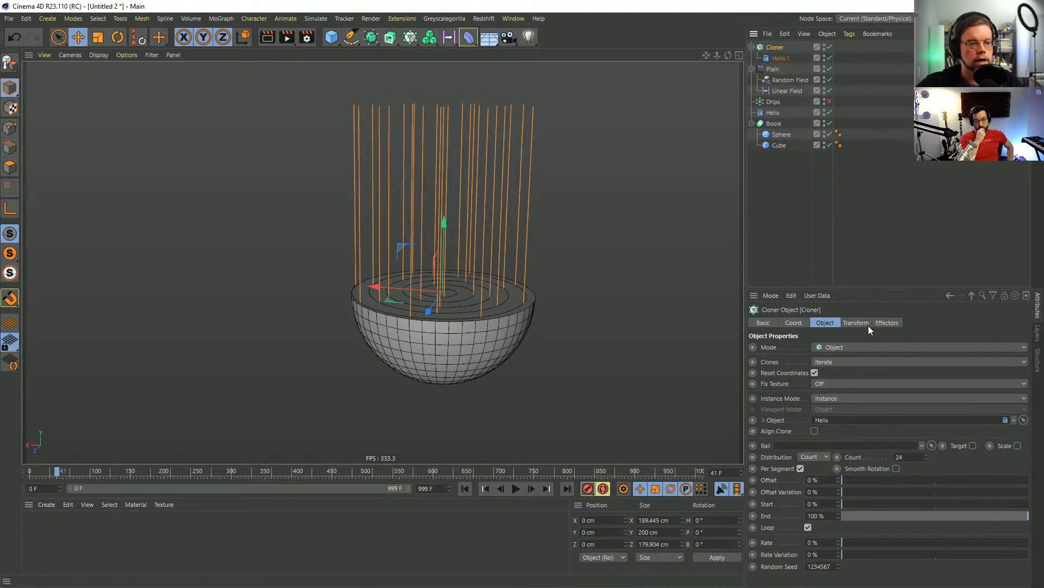
{"action": "left_click", "coordinate": [892, 323]}
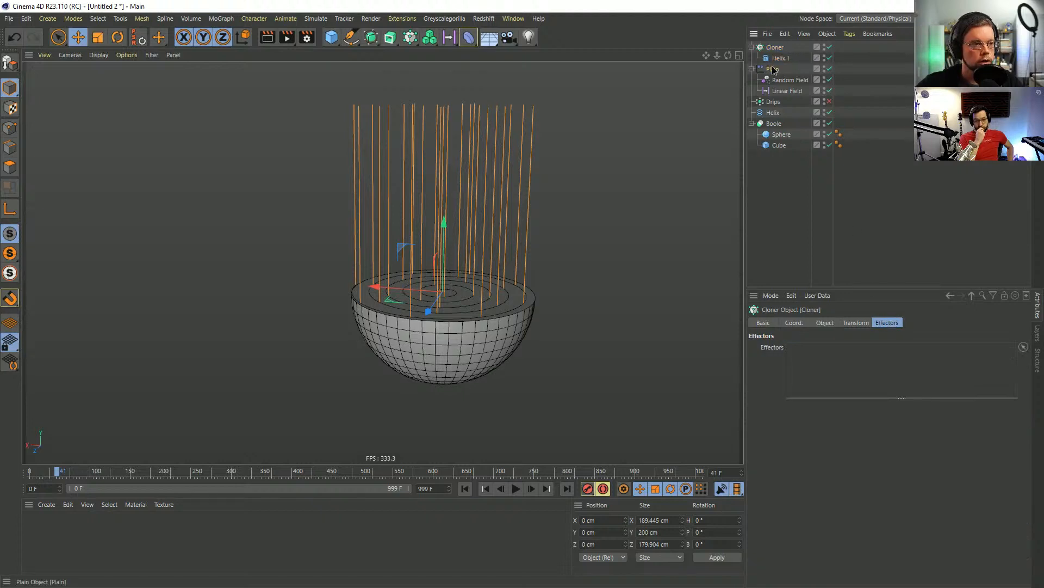
{"action": "left_click", "coordinate": [825, 322]}
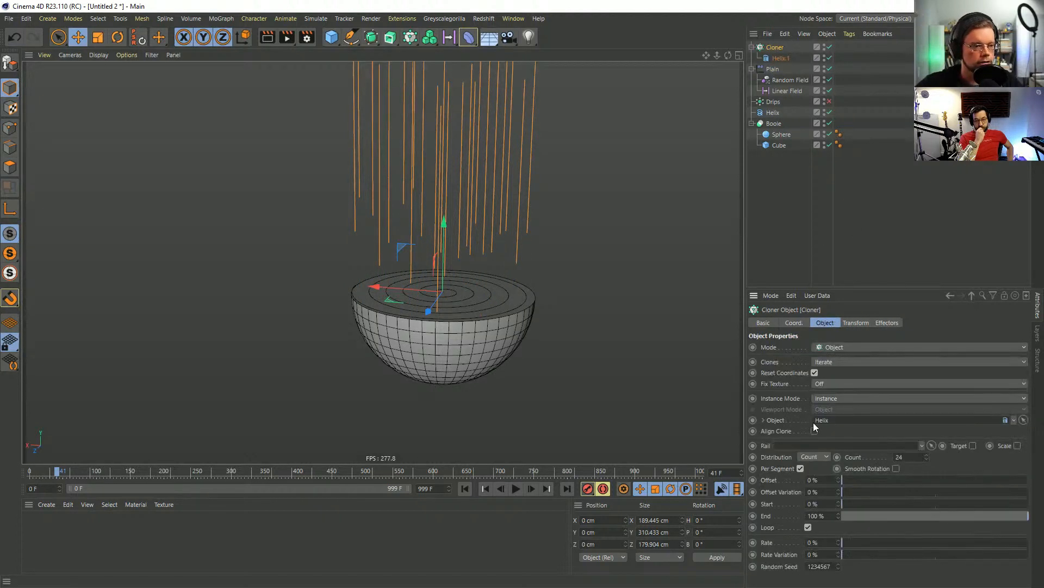
{"action": "left_click", "coordinate": [853, 322]}
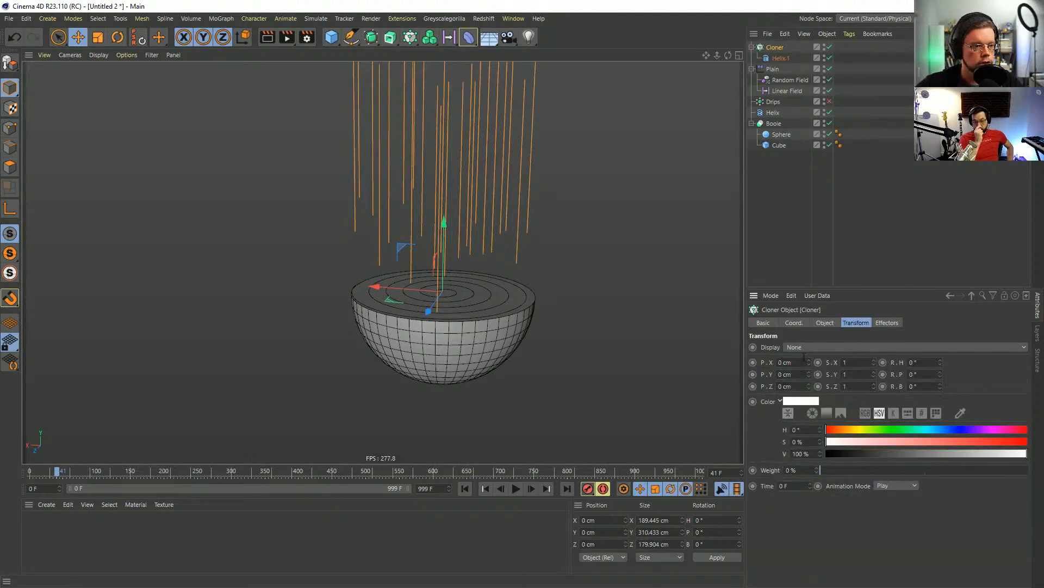
Switch the Plain effector from position to uniform, absolute scale and set the scale to -1.
{"action": "left_click", "coordinate": [769, 70]}
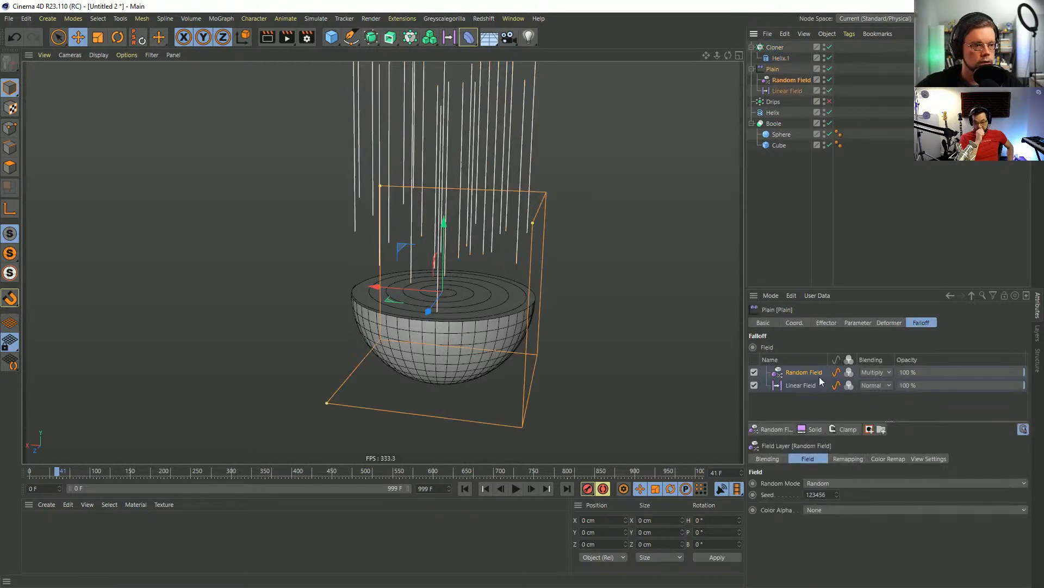
{"action": "left_click", "coordinate": [827, 322]}
{"action": "left_click", "coordinate": [858, 322]}
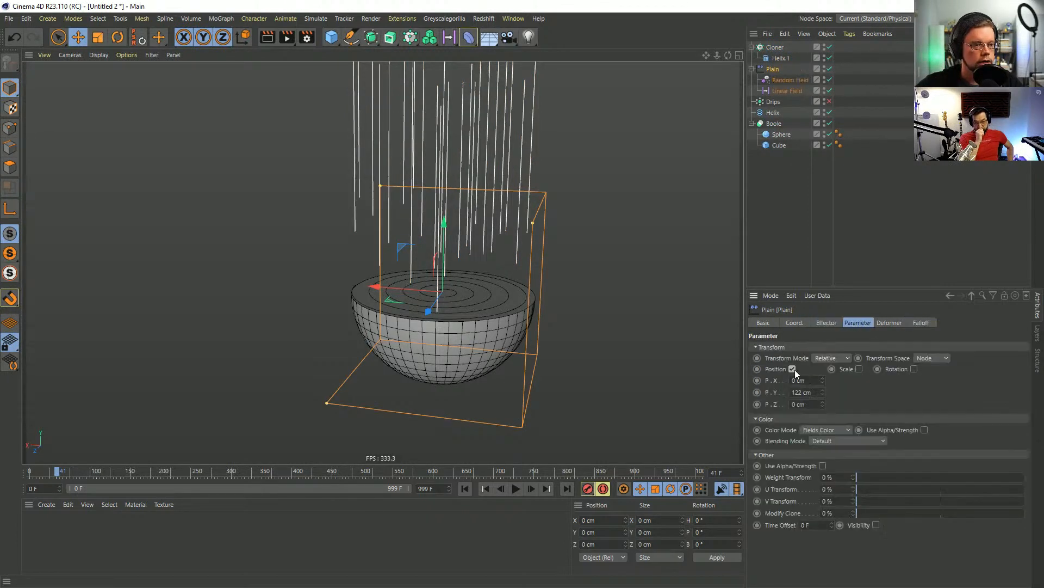
{"action": "left_click", "coordinate": [838, 370]}
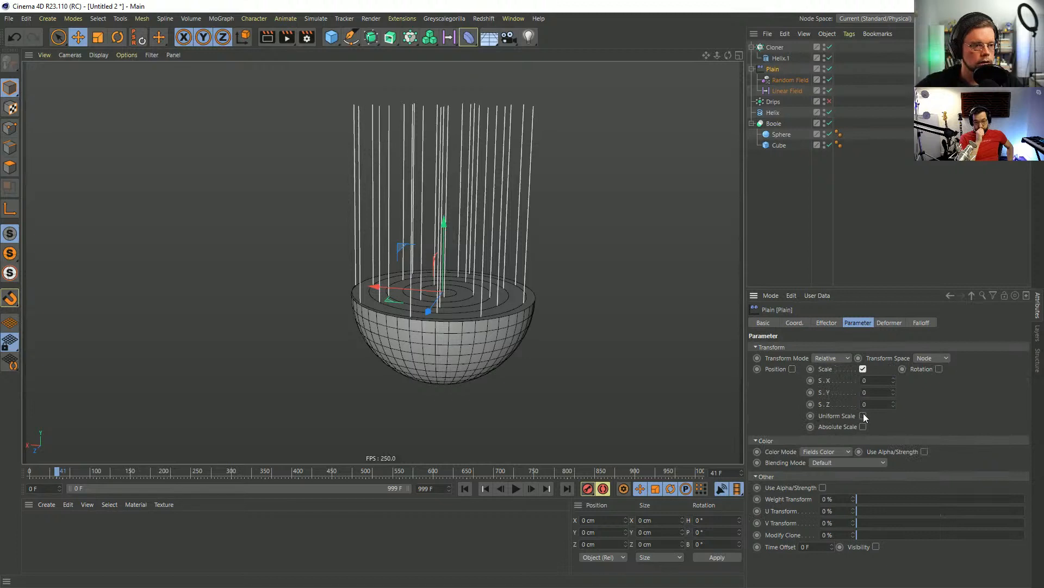
{"action": "left_click", "coordinate": [863, 415]}
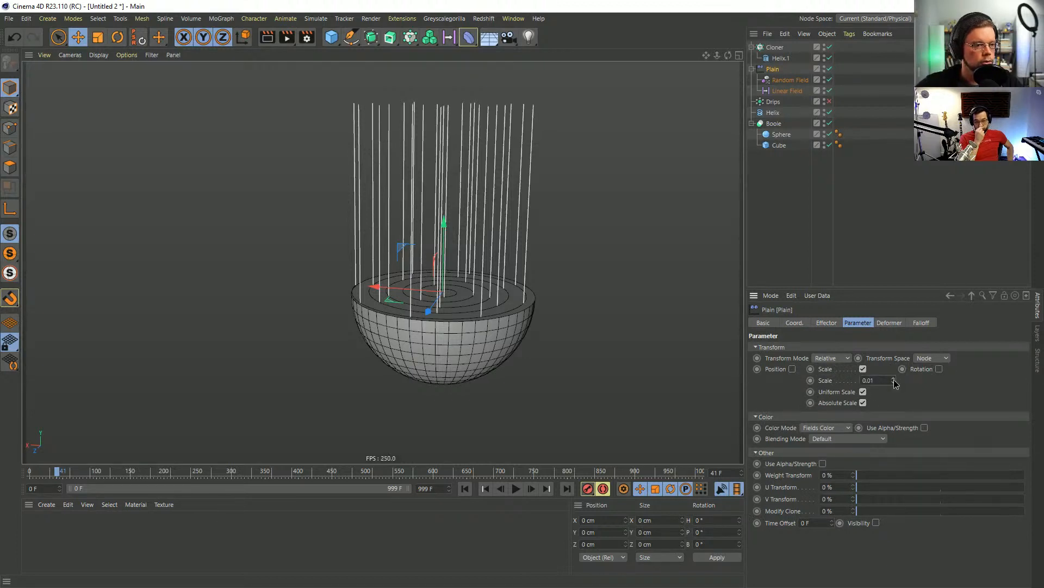
{"action": "left_click_drag", "start_coordinate": [894, 382], "coordinate": [894, 403]}
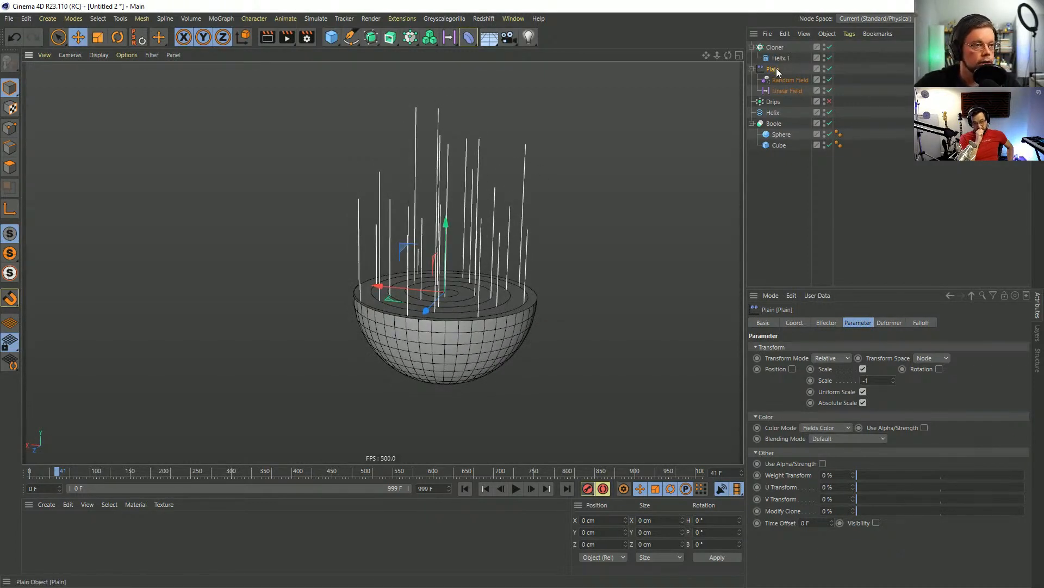
Sweep the Linear Field along X across the strands and leave it at about -83 cm.
{"action": "left_click", "coordinate": [786, 91]}
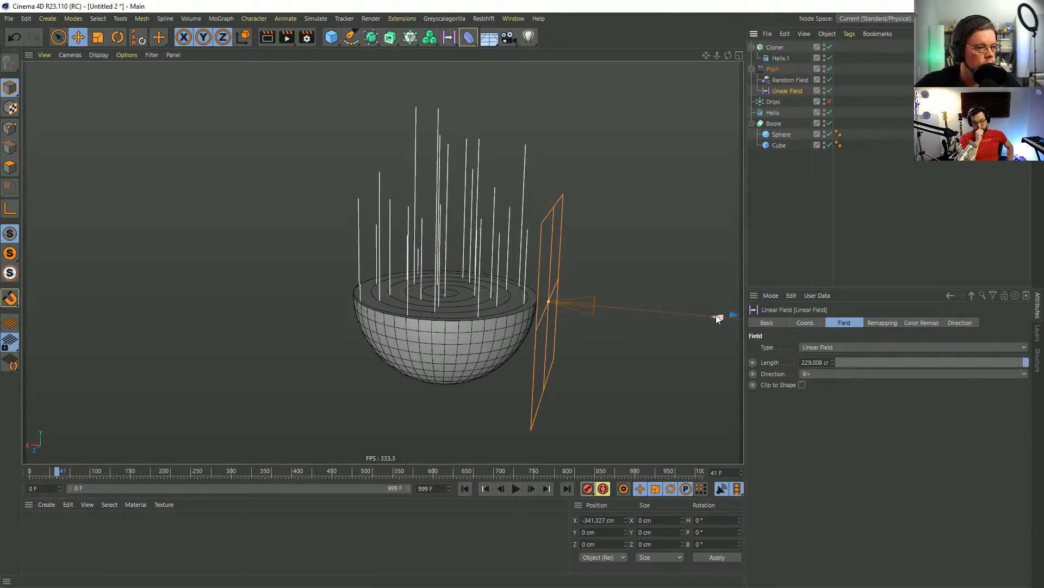
{"action": "left_click_drag", "start_coordinate": [716, 315], "coordinate": [355, 283]}
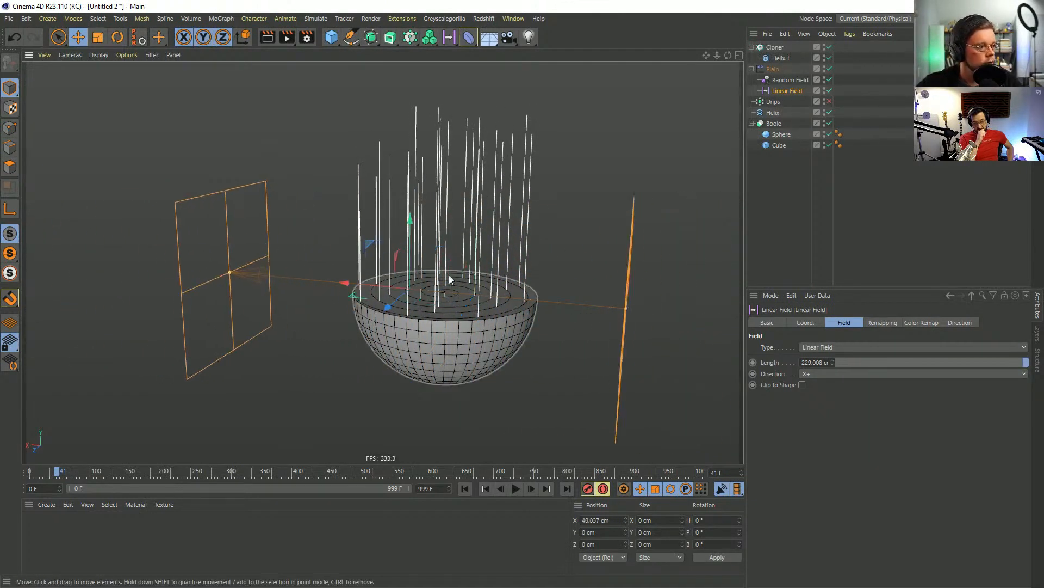
{"action": "left_click", "coordinate": [789, 74]}
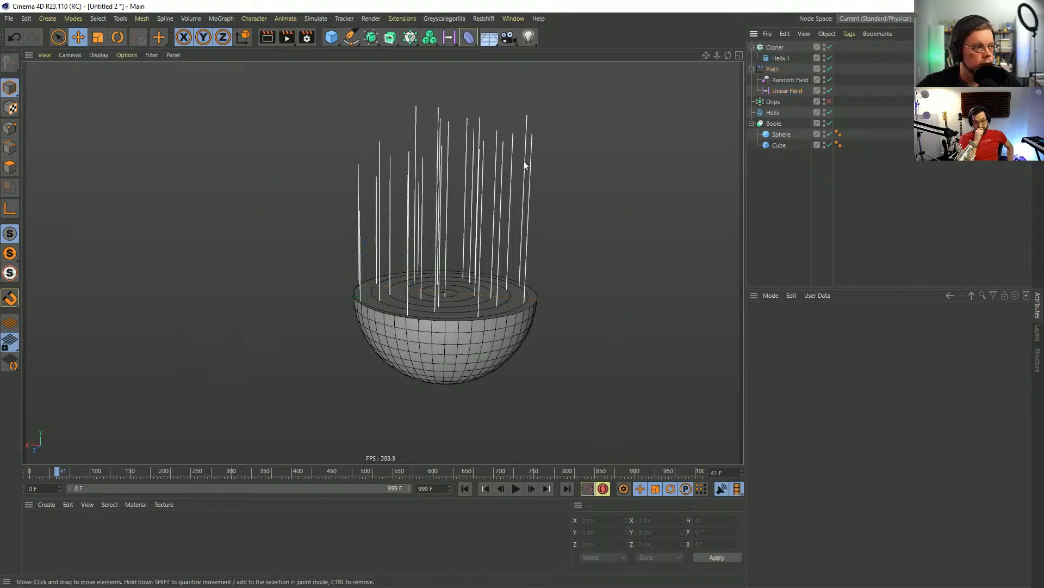
{"action": "left_click_drag", "start_coordinate": [425, 208], "coordinate": [455, 197], "text": "alt"}
{"action": "scroll", "coordinate": [514, 209], "scroll_direction": "down", "scroll_amount": 4}
{"action": "left_click", "coordinate": [799, 91]}
{"action": "left_click_drag", "start_coordinate": [588, 190], "coordinate": [433, 285], "text": "alt"}
{"action": "scroll", "coordinate": [468, 289], "scroll_direction": "up", "scroll_amount": 2}
{"action": "left_click", "coordinate": [776, 79]}
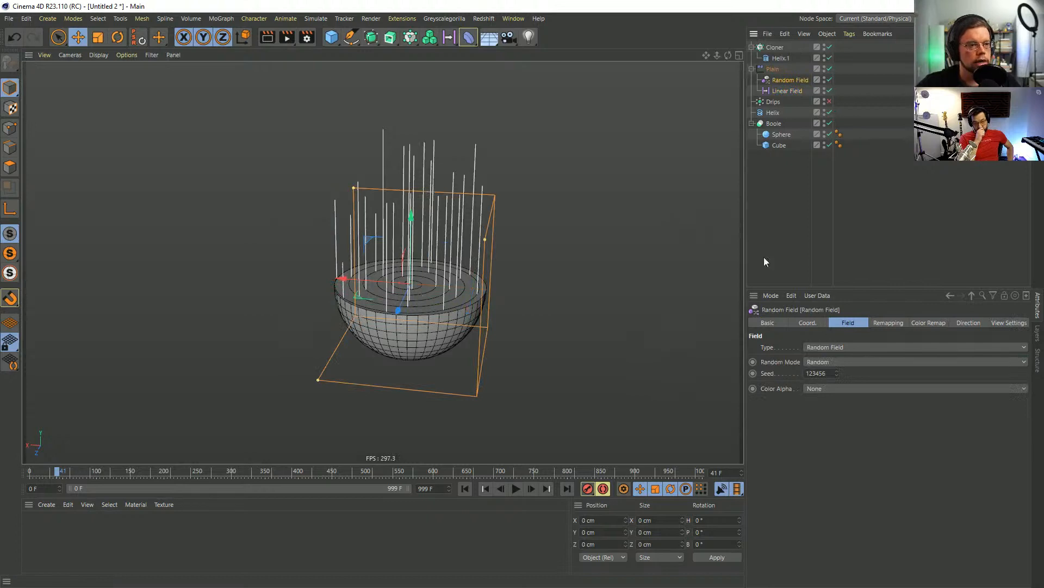
{"action": "left_click", "coordinate": [786, 90]}
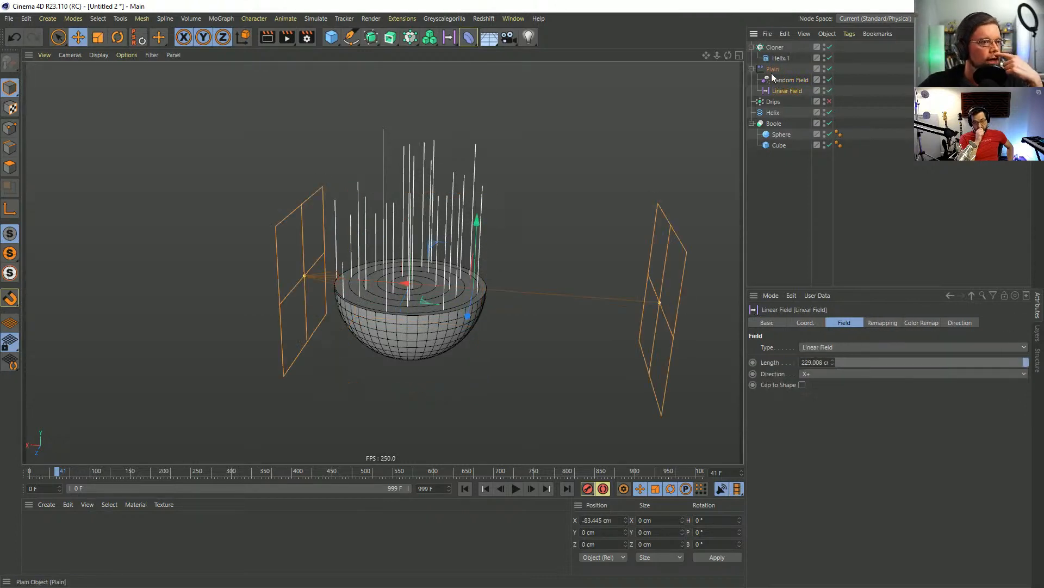
Set the height of the cloned Helix.1 spline to 1 cm.
{"action": "left_click", "coordinate": [774, 70]}
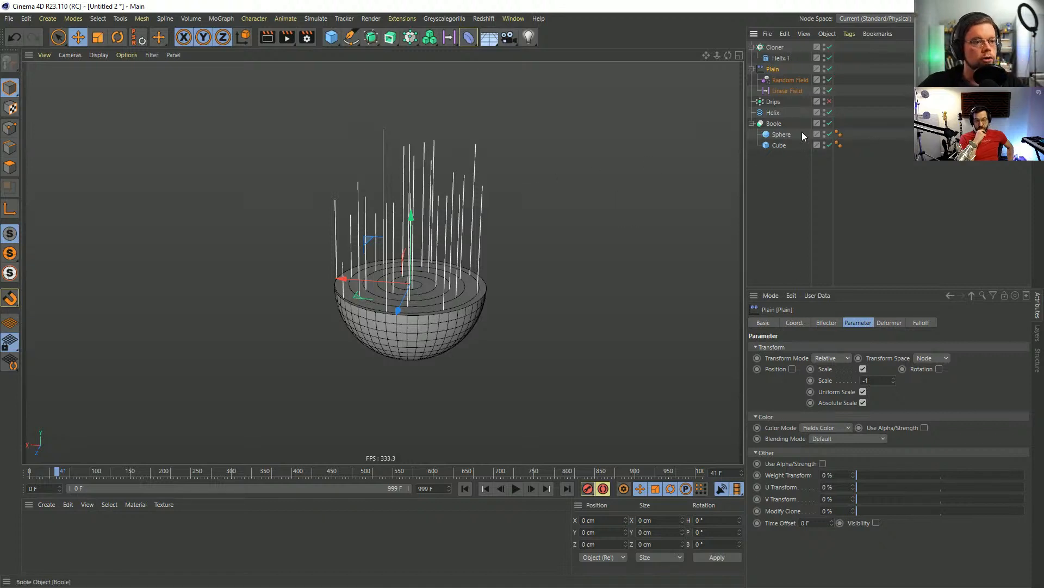
{"action": "left_click", "coordinate": [889, 323]}
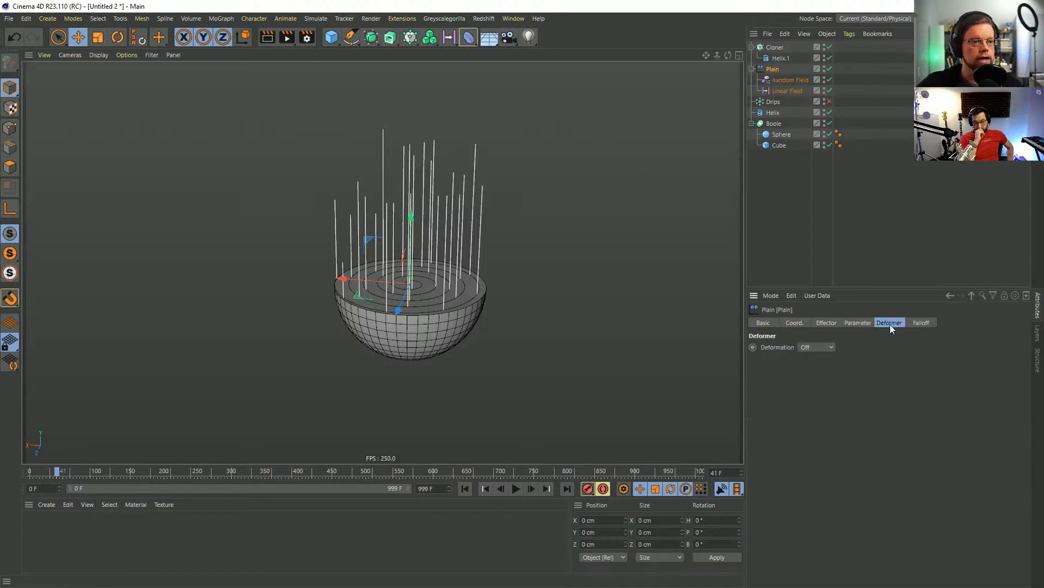
{"action": "left_click", "coordinate": [852, 323]}
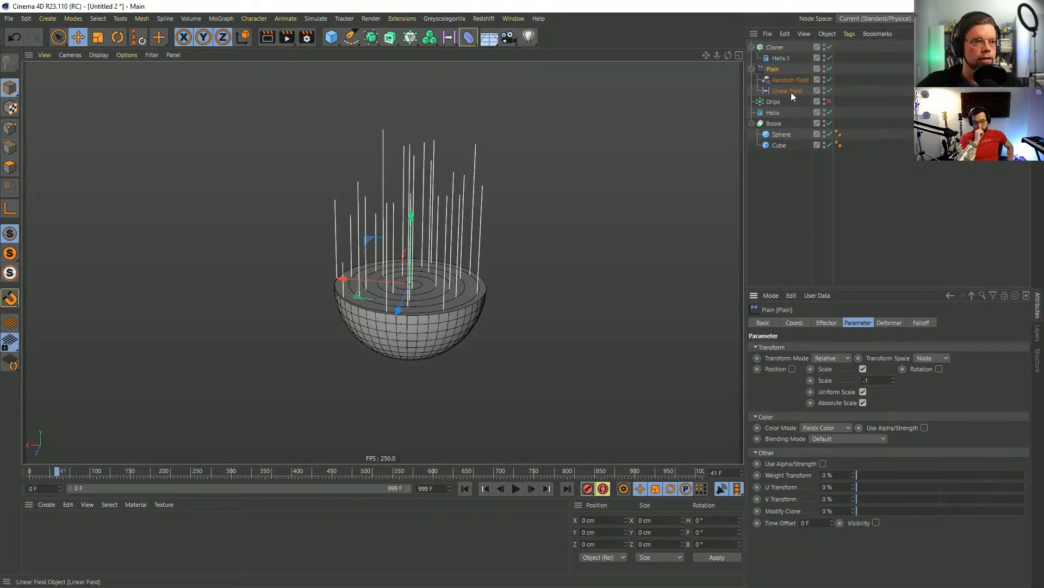
{"action": "left_click", "coordinate": [778, 58]}
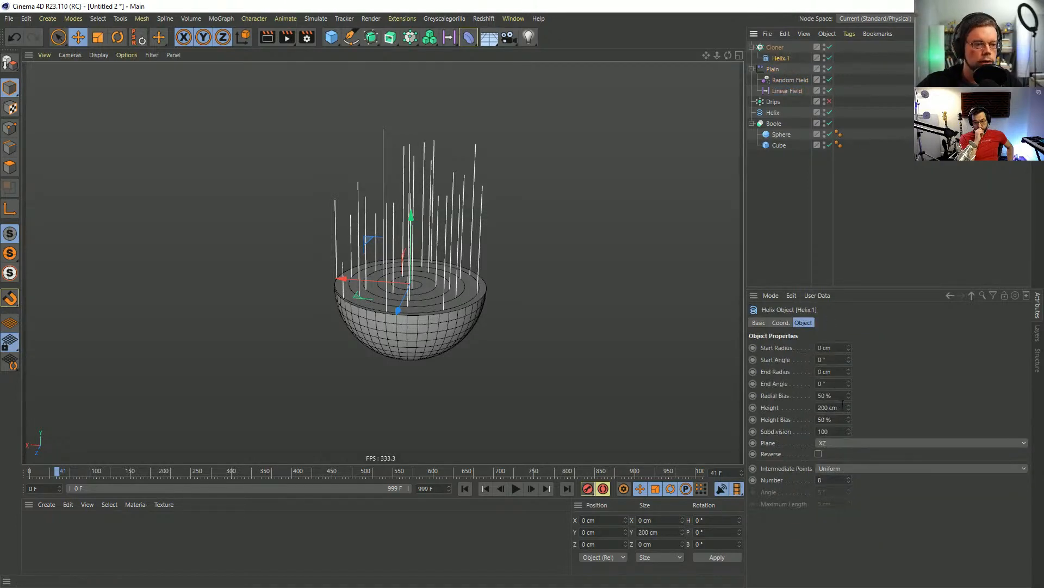
{"action": "double_click", "coordinate": [844, 407]}
{"action": "type", "text": "1"}
{"action": "key", "text": "Return"}
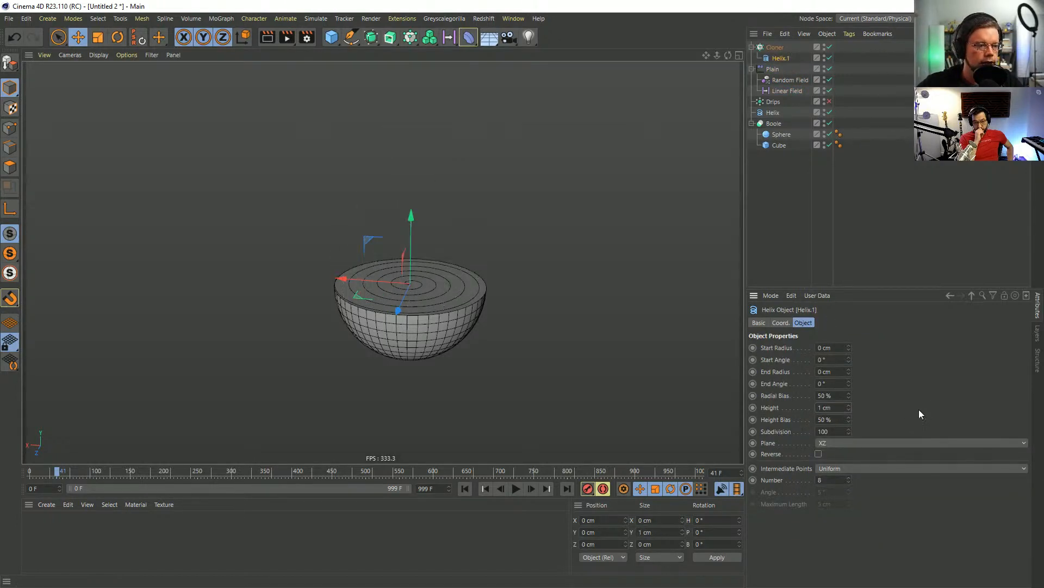
Set the Plain effector's uniform scale to 200 so the strands grow upward.
{"action": "left_click", "coordinate": [773, 69]}
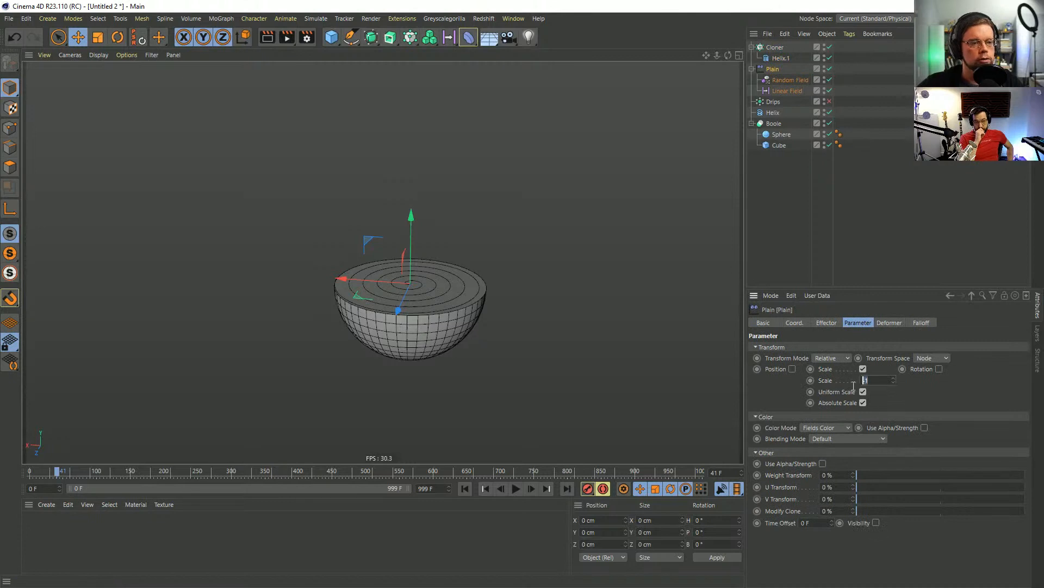
{"action": "type", "text": "20"}
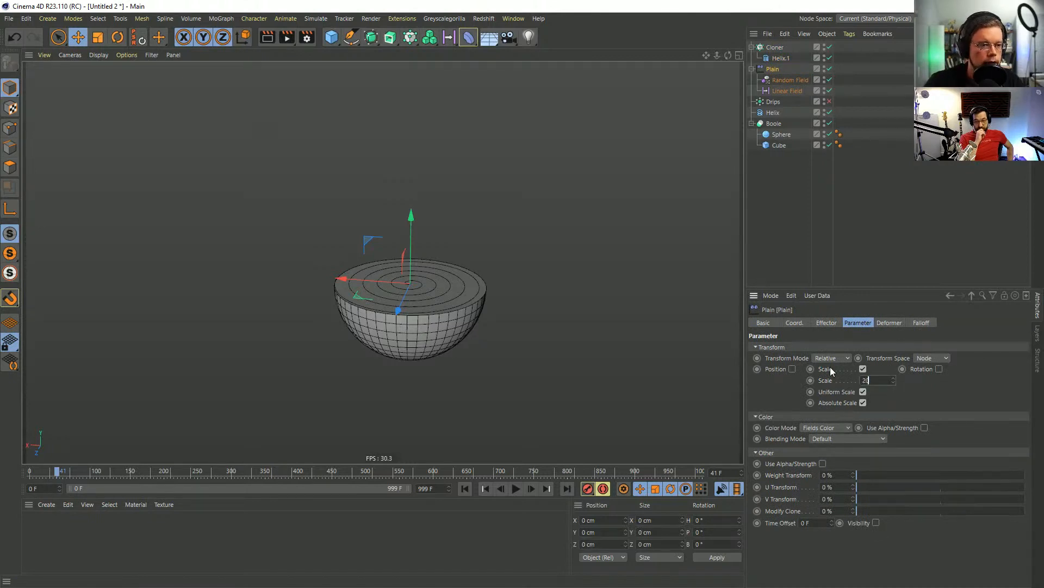
{"action": "type", "text": "0"}
{"action": "key", "text": "Return"}
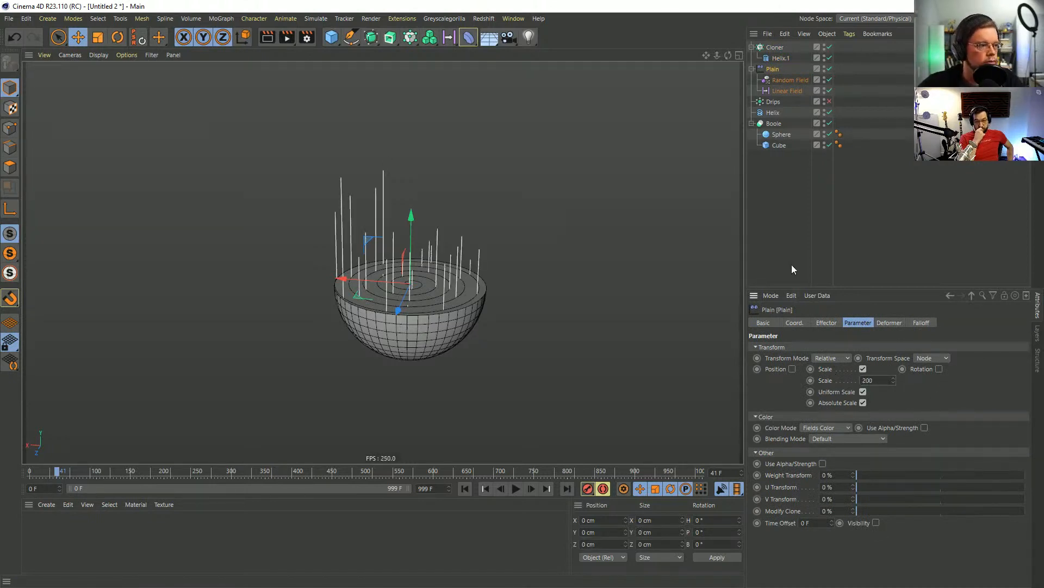
Move the Linear Field along X to about -23 cm across the strands.
{"action": "left_click", "coordinate": [787, 90]}
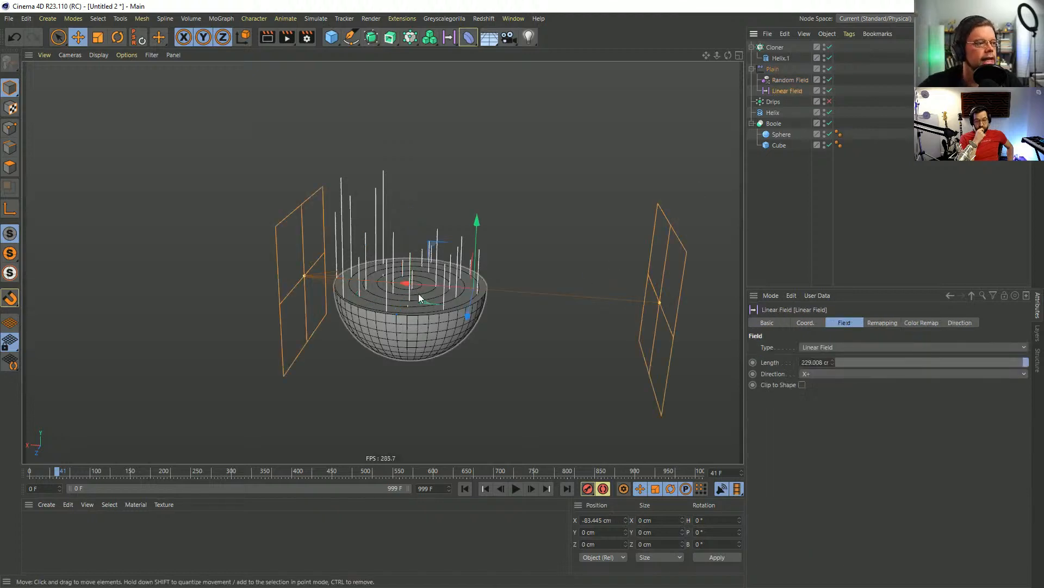
{"action": "left_click_drag", "start_coordinate": [419, 293], "coordinate": [358, 277]}
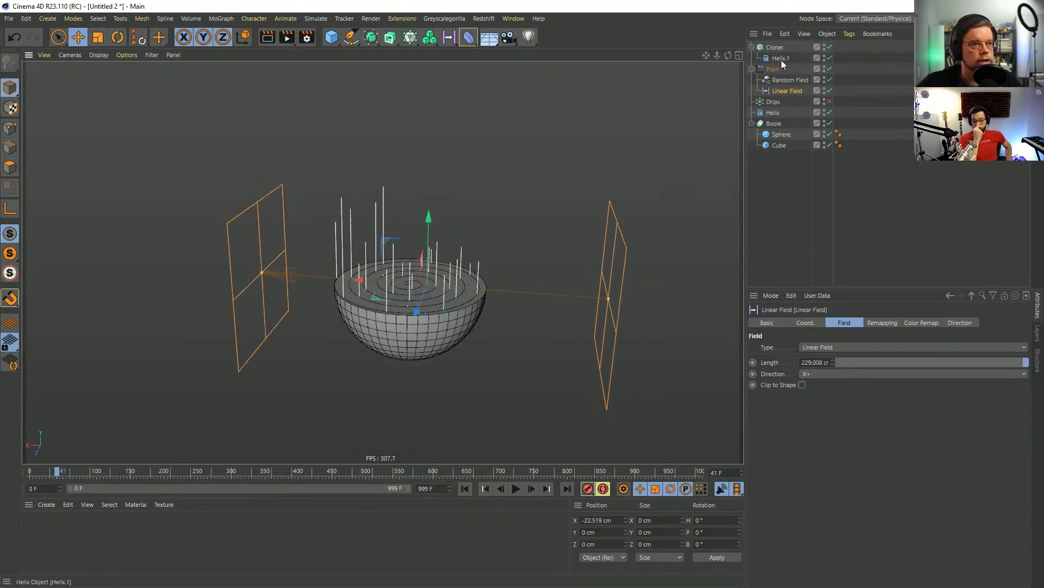
Enable the Drips matrix and remove the Plain effector from its effectors.
{"action": "left_click", "coordinate": [773, 101]}
{"action": "left_click", "coordinate": [829, 102]}
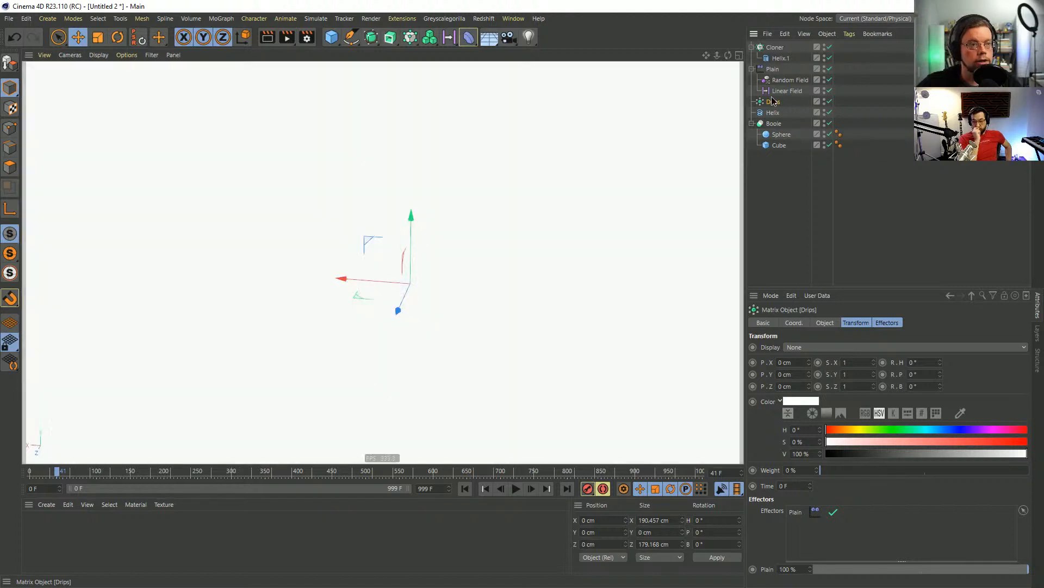
{"action": "left_click", "coordinate": [888, 322]}
{"action": "left_click", "coordinate": [818, 350]}
{"action": "key", "text": "Delete"}
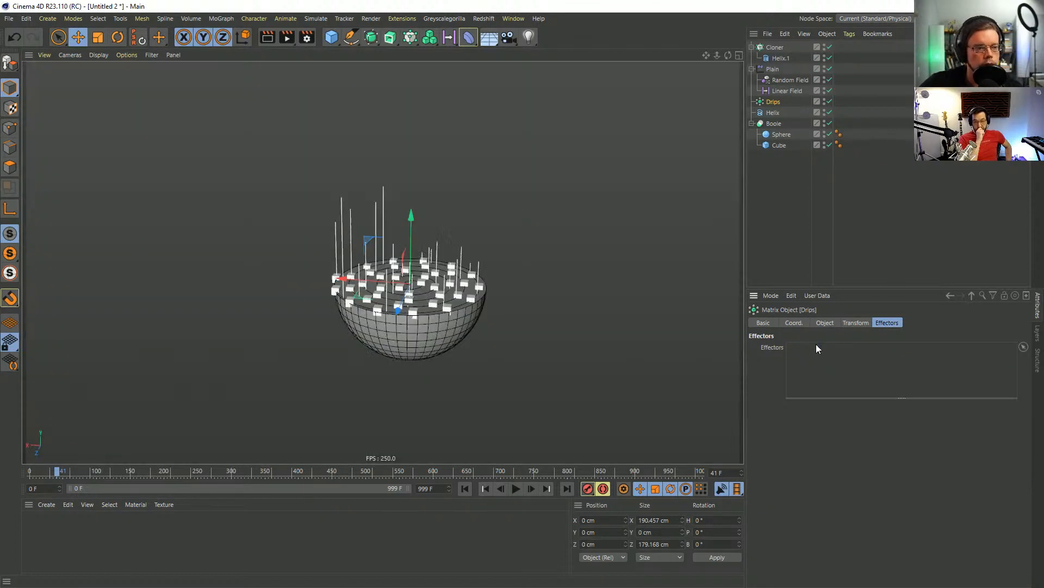
Link the Cloner as the source object of the Drips matrix.
{"action": "left_click", "coordinate": [826, 322]}
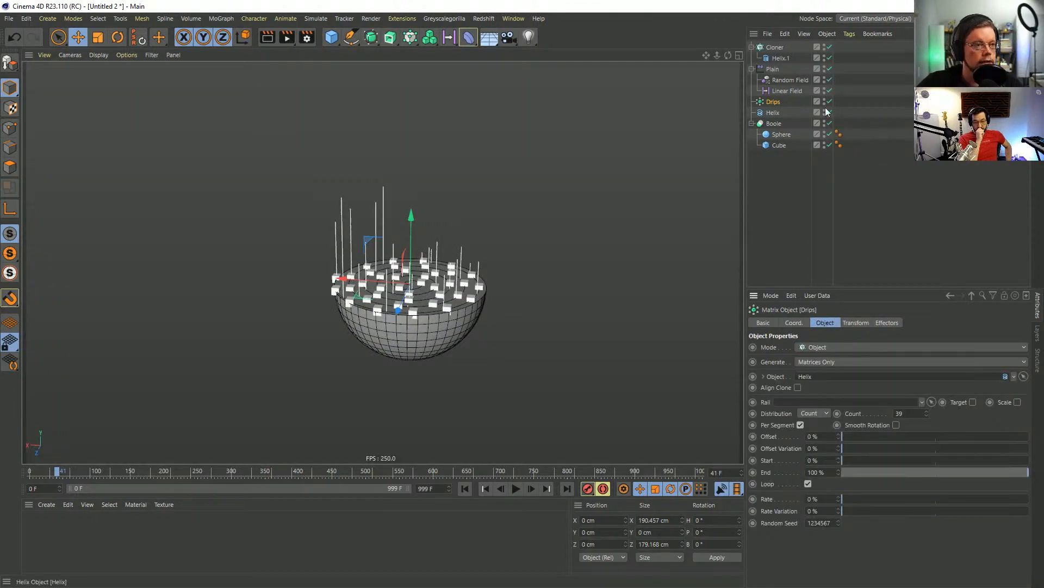
{"action": "left_click_drag", "start_coordinate": [769, 48], "coordinate": [818, 373]}
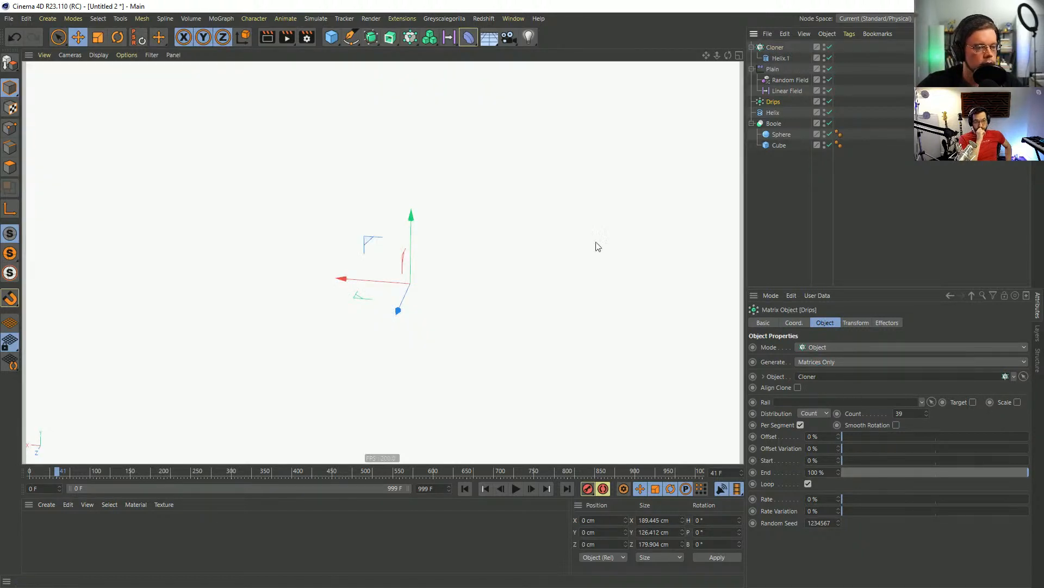
{"action": "right_click_drag", "start_coordinate": [598, 246], "coordinate": [287, 280], "text": "alt"}
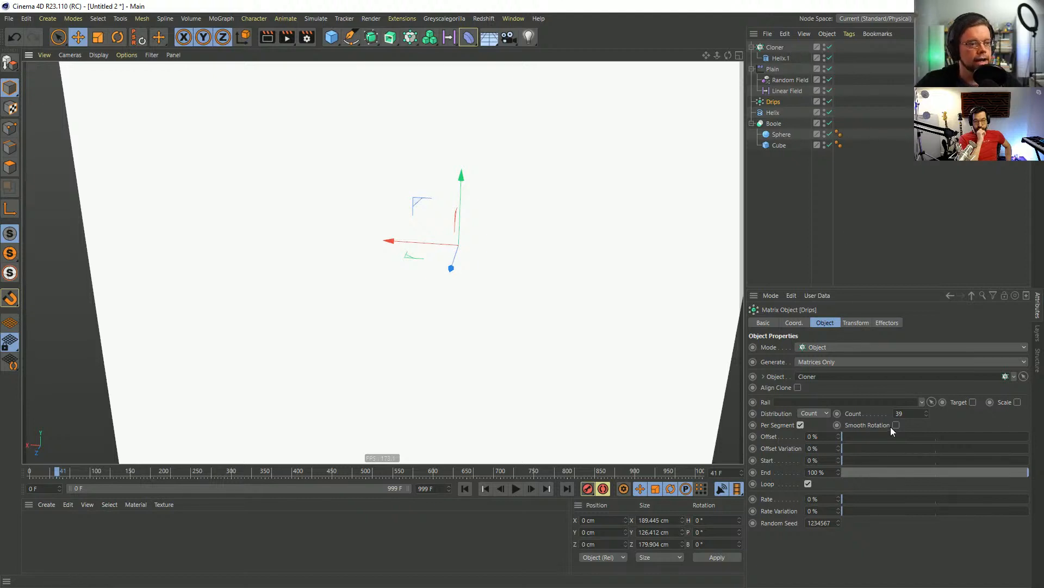
Put the Cloner inside a Connect object and link that Connect as the source object of the Drips matrix.
{"action": "left_click", "coordinate": [778, 48]}
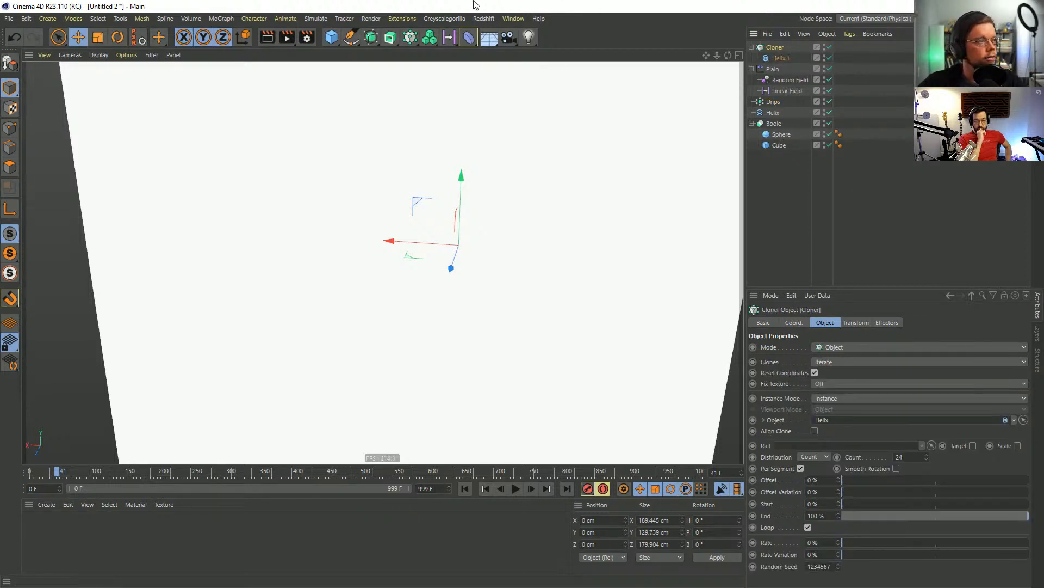
{"action": "left_click", "coordinate": [390, 37]}
{"action": "left_click", "coordinate": [371, 37]}
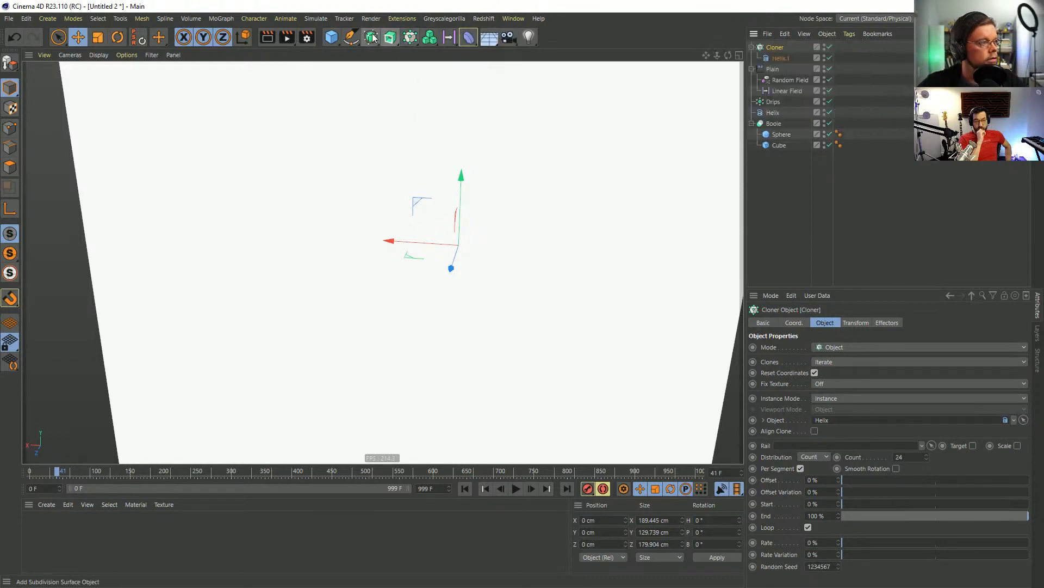
{"action": "left_click", "coordinate": [512, 109], "text": "alt"}
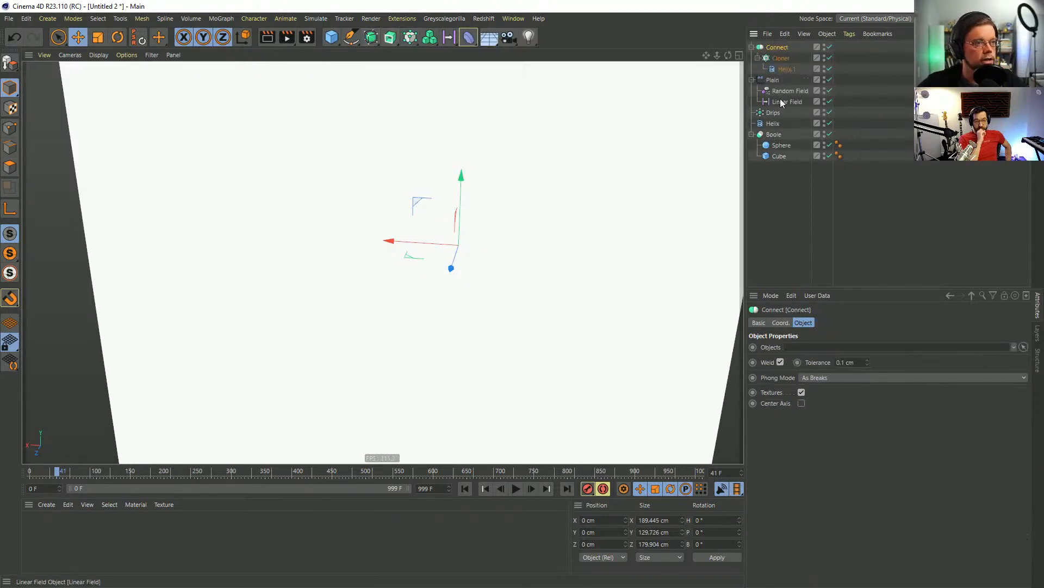
{"action": "left_click", "coordinate": [775, 114]}
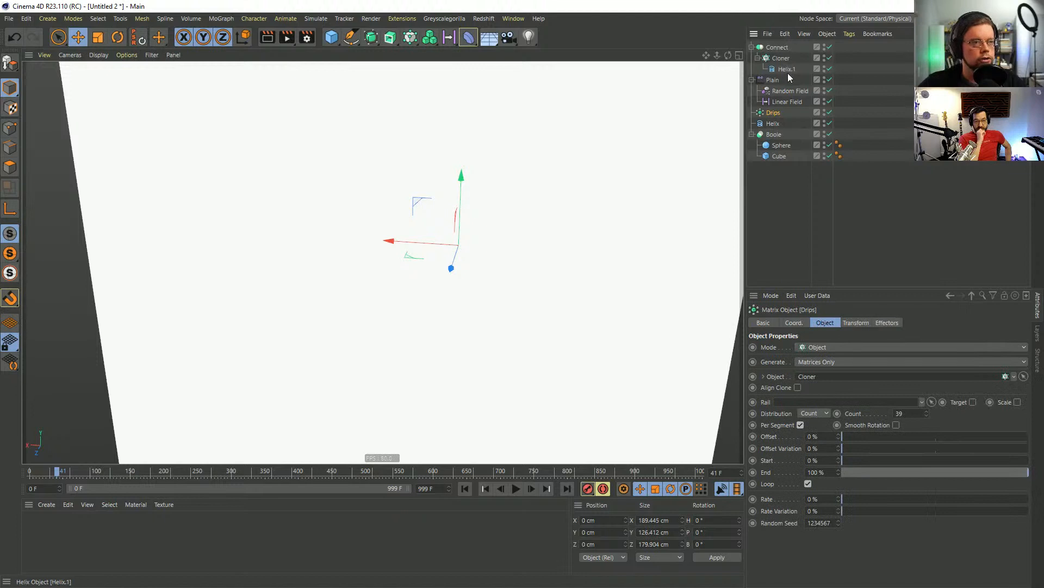
{"action": "left_click_drag", "start_coordinate": [777, 48], "coordinate": [772, 83]}
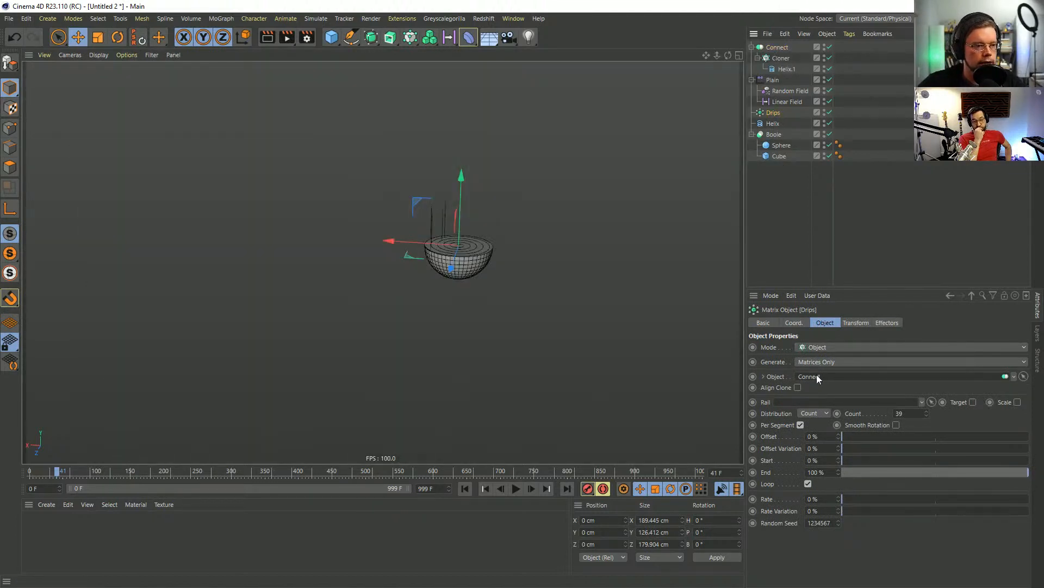
Turn off Weld on the Connect object and reduce the count of the Drips matrix to 21.
{"action": "scroll", "coordinate": [558, 285], "scroll_direction": "up", "scroll_amount": 5}
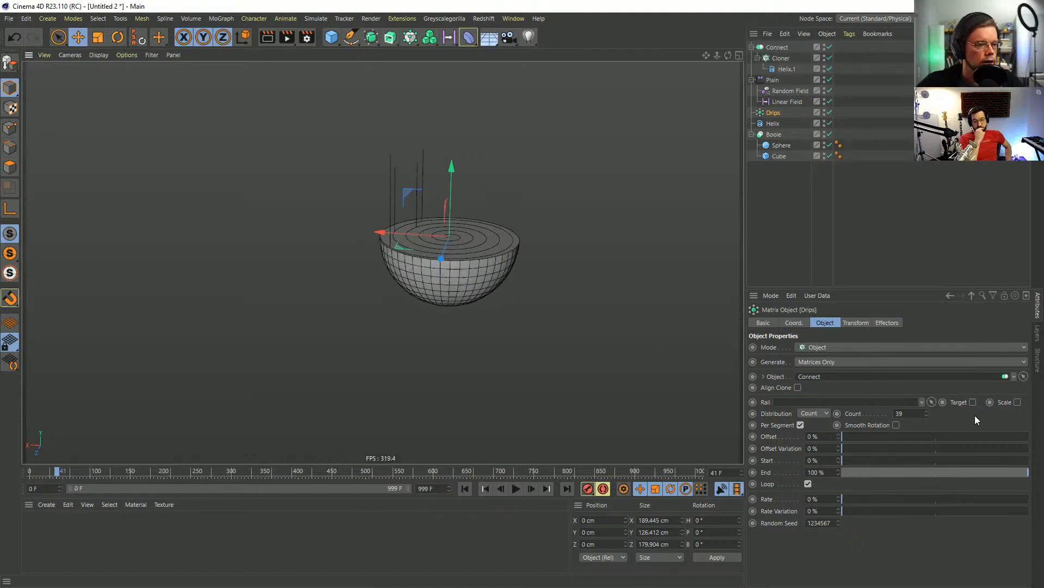
{"action": "left_click_drag", "start_coordinate": [459, 243], "coordinate": [459, 268], "text": "alt"}
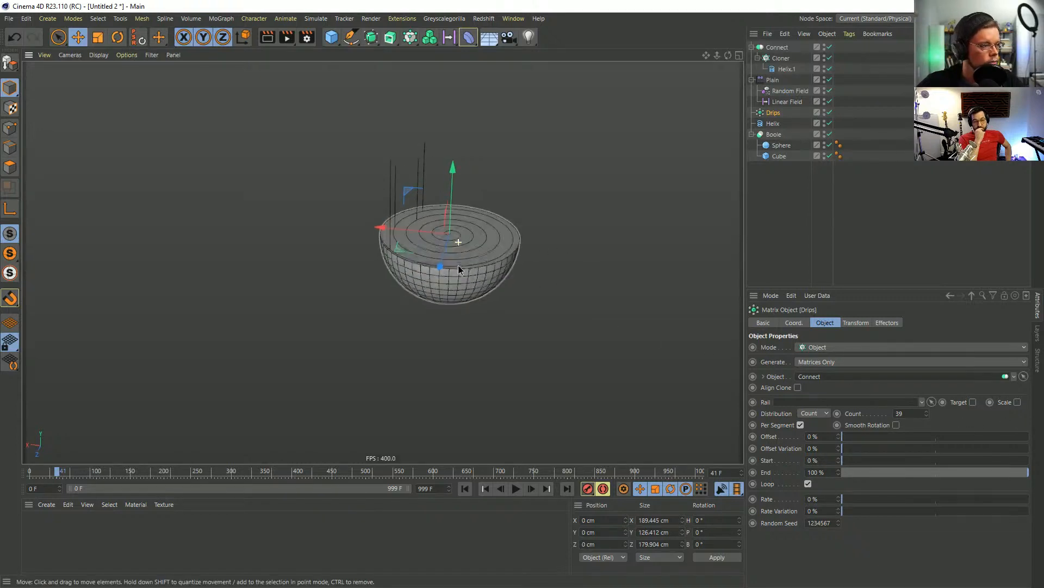
{"action": "left_click", "coordinate": [777, 47]}
{"action": "left_click", "coordinate": [781, 363]}
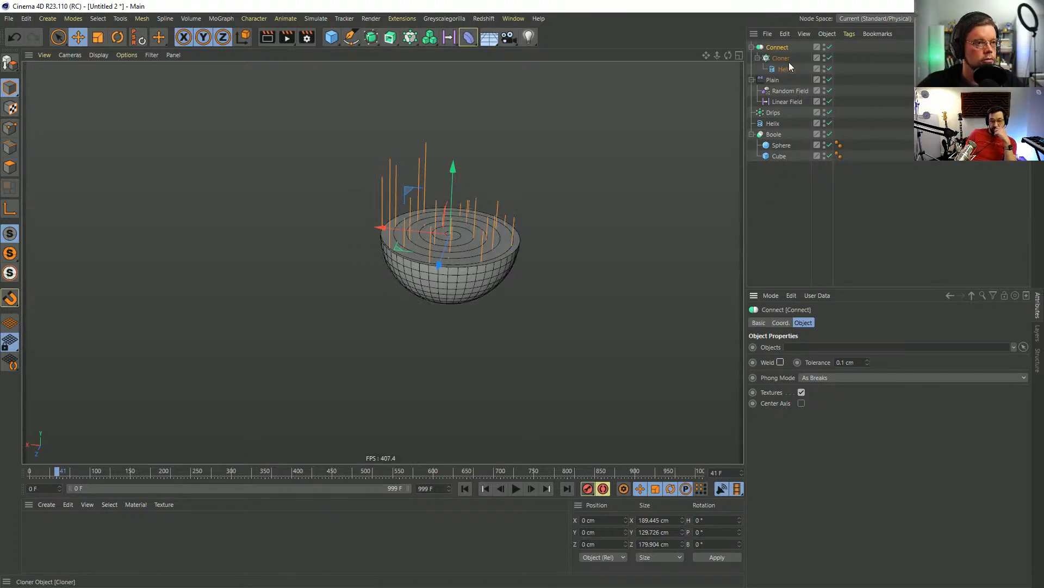
{"action": "left_click", "coordinate": [774, 113]}
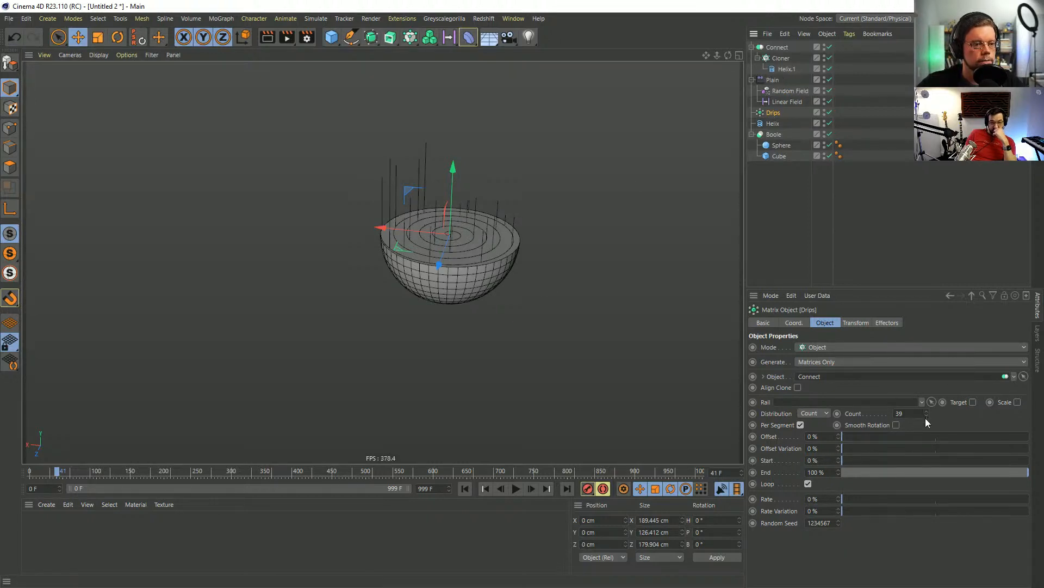
{"action": "left_click_drag", "start_coordinate": [925, 417], "coordinate": [914, 419]}
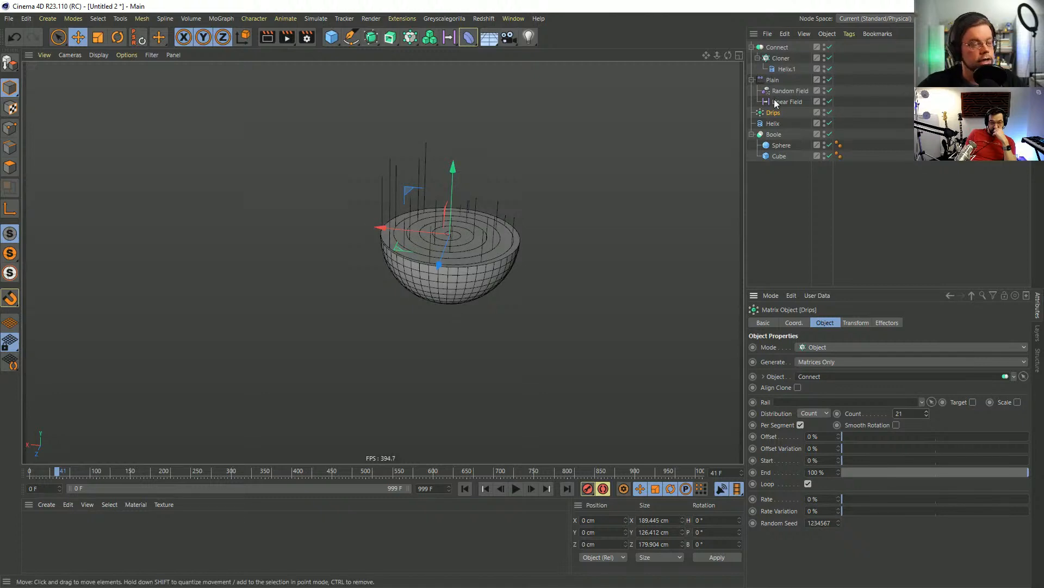
Add a Spline Mask as the parent of the Connect object.
{"action": "left_click", "coordinate": [777, 47]}
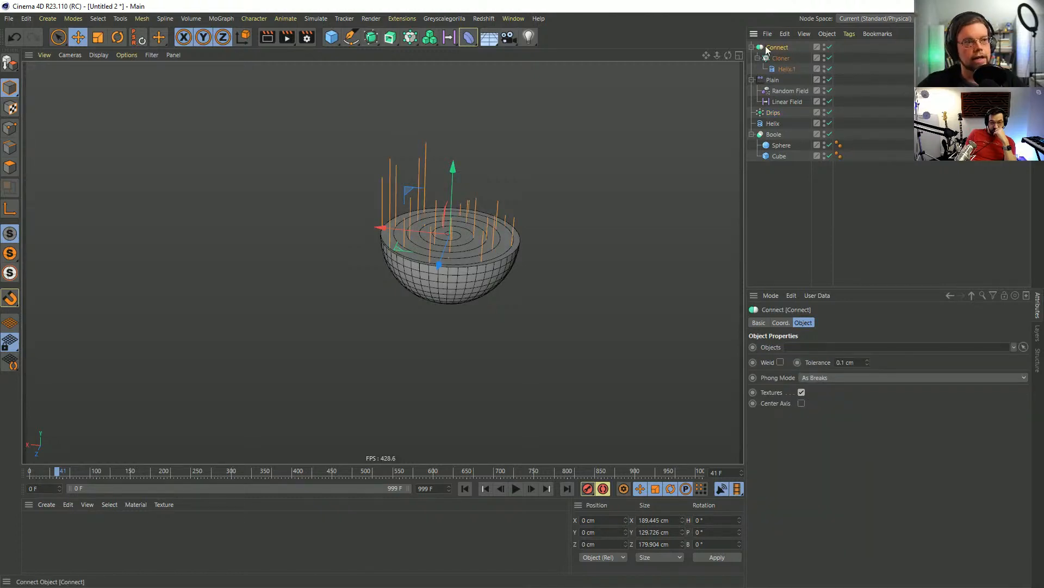
{"action": "left_click", "coordinate": [353, 38]}
{"action": "left_click", "coordinate": [373, 38]}
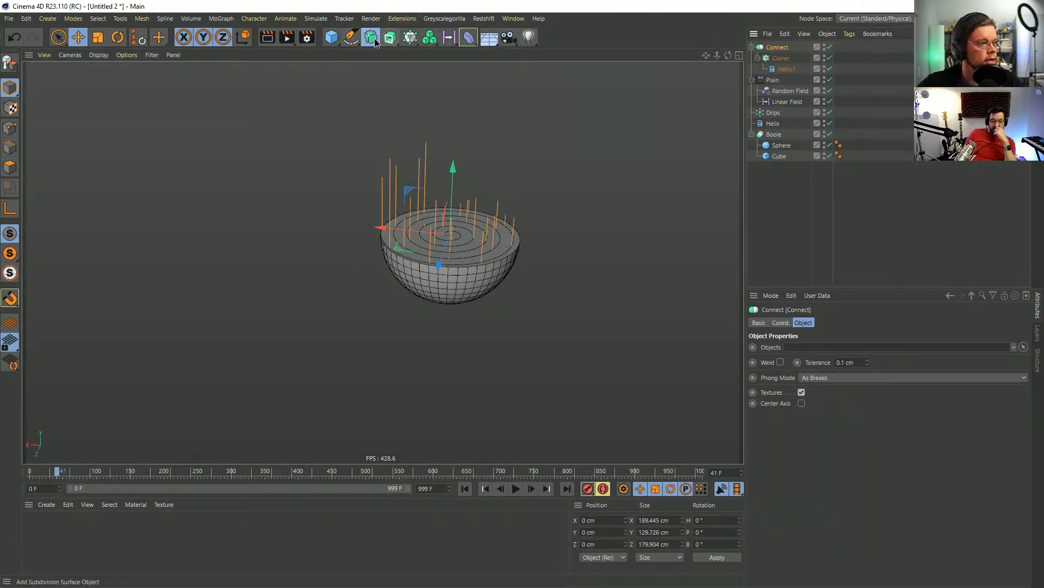
{"action": "left_click", "coordinate": [392, 40]}
{"action": "left_click_drag", "start_coordinate": [392, 42], "coordinate": [497, 52]}
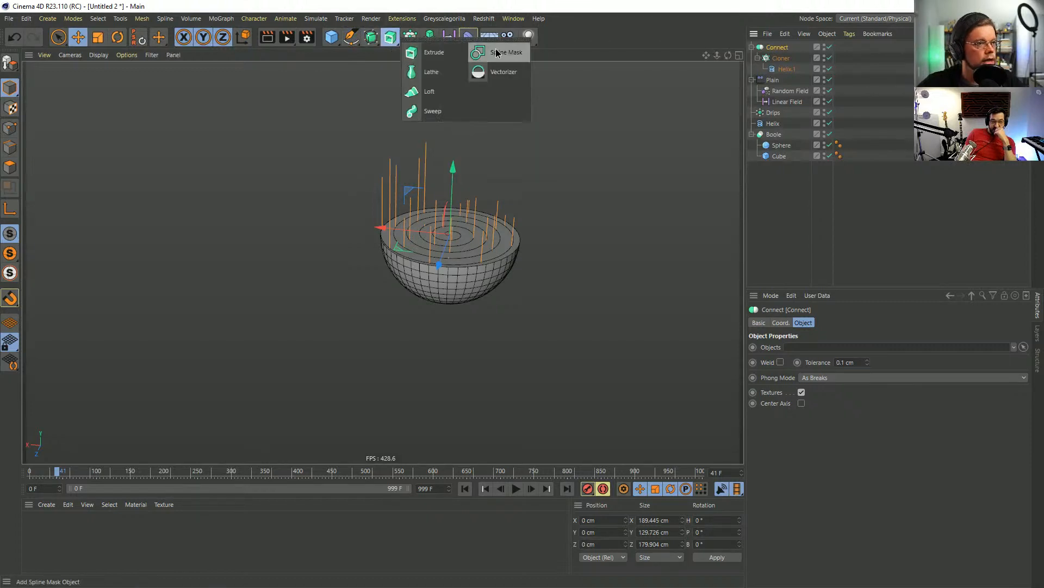
{"action": "left_click", "coordinate": [497, 52]}
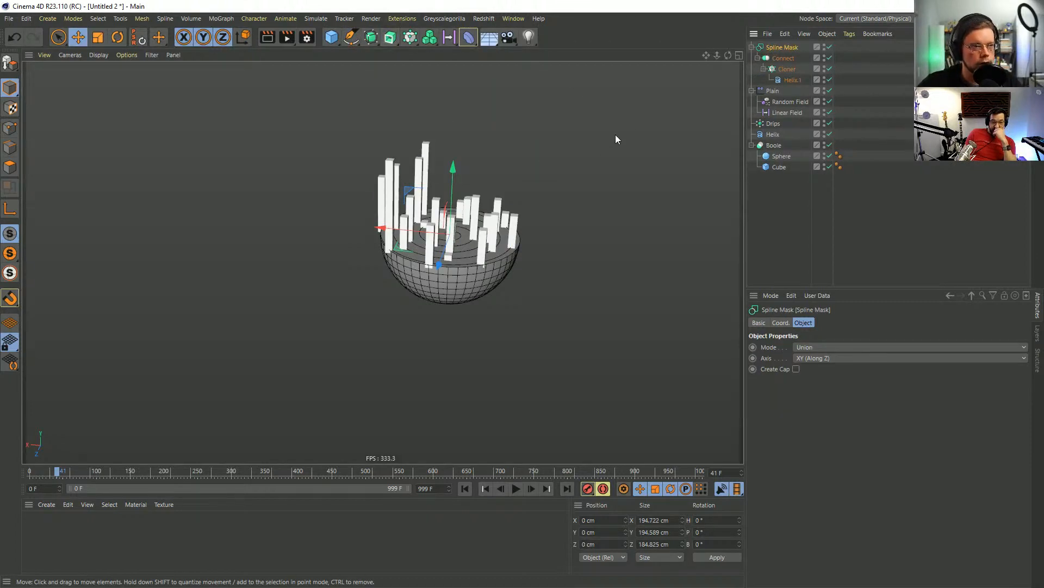
Set the Drips matrix to a count of 1 per segment and turn off Loop.
{"action": "left_click", "coordinate": [773, 124]}
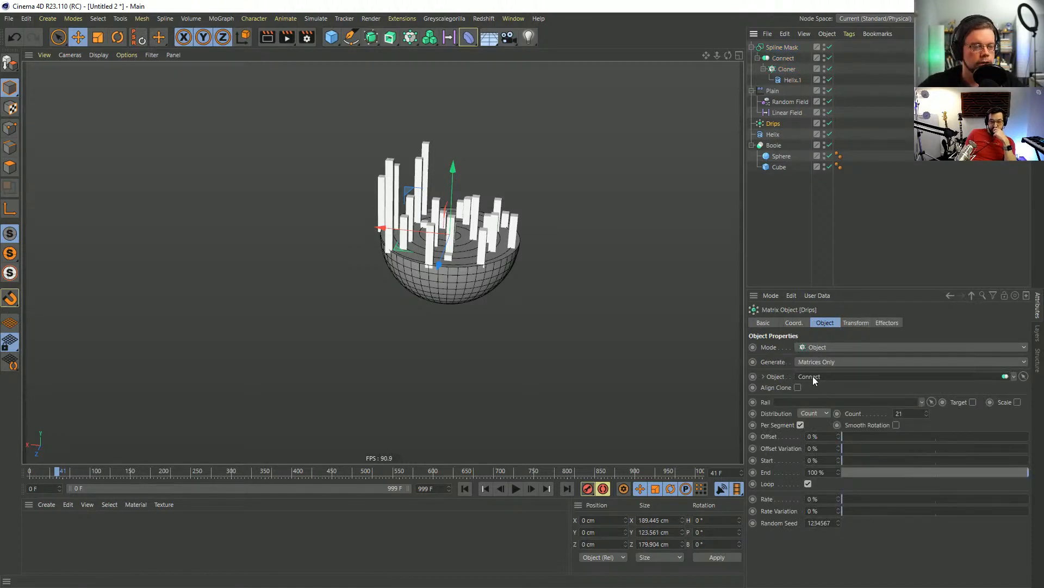
{"action": "left_click", "coordinate": [764, 69]}
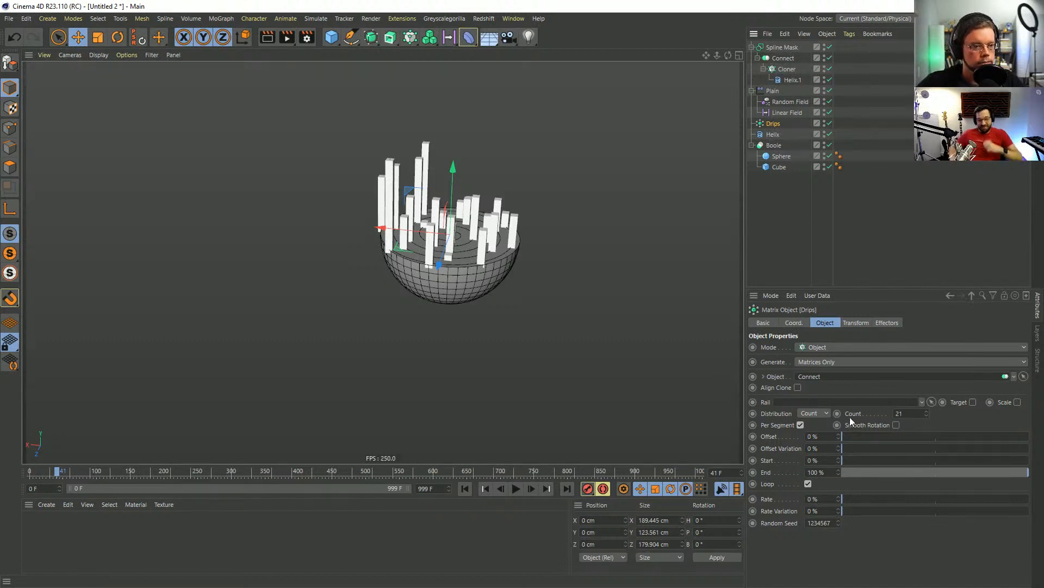
{"action": "double_click", "coordinate": [909, 414]}
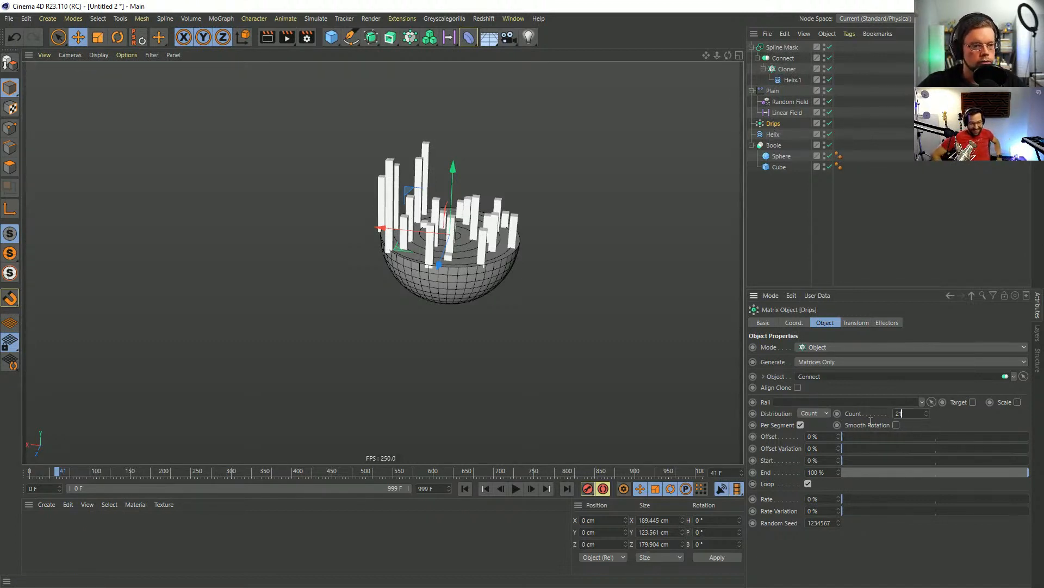
{"action": "type", "text": "1"}
{"action": "key", "text": "Return"}
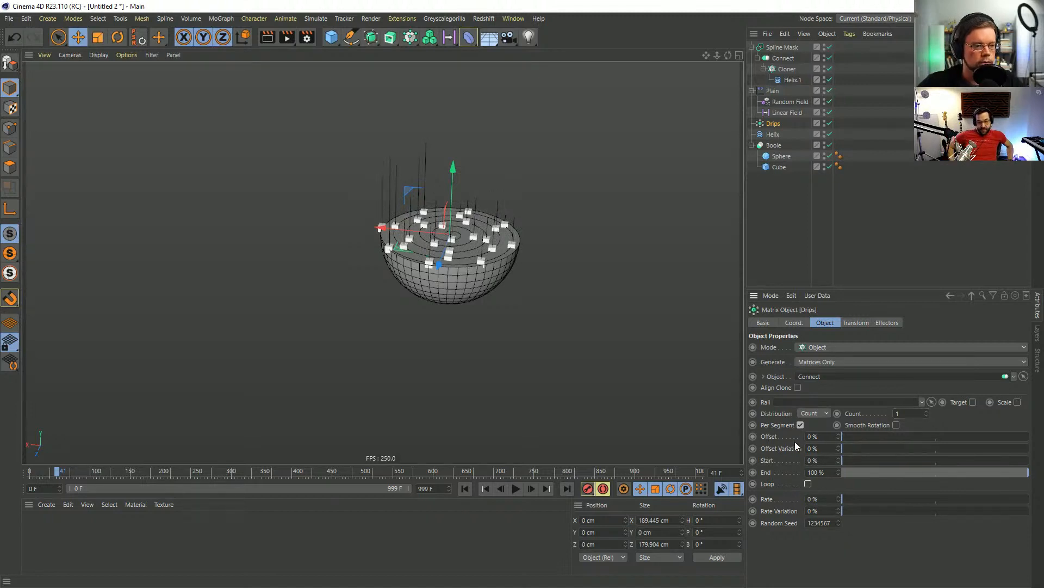
Set the Start of the Drips matrix to 100% so each matrix sits at the tip of its strand.
{"action": "left_click_drag", "start_coordinate": [851, 460], "coordinate": [1028, 461]}
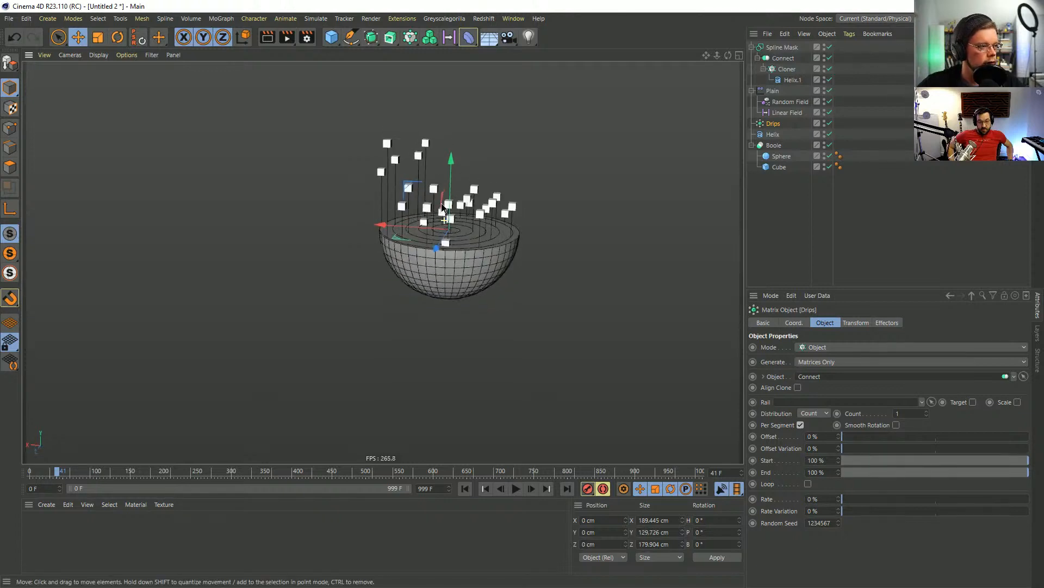
{"action": "scroll", "coordinate": [483, 210], "scroll_direction": "up", "scroll_amount": 5}
{"action": "scroll", "coordinate": [501, 210], "scroll_direction": "down", "scroll_amount": 2}
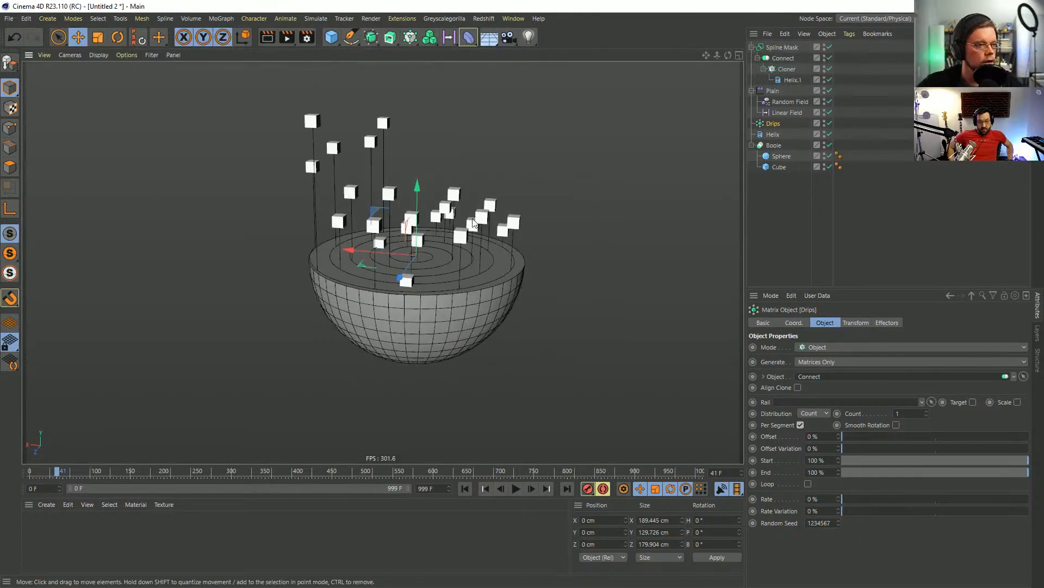
Move the Linear Field along X through the strands and leave it at about -29 cm.
{"action": "left_click", "coordinate": [783, 112]}
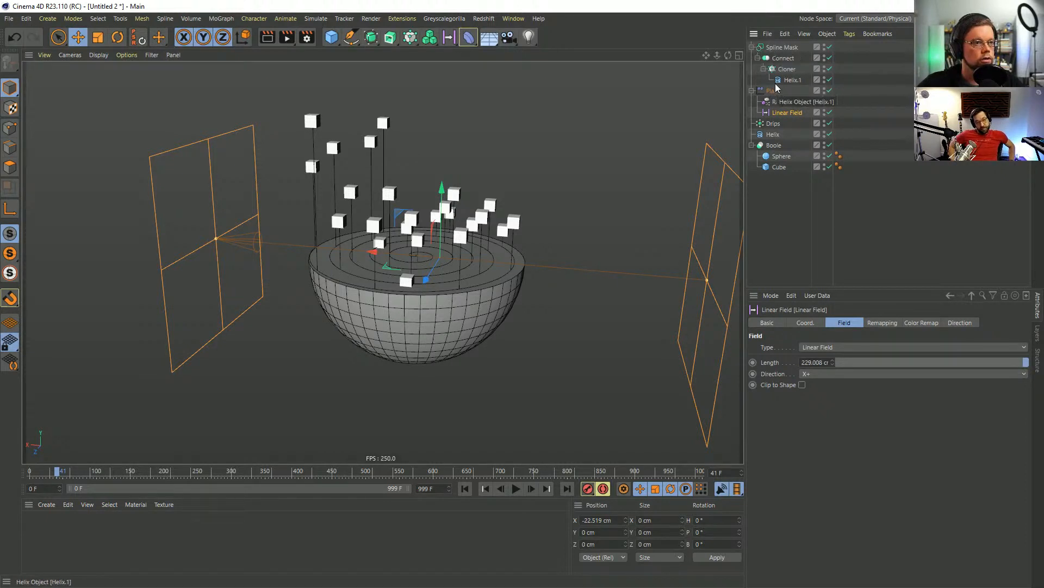
{"action": "left_click", "coordinate": [774, 123]}
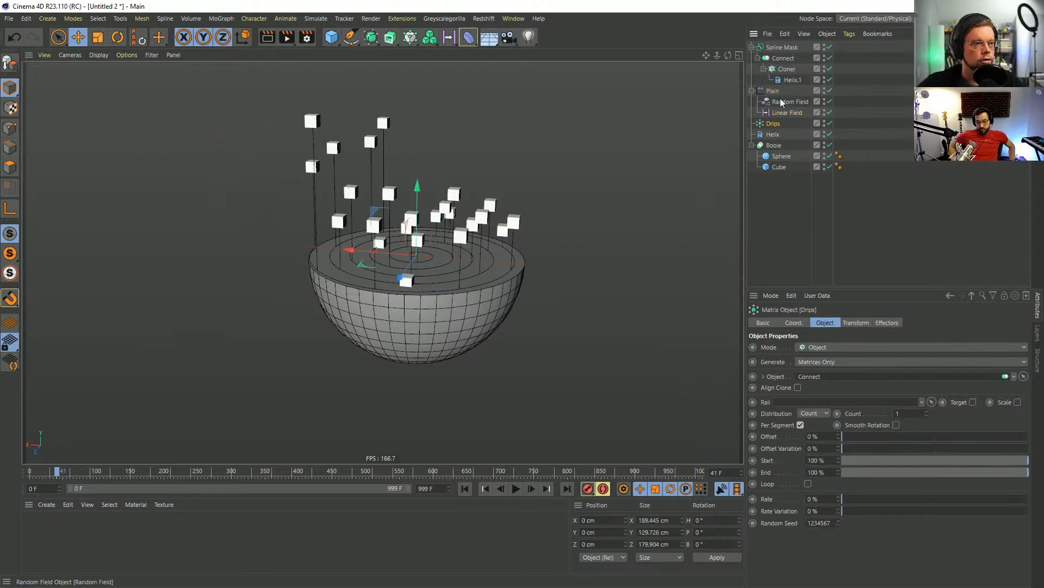
{"action": "left_click", "coordinate": [783, 112]}
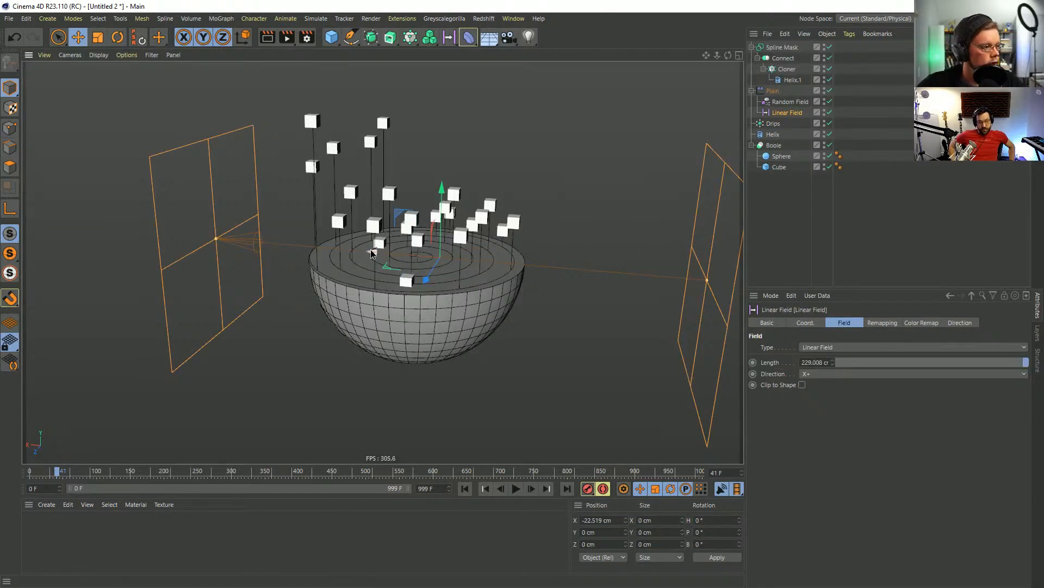
{"action": "left_click_drag", "start_coordinate": [371, 253], "coordinate": [456, 244]}
{"action": "scroll", "coordinate": [416, 286], "scroll_direction": "down", "scroll_amount": 1}
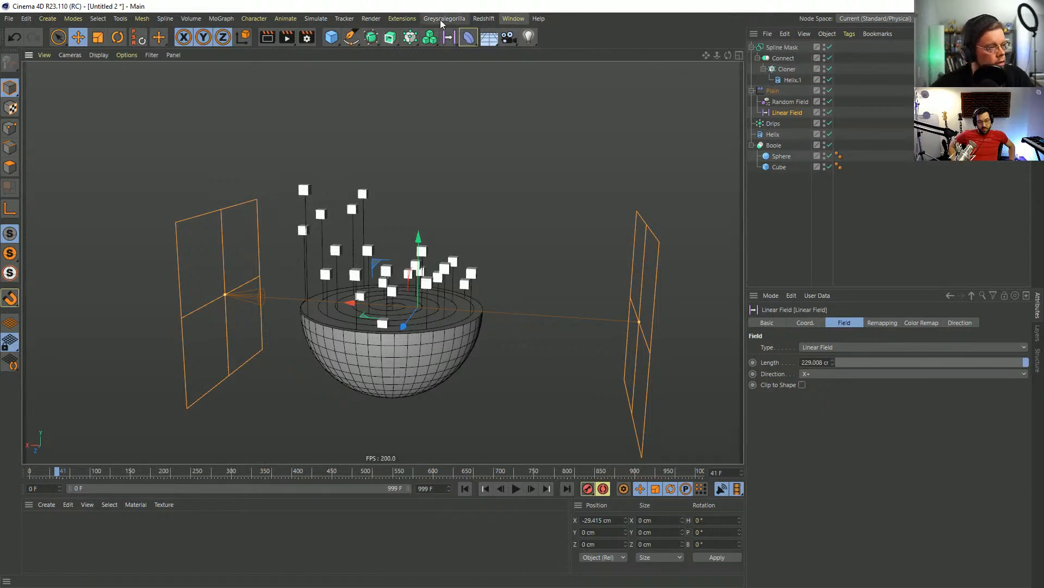
Scale the Helix spline down within the rim of the half sphere, to about 166 cm in X and 158 cm in Z.
{"action": "left_click_drag", "start_coordinate": [425, 323], "coordinate": [449, 335], "text": "alt"}
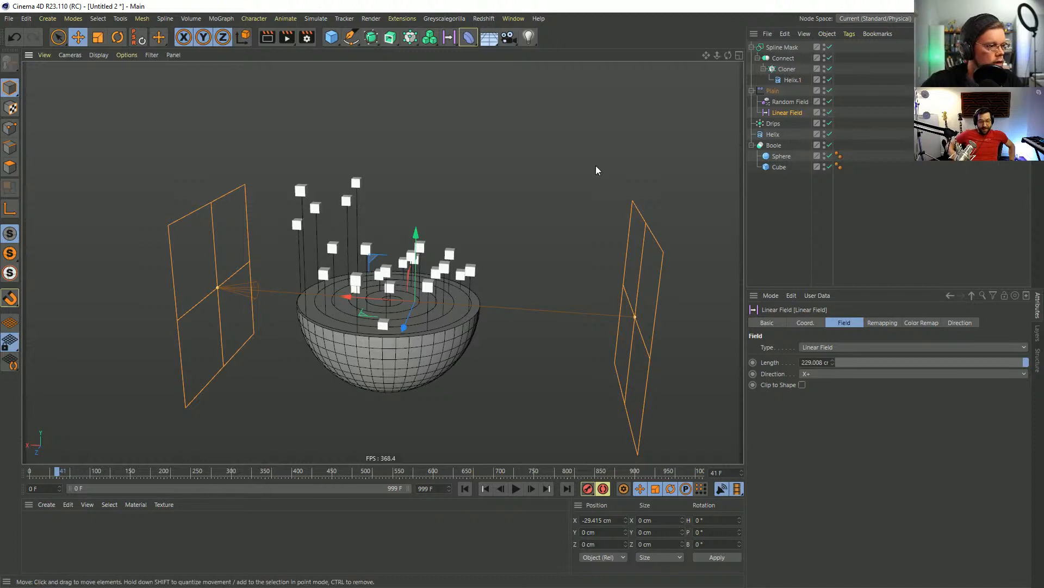
{"action": "left_click", "coordinate": [773, 134]}
{"action": "key", "text": "t"}
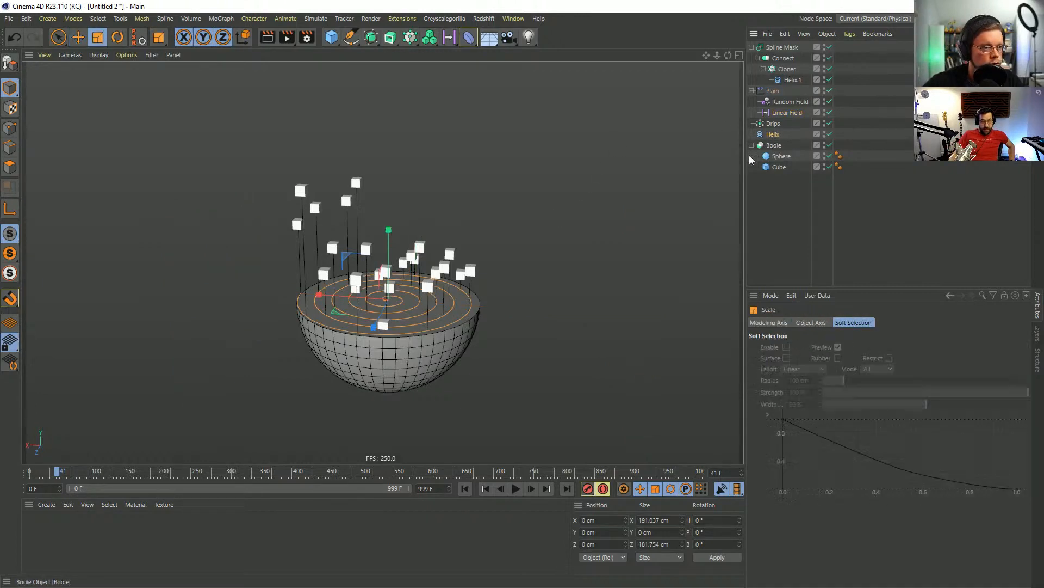
{"action": "mouse_move", "coordinate": [477, 307]}
{"action": "left_mouse_down"}
{"action": "mouse_move", "coordinate": [513, 294]}
{"action": "mouse_move", "coordinate": [491, 299]}
{"action": "left_mouse_up"}
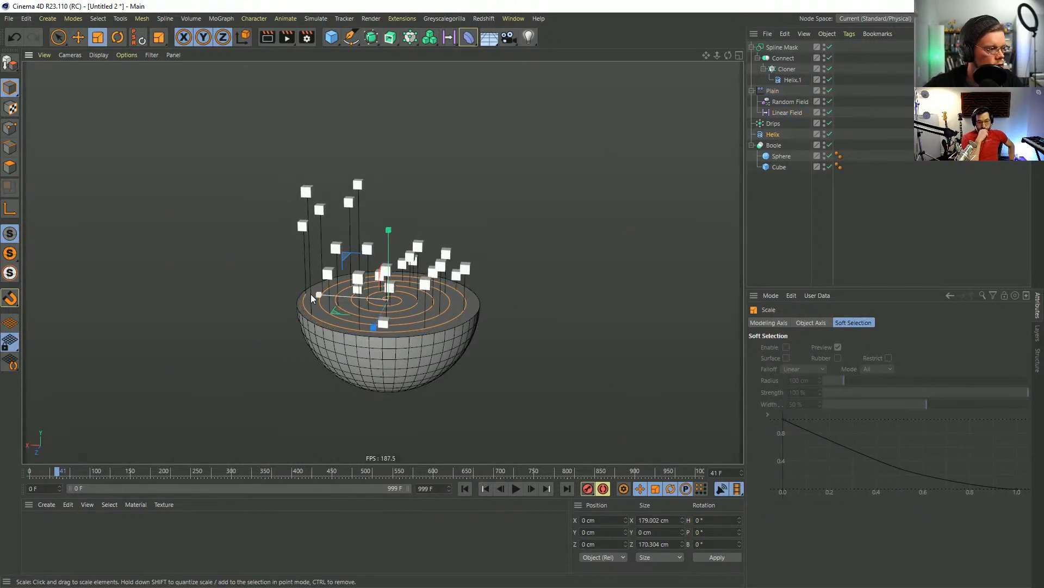
{"action": "mouse_move", "coordinate": [413, 293]}
{"action": "left_mouse_down"}
{"action": "mouse_move", "coordinate": [498, 290]}
{"action": "mouse_move", "coordinate": [556, 231]}
{"action": "mouse_move", "coordinate": [578, 243]}
{"action": "mouse_move", "coordinate": [495, 296]}
{"action": "mouse_move", "coordinate": [517, 283]}
{"action": "left_mouse_up"}
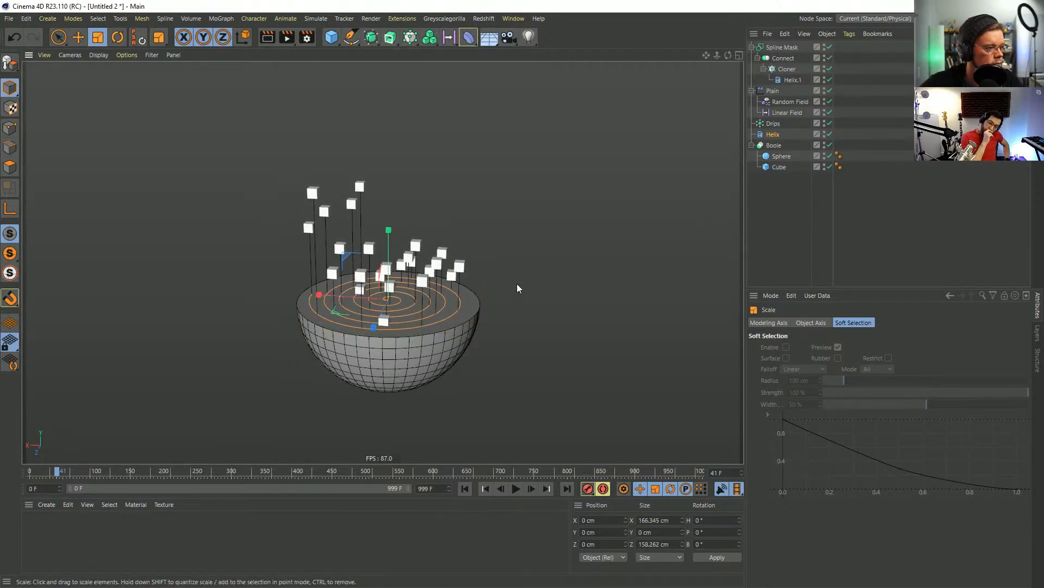
Add a Volume Builder and nest it under a new Volume Mesher.
{"action": "left_click", "coordinate": [429, 37]}
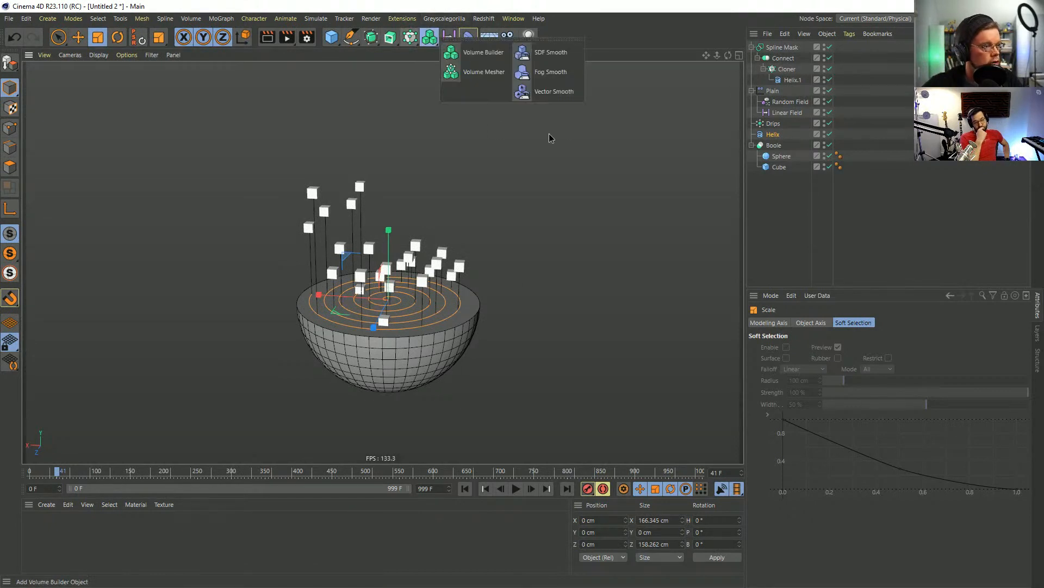
{"action": "left_click", "coordinate": [491, 54]}
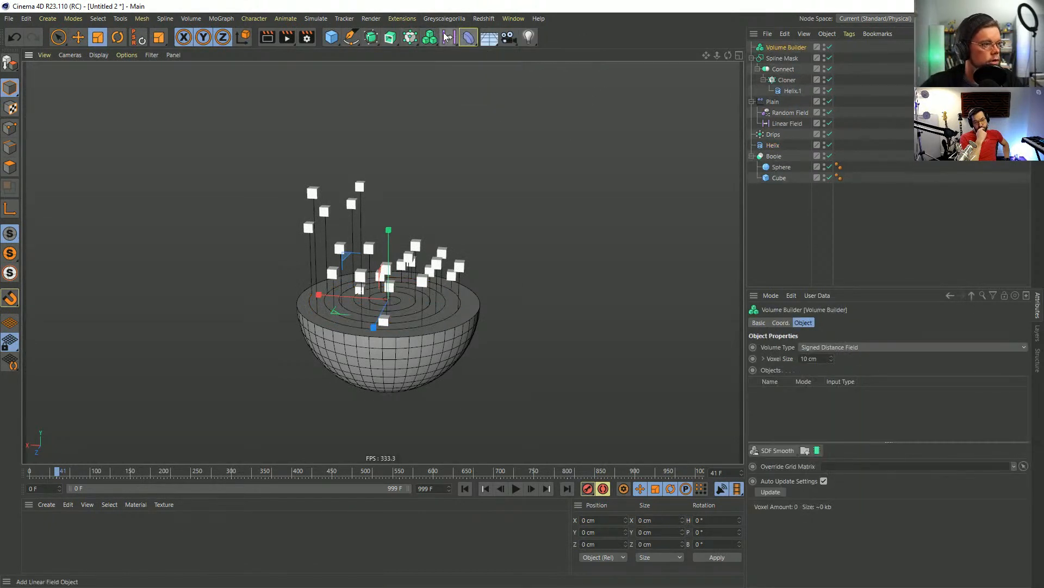
{"action": "left_click", "coordinate": [430, 37]}
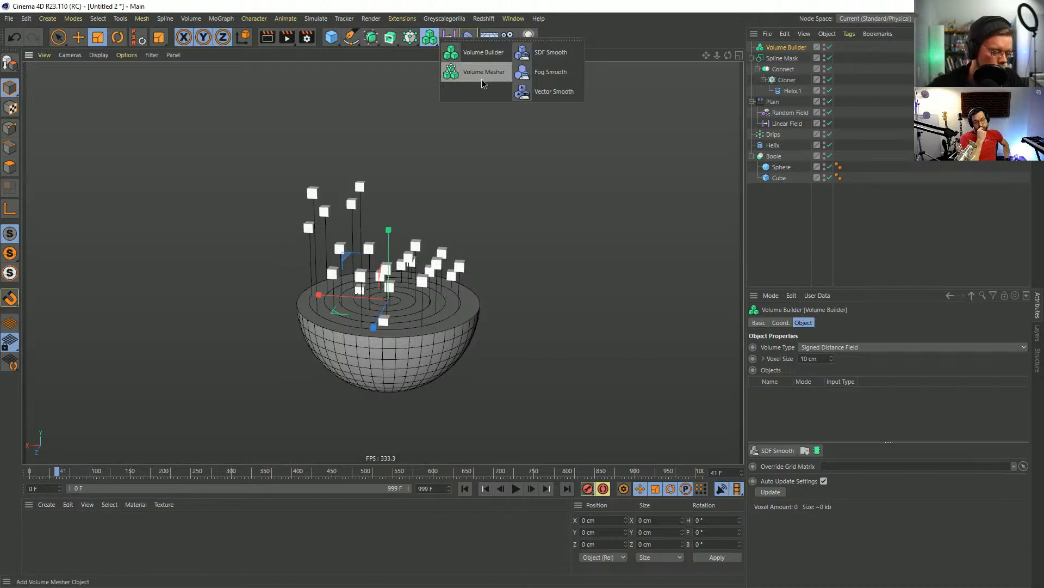
{"action": "left_click", "coordinate": [482, 82], "text": "alt"}
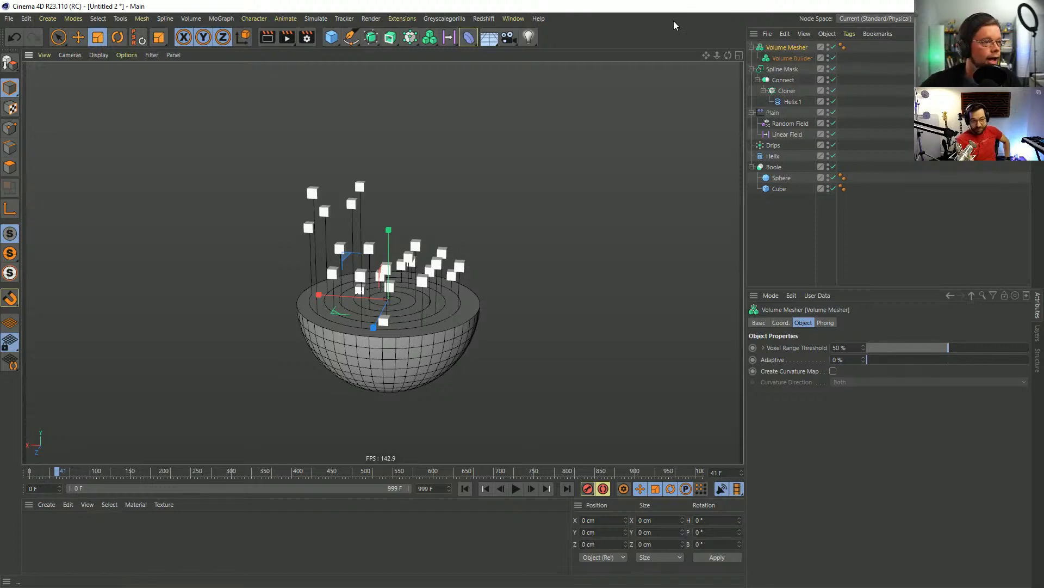
Save the scene as [1a]VolumesNegGravity.c4d in the SceneFiles folder of the Episode 7 project.
{"action": "key", "text": "ctrl+s"}
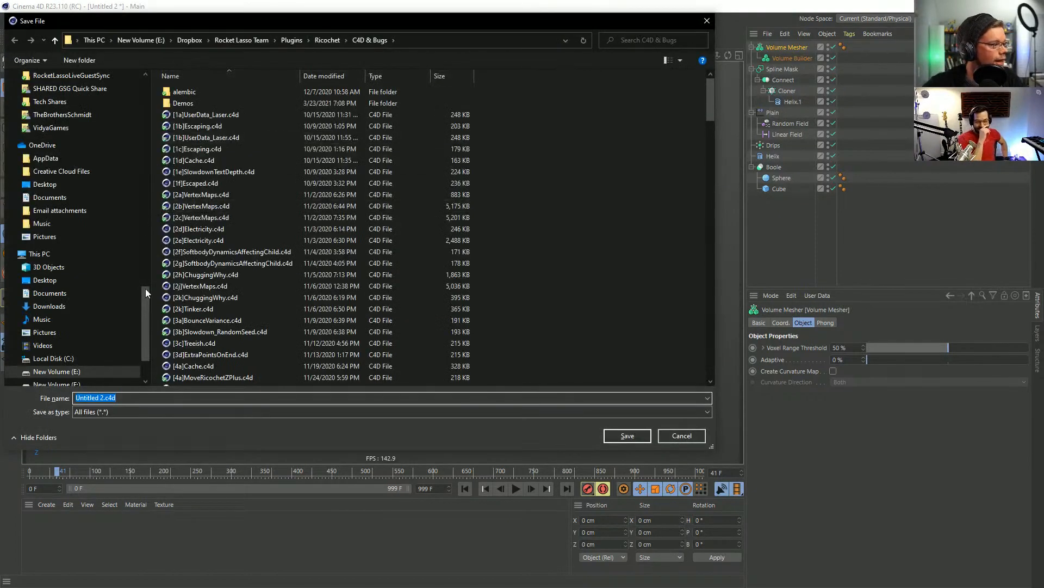
{"action": "left_click_drag", "start_coordinate": [145, 288], "coordinate": [146, 82]}
{"action": "left_click", "coordinate": [103, 98]}
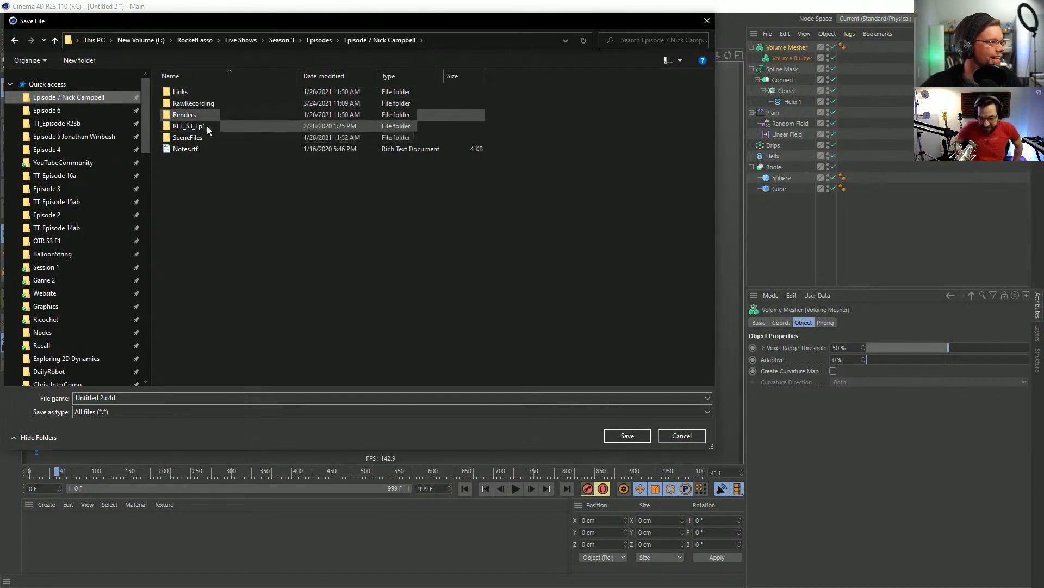
{"action": "double_click", "coordinate": [199, 137]}
{"action": "left_click", "coordinate": [109, 399]}
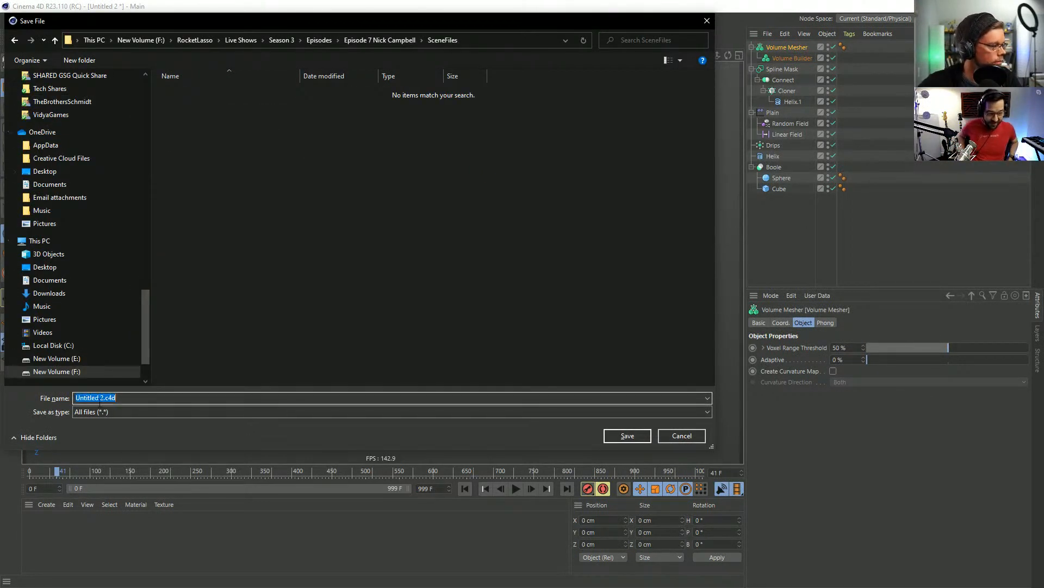
{"action": "key", "text": "BackSpace"}
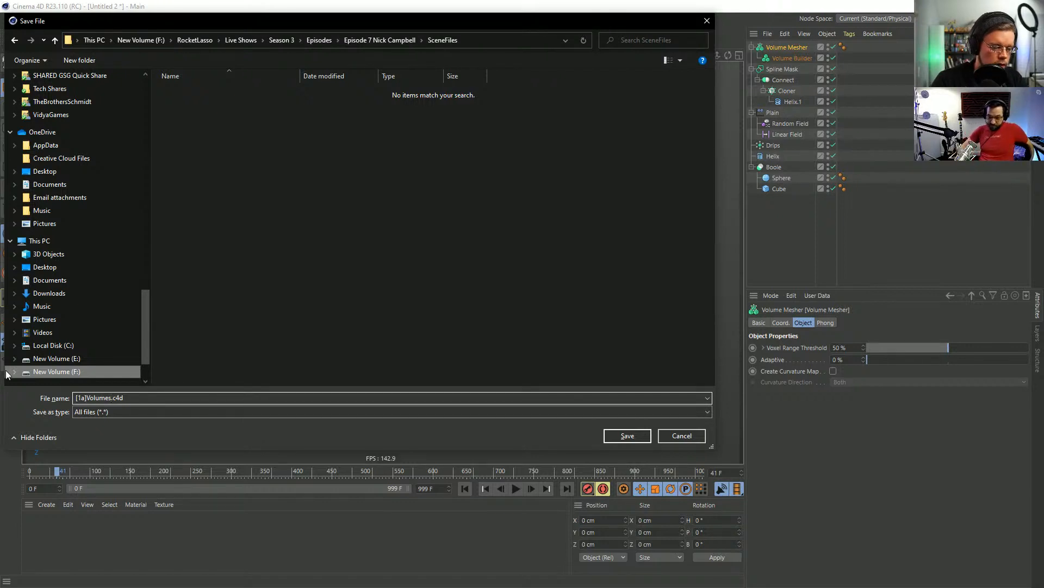
{"action": "type", "text": "[1a]VolumesNegGravity"}
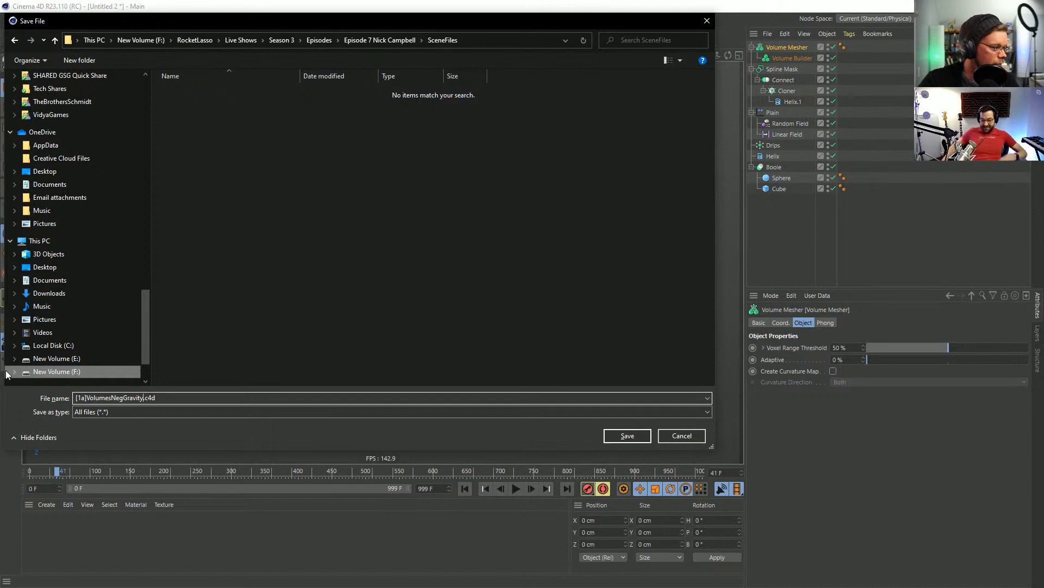
{"action": "key", "text": "Return"}
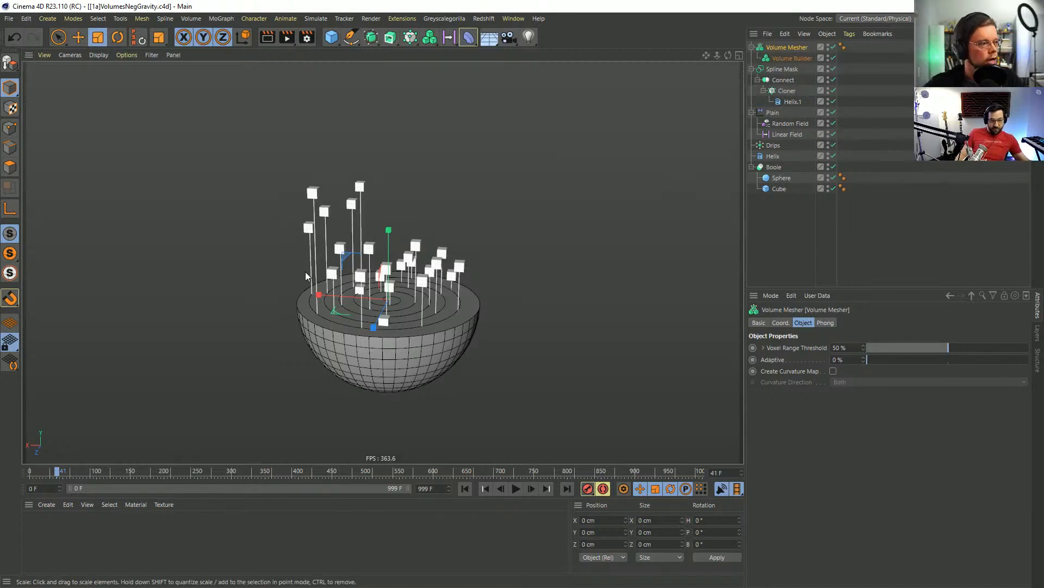
Link the Spline Mask into the Volume Builder's objects and select its entry.
{"action": "left_click_drag", "start_coordinate": [390, 316], "coordinate": [413, 298]}
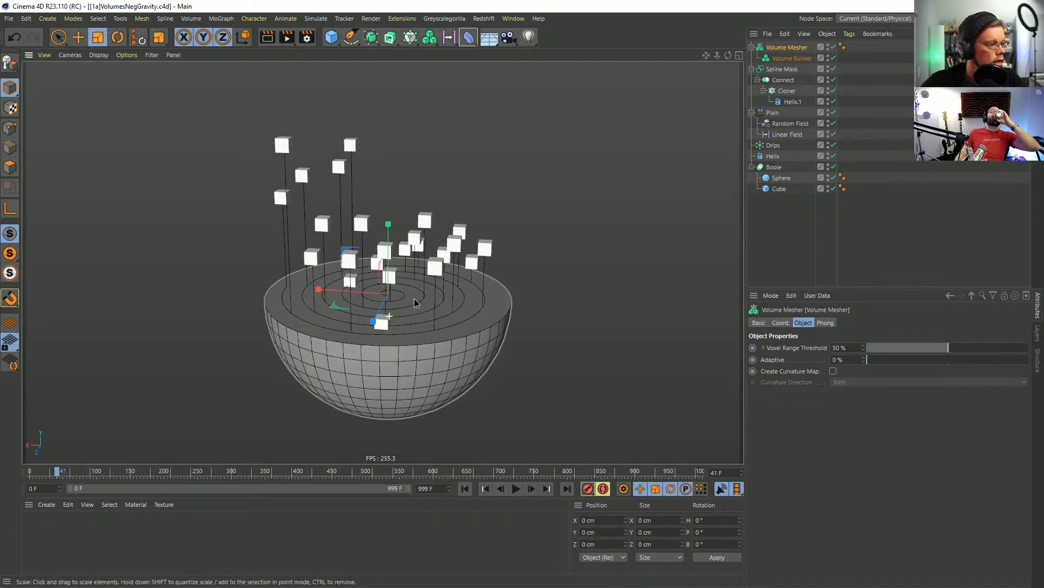
{"action": "left_click", "coordinate": [782, 69]}
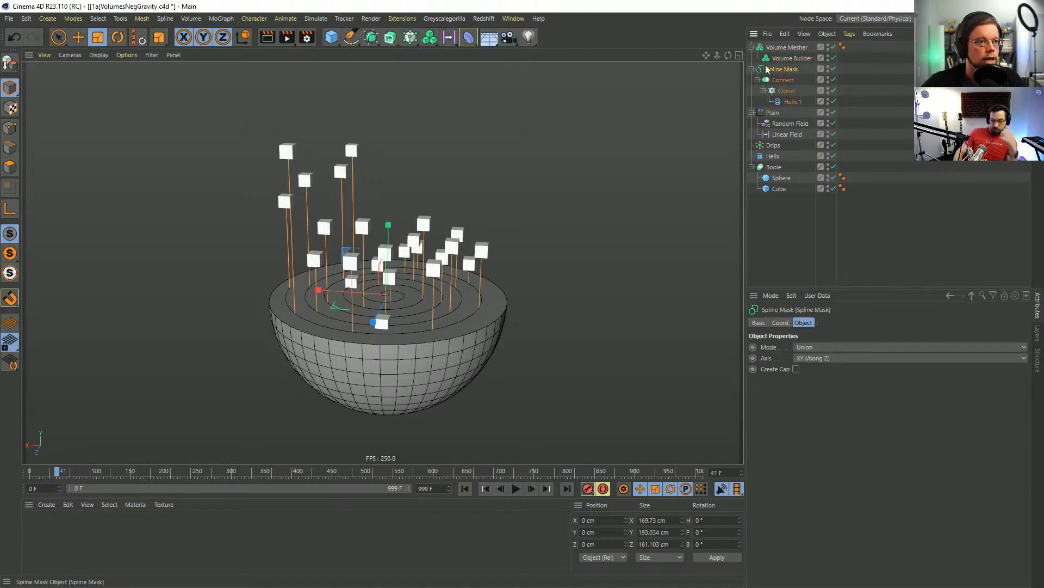
{"action": "left_click", "coordinate": [792, 58]}
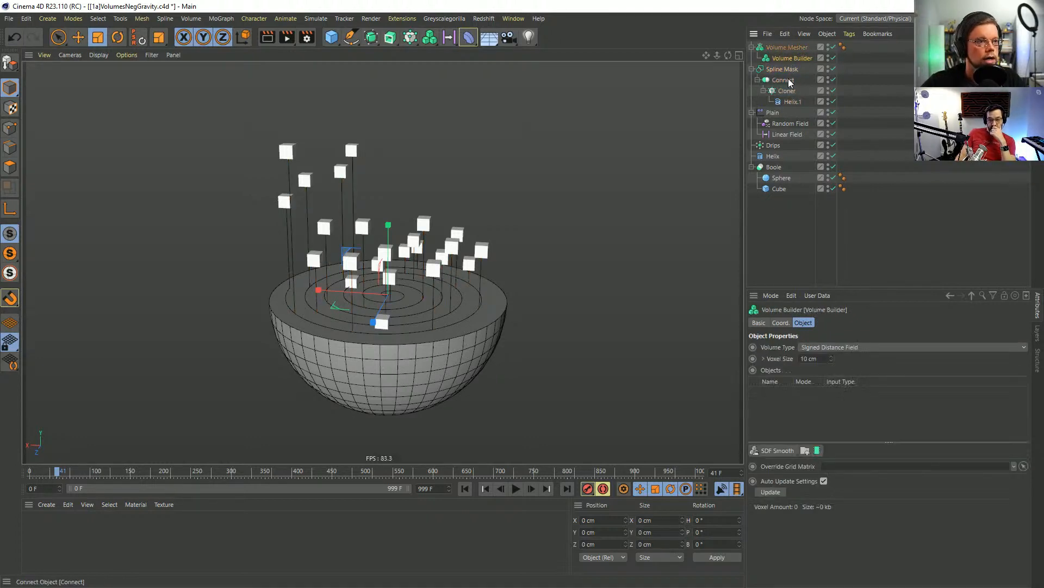
{"action": "left_click_drag", "start_coordinate": [784, 69], "coordinate": [792, 420]}
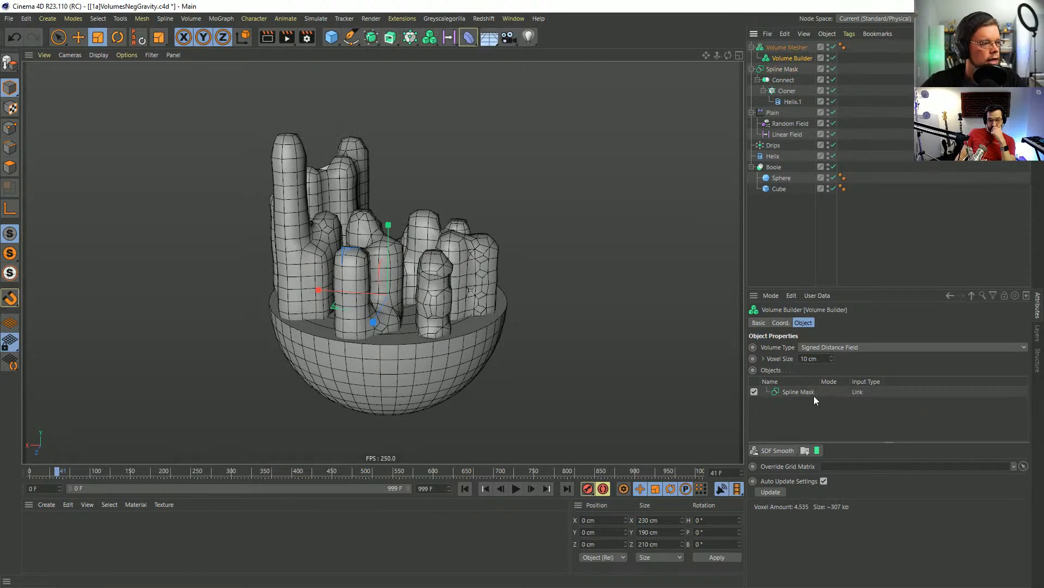
{"action": "left_click", "coordinate": [792, 392]}
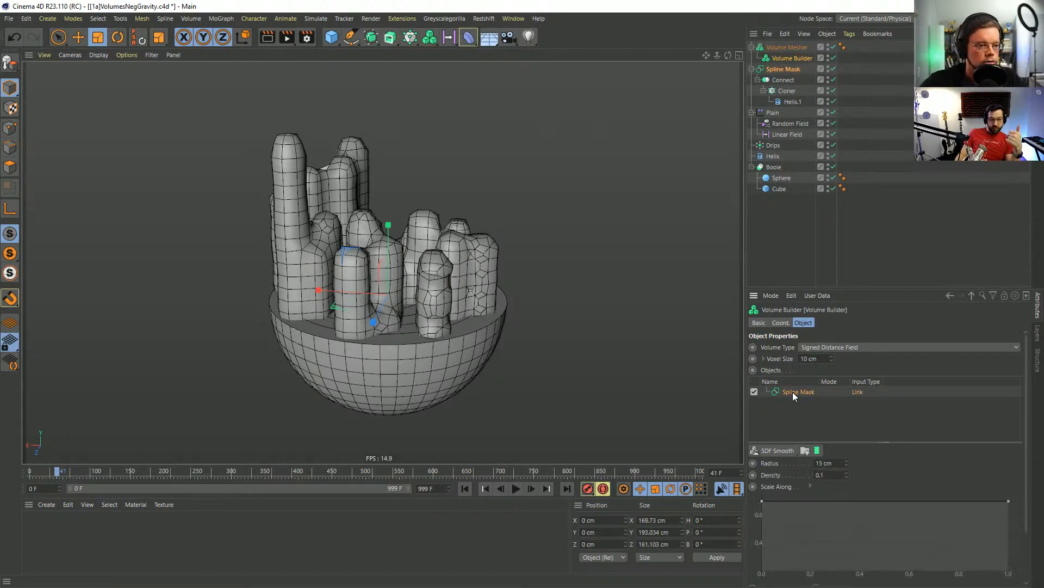
Set the Volume Builder's Voxel Size to 3 cm.
{"action": "left_click_drag", "start_coordinate": [481, 314], "coordinate": [455, 282], "text": "alt"}
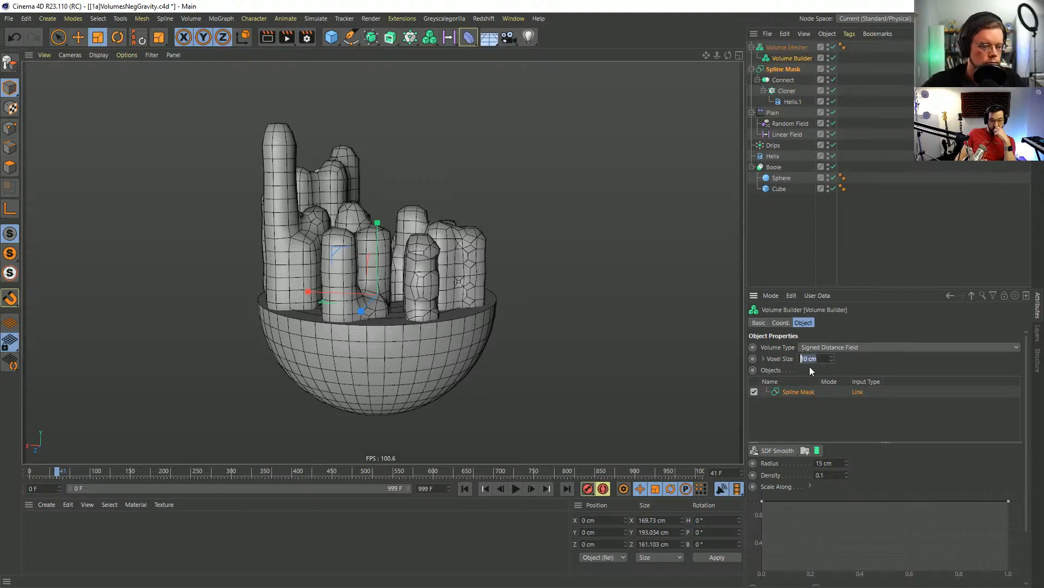
{"action": "type", "text": "3"}
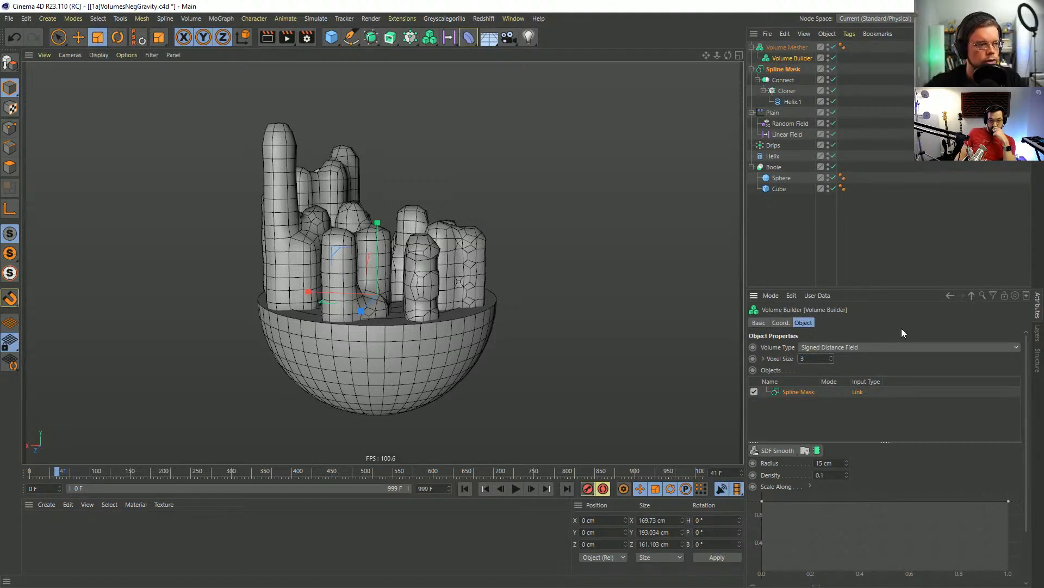
{"action": "key", "text": "Return"}
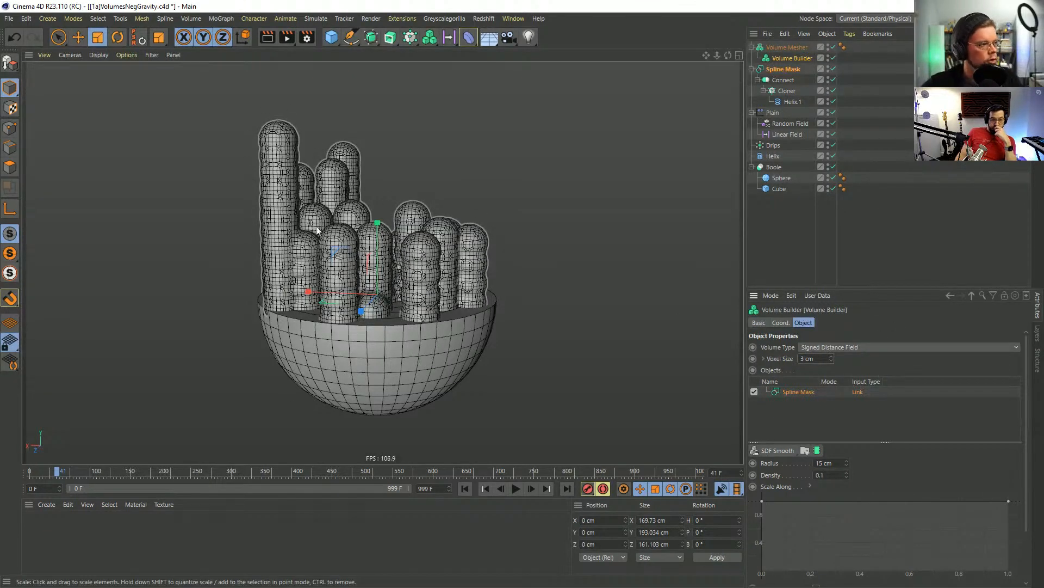
Set the Spline Mask's volume Density to 1 and its Radius to 5 cm.
{"action": "left_click", "coordinate": [825, 463]}
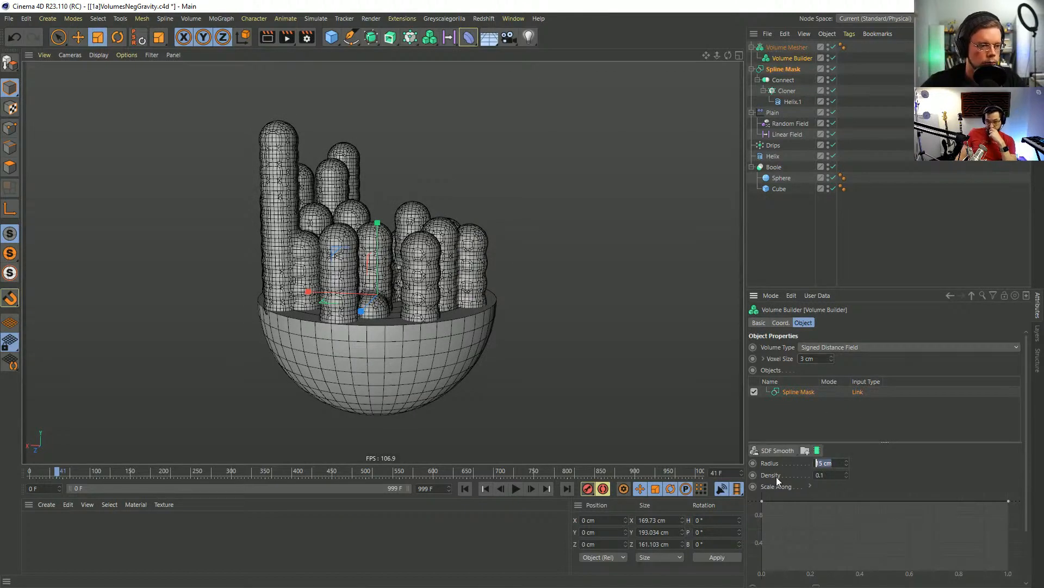
{"action": "left_click", "coordinate": [823, 476]}
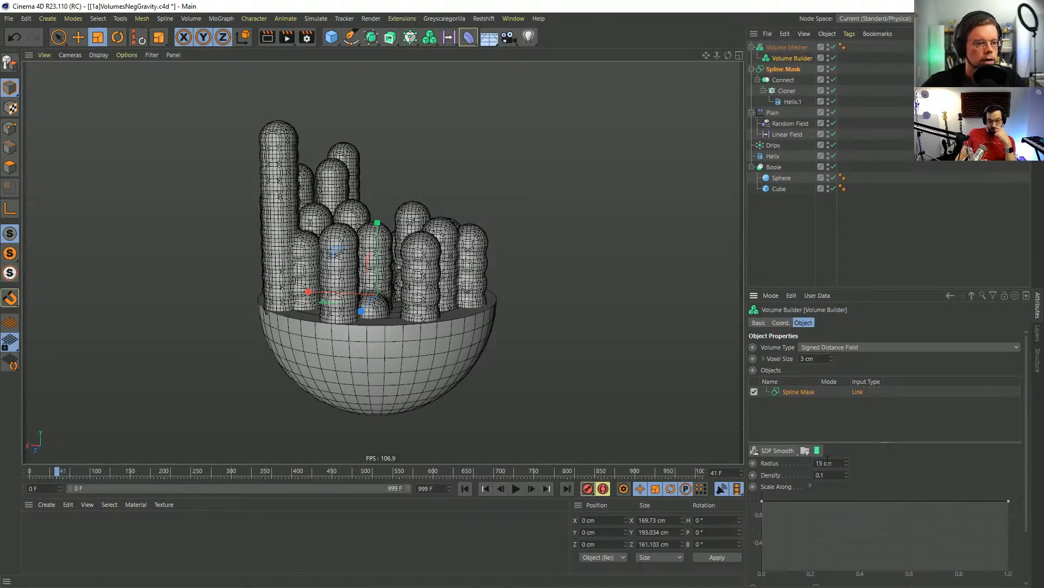
{"action": "key", "text": "Return"}
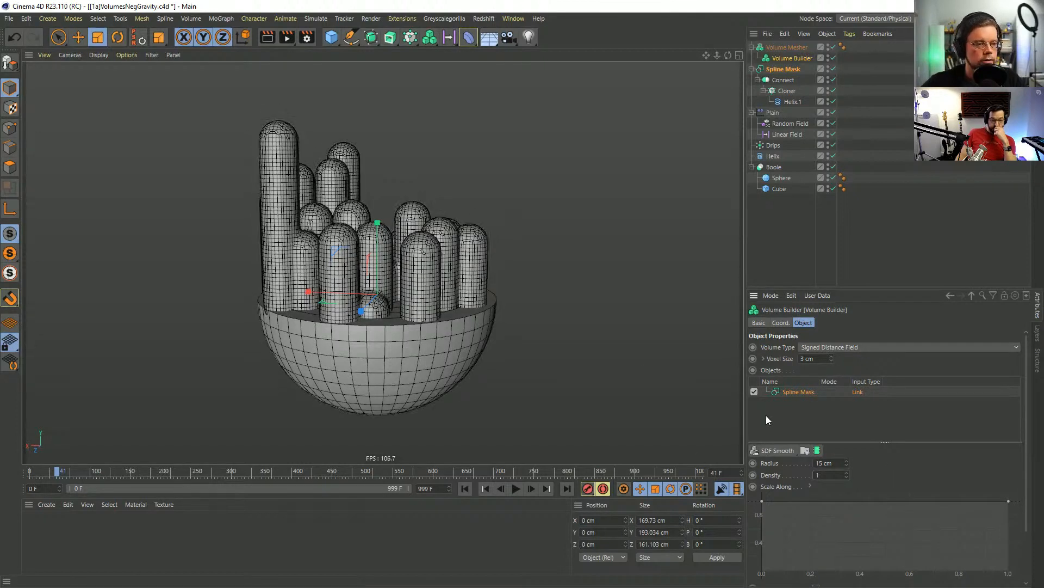
{"action": "left_click", "coordinate": [842, 463]}
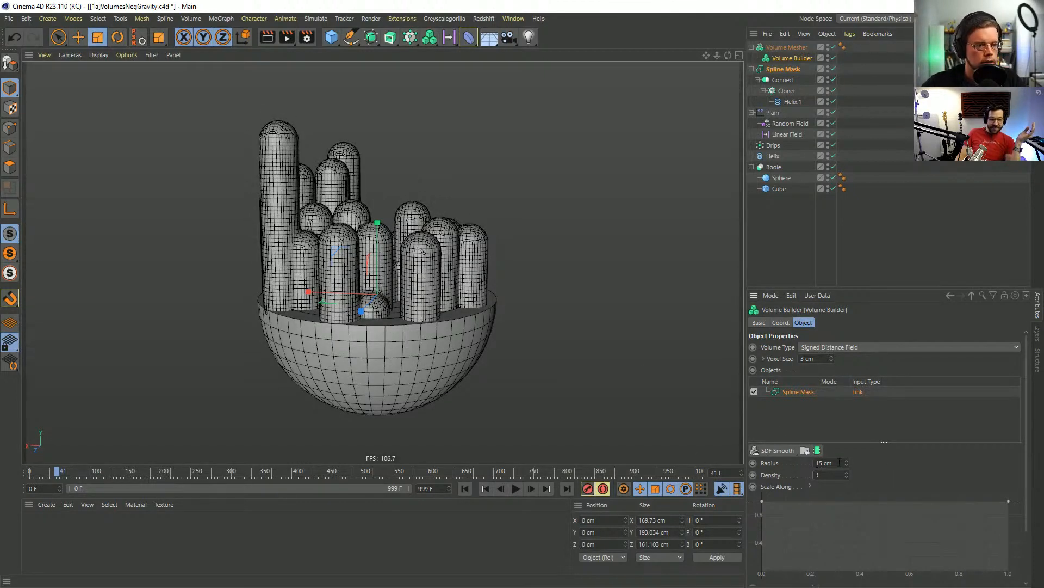
{"action": "type", "text": "5"}
{"action": "key", "text": "Return"}
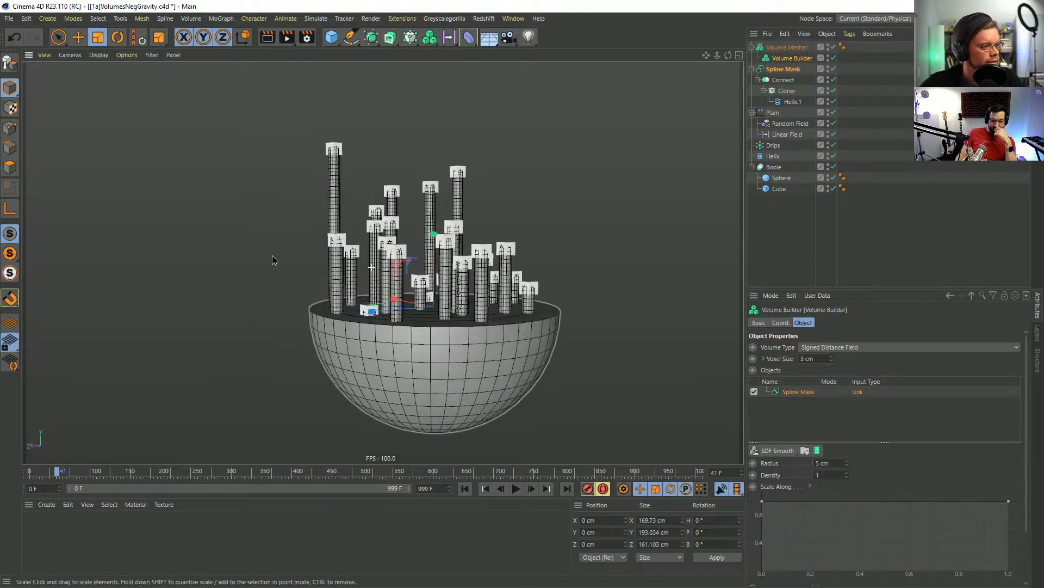
Link the Boole half sphere into the Volume Builder in Union mode and check how it meshes with the strands.
{"action": "left_click_drag", "start_coordinate": [275, 260], "coordinate": [587, 352], "text": "alt"}
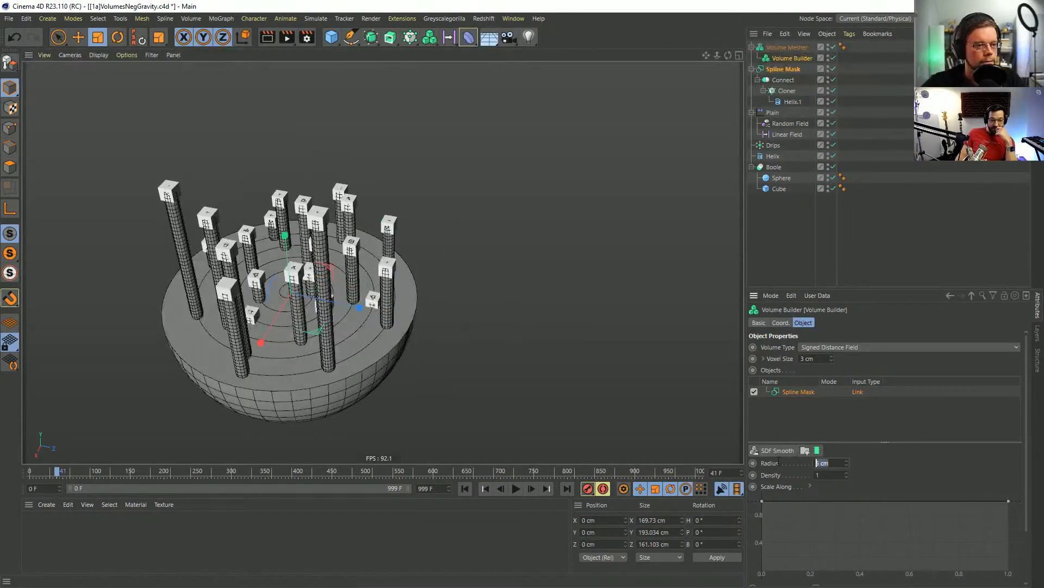
{"action": "left_click_drag", "start_coordinate": [380, 305], "coordinate": [304, 234], "text": "alt"}
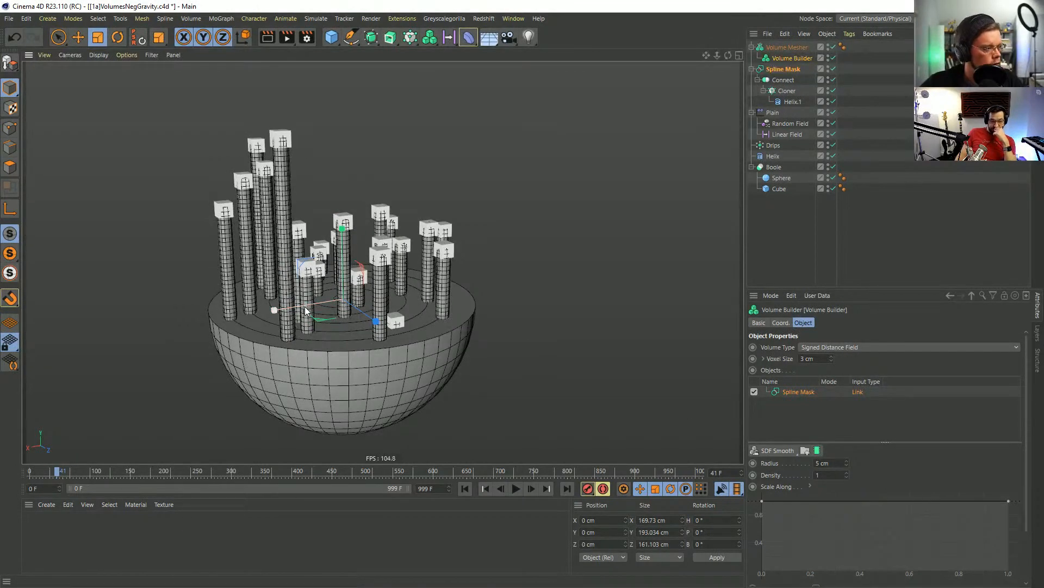
{"action": "left_click_drag", "start_coordinate": [270, 151], "coordinate": [437, 168], "text": "alt"}
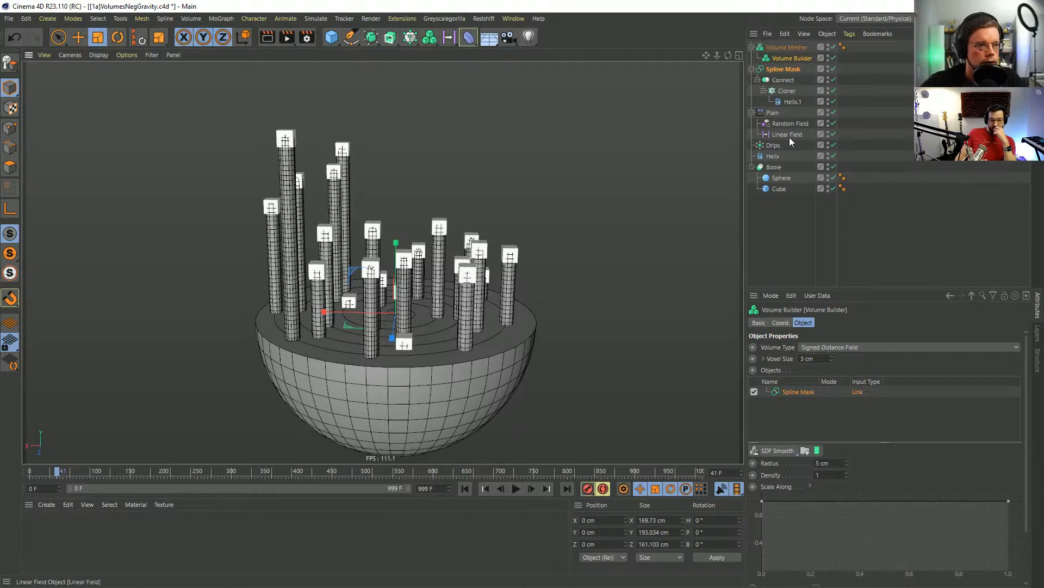
{"action": "left_click_drag", "start_coordinate": [774, 167], "coordinate": [773, 213]}
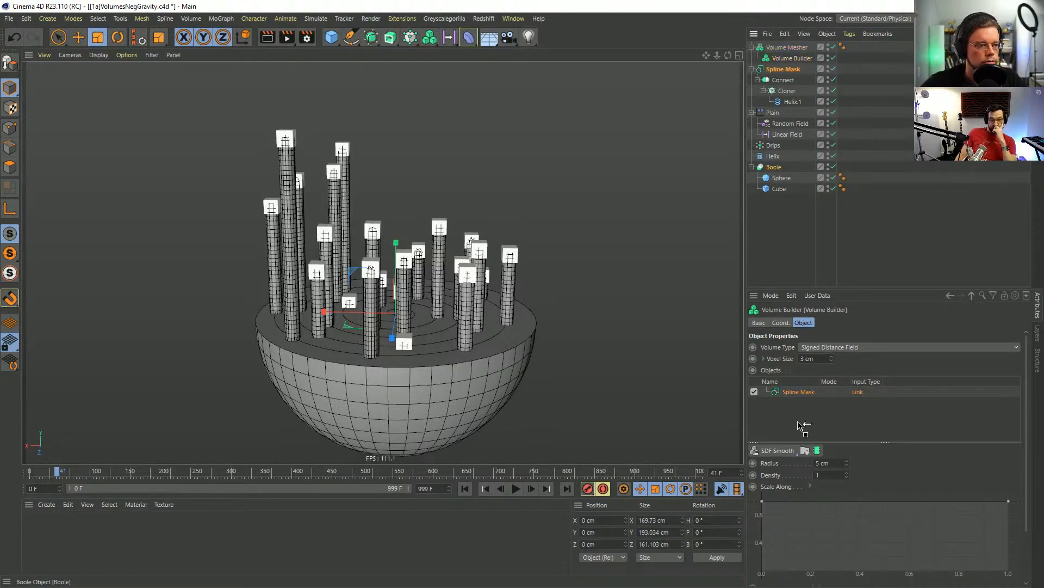
{"action": "left_click_drag", "start_coordinate": [800, 423], "coordinate": [801, 401]}
{"action": "left_click", "coordinate": [794, 393]}
{"action": "left_click", "coordinate": [787, 402]}
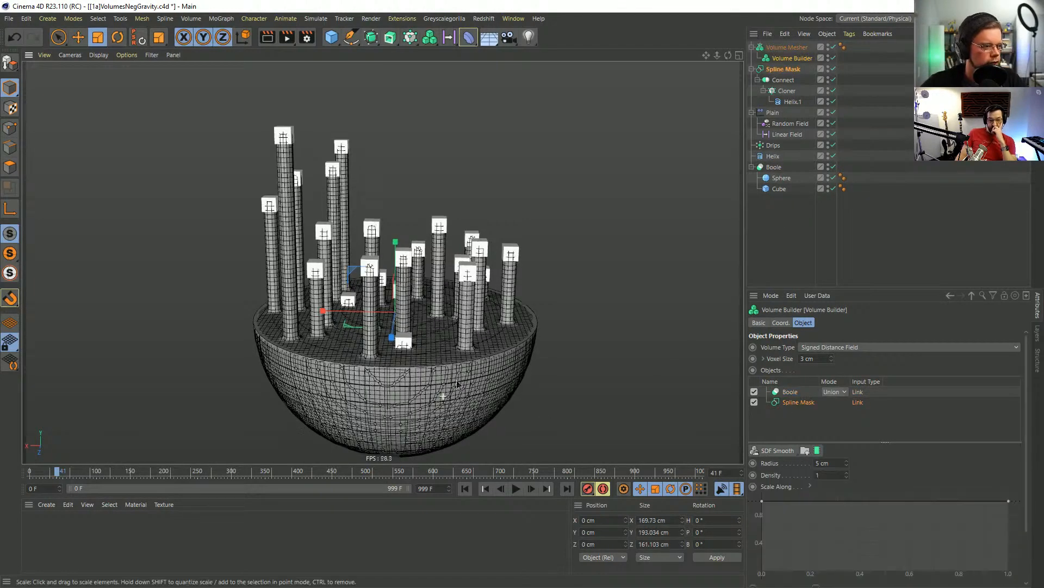
{"action": "scroll", "coordinate": [455, 377], "scroll_direction": "up", "scroll_amount": 4}
{"action": "left_click_drag", "start_coordinate": [459, 370], "coordinate": [422, 289], "text": "alt"}
{"action": "scroll", "coordinate": [476, 367], "scroll_direction": "down", "scroll_amount": 4}
{"action": "left_click_drag", "start_coordinate": [542, 319], "coordinate": [518, 317], "text": "alt"}
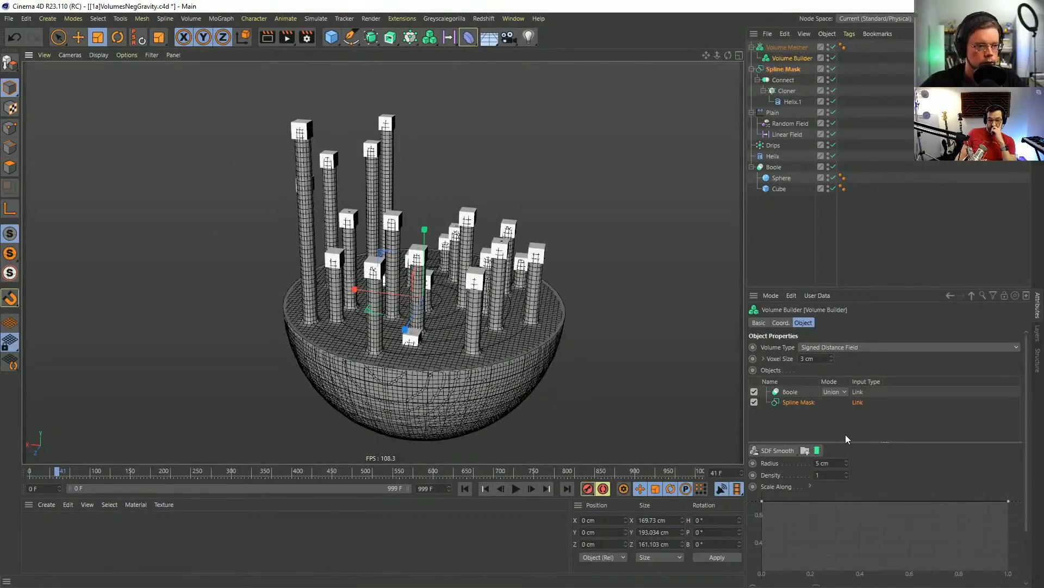
Link the Drips matrix into the Volume Builder in Union mode with a Radius of 10.5 cm, and save the scene.
{"action": "left_click_drag", "start_coordinate": [773, 146], "coordinate": [790, 393]}
{"action": "left_click", "coordinate": [789, 393]}
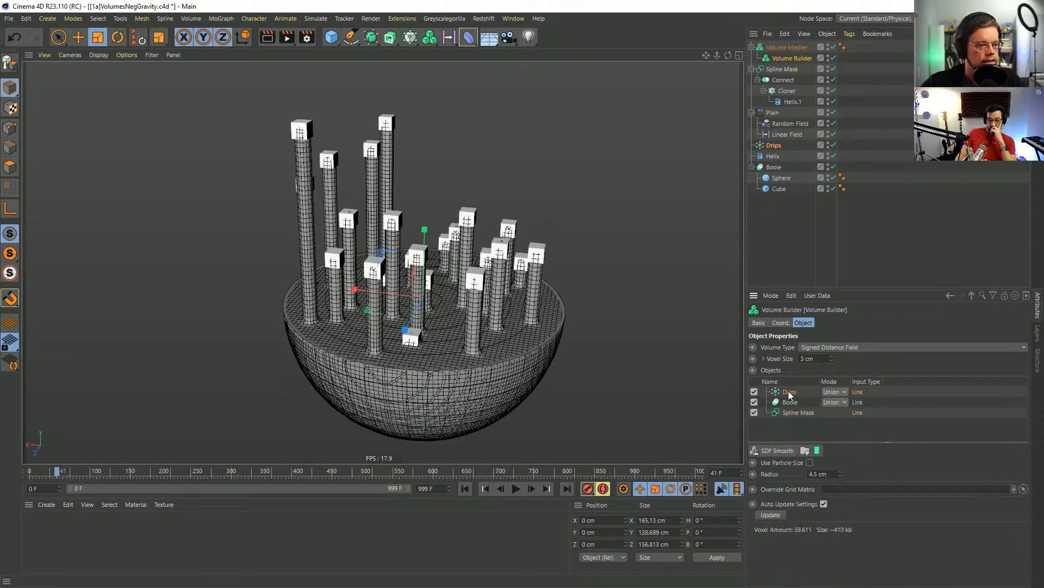
{"action": "left_click_drag", "start_coordinate": [841, 477], "coordinate": [850, 474]}
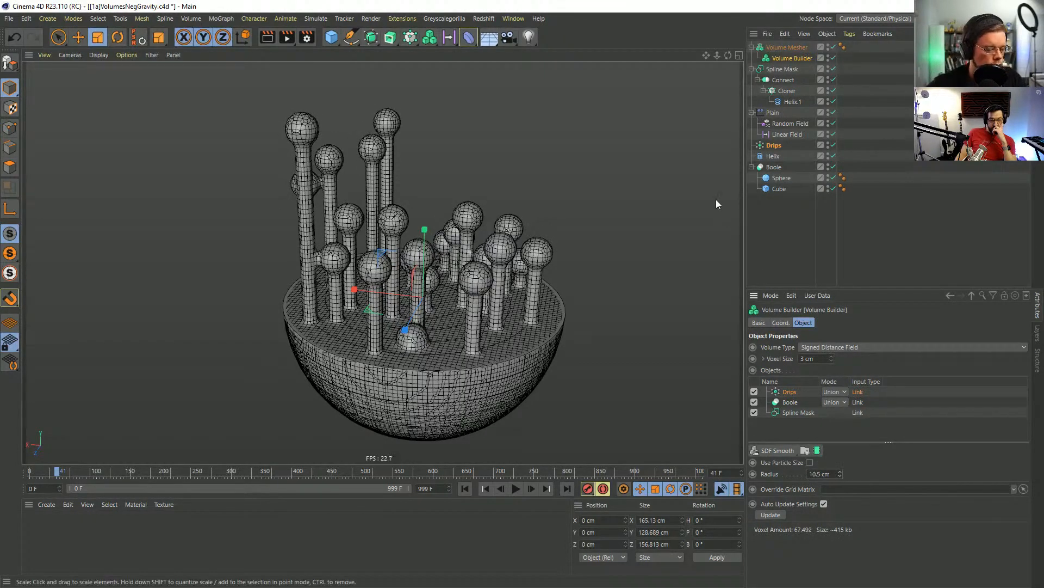
{"action": "key", "text": "ctrl+s"}
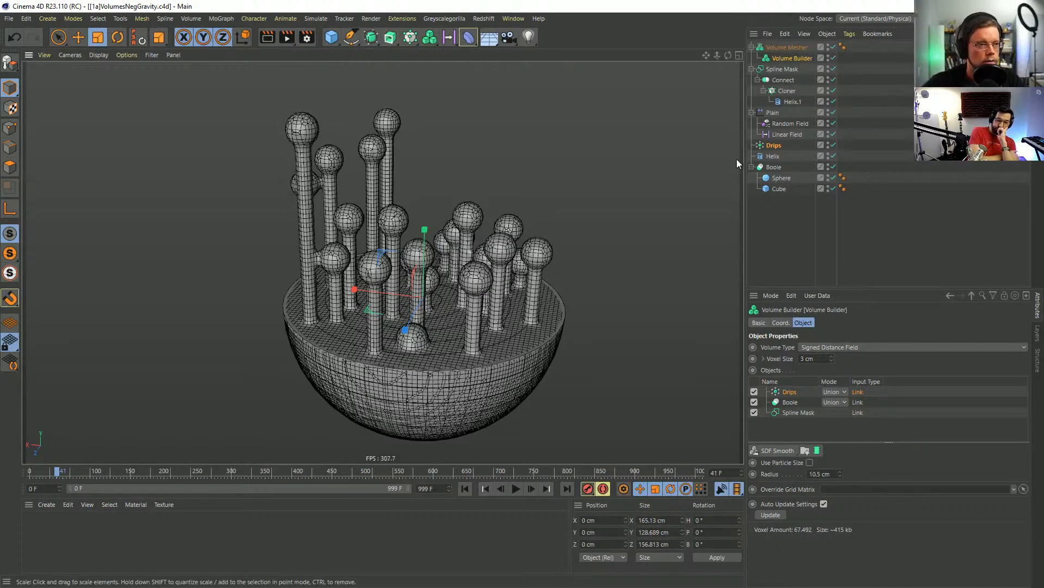
Add a Random effector and place it as a child of the Drips matrix.
{"action": "left_click", "coordinate": [408, 38]}
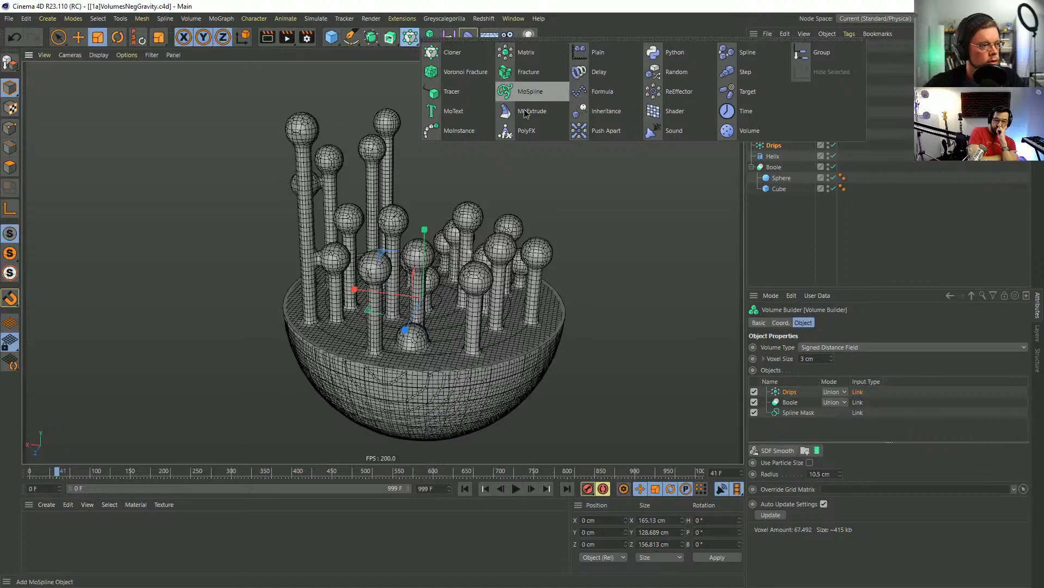
{"action": "left_click", "coordinate": [663, 75]}
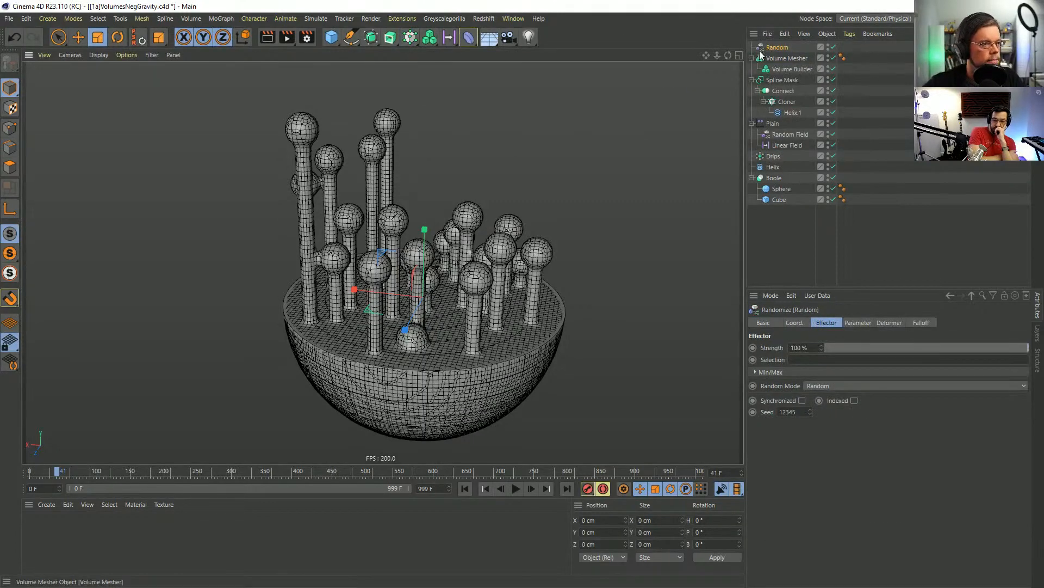
{"action": "left_click_drag", "start_coordinate": [777, 48], "coordinate": [776, 158]}
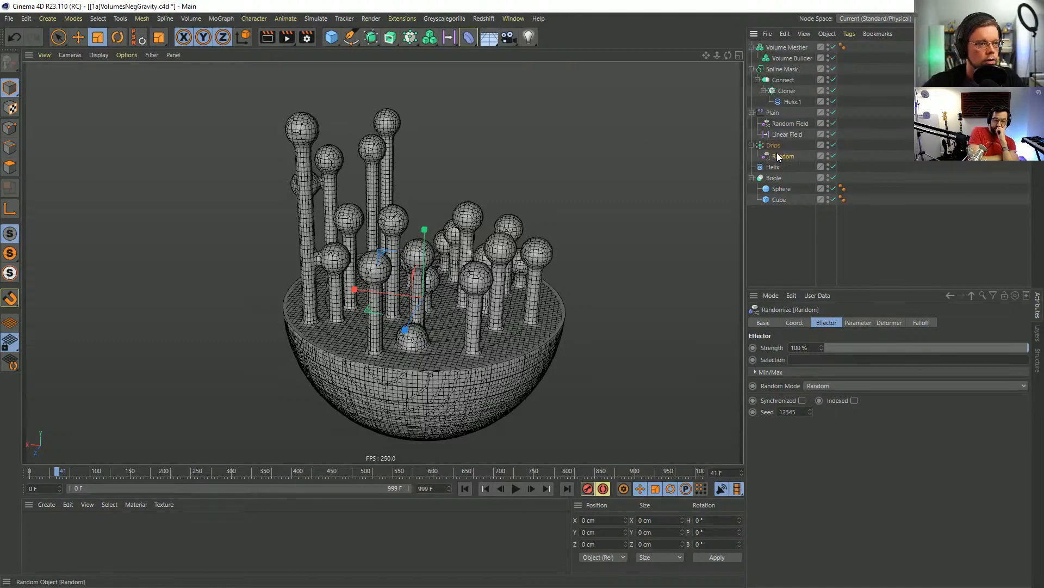
Make the Random effector vary only the scale, uniformly, with a Scale value of 0.91.
{"action": "left_click", "coordinate": [857, 323]}
{"action": "left_click", "coordinate": [792, 368]}
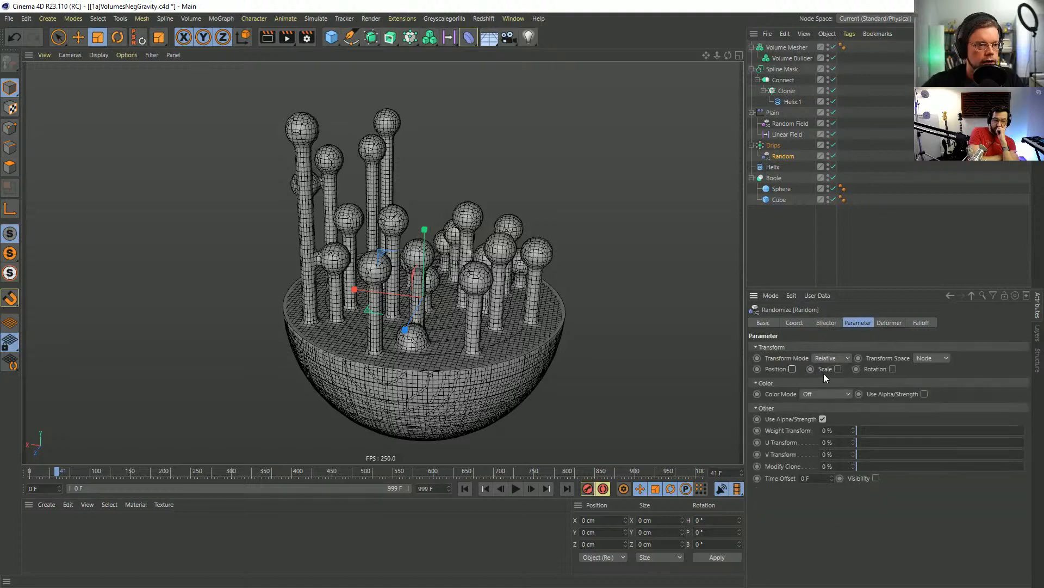
{"action": "left_click", "coordinate": [838, 368]}
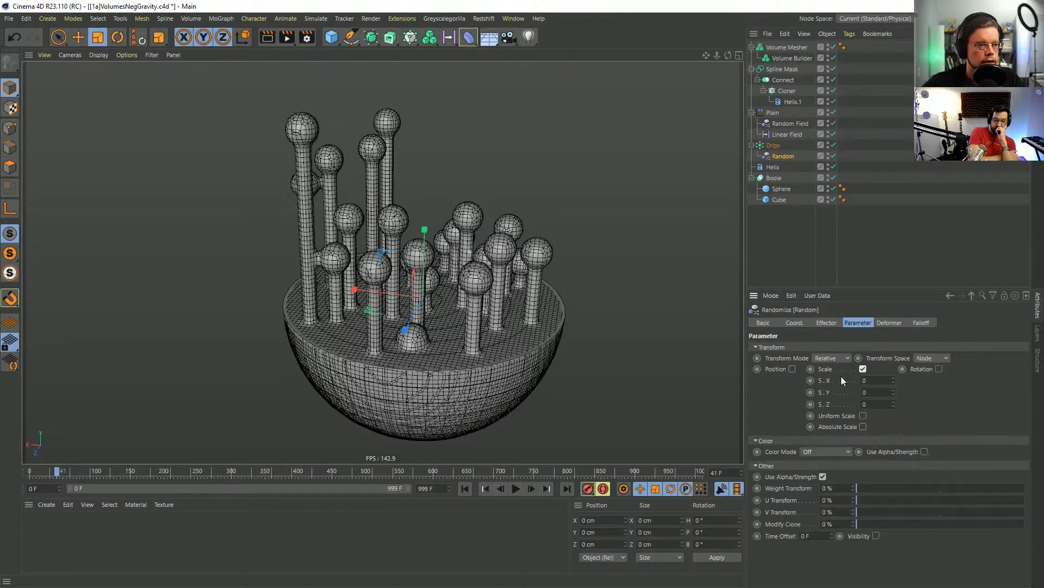
{"action": "left_click", "coordinate": [863, 415]}
{"action": "left_click_drag", "start_coordinate": [893, 380], "coordinate": [893, 377]}
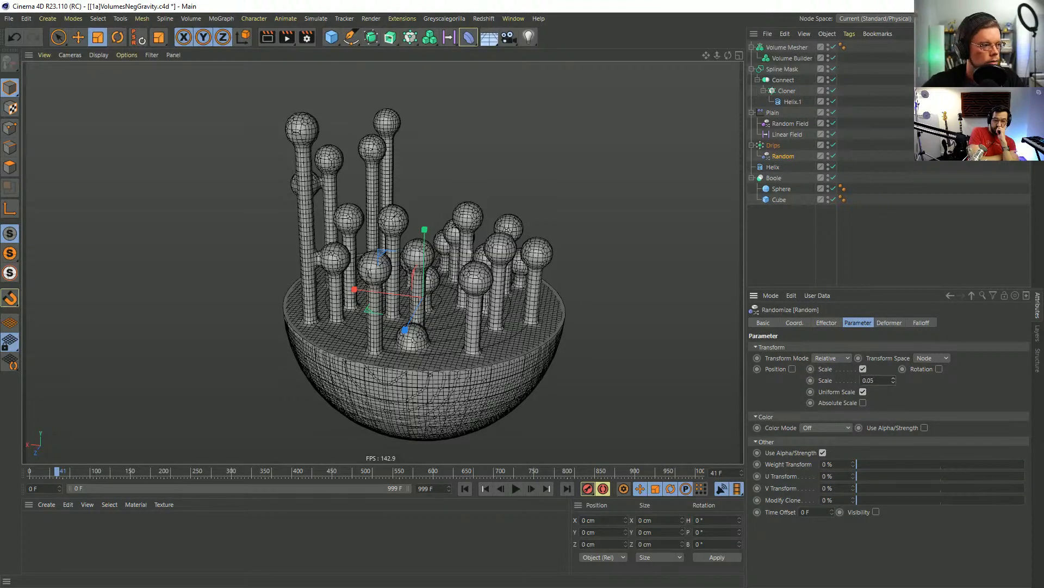
Assign the Random effector to the Drips matrix's effector list and reopen the effector's settings.
{"action": "left_click", "coordinate": [769, 144]}
{"action": "left_click", "coordinate": [879, 322]}
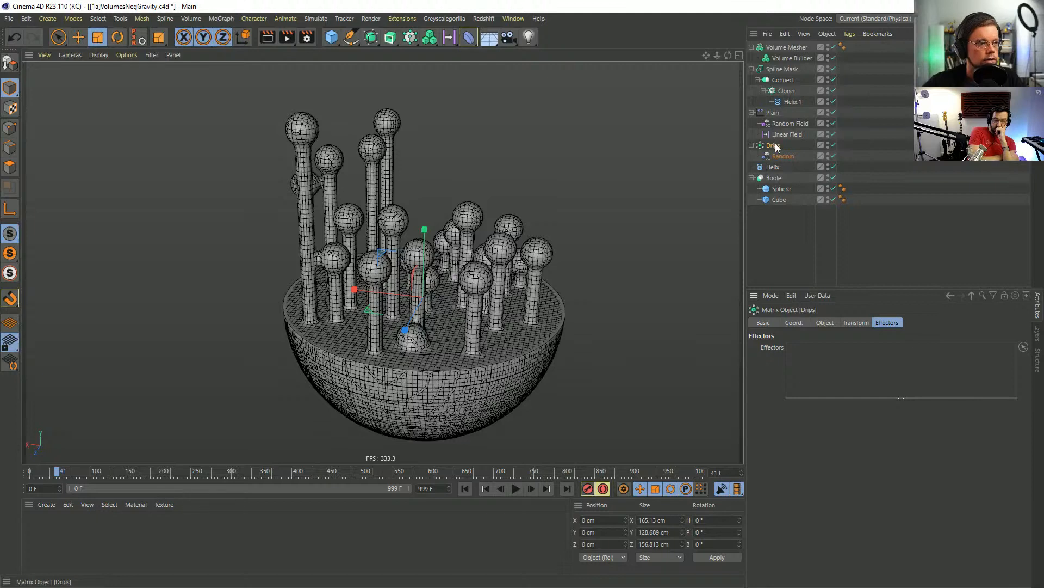
{"action": "left_click_drag", "start_coordinate": [784, 156], "coordinate": [808, 369]}
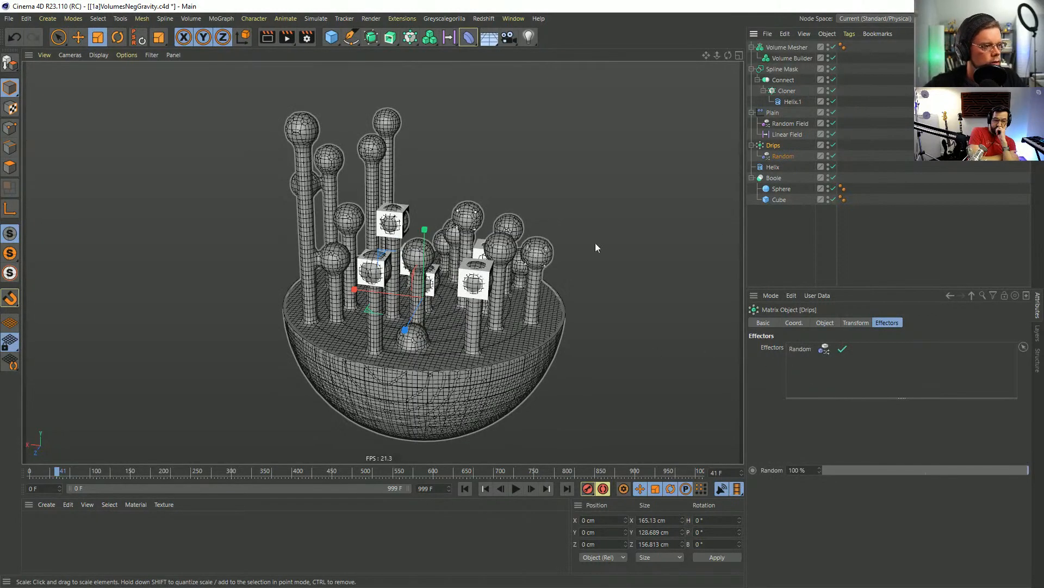
{"action": "left_click", "coordinate": [828, 145]}
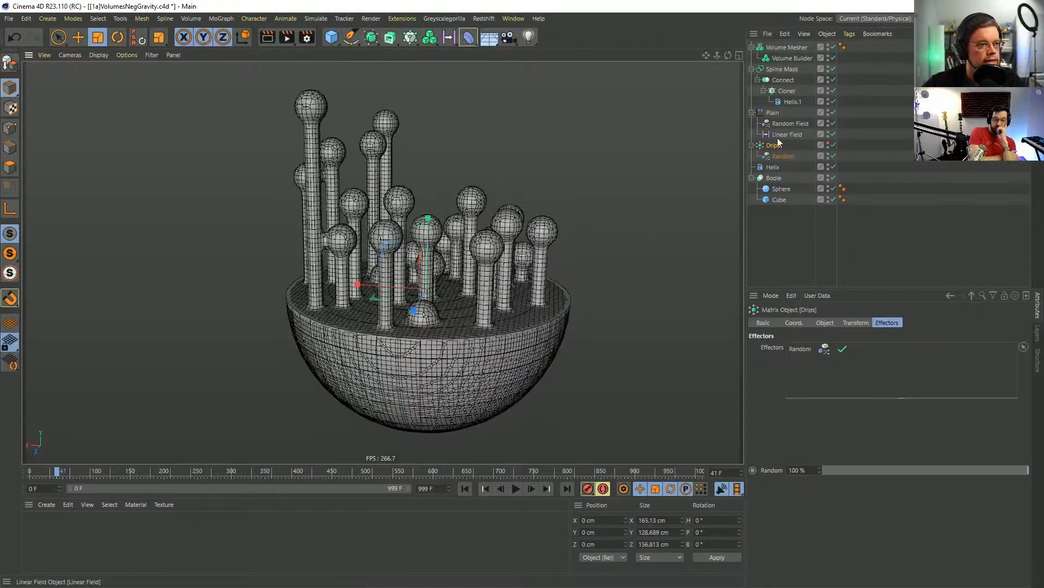
{"action": "double_click", "coordinate": [800, 349]}
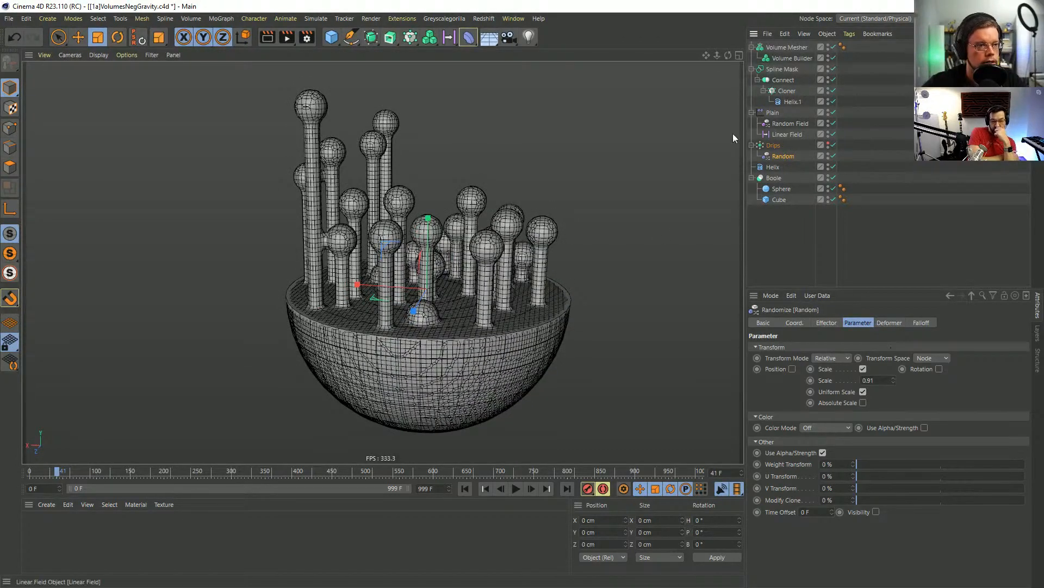
Make the Drips input in the Volume Builder use the particle size.
{"action": "left_click", "coordinate": [782, 48]}
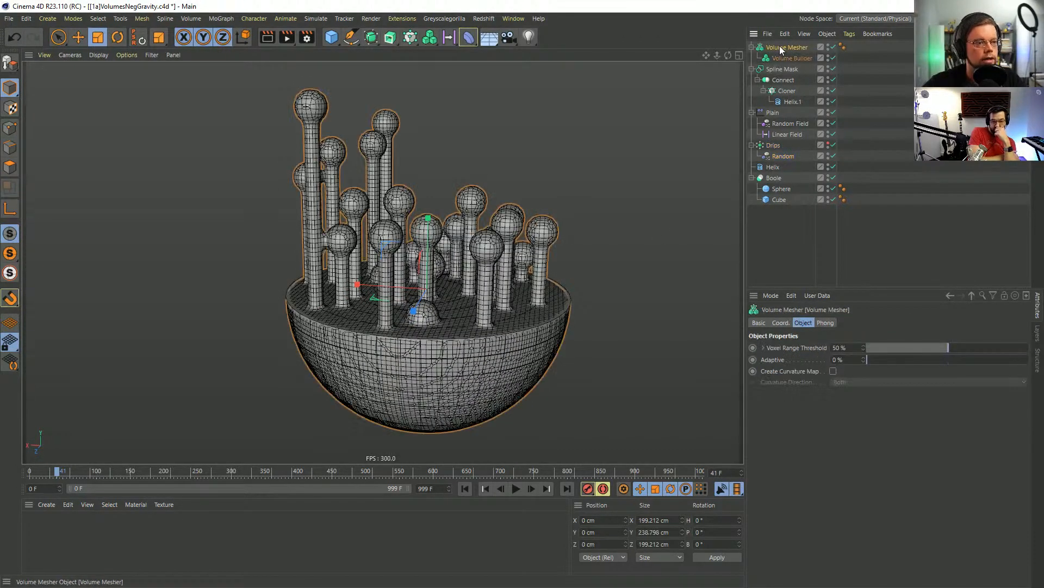
{"action": "left_click", "coordinate": [786, 60]}
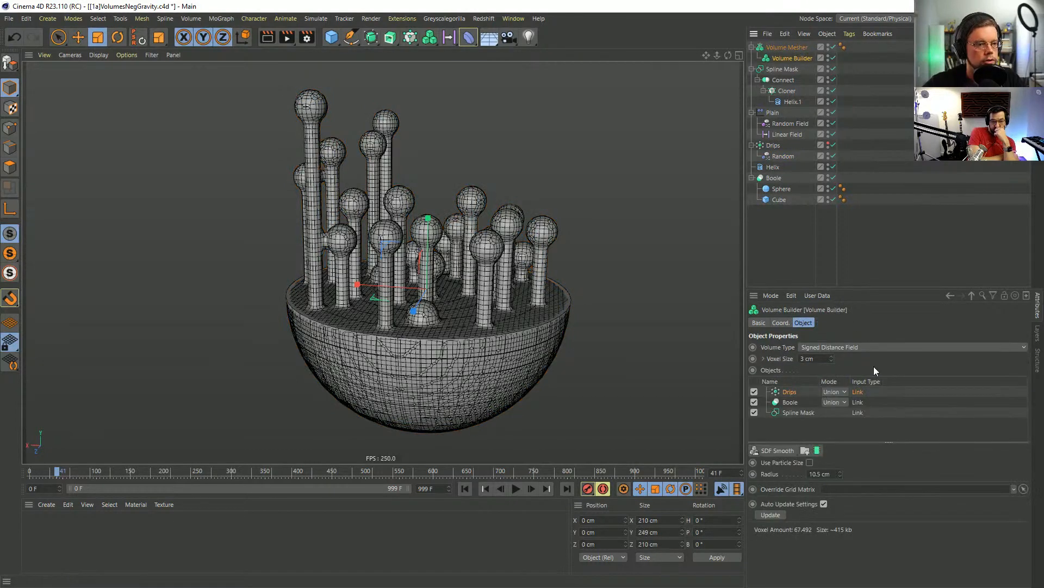
{"action": "left_click", "coordinate": [810, 463]}
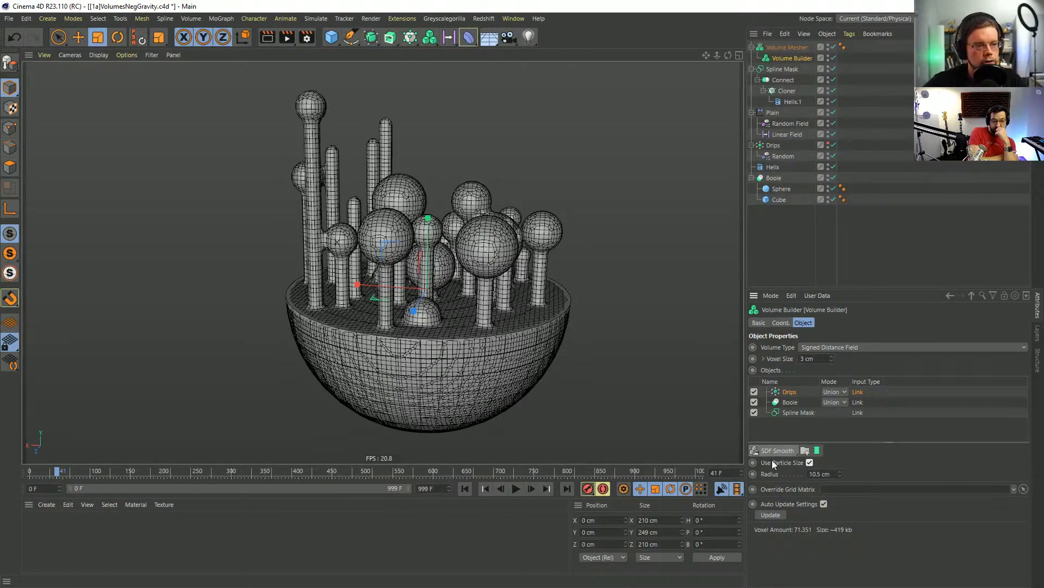
Reduce the Random effector's uniform Scale to 0.09 and check the drip sizes around the model.
{"action": "left_click", "coordinate": [782, 156]}
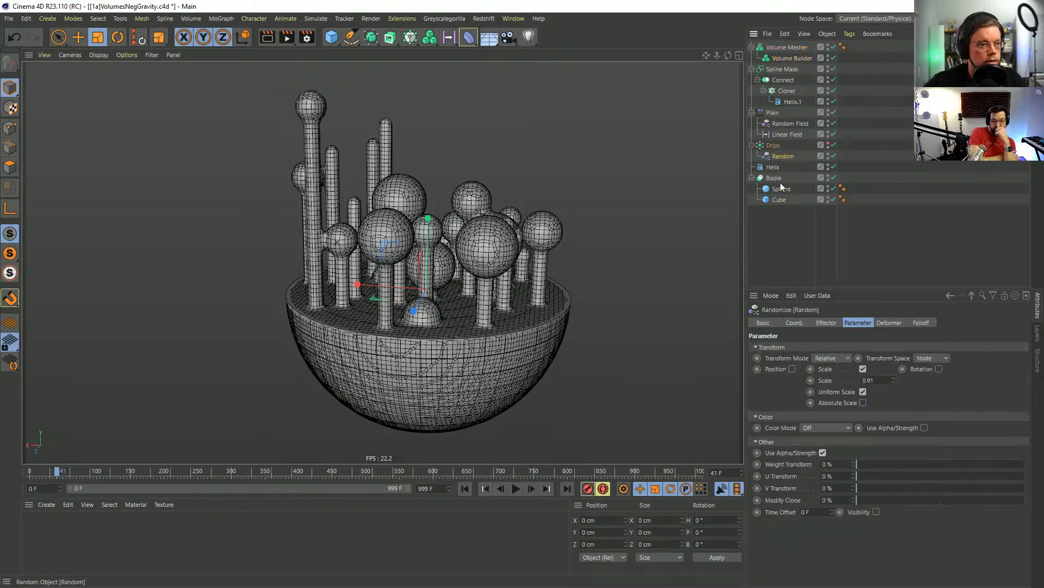
{"action": "mouse_move", "coordinate": [893, 380]}
{"action": "left_mouse_down"}
{"action": "mouse_move", "coordinate": [859, 381]}
{"action": "mouse_move", "coordinate": [875, 381]}
{"action": "left_mouse_up"}
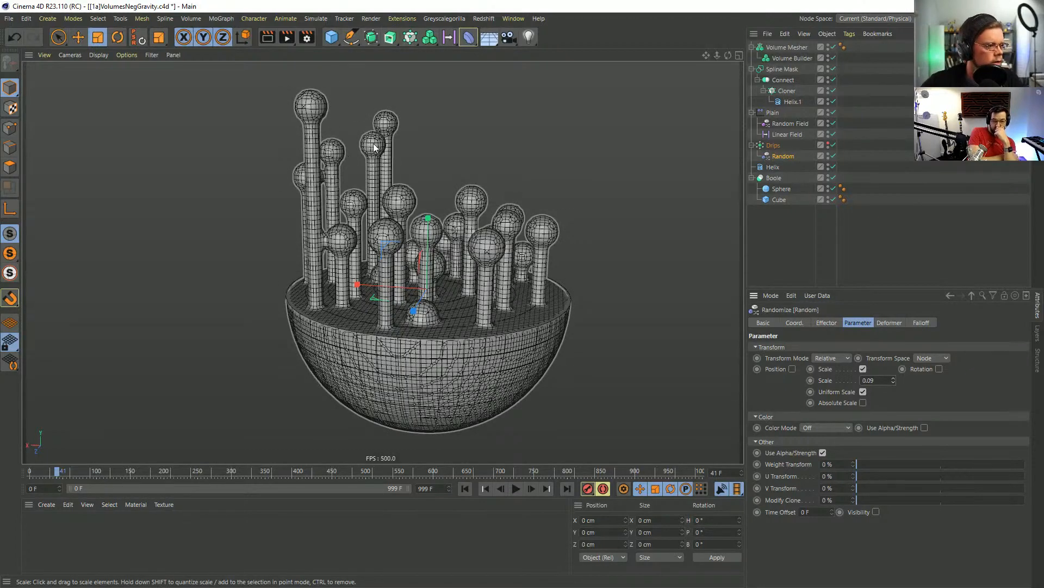
{"action": "left_click_drag", "start_coordinate": [418, 222], "coordinate": [468, 234], "text": "alt"}
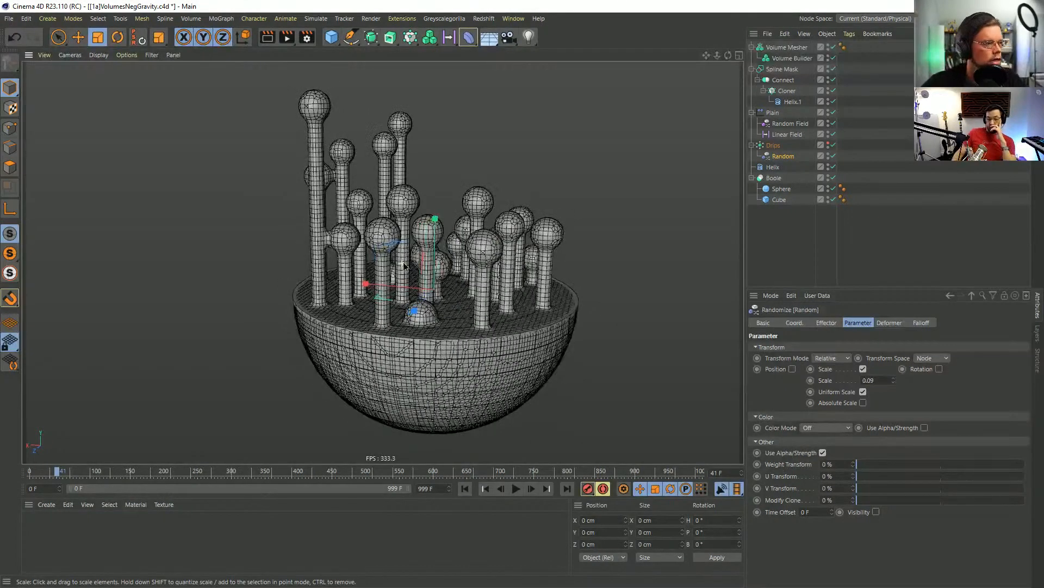
{"action": "left_click_drag", "start_coordinate": [392, 126], "coordinate": [342, 129], "text": "alt"}
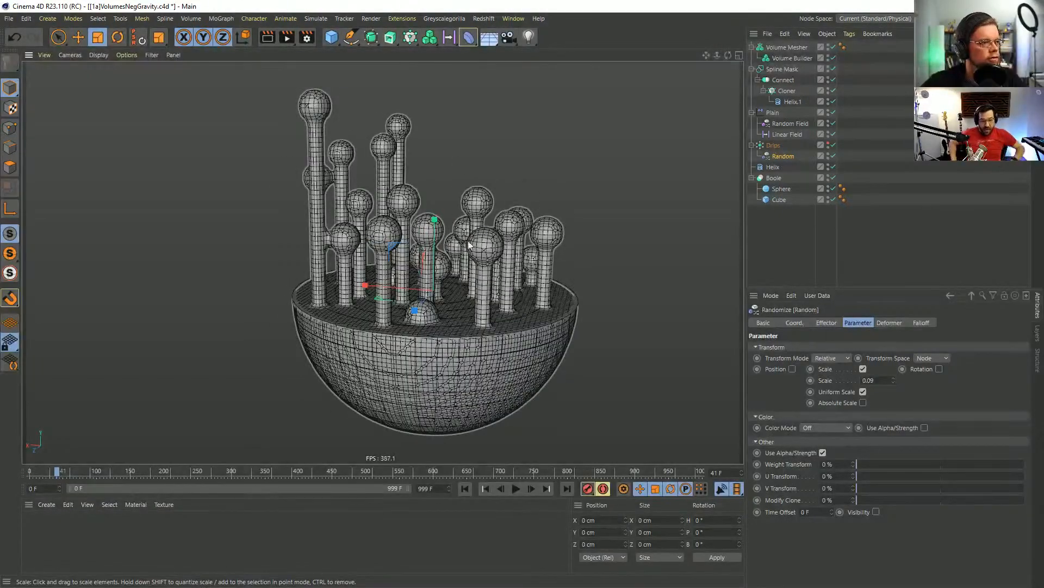
{"action": "left_click_drag", "start_coordinate": [393, 154], "coordinate": [429, 232], "text": "alt"}
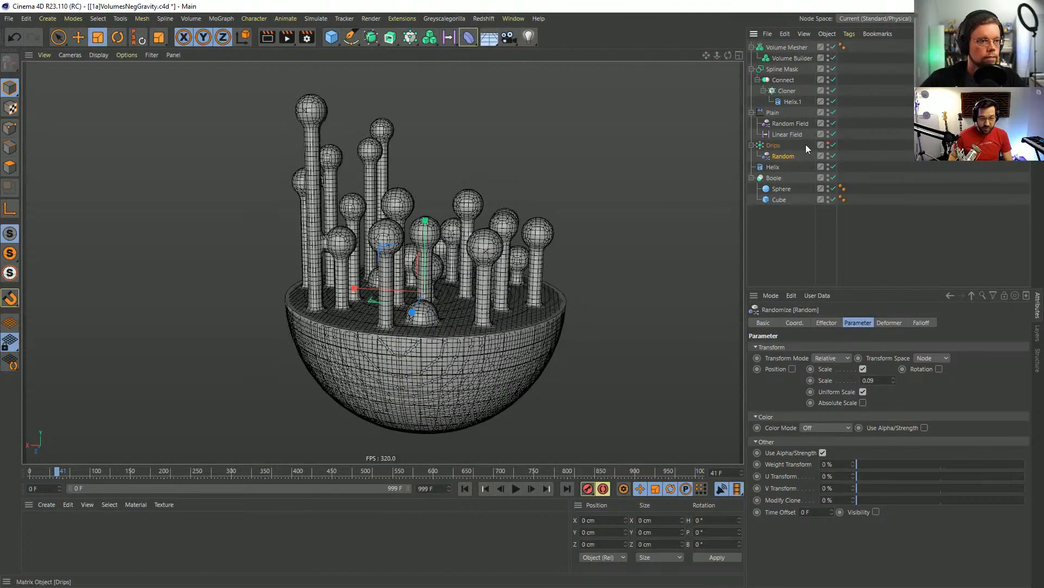
Try a transform scale of 2 on X, Y and Z for the Drips matrix, and undo it.
{"action": "left_click", "coordinate": [768, 144]}
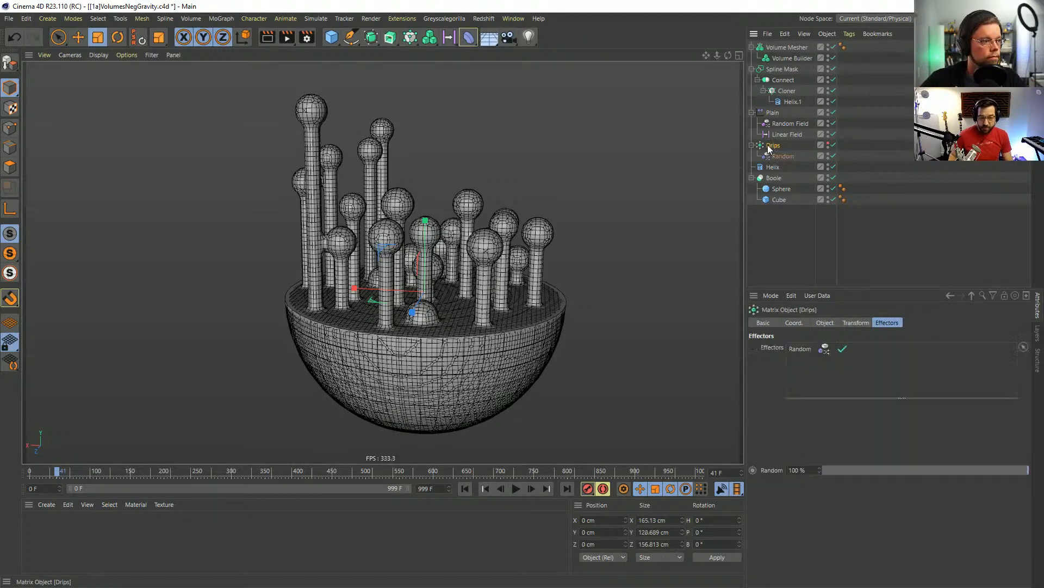
{"action": "left_click", "coordinate": [856, 323]}
{"action": "left_click", "coordinate": [826, 323]}
{"action": "left_click", "coordinate": [857, 323]}
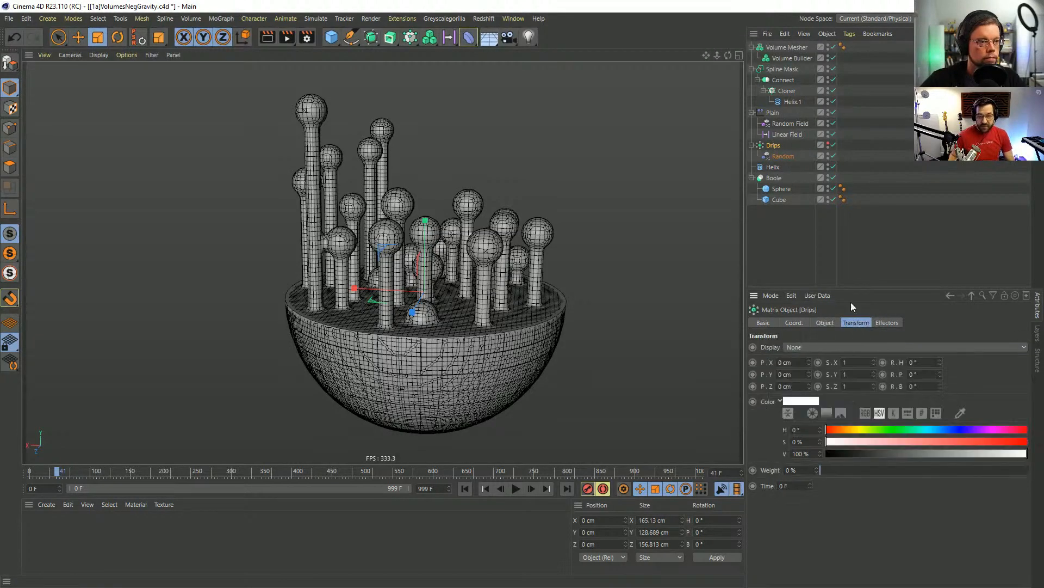
{"action": "key", "text": "Tab"}
{"action": "type", "text": "2"}
{"action": "key", "text": "Tab"}
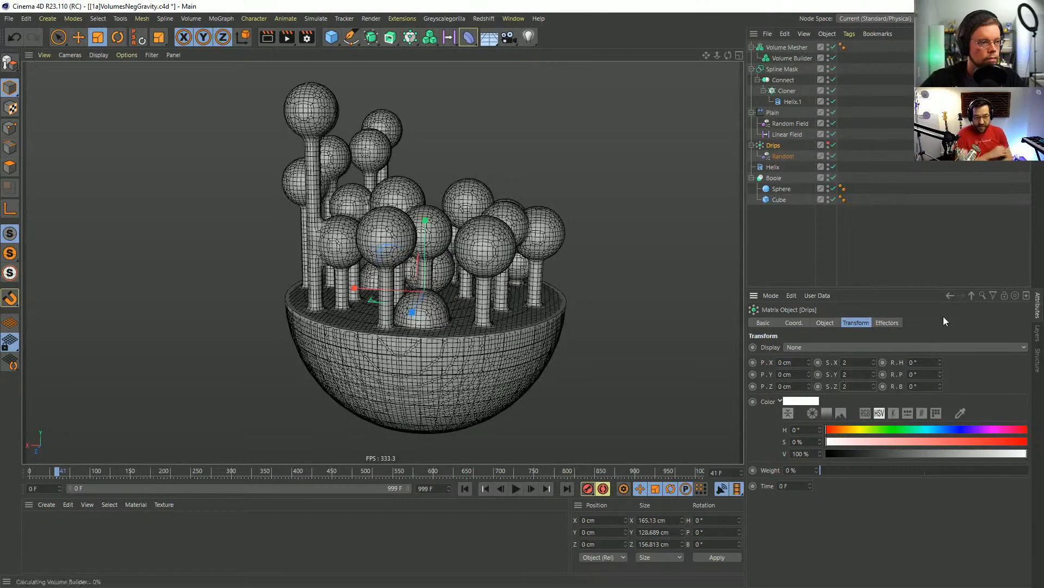
{"action": "key", "text": "ctrl+z"}
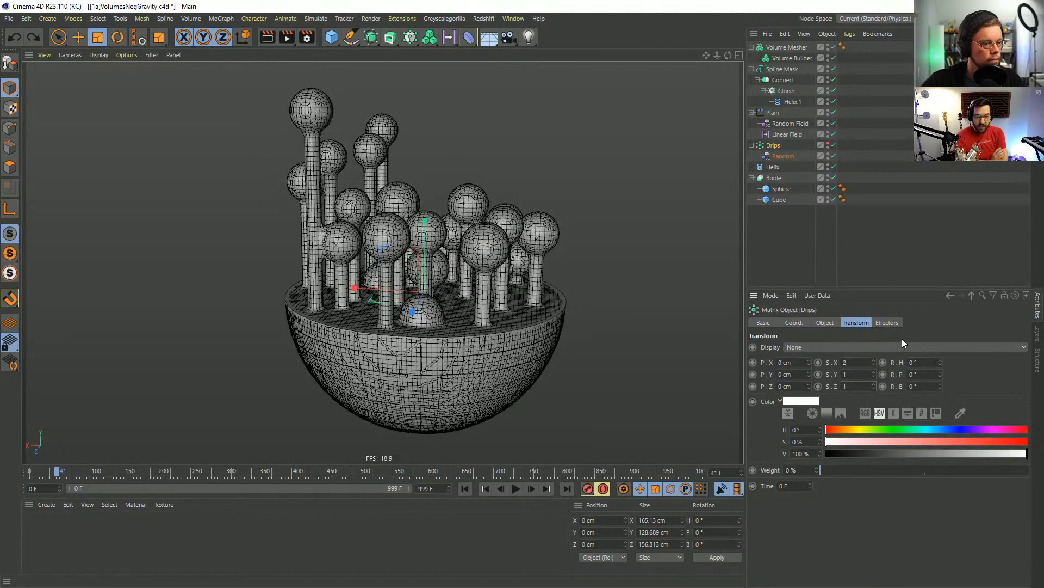
{"action": "key", "text": "ctrl+z"}
Switch to the browser to study the chocolate reference image, and return to Cinema 4D to compare the strands and drips from several angles.
{"action": "mouse_move", "coordinate": [446, 244]}
{"action": "left_mouse_down", "text": "alt"}
{"action": "mouse_move", "coordinate": [435, 195]}
{"action": "mouse_move", "coordinate": [418, 263]}
{"action": "mouse_move", "coordinate": [426, 249]}
{"action": "left_mouse_up", "text": "alt"}
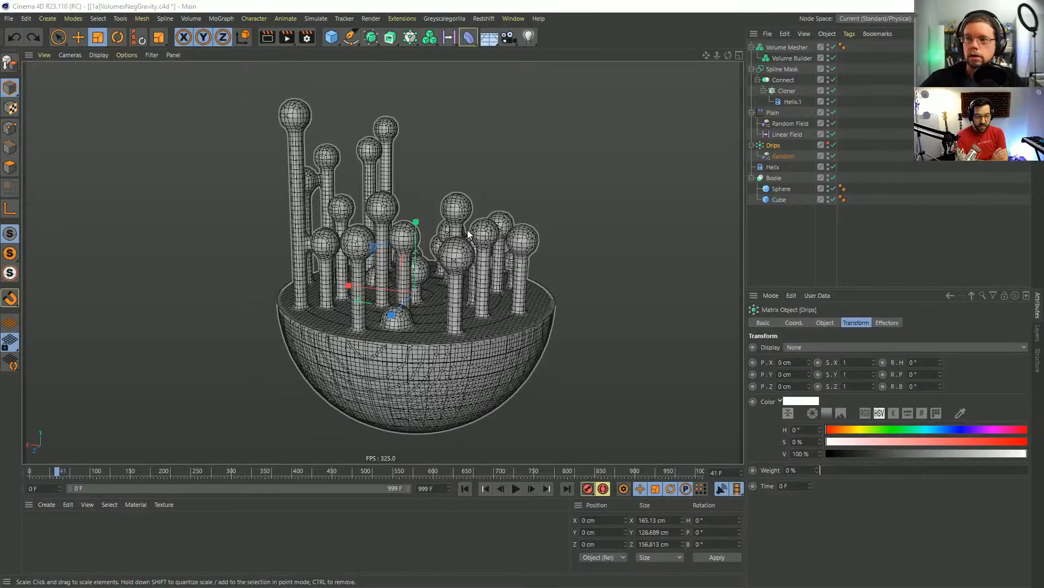
{"action": "key", "text": "alt+Tab"}
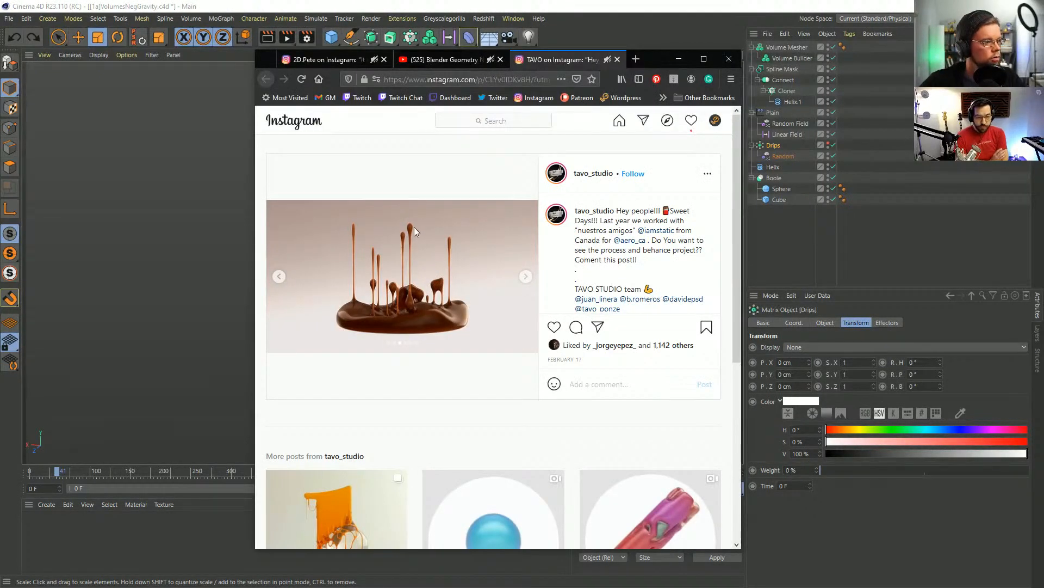
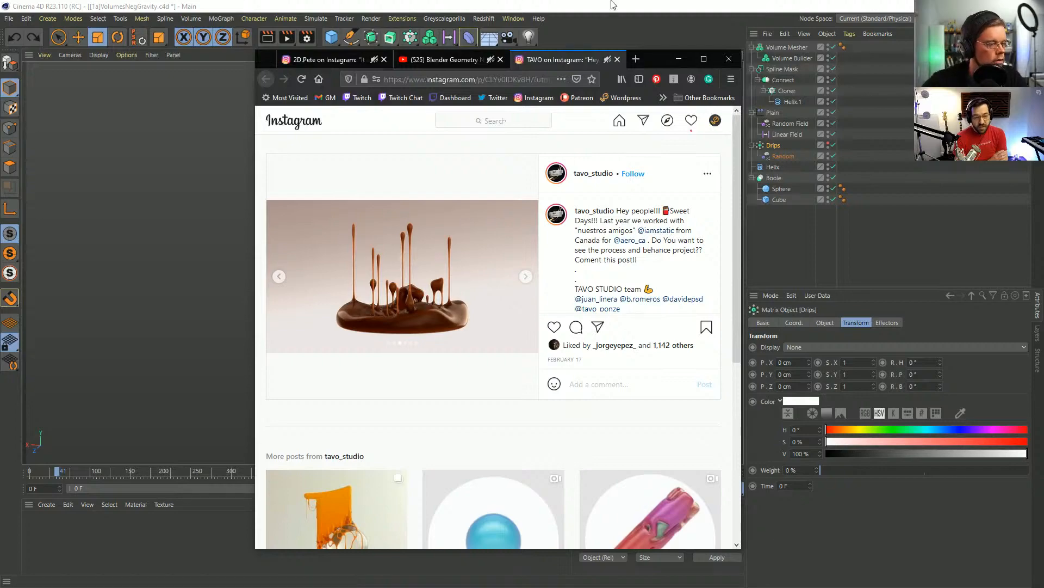
{"action": "left_click", "coordinate": [638, 8]}
{"action": "mouse_move", "coordinate": [419, 235]}
{"action": "left_mouse_down", "text": "alt"}
{"action": "mouse_move", "coordinate": [404, 263]}
{"action": "mouse_move", "coordinate": [452, 341]}
{"action": "mouse_move", "coordinate": [405, 242]}
{"action": "left_mouse_up", "text": "alt"}
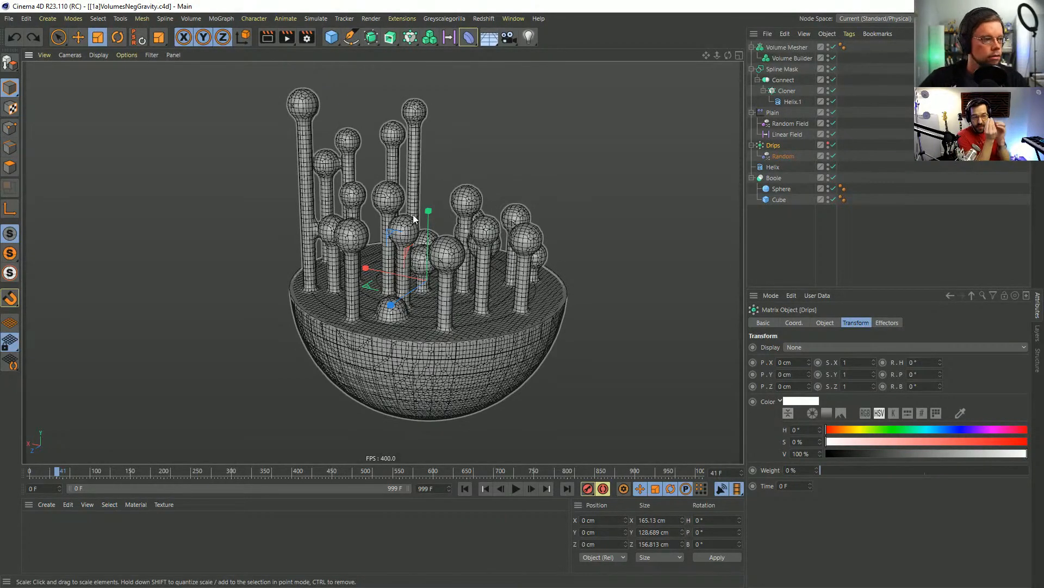
{"action": "left_click_drag", "start_coordinate": [422, 253], "coordinate": [472, 251], "text": "alt"}
{"action": "left_click_drag", "start_coordinate": [446, 302], "coordinate": [460, 302], "text": "alt"}
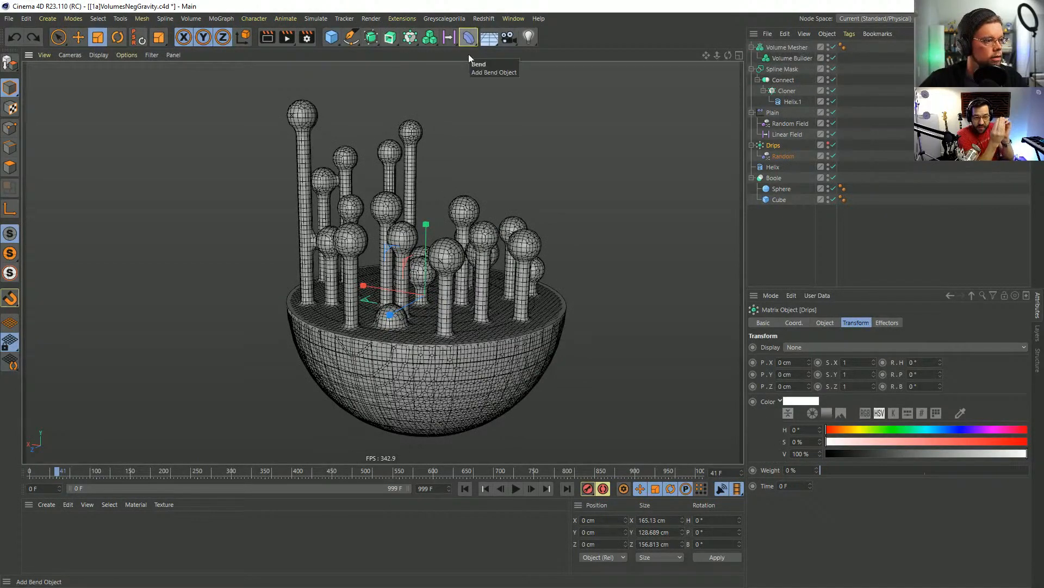
{"action": "left_click_drag", "start_coordinate": [457, 221], "coordinate": [463, 239], "text": "alt"}
{"action": "right_click_drag", "start_coordinate": [463, 240], "coordinate": [458, 193], "text": "alt"}
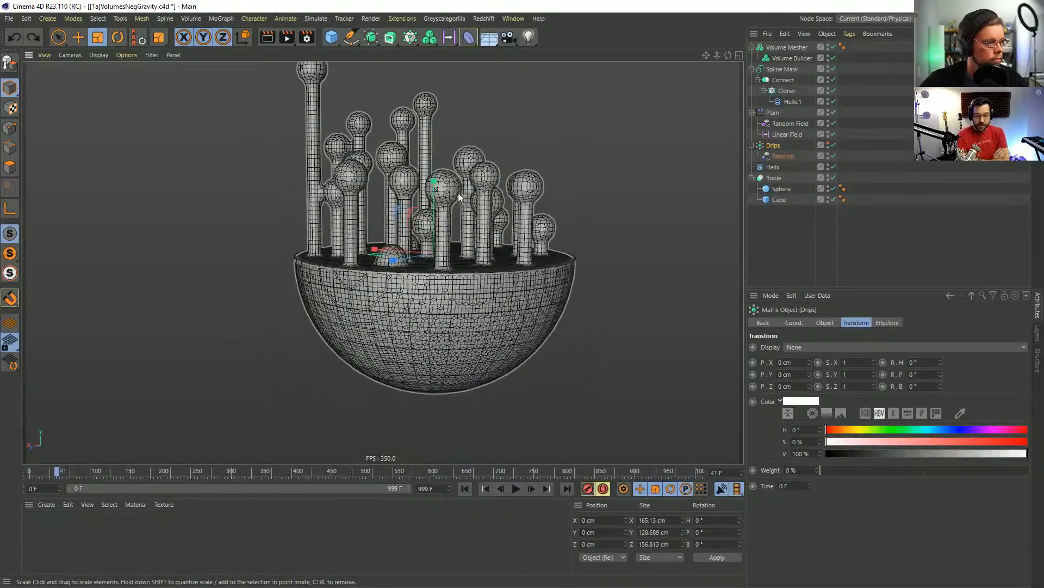
{"action": "mouse_move", "coordinate": [458, 193]}
{"action": "left_mouse_down", "text": "alt"}
{"action": "mouse_move", "coordinate": [486, 216]}
{"action": "mouse_move", "coordinate": [457, 185]}
{"action": "left_mouse_up", "text": "alt"}
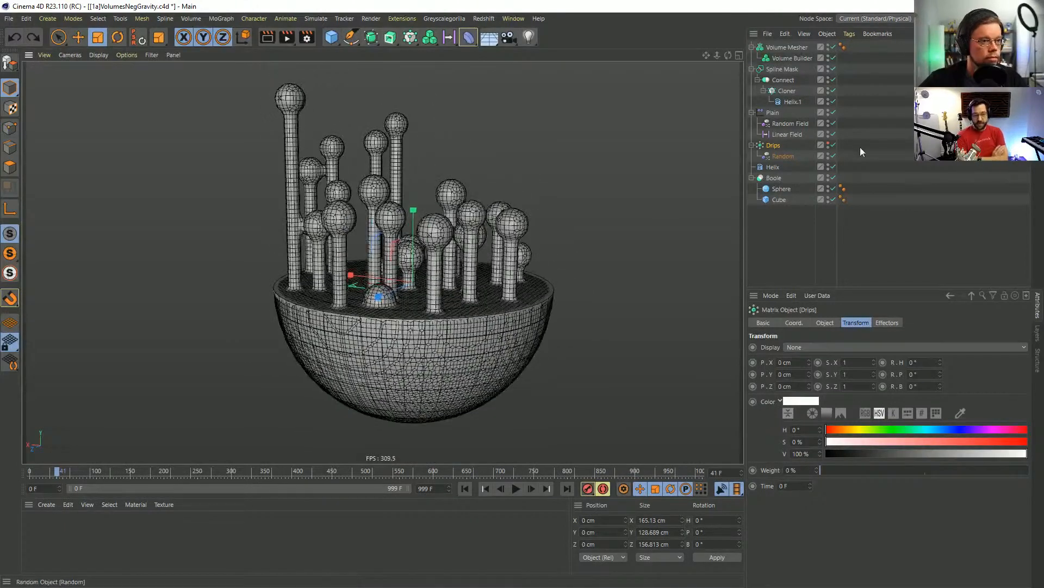
Set the Random effector's uniform Scale to -0.24 for stronger drip size variation.
{"action": "left_click", "coordinate": [783, 157]}
{"action": "left_click", "coordinate": [858, 323]}
{"action": "left_click_drag", "start_coordinate": [893, 380], "coordinate": [893, 385]}
{"action": "left_click_drag", "start_coordinate": [465, 262], "coordinate": [504, 163], "text": "alt"}
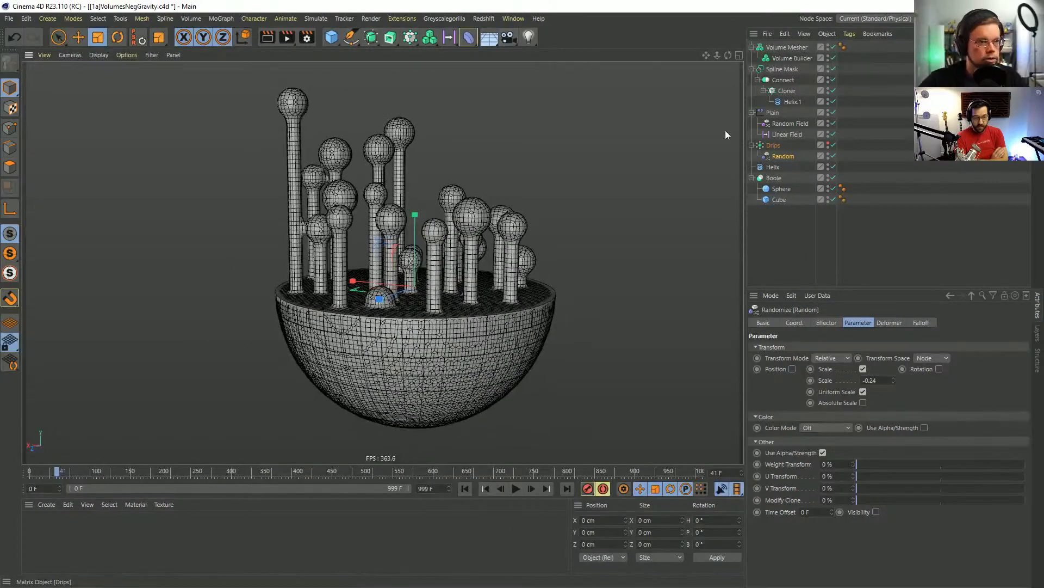
Add a Smoothing deformer as a child of the Volume Mesher.
{"action": "left_click", "coordinate": [475, 40]}
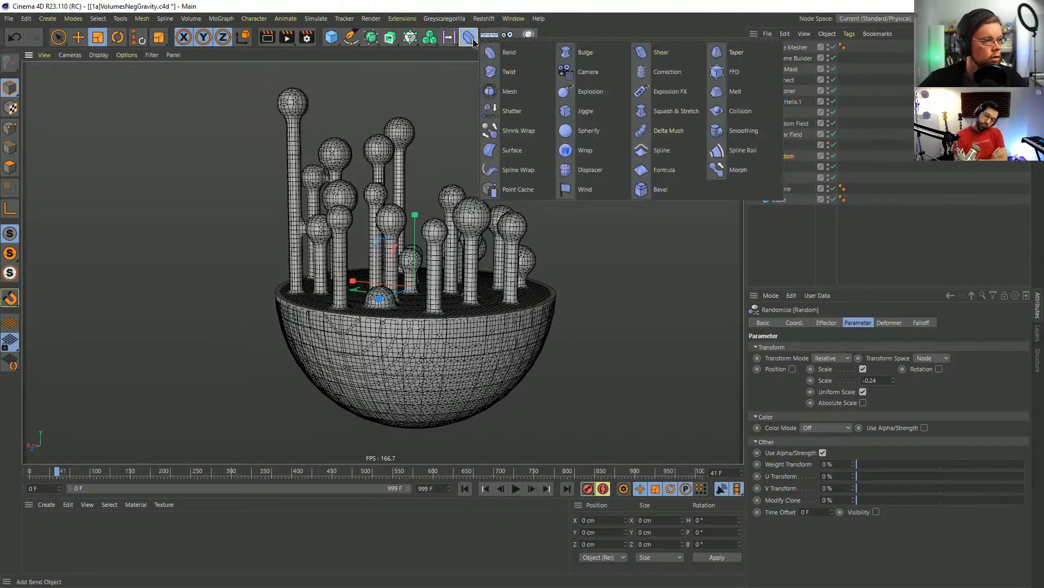
{"action": "left_click", "coordinate": [745, 131]}
{"action": "left_click_drag", "start_coordinate": [782, 48], "coordinate": [782, 64]}
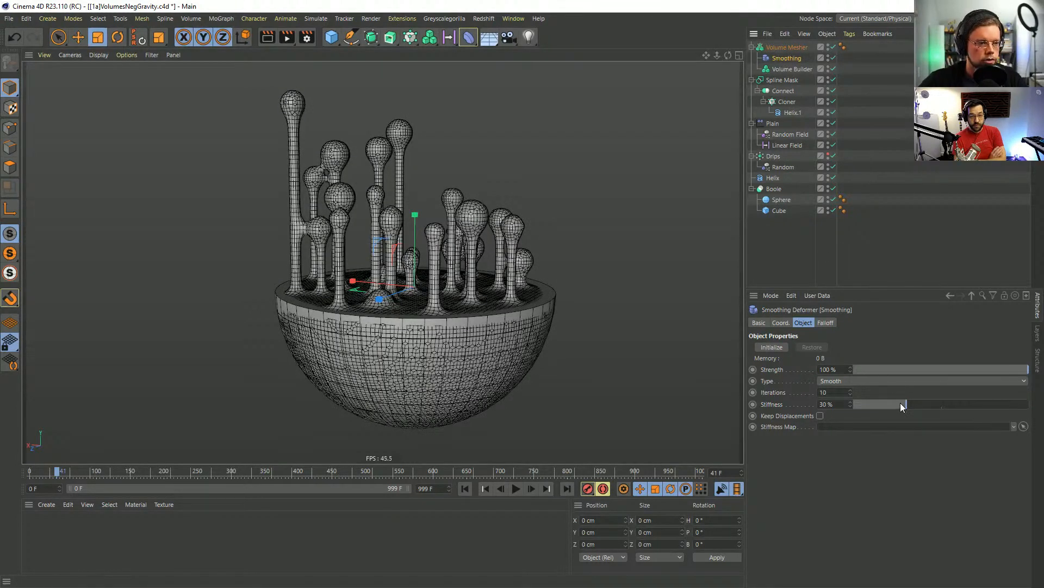
Set the Smoothing deformer's Stiffness to 0% and Iterations to 6, and inspect how the strands blend into the base.
{"action": "left_click_drag", "start_coordinate": [901, 406], "coordinate": [850, 405]}
{"action": "left_click_drag", "start_coordinate": [404, 248], "coordinate": [404, 278], "text": "alt"}
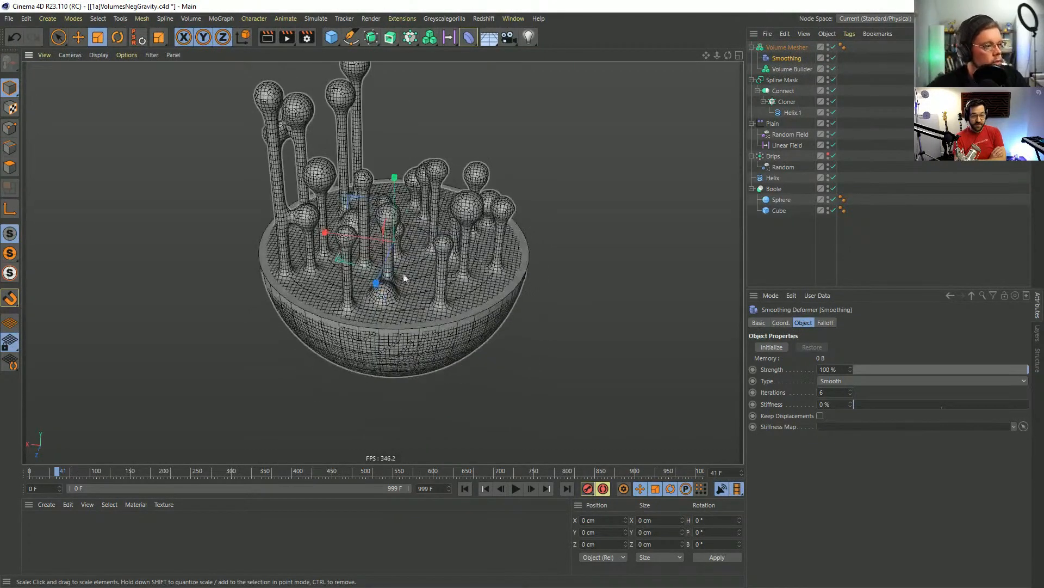
{"action": "left_click_drag", "start_coordinate": [338, 251], "coordinate": [309, 224], "text": "alt"}
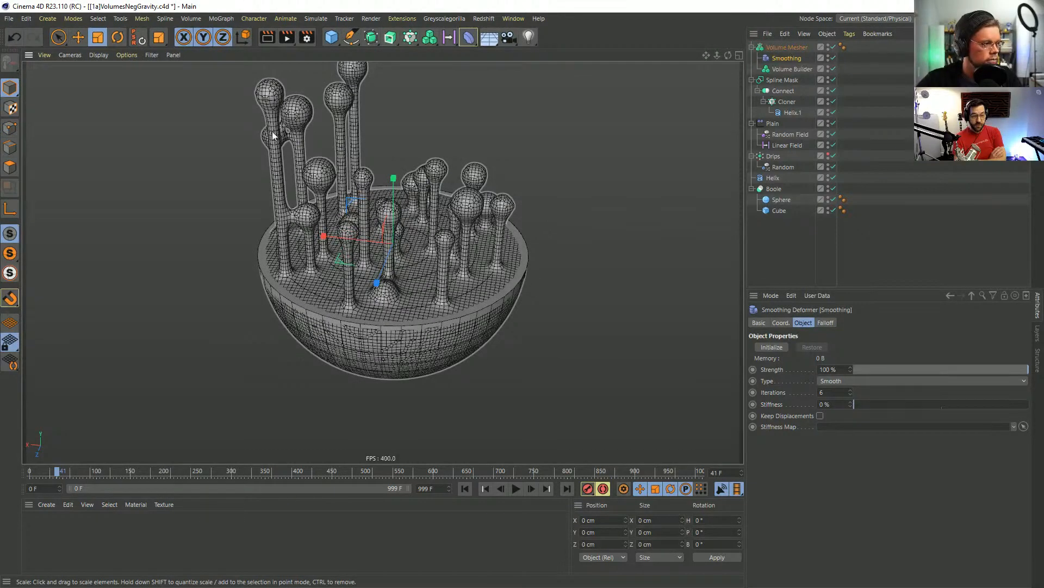
{"action": "left_click_drag", "start_coordinate": [272, 132], "coordinate": [289, 145], "text": "alt"}
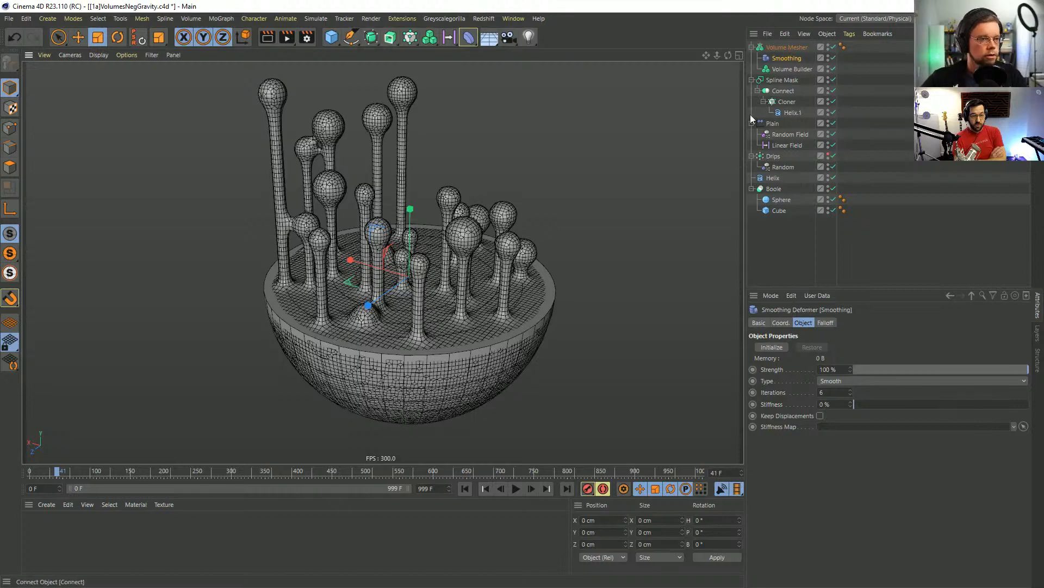
Reduce the strand Cloner's Count to 21.
{"action": "left_click", "coordinate": [785, 102]}
{"action": "left_click", "coordinate": [826, 323]}
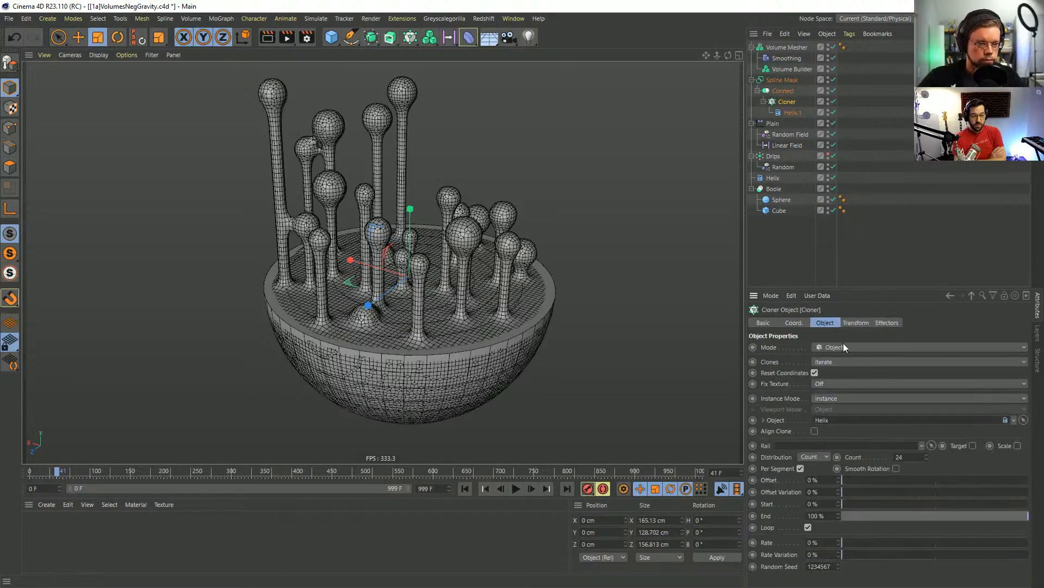
{"action": "left_click", "coordinate": [928, 459]}
{"action": "left_click", "coordinate": [928, 459]}
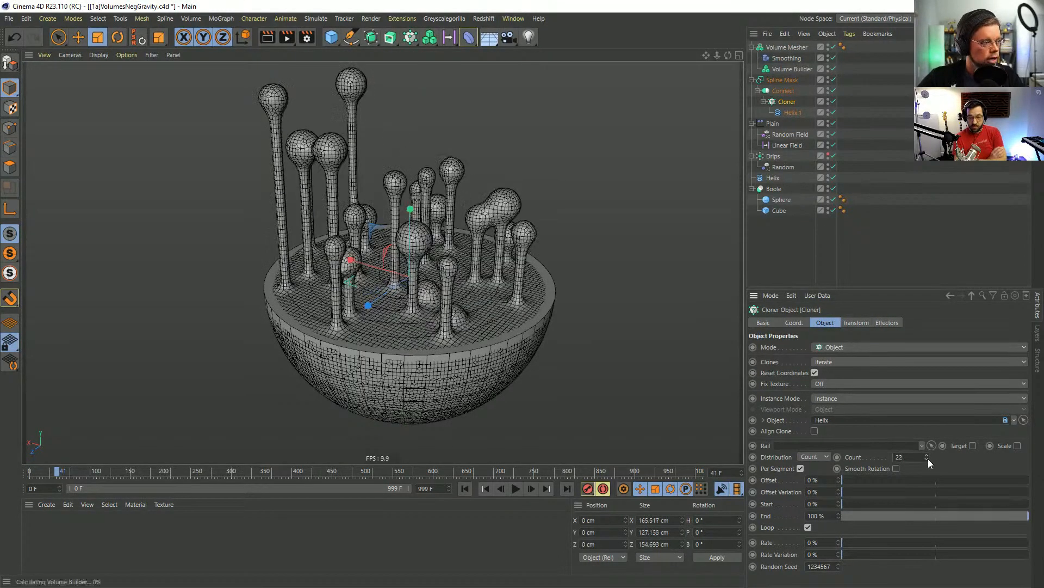
{"action": "left_click", "coordinate": [928, 459]}
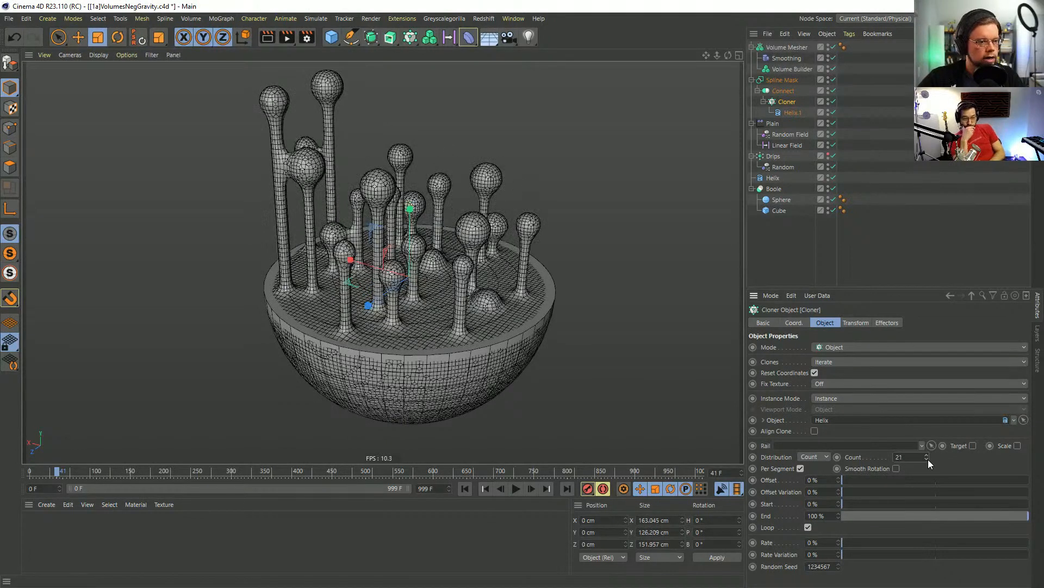
Reduce the strand Cloner's Count to 16 and check the drip spacing from several angles.
{"action": "left_click", "coordinate": [929, 455]}
{"action": "left_click", "coordinate": [928, 460]}
{"action": "left_click", "coordinate": [928, 459]}
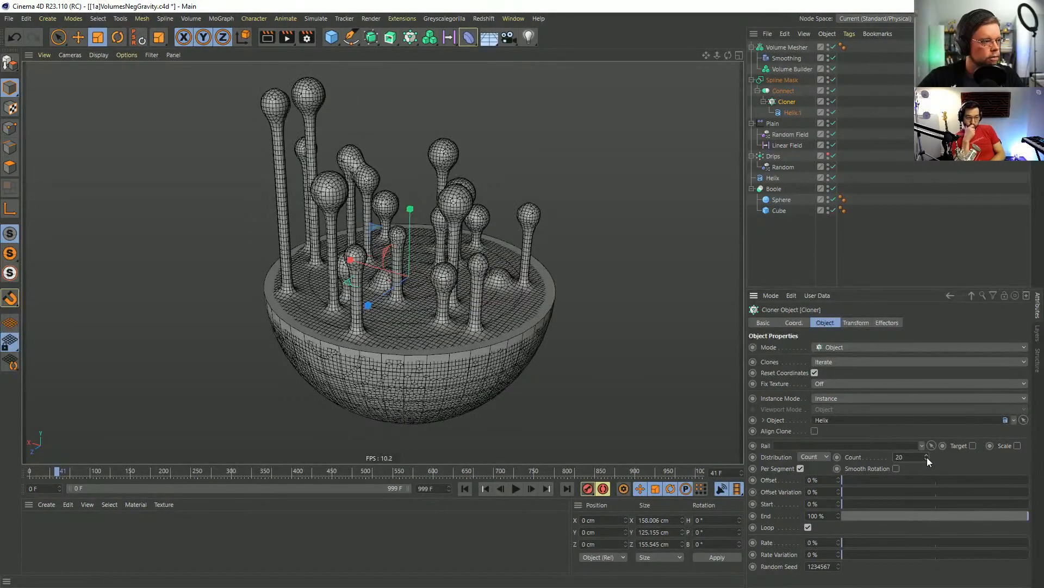
{"action": "left_click", "coordinate": [927, 459]}
{"action": "left_click", "coordinate": [927, 459]}
{"action": "left_click", "coordinate": [927, 459]}
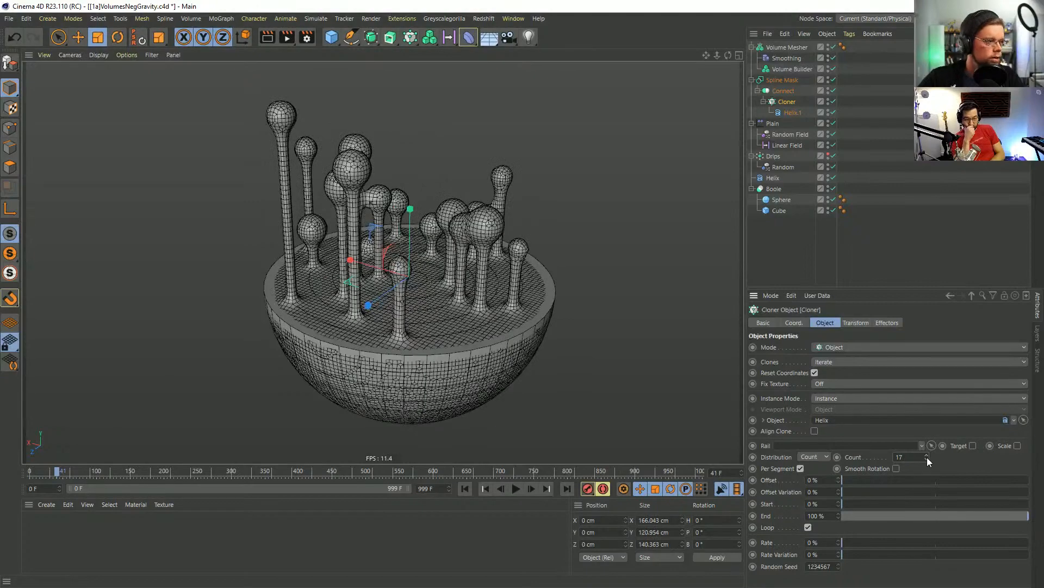
{"action": "left_click_drag", "start_coordinate": [479, 304], "coordinate": [402, 321], "text": "alt"}
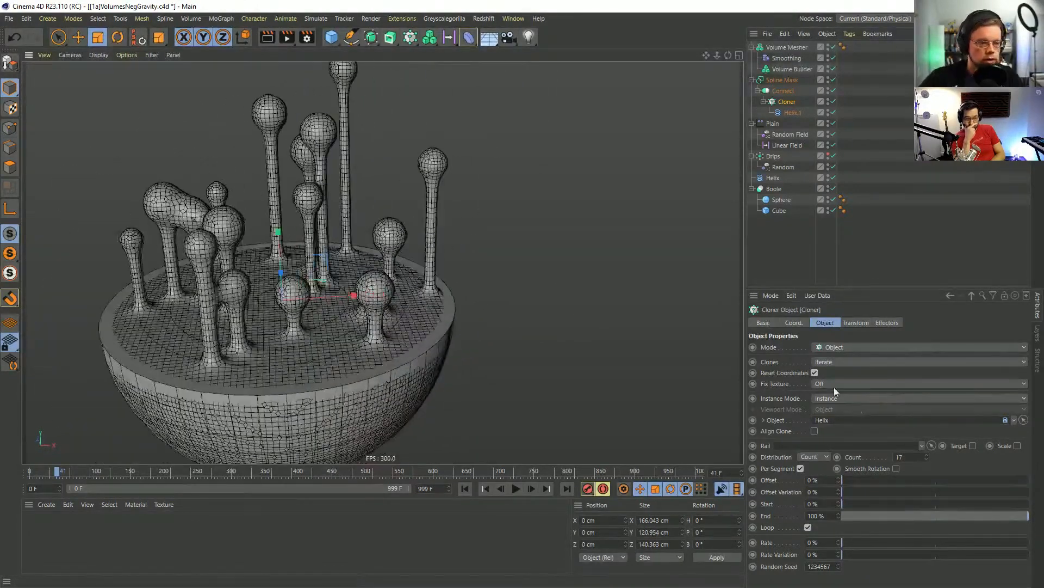
{"action": "left_click", "coordinate": [927, 460]}
{"action": "left_click_drag", "start_coordinate": [490, 244], "coordinate": [344, 366], "text": "alt"}
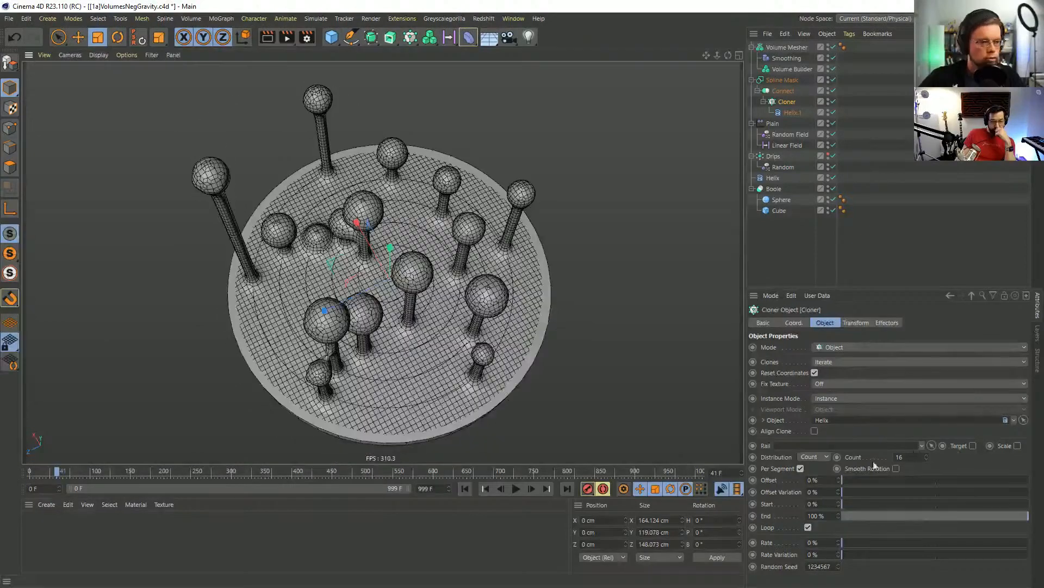
{"action": "left_click", "coordinate": [928, 459]}
{"action": "key", "text": "ctrl+z"}
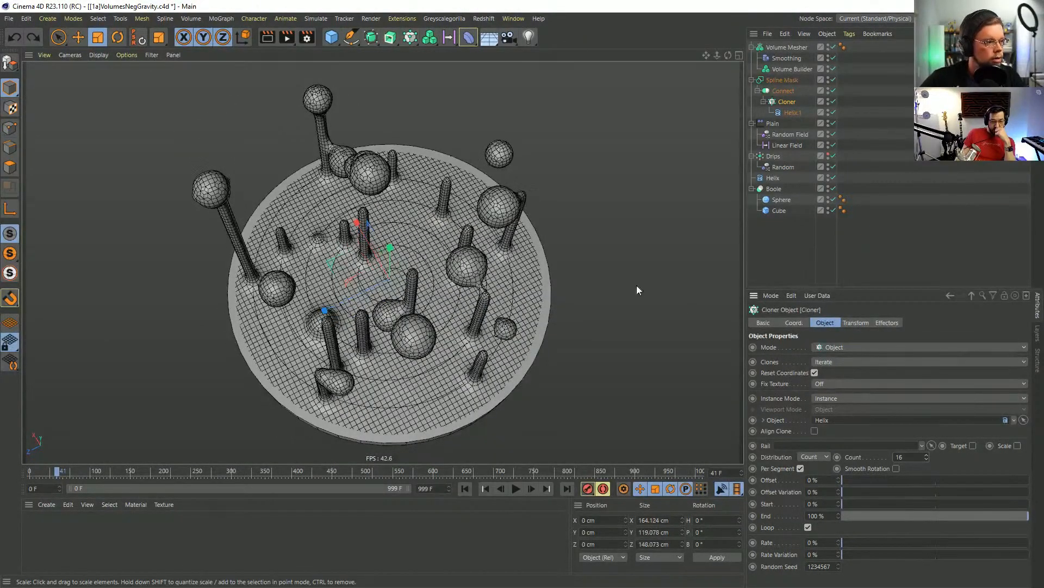
{"action": "left_click_drag", "start_coordinate": [637, 289], "coordinate": [771, 106], "text": "alt"}
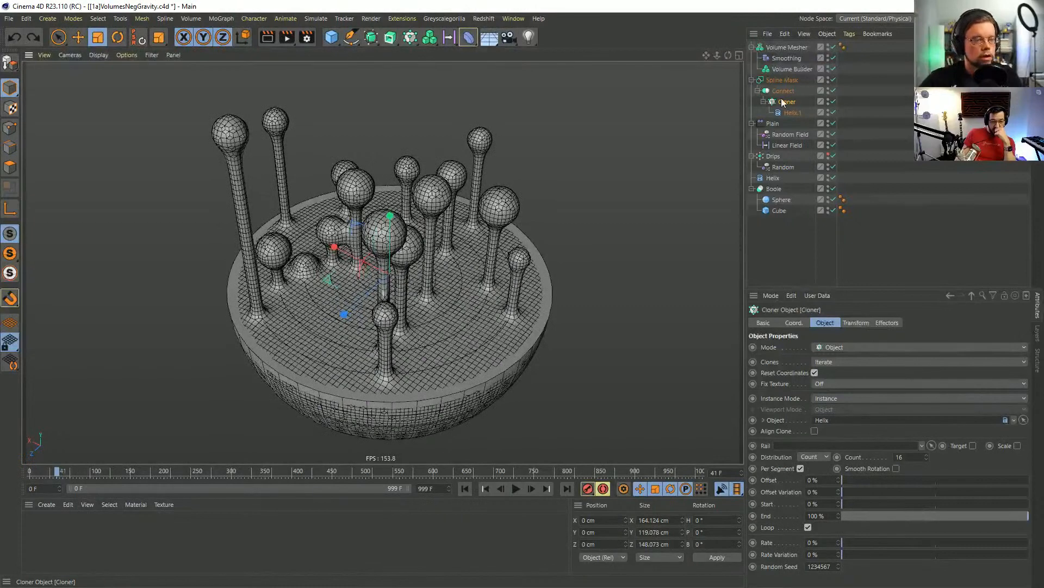
Add a Push Apart effector to the strand Cloner, then disable the Volume Mesher and move it below the Boole.
{"action": "left_click", "coordinate": [782, 101]}
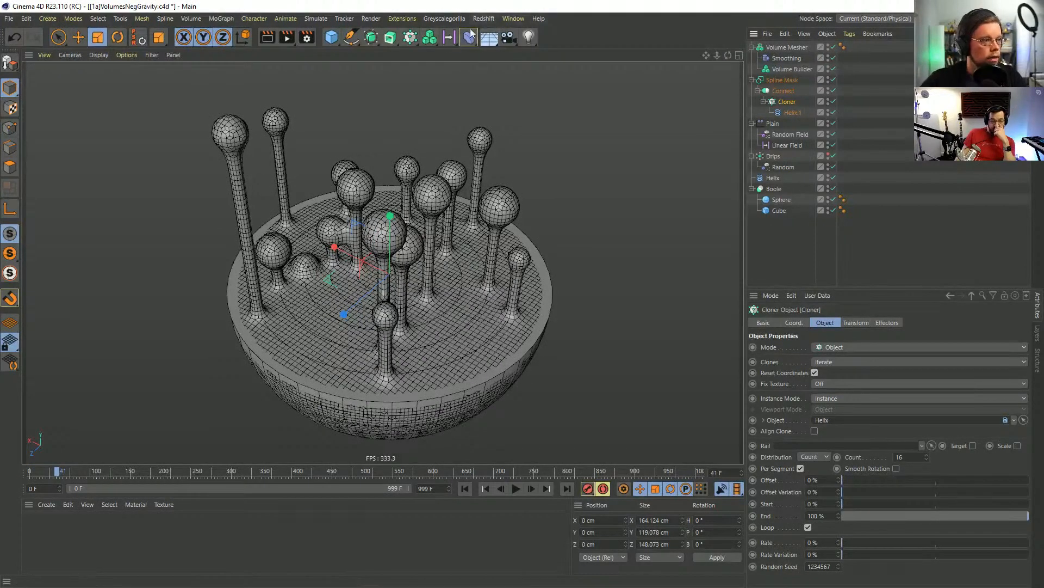
{"action": "left_click_drag", "start_coordinate": [409, 37], "coordinate": [607, 132]}
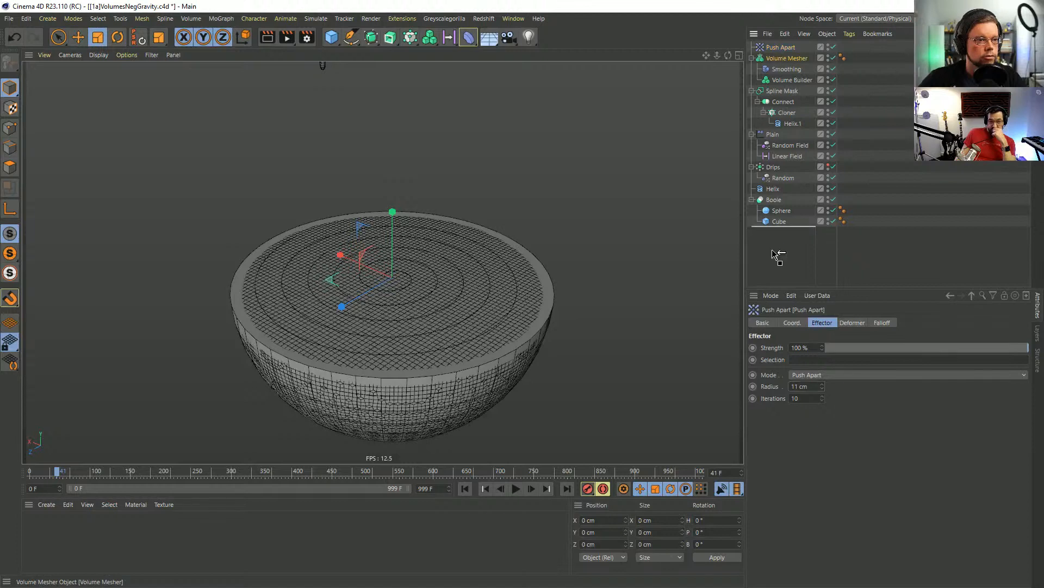
{"action": "left_click_drag", "start_coordinate": [773, 250], "coordinate": [774, 250]}
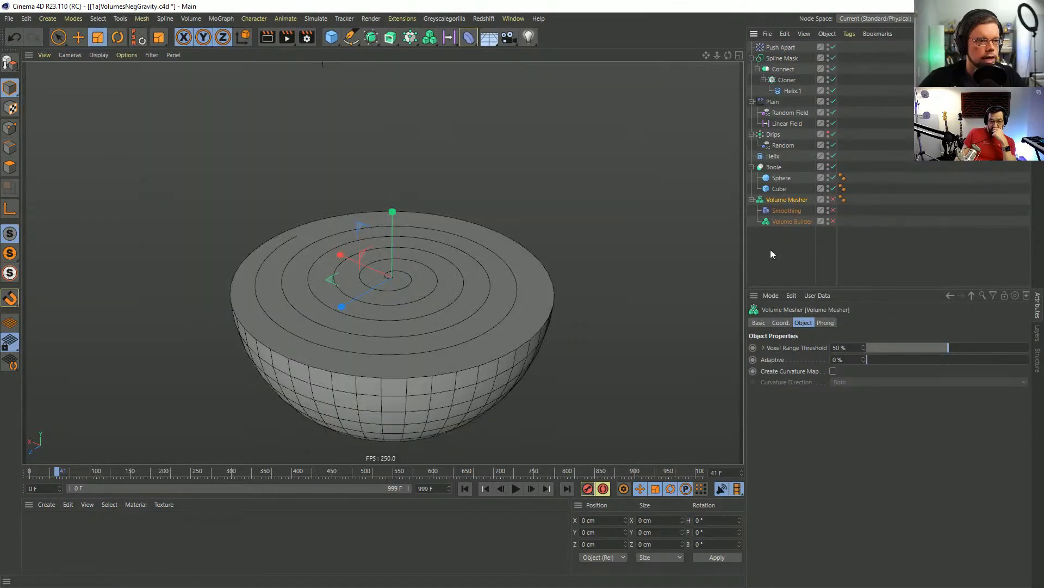
{"action": "left_click_drag", "start_coordinate": [466, 305], "coordinate": [468, 267], "text": "alt"}
{"action": "scroll", "coordinate": [569, 209], "scroll_direction": "down", "scroll_amount": 5}
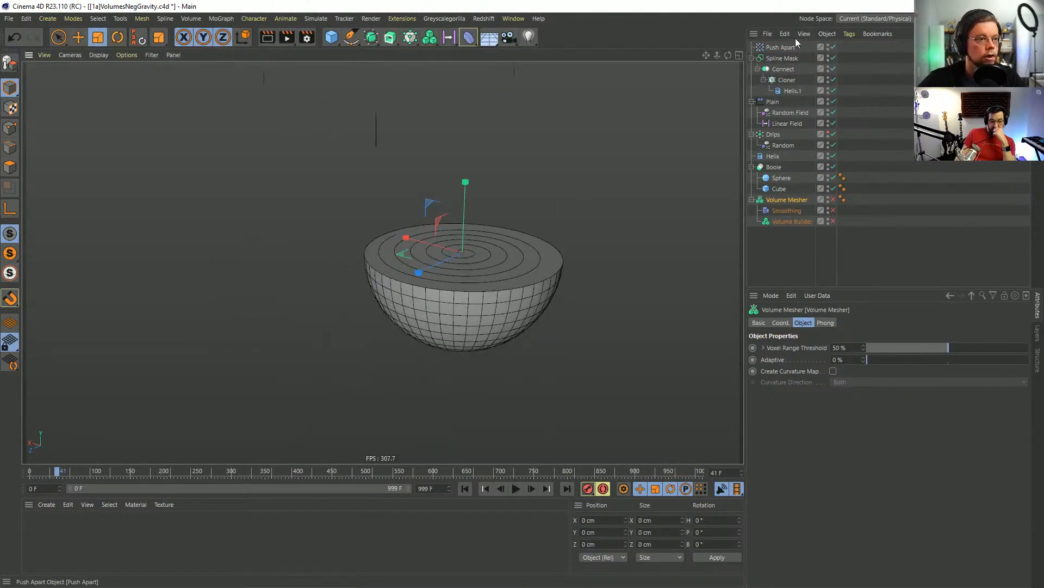
Set the Push Apart effector's Radius to 1 cm.
{"action": "left_click", "coordinate": [779, 47]}
{"action": "scroll", "coordinate": [475, 254], "scroll_direction": "down", "scroll_amount": 3}
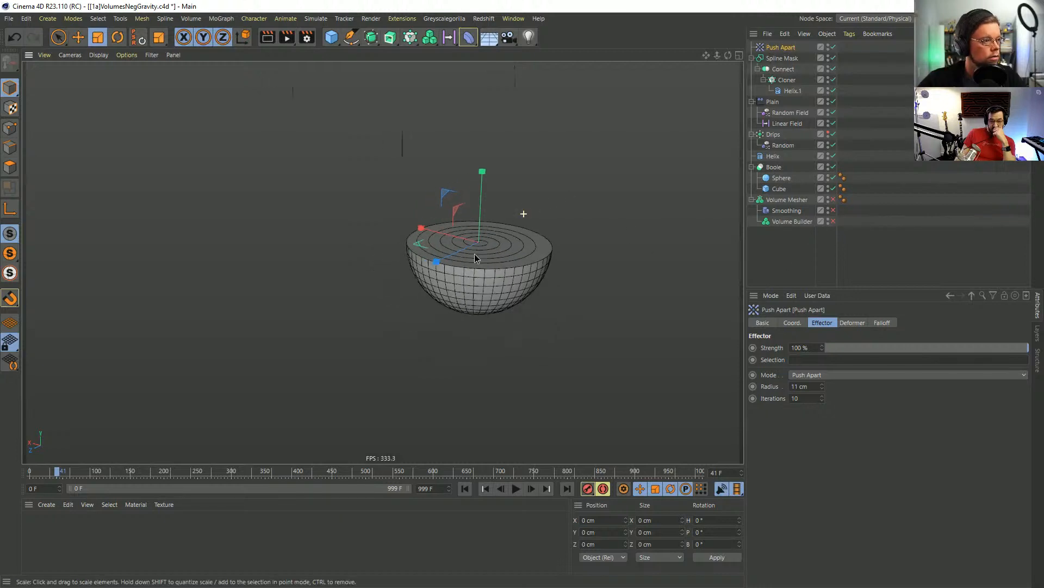
{"action": "scroll", "coordinate": [475, 253], "scroll_direction": "down", "scroll_amount": 2}
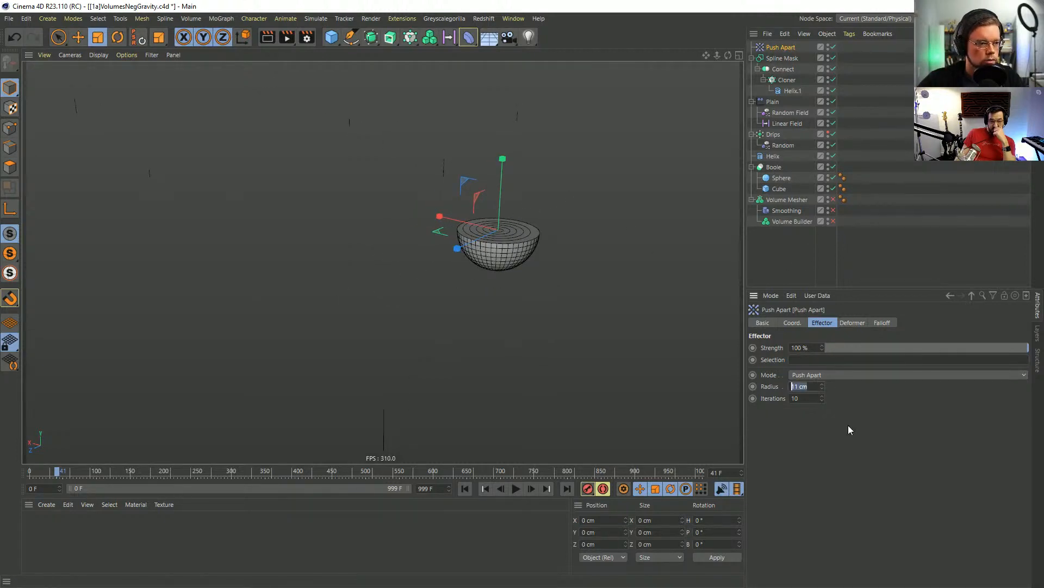
{"action": "scroll", "coordinate": [549, 224], "scroll_direction": "up", "scroll_amount": 6}
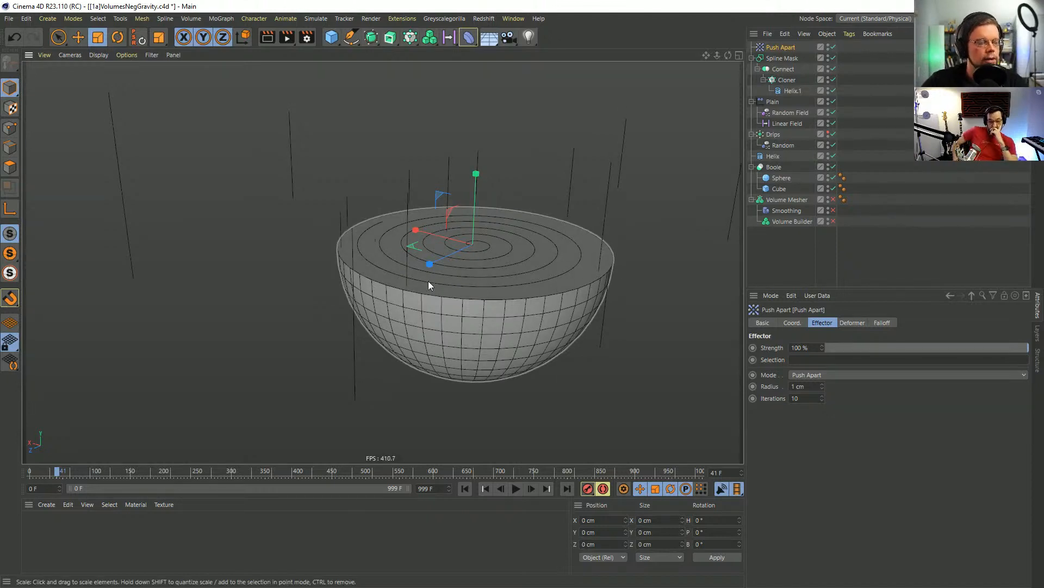
{"action": "left_click", "coordinate": [773, 385]}
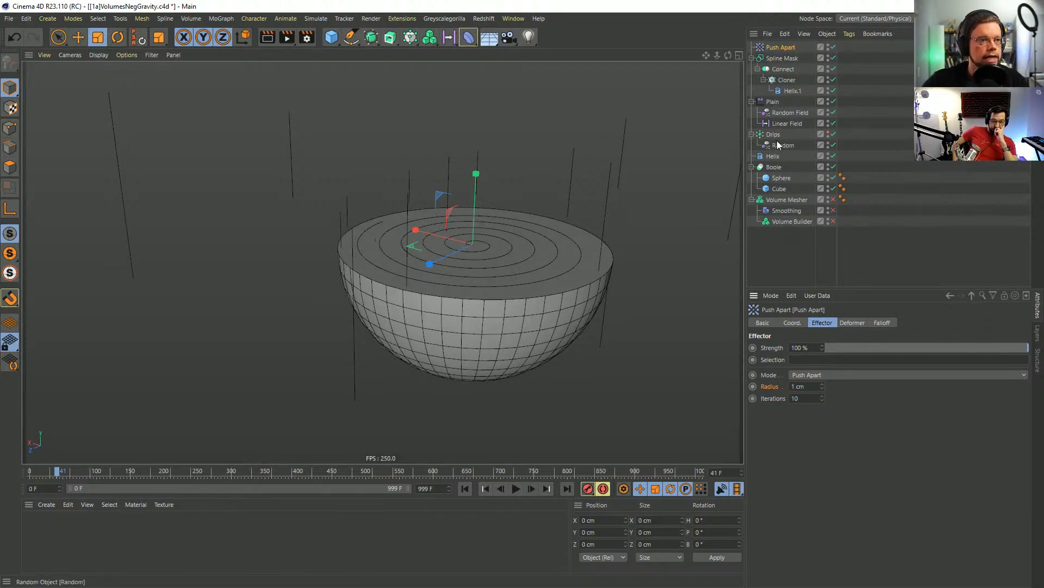
Reorder the strand Cloner's effectors so Push Apart is evaluated before Plain.
{"action": "left_click", "coordinate": [784, 80]}
{"action": "left_click", "coordinate": [864, 322]}
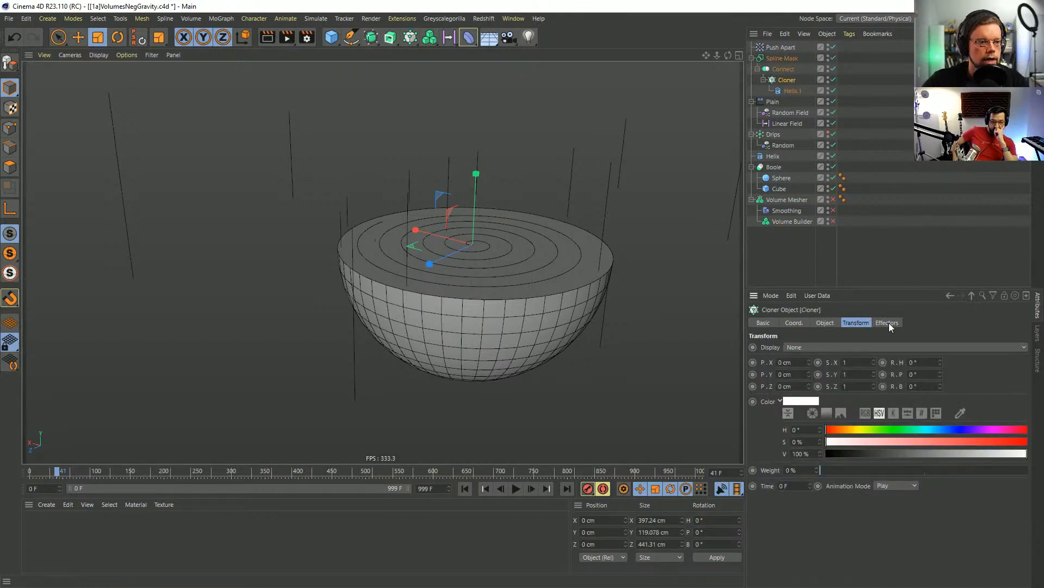
{"action": "left_click", "coordinate": [890, 322]}
{"action": "left_click_drag", "start_coordinate": [806, 361], "coordinate": [806, 349]}
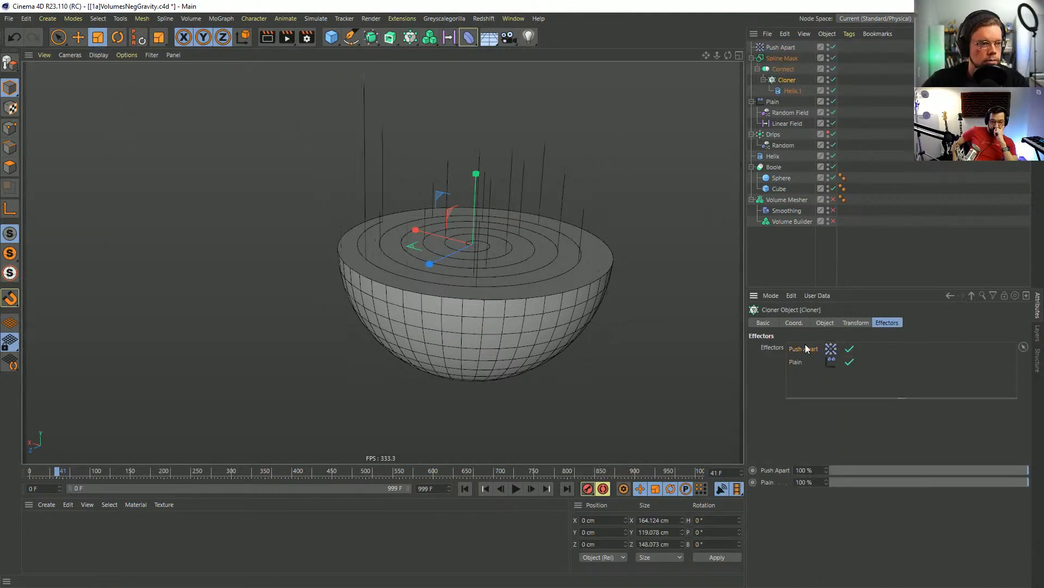
Place the Push Apart object just above Plain in the hierarchy and set its Radius to 16 cm.
{"action": "left_click", "coordinate": [773, 50]}
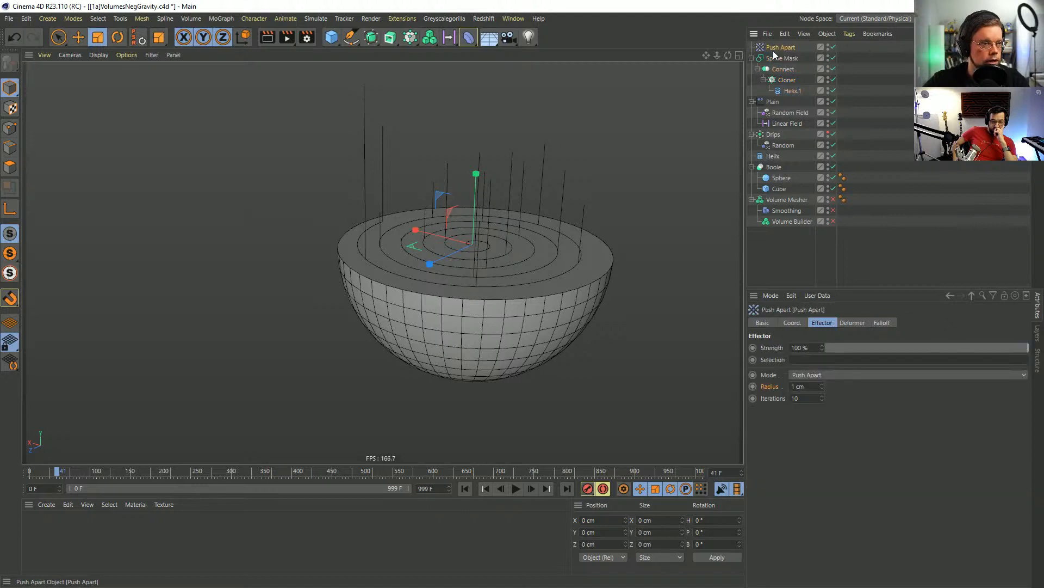
{"action": "left_click_drag", "start_coordinate": [772, 50], "coordinate": [773, 97]}
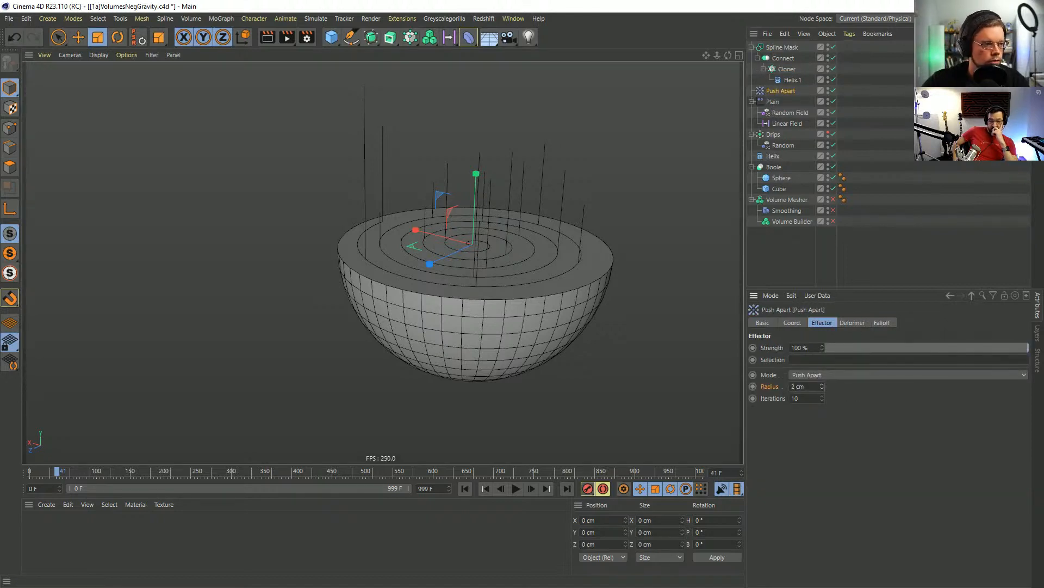
{"action": "mouse_move", "coordinate": [822, 386]}
{"action": "left_mouse_down"}
{"action": "mouse_move", "coordinate": [822, 375]}
{"action": "mouse_move", "coordinate": [824, 386]}
{"action": "left_mouse_up"}
{"action": "left_click", "coordinate": [823, 384]}
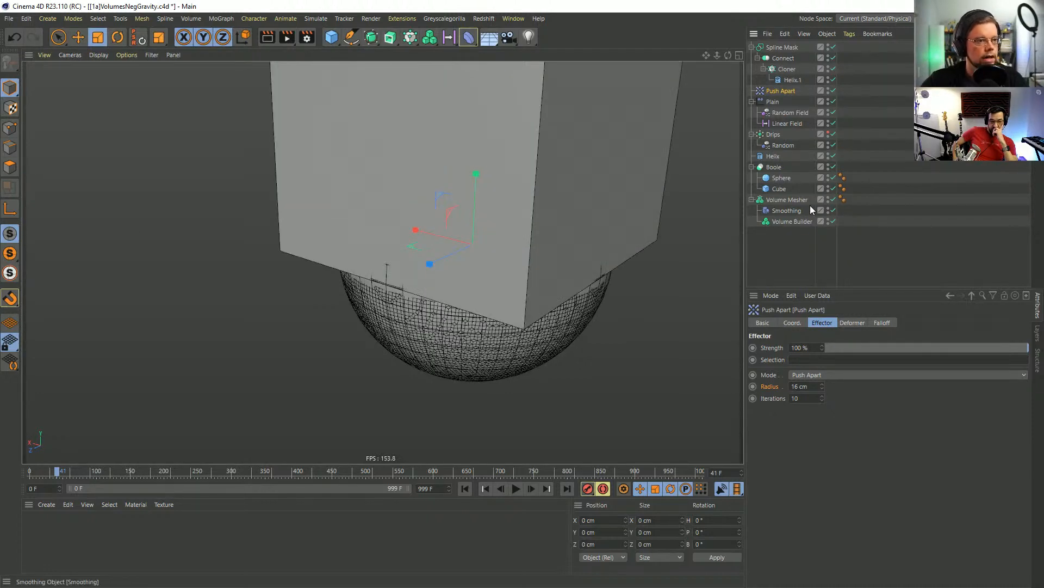
Re-enable the Volume Mesher and hide the Boole object so only the meshed drips and bowl show.
{"action": "left_click", "coordinate": [769, 168]}
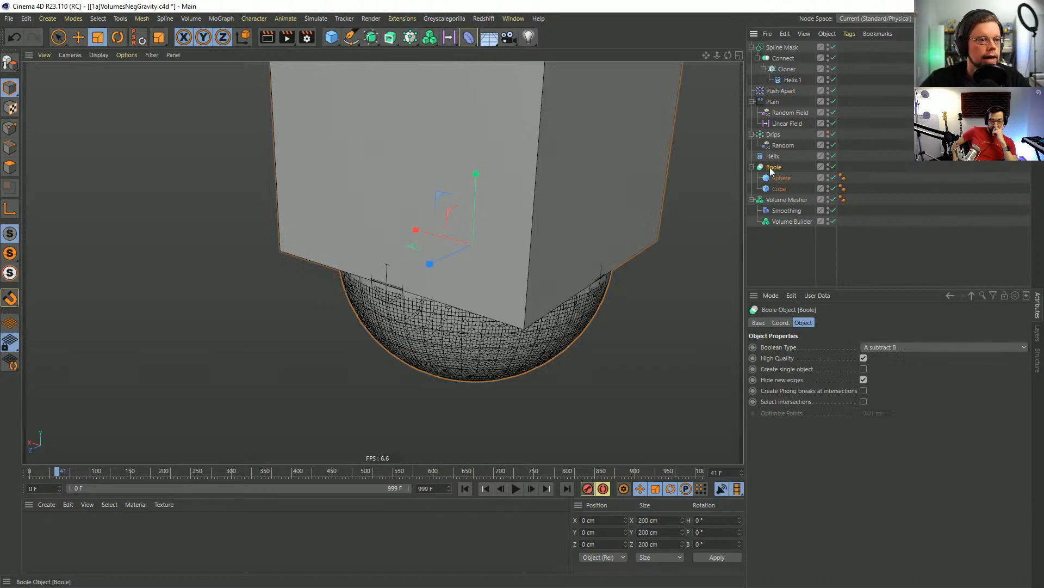
{"action": "left_click", "coordinate": [832, 167]}
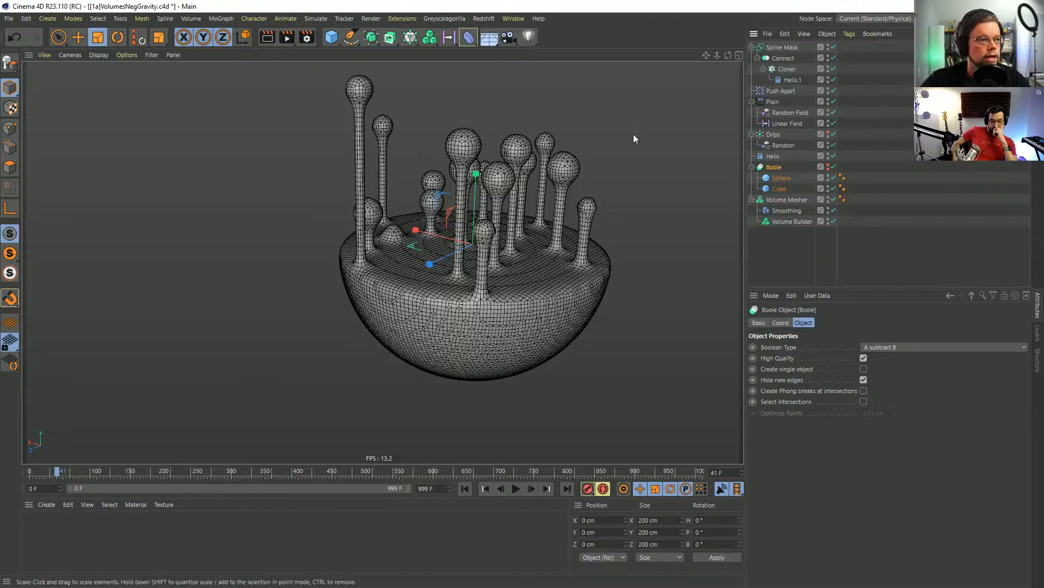
{"action": "left_click_drag", "start_coordinate": [633, 133], "coordinate": [544, 271], "text": "alt"}
Move the Plain effector's Linear Field along X to about 37.6 cm.
{"action": "left_click", "coordinate": [790, 123]}
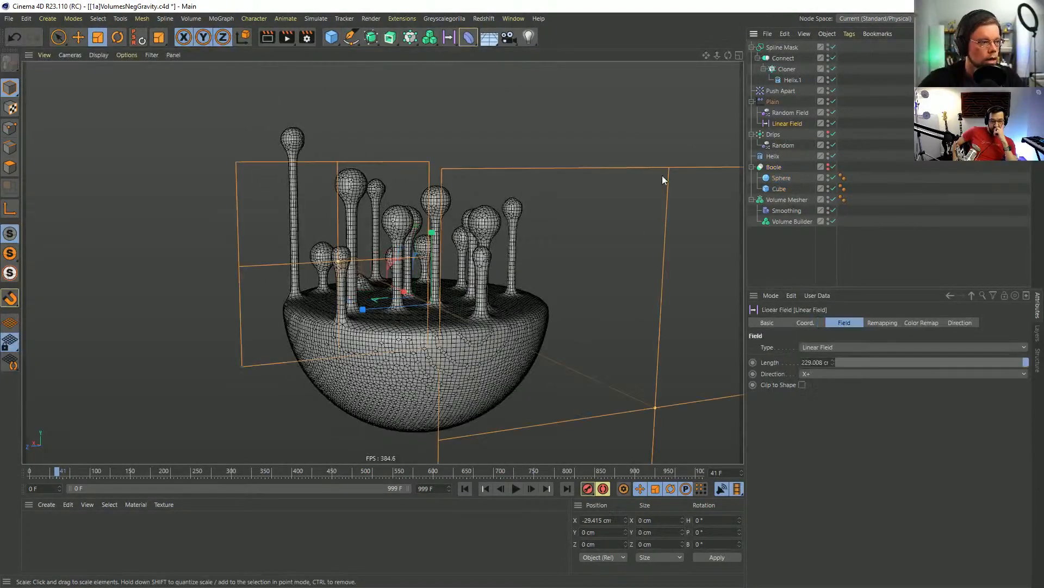
{"action": "left_click_drag", "start_coordinate": [664, 179], "coordinate": [457, 327], "text": "alt"}
{"action": "key", "text": "e"}
{"action": "key", "text": "ctrl+z"}
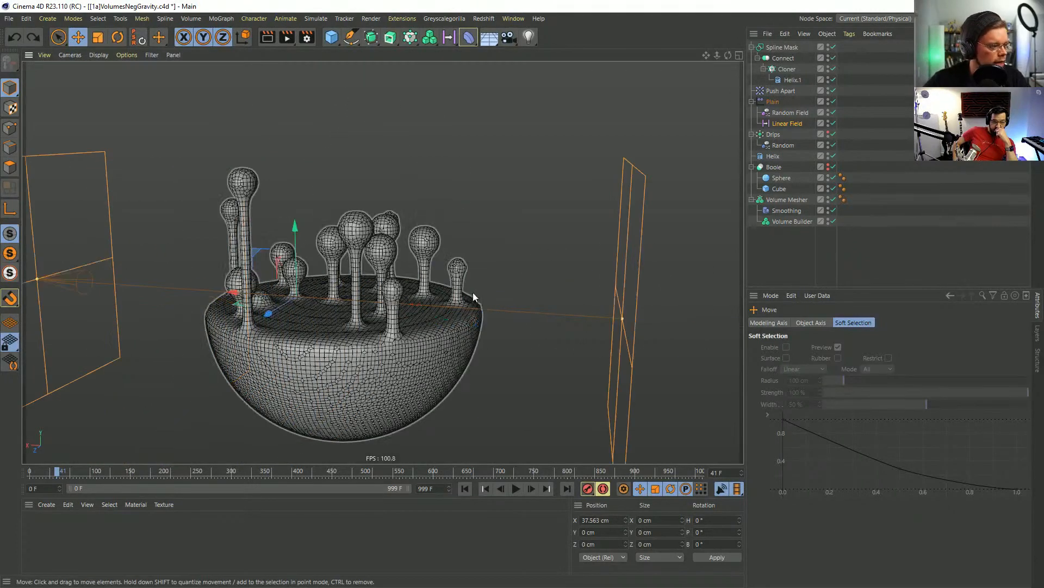
Review the Random Field's settings and set its blending to Overlay in the Plain effector's falloff.
{"action": "left_click", "coordinate": [790, 113]}
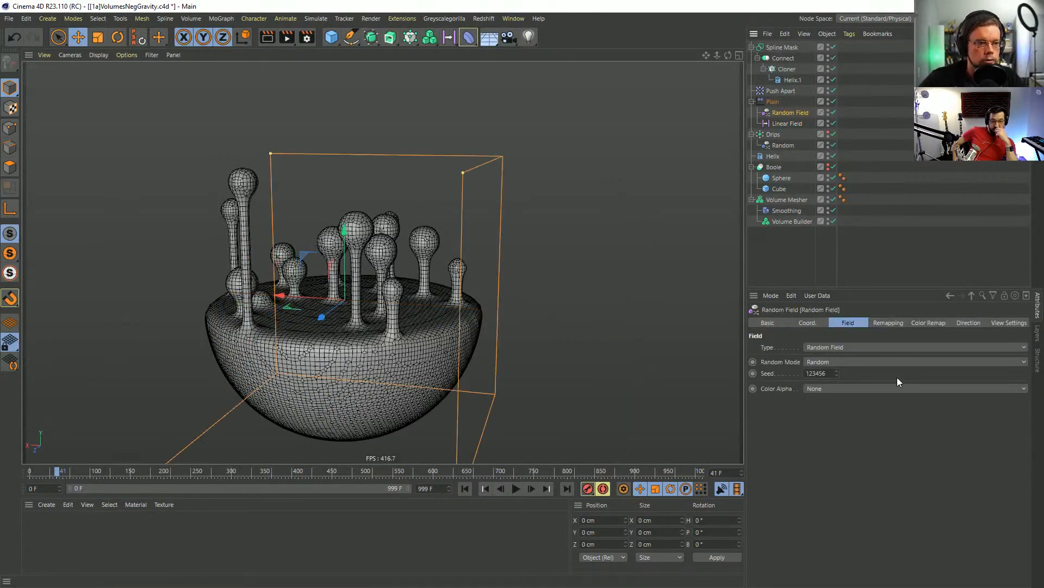
{"action": "left_click", "coordinate": [887, 323]}
{"action": "left_click", "coordinate": [930, 323]}
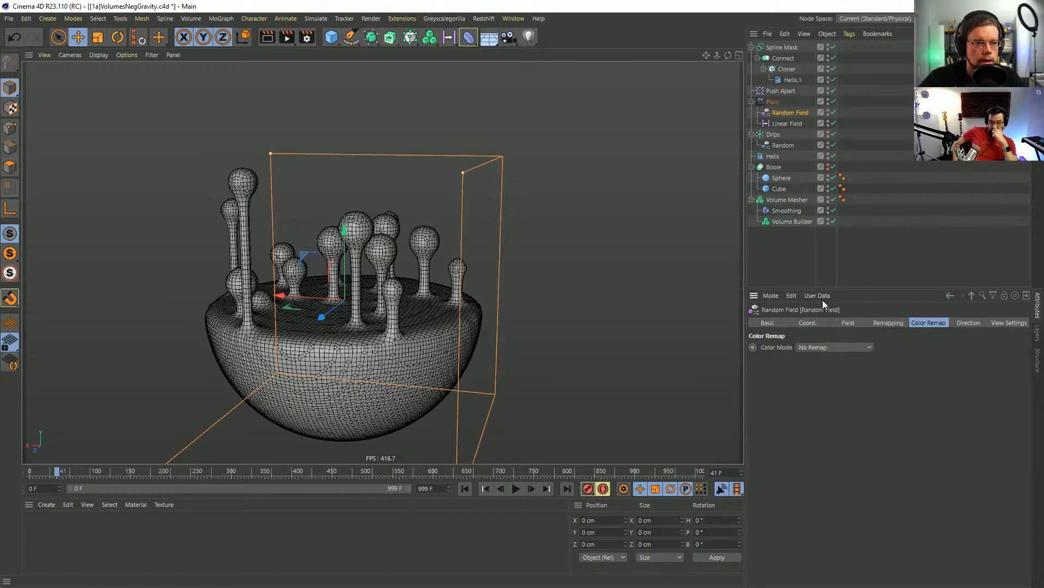
{"action": "left_click", "coordinate": [772, 103]}
{"action": "left_click", "coordinate": [921, 323]}
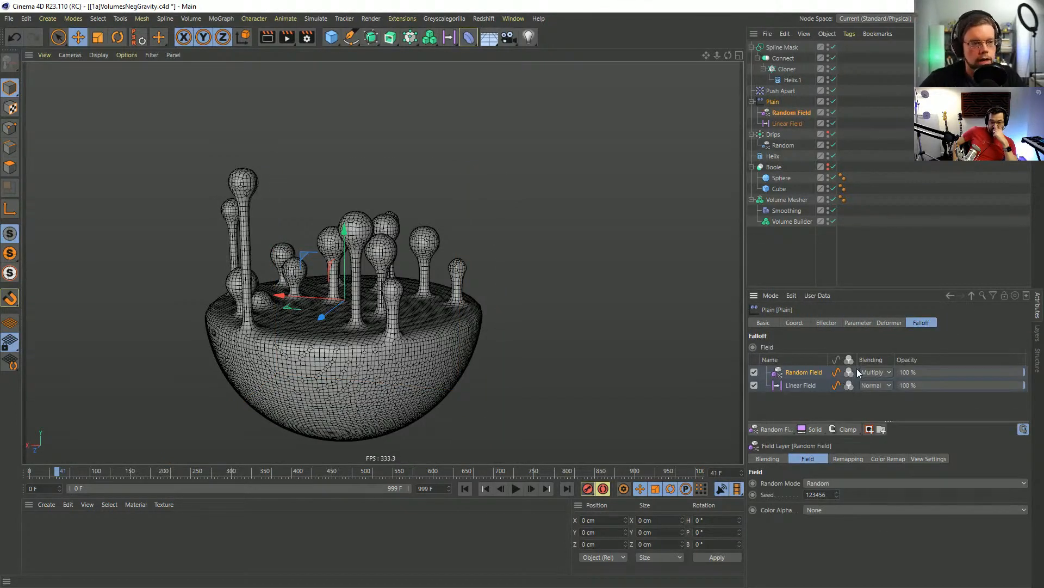
{"action": "left_click", "coordinate": [824, 484]}
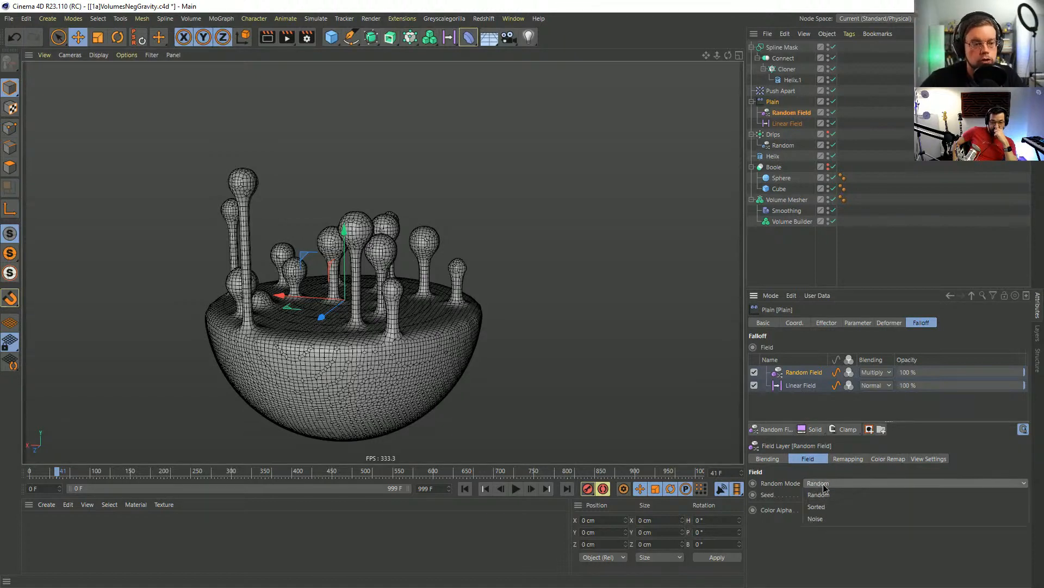
{"action": "left_click", "coordinate": [815, 485]}
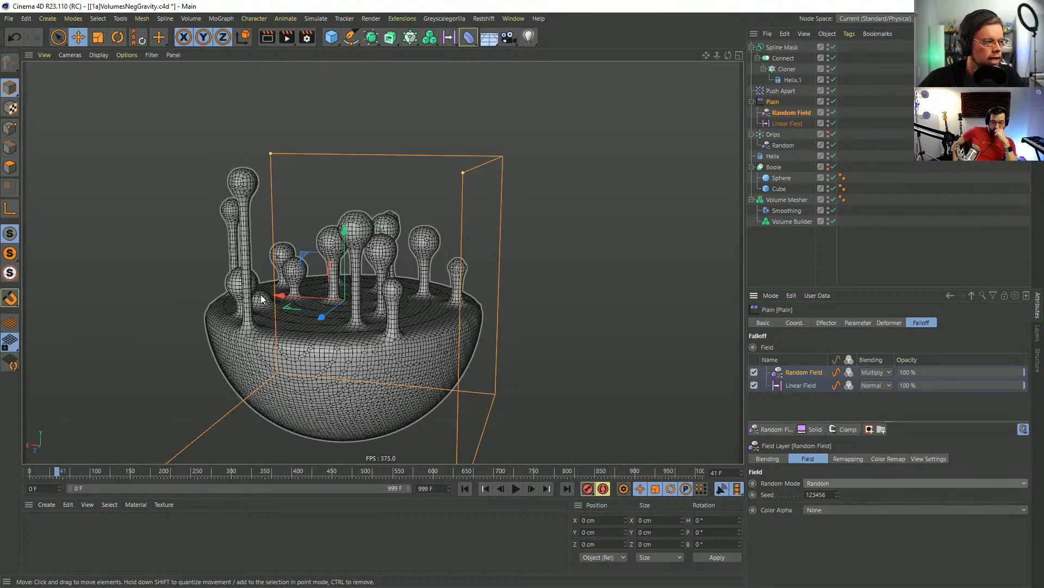
{"action": "left_click", "coordinate": [873, 373]}
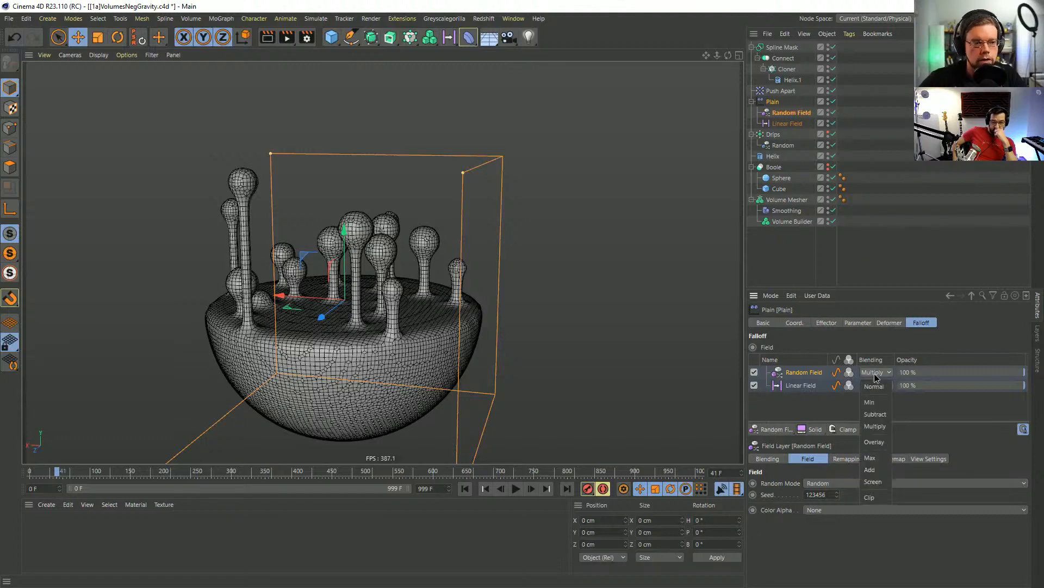
{"action": "left_click", "coordinate": [877, 442]}
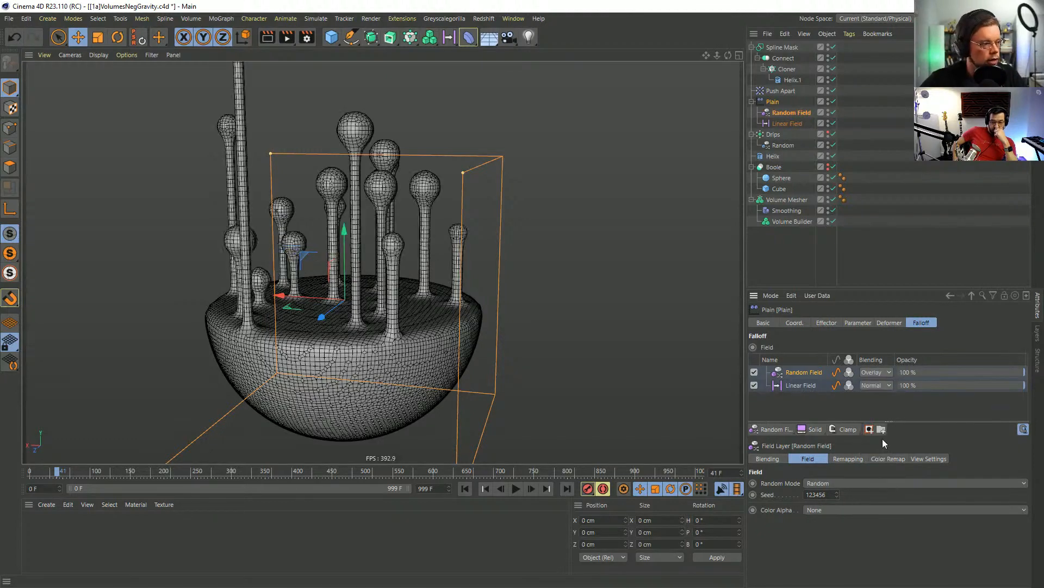
{"action": "left_click_drag", "start_coordinate": [305, 251], "coordinate": [338, 256], "text": "alt"}
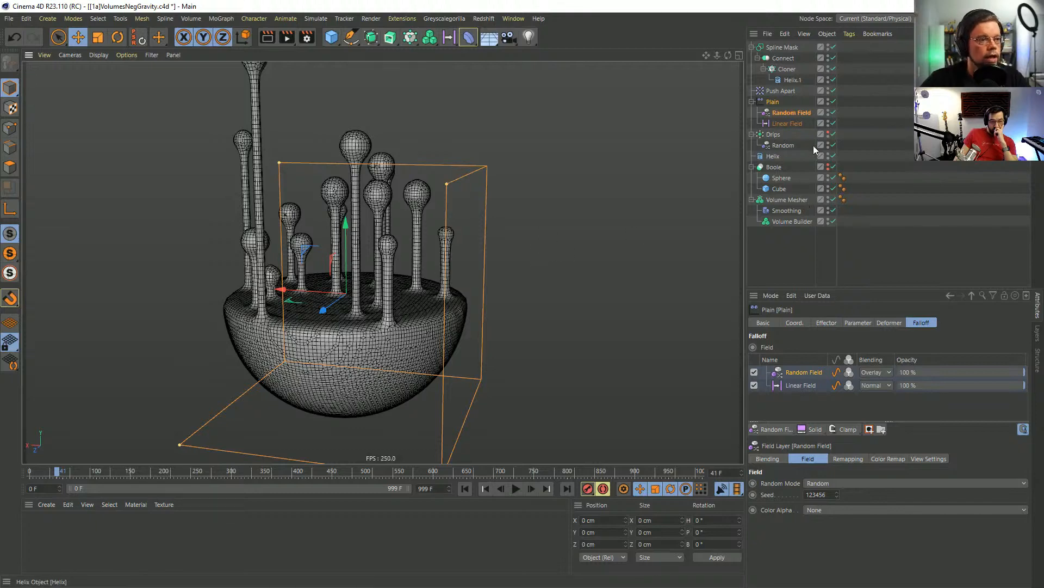
Move the Linear Field along X to about 145.8 cm to shorten the strands across the bowl.
{"action": "left_click", "coordinate": [786, 124]}
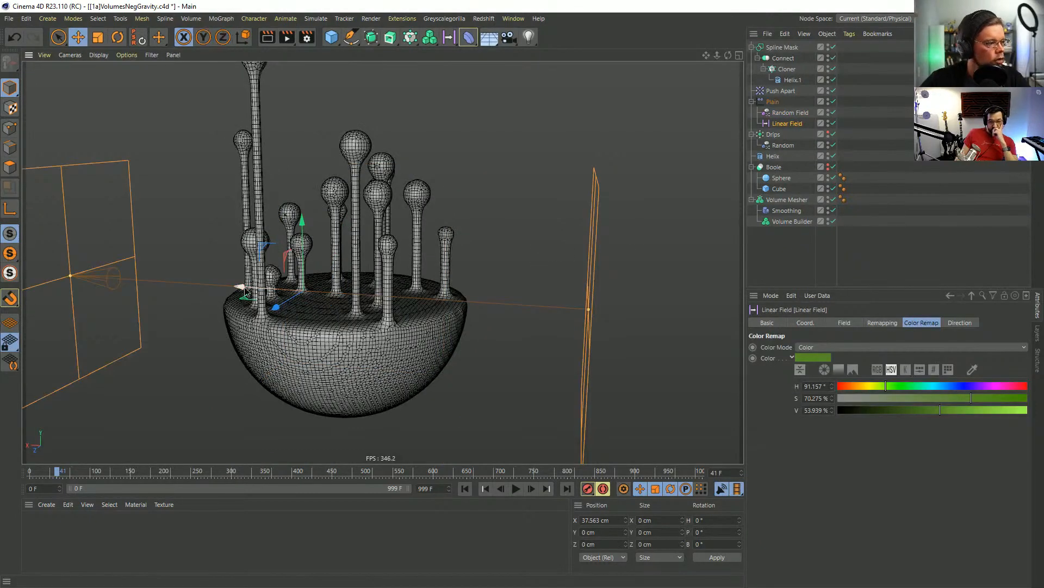
{"action": "left_click_drag", "start_coordinate": [240, 279], "coordinate": [124, 281]}
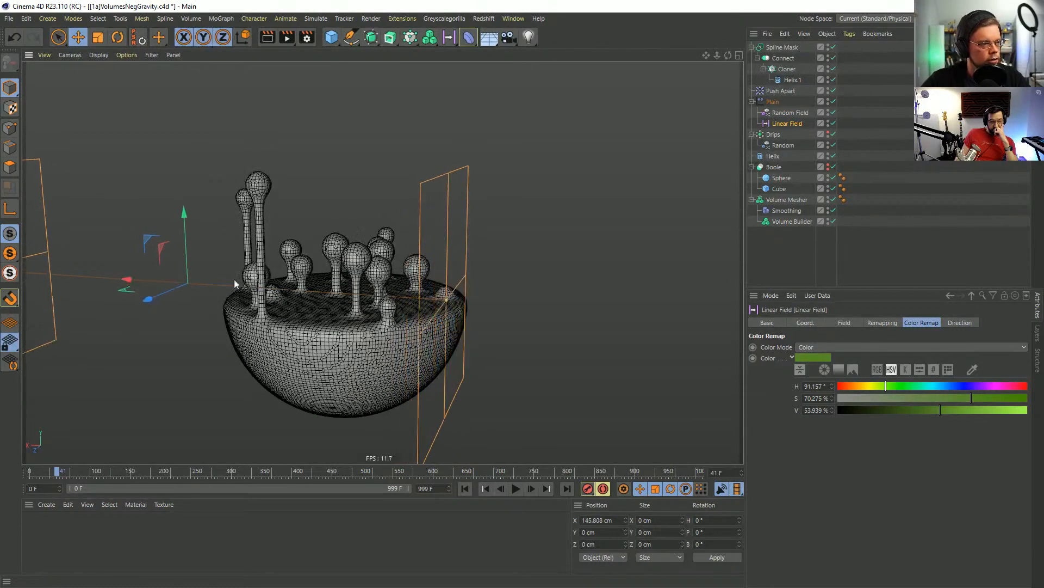
{"action": "scroll", "coordinate": [430, 294], "scroll_direction": "up", "scroll_amount": 5}
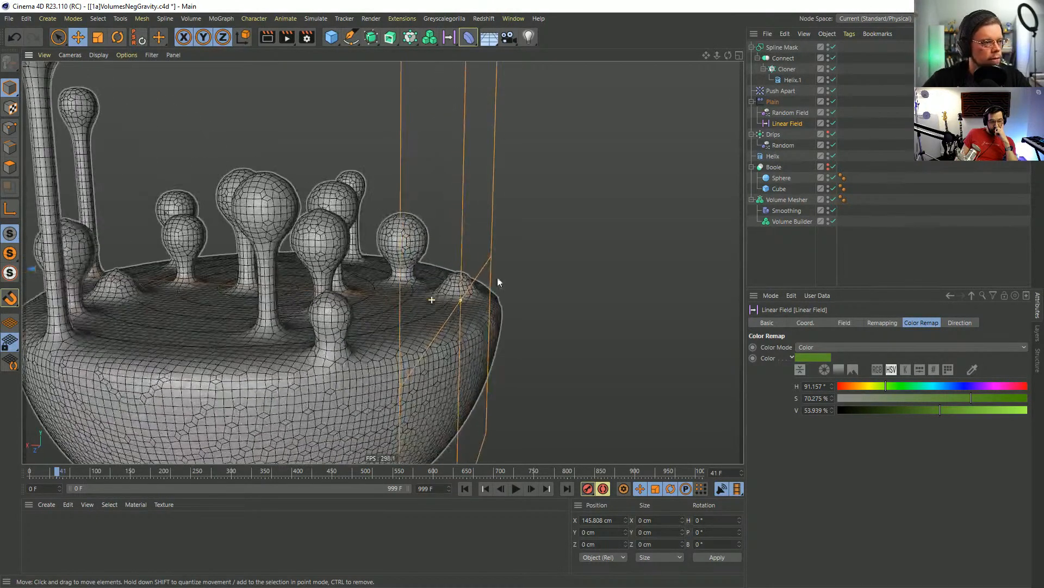
Lower the Helix spline about 11.6 cm along Y so the strands start deeper in the bowl.
{"action": "left_click", "coordinate": [781, 155]}
{"action": "key", "text": "e"}
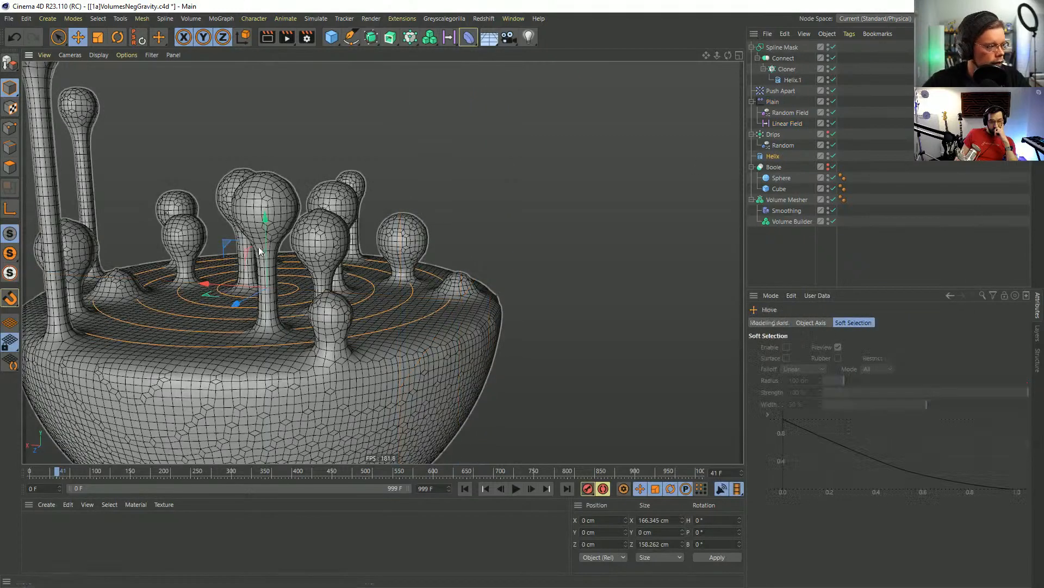
{"action": "left_click_drag", "start_coordinate": [265, 223], "coordinate": [253, 252]}
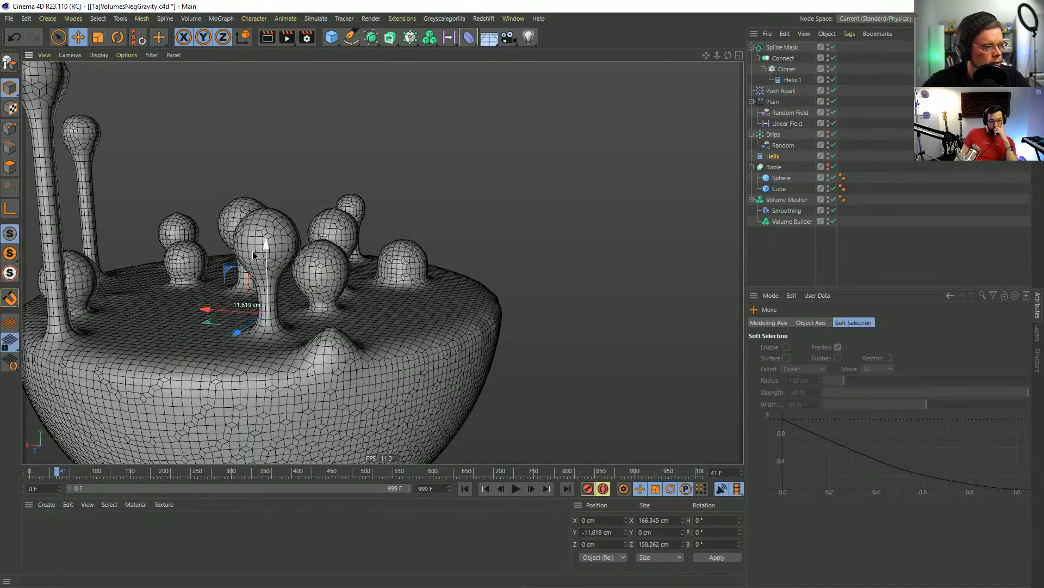
Move the Linear Field farther along X to about 165.9 cm.
{"action": "scroll", "coordinate": [327, 267], "scroll_direction": "down", "scroll_amount": 4}
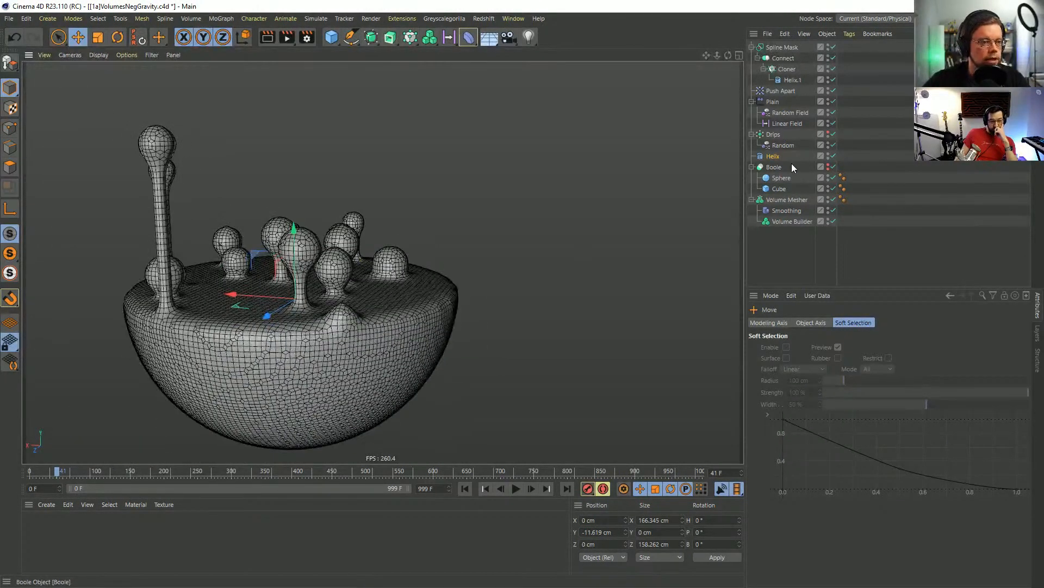
{"action": "left_click", "coordinate": [784, 125]}
{"action": "left_click_drag", "start_coordinate": [506, 217], "coordinate": [128, 276], "text": "alt"}
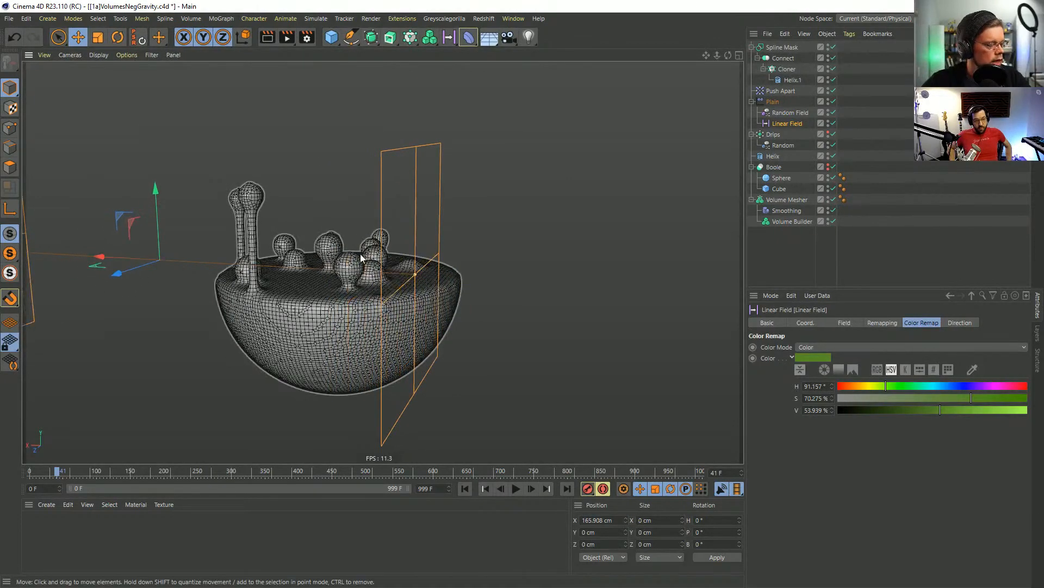
{"action": "left_click_drag", "start_coordinate": [362, 258], "coordinate": [357, 300], "text": "alt"}
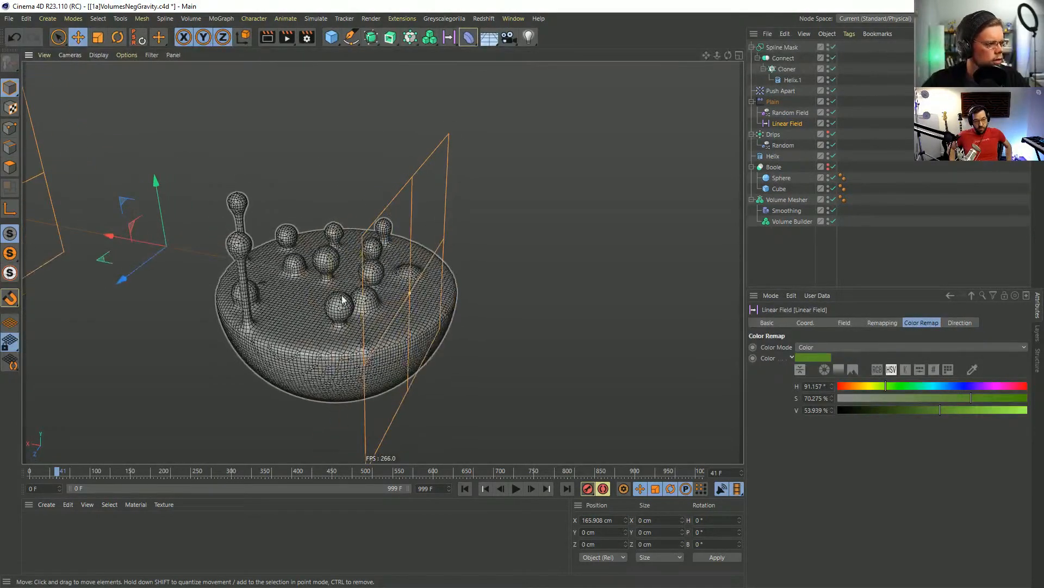
{"action": "scroll", "coordinate": [356, 299], "scroll_direction": "up", "scroll_amount": 3}
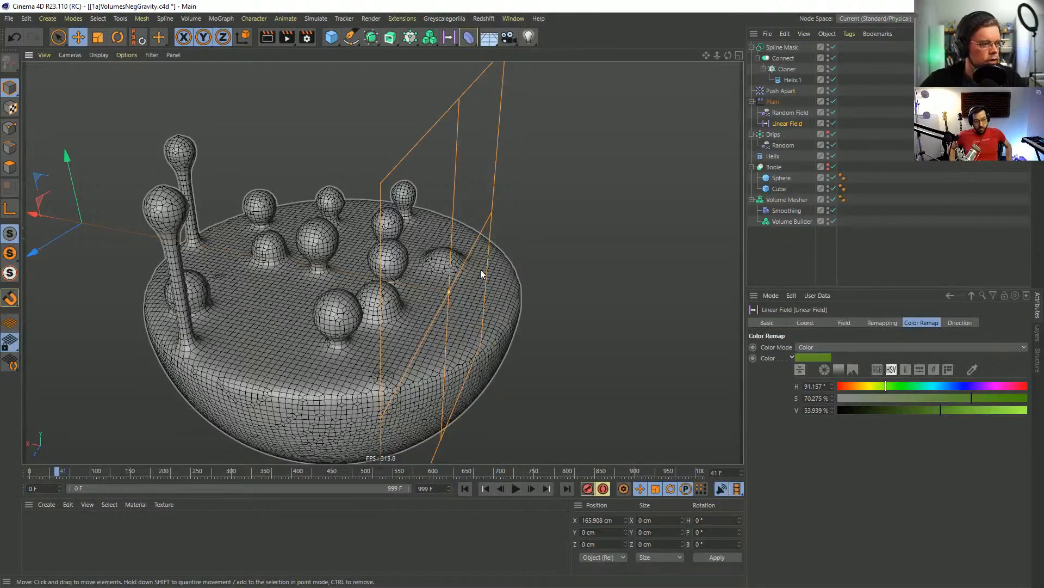
{"action": "left_click_drag", "start_coordinate": [479, 291], "coordinate": [354, 285], "text": "alt"}
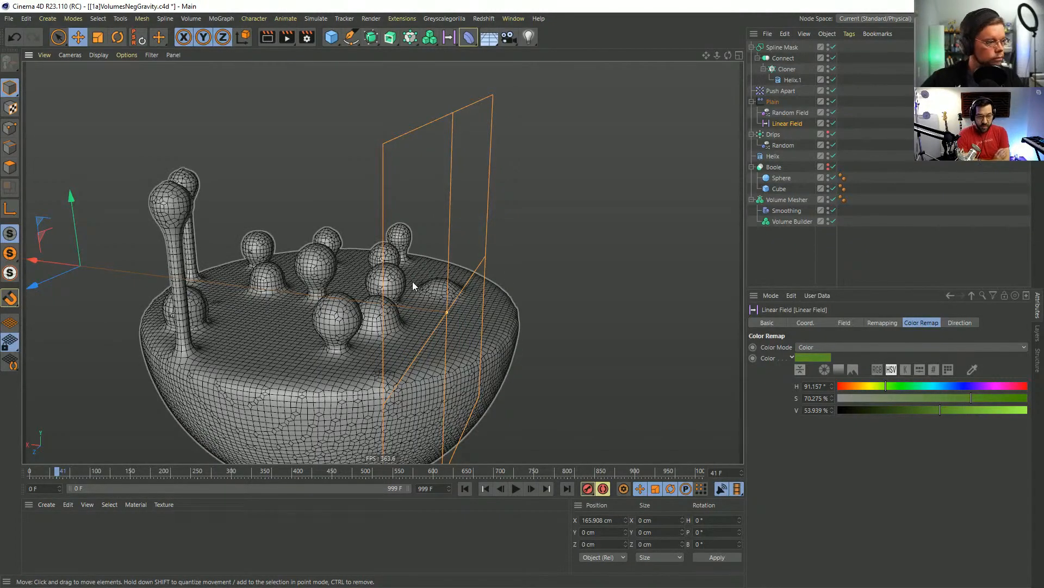
{"action": "left_click_drag", "start_coordinate": [344, 321], "coordinate": [333, 230], "text": "alt"}
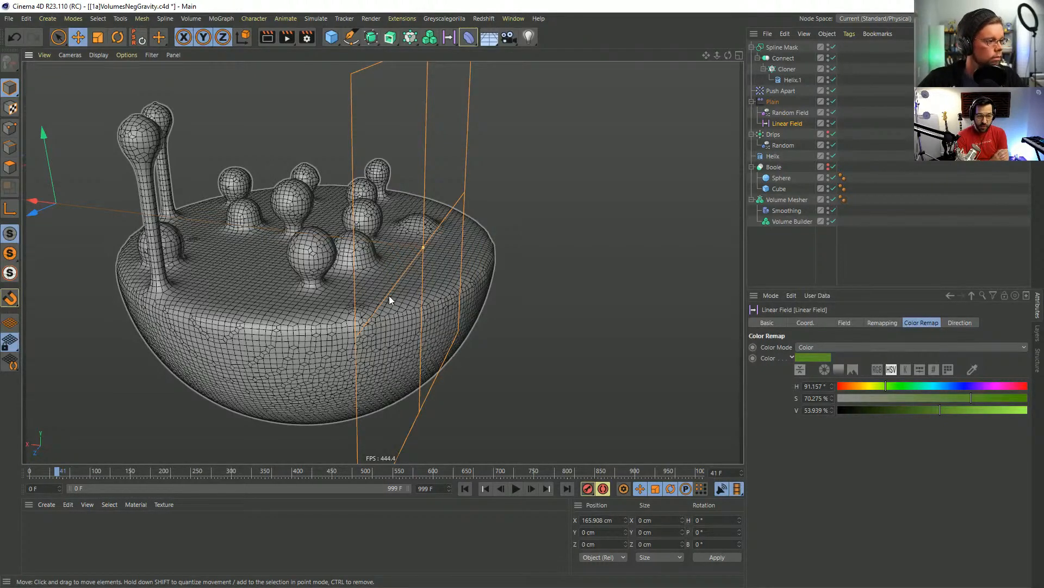
{"action": "left_click_drag", "start_coordinate": [389, 295], "coordinate": [443, 279], "text": "alt"}
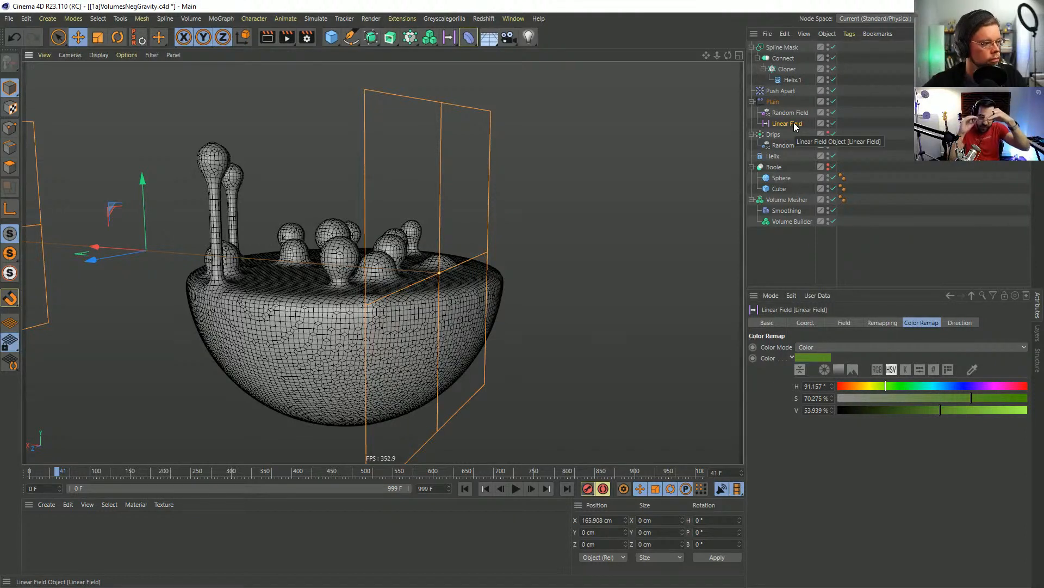
Try lowering the Boole's Cube by about 4 cm along Y, and undo the move.
{"action": "left_click", "coordinate": [771, 189]}
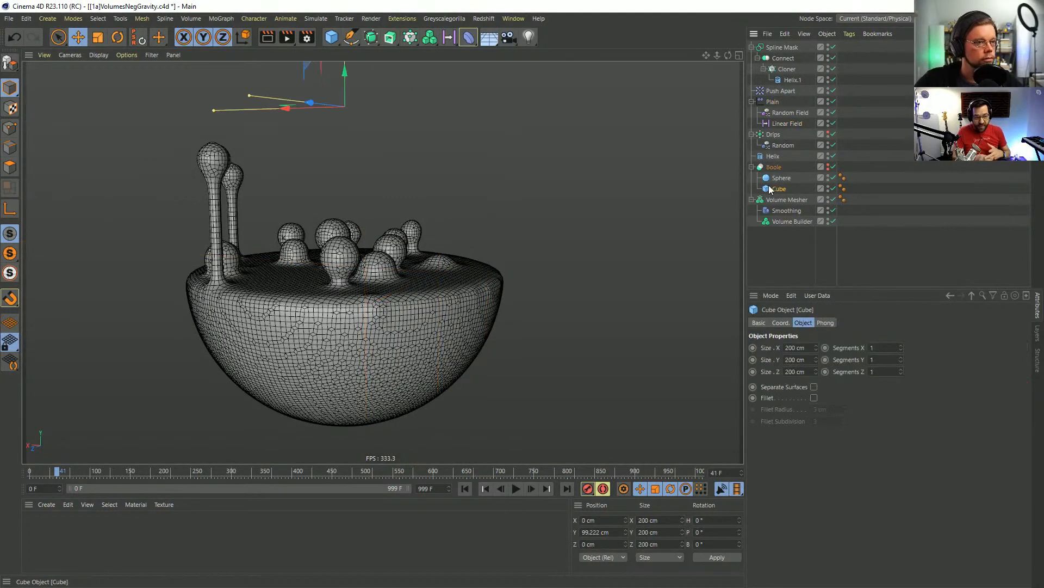
{"action": "left_click_drag", "start_coordinate": [482, 224], "coordinate": [473, 268], "text": "alt"}
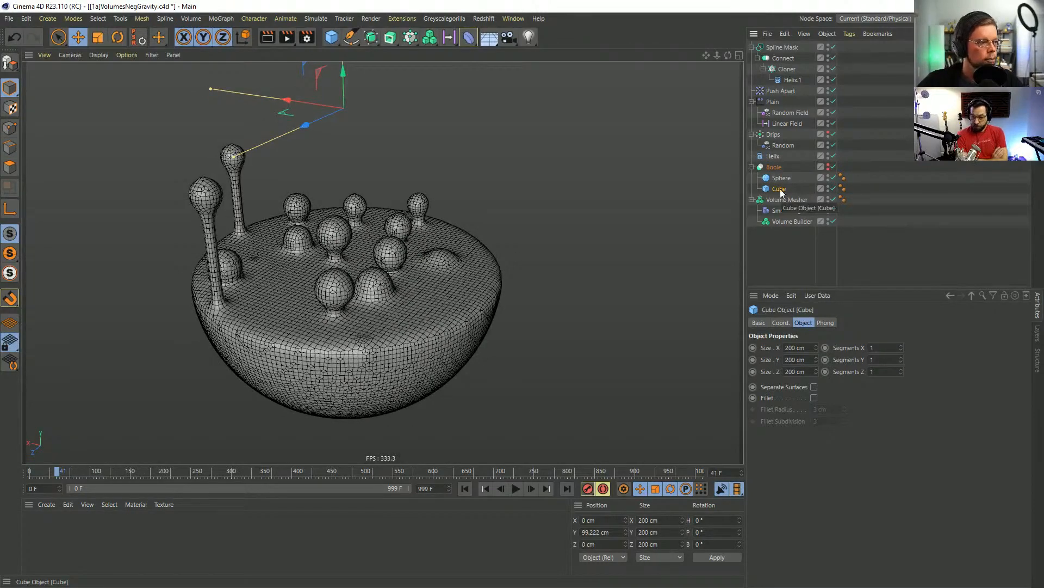
{"action": "left_click_drag", "start_coordinate": [549, 294], "coordinate": [532, 249], "text": "alt"}
{"action": "left_click", "coordinate": [442, 120]}
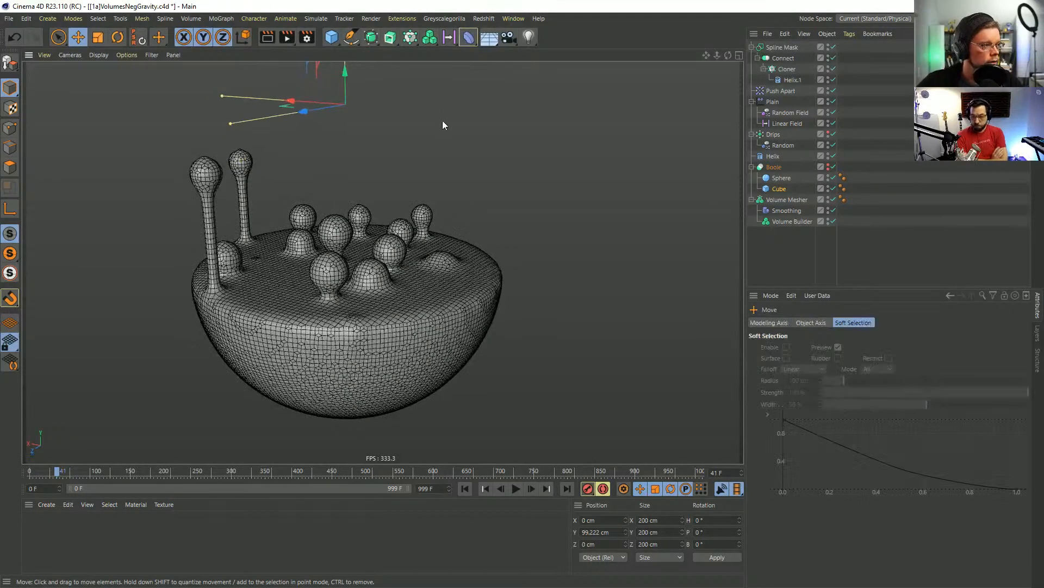
{"action": "left_click_drag", "start_coordinate": [345, 71], "coordinate": [338, 79]}
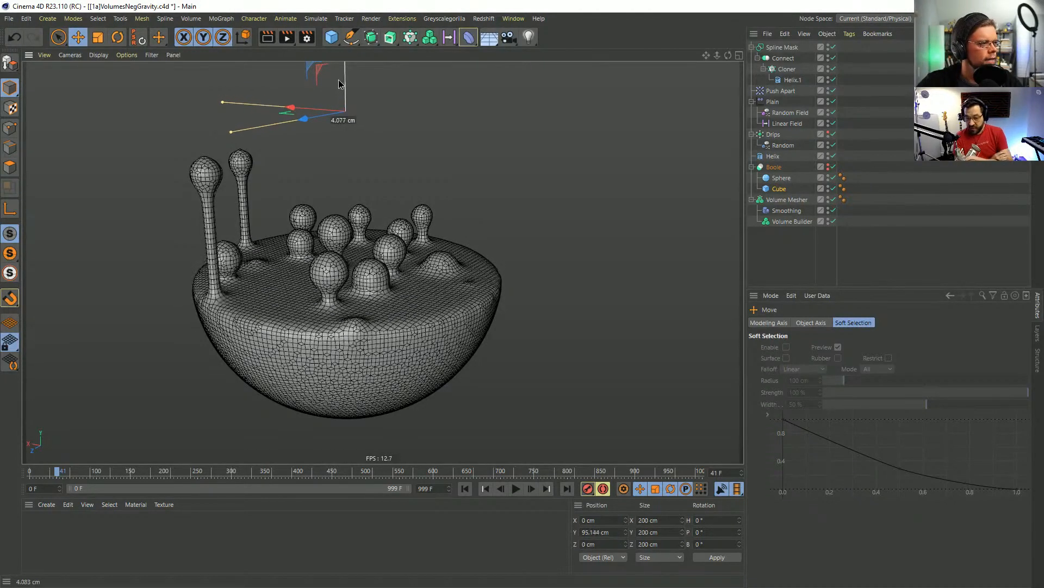
{"action": "key", "text": "ctrl+z"}
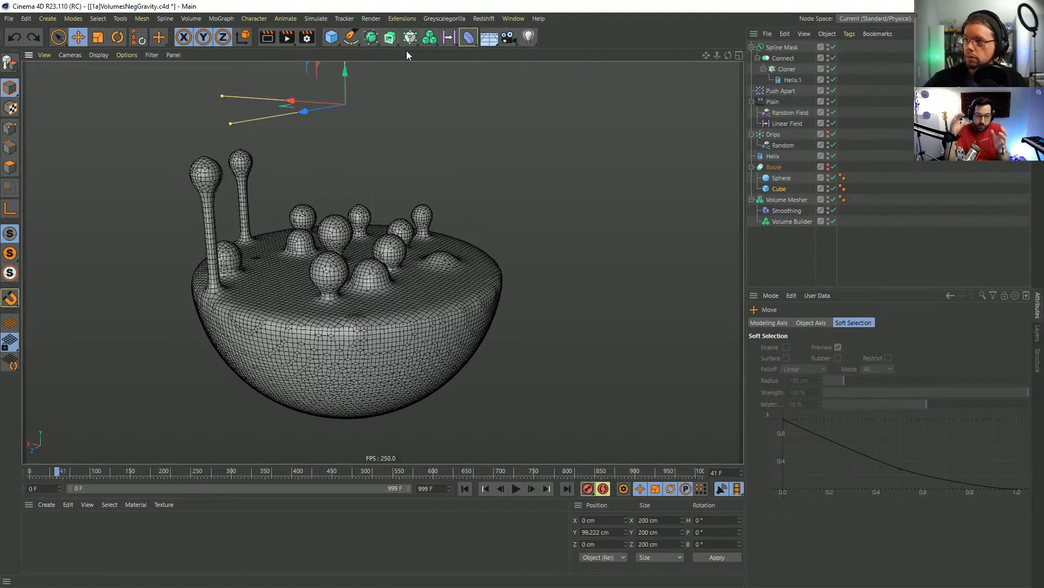
Disable the Volume Mesher together with its Smoothing and Volume Builder, and make the Boole visible in the viewport.
{"action": "mouse_move", "coordinate": [382, 253]}
{"action": "left_mouse_down", "text": "alt"}
{"action": "mouse_move", "coordinate": [377, 233]}
{"action": "mouse_move", "coordinate": [370, 257]}
{"action": "mouse_move", "coordinate": [376, 241]}
{"action": "mouse_move", "coordinate": [392, 260]}
{"action": "left_mouse_up", "text": "alt"}
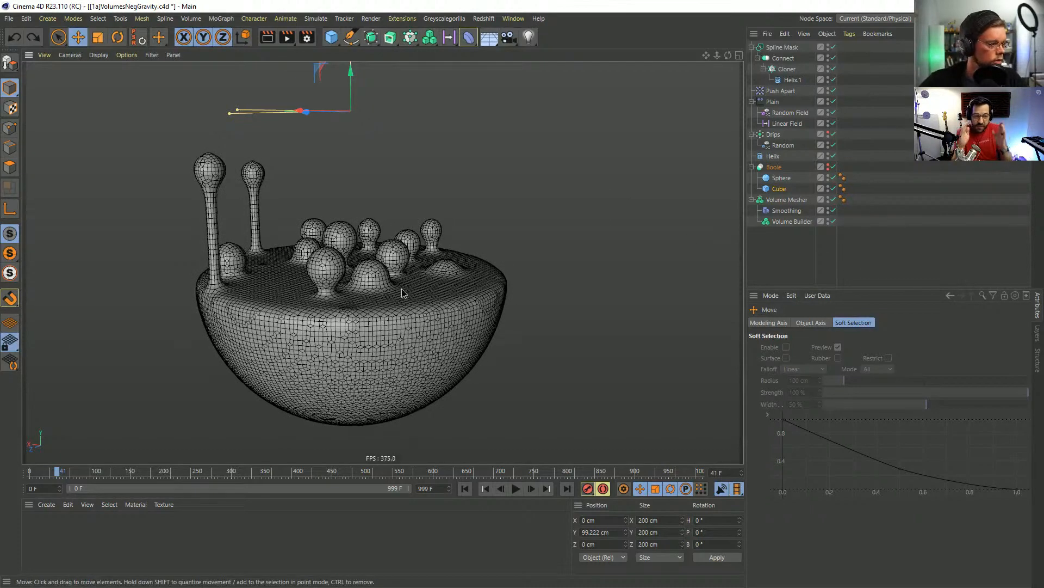
{"action": "left_click_drag", "start_coordinate": [403, 292], "coordinate": [409, 288], "text": "alt"}
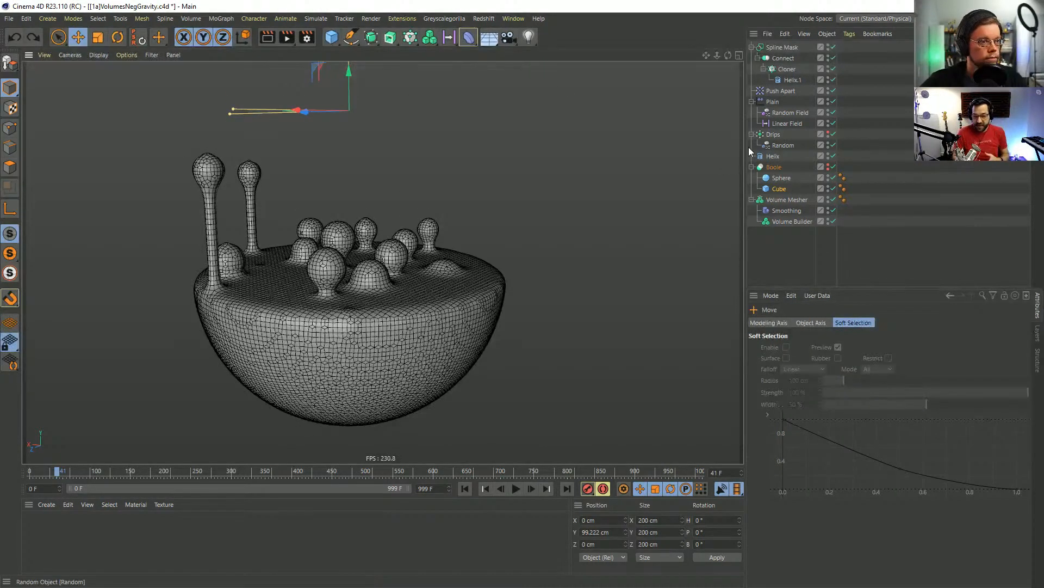
{"action": "left_click_drag", "start_coordinate": [367, 249], "coordinate": [370, 274], "text": "alt"}
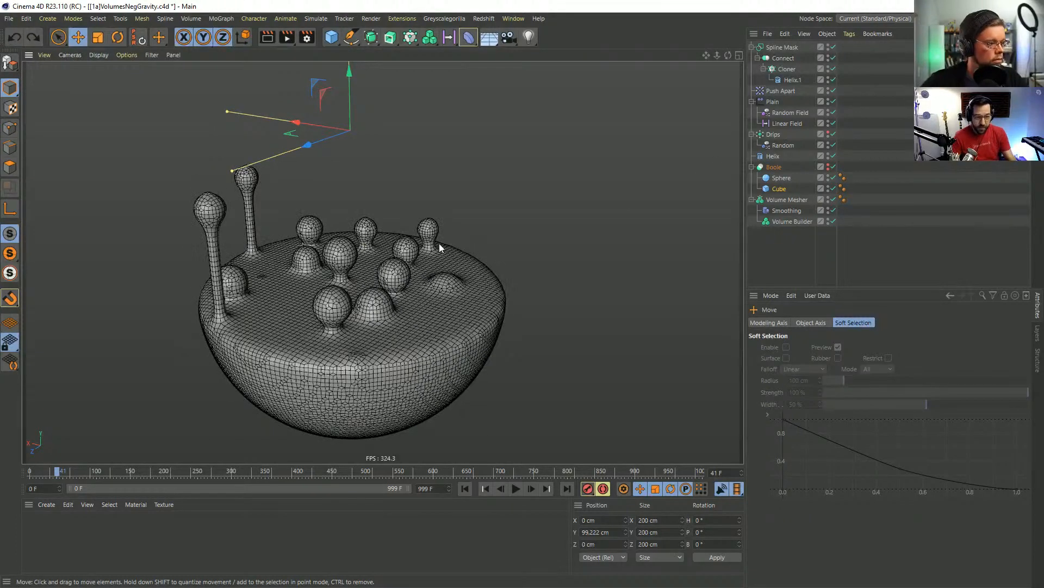
{"action": "left_click_drag", "start_coordinate": [458, 245], "coordinate": [380, 283], "text": "alt"}
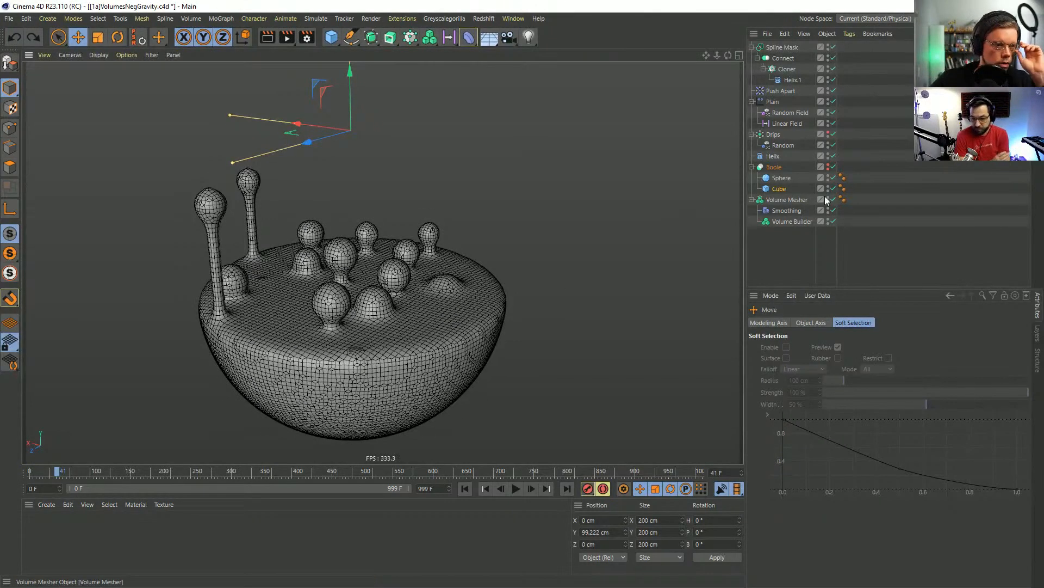
{"action": "left_click_drag", "start_coordinate": [833, 199], "coordinate": [834, 222]}
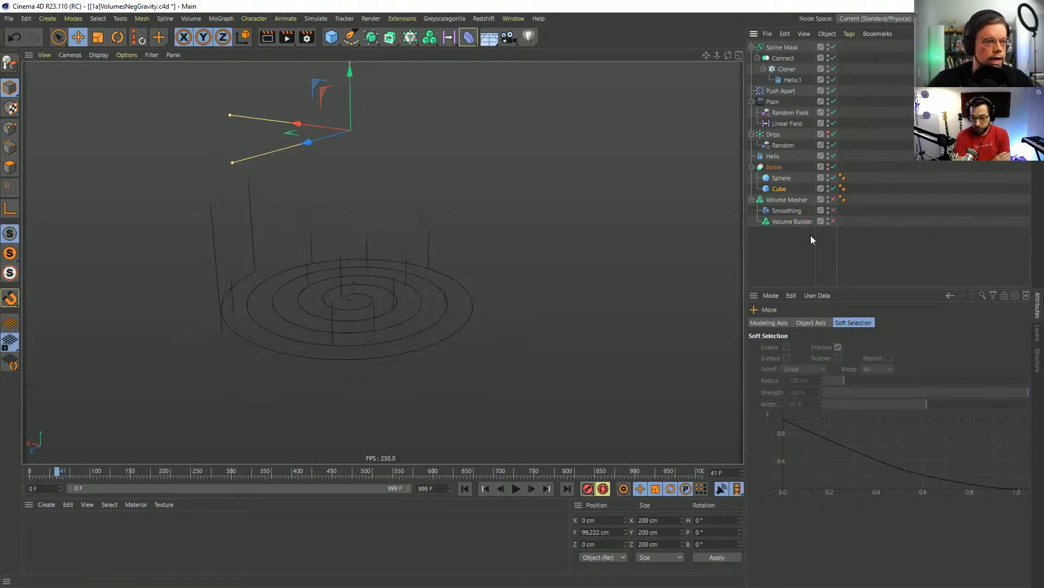
{"action": "left_click", "coordinate": [830, 167]}
{"action": "left_click_drag", "start_coordinate": [377, 309], "coordinate": [492, 307], "text": "alt"}
Set the Boole's Cube to 11 segments in X and 11 segments in Z.
{"action": "left_click", "coordinate": [781, 189]}
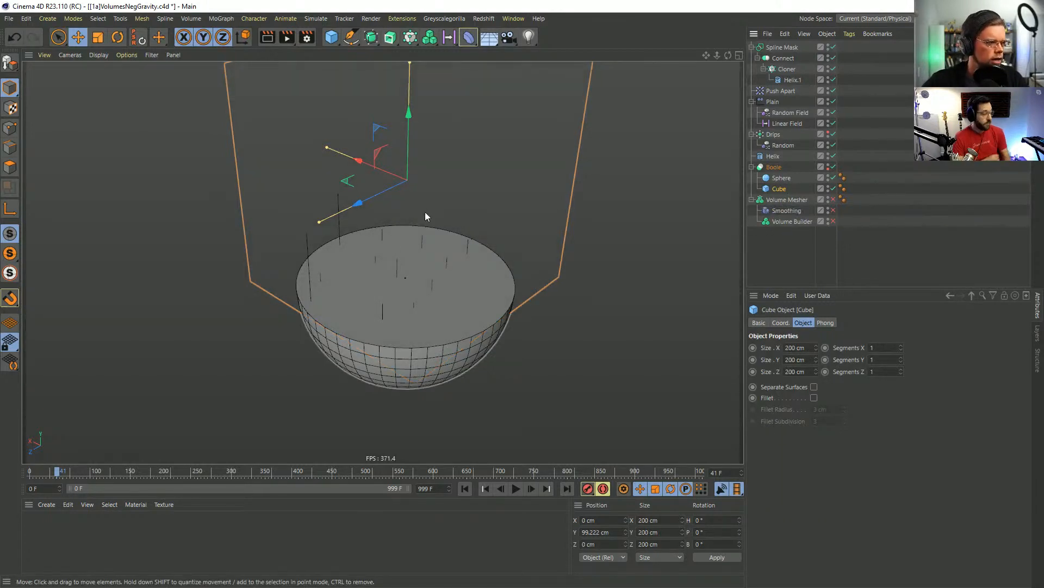
{"action": "left_click", "coordinate": [884, 347]}
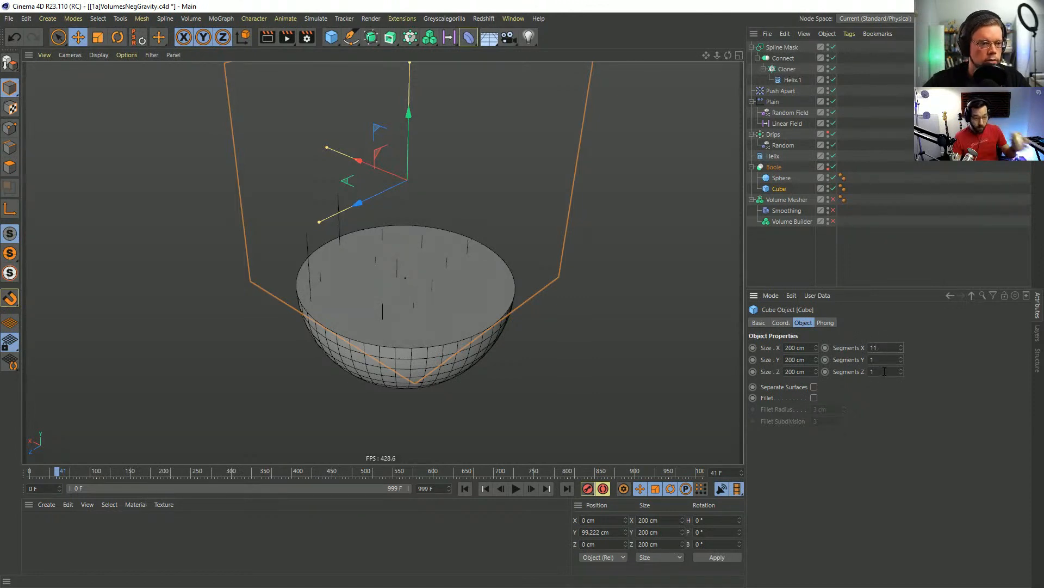
{"action": "type", "text": "11"}
{"action": "key", "text": "Return"}
{"action": "left_click_drag", "start_coordinate": [477, 272], "coordinate": [384, 315], "text": "alt"}
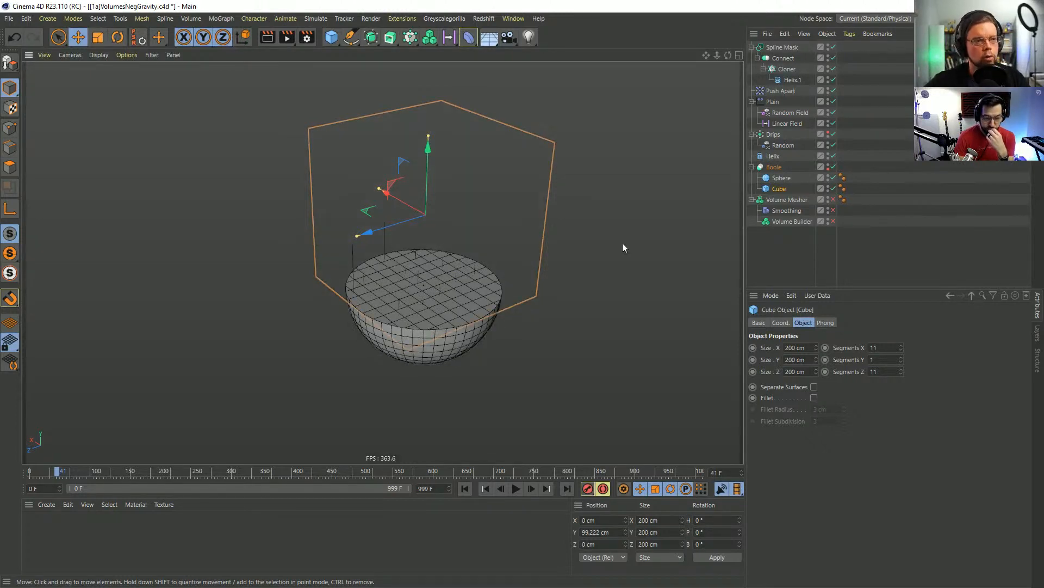
{"action": "scroll", "coordinate": [422, 306], "scroll_direction": "up", "scroll_amount": 3}
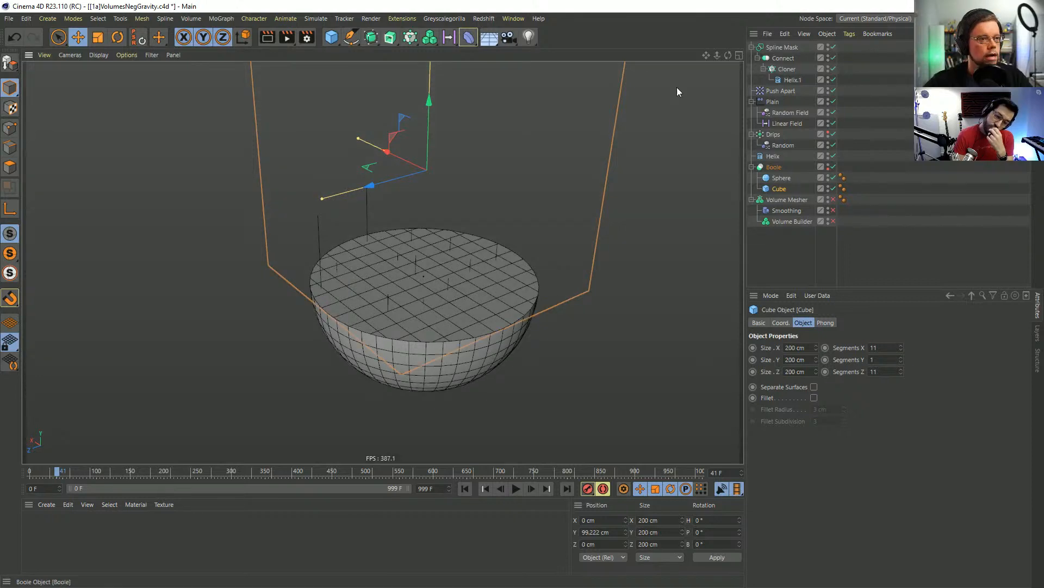
Add a Plain effector as a child of the Cube, name it Plain.Deform and set its deformation to Point.
{"action": "left_click", "coordinate": [411, 37]}
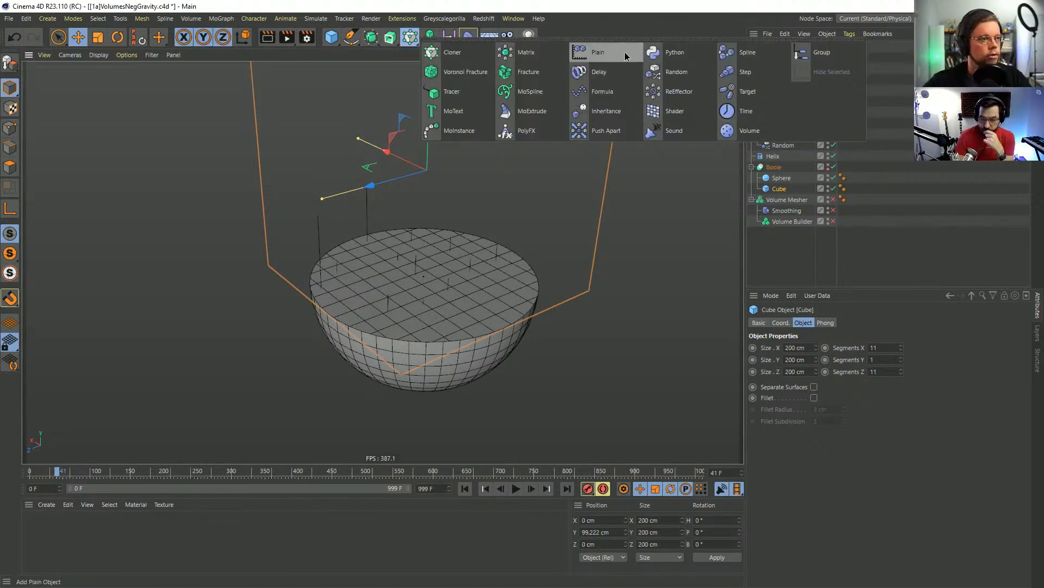
{"action": "left_click", "coordinate": [601, 54]}
{"action": "left_click_drag", "start_coordinate": [775, 48], "coordinate": [764, 199]}
Rename the Random effector under Drips to Random.Scale and the Plain effector holding the two fields to Plain.Y+.
{"action": "double_click", "coordinate": [789, 145]}
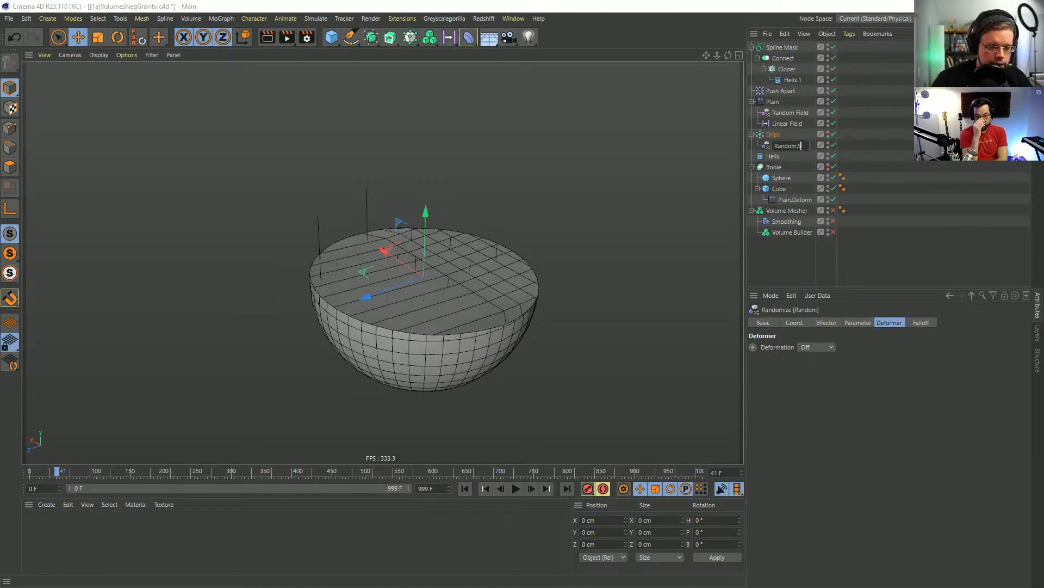
{"action": "type", "text": ".Scale"}
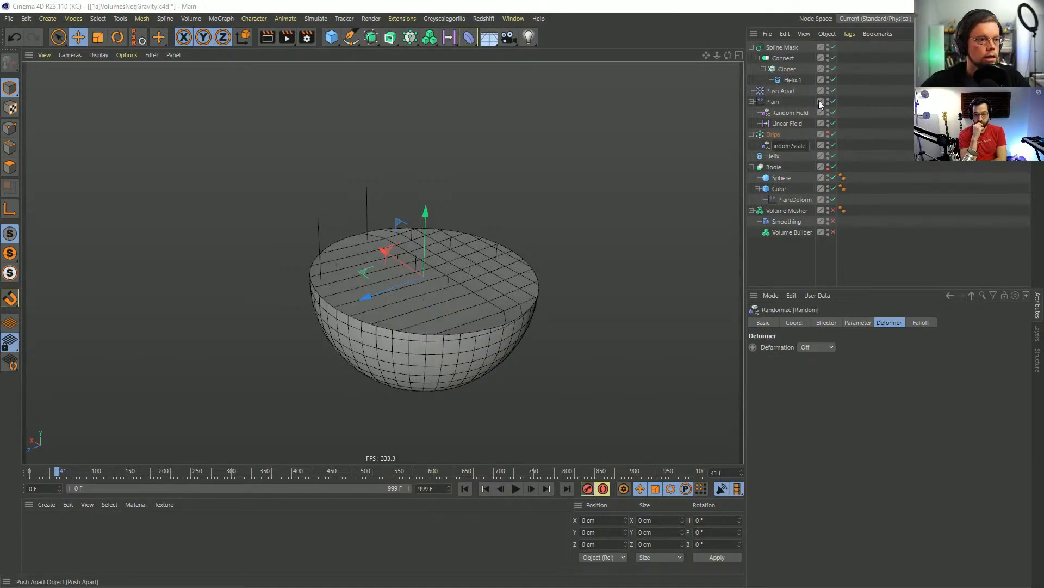
{"action": "left_click", "coordinate": [775, 101]}
{"action": "double_click", "coordinate": [775, 102]}
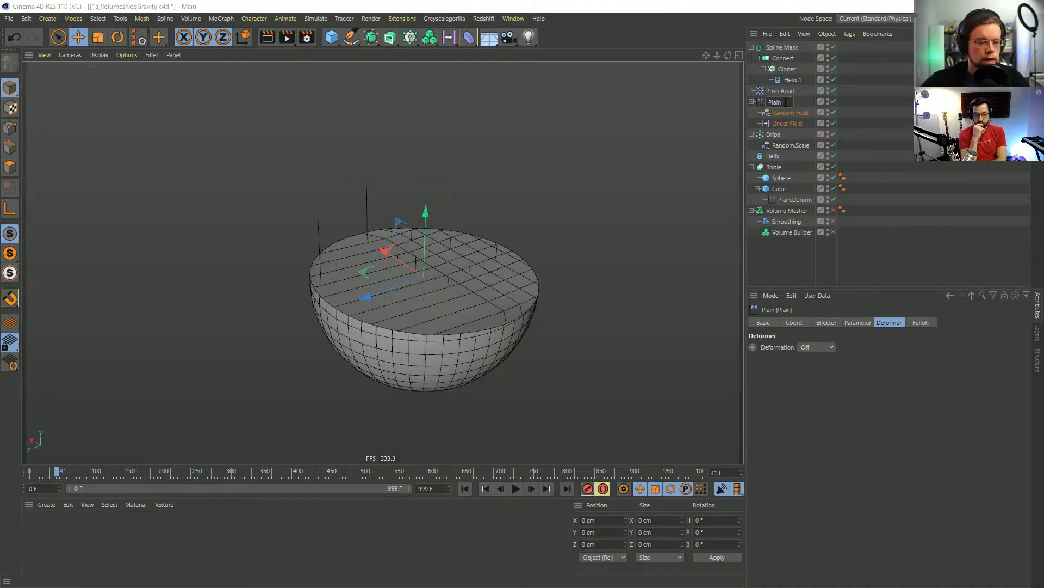
{"action": "type", "text": ".Y+"}
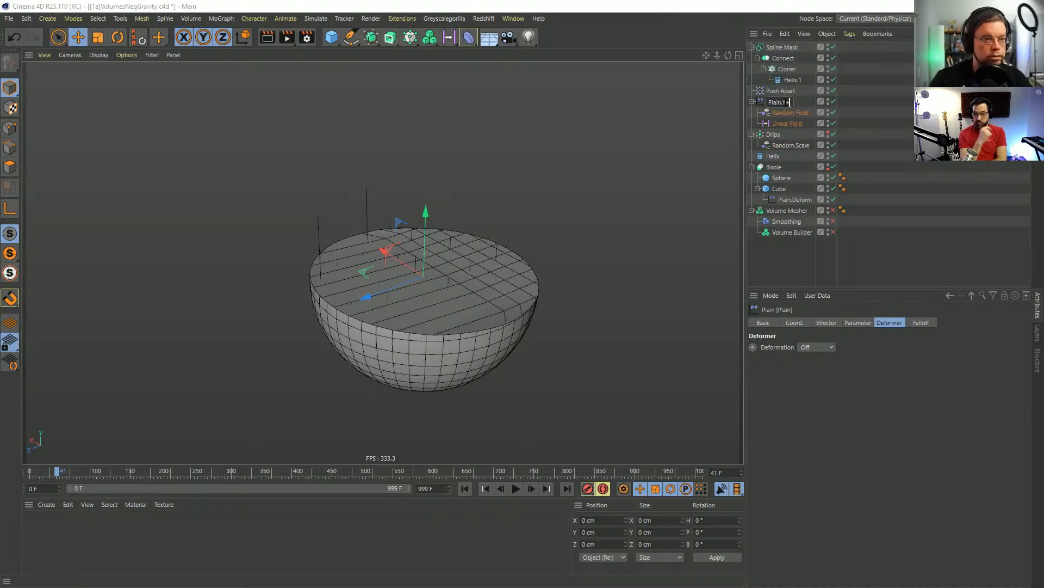
{"action": "key", "text": "Return"}
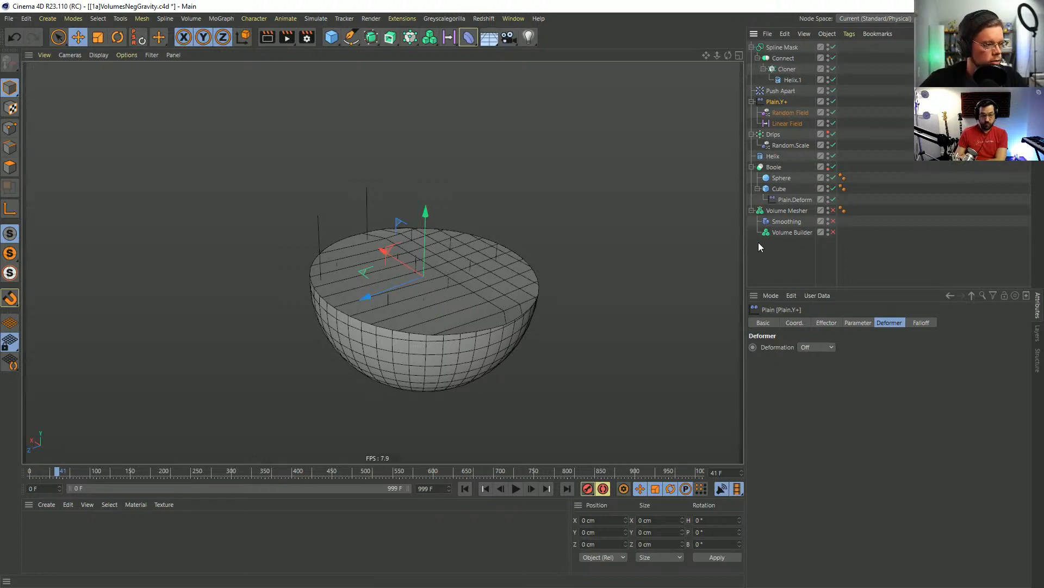
Set the Y position offset of the Plain.Deform effector to 0 cm.
{"action": "left_click", "coordinate": [795, 200]}
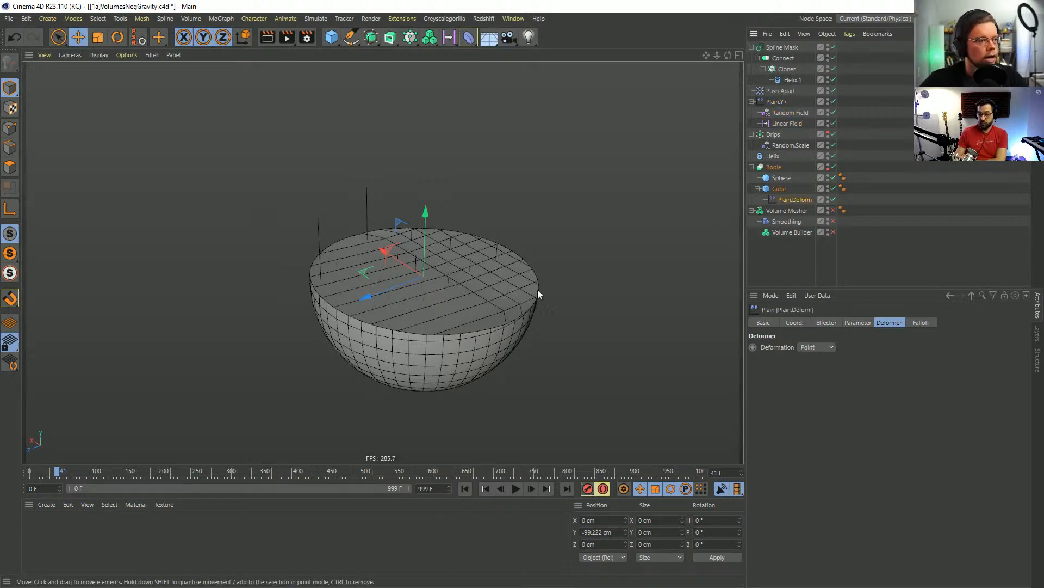
{"action": "left_click_drag", "start_coordinate": [430, 272], "coordinate": [450, 305], "text": "alt"}
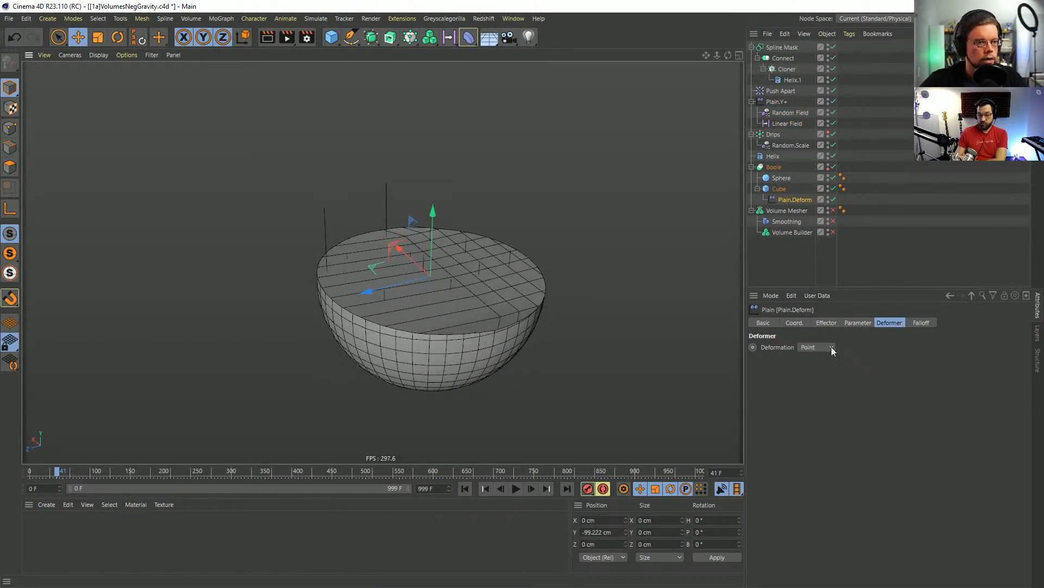
{"action": "left_click", "coordinate": [826, 324]}
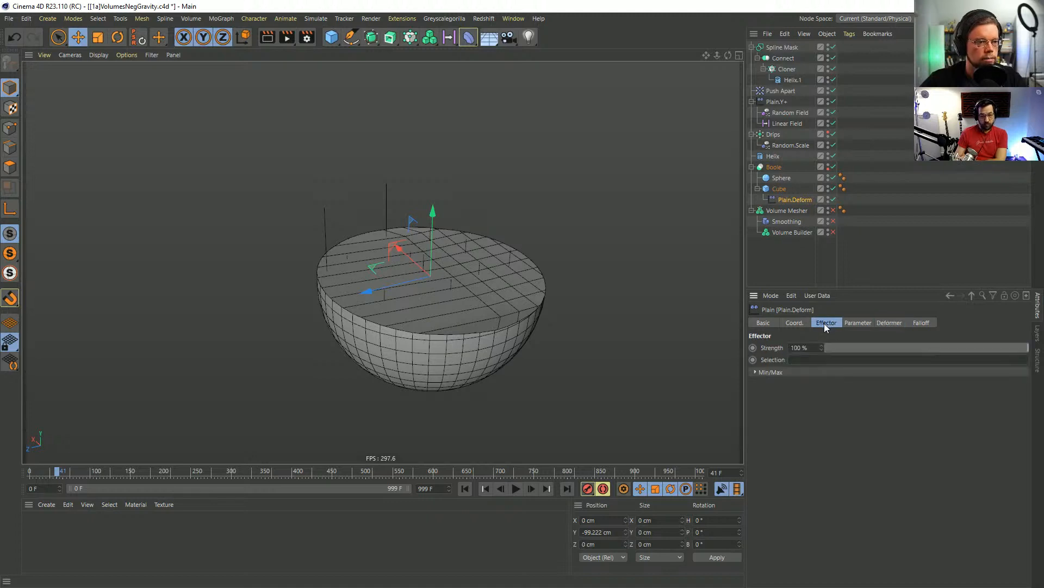
{"action": "left_click", "coordinate": [858, 323]}
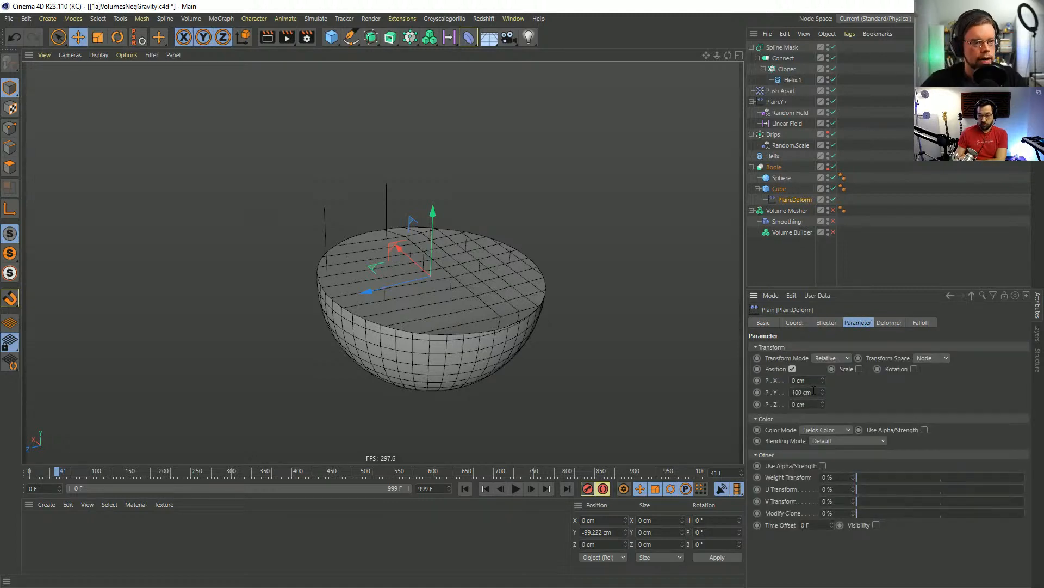
{"action": "left_click", "coordinate": [805, 392]}
{"action": "type", "text": "0"}
{"action": "key", "text": "Return"}
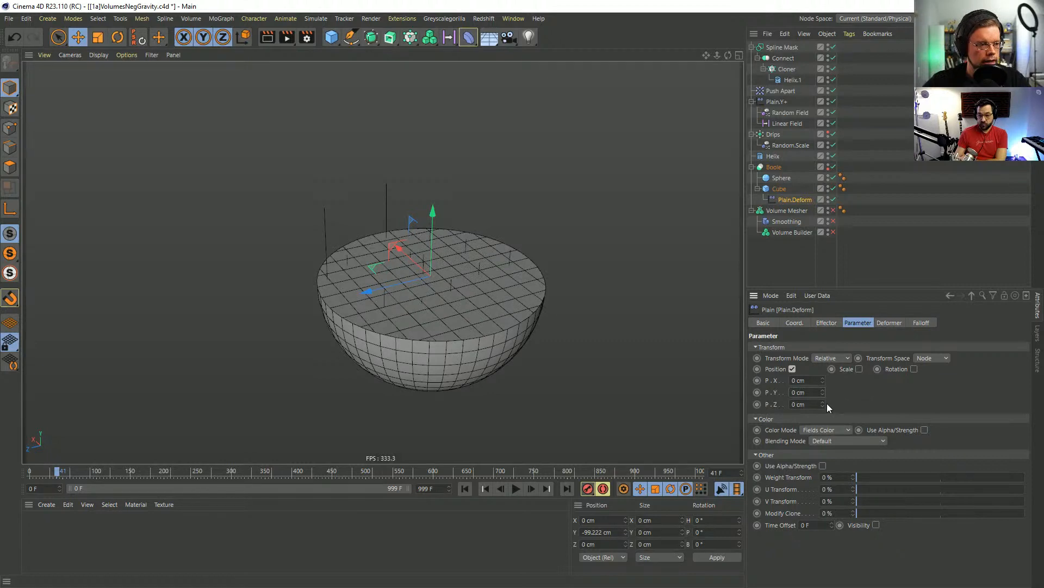
Try a 22 cm Z position offset on Plain.Deform, and settle on 11 cm.
{"action": "left_click_drag", "start_coordinate": [827, 403], "coordinate": [783, 411]}
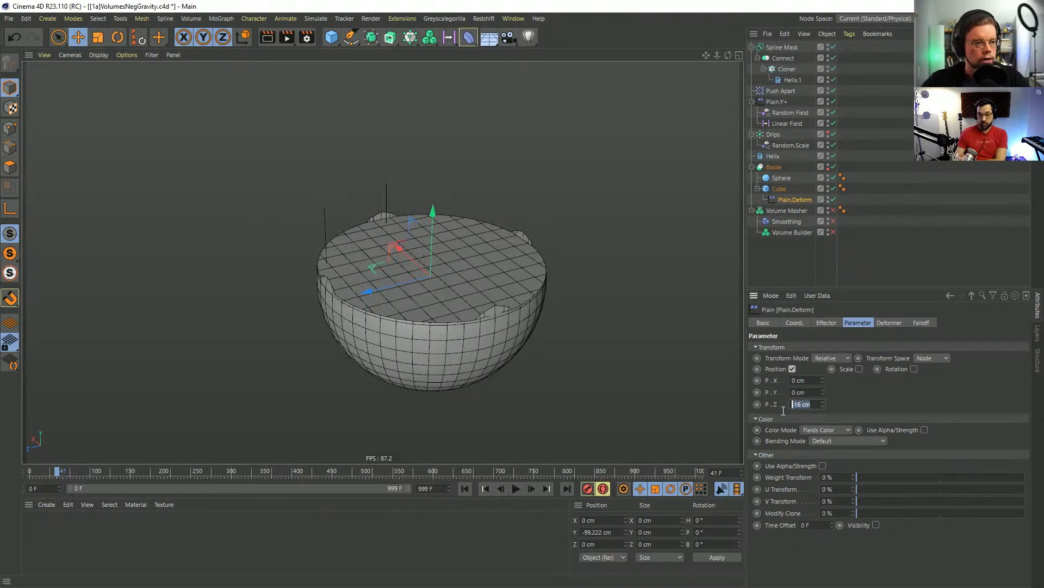
{"action": "type", "text": "22"}
{"action": "key", "text": "Return"}
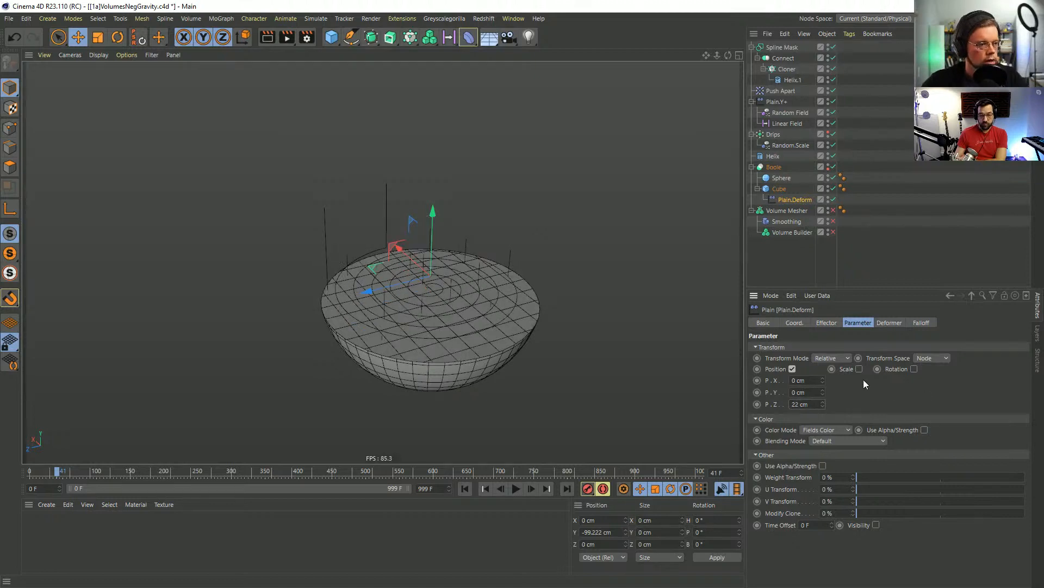
{"action": "key", "text": "Return"}
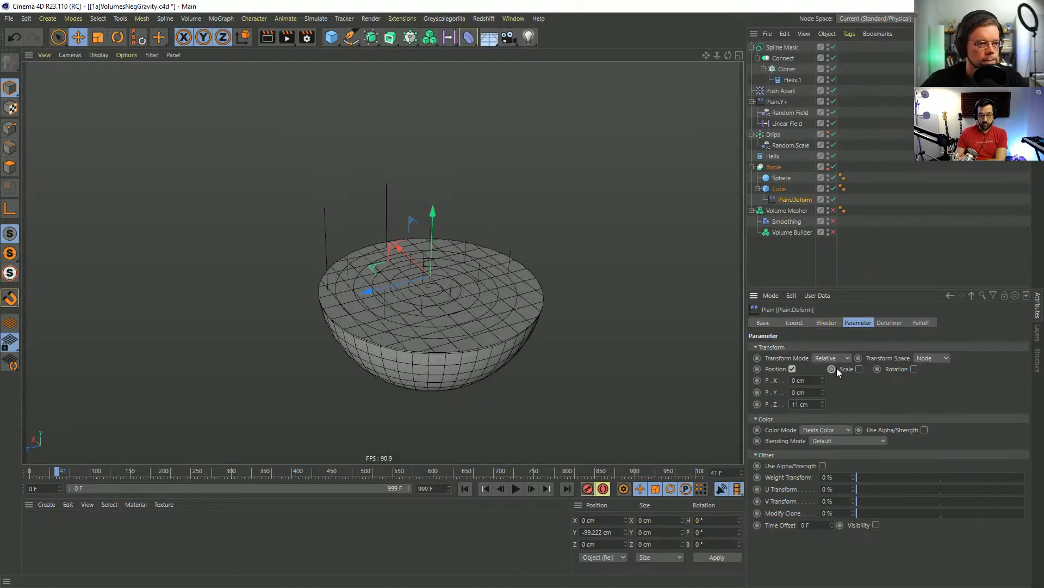
Add a Random Field to the falloff of the Plain.Deform effector.
{"action": "left_click", "coordinate": [924, 324]}
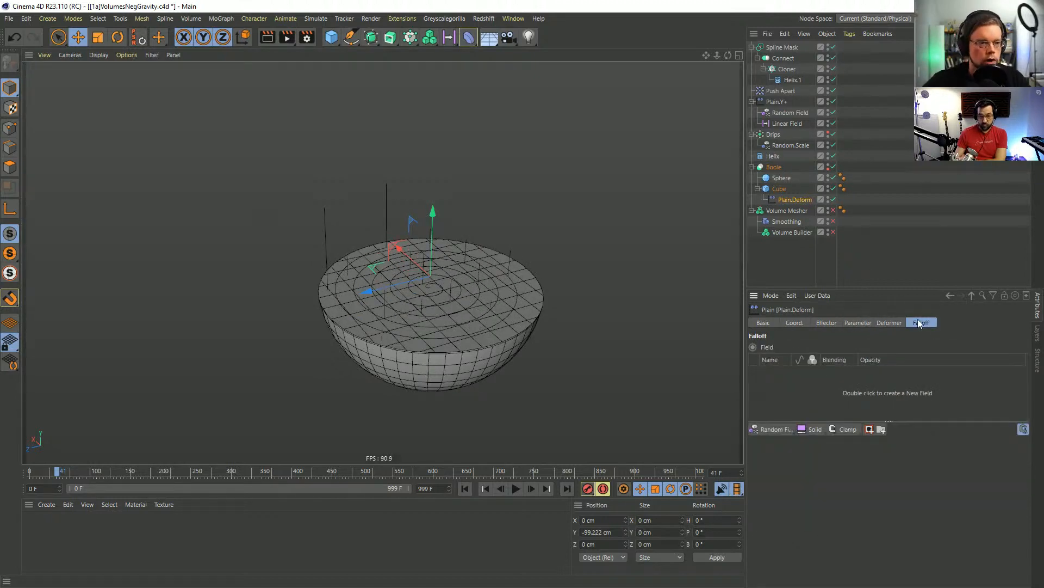
{"action": "left_click_drag", "start_coordinate": [780, 431], "coordinate": [790, 538]}
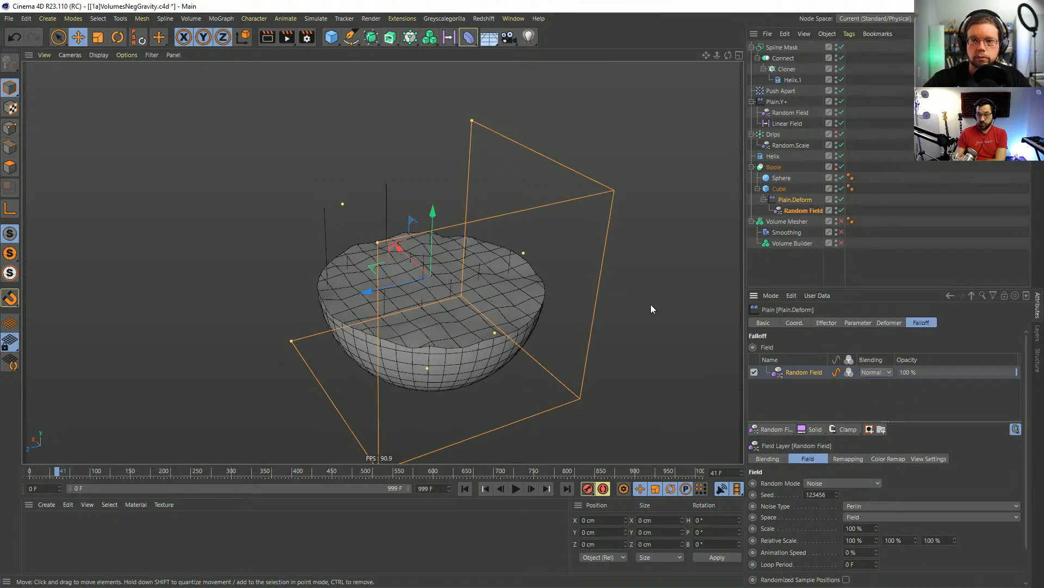
Try a 515% noise scale on the Random Field under Plain.Deform, and bring it back to 218%.
{"action": "left_click_drag", "start_coordinate": [522, 276], "coordinate": [506, 250], "text": "alt"}
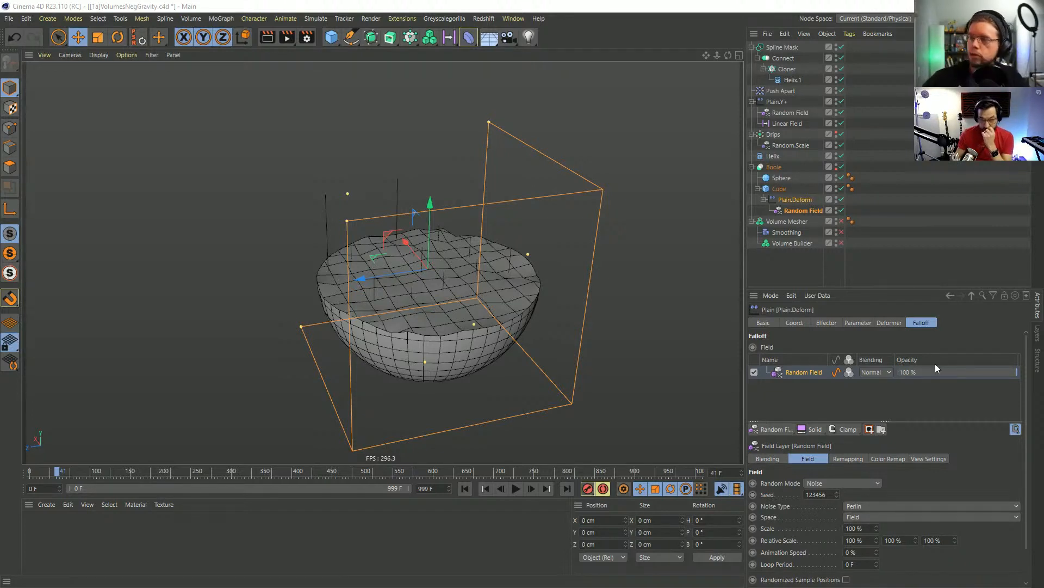
{"action": "left_click", "coordinate": [799, 211]}
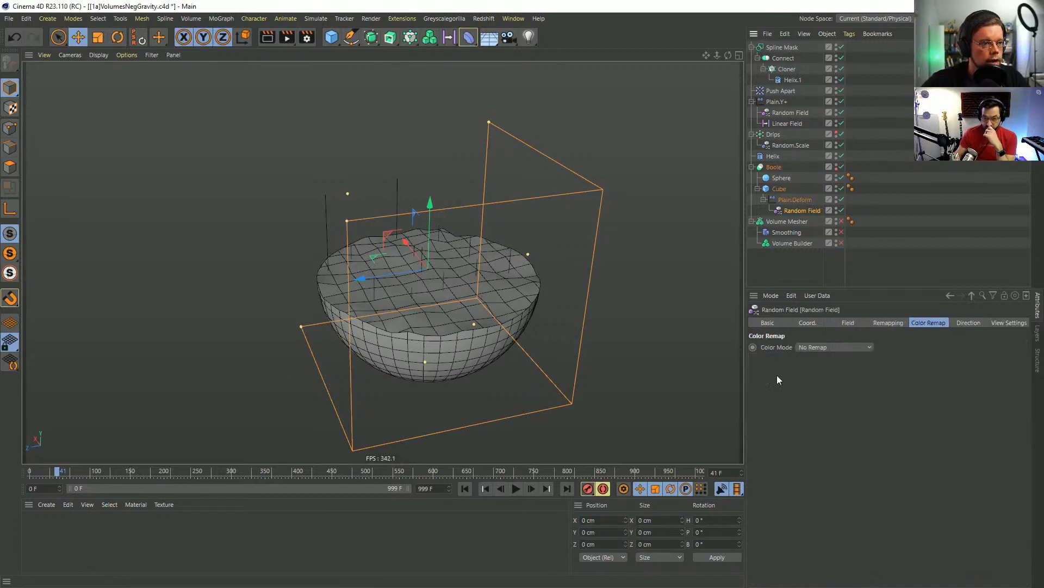
{"action": "left_click", "coordinate": [847, 323]}
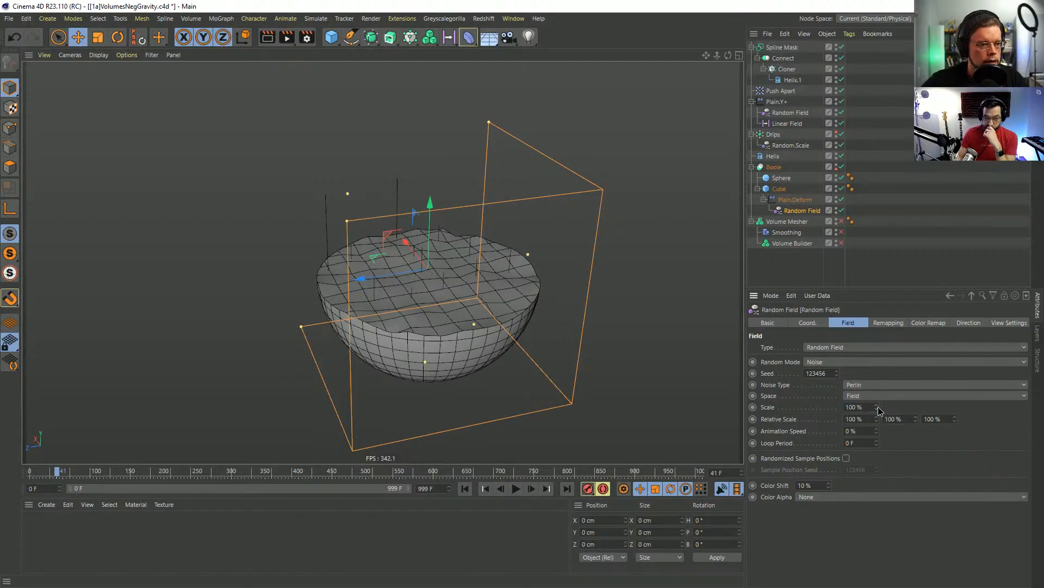
{"action": "left_click_drag", "start_coordinate": [878, 406], "coordinate": [944, 404]}
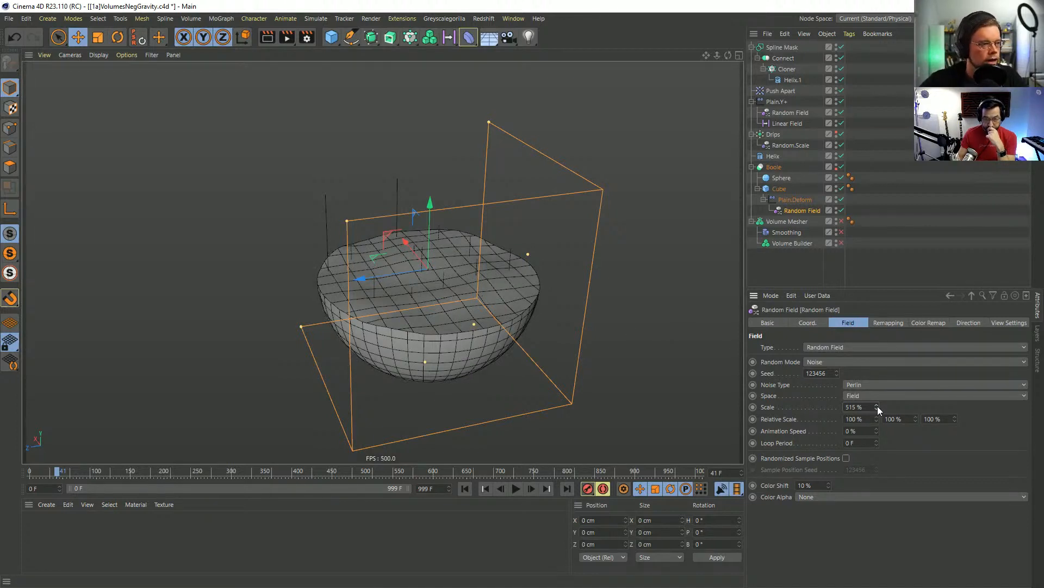
{"action": "left_click_drag", "start_coordinate": [877, 406], "coordinate": [843, 370]}
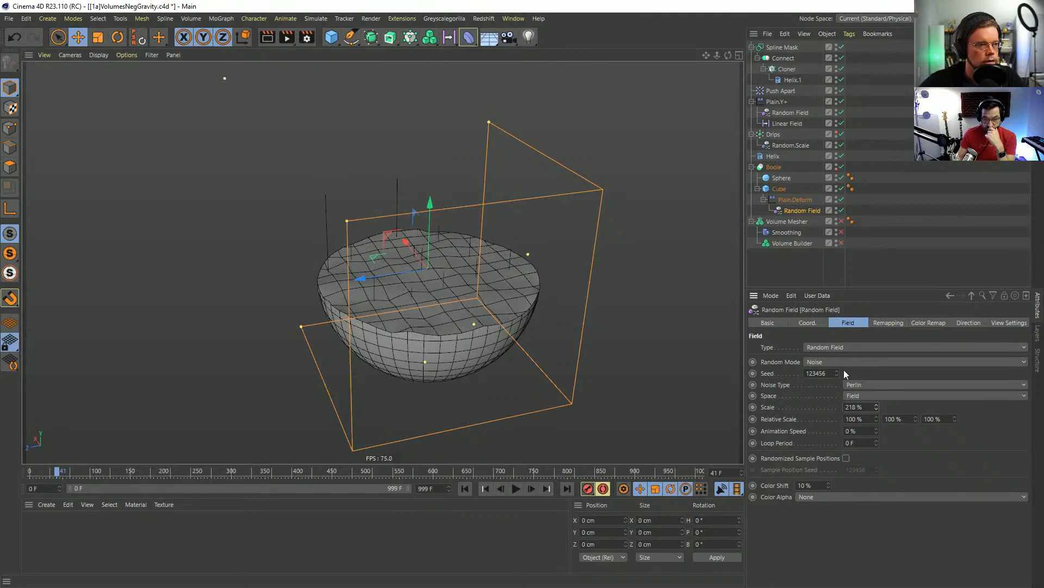
Set the Boole cube's X and Z segments to 22 each.
{"action": "left_click", "coordinate": [783, 189]}
{"action": "type", "text": "22"}
{"action": "double_click", "coordinate": [888, 370]}
{"action": "type", "text": "2"}
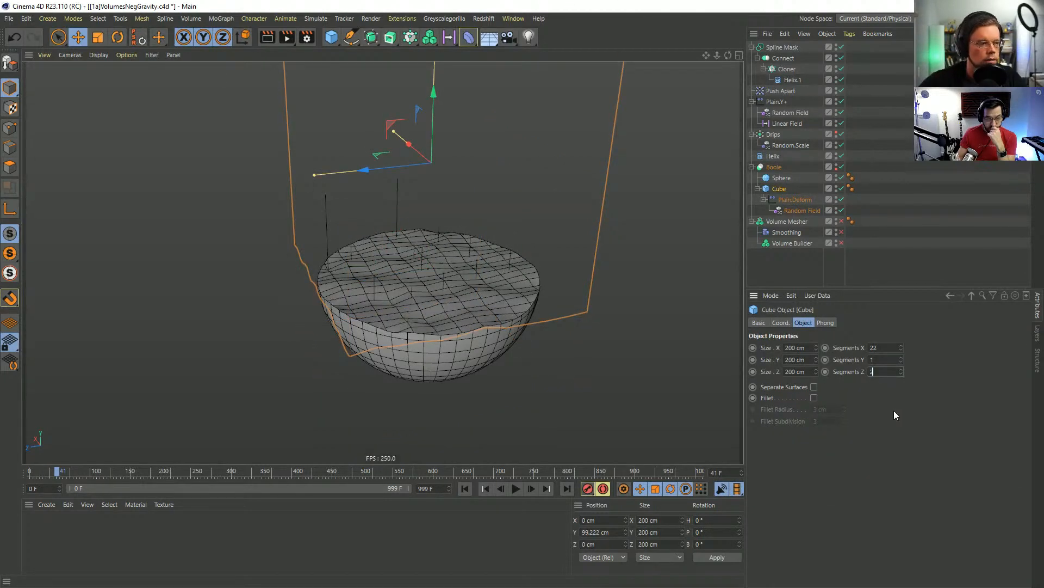
{"action": "left_click_drag", "start_coordinate": [416, 285], "coordinate": [466, 299], "text": "alt"}
Change the Random Field under Plain.Deform to Naki noise and set its scale to 312%.
{"action": "left_click", "coordinate": [795, 211]}
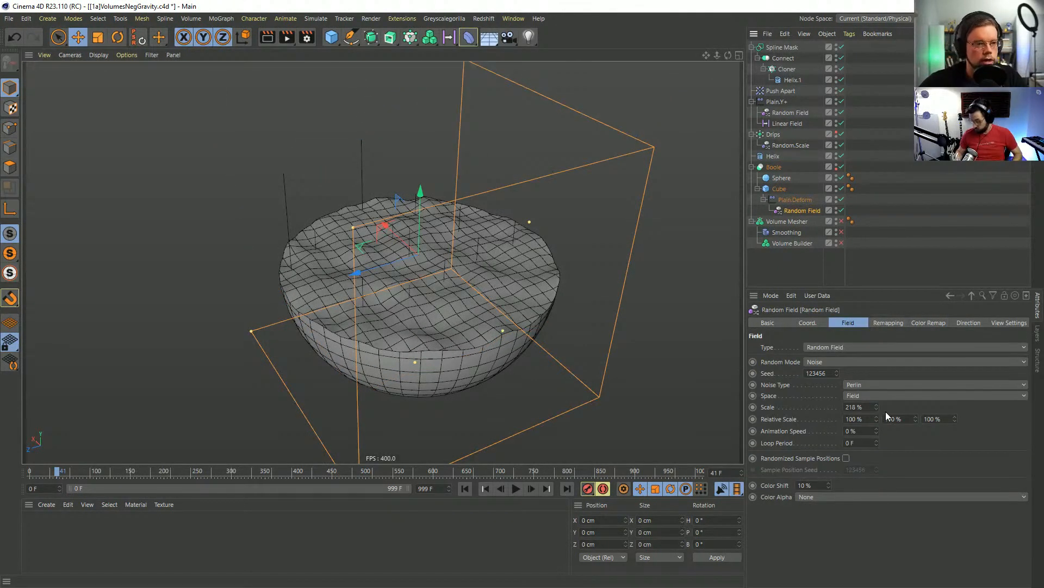
{"action": "left_click", "coordinate": [867, 384]}
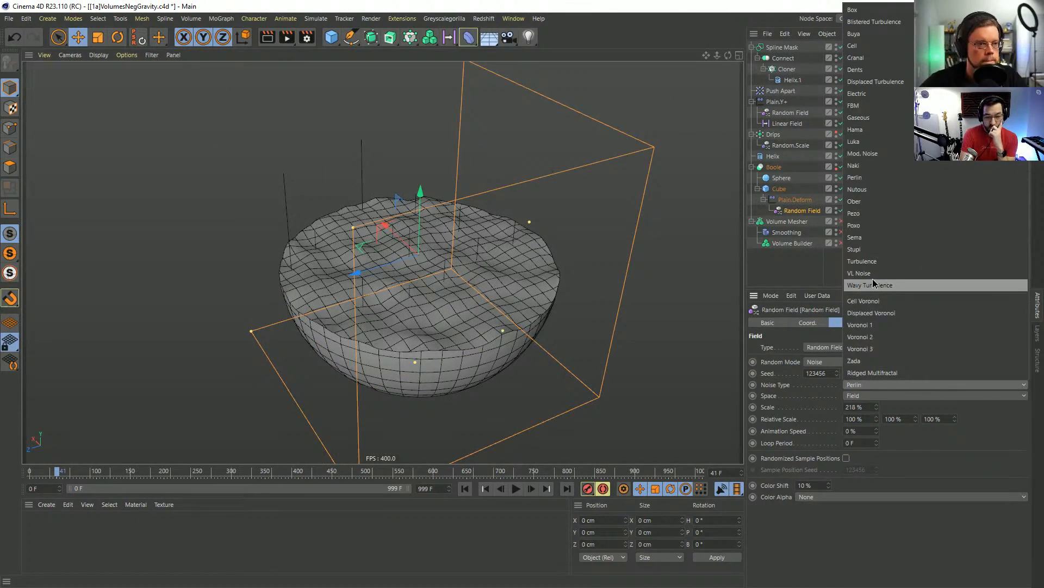
{"action": "left_click", "coordinate": [869, 165]}
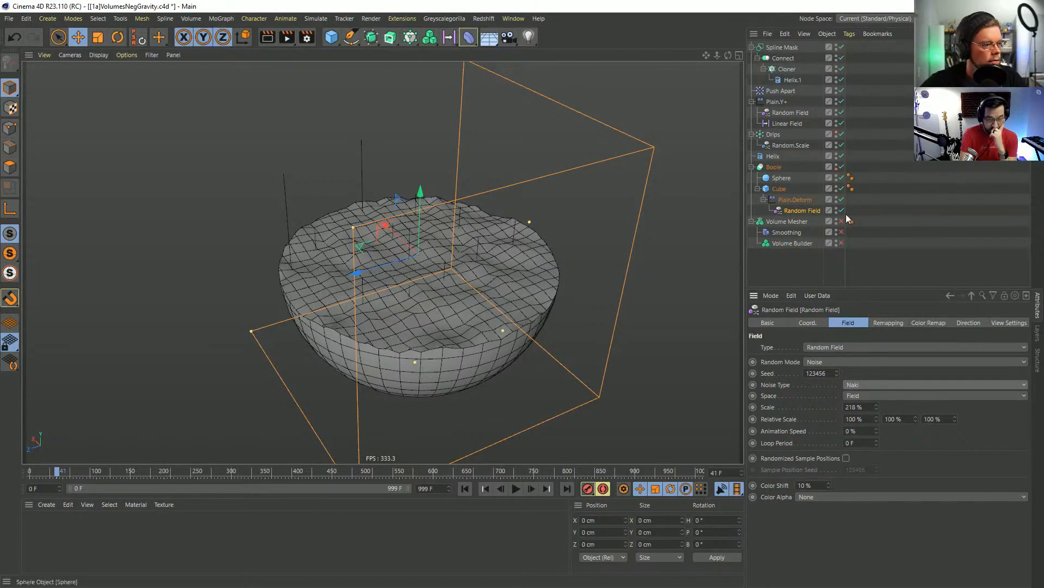
{"action": "left_click_drag", "start_coordinate": [877, 408], "coordinate": [877, 388]}
Raise the Z position offset of the Plain.Deform effector to 46 cm.
{"action": "left_click", "coordinate": [785, 204]}
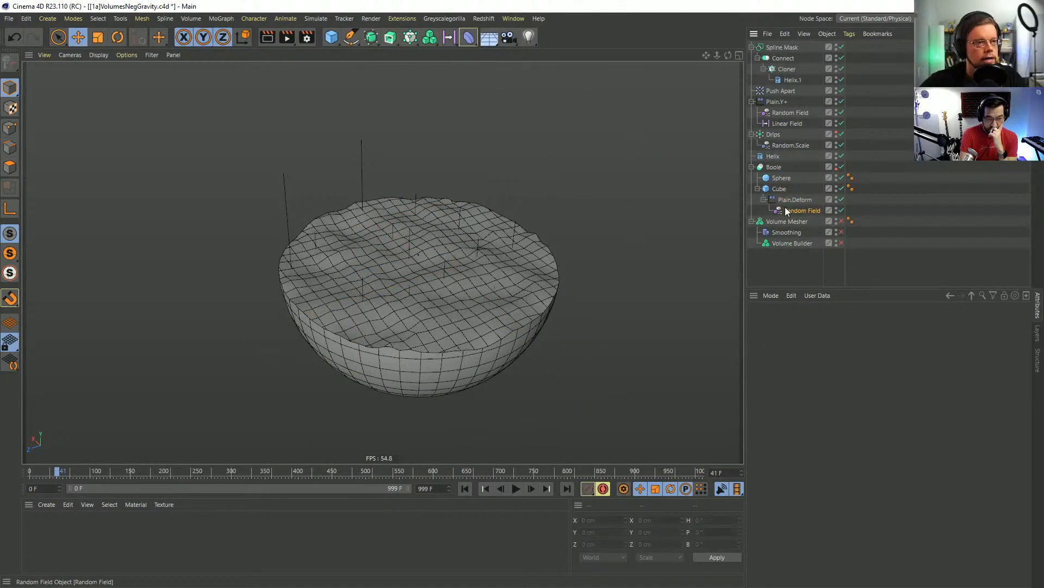
{"action": "left_click", "coordinate": [828, 322]}
{"action": "left_click", "coordinate": [859, 323]}
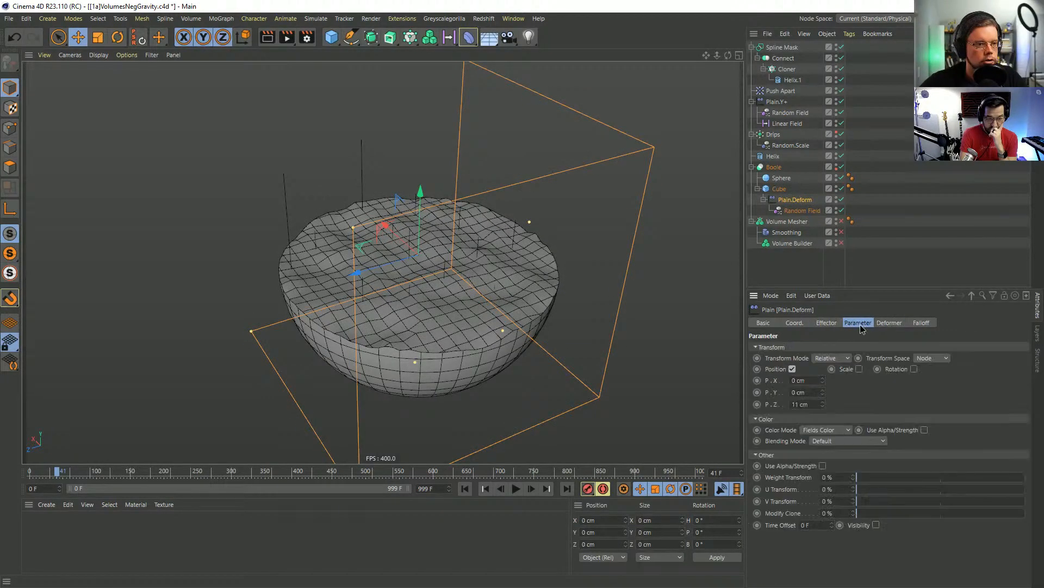
{"action": "left_click_drag", "start_coordinate": [822, 403], "coordinate": [822, 388]}
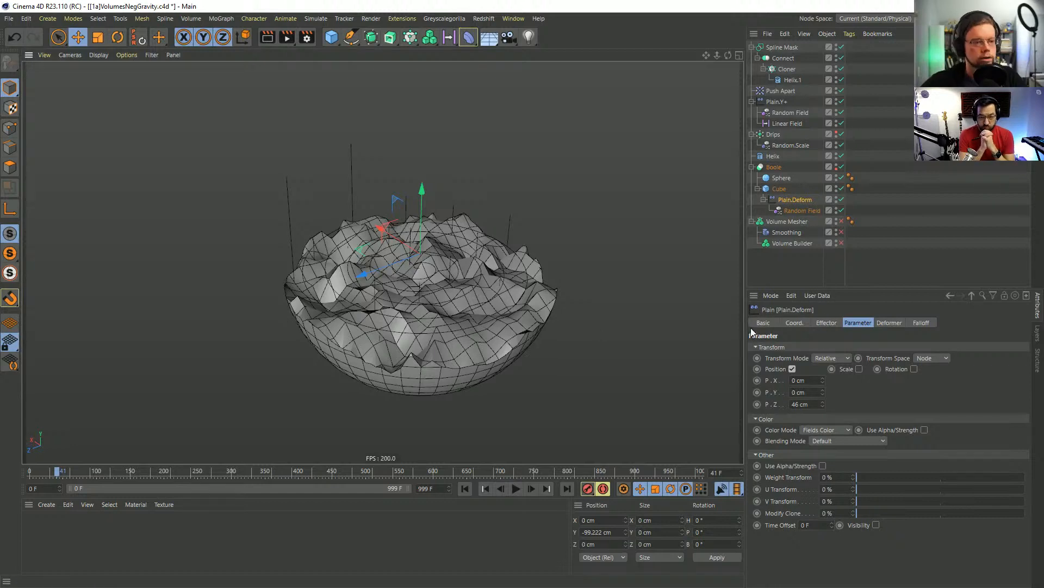
Add a Spherical Field to the Plain.Deform falloff above the Random Field, and set its blending to Overlay.
{"action": "left_click", "coordinate": [923, 323]}
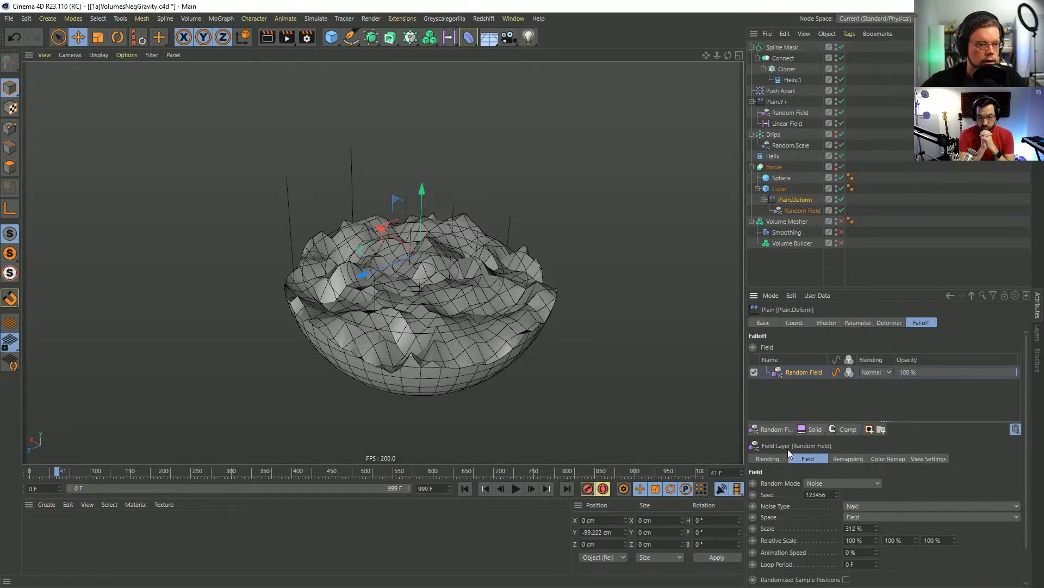
{"action": "left_click", "coordinate": [769, 429]}
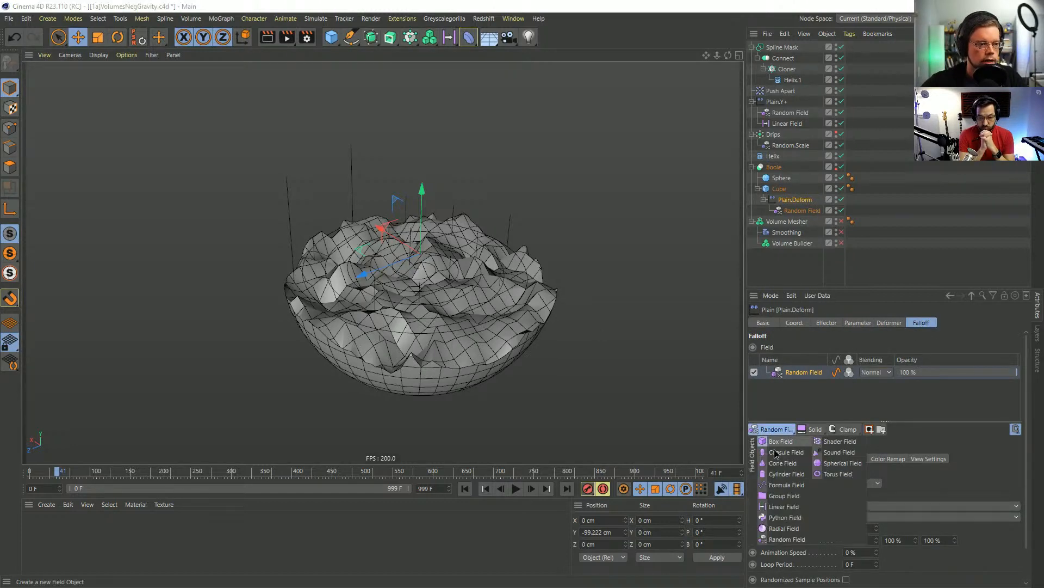
{"action": "left_click", "coordinate": [837, 463]}
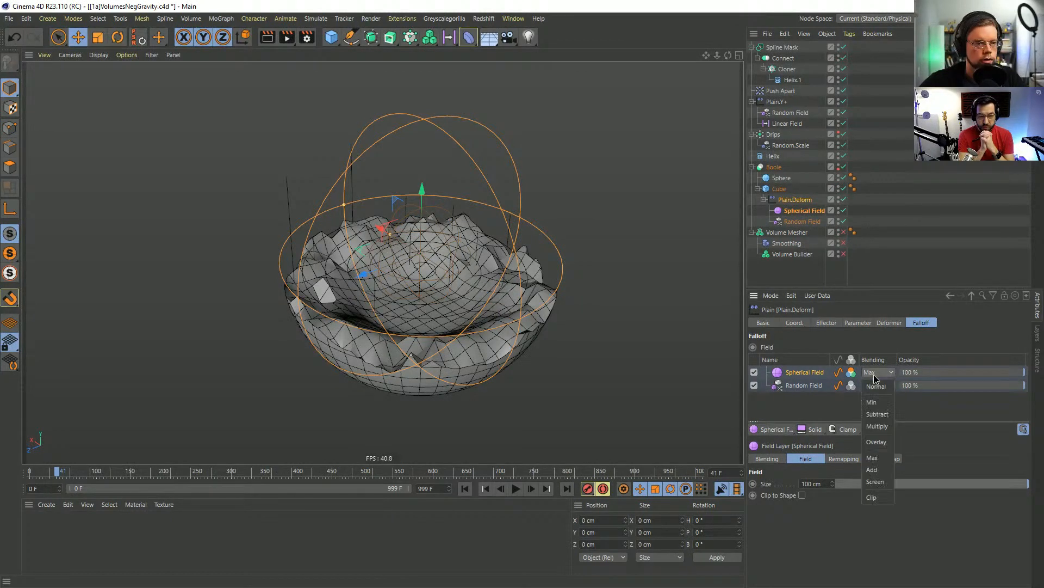
{"action": "left_click", "coordinate": [877, 442]}
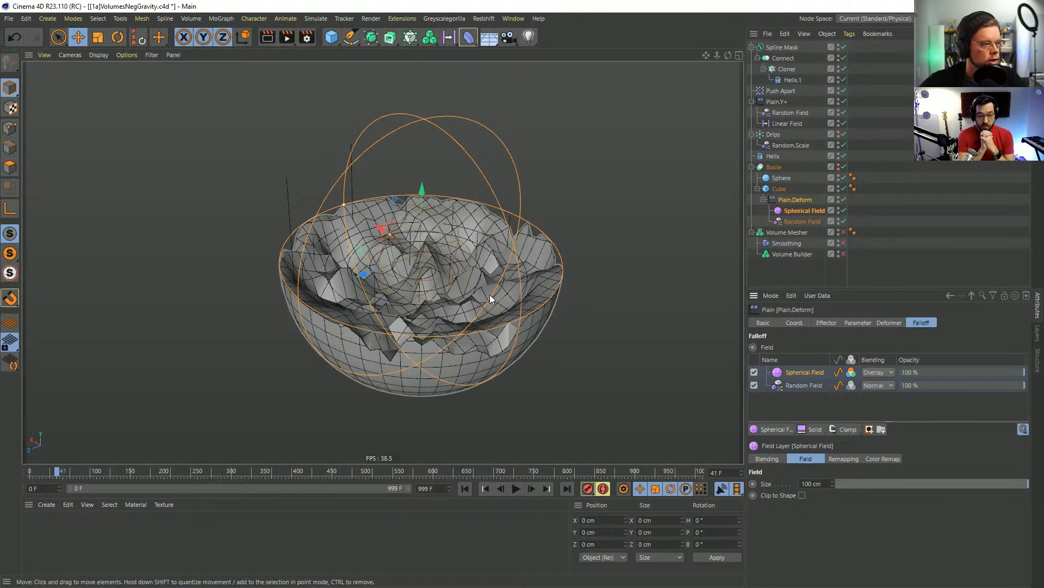
{"action": "left_click_drag", "start_coordinate": [490, 295], "coordinate": [512, 302], "text": "alt"}
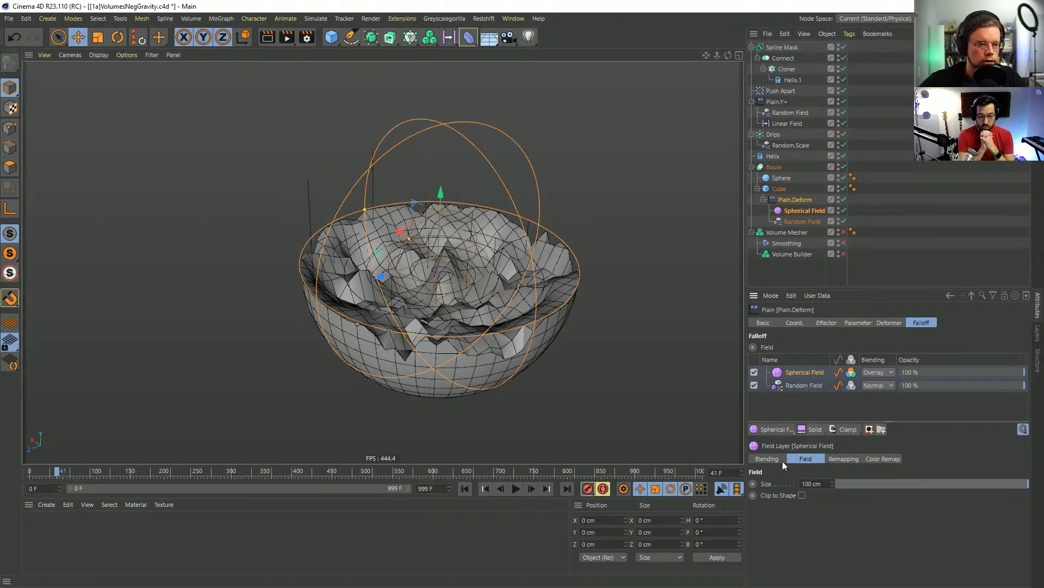
Try inverting the Spherical Field, restore the normal remapping, and set its inner offset to 28.9% and opacity to 44.2%.
{"action": "left_click", "coordinate": [849, 458]}
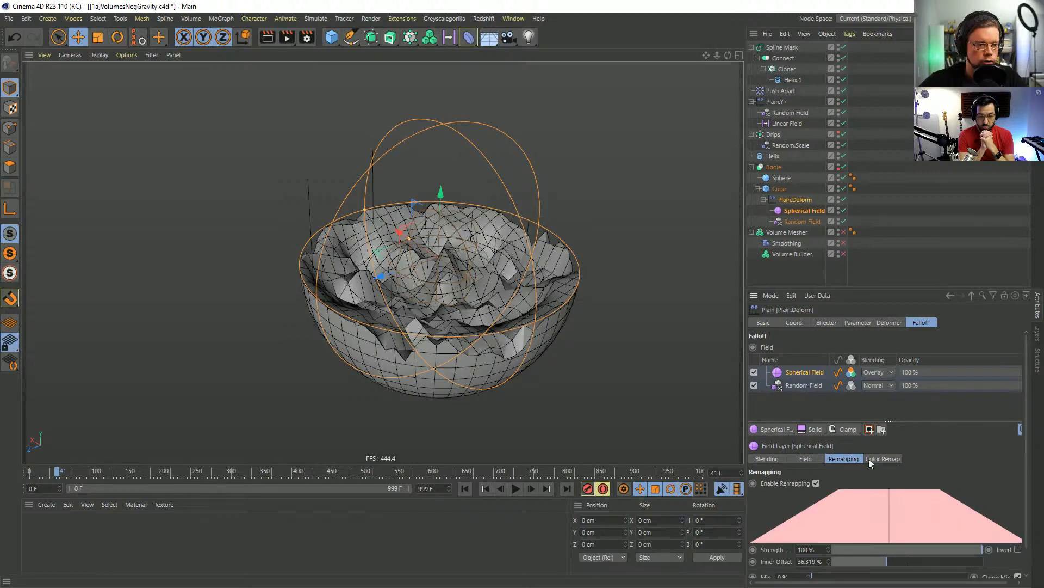
{"action": "left_click", "coordinate": [1017, 550]}
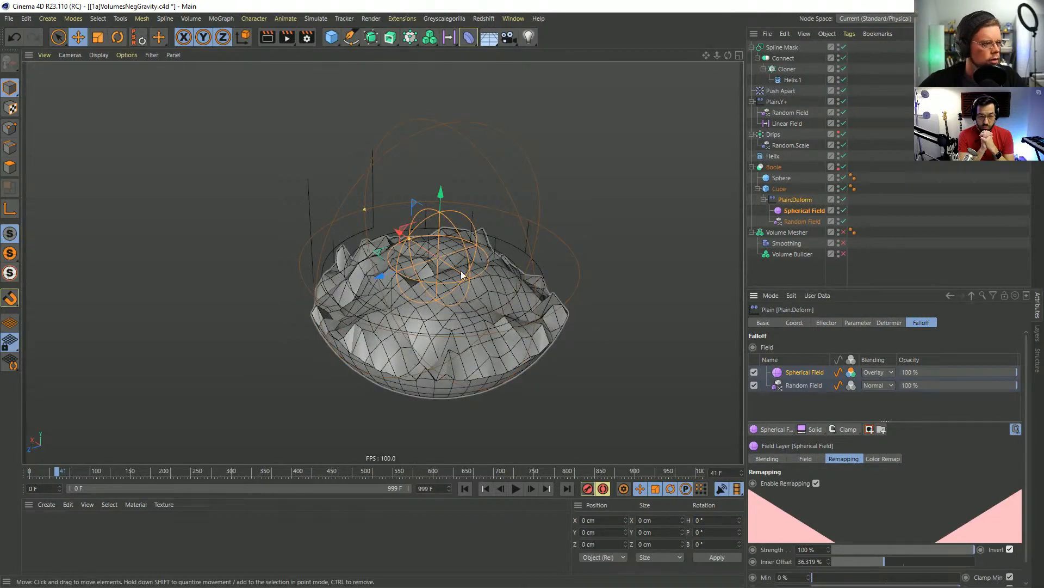
{"action": "left_click_drag", "start_coordinate": [406, 244], "coordinate": [519, 299]}
{"action": "left_click", "coordinate": [1009, 549]}
{"action": "left_click_drag", "start_coordinate": [992, 374], "coordinate": [941, 382]}
{"action": "left_click_drag", "start_coordinate": [647, 292], "coordinate": [382, 228], "text": "alt"}
{"action": "right_click_drag", "start_coordinate": [382, 227], "coordinate": [468, 276], "text": "alt"}
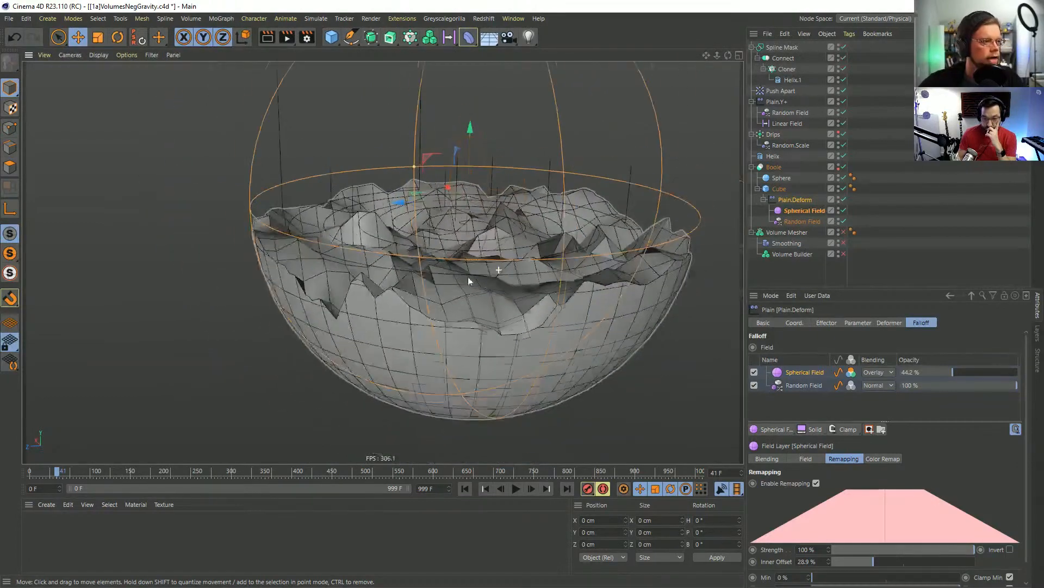
{"action": "left_click_drag", "start_coordinate": [468, 276], "coordinate": [661, 245], "text": "alt"}
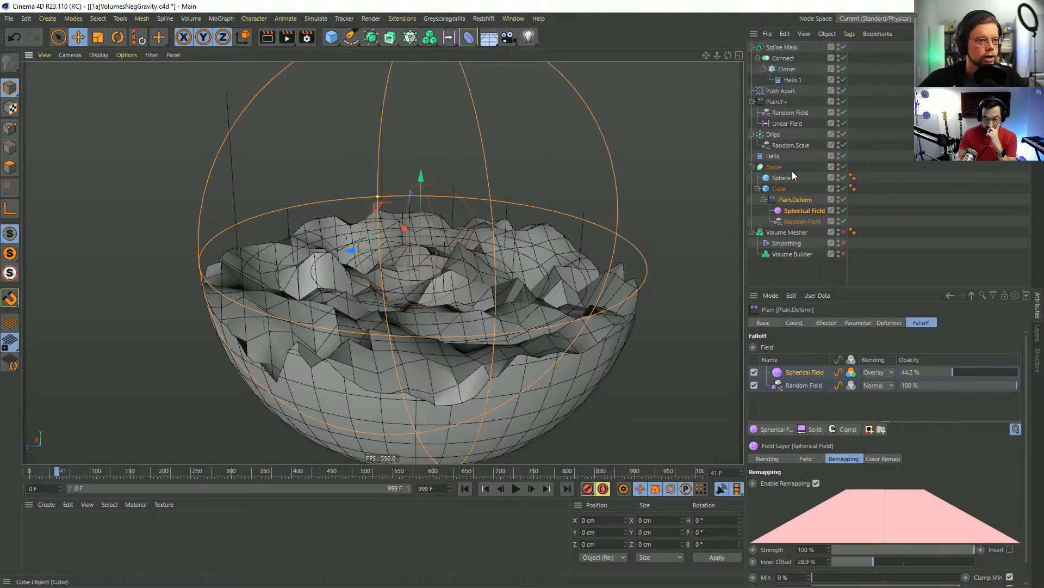
Lower the Helix spline into the deformed surface, to a Y position of about -22.2 cm.
{"action": "left_click", "coordinate": [773, 157]}
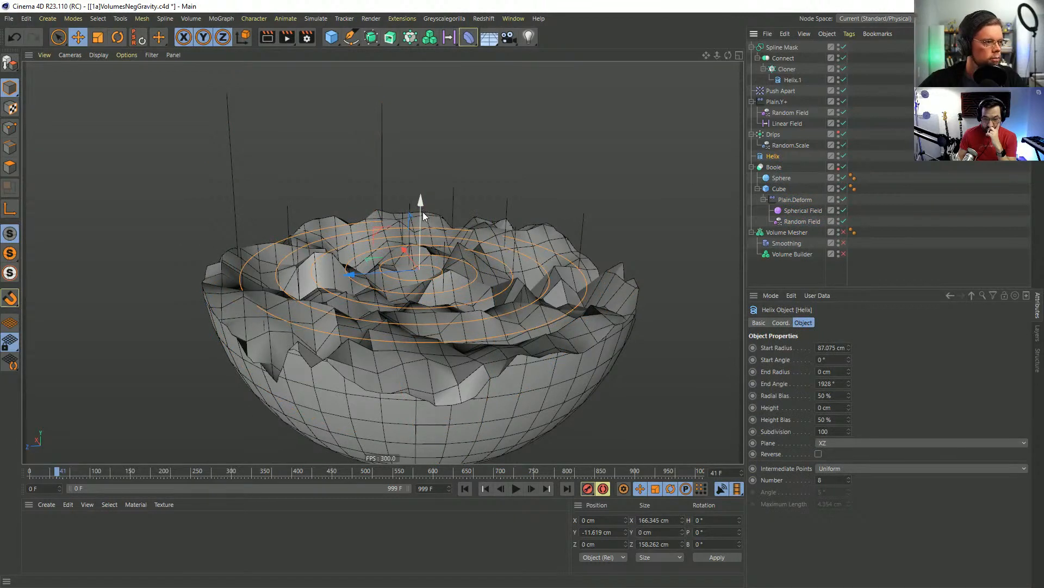
{"action": "left_click_drag", "start_coordinate": [422, 209], "coordinate": [422, 226]}
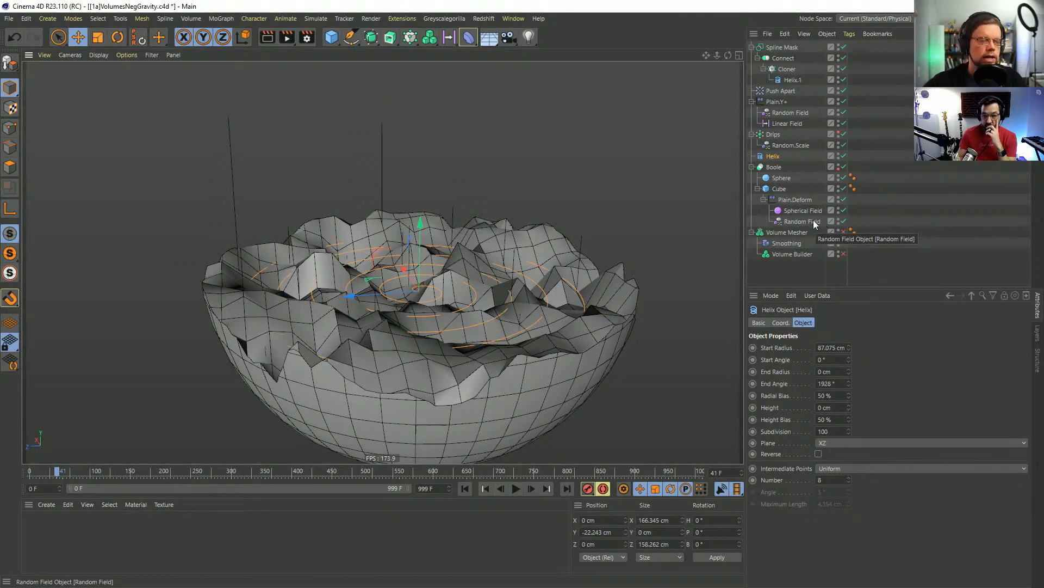
{"action": "scroll", "coordinate": [586, 272], "scroll_direction": "down", "scroll_amount": 2}
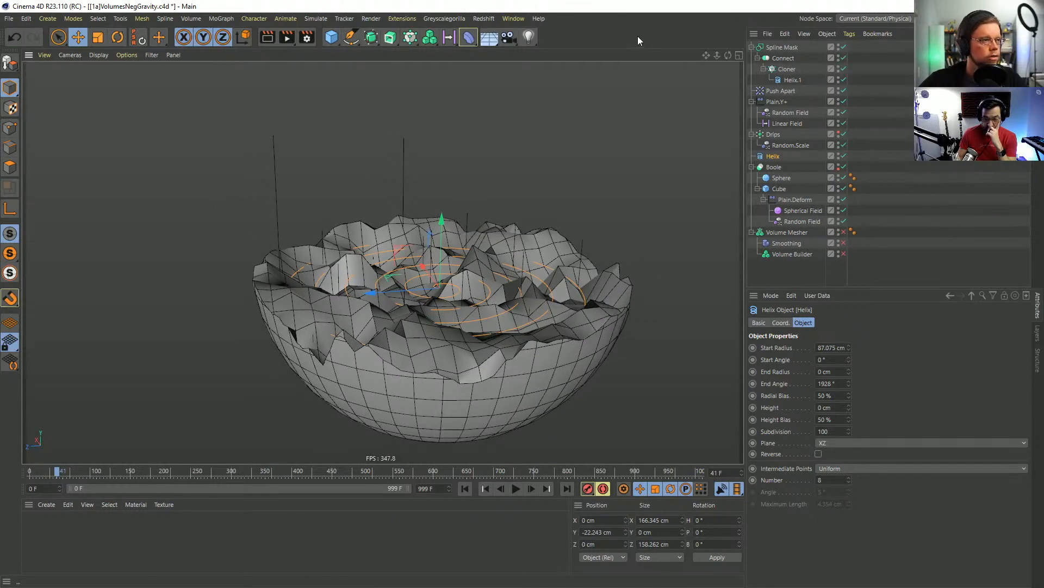
Raise the Boole cube to a Y position of about 127.5 cm.
{"action": "left_click", "coordinate": [779, 189]}
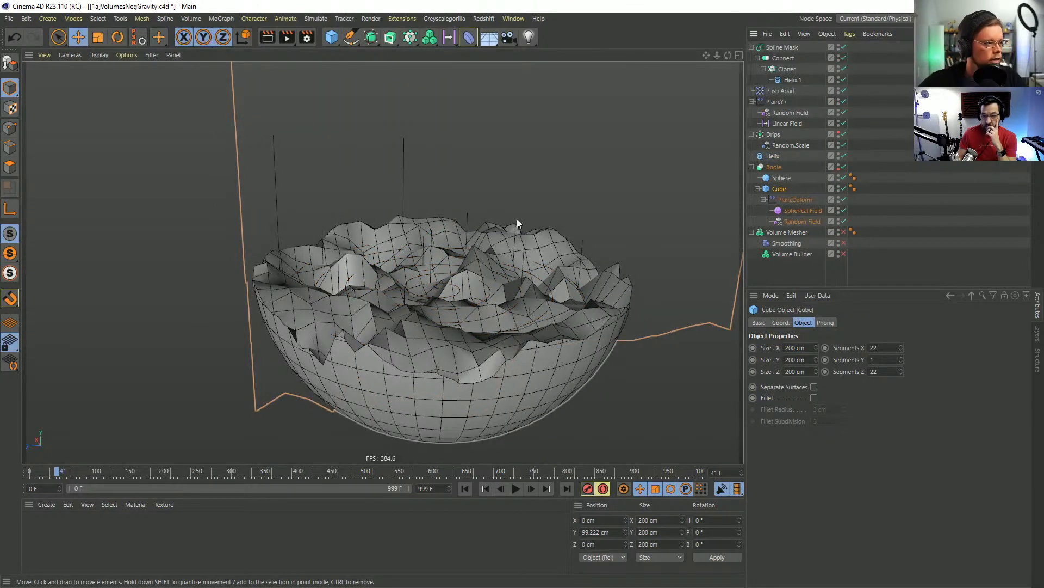
{"action": "scroll", "coordinate": [516, 220], "scroll_direction": "down", "scroll_amount": 3}
{"action": "left_click_drag", "start_coordinate": [445, 142], "coordinate": [469, 103]}
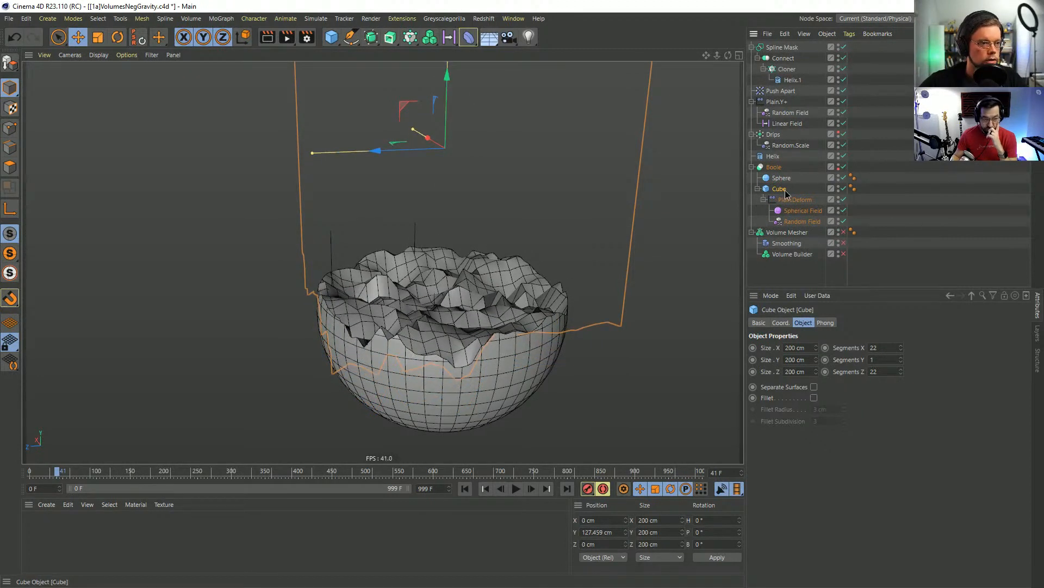
Set the project's key interpolation to Linear, and keyframe the cube's Y position at frame 0.
{"action": "left_click", "coordinate": [780, 323]}
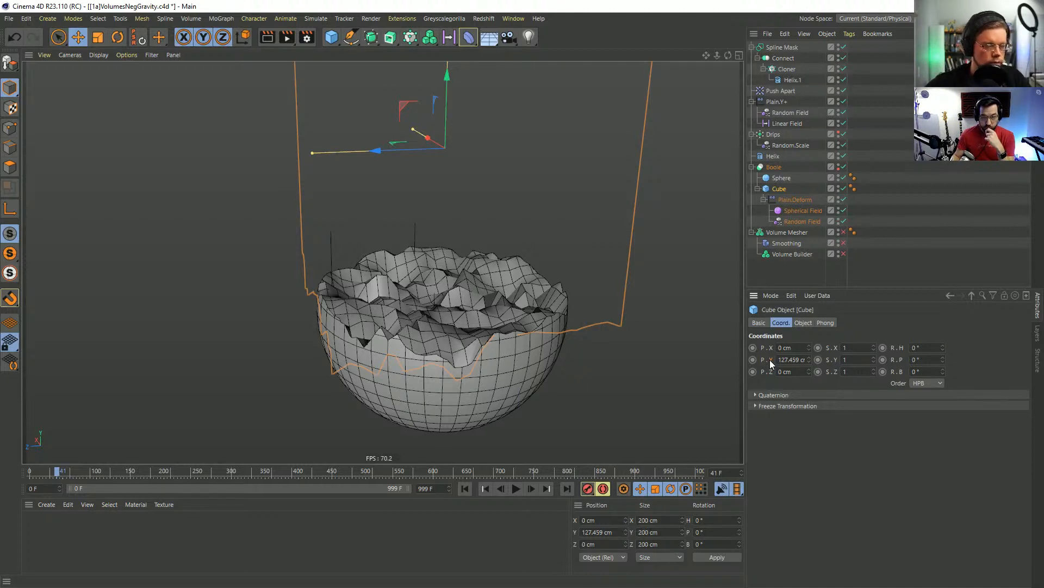
{"action": "key", "text": "ctrl+d"}
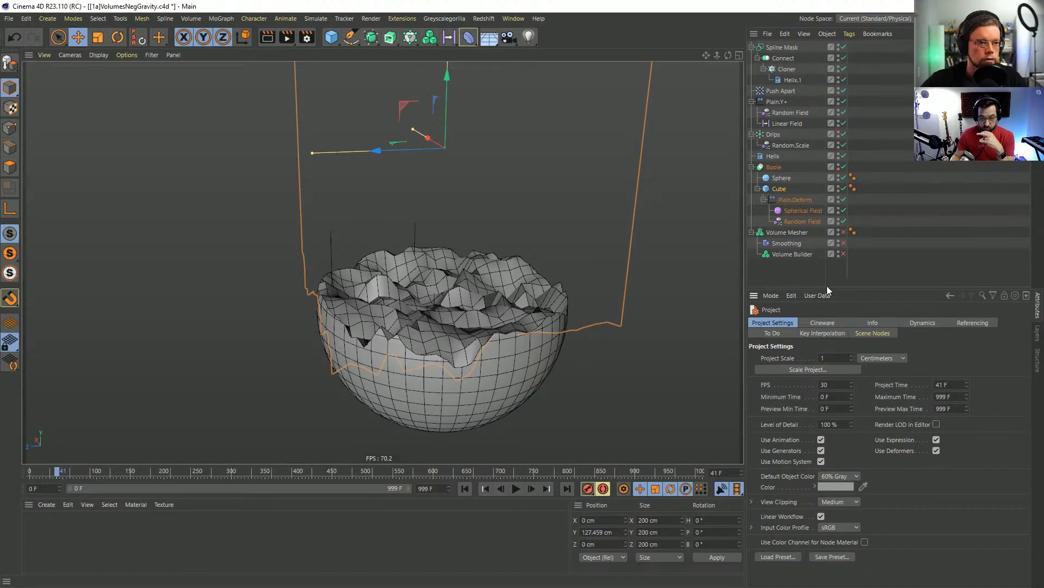
{"action": "left_click", "coordinate": [823, 333]}
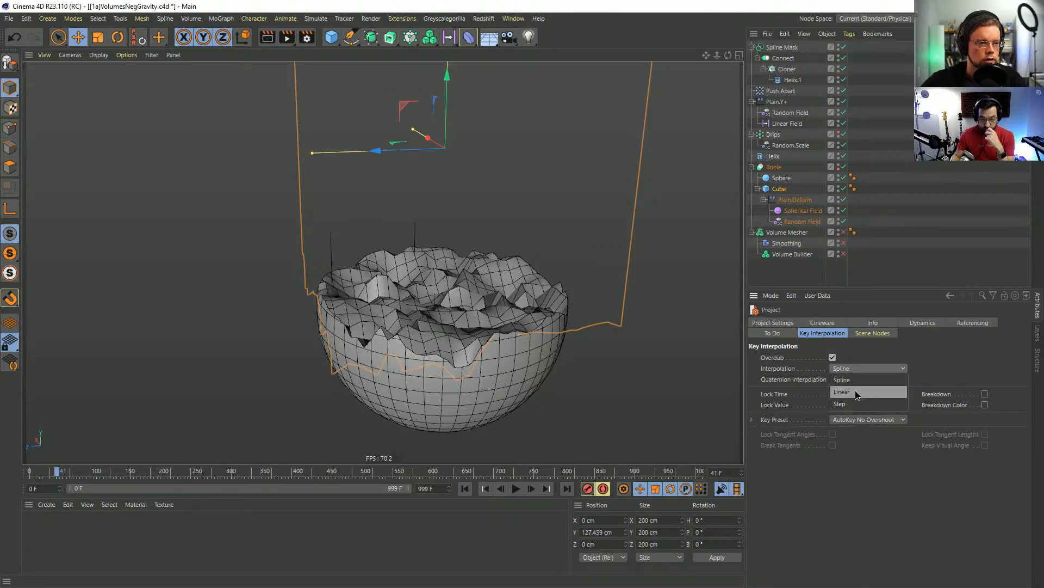
{"action": "left_click", "coordinate": [778, 190]}
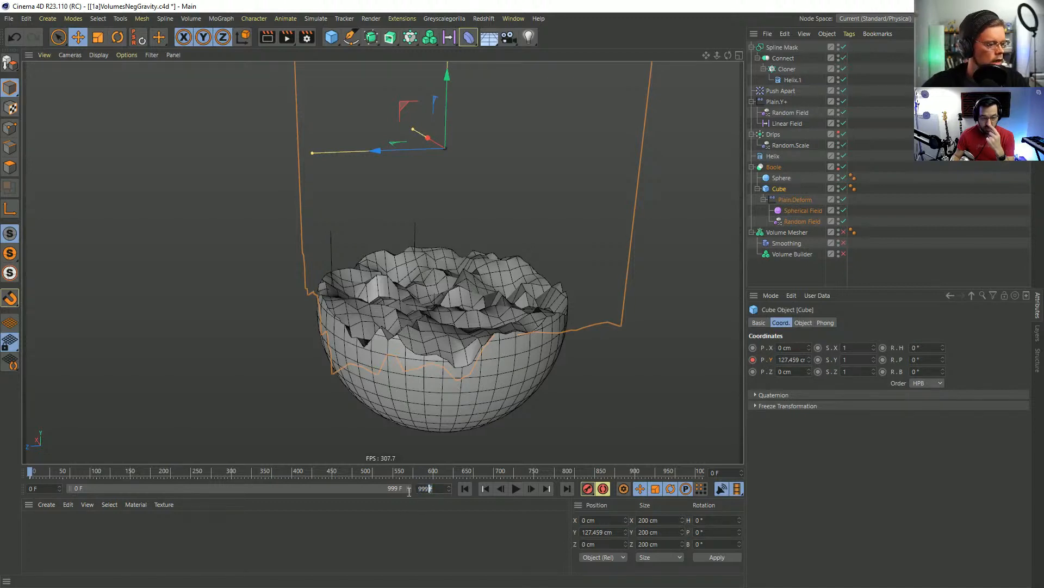
Set the timeline's end frame to 120.
{"action": "key", "text": "Return"}
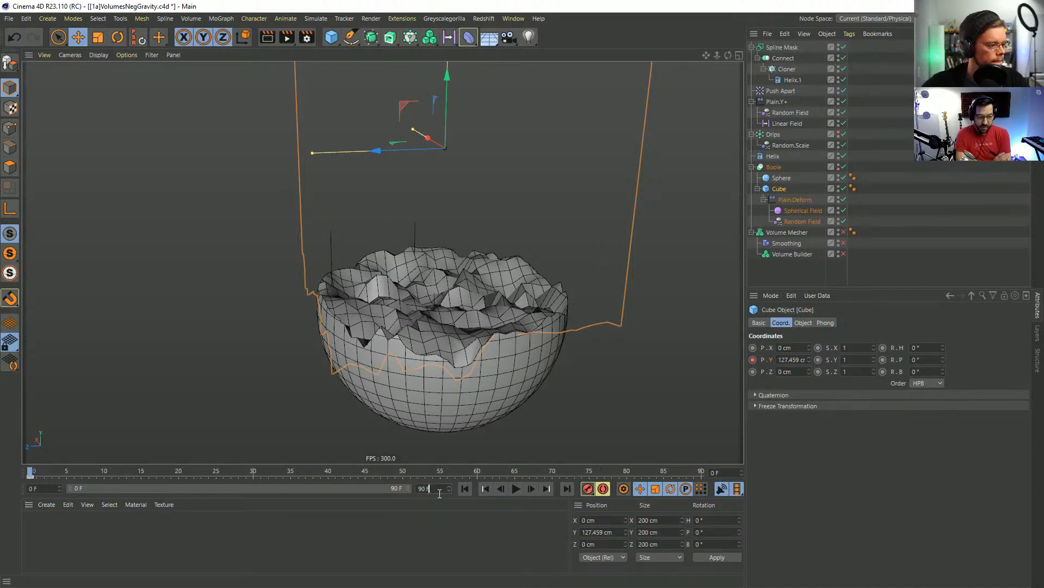
{"action": "type", "text": "120"}
{"action": "key", "text": "Return"}
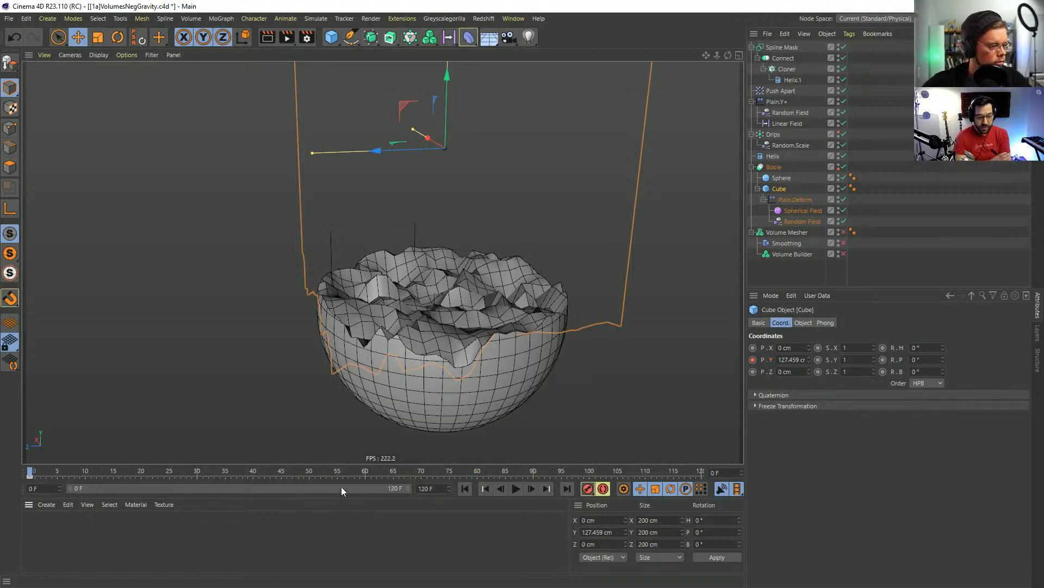
Lower the cube to about 107.5 cm in Y at frame 120, keyframe it, and scrub back through the animation.
{"action": "left_click", "coordinate": [568, 488]}
{"action": "left_click_drag", "start_coordinate": [447, 87], "coordinate": [455, 111]}
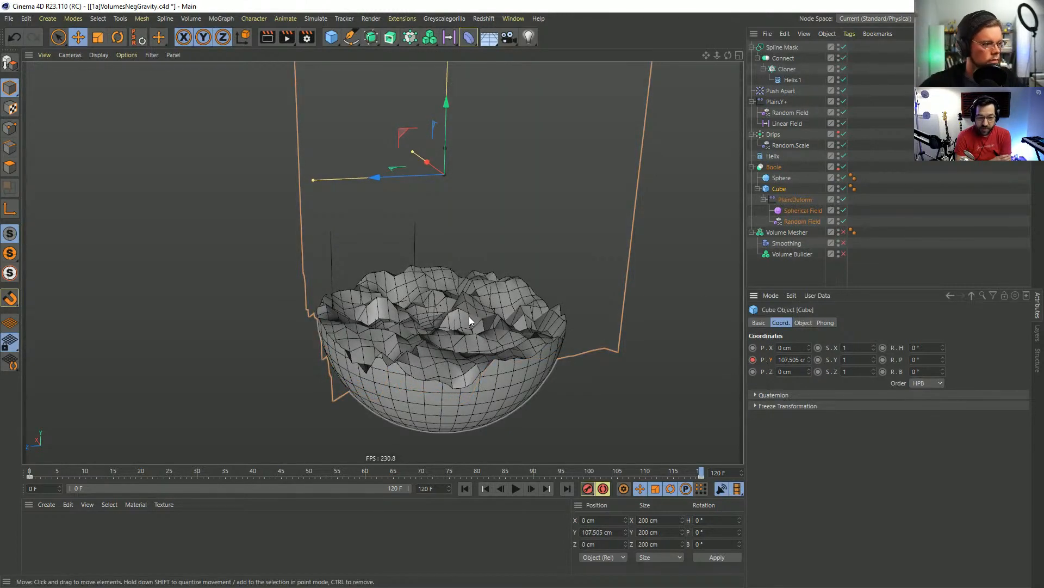
{"action": "left_click_drag", "start_coordinate": [664, 472], "coordinate": [30, 462]}
Select the Random Field under Plain.Deform, return to frame 0, and save the scene under the new name [1b]VolumesNegGravity.c4d.
{"action": "left_click", "coordinate": [803, 221]}
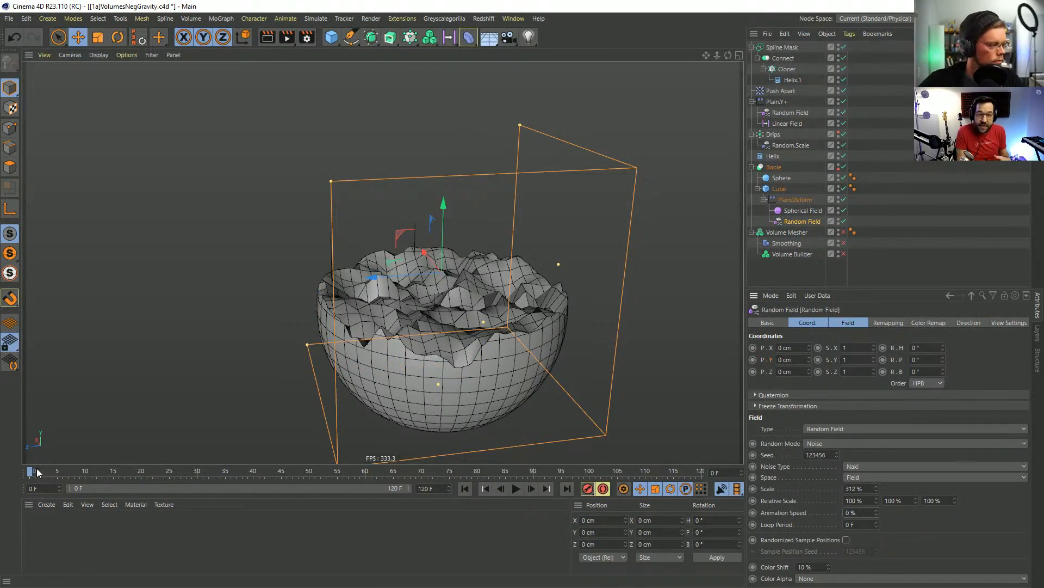
{"action": "mouse_move", "coordinate": [40, 468]}
{"action": "left_mouse_down"}
{"action": "mouse_move", "coordinate": [619, 473]}
{"action": "mouse_move", "coordinate": [299, 448]}
{"action": "mouse_move", "coordinate": [192, 453]}
{"action": "mouse_move", "coordinate": [630, 443]}
{"action": "mouse_move", "coordinate": [766, 455]}
{"action": "mouse_move", "coordinate": [27, 469]}
{"action": "left_mouse_up"}
{"action": "key", "text": "ctrl+shift+s"}
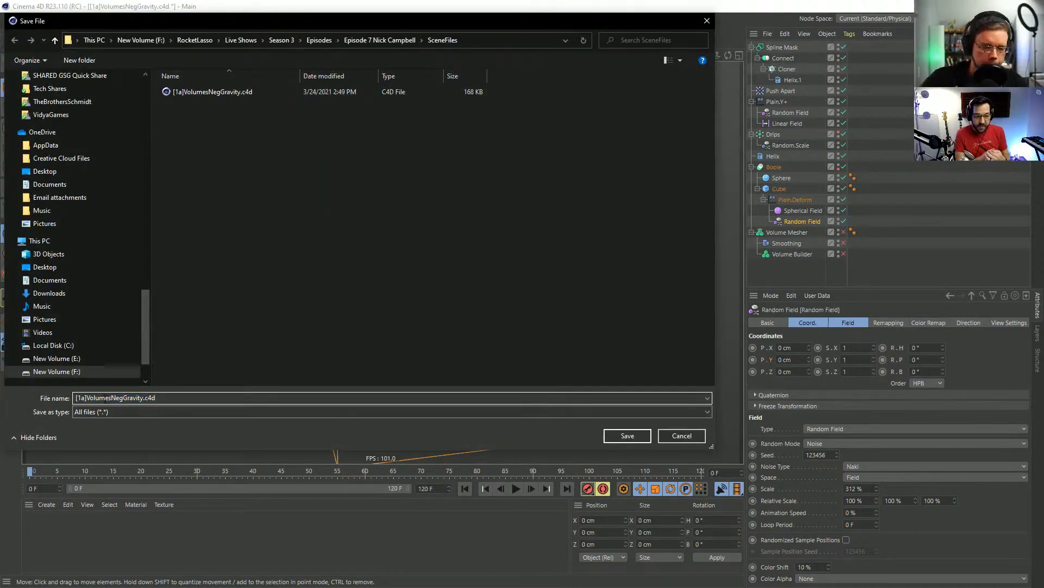
{"action": "type", "text": "b"}
{"action": "key", "text": "Return"}
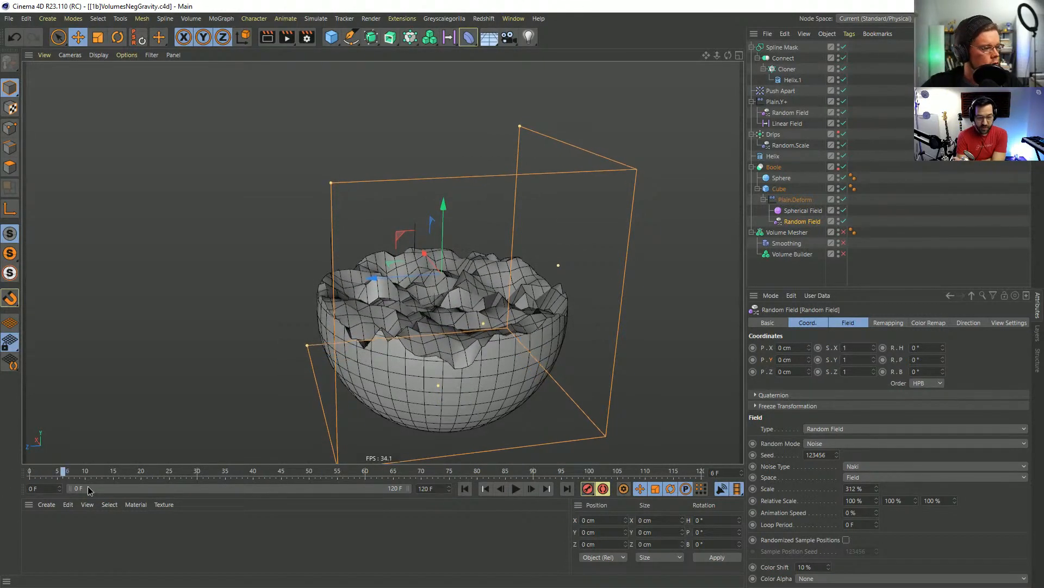
Play the cutting animation briefly and return to the first frame.
{"action": "left_click", "coordinate": [517, 489]}
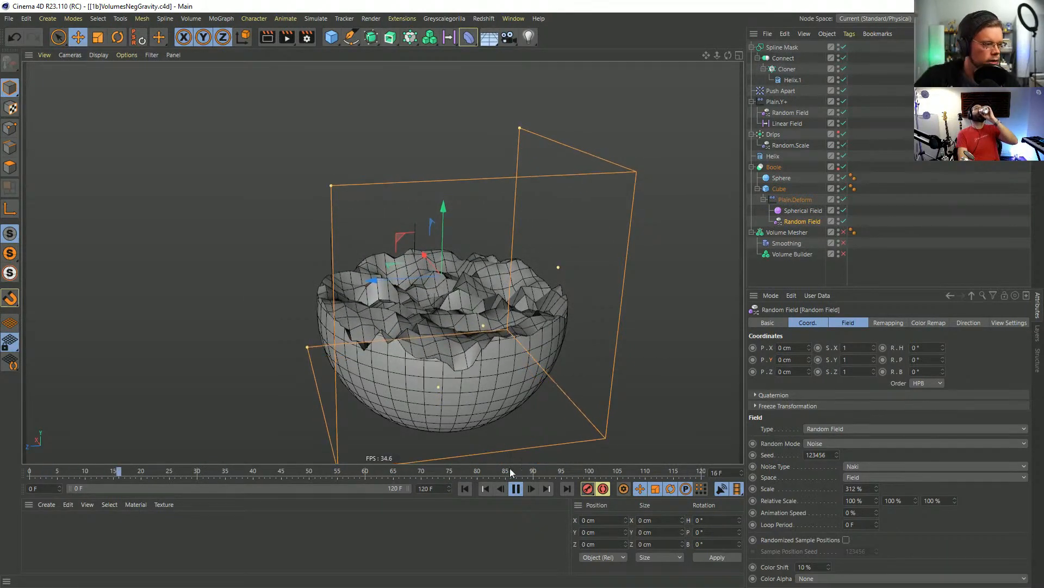
{"action": "left_click", "coordinate": [516, 488]}
{"action": "left_click", "coordinate": [464, 488]}
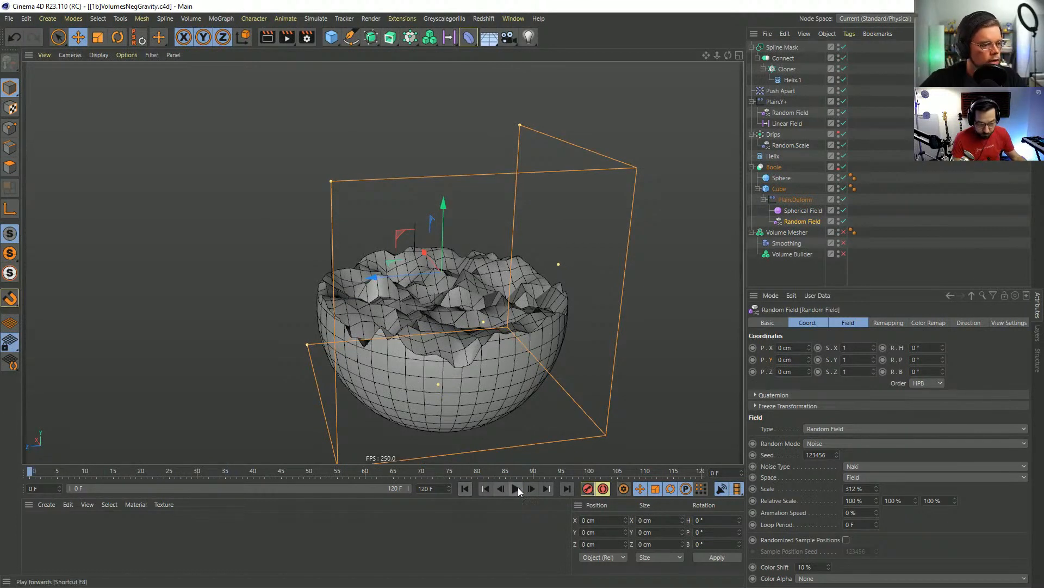
Set the deforming Random Field's noise animation speed to 2% during playback, then stop and rewind to frame 0.
{"action": "left_click", "coordinate": [516, 488]}
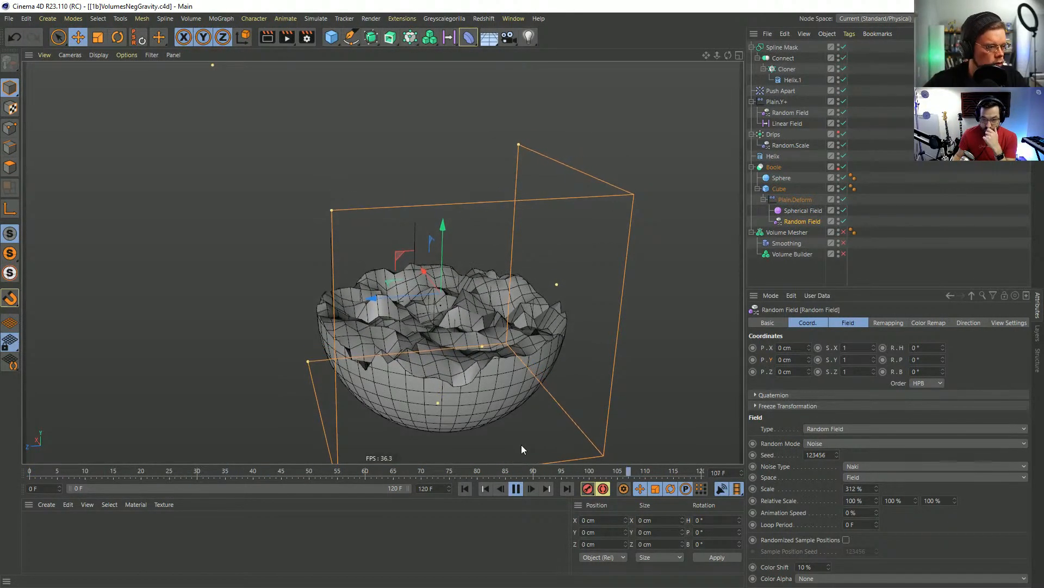
{"action": "left_click_drag", "start_coordinate": [867, 515], "coordinate": [925, 519]}
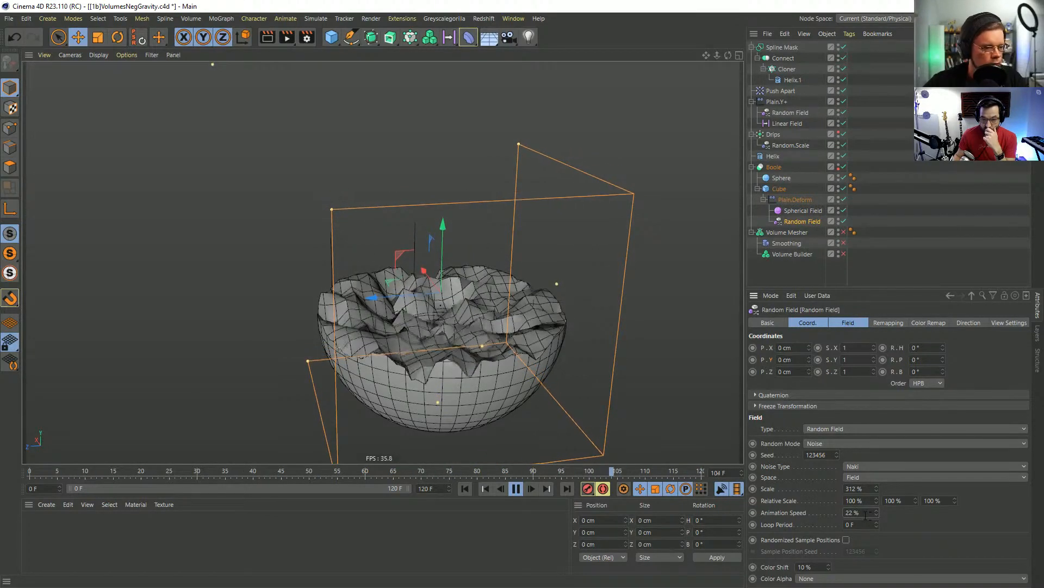
{"action": "type", "text": "5"}
{"action": "key", "text": "Return"}
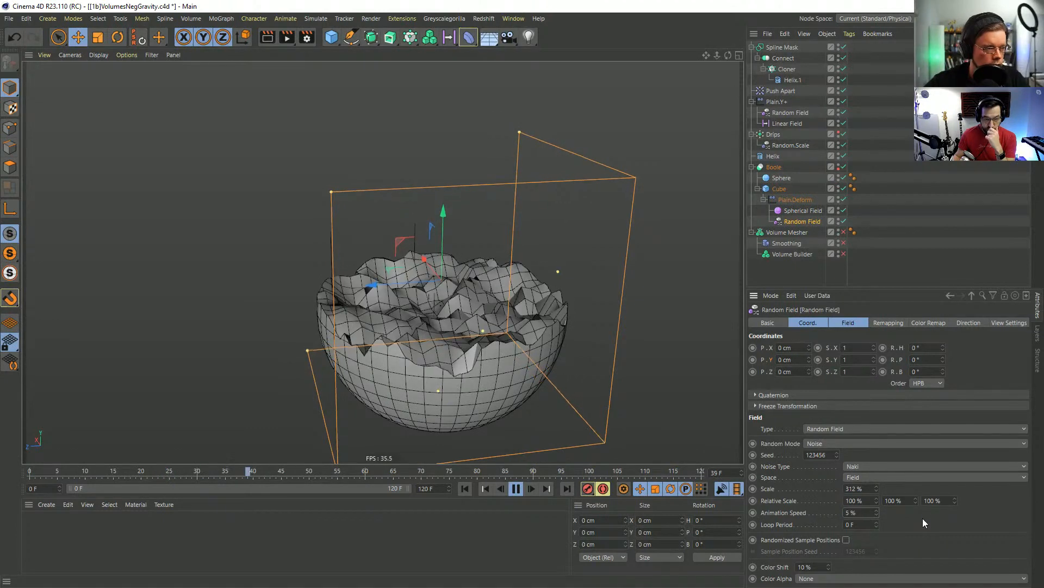
{"action": "double_click", "coordinate": [854, 513]}
{"action": "type", "text": "2"}
{"action": "key", "text": "Return"}
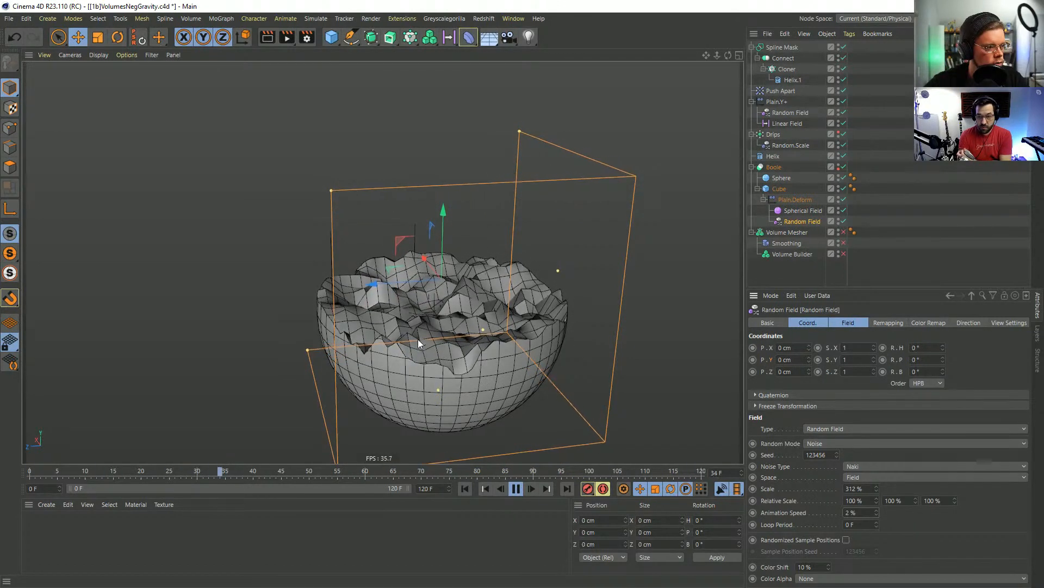
{"action": "left_click", "coordinate": [516, 489]}
{"action": "left_click", "coordinate": [465, 488]}
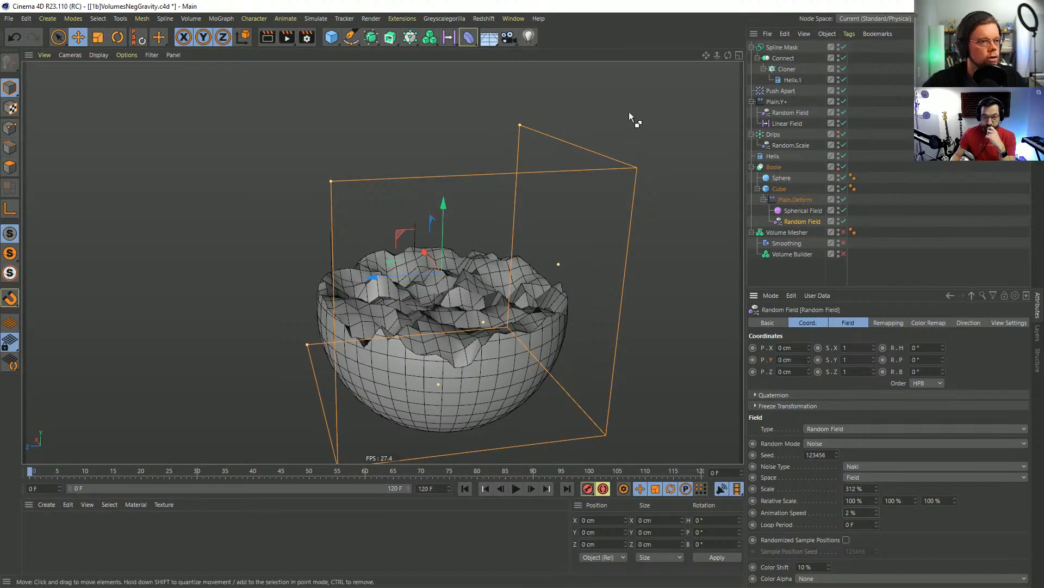
Enable the Volume Mesher and hide the original Boole so only the meshed bowl with drips is displayed.
{"action": "left_click", "coordinate": [844, 233]}
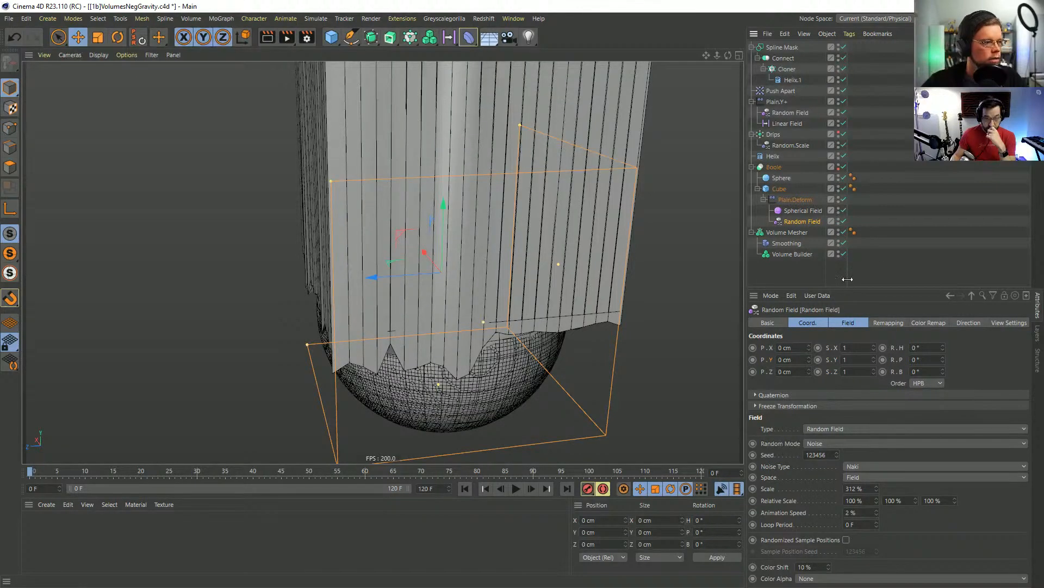
{"action": "left_click", "coordinate": [840, 167]}
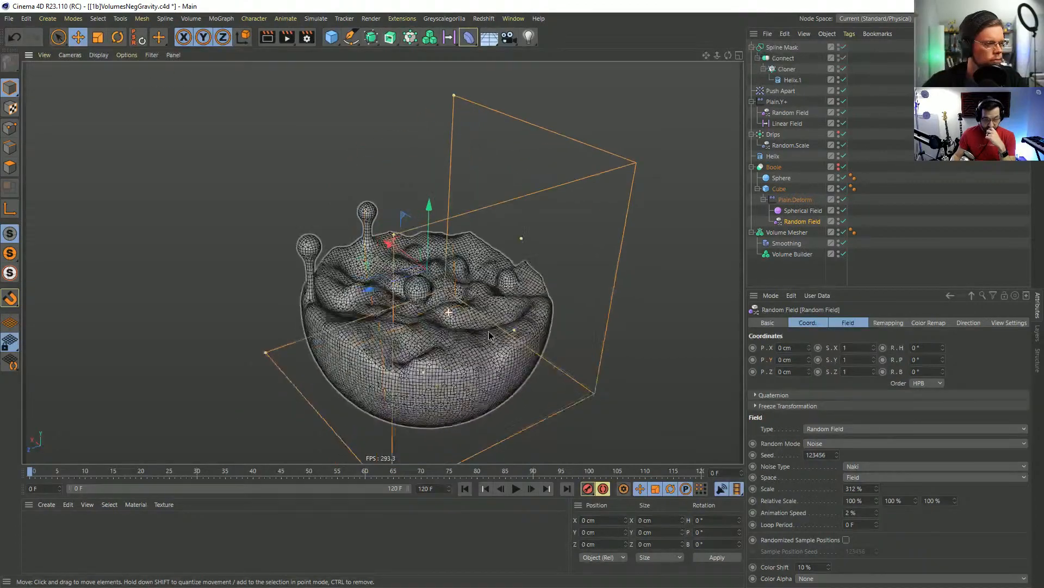
{"action": "scroll", "coordinate": [488, 336], "scroll_direction": "up", "scroll_amount": 4}
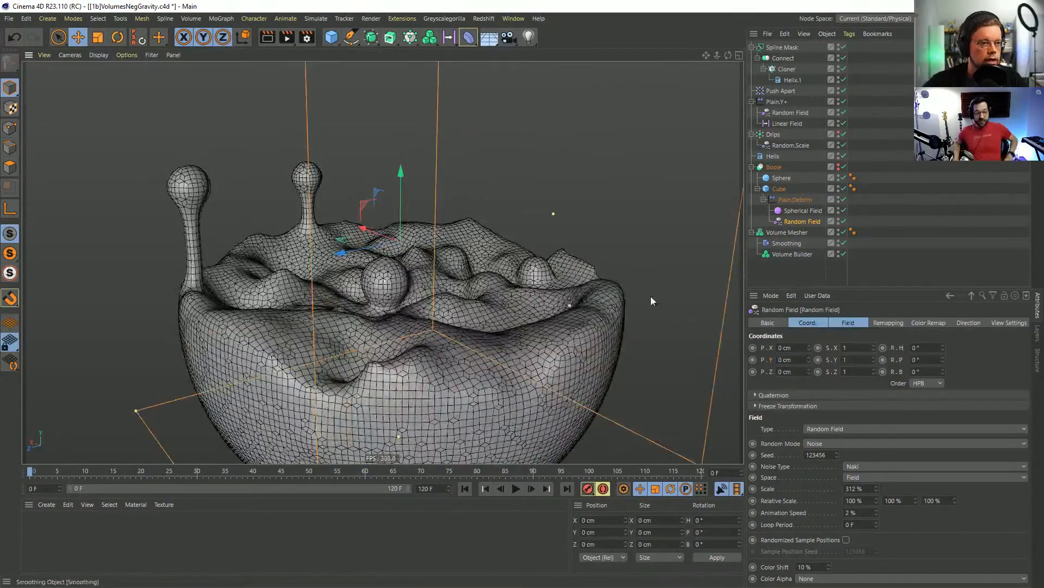
{"action": "left_click_drag", "start_coordinate": [651, 295], "coordinate": [514, 446], "text": "alt"}
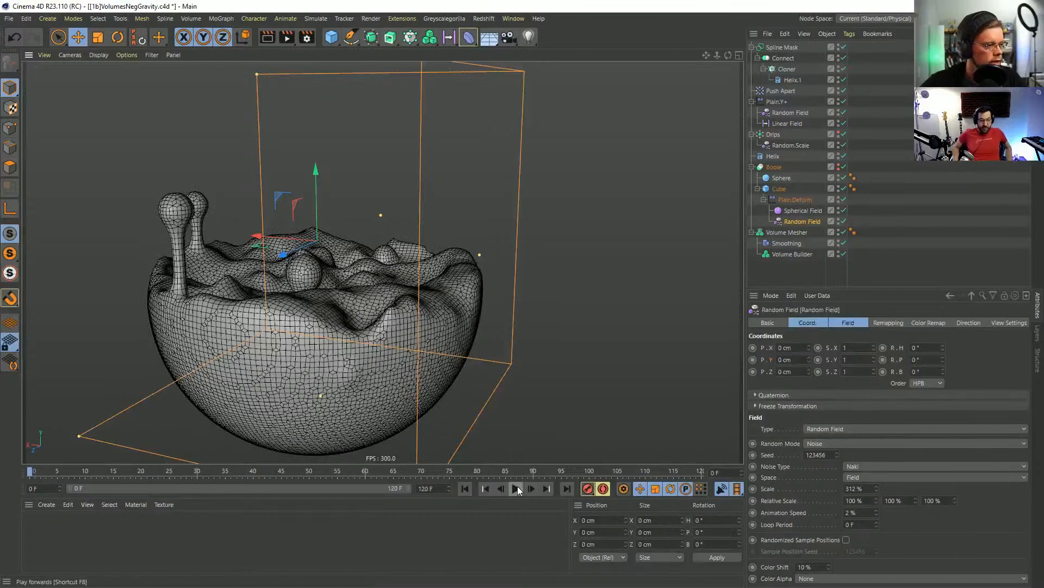
{"action": "scroll", "coordinate": [438, 329], "scroll_direction": "down", "scroll_amount": 3}
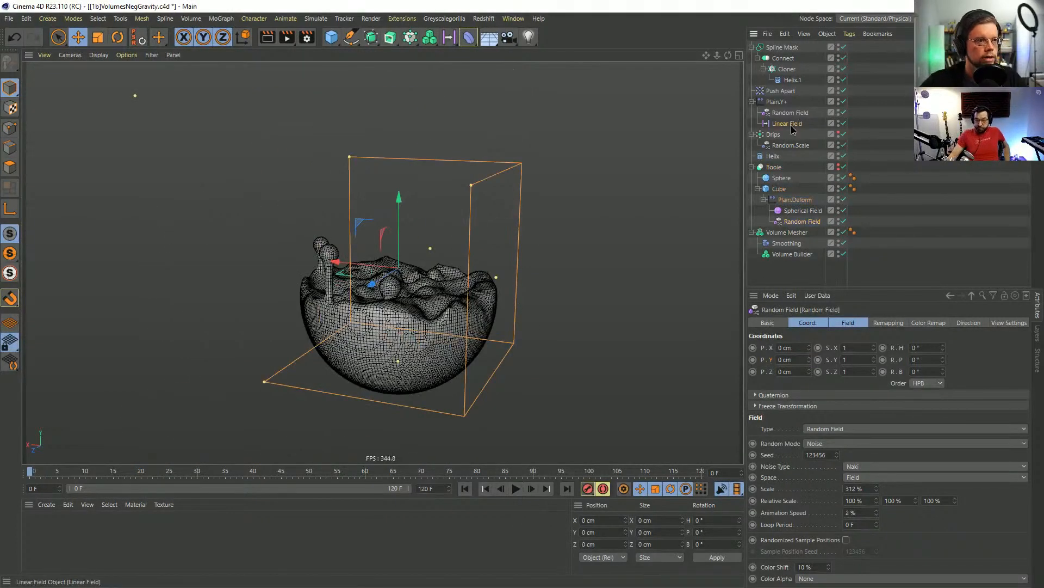
Move the Linear Field under Plain.Y+ to about 147.6 cm in X and keyframe its X position at frame 0.
{"action": "left_click", "coordinate": [791, 126]}
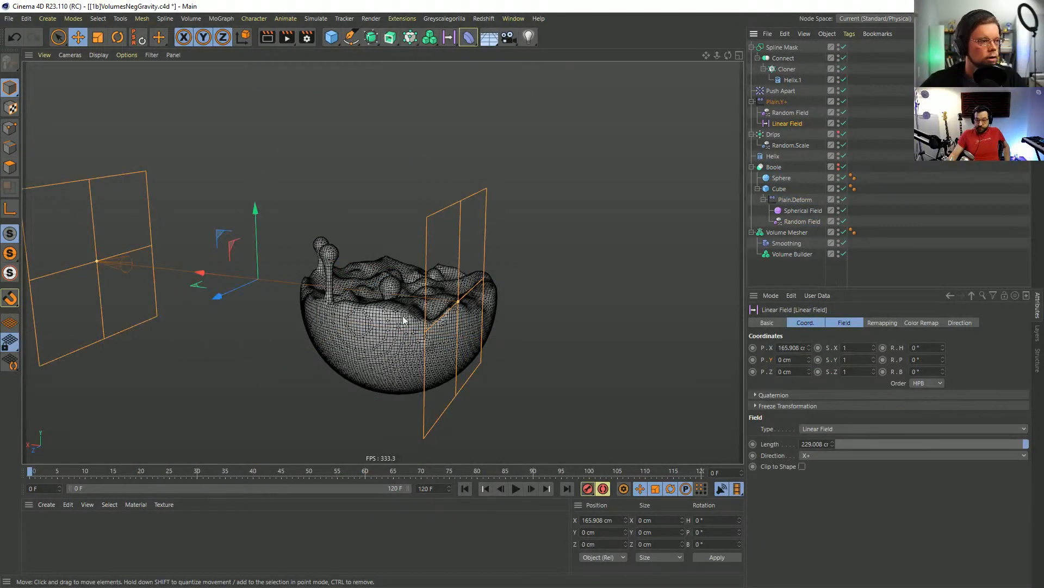
{"action": "left_click_drag", "start_coordinate": [257, 229], "coordinate": [294, 272], "text": "alt"}
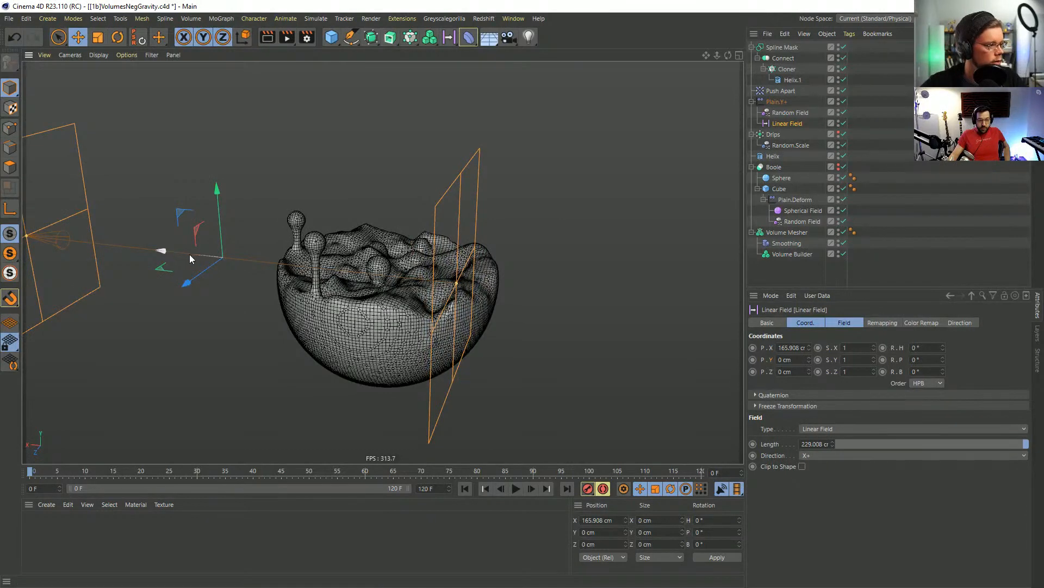
{"action": "left_click_drag", "start_coordinate": [191, 257], "coordinate": [227, 249]}
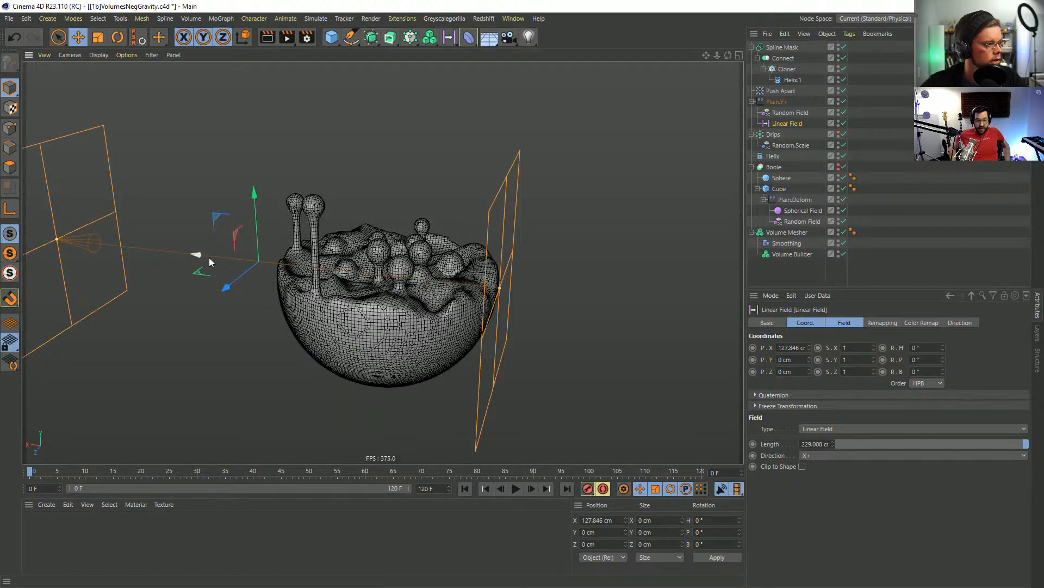
{"action": "left_click_drag", "start_coordinate": [211, 263], "coordinate": [190, 265]}
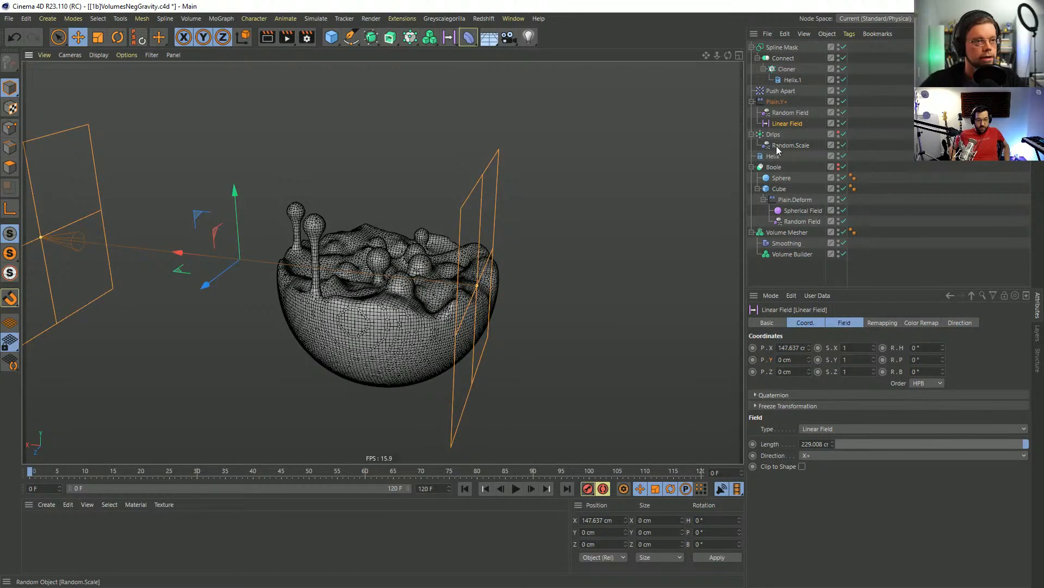
{"action": "left_click_drag", "start_coordinate": [327, 259], "coordinate": [343, 257], "text": "alt"}
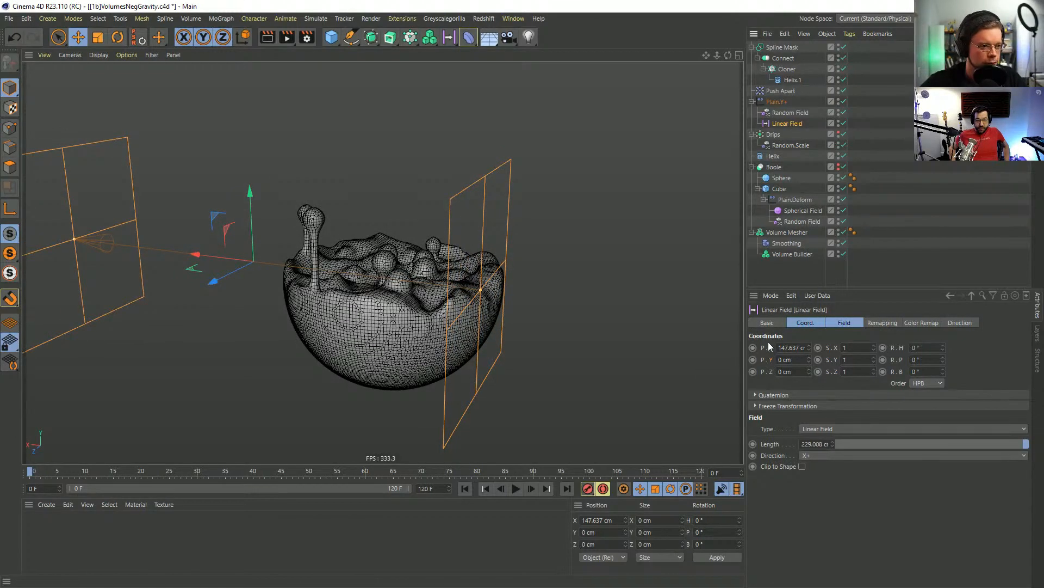
{"action": "left_click", "coordinate": [753, 348]}
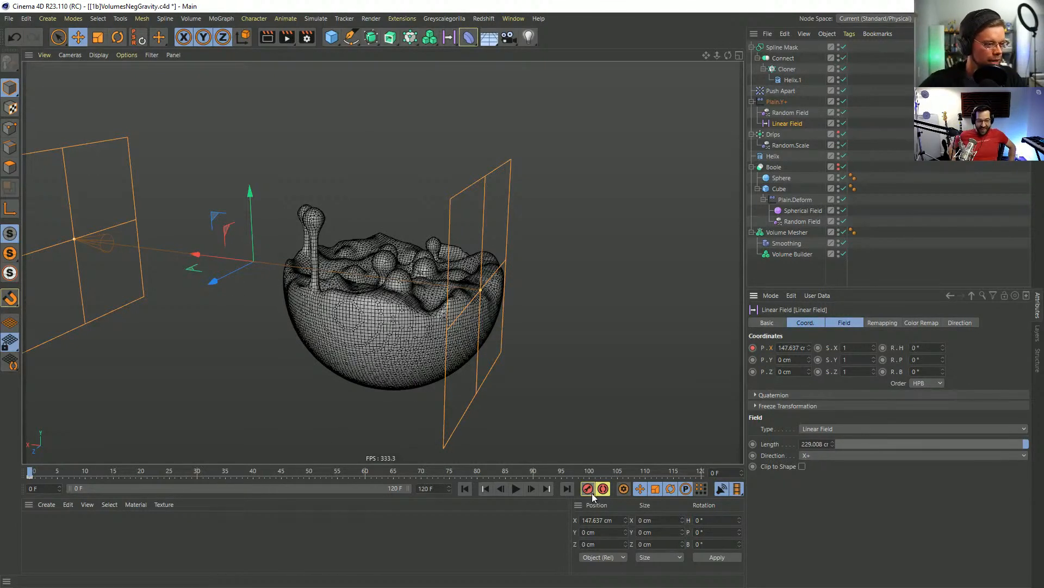
Move the Linear Field to about 109.3 cm in X at frame 120, keyframe it, and play the start of the animation.
{"action": "left_click", "coordinate": [568, 488]}
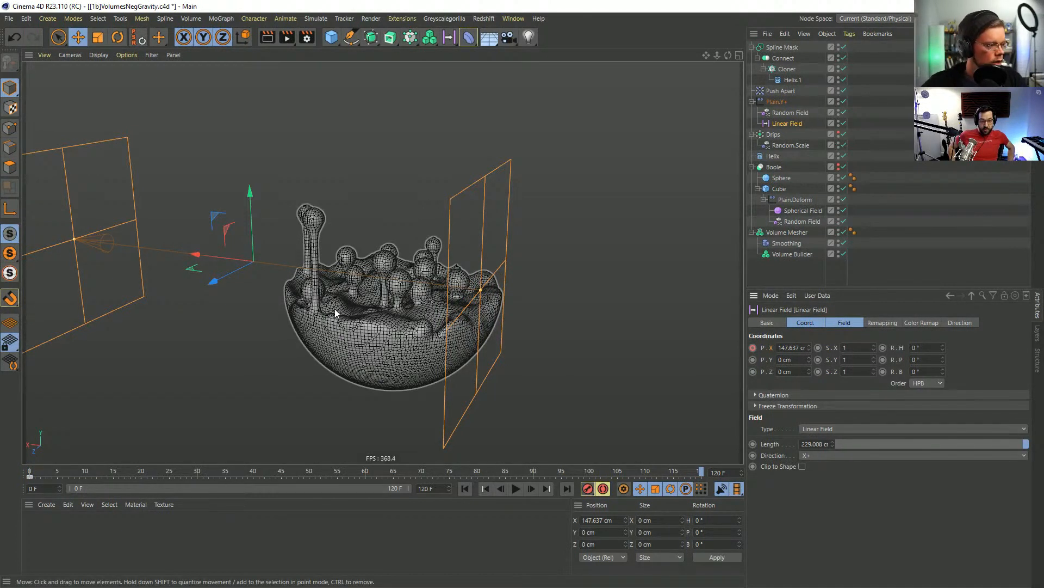
{"action": "left_click_drag", "start_coordinate": [214, 255], "coordinate": [249, 227]}
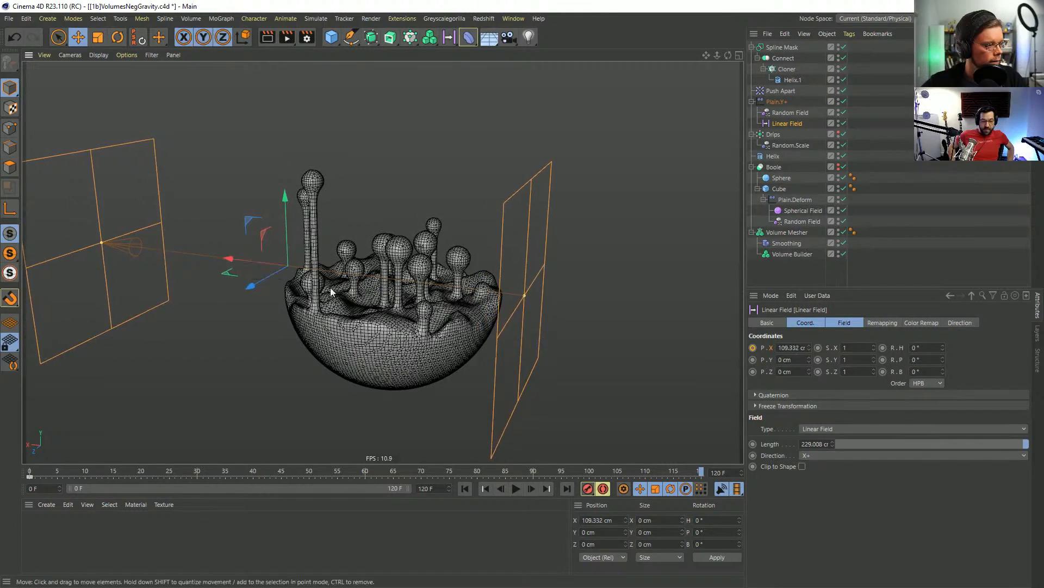
{"action": "left_click", "coordinate": [753, 347]}
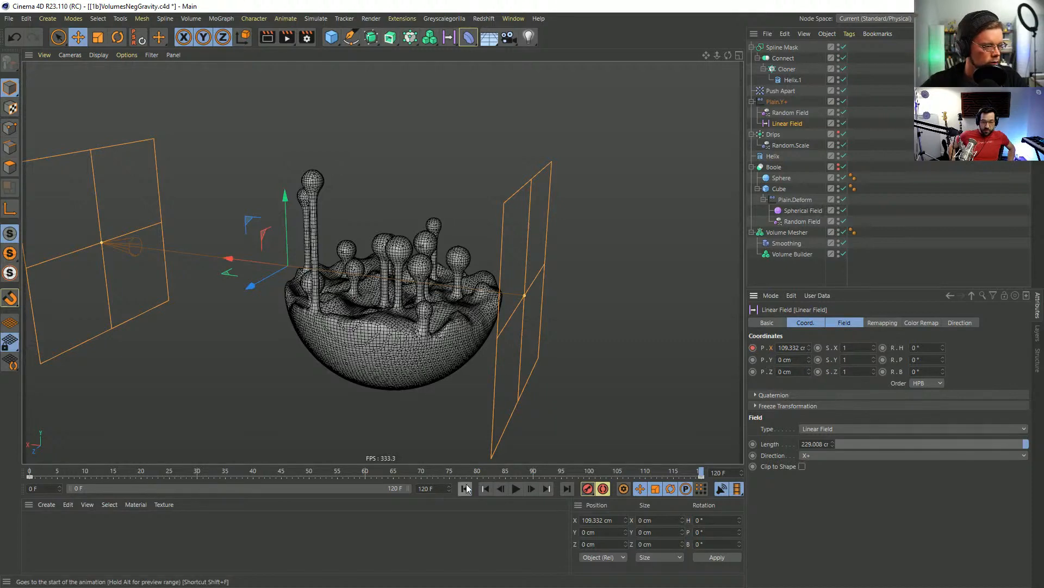
{"action": "left_click", "coordinate": [465, 488]}
{"action": "left_click", "coordinate": [517, 488]}
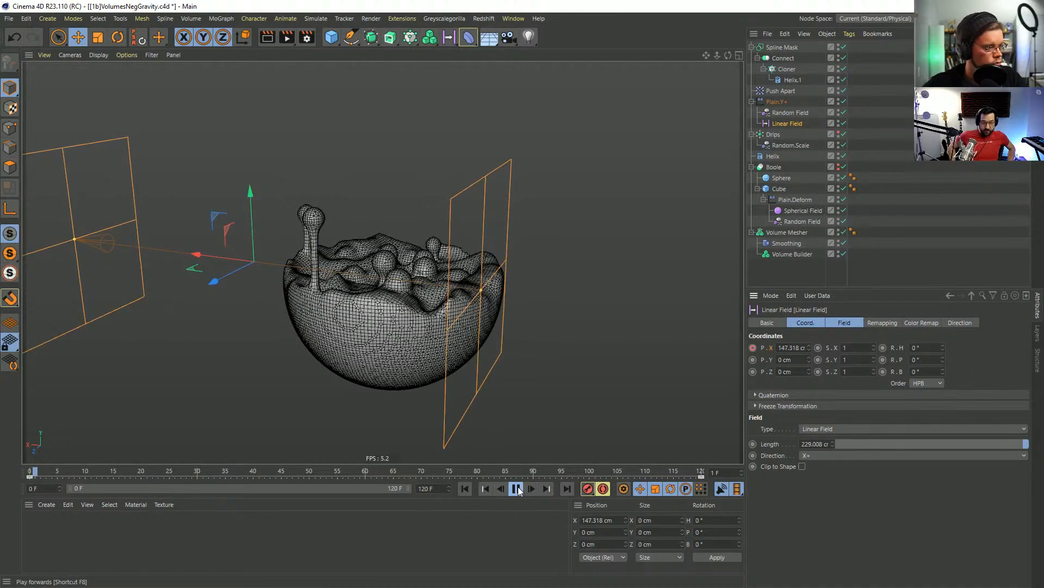
{"action": "left_click", "coordinate": [516, 488]}
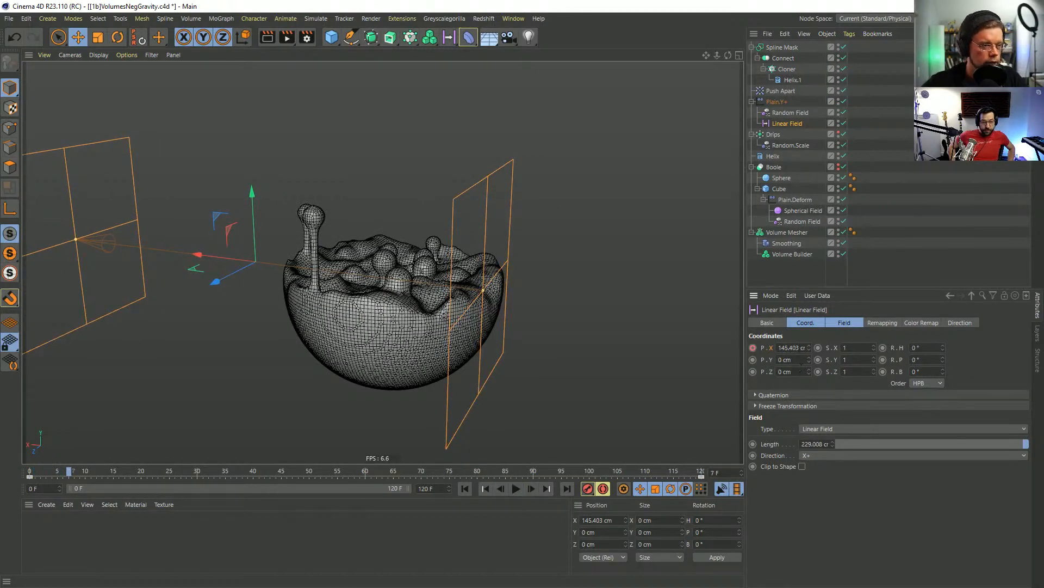
Preview the animation with the Volume Mesher disabled and the Boole and Drips matrix objects displayed, then rewind.
{"action": "left_click", "coordinate": [844, 243]}
{"action": "left_click", "coordinate": [844, 254]}
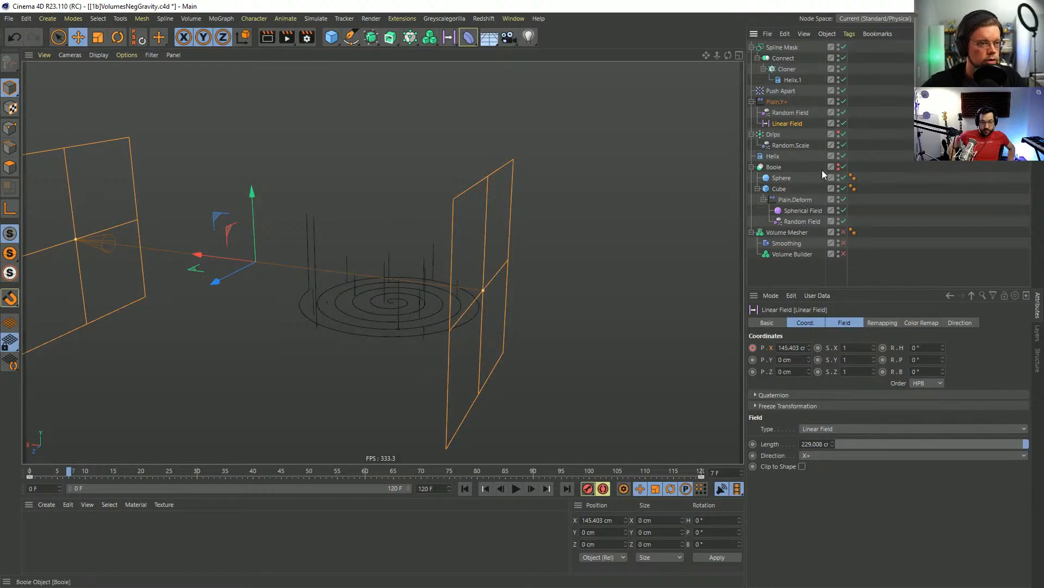
{"action": "left_click", "coordinate": [841, 167]}
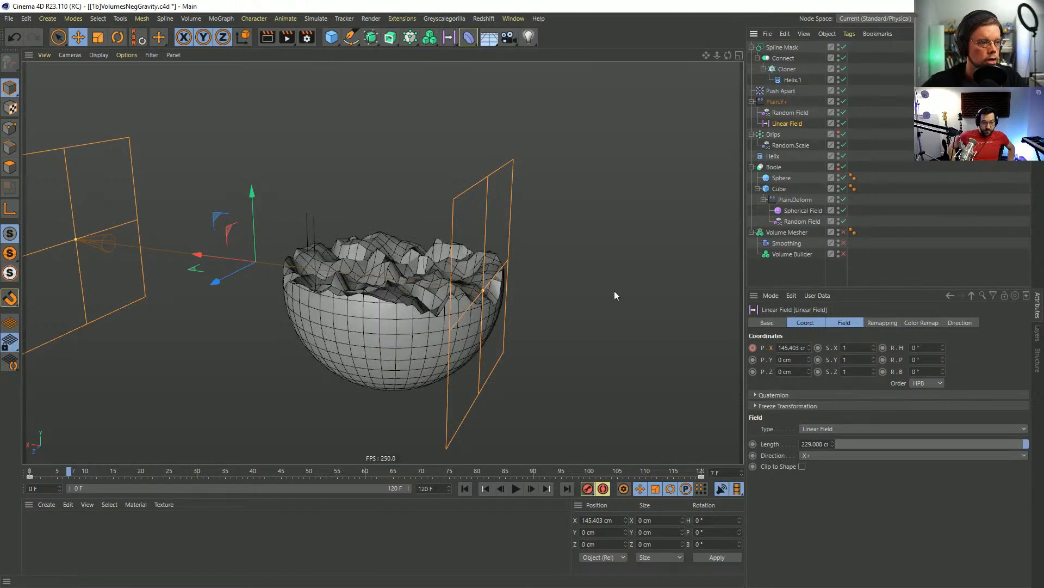
{"action": "left_click", "coordinate": [465, 488]}
{"action": "left_click", "coordinate": [838, 132]}
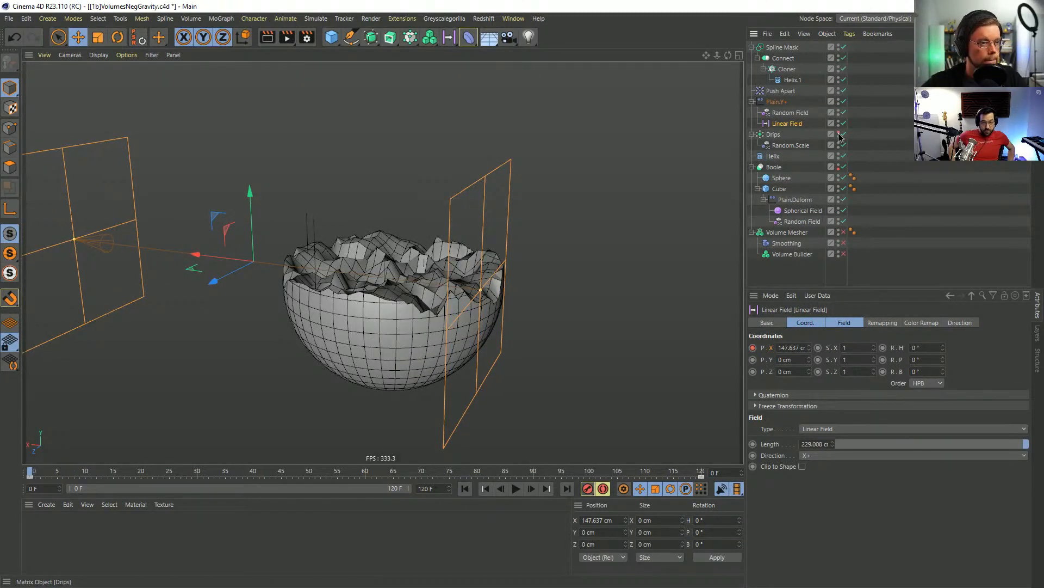
{"action": "left_click", "coordinate": [517, 488]}
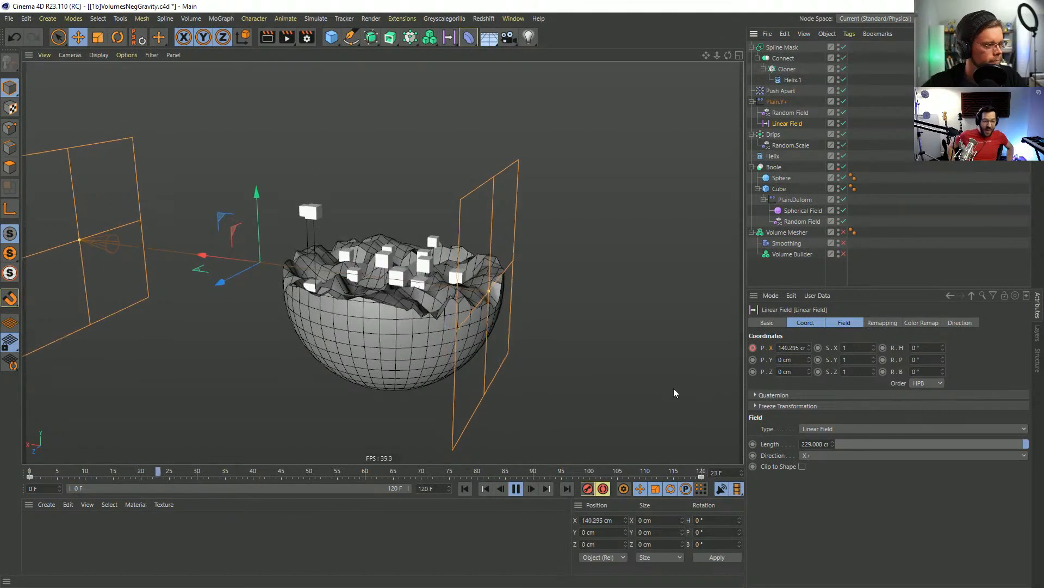
{"action": "left_click", "coordinate": [516, 488]}
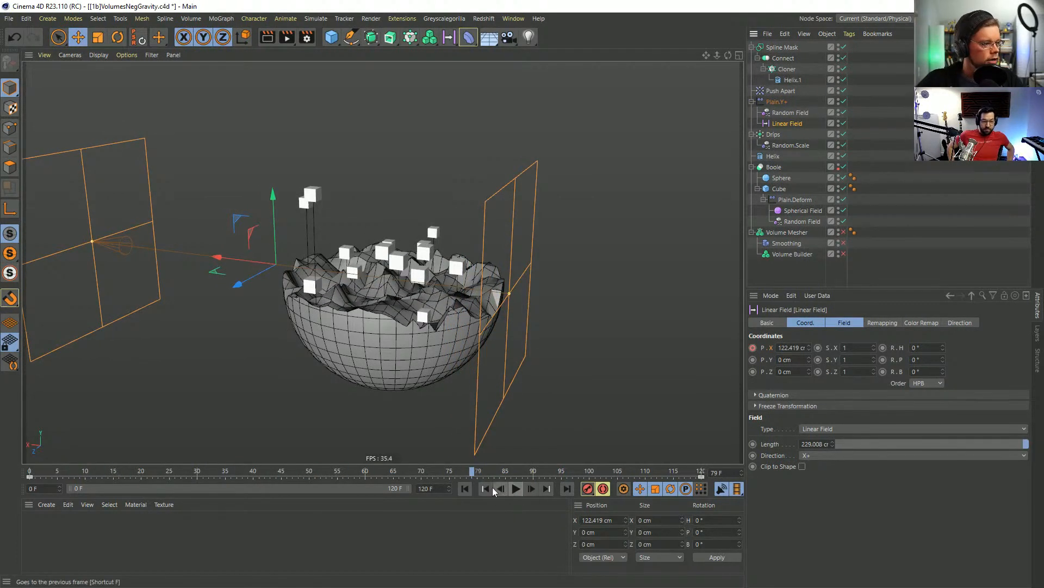
{"action": "left_click", "coordinate": [466, 489]}
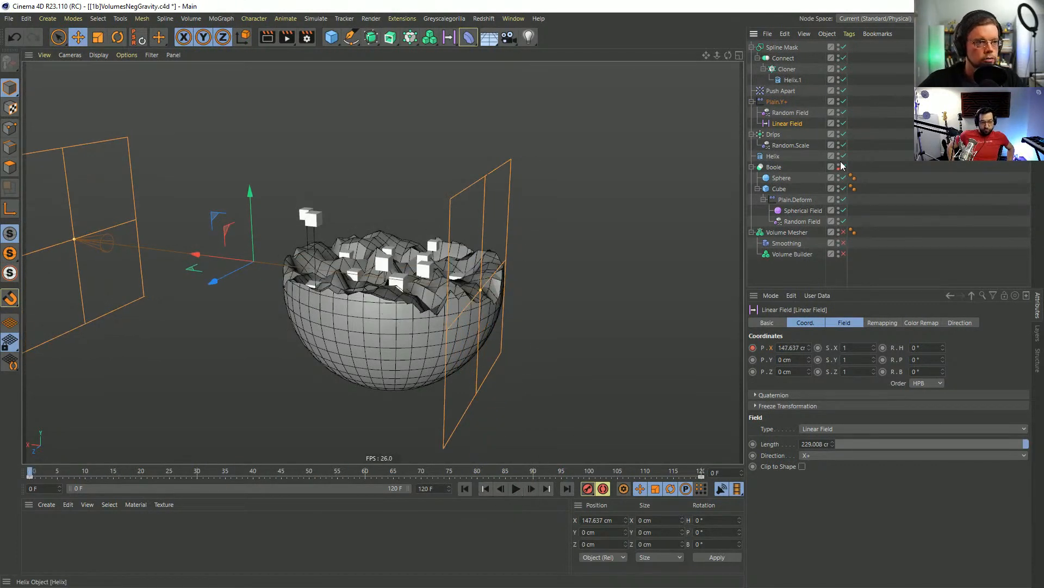
Hide the Boole again and re-enable the Volume Mesher to inspect the drips on the meshed surface up close.
{"action": "left_click", "coordinate": [838, 168]}
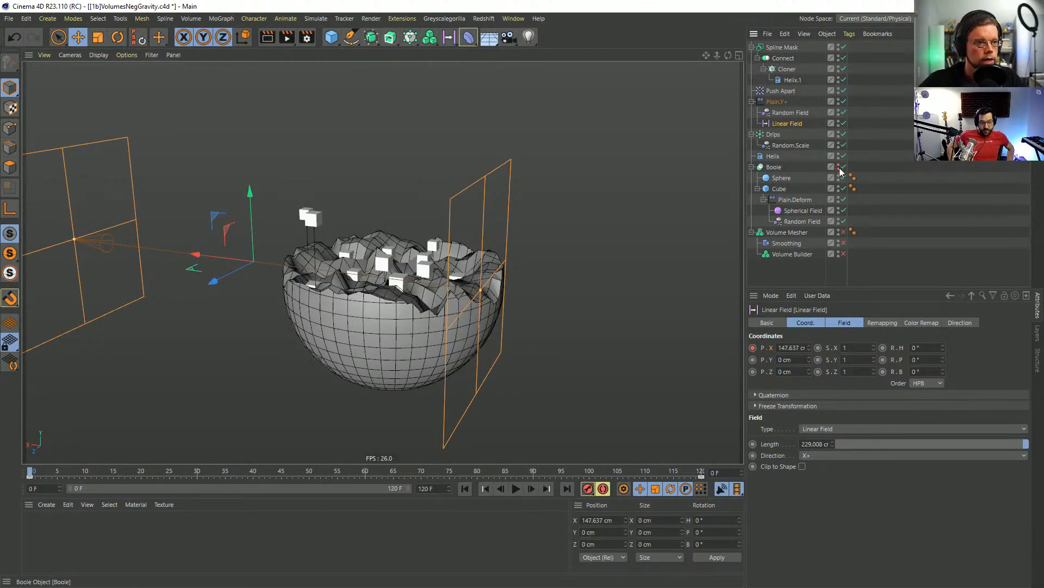
{"action": "left_click", "coordinate": [843, 232]}
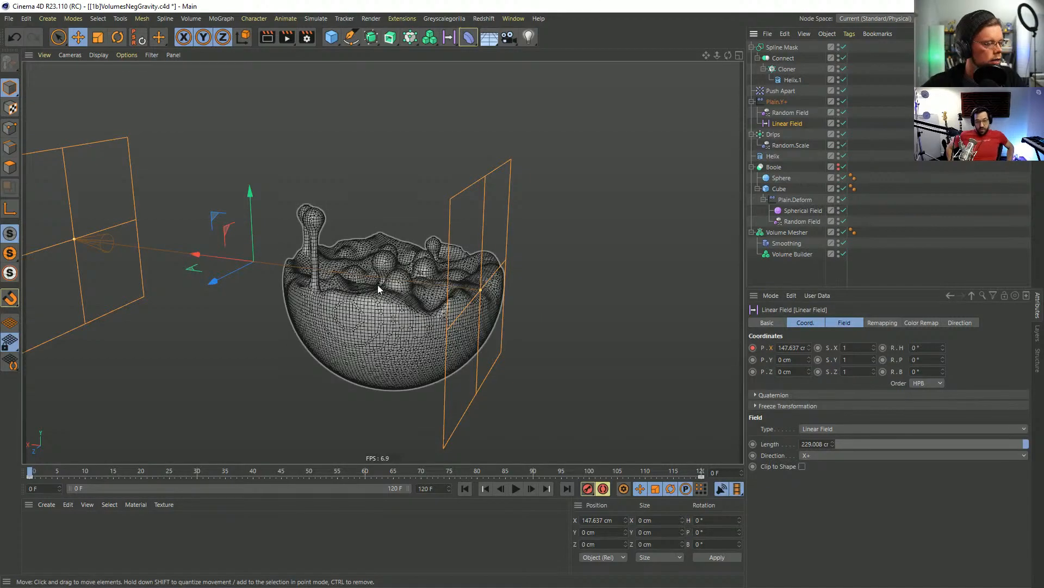
{"action": "scroll", "coordinate": [403, 280], "scroll_direction": "up", "scroll_amount": 4}
{"action": "mouse_move", "coordinate": [402, 281]}
{"action": "left_mouse_down", "text": "alt"}
{"action": "mouse_move", "coordinate": [356, 288]}
{"action": "mouse_move", "coordinate": [405, 280]}
{"action": "left_mouse_up", "text": "alt"}
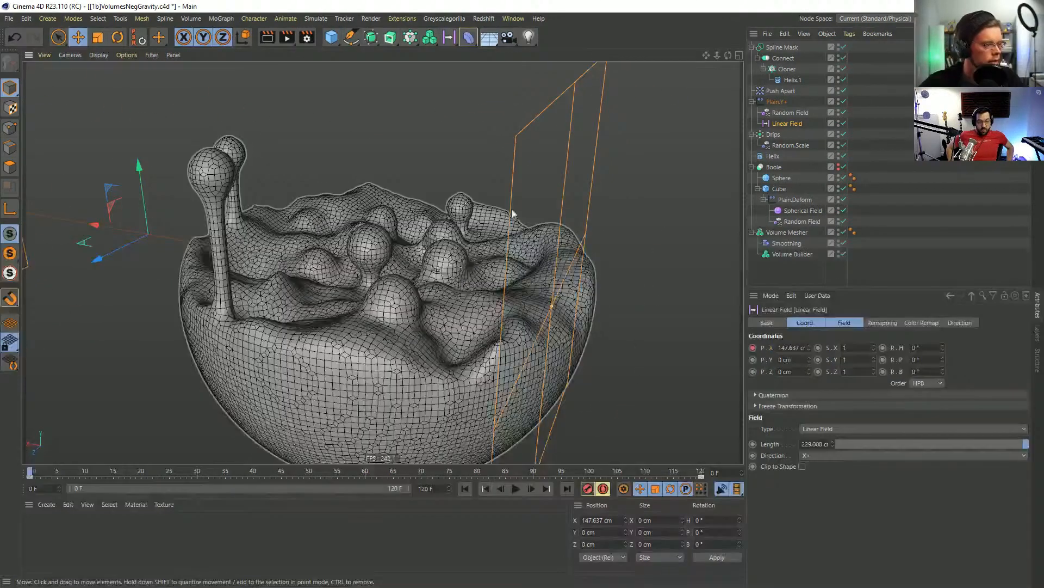
Examine the meshed drips from several angles and review the settings of the Linear Field, Drips, Volume Builder and cube's Random Field.
{"action": "left_click_drag", "start_coordinate": [626, 207], "coordinate": [736, 201], "text": "alt"}
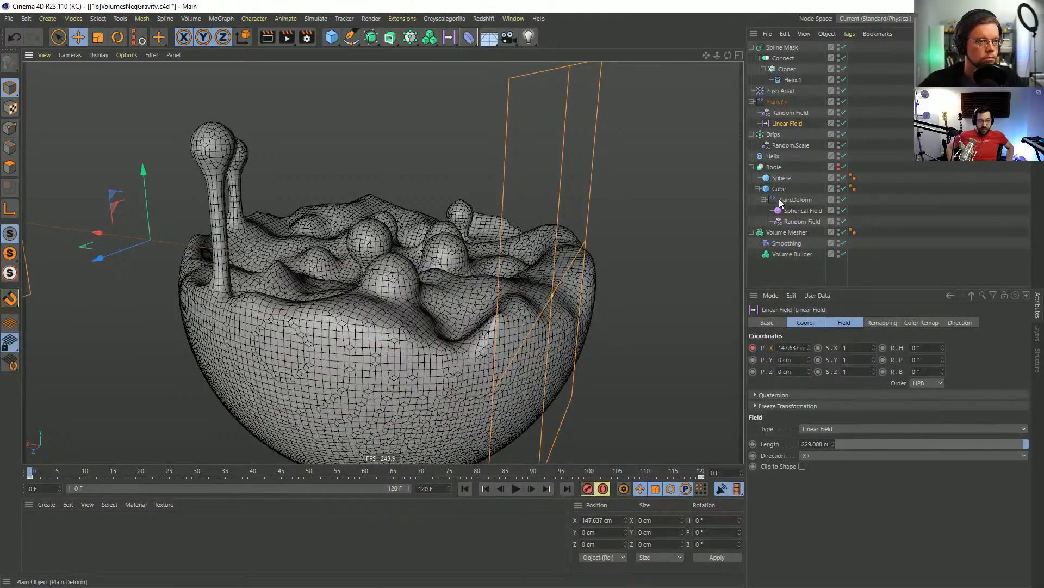
{"action": "left_click_drag", "start_coordinate": [354, 232], "coordinate": [272, 165], "text": "alt"}
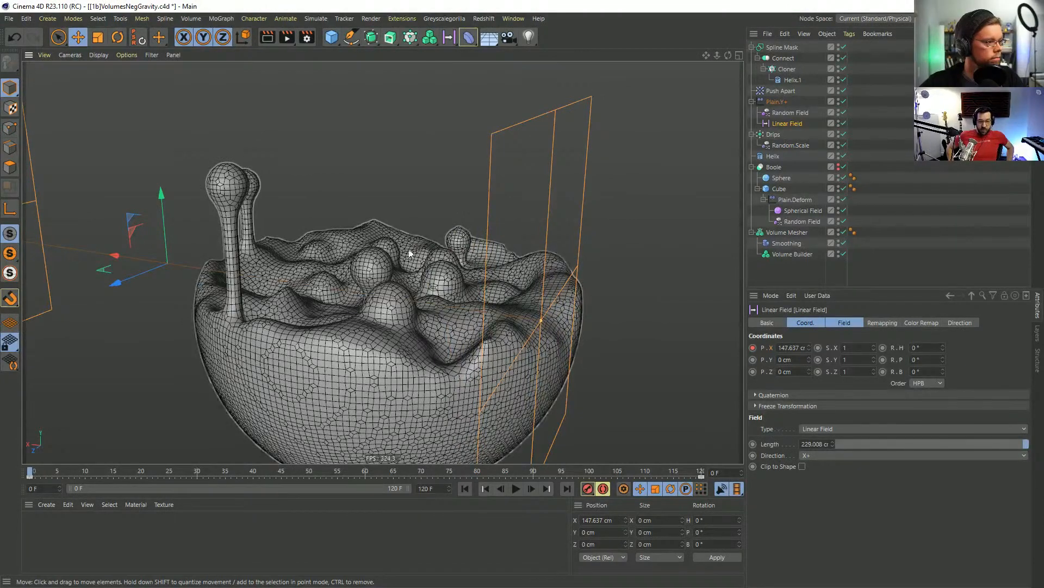
{"action": "left_click_drag", "start_coordinate": [409, 253], "coordinate": [393, 263], "text": "alt"}
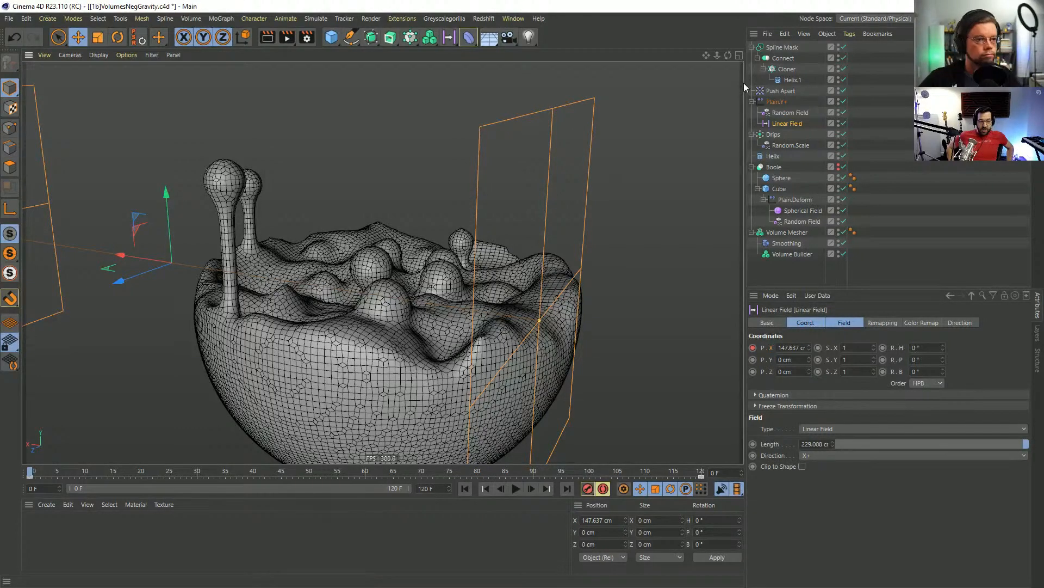
{"action": "left_click_drag", "start_coordinate": [384, 289], "coordinate": [422, 305], "text": "alt"}
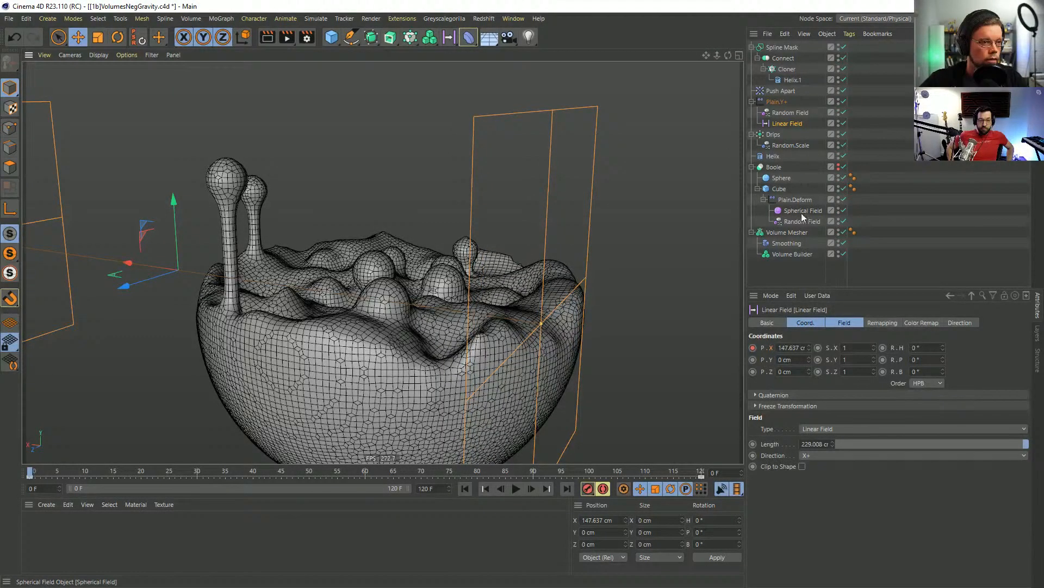
{"action": "left_click", "coordinate": [786, 114]}
{"action": "left_click", "coordinate": [787, 124]}
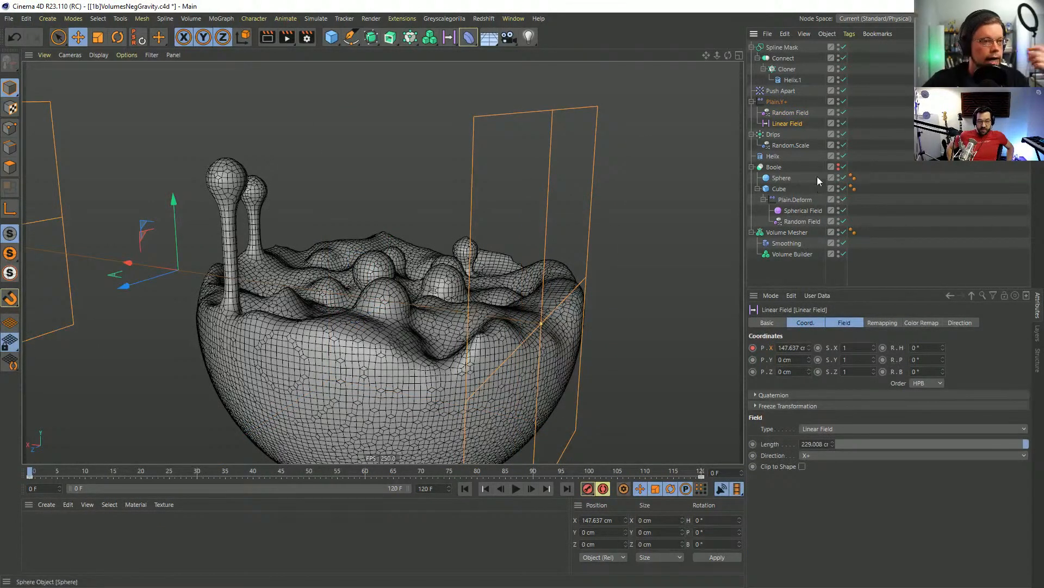
{"action": "left_click", "coordinate": [774, 134]}
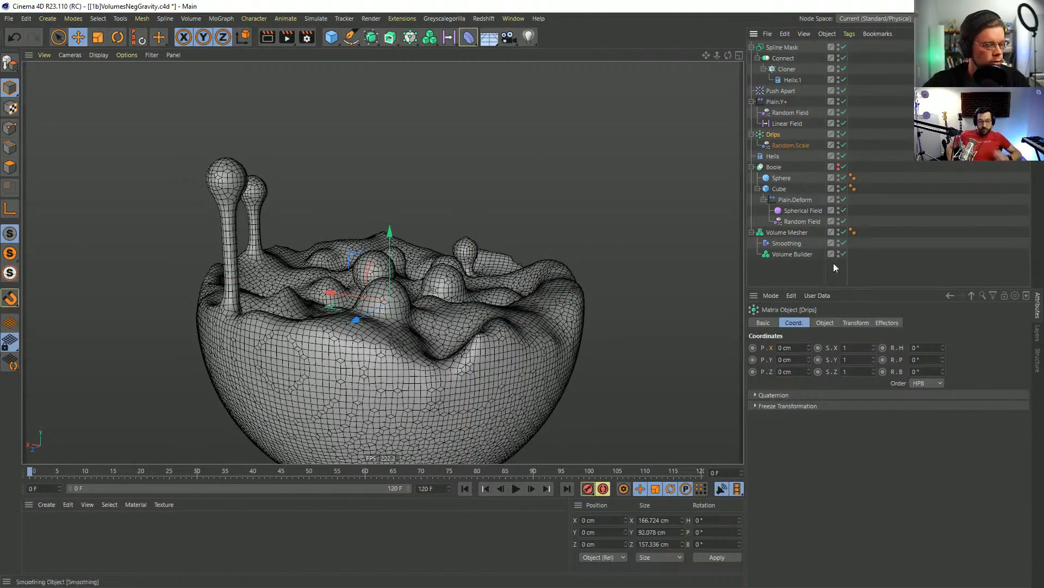
{"action": "left_click", "coordinate": [791, 253]}
{"action": "left_click", "coordinate": [804, 323]}
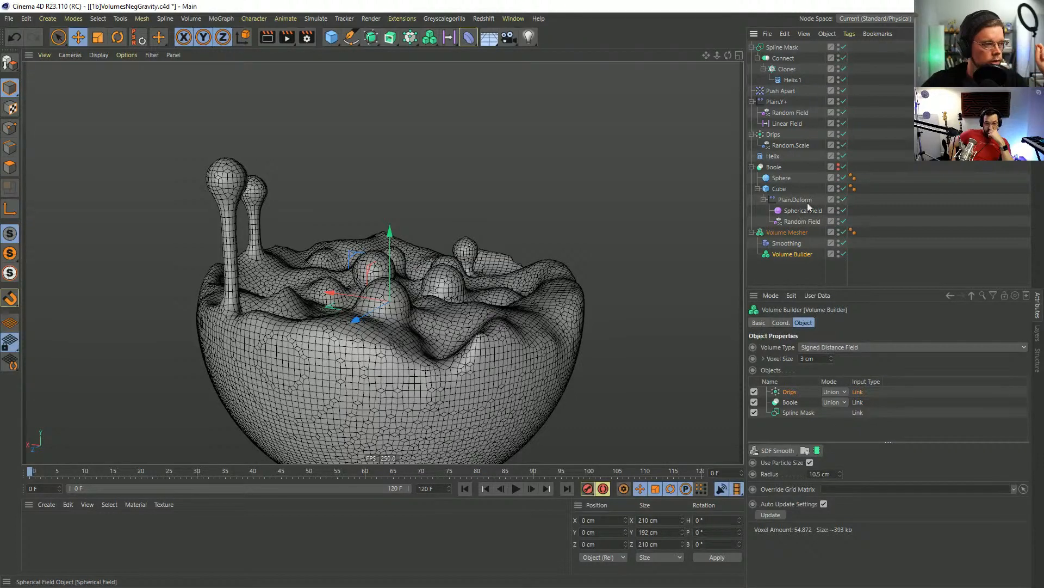
{"action": "left_click", "coordinate": [802, 221]}
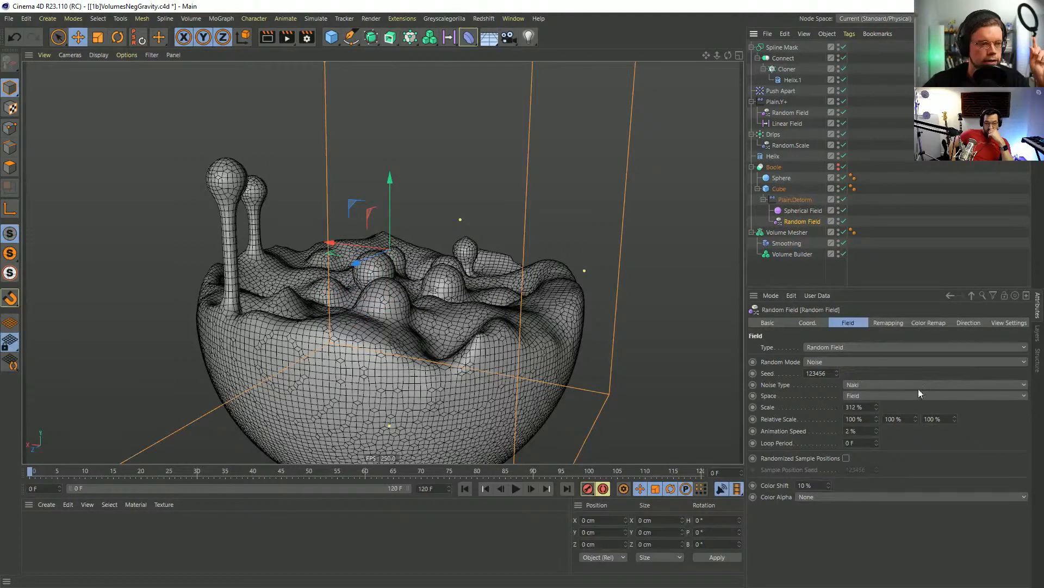
Try stretching the Drips matrix clones by raising their Y scale to 4.95, and undo the change.
{"action": "left_click", "coordinate": [775, 135]}
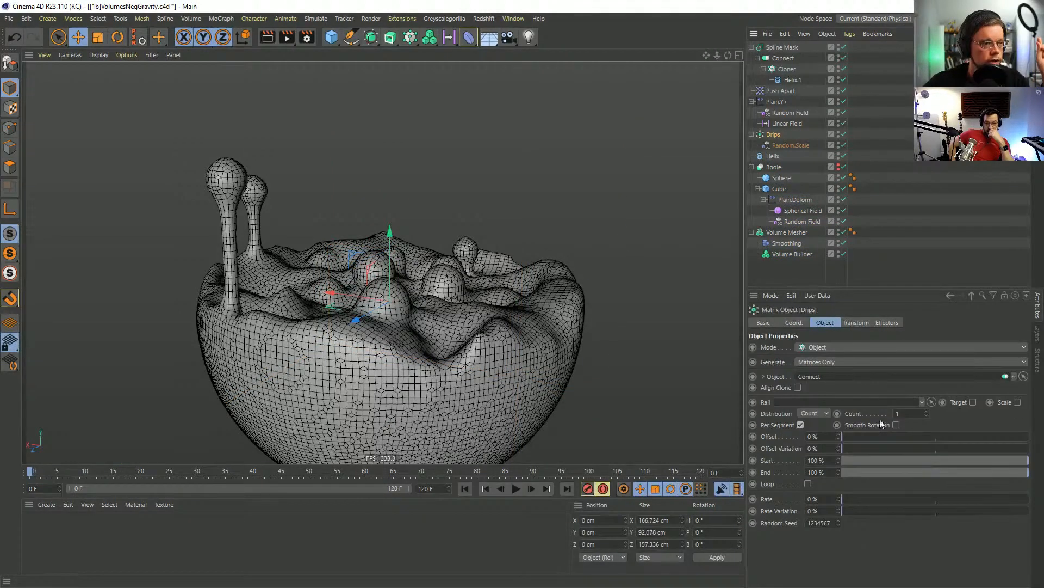
{"action": "left_click", "coordinate": [855, 322]}
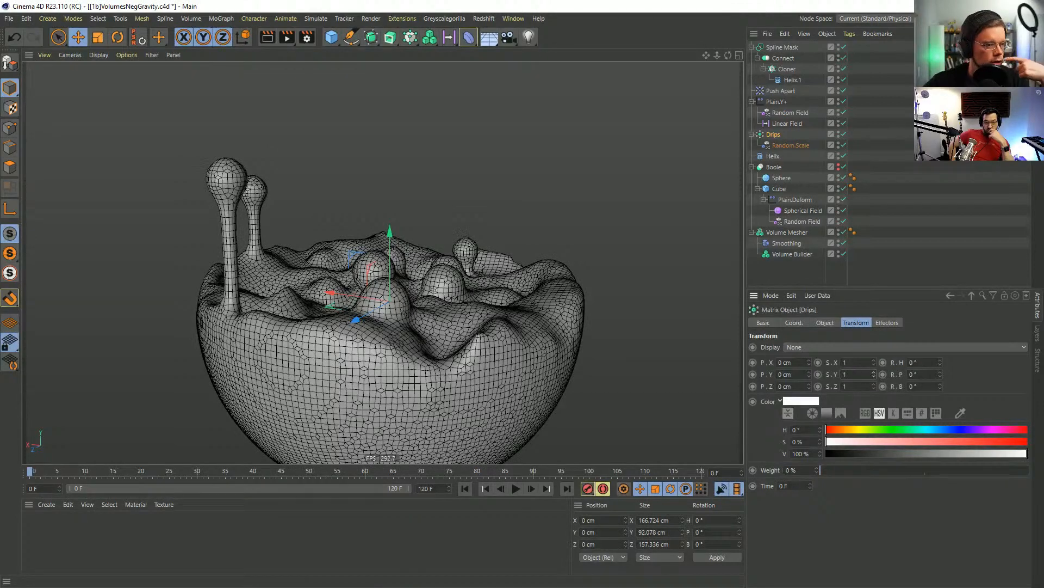
{"action": "left_click_drag", "start_coordinate": [873, 374], "coordinate": [873, 374]}
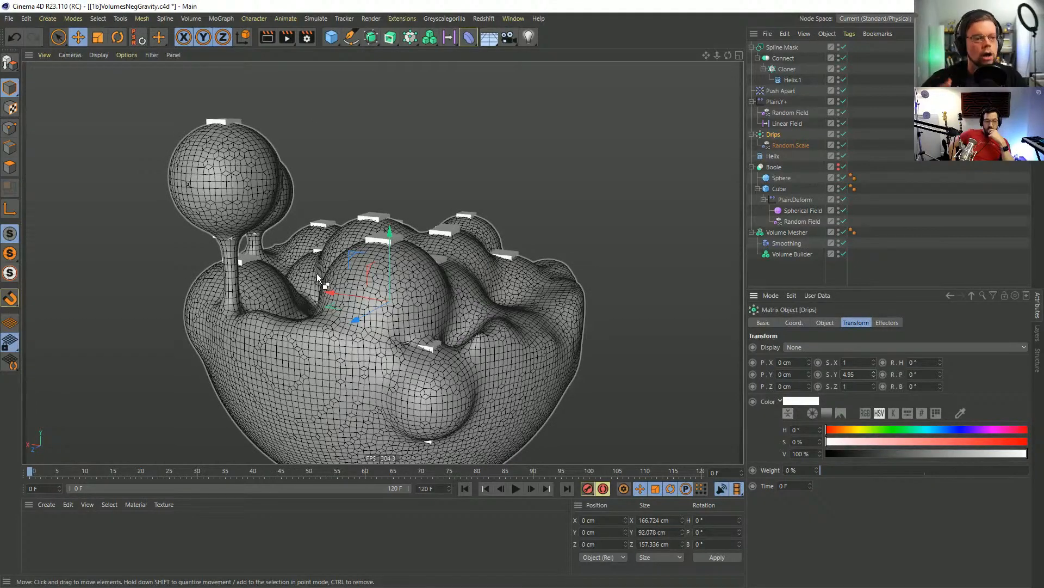
{"action": "key", "text": "ctrl+z"}
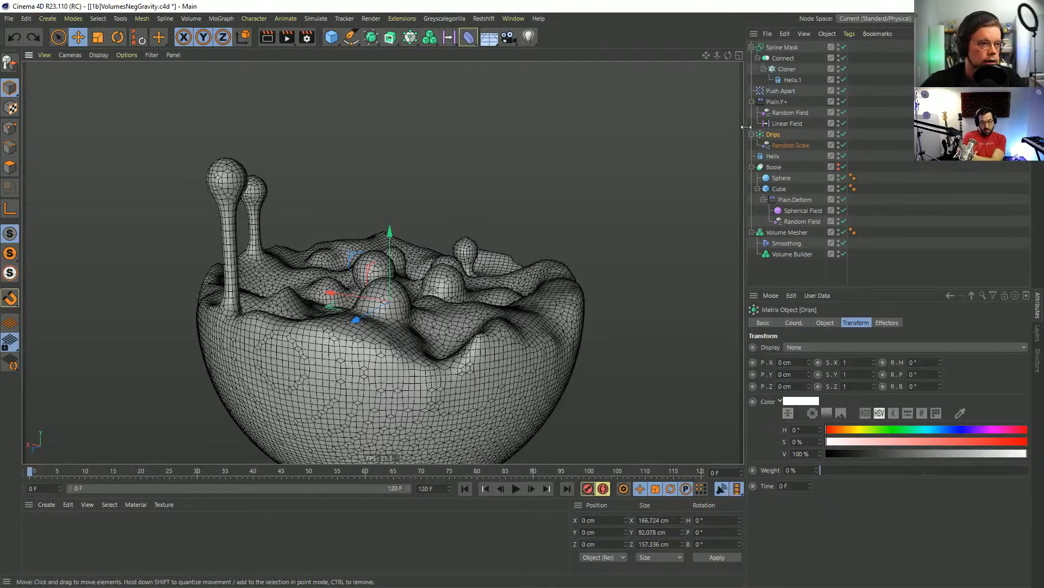
Duplicate the Drips matrix object directly below the original and name the copy Drips.2.
{"action": "left_click_drag", "start_coordinate": [772, 135], "coordinate": [769, 155]}
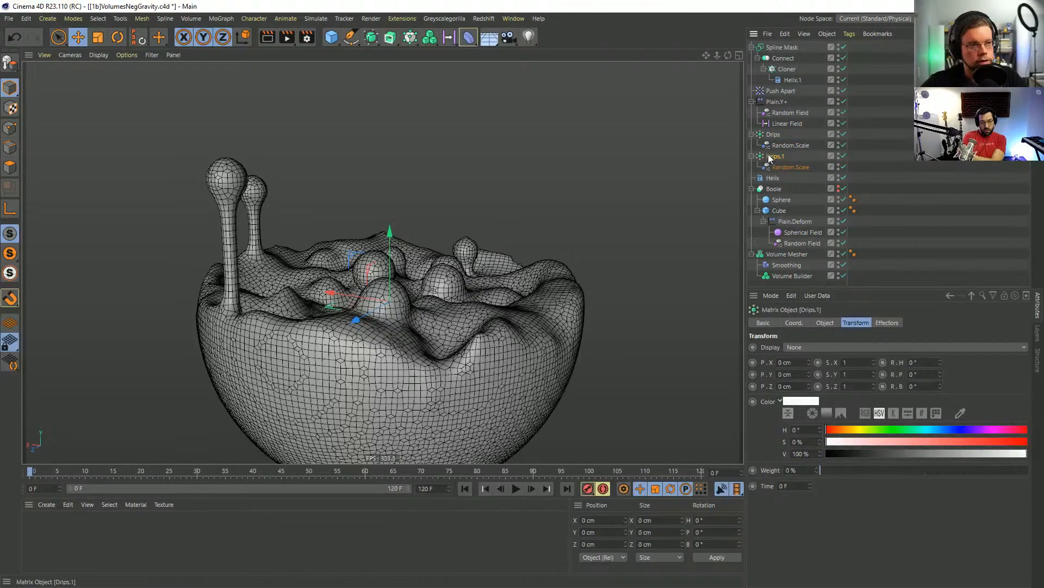
{"action": "double_click", "coordinate": [776, 157]}
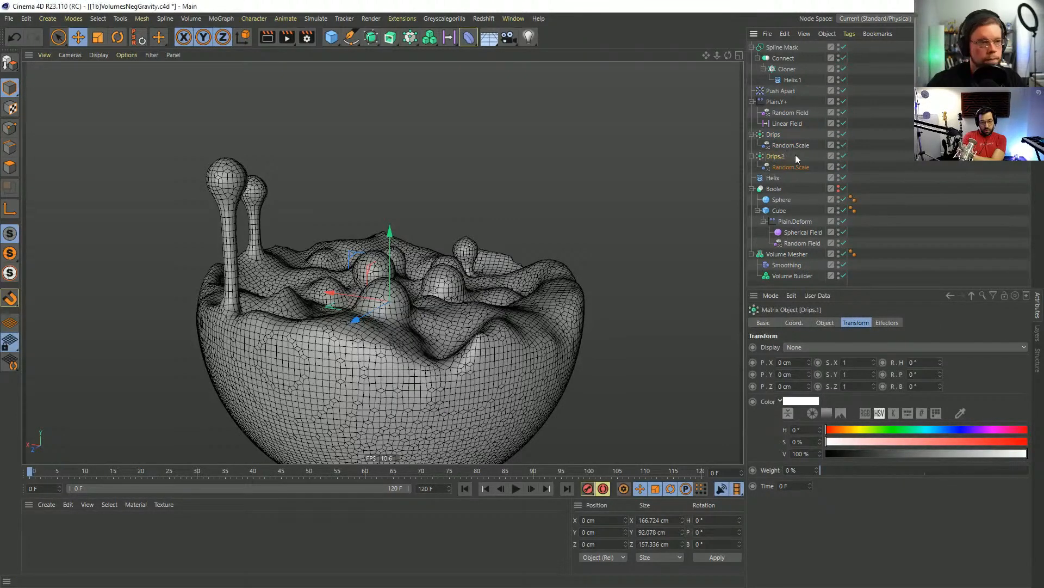
{"action": "key", "text": "BackSpace"}
{"action": "type", "text": "2"}
{"action": "key", "text": "Return"}
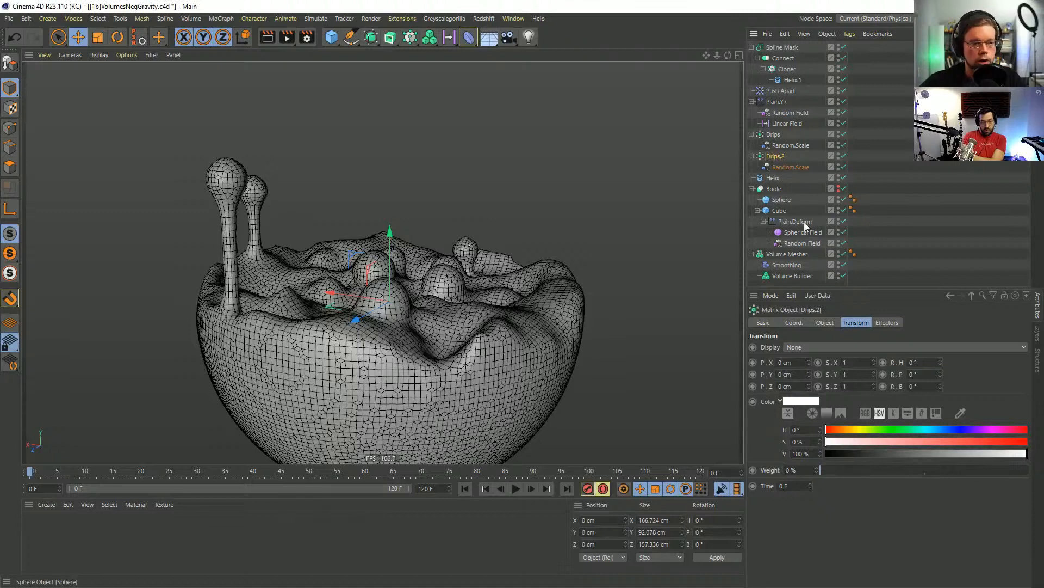
Set the Drips.2 matrix's Y scale to 0.3 and its distribution Start to 89%.
{"action": "left_click", "coordinate": [825, 322]}
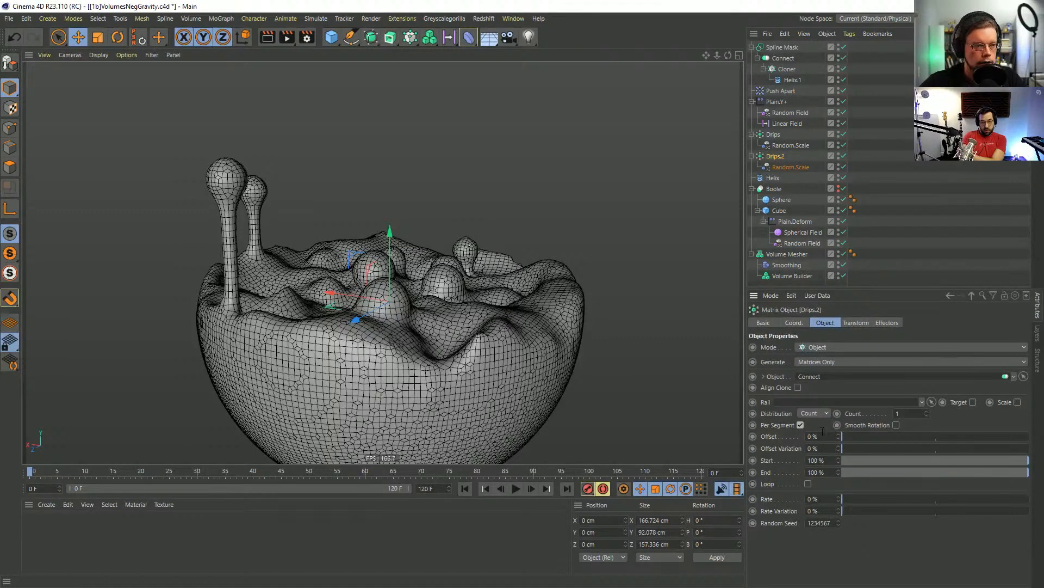
{"action": "left_click_drag", "start_coordinate": [1026, 463], "coordinate": [1012, 466]}
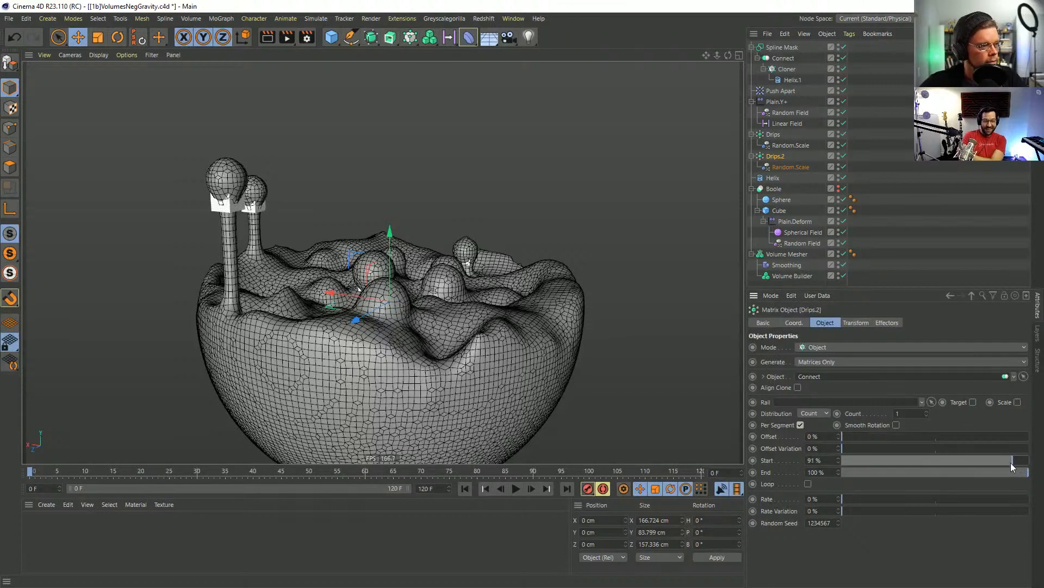
{"action": "left_click", "coordinate": [856, 323]}
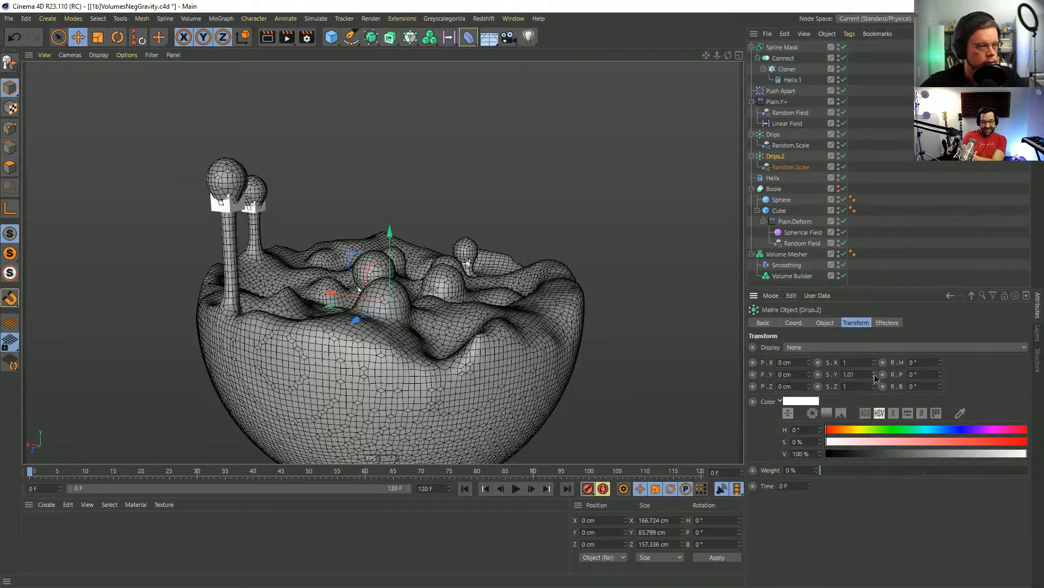
{"action": "left_click_drag", "start_coordinate": [874, 374], "coordinate": [874, 384]}
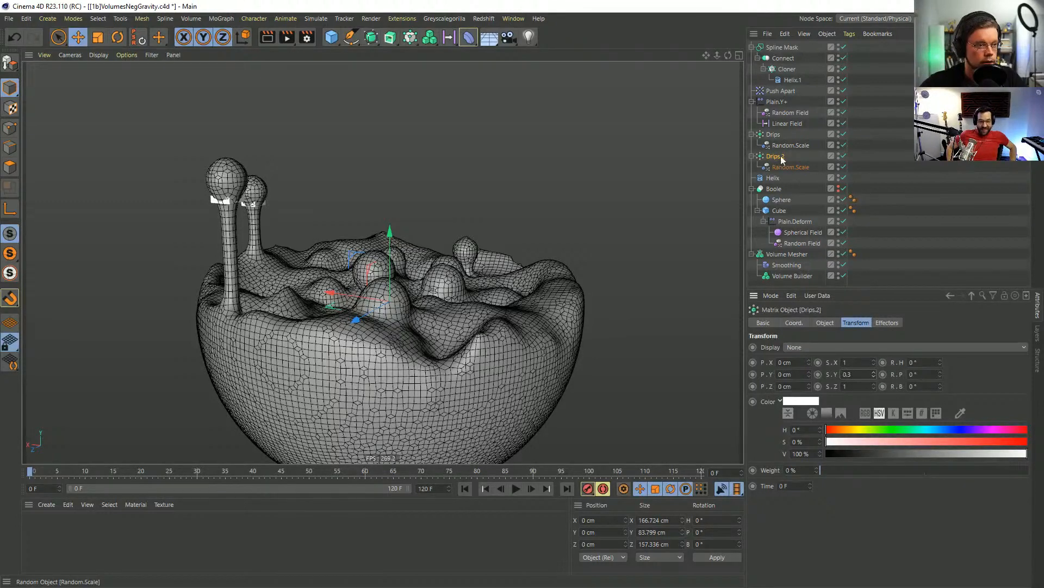
{"action": "left_click", "coordinate": [830, 325]}
{"action": "left_click_drag", "start_coordinate": [1004, 453], "coordinate": [1007, 460]}
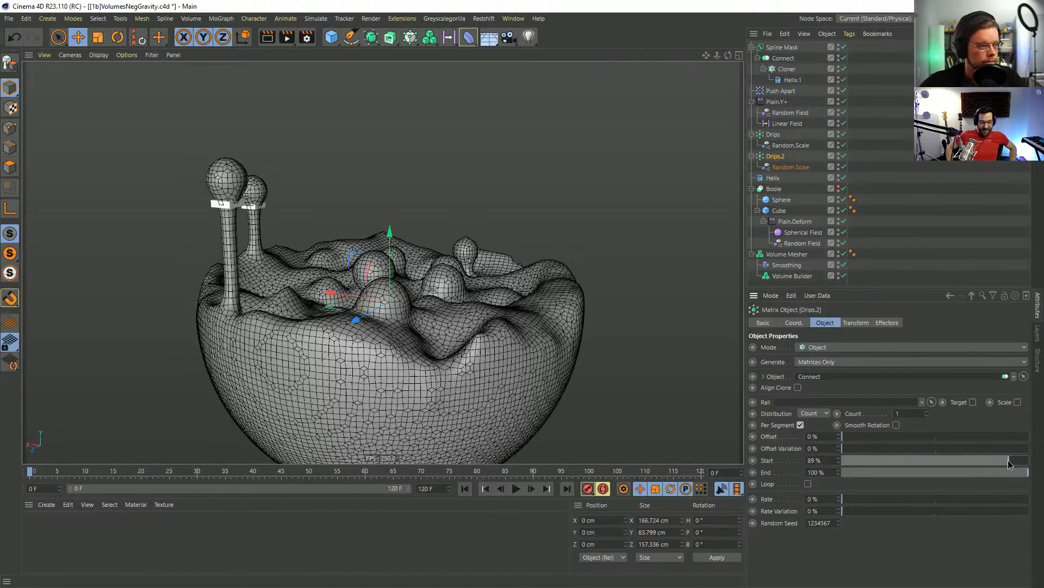
Add Drips.2 to the Volume Builder below Drips, with Use Particle Size enabled and a radius of 10.1 cm.
{"action": "left_click", "coordinate": [789, 275]}
{"action": "left_click_drag", "start_coordinate": [784, 346], "coordinate": [798, 398]}
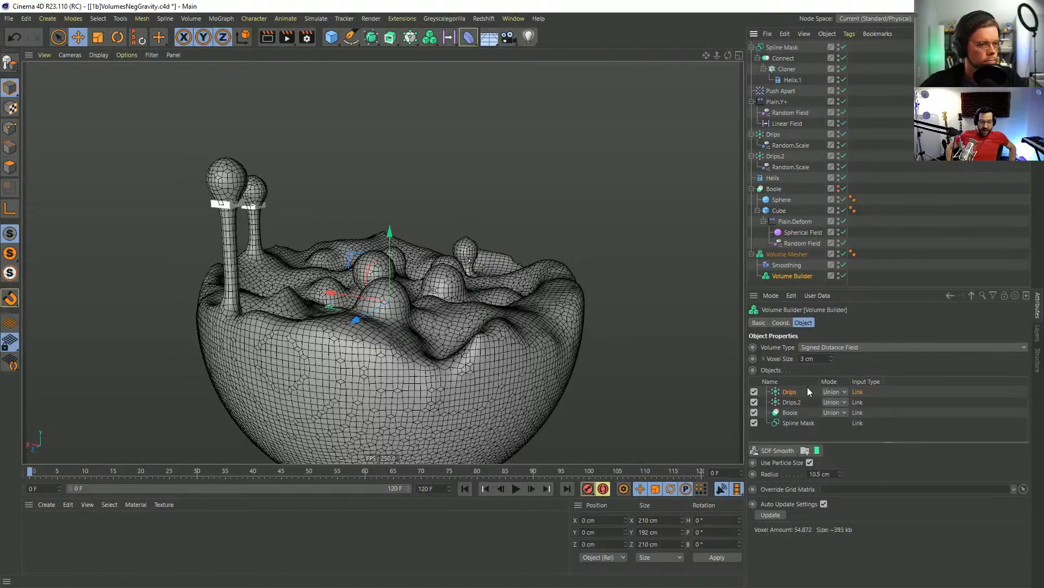
{"action": "left_click", "coordinate": [795, 403]}
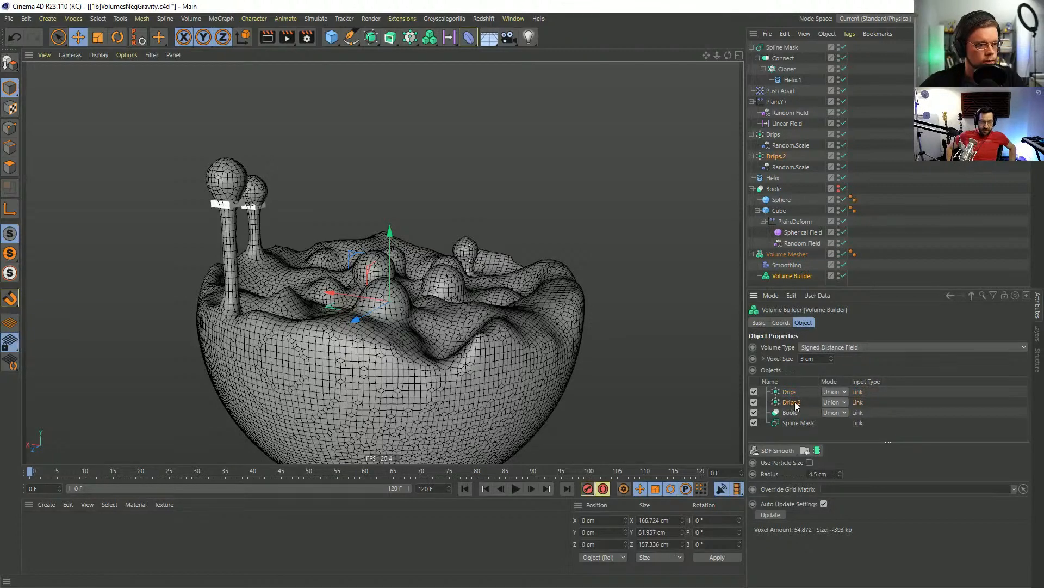
{"action": "left_click", "coordinate": [809, 462]}
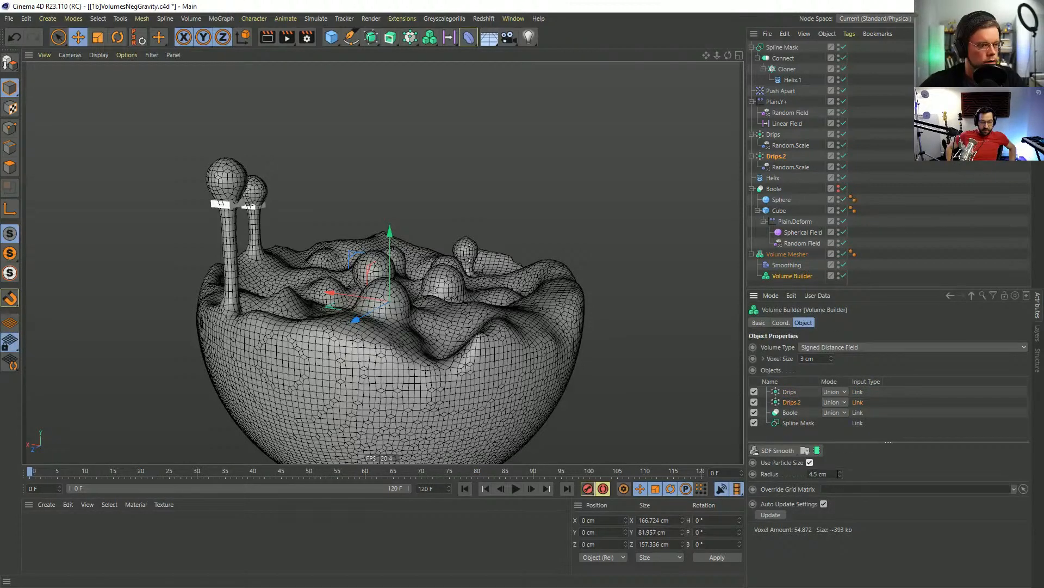
{"action": "left_click_drag", "start_coordinate": [840, 473], "coordinate": [840, 464]}
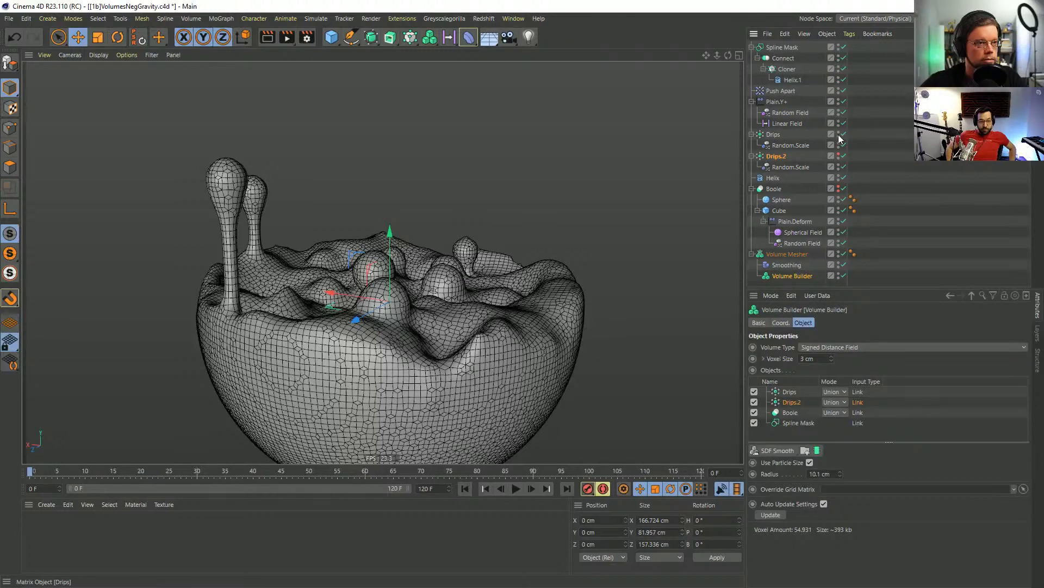
Scrub the animation to frame 69 and set the Volume Builder's voxel size to 2 cm.
{"action": "left_click", "coordinate": [916, 190]}
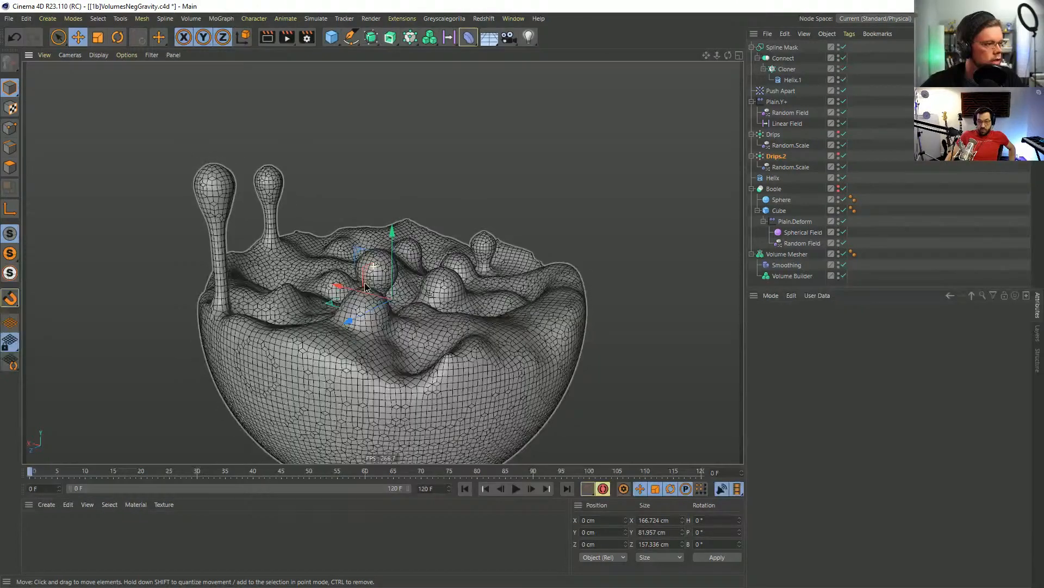
{"action": "left_click_drag", "start_coordinate": [40, 470], "coordinate": [442, 496]}
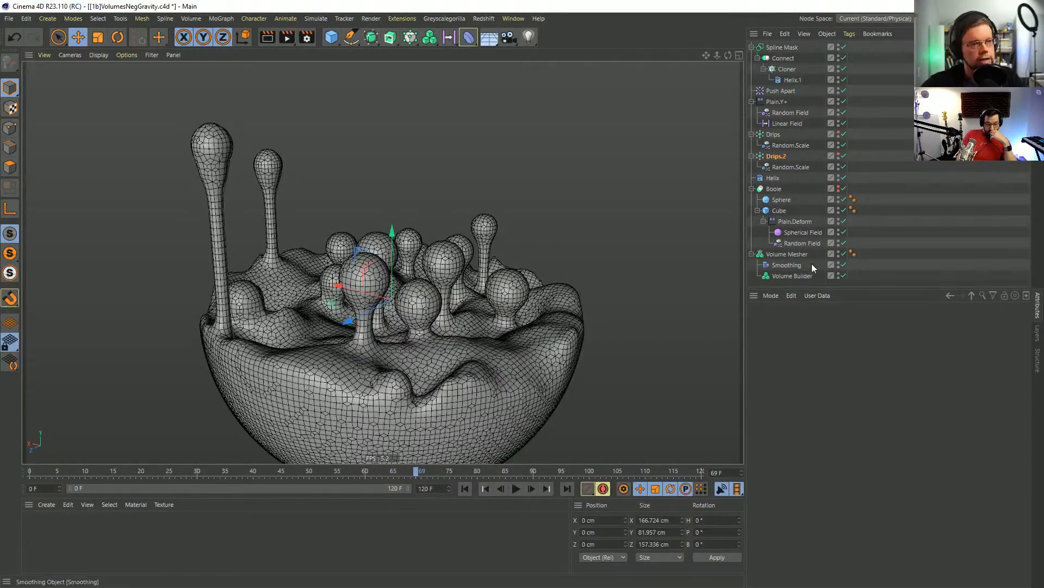
{"action": "left_click", "coordinate": [800, 275]}
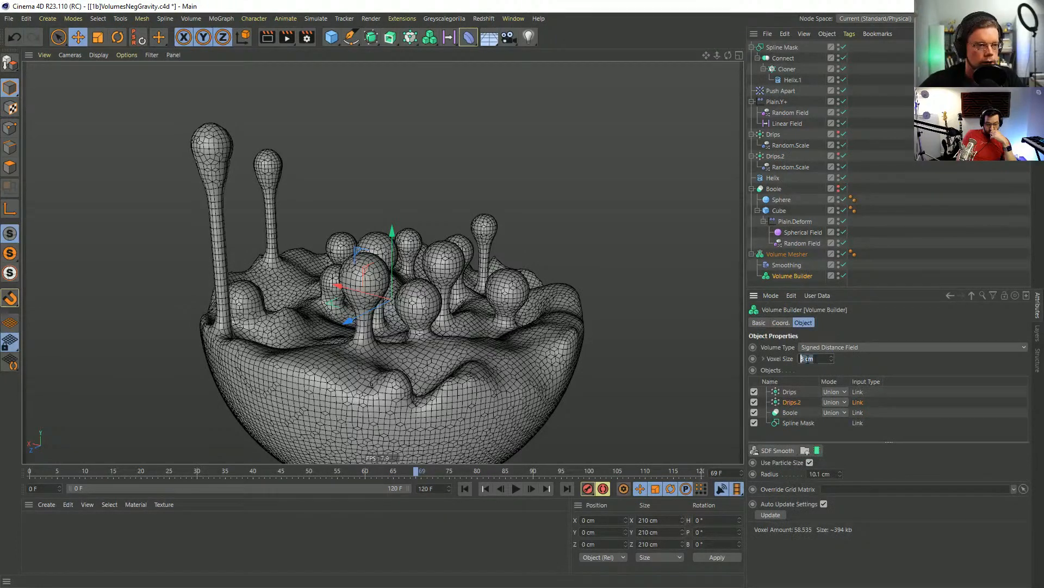
{"action": "type", "text": "2"}
{"action": "key", "text": "Return"}
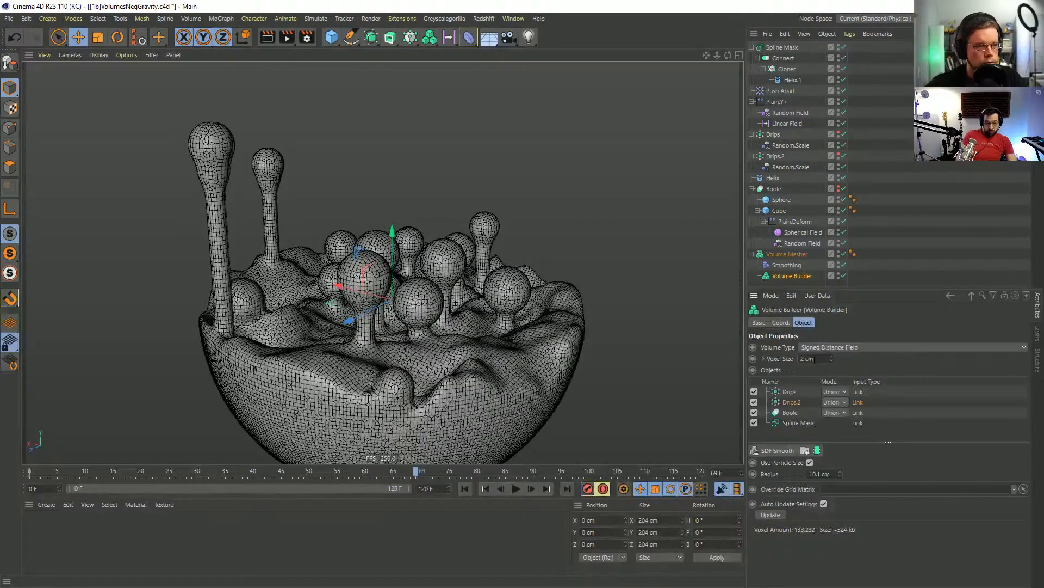
Set the Smoothing deformer's iterations to 33 after trying lower values of 1 and 11.
{"action": "left_click_drag", "start_coordinate": [380, 282], "coordinate": [387, 278], "text": "alt"}
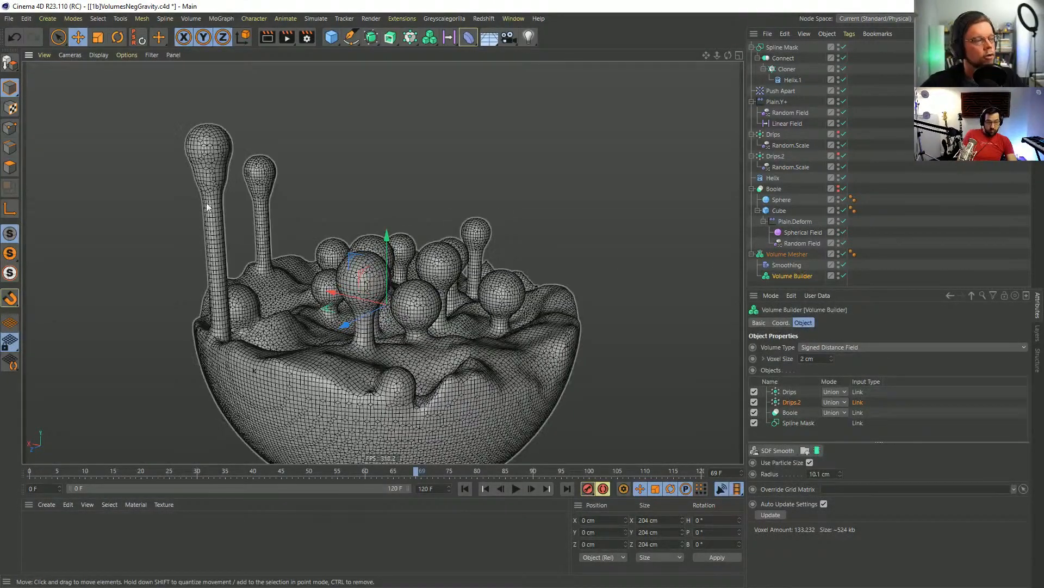
{"action": "left_click", "coordinate": [775, 266]}
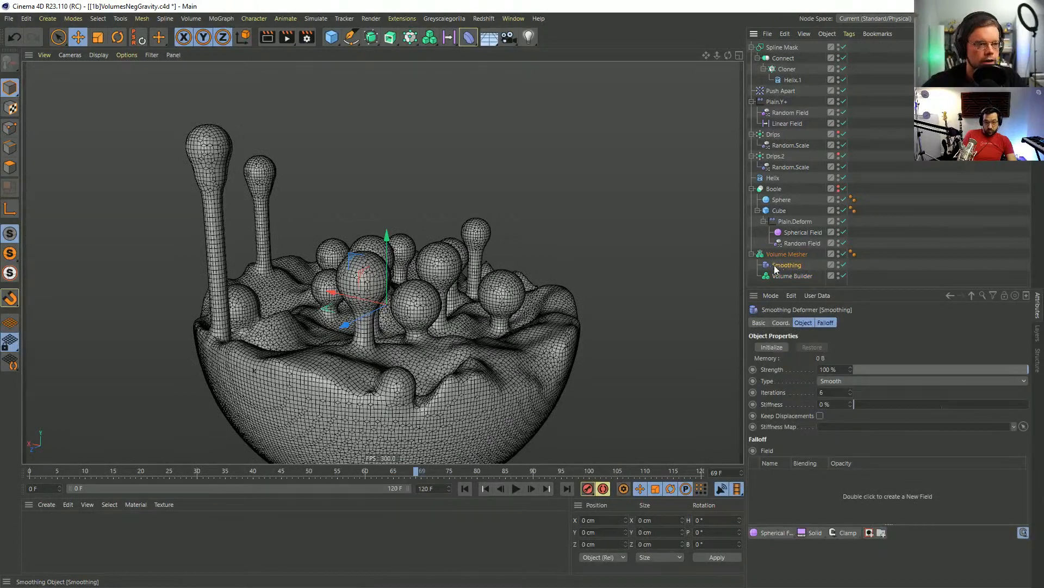
{"action": "double_click", "coordinate": [827, 392]}
{"action": "type", "text": "1"}
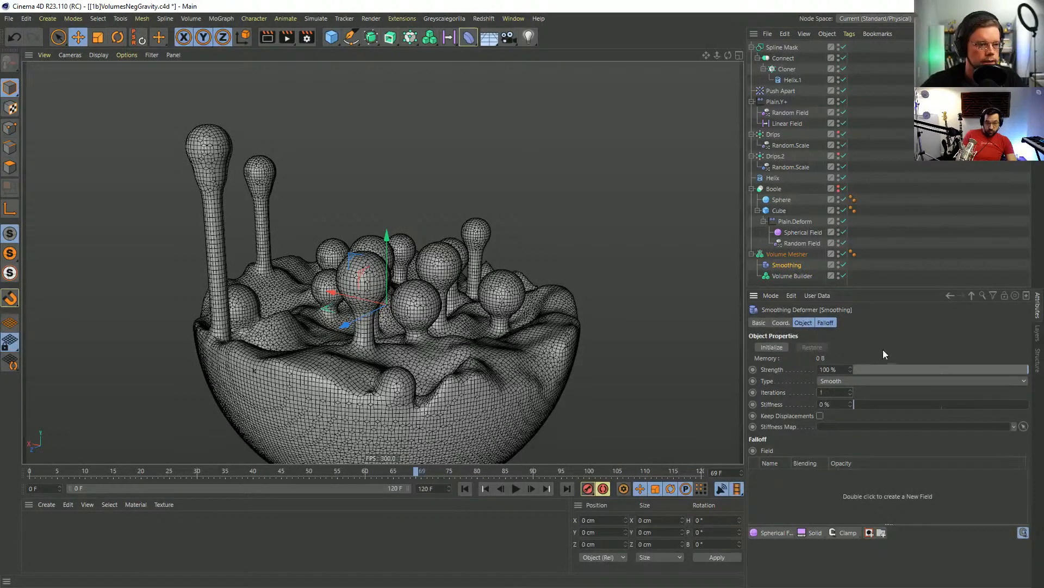
{"action": "type", "text": "1"}
{"action": "key", "text": "Return"}
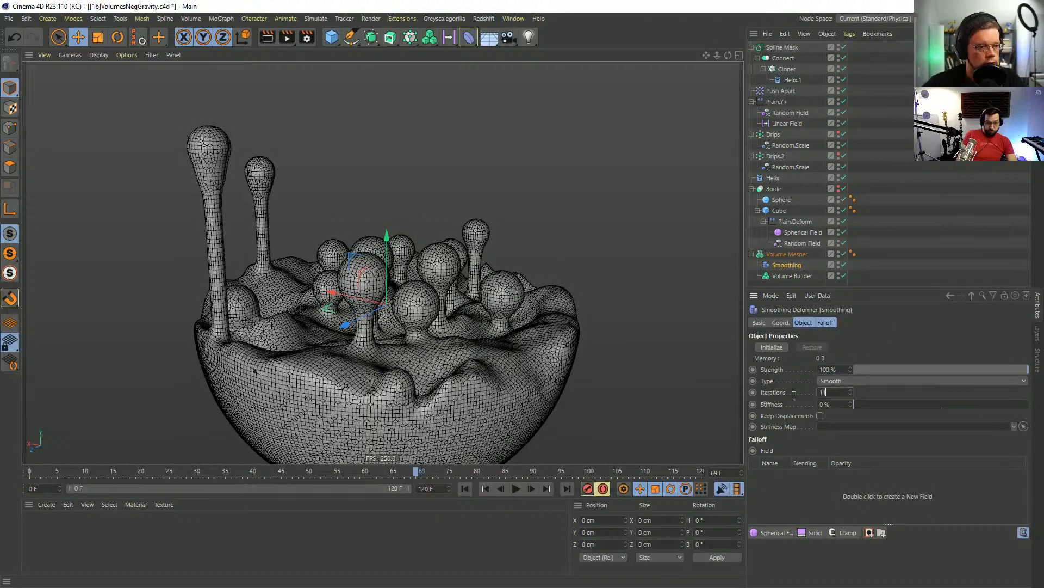
{"action": "type", "text": "33"}
{"action": "key", "text": "Return"}
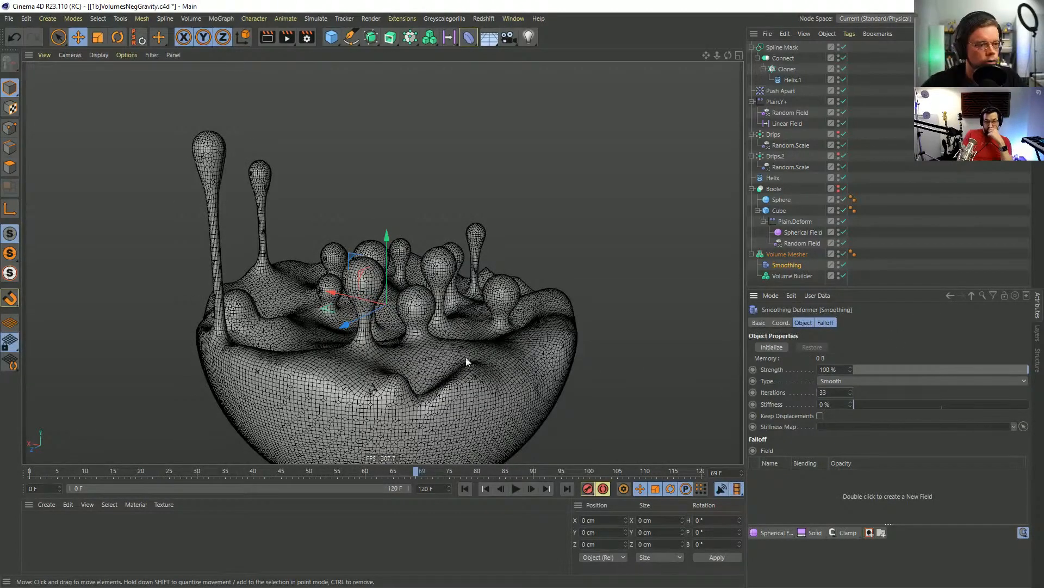
Inspect the smoothed half-sphere from a new angle and scrub through the animation to frame 67.
{"action": "left_click_drag", "start_coordinate": [468, 361], "coordinate": [520, 332], "text": "alt"}
{"action": "middle_click_drag", "start_coordinate": [461, 345], "coordinate": [480, 287], "text": "alt"}
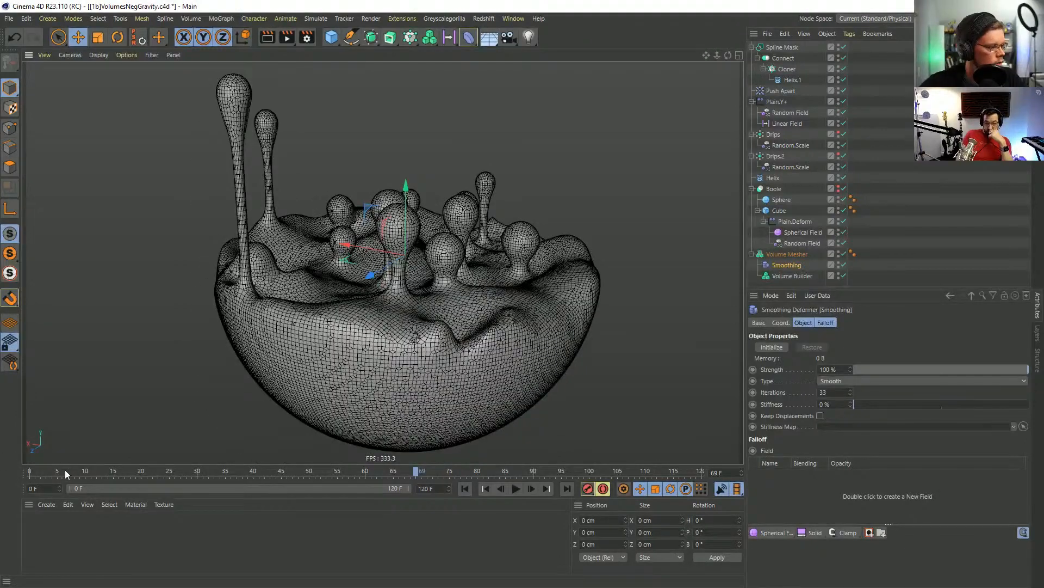
{"action": "left_click_drag", "start_coordinate": [64, 469], "coordinate": [404, 486]}
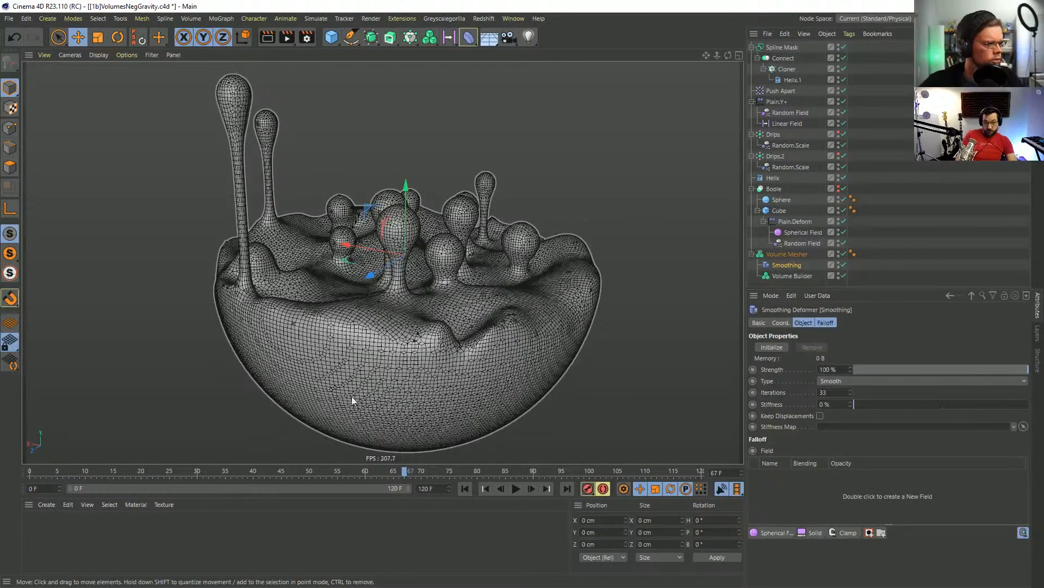
Save the project and disable the Smoothing deformer.
{"action": "key", "text": "ctrl+s"}
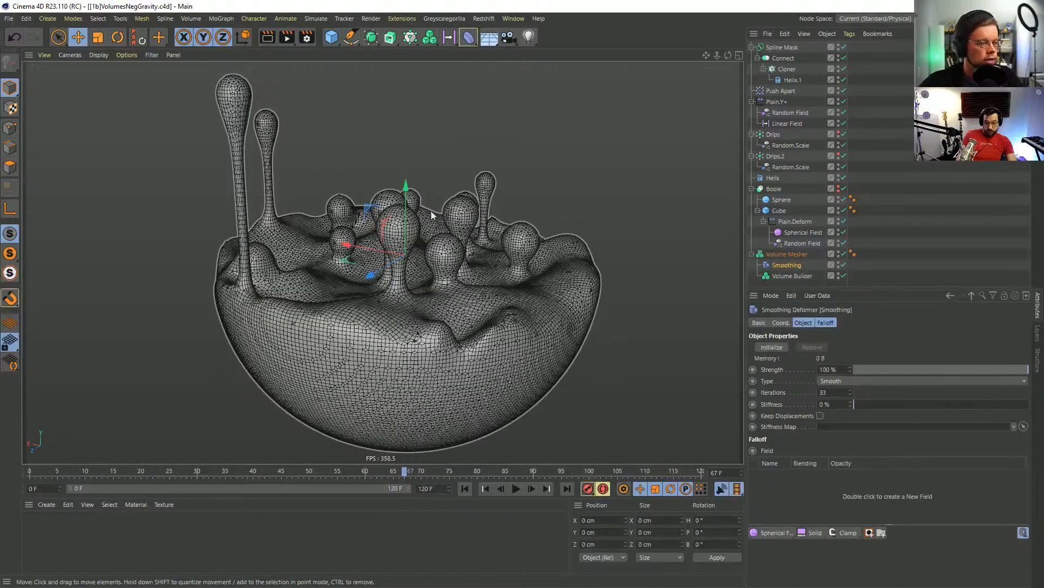
{"action": "left_click", "coordinate": [843, 265]}
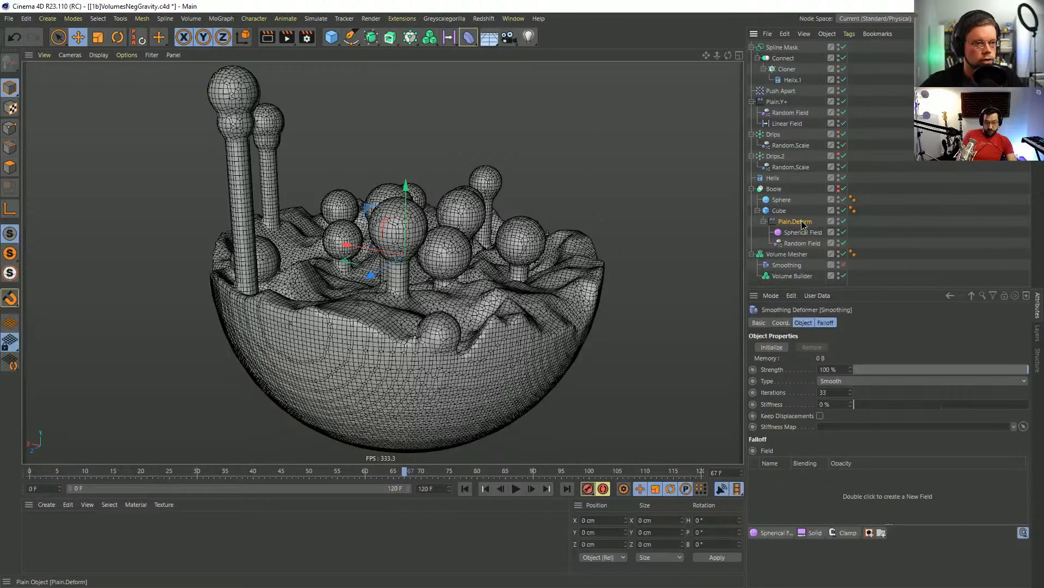
Copy the cube's Plain.Deform effector into the Volume Mesher above Smoothing and delete the copy's fields.
{"action": "left_click_drag", "start_coordinate": [794, 243], "coordinate": [796, 268], "text": "ctrl"}
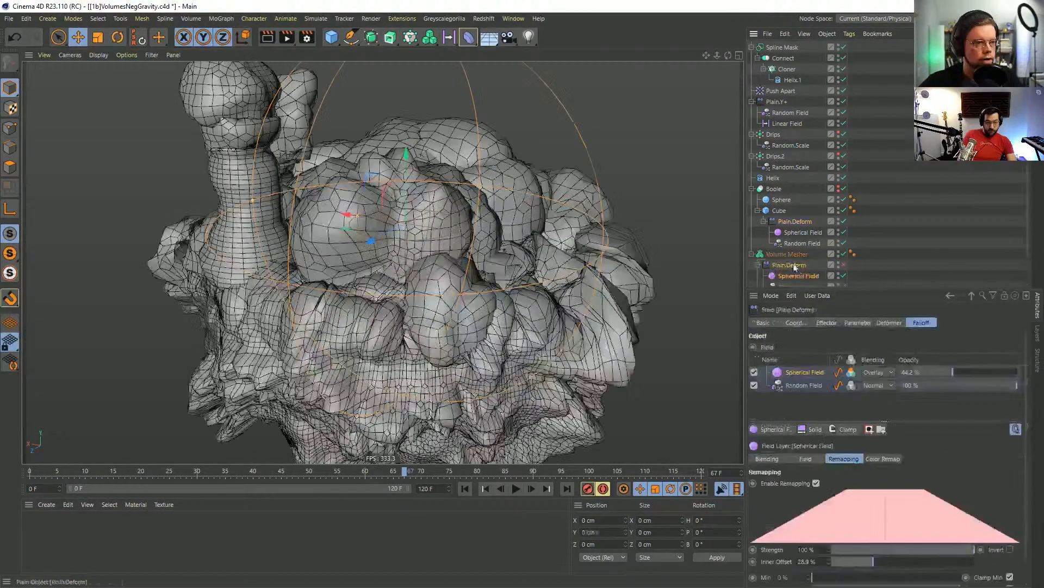
{"action": "left_click", "coordinate": [797, 275]}
{"action": "key", "text": "Delete"}
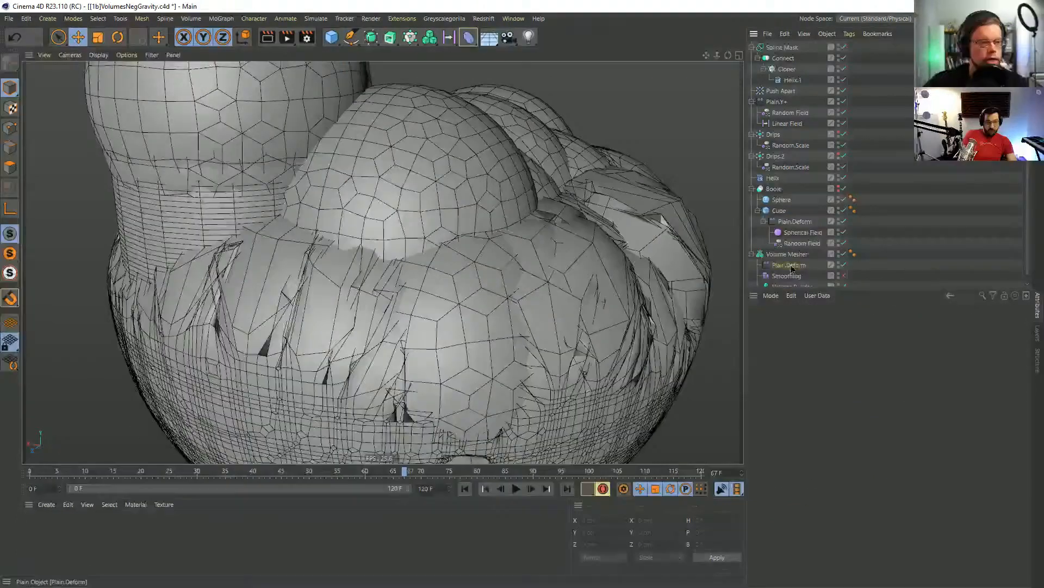
Set the Z position offset of the Volume Mesher's Plain.Deform to 5 cm after trying 22 cm.
{"action": "left_click", "coordinate": [826, 323]}
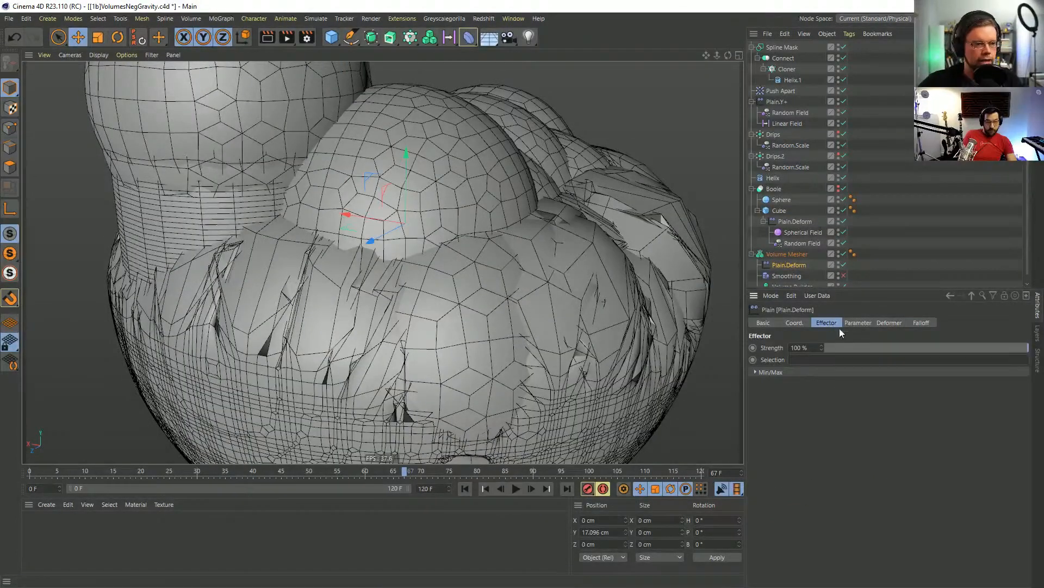
{"action": "left_click", "coordinate": [858, 322]}
{"action": "double_click", "coordinate": [815, 405]}
{"action": "type", "text": "22"}
{"action": "key", "text": "Return"}
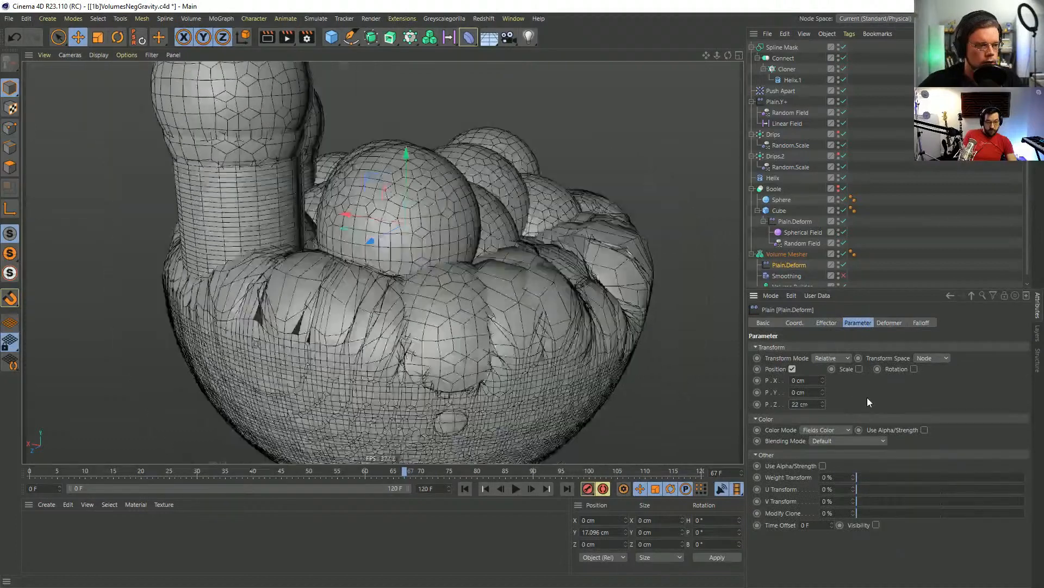
{"action": "double_click", "coordinate": [805, 405]}
{"action": "type", "text": "5"}
{"action": "key", "text": "Return"}
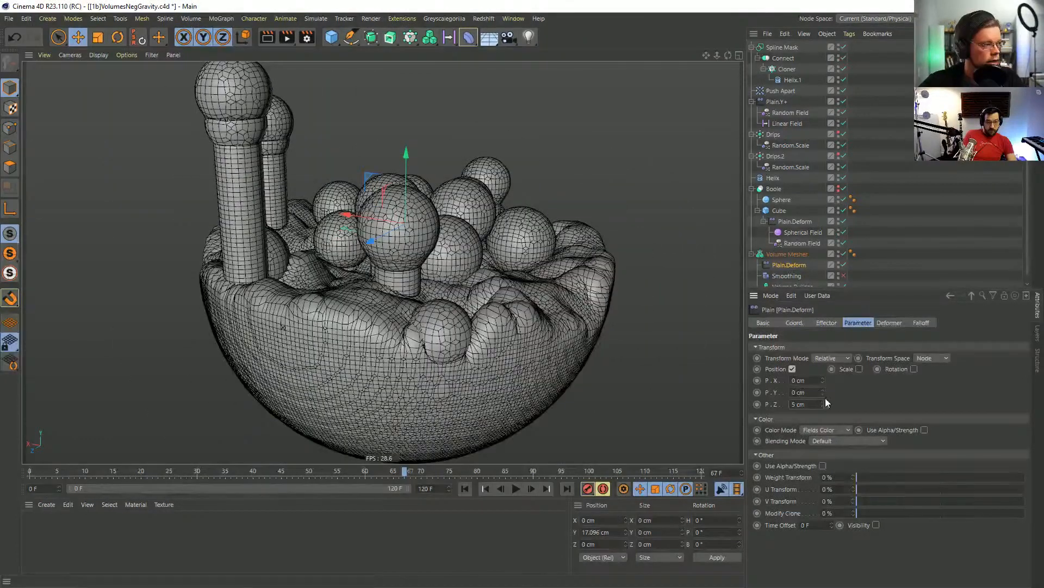
Add a Random Field to the falloff of the Volume Mesher's Plain.Deform, with its blending set to Normal.
{"action": "left_click", "coordinate": [923, 322]}
{"action": "left_click", "coordinate": [776, 428]}
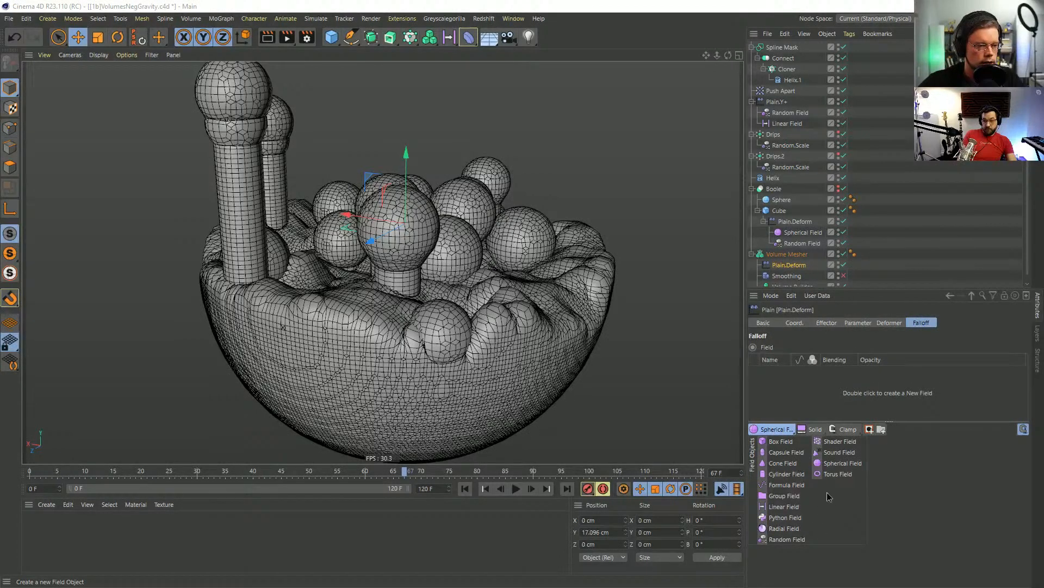
{"action": "left_click", "coordinate": [786, 539]}
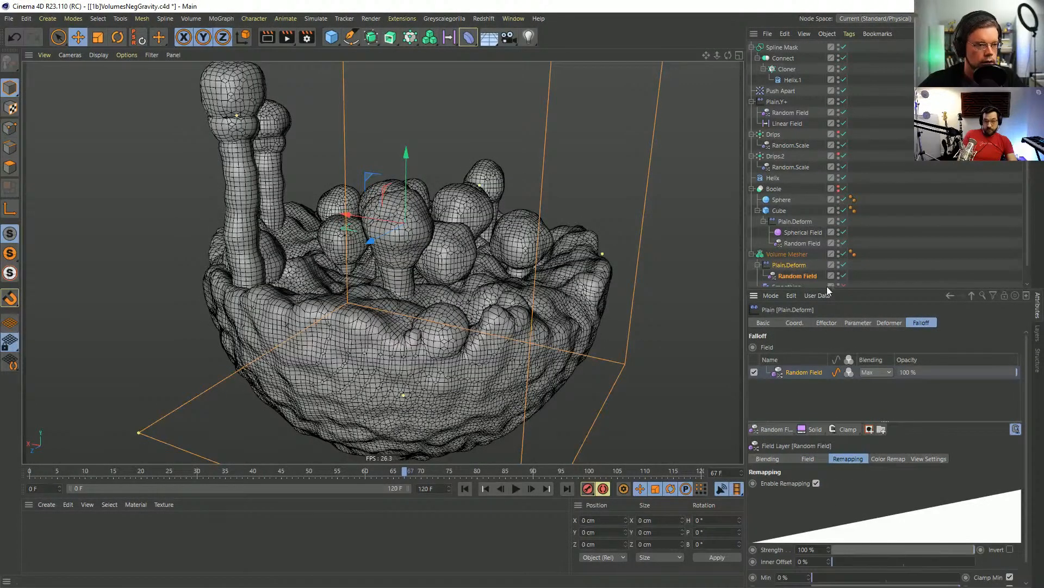
{"action": "left_click_drag", "start_coordinate": [828, 288], "coordinate": [828, 173]}
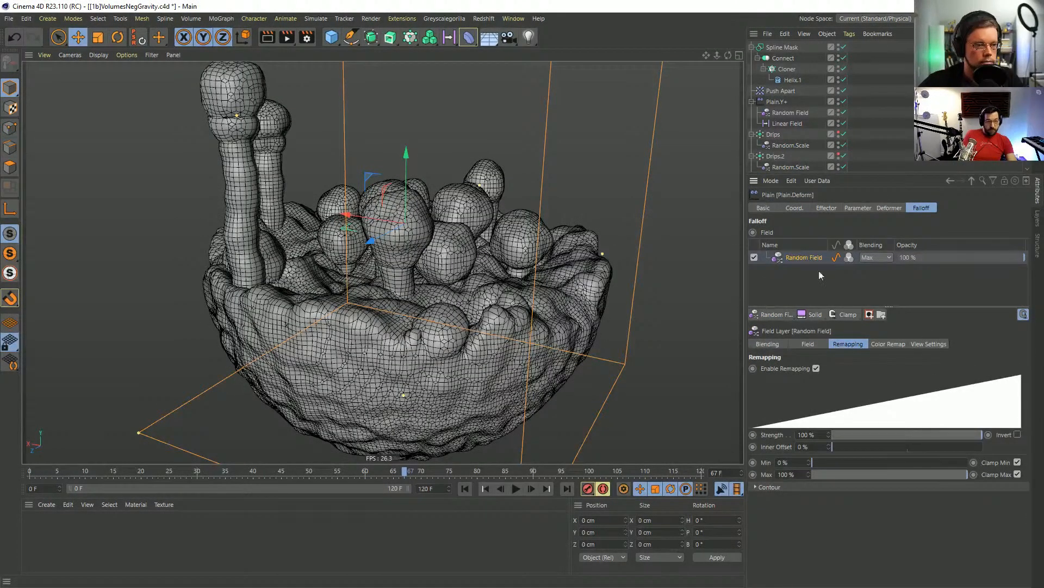
{"action": "left_click", "coordinate": [876, 258]}
{"action": "left_click", "coordinate": [871, 275]}
Set the new Random Field's noise scale to 143 % and its Y relative scale to 1100 %.
{"action": "left_click", "coordinate": [808, 344]}
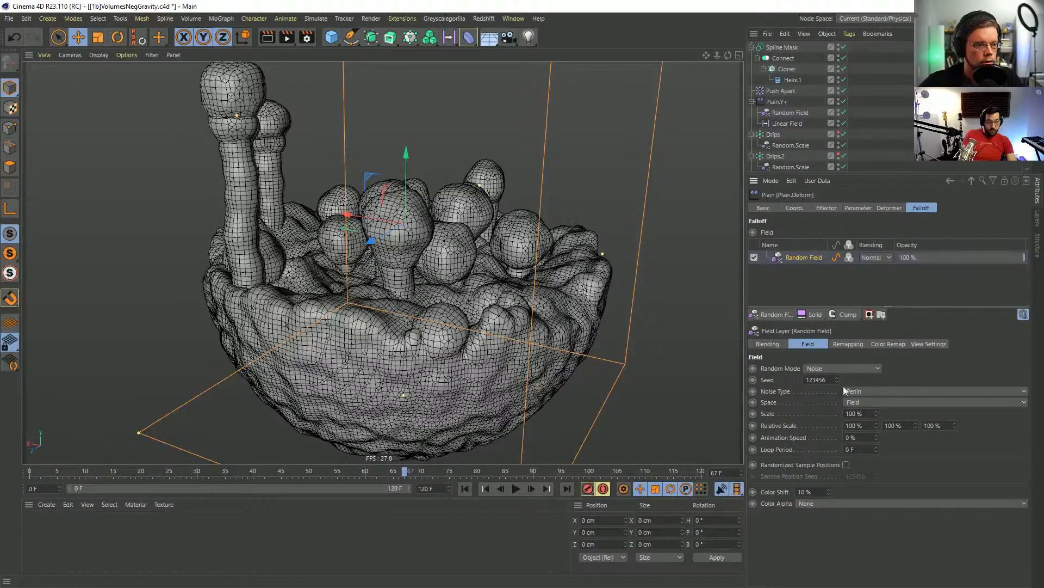
{"action": "left_click_drag", "start_coordinate": [876, 414], "coordinate": [903, 412]}
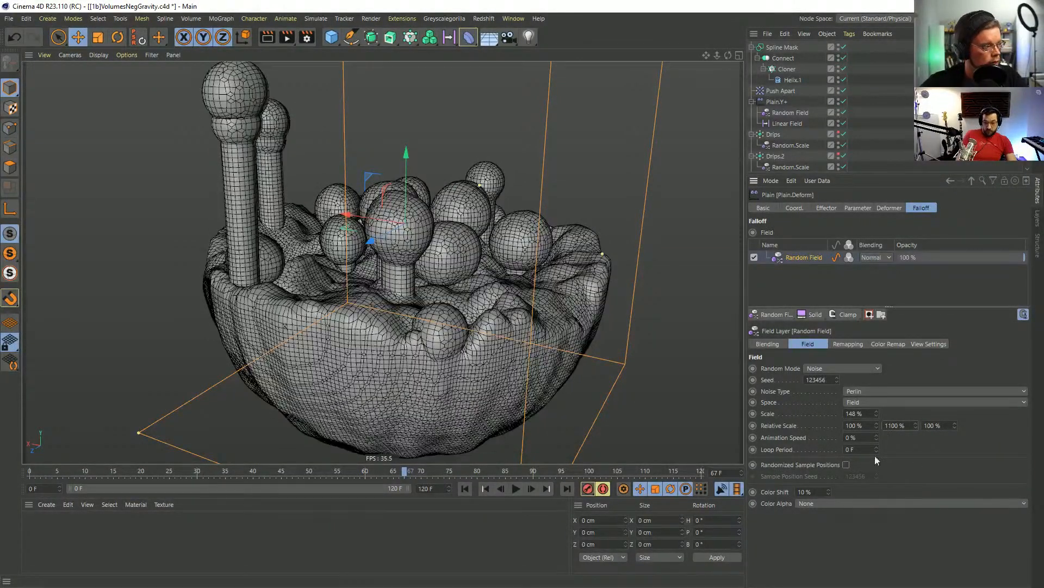
{"action": "mouse_move", "coordinate": [876, 412]}
{"action": "left_mouse_down"}
{"action": "mouse_move", "coordinate": [865, 412]}
{"action": "mouse_move", "coordinate": [887, 412]}
{"action": "mouse_move", "coordinate": [874, 411]}
{"action": "left_mouse_up"}
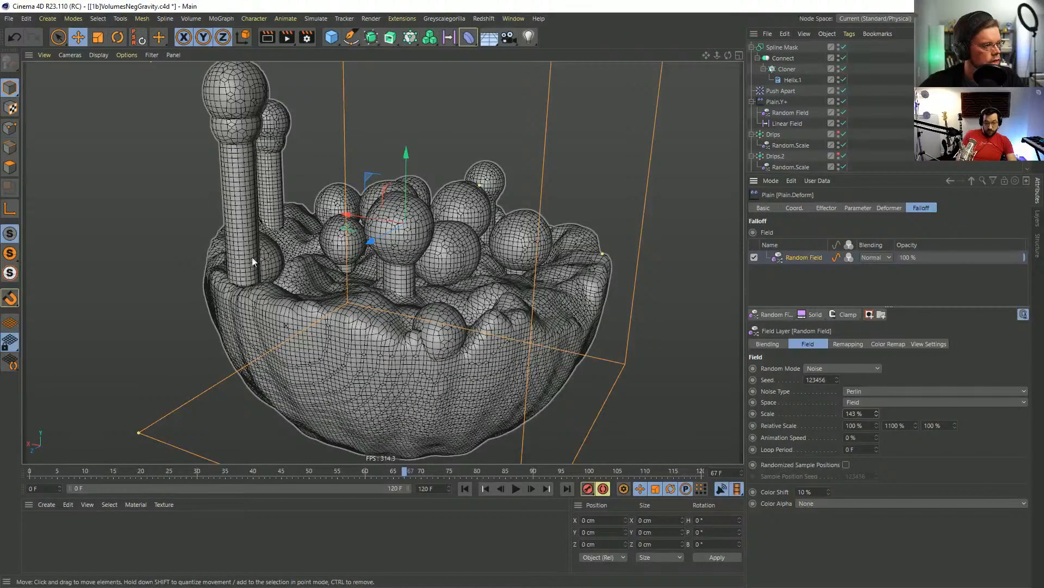
Set the Random Field's X and Z relative scale to 22 % to produce narrow vertical ridges on the half-sphere.
{"action": "double_click", "coordinate": [869, 426]}
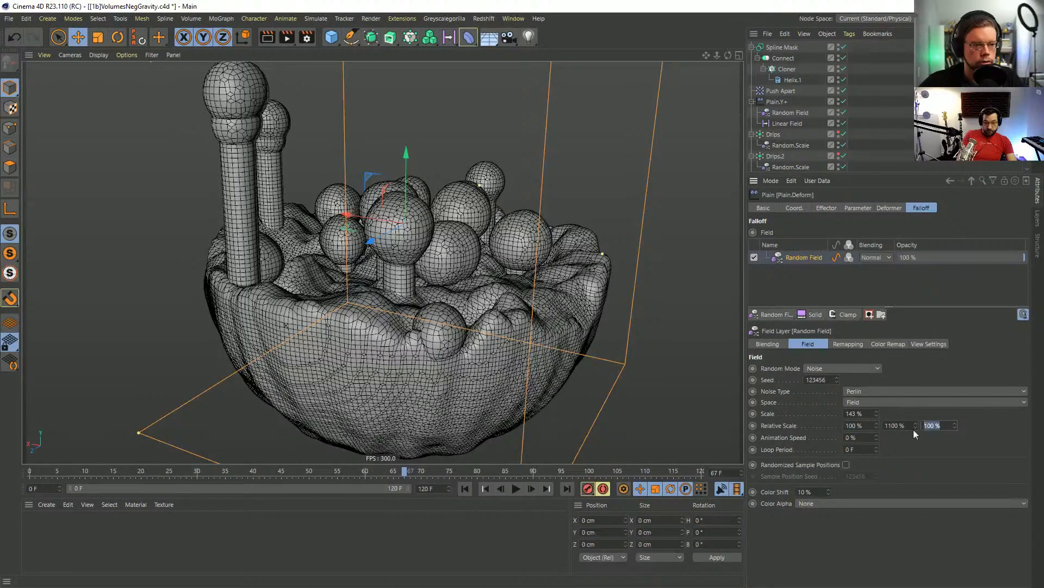
{"action": "type", "text": "22"}
{"action": "key", "text": "Tab"}
{"action": "key", "text": "Return"}
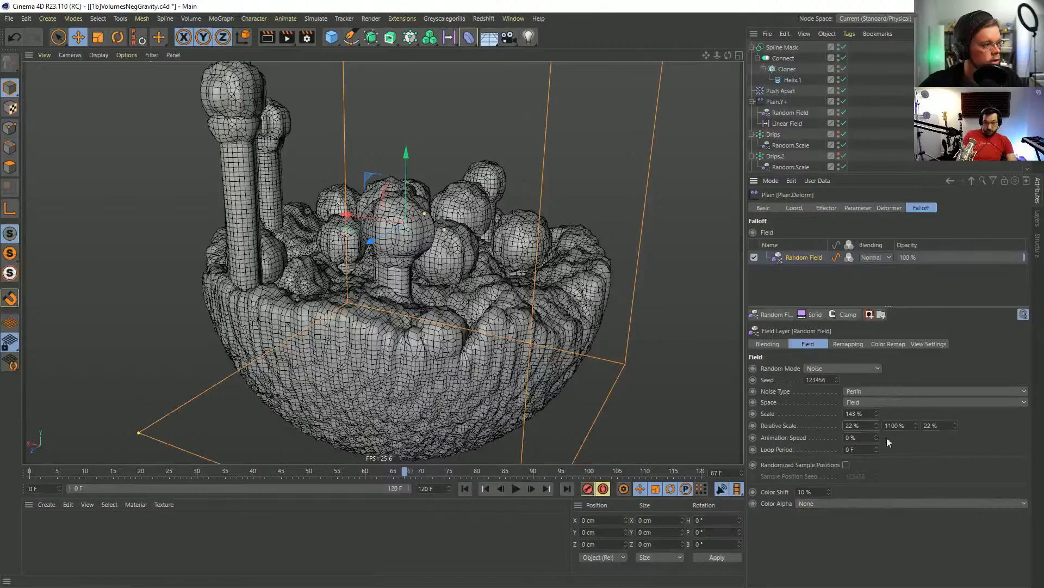
{"action": "left_click_drag", "start_coordinate": [276, 299], "coordinate": [419, 228], "text": "alt"}
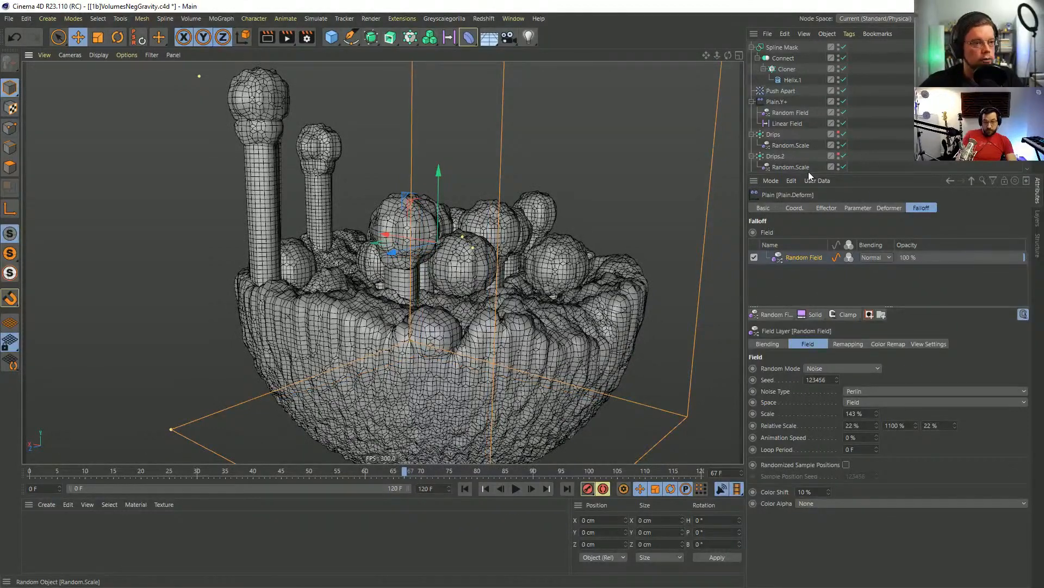
Re-enable the Smoothing deformer and compare the mesh with the Volume Mesher's Plain.Deform off and on.
{"action": "left_click_drag", "start_coordinate": [809, 172], "coordinate": [810, 239]}
{"action": "left_click", "coordinate": [824, 275]}
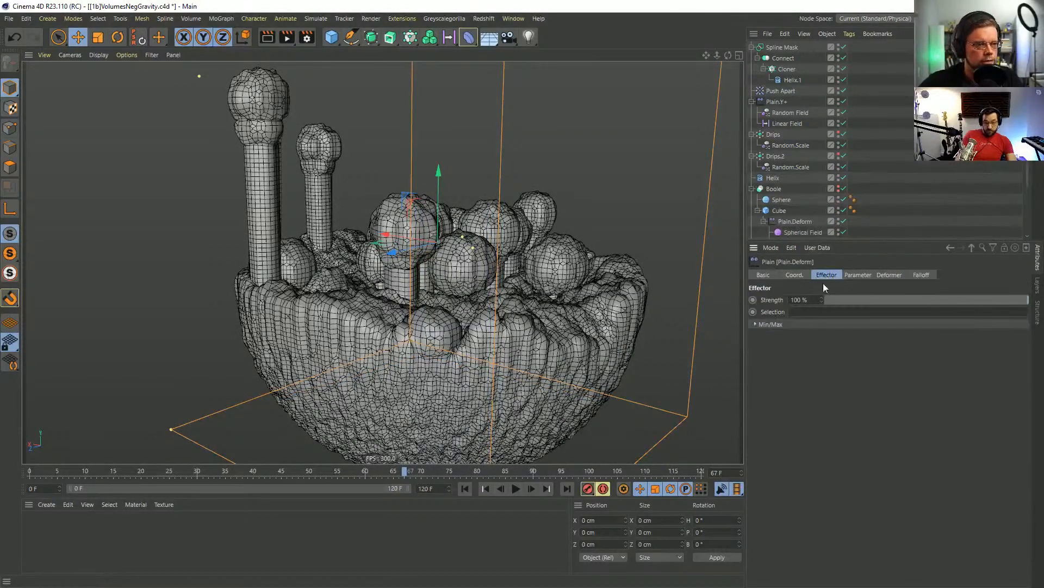
{"action": "left_click", "coordinate": [859, 275]}
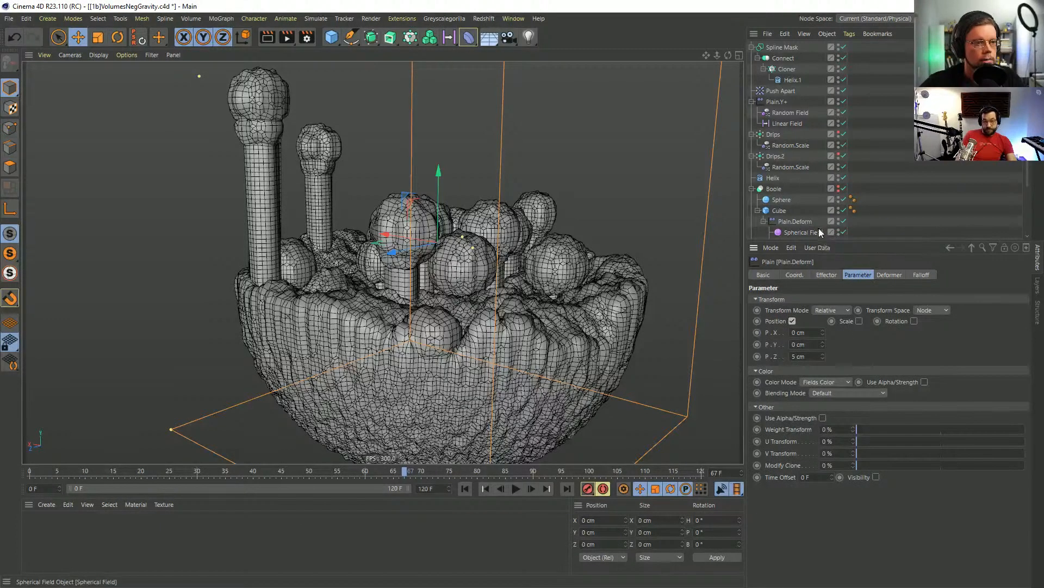
{"action": "scroll", "coordinate": [798, 193], "scroll_direction": "down", "scroll_amount": 3}
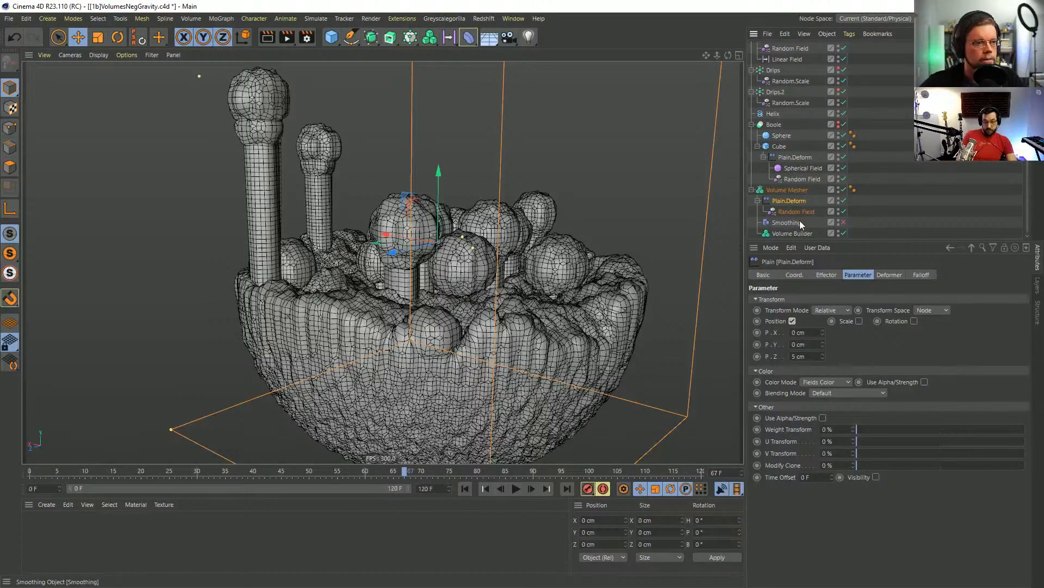
{"action": "left_click", "coordinate": [844, 223]}
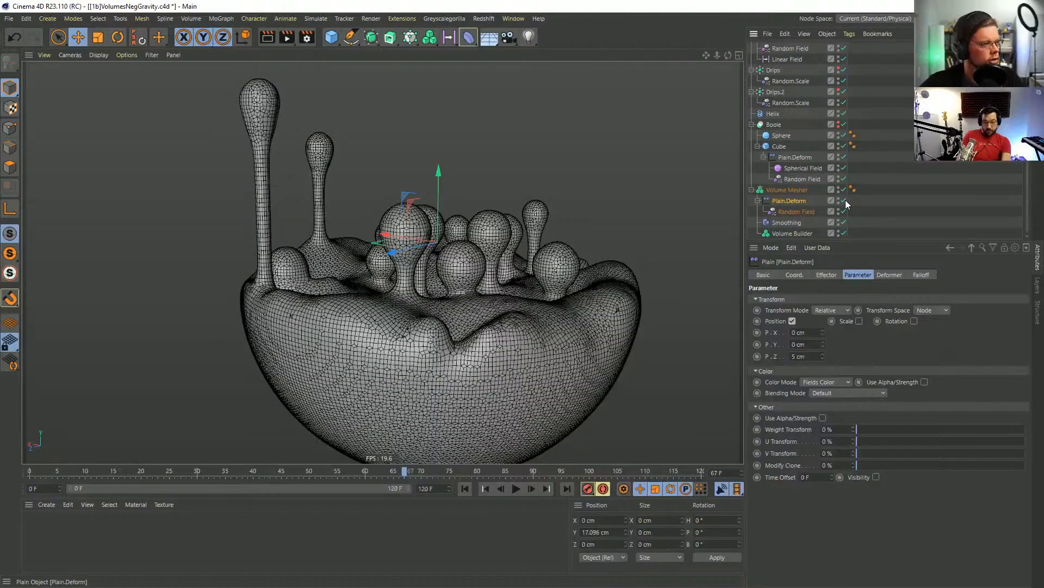
{"action": "left_click", "coordinate": [844, 201]}
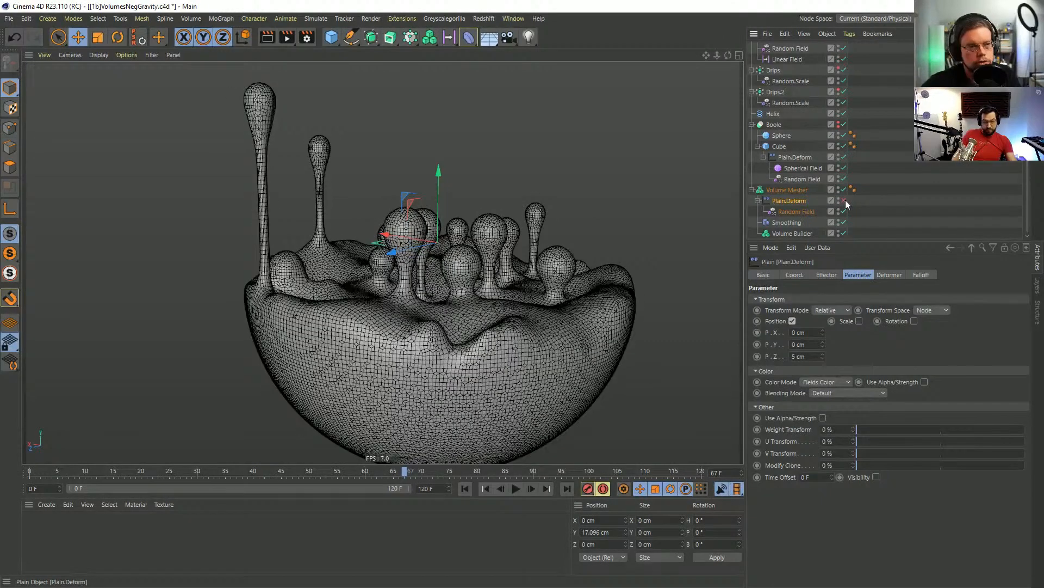
{"action": "left_click", "coordinate": [846, 200]}
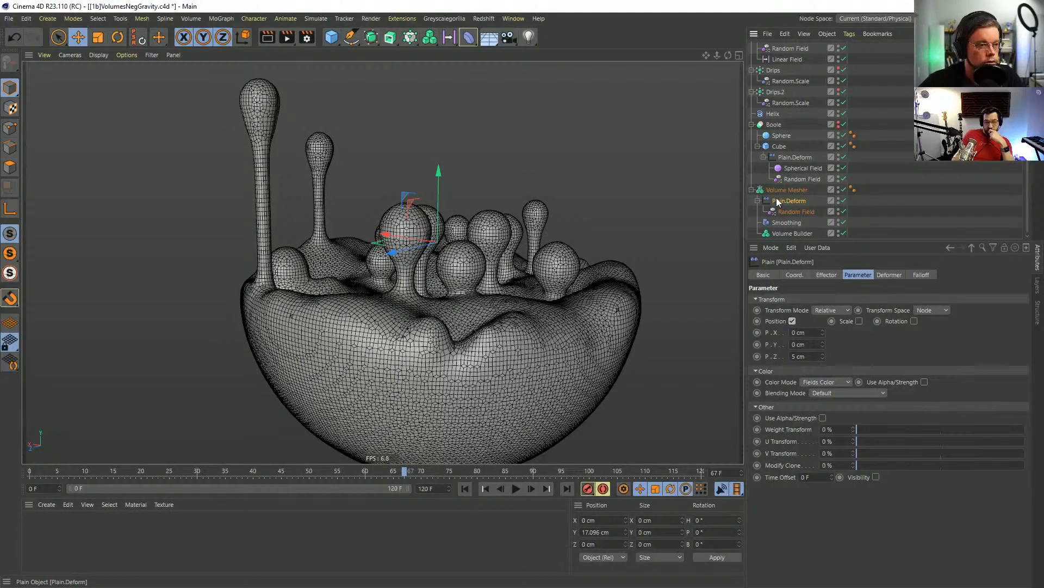
Move Plain.Deform below Smoothing in the Volume Mesher and set its Z position offset to 3 cm.
{"action": "left_click_drag", "start_coordinate": [782, 201], "coordinate": [787, 225]}
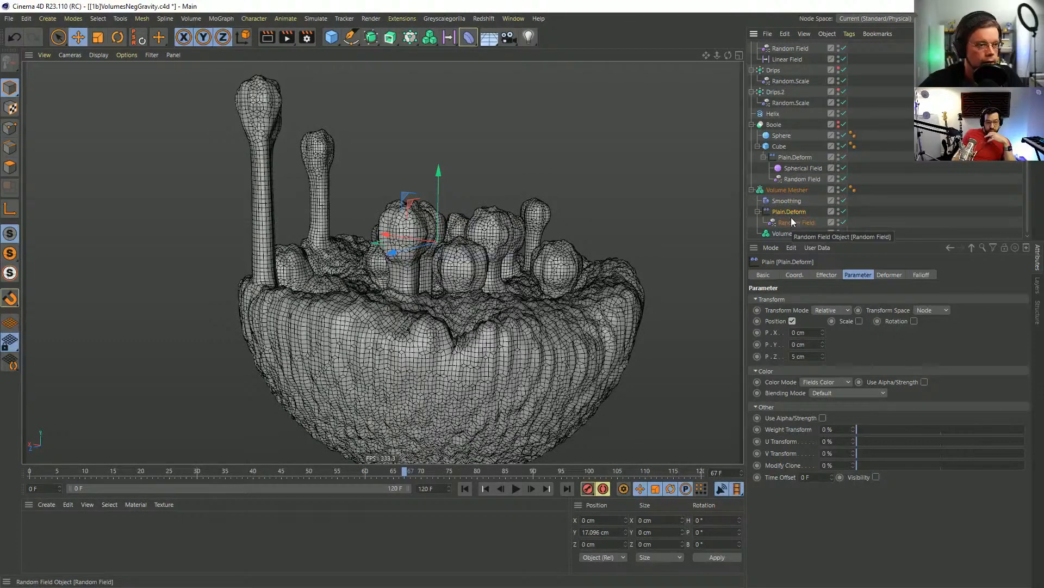
{"action": "left_click", "coordinate": [822, 359]}
{"action": "left_click", "coordinate": [822, 360]}
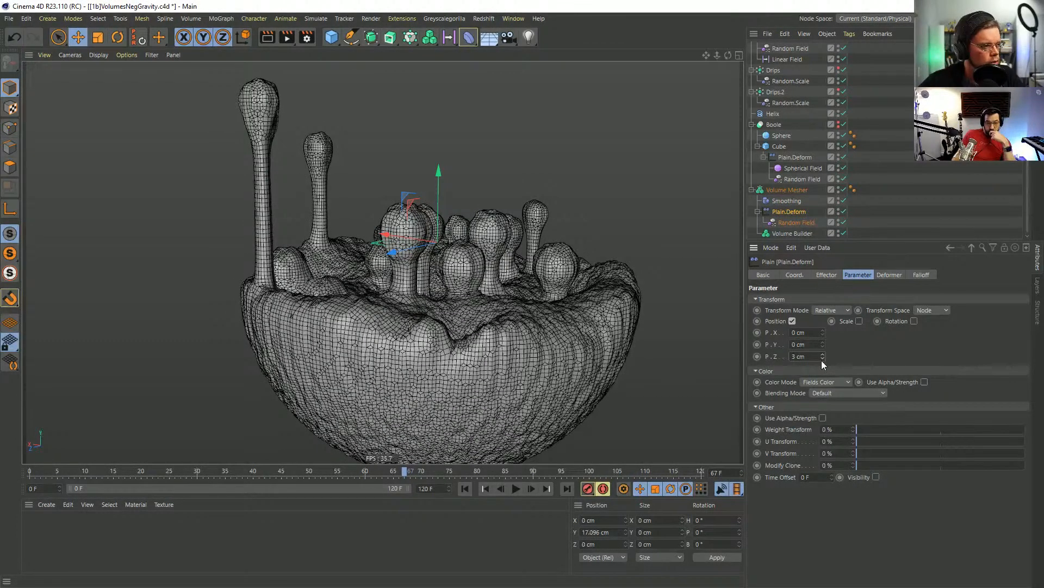
Move Smoothing back below Plain.Deform and set its iterations to 4 after trying 1.
{"action": "left_click_drag", "start_coordinate": [786, 201], "coordinate": [781, 211]}
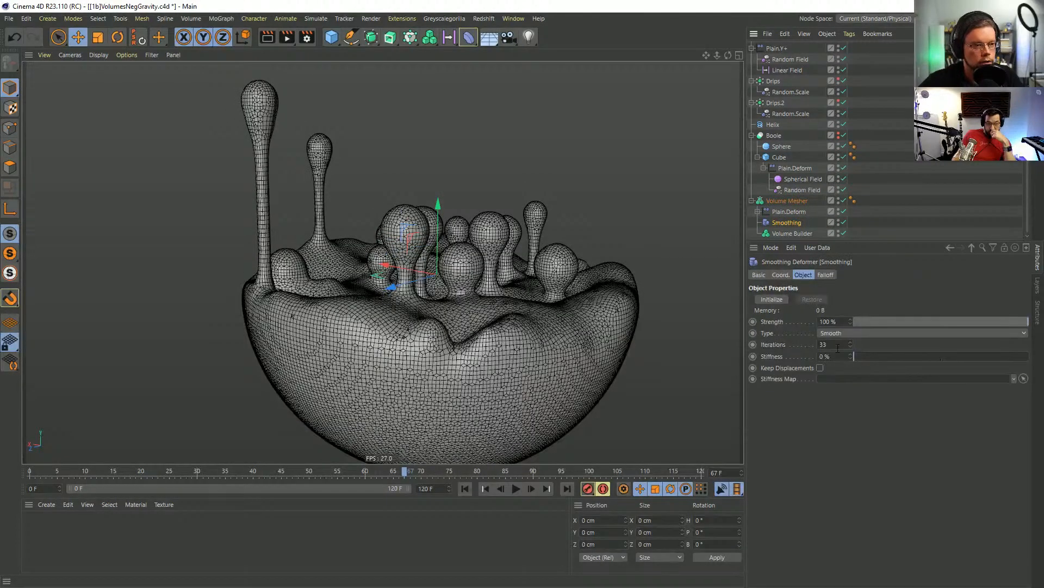
{"action": "double_click", "coordinate": [838, 349]}
{"action": "type", "text": "1"}
{"action": "key", "text": "Return"}
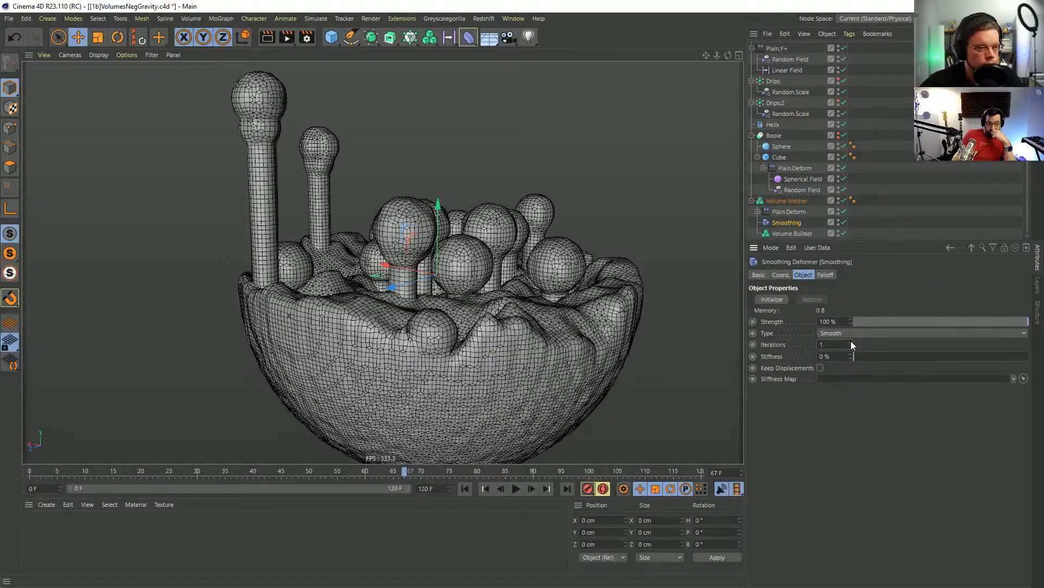
{"action": "left_click", "coordinate": [851, 342]}
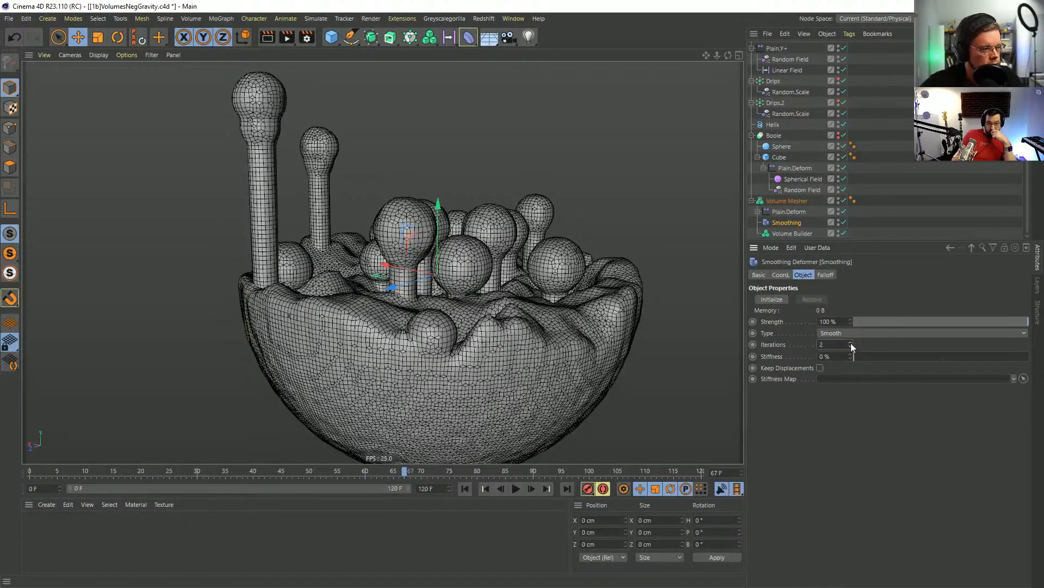
{"action": "left_click", "coordinate": [851, 343]}
{"action": "left_click", "coordinate": [851, 343]}
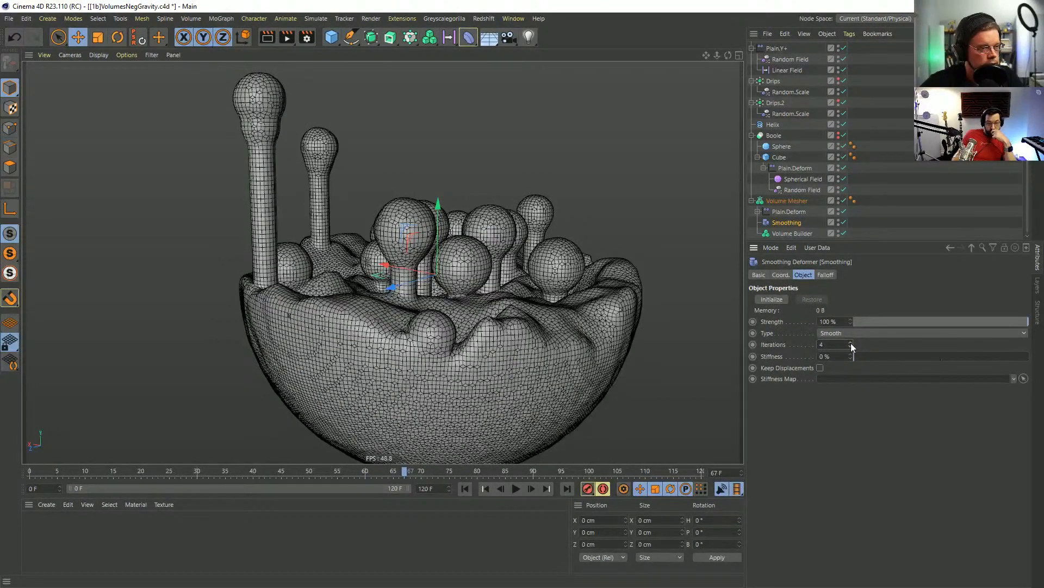
Add a copy of the Smoothing deformer with 33 iterations above Plain.Deform in the Volume Mesher.
{"action": "left_click_drag", "start_coordinate": [788, 211], "coordinate": [788, 207], "text": "ctrl"}
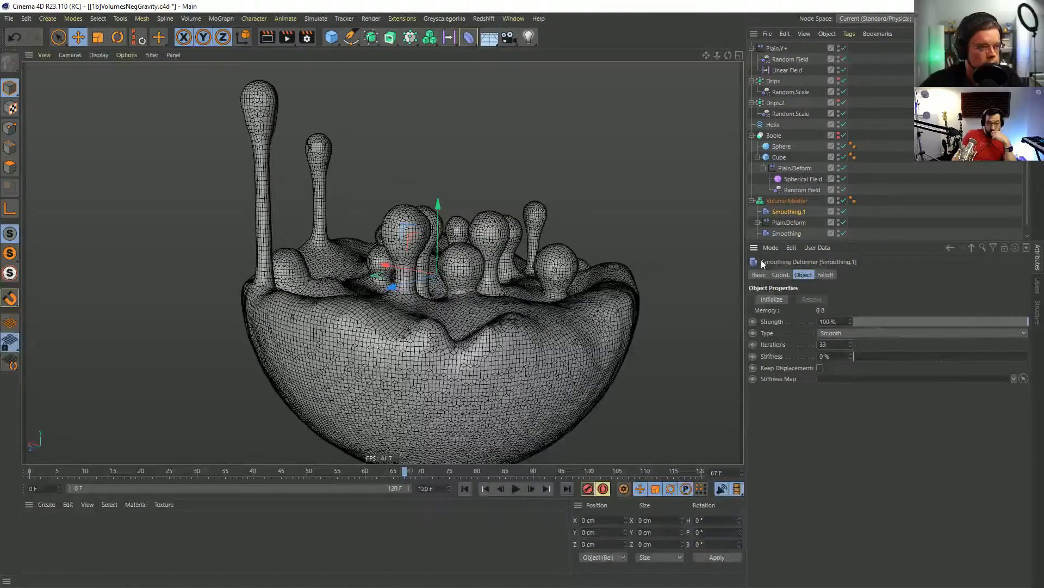
{"action": "left_click", "coordinate": [788, 223]}
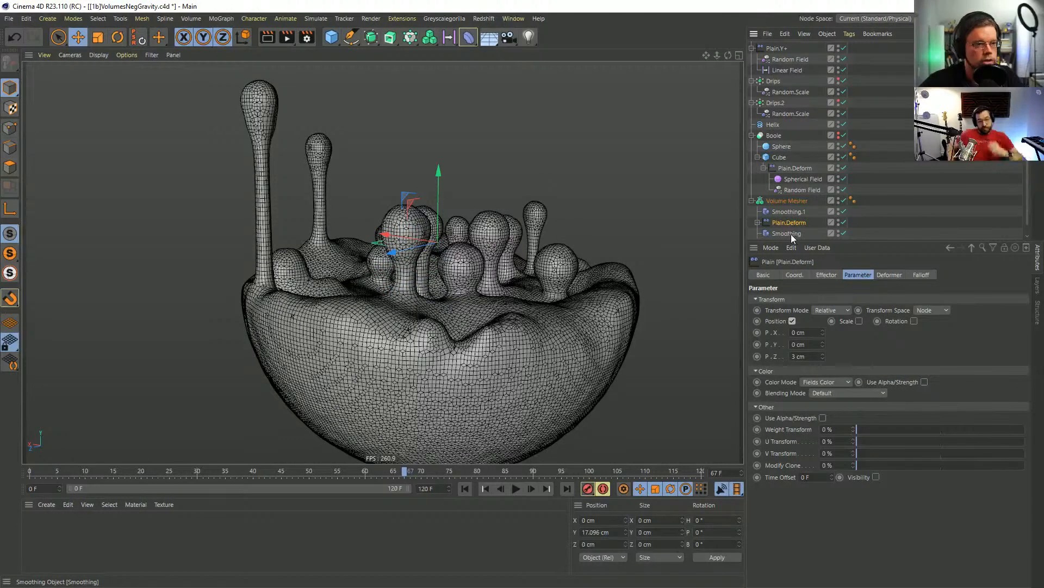
Set the iterations of the Smoothing deformer below Plain.Deform to 6 and disable Plain.Deform to compare the mesh.
{"action": "left_click", "coordinate": [788, 234]}
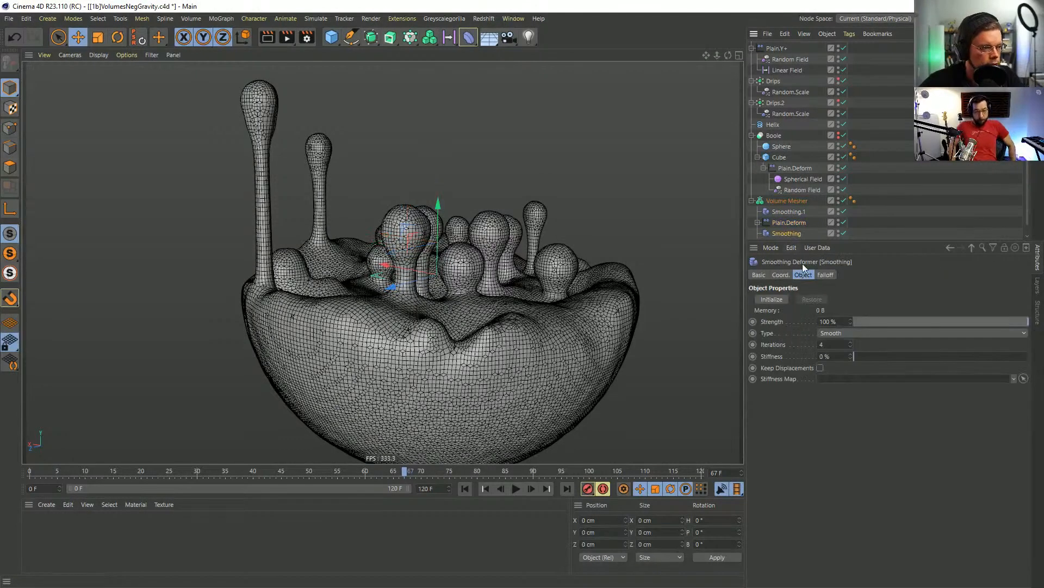
{"action": "left_click", "coordinate": [851, 347]}
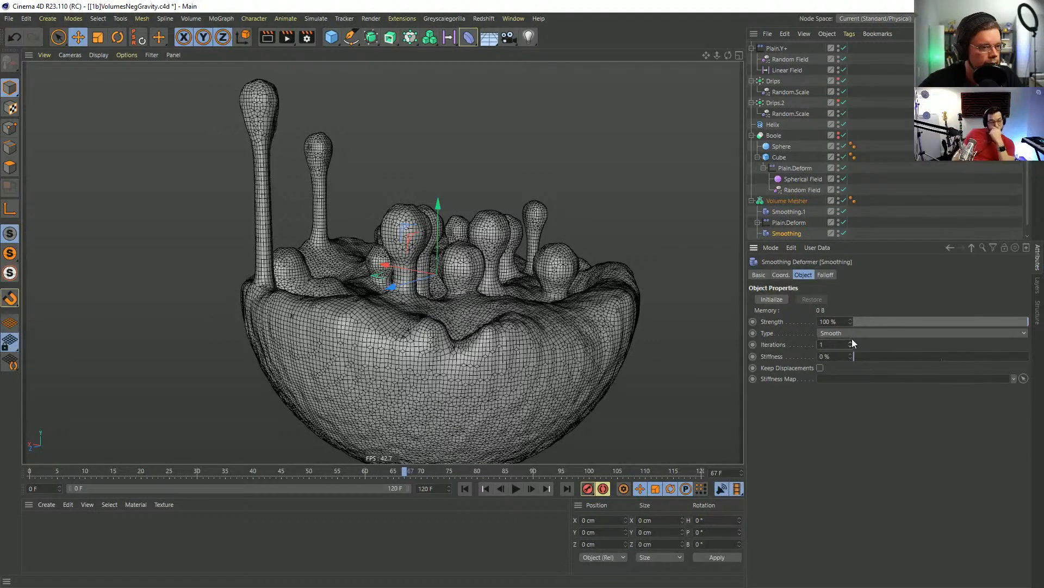
{"action": "left_click", "coordinate": [850, 341]}
{"action": "left_click", "coordinate": [850, 342]}
{"action": "left_click", "coordinate": [849, 342]}
{"action": "left_click", "coordinate": [850, 341]}
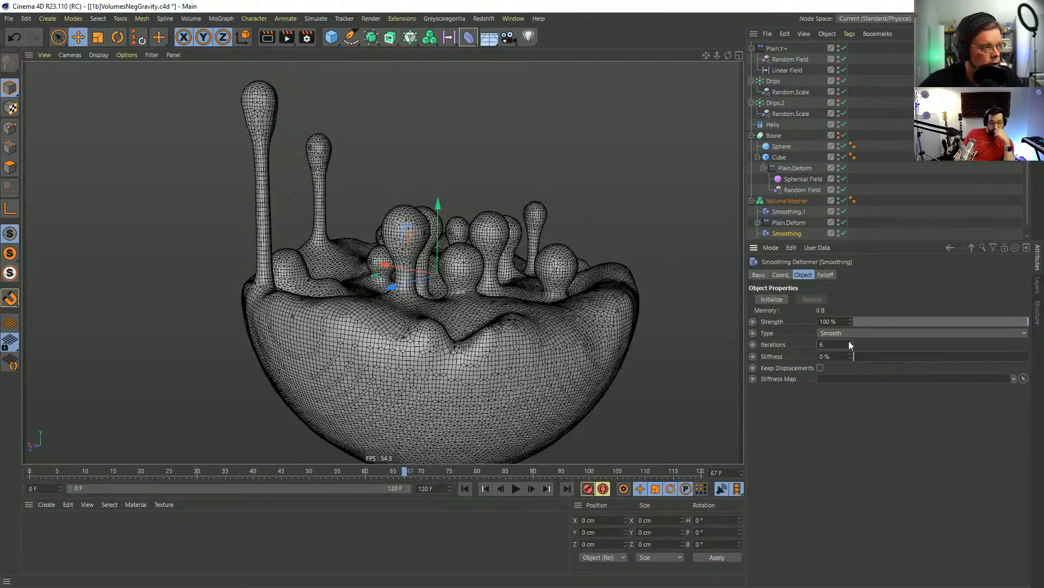
{"action": "left_click", "coordinate": [850, 342]}
{"action": "left_click", "coordinate": [850, 346]}
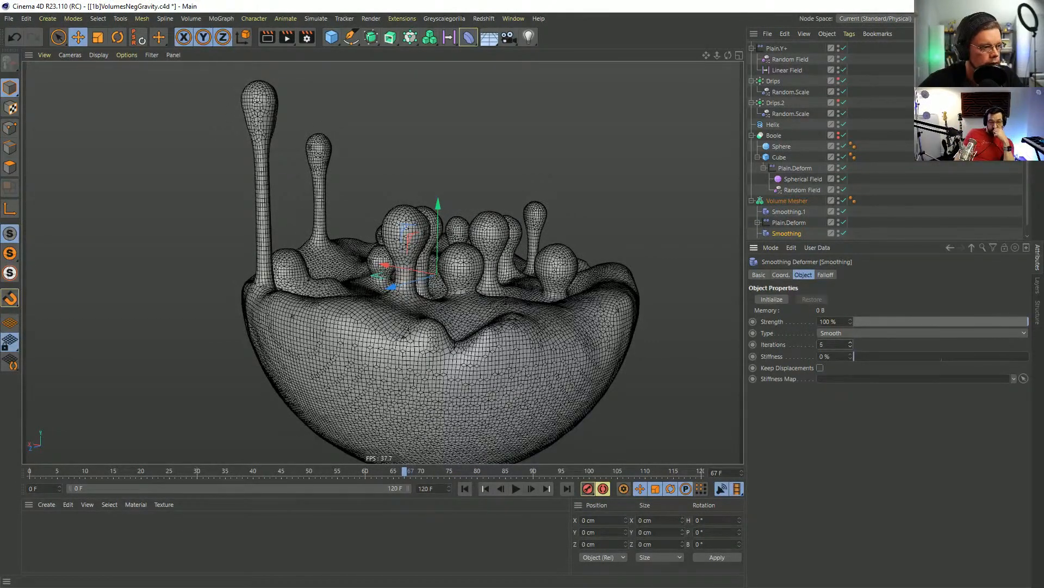
{"action": "left_click", "coordinate": [845, 222]}
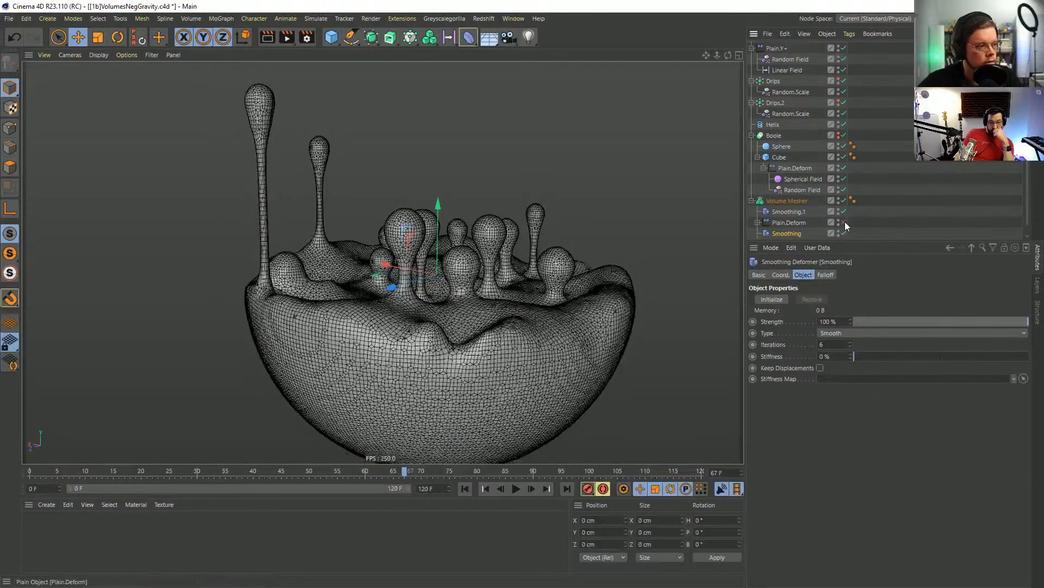
Re-enable Plain.Deform in the Volume Mesher, comparing it on and off, and set its Z position offset to -3 cm.
{"action": "left_click", "coordinate": [844, 222]}
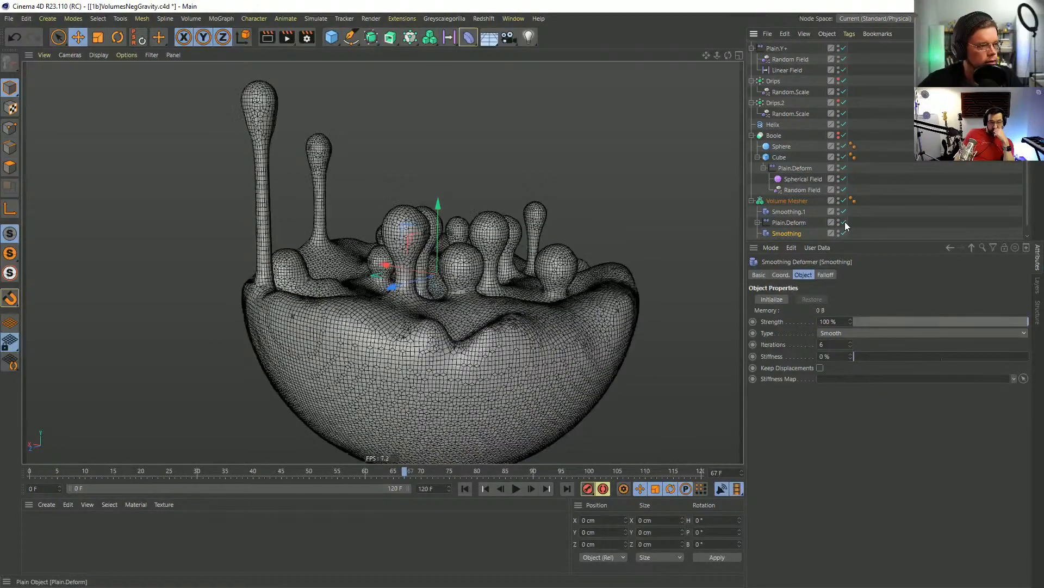
{"action": "left_click", "coordinate": [844, 222]}
{"action": "left_click", "coordinate": [799, 223]}
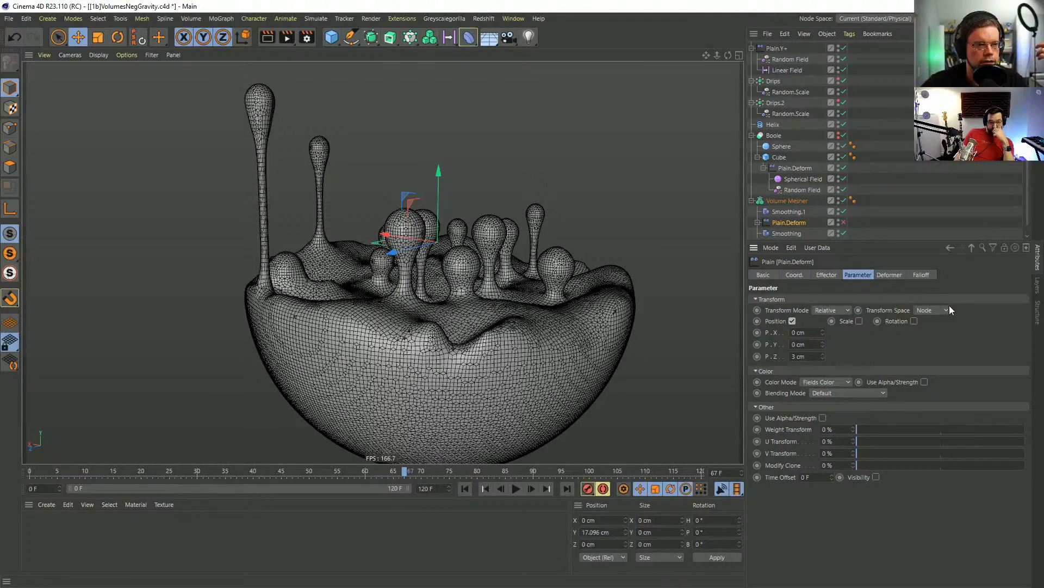
{"action": "left_click", "coordinate": [844, 222]}
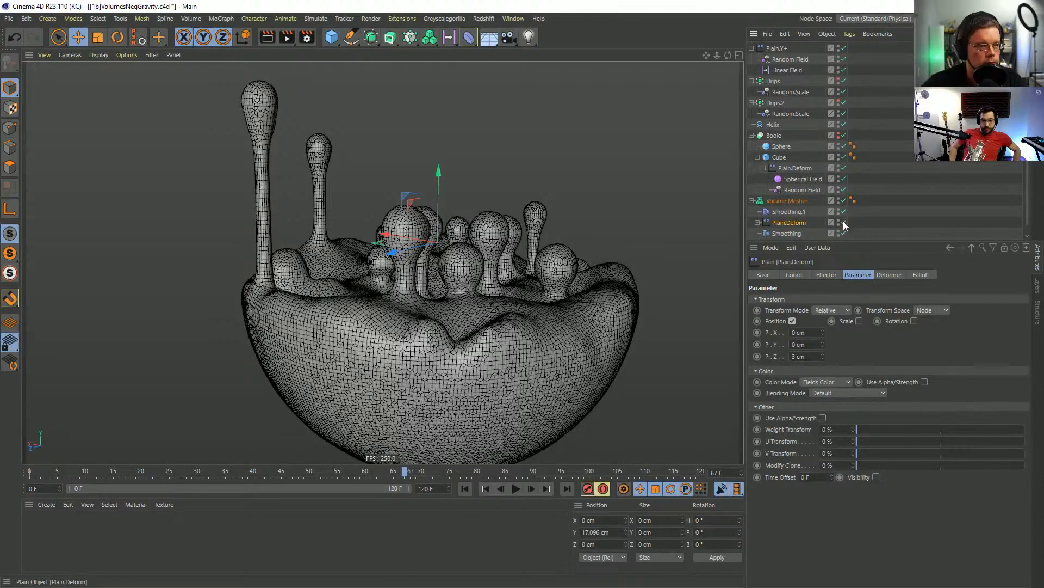
{"action": "left_click", "coordinate": [823, 358]}
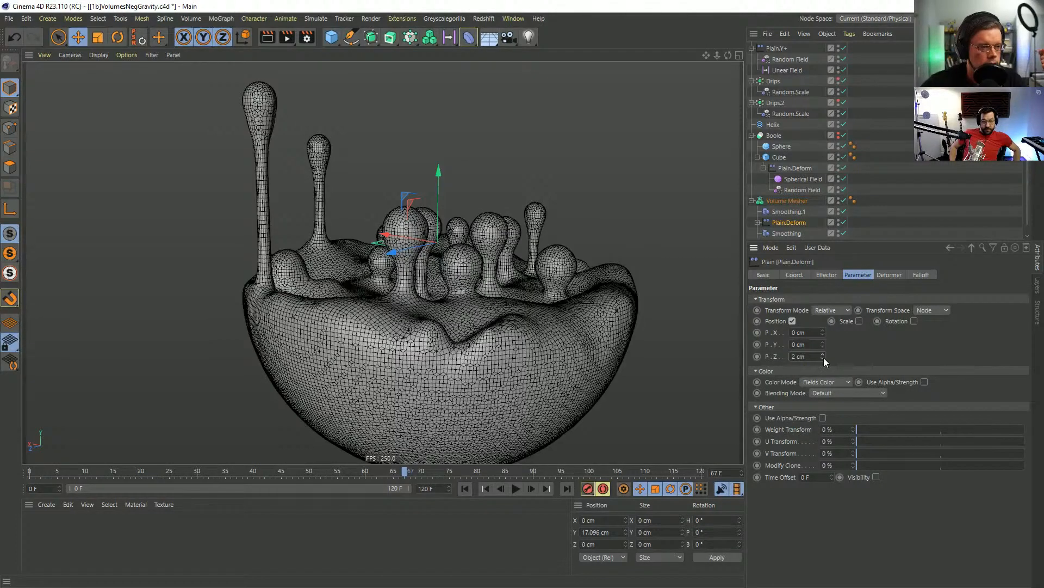
{"action": "left_click", "coordinate": [823, 358]}
{"action": "left_click", "coordinate": [823, 358]}
{"action": "left_click", "coordinate": [823, 358]}
{"action": "left_click", "coordinate": [823, 358]}
{"action": "left_click", "coordinate": [823, 358]}
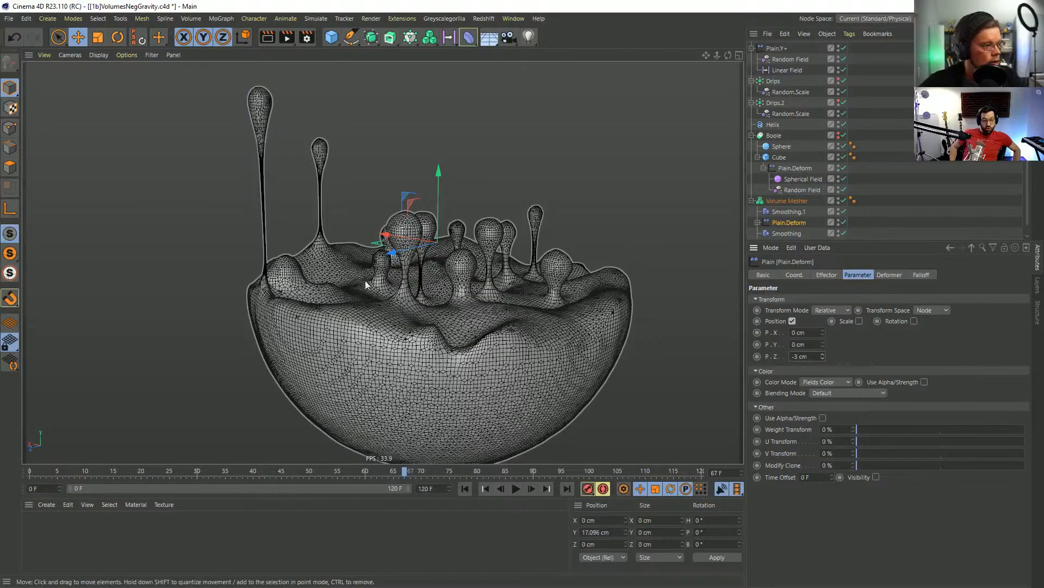
Set the iterations of the Smoothing deformer below Plain.Deform to 15 while checking the thin drip stems up close.
{"action": "left_click", "coordinate": [253, 169]}
{"action": "scroll", "coordinate": [261, 168], "scroll_direction": "up", "scroll_amount": 5}
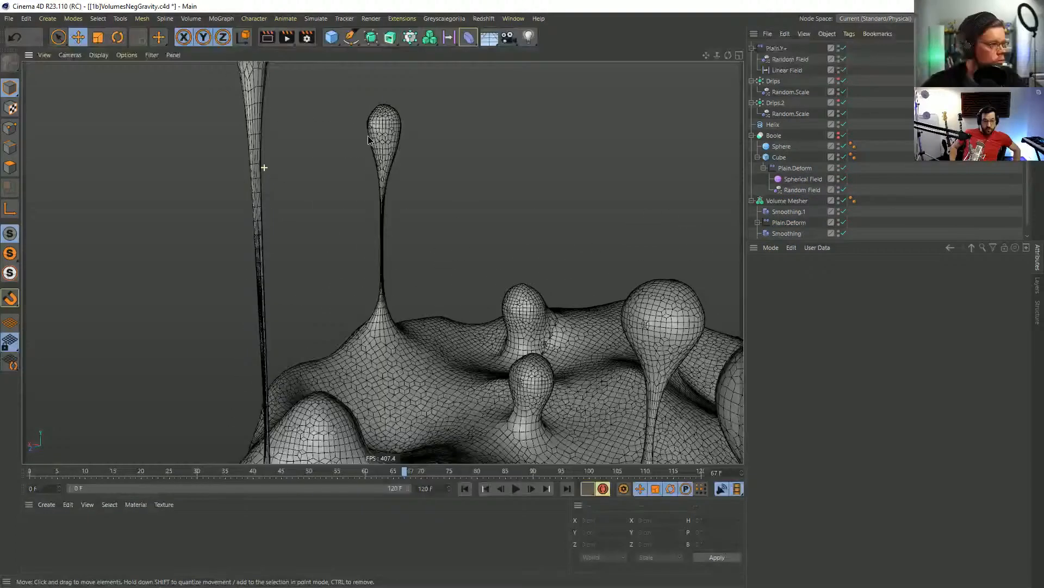
{"action": "mouse_move", "coordinate": [287, 288]}
{"action": "left_mouse_down", "text": "alt"}
{"action": "mouse_move", "coordinate": [324, 261]}
{"action": "mouse_move", "coordinate": [304, 273]}
{"action": "mouse_move", "coordinate": [276, 262]}
{"action": "mouse_move", "coordinate": [305, 251]}
{"action": "left_mouse_up", "text": "alt"}
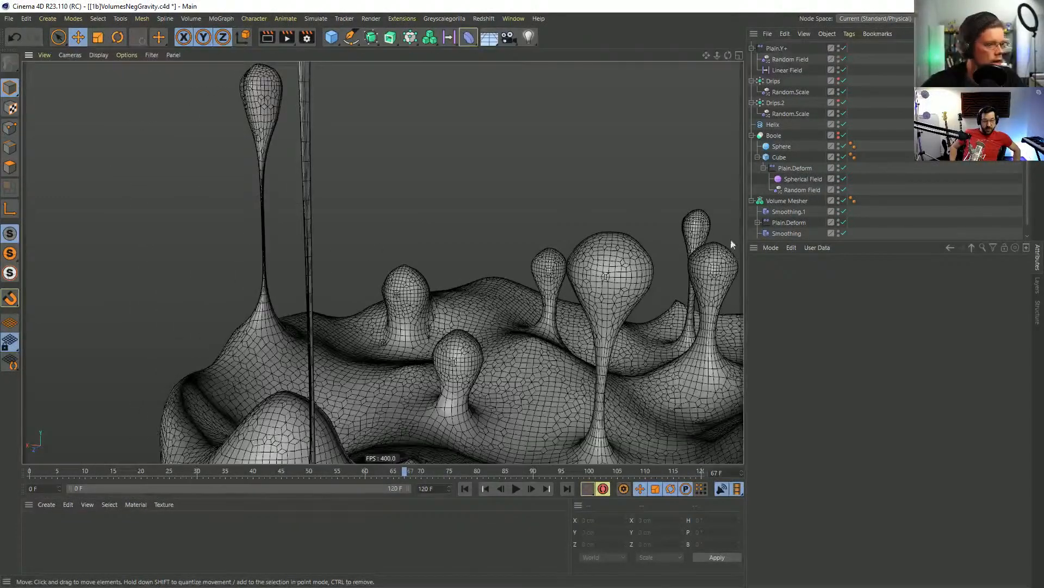
{"action": "left_click", "coordinate": [790, 226]}
{"action": "left_click", "coordinate": [787, 233]}
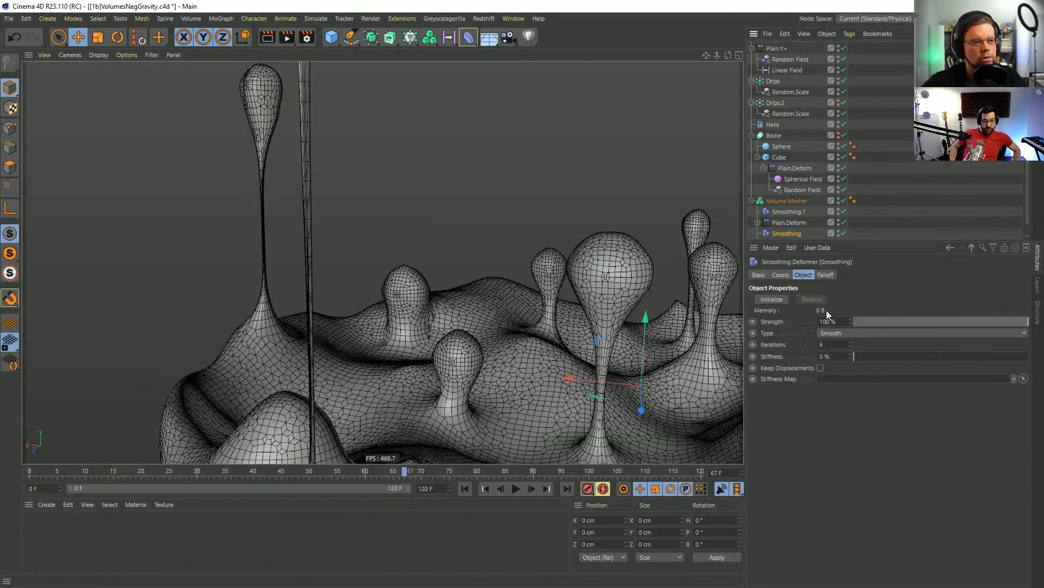
{"action": "left_click", "coordinate": [851, 342]}
{"action": "left_click", "coordinate": [851, 343]}
{"action": "left_click", "coordinate": [851, 342]}
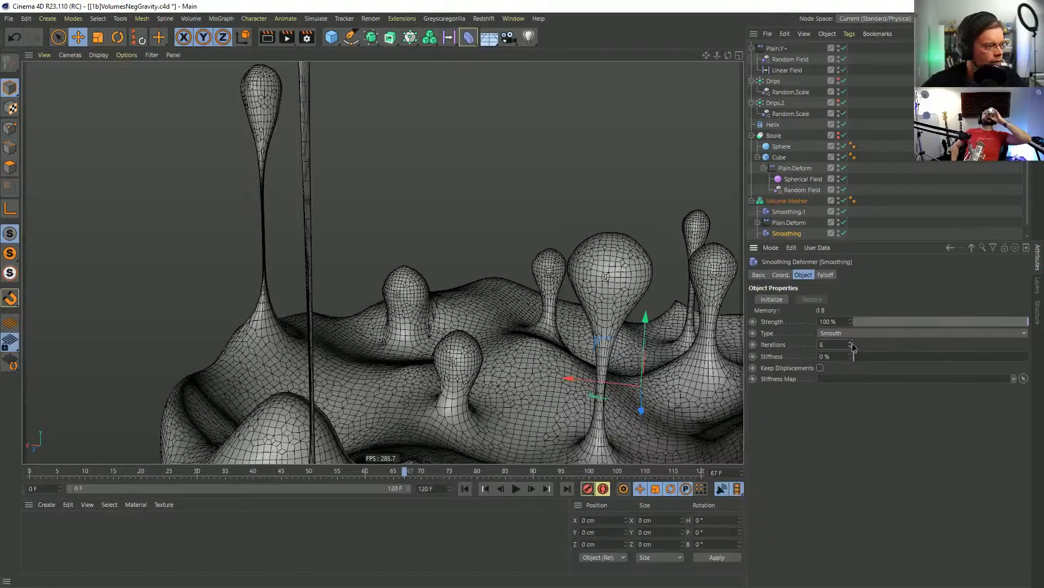
{"action": "left_click", "coordinate": [850, 342]}
{"action": "left_click", "coordinate": [851, 342]}
{"action": "left_click", "coordinate": [851, 343]}
{"action": "left_click", "coordinate": [851, 342]}
{"action": "left_click", "coordinate": [850, 342]}
{"action": "left_click", "coordinate": [851, 342]}
Set the Z position offset of Plain.Deform in the Volume Mesher to -2.5 cm.
{"action": "left_click_drag", "start_coordinate": [518, 249], "coordinate": [357, 215], "text": "alt"}
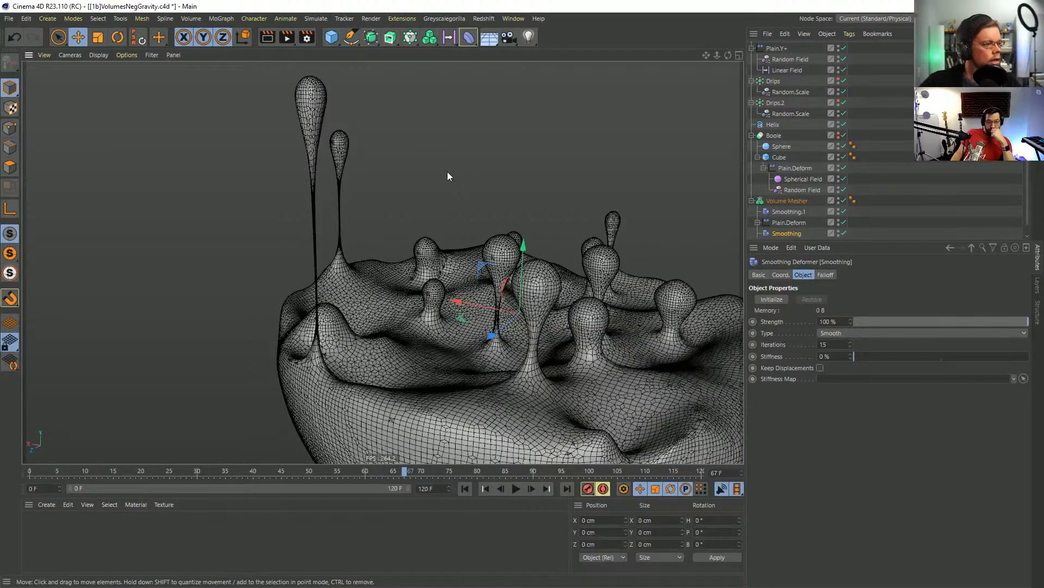
{"action": "right_click_drag", "start_coordinate": [329, 205], "coordinate": [337, 271], "text": "alt"}
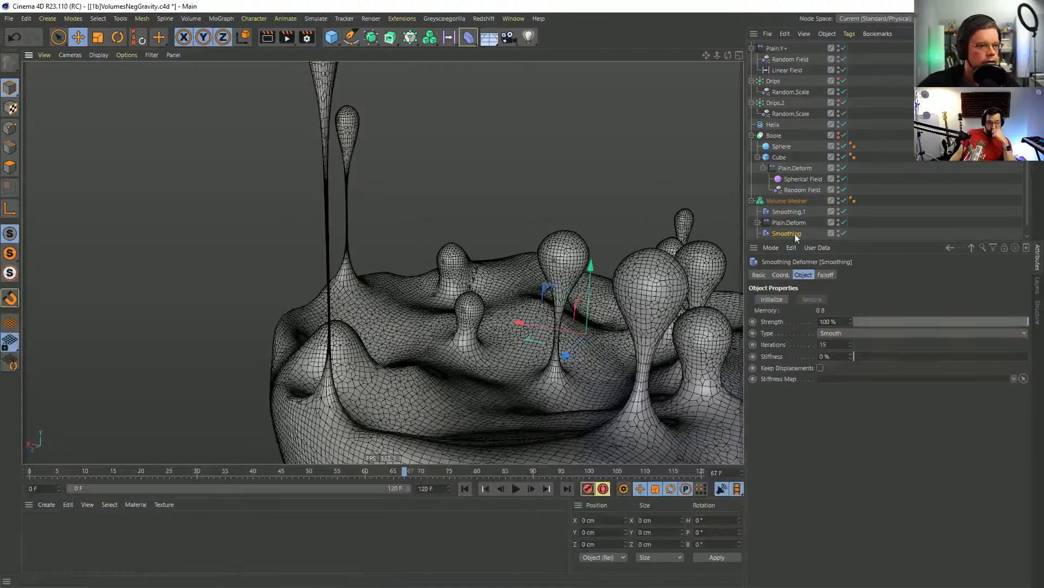
{"action": "left_click", "coordinate": [800, 222]}
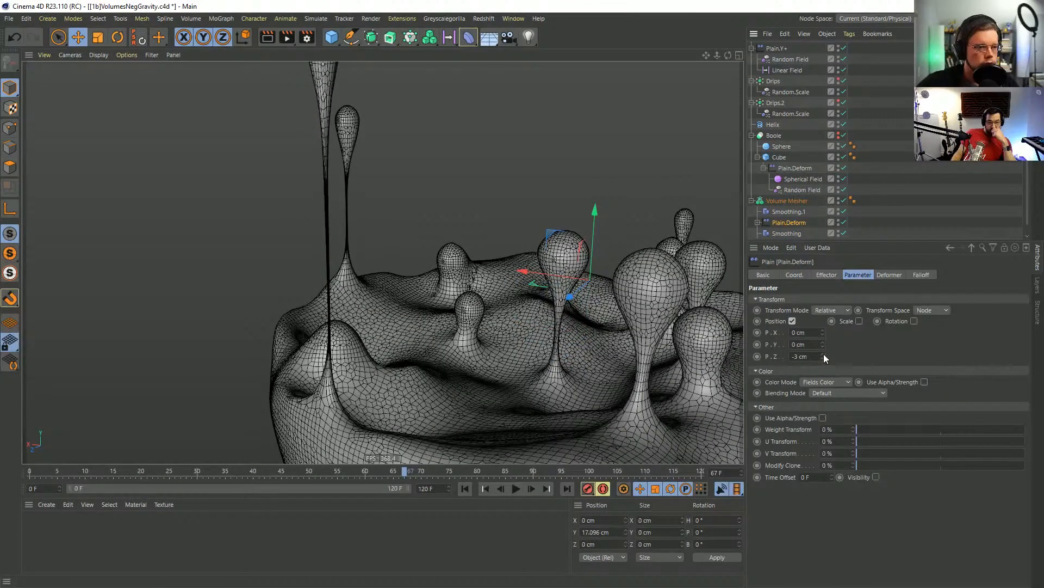
{"action": "double_click", "coordinate": [800, 356]}
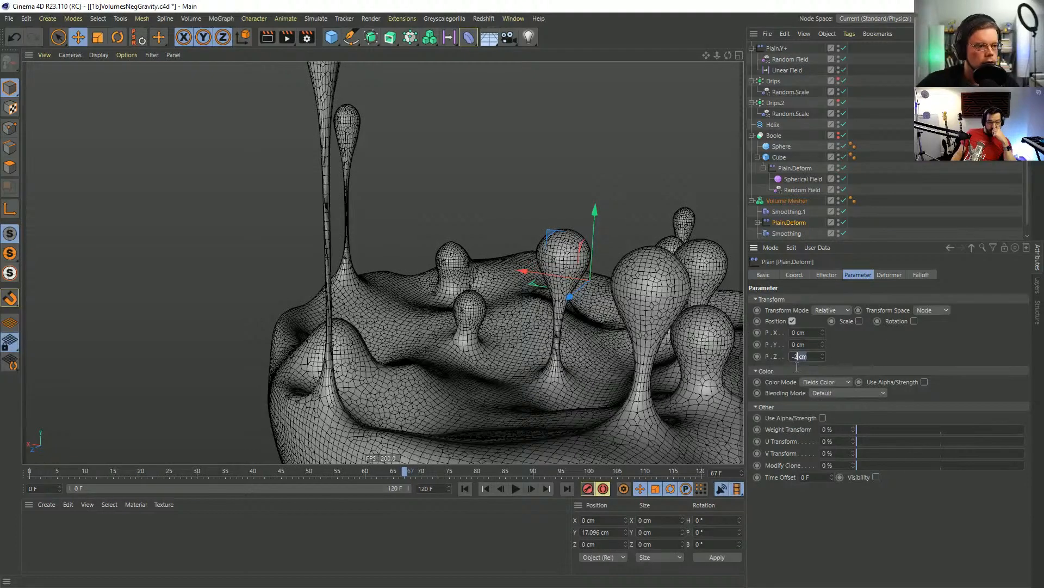
{"action": "type", "text": "-2.5"}
{"action": "key", "text": "Return"}
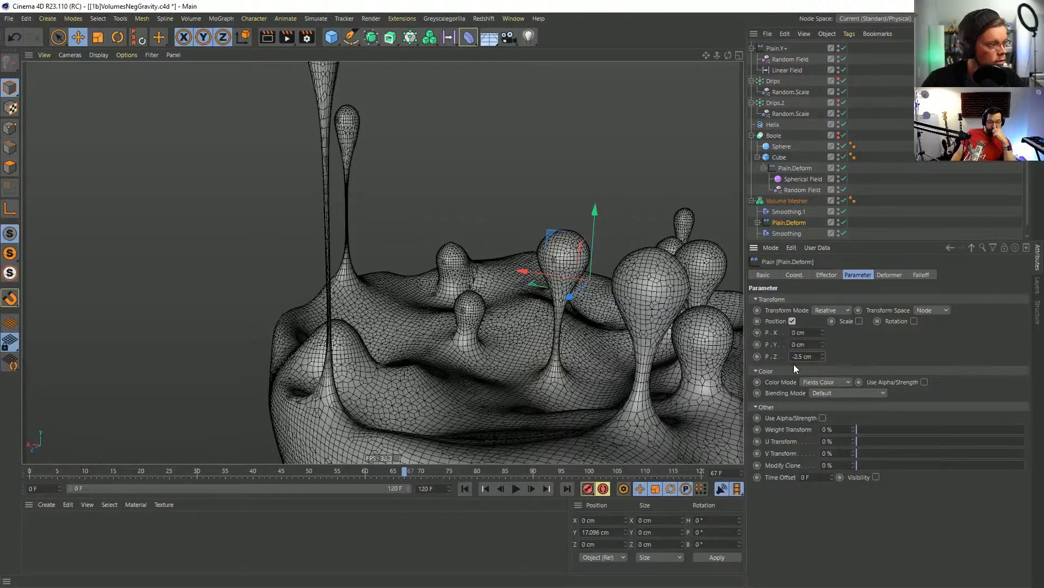
Examine the Volume Mesher's drips from several angles while scrubbing the animation to frame 102.
{"action": "left_click", "coordinate": [833, 200]}
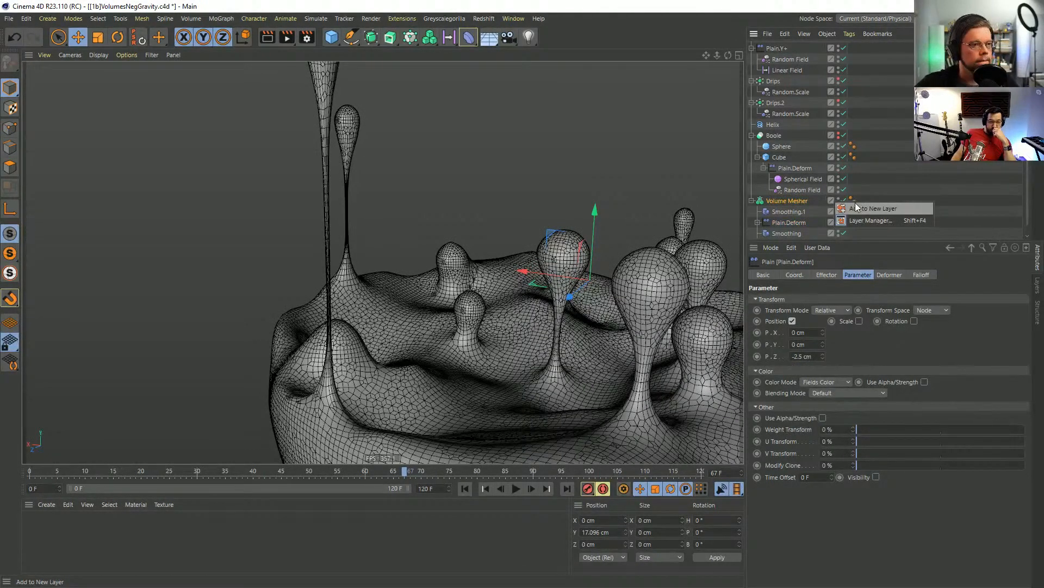
{"action": "left_click", "coordinate": [787, 201]}
{"action": "left_click_drag", "start_coordinate": [649, 249], "coordinate": [626, 217], "text": "alt"}
{"action": "right_click_drag", "start_coordinate": [626, 217], "coordinate": [489, 294], "text": "alt"}
{"action": "left_click_drag", "start_coordinate": [490, 294], "coordinate": [457, 361], "text": "alt"}
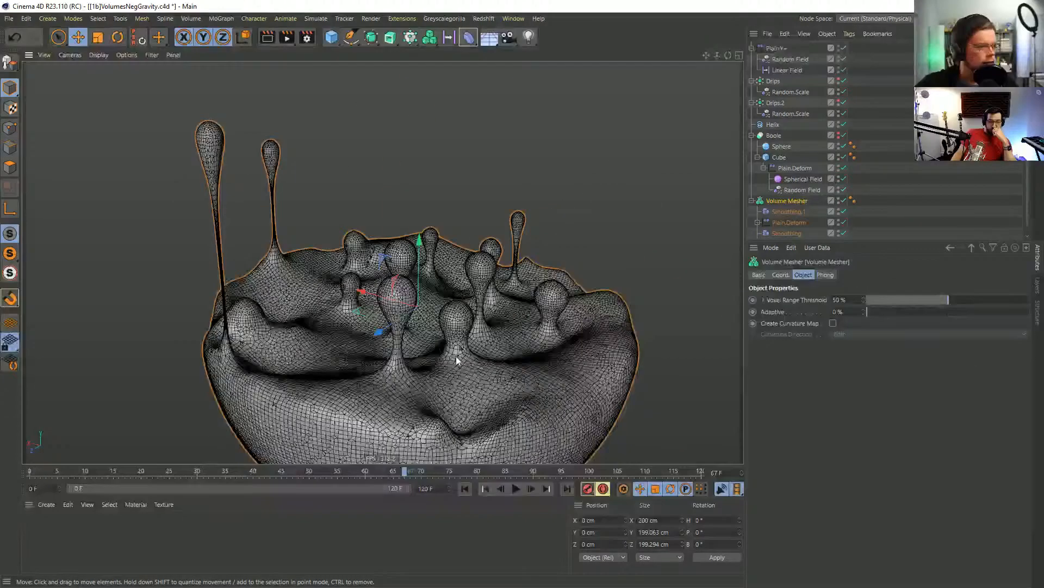
{"action": "middle_click_drag", "start_coordinate": [456, 357], "coordinate": [467, 313], "text": "alt"}
{"action": "left_click_drag", "start_coordinate": [224, 476], "coordinate": [338, 478]}
{"action": "left_click_drag", "start_coordinate": [380, 478], "coordinate": [601, 477]}
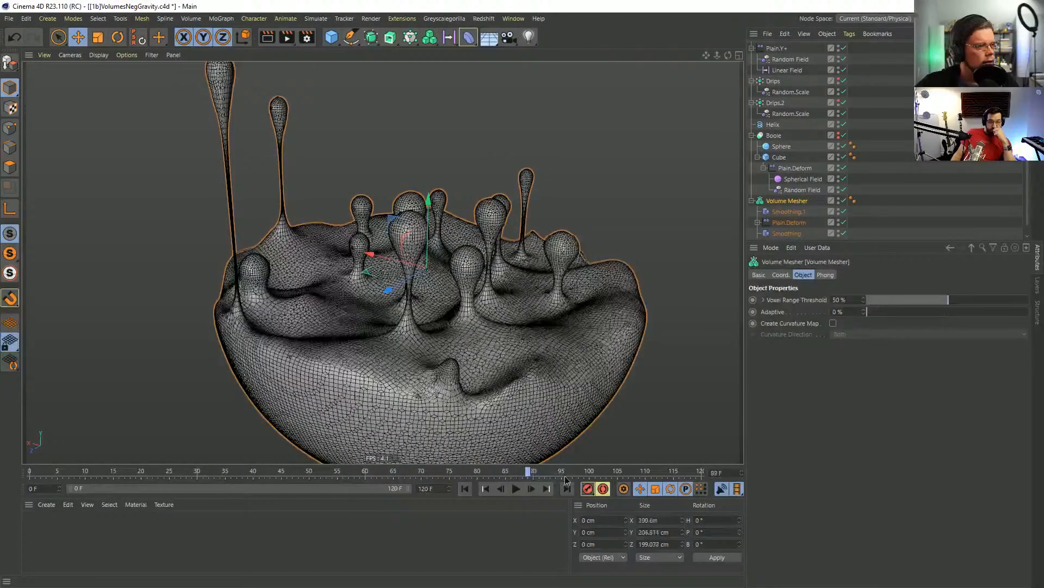
{"action": "mouse_move", "coordinate": [475, 233]}
{"action": "left_mouse_down", "text": "alt"}
{"action": "mouse_move", "coordinate": [463, 269]}
{"action": "mouse_move", "coordinate": [459, 236]}
{"action": "left_mouse_up", "text": "alt"}
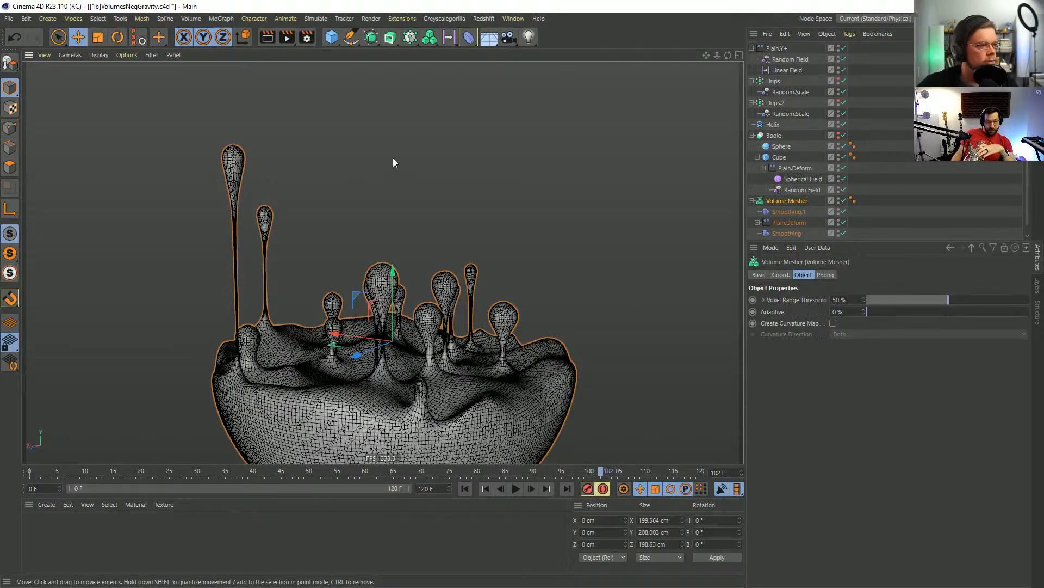
{"action": "left_click_drag", "start_coordinate": [441, 308], "coordinate": [441, 315], "text": "alt"}
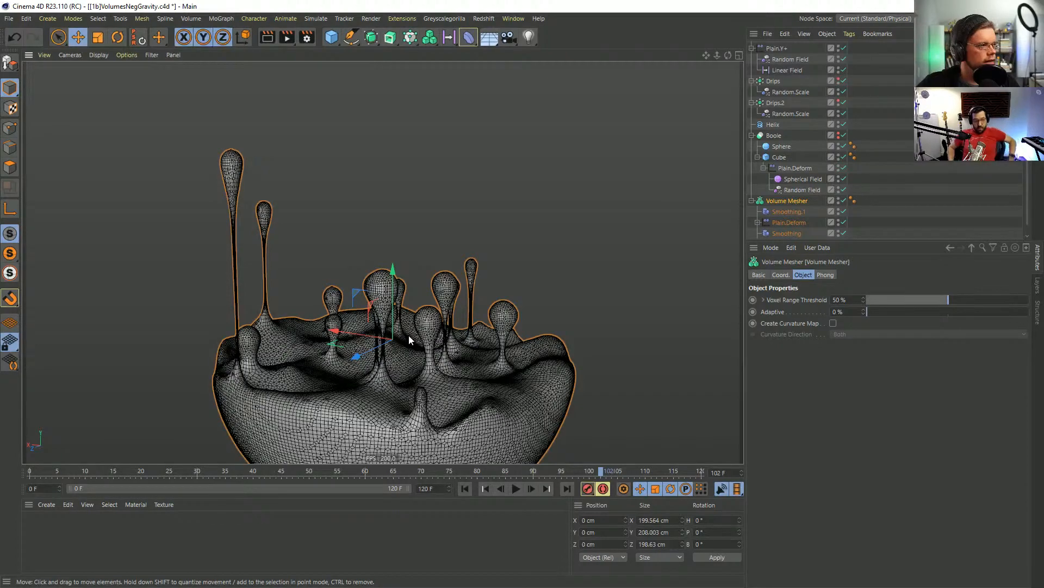
{"action": "left_click_drag", "start_coordinate": [409, 334], "coordinate": [425, 311], "text": "alt"}
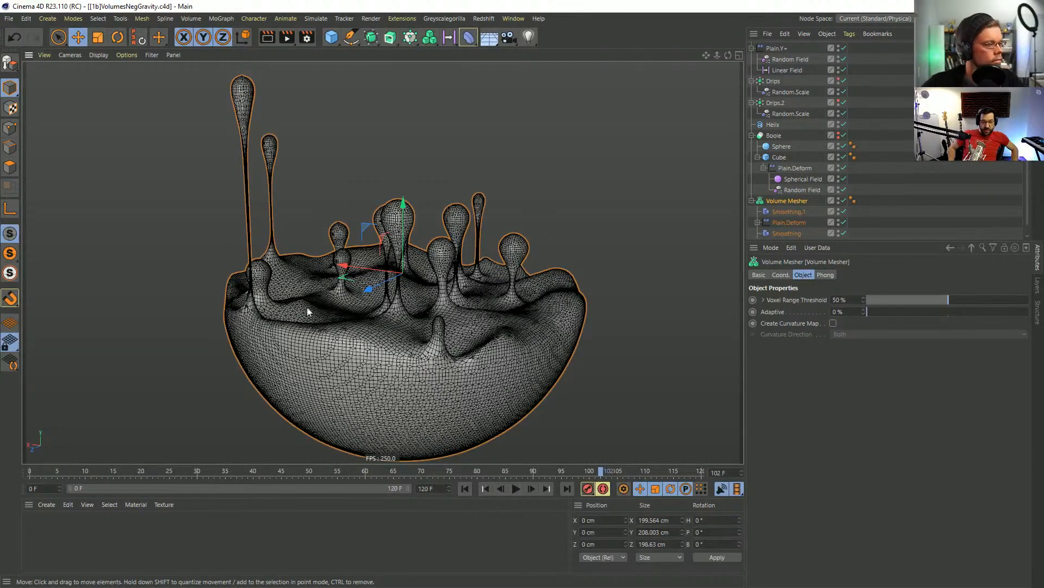
{"action": "mouse_move", "coordinate": [397, 261]}
{"action": "left_mouse_down", "text": "alt"}
{"action": "mouse_move", "coordinate": [438, 217]}
{"action": "mouse_move", "coordinate": [401, 258]}
{"action": "left_mouse_up", "text": "alt"}
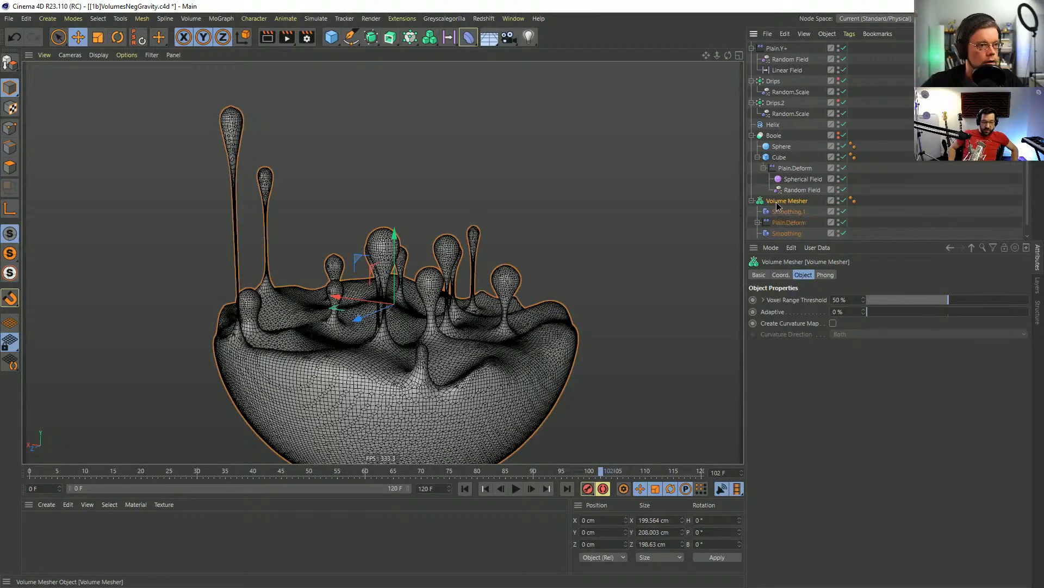
Disable Drips.2 in the Volume Builder's object list and set the radius of Drips to 8.3 cm.
{"action": "scroll", "coordinate": [800, 224], "scroll_direction": "down", "scroll_amount": 1}
{"action": "left_click", "coordinate": [793, 232]}
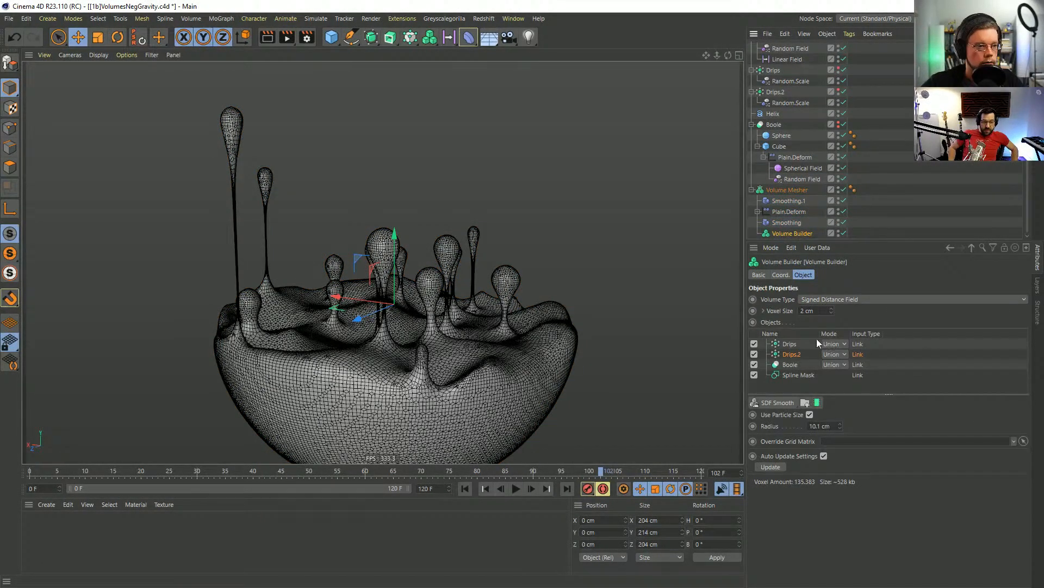
{"action": "left_click", "coordinate": [754, 354]}
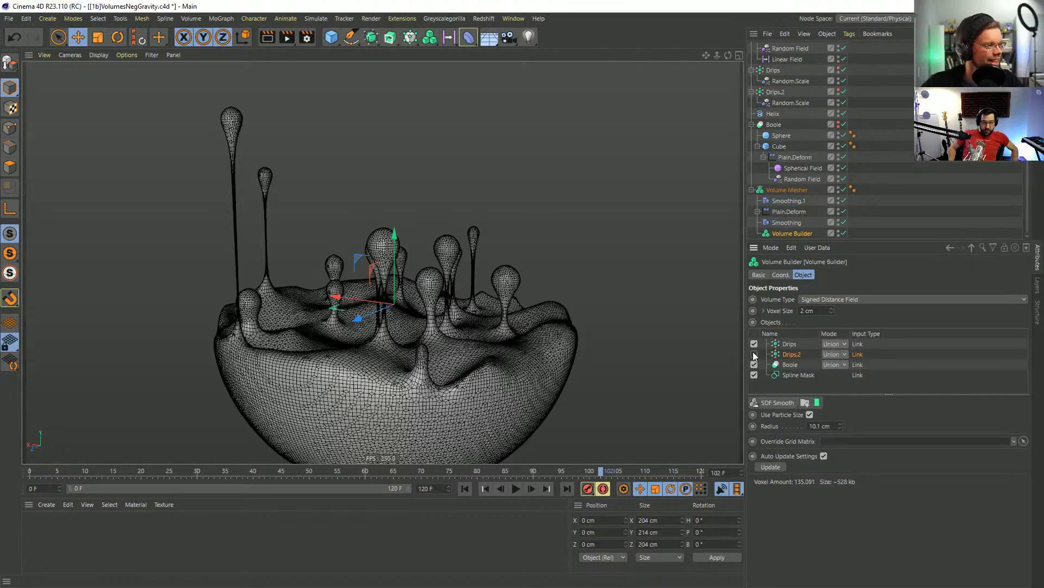
{"action": "left_click", "coordinate": [786, 345]}
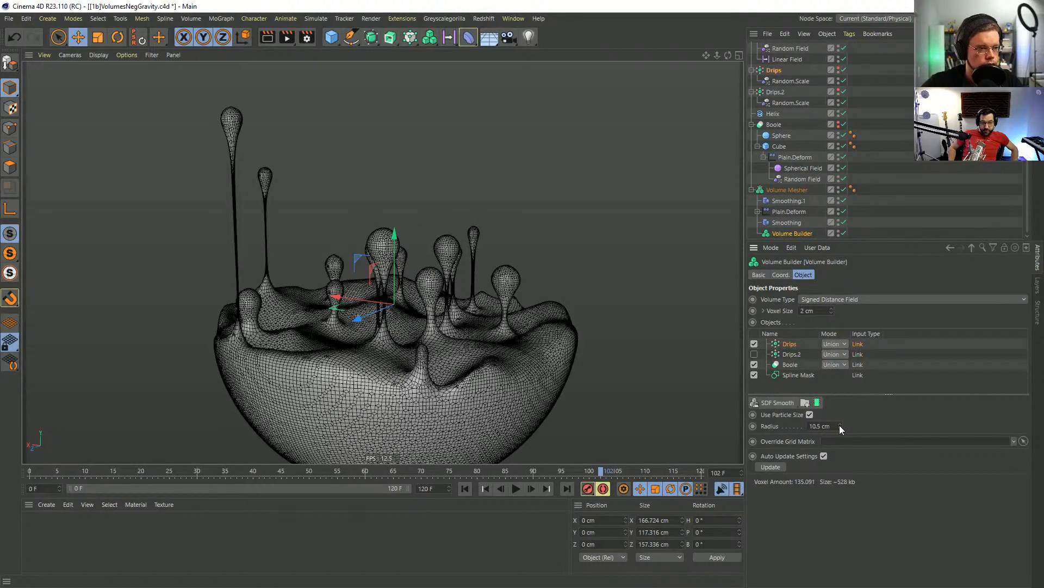
{"action": "mouse_move", "coordinate": [840, 425]}
{"action": "left_mouse_down"}
{"action": "mouse_move", "coordinate": [827, 425]}
{"action": "mouse_move", "coordinate": [837, 426]}
{"action": "left_mouse_up"}
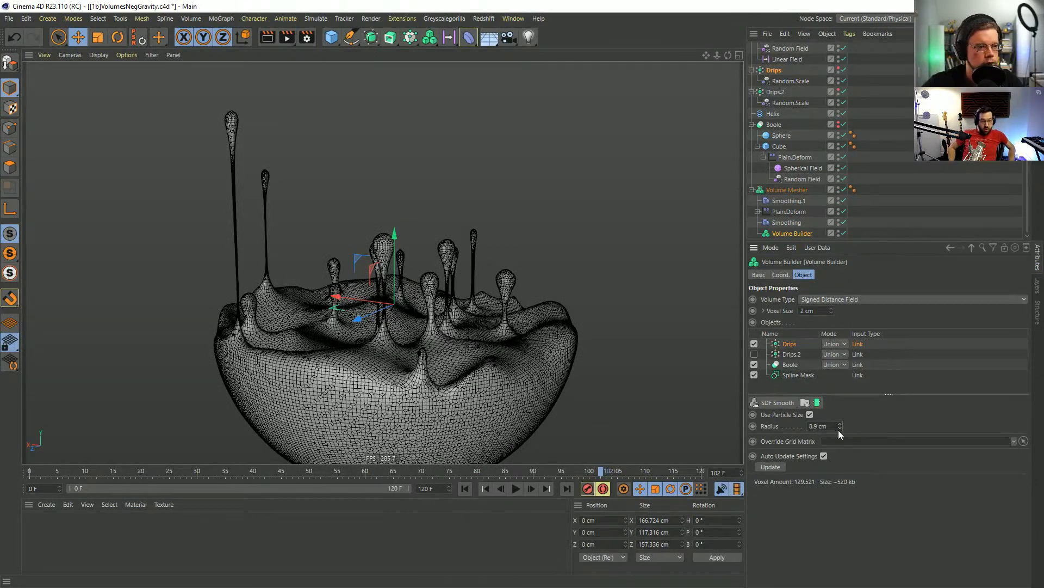
{"action": "left_click_drag", "start_coordinate": [840, 425], "coordinate": [834, 425]}
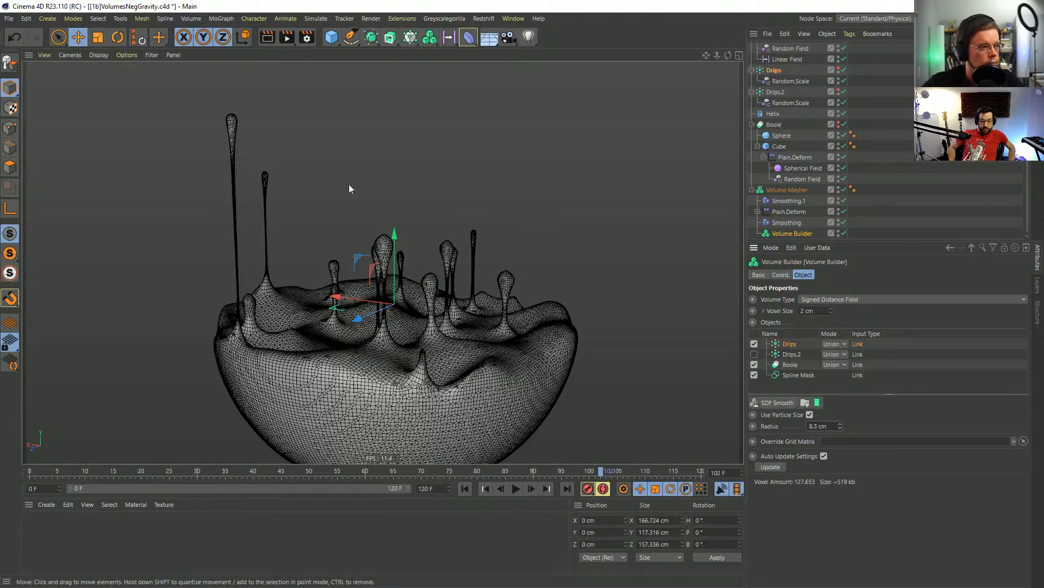
Set the seed of both Random.Scale effectors, under Drips and Drips.2, to 12353.
{"action": "left_click_drag", "start_coordinate": [391, 188], "coordinate": [457, 251], "text": "alt"}
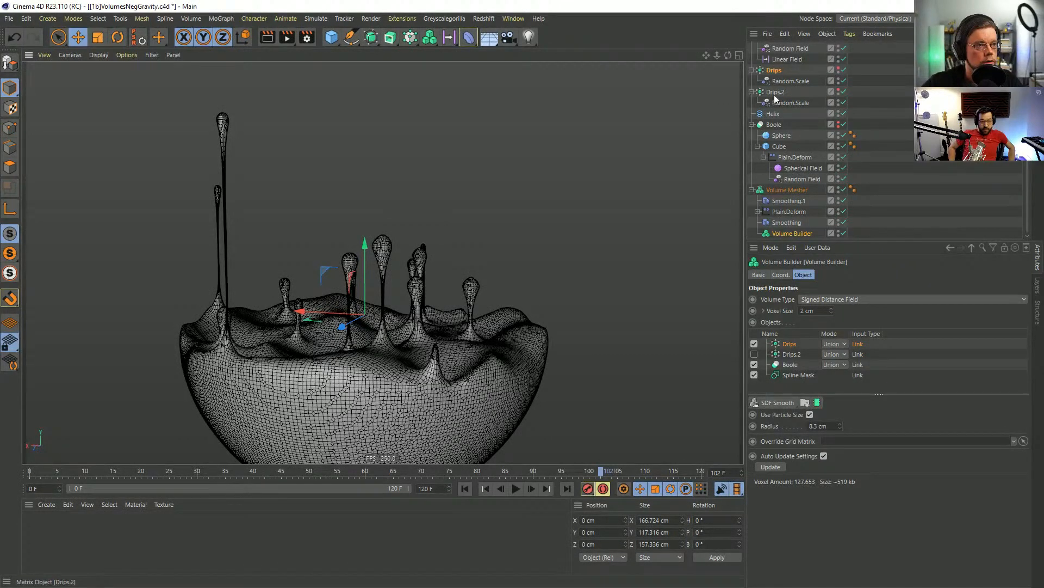
{"action": "left_click", "coordinate": [785, 77]}
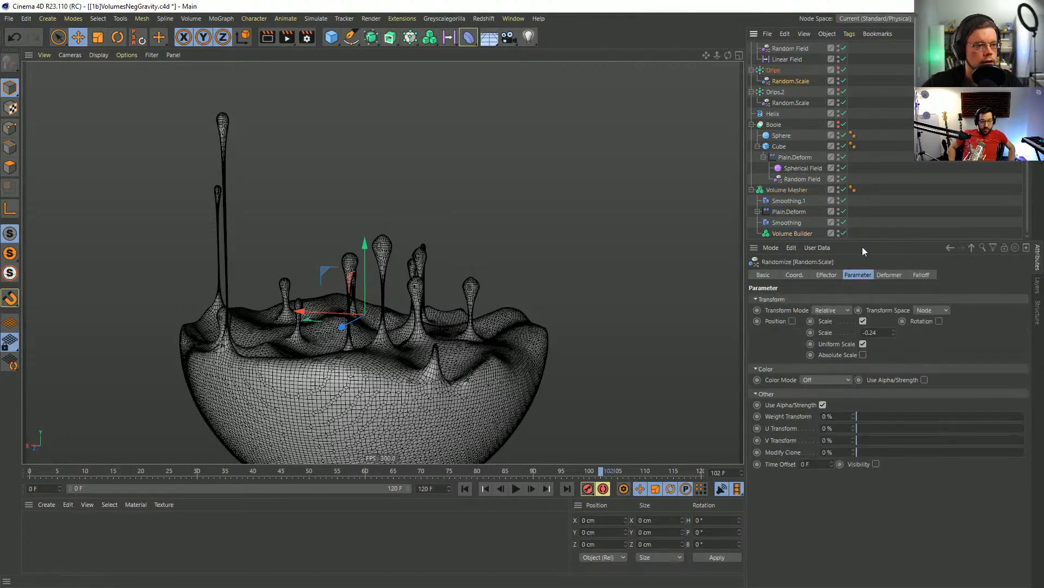
{"action": "left_click", "coordinate": [790, 102], "text": "ctrl"}
{"action": "left_click", "coordinate": [826, 275]}
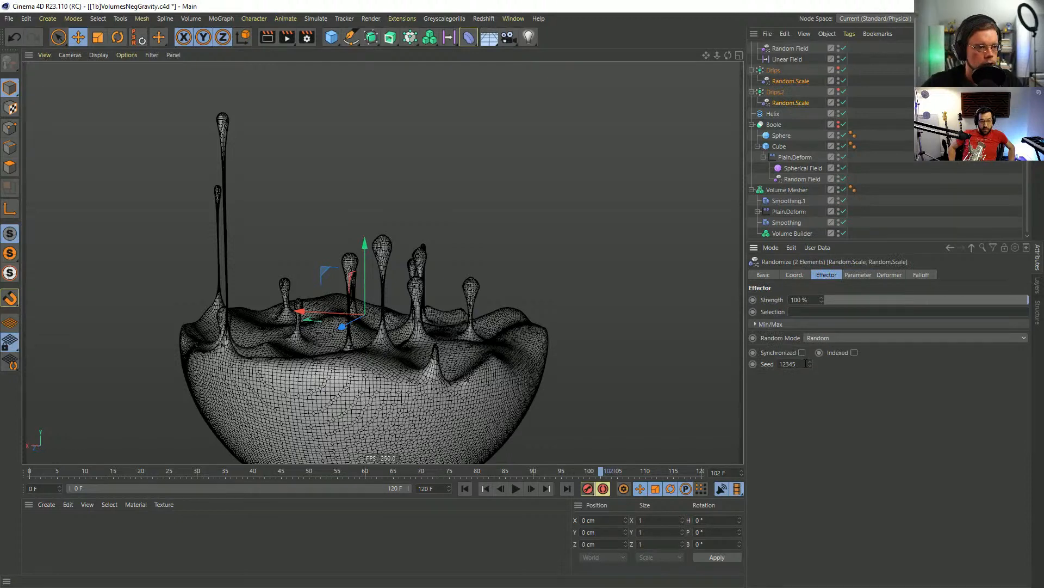
{"action": "left_click", "coordinate": [808, 363]}
{"action": "left_click", "coordinate": [809, 362]}
{"action": "left_click", "coordinate": [808, 363]}
{"action": "left_click", "coordinate": [808, 362]}
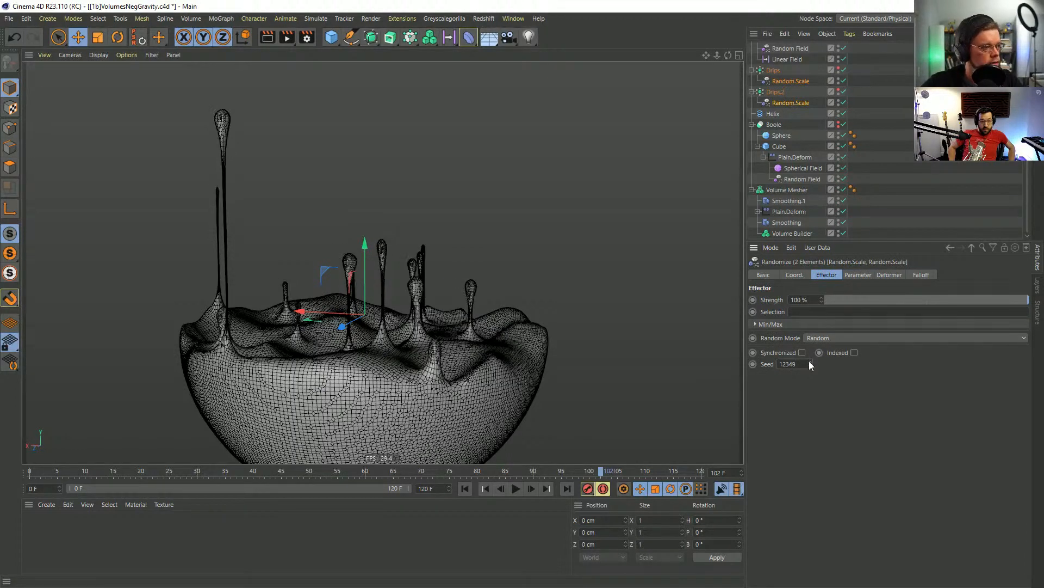
{"action": "left_click", "coordinate": [809, 362]}
{"action": "left_click", "coordinate": [809, 362]}
{"action": "left_click", "coordinate": [808, 362]}
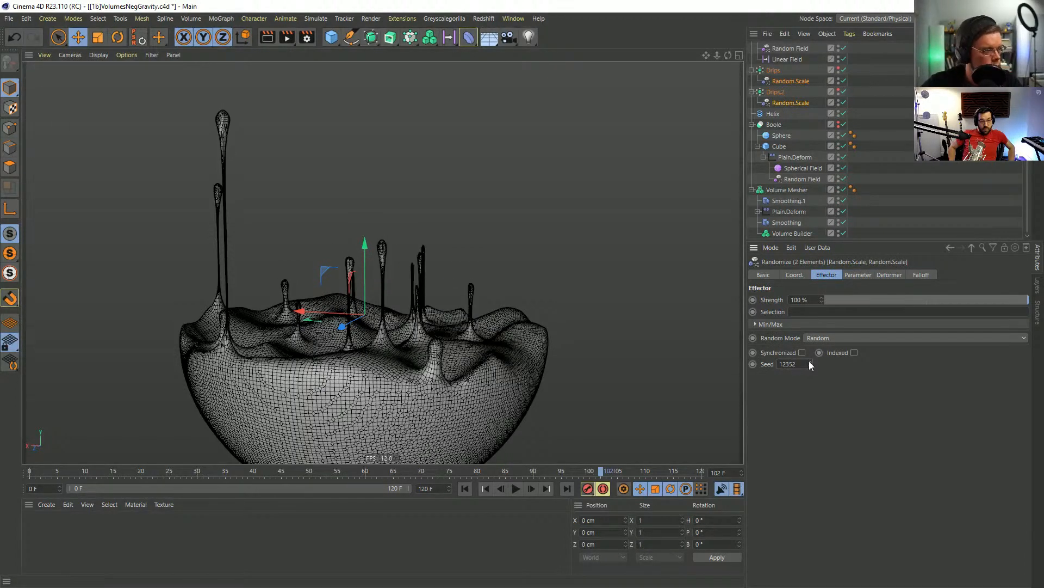
{"action": "left_click", "coordinate": [809, 363]}
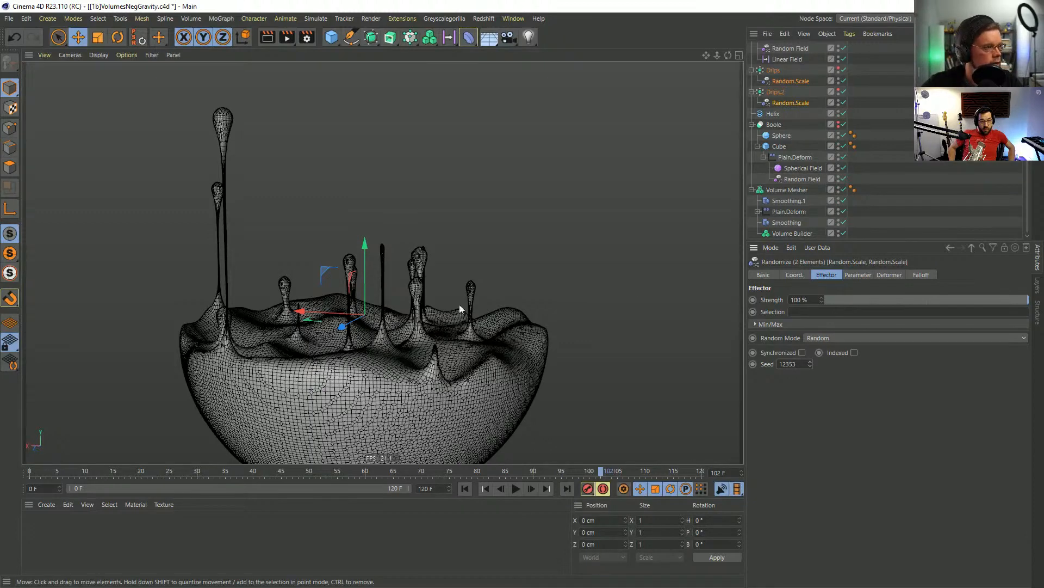
Enable Drips.2 in the Volume Builder's object list with a radius of 6.7 cm, and save the scene.
{"action": "left_click", "coordinate": [789, 102]}
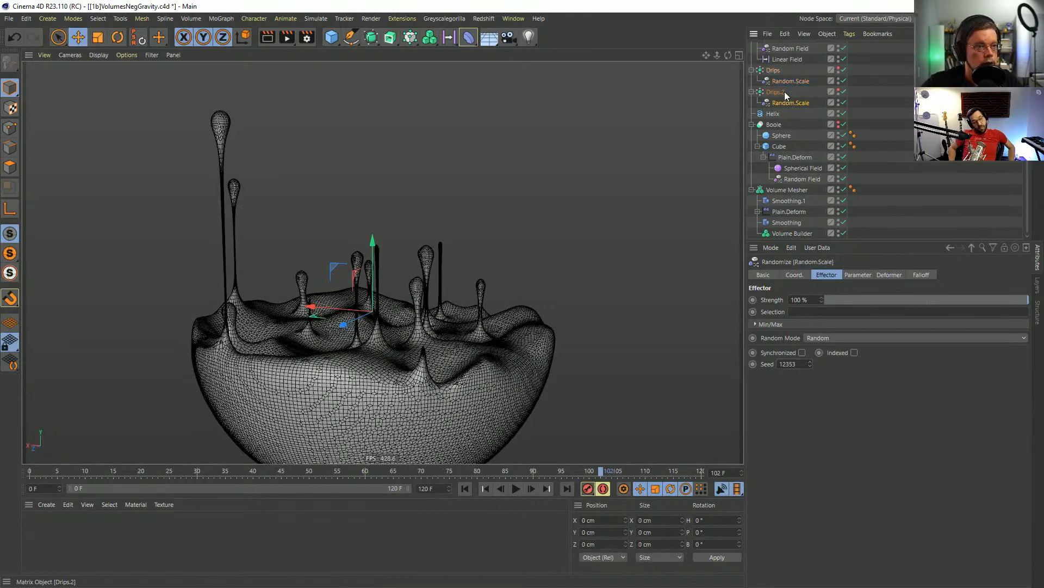
{"action": "left_click", "coordinate": [793, 232]}
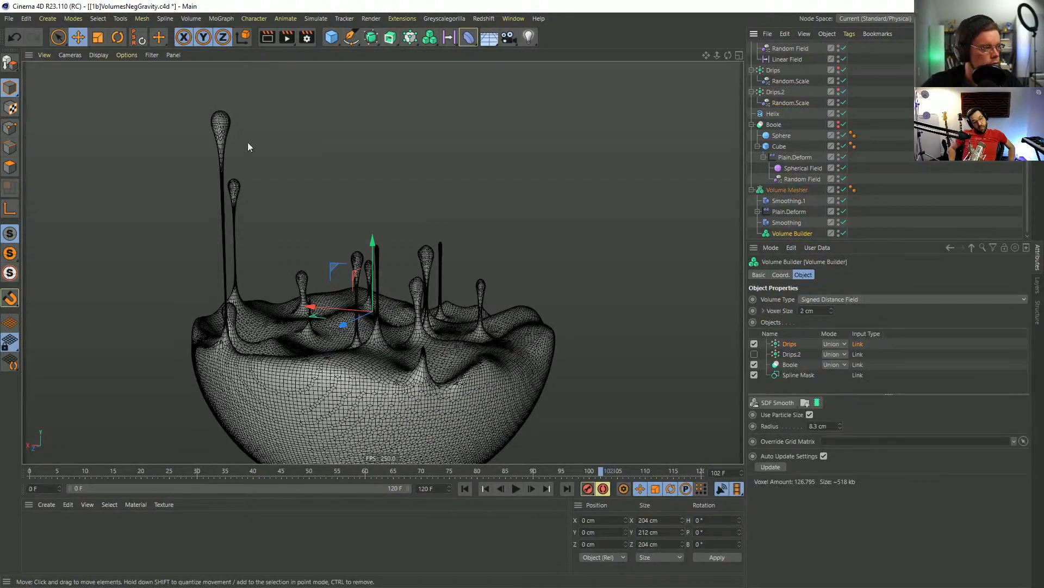
{"action": "left_click", "coordinate": [754, 354]}
{"action": "left_click", "coordinate": [800, 355]}
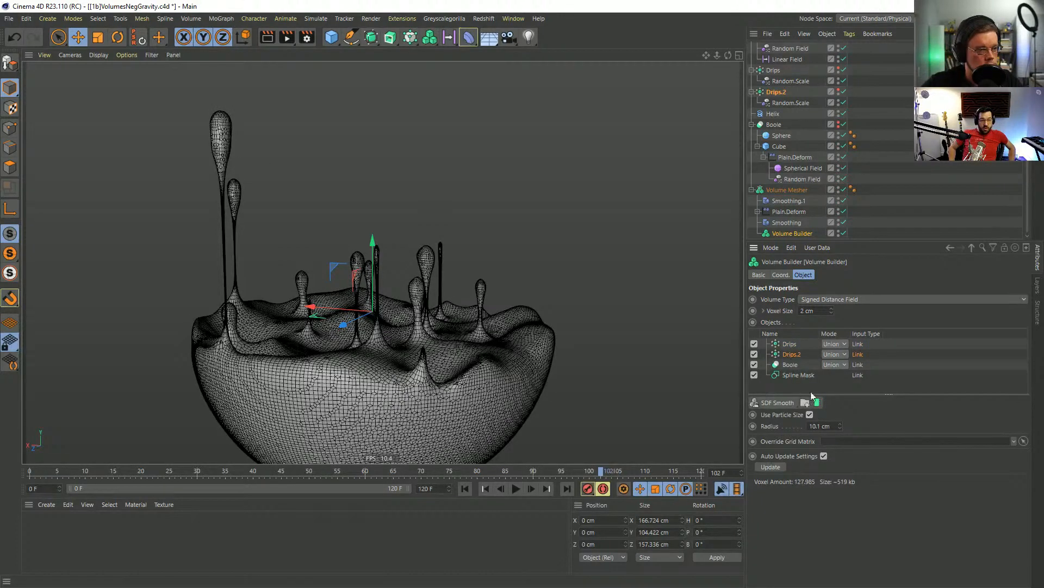
{"action": "left_click_drag", "start_coordinate": [839, 426], "coordinate": [840, 443]}
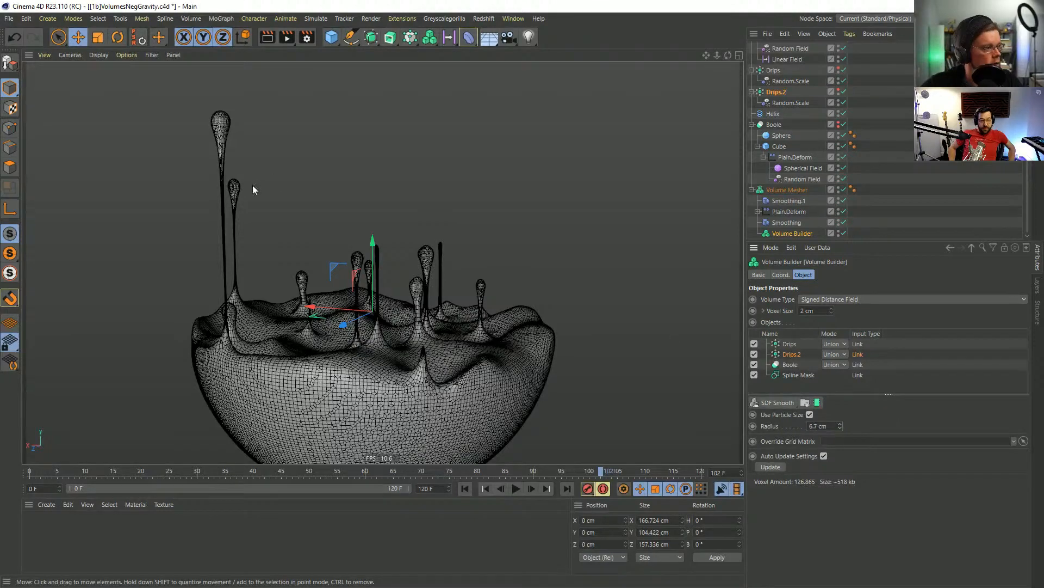
{"action": "left_click_drag", "start_coordinate": [252, 191], "coordinate": [617, 101], "text": "alt"}
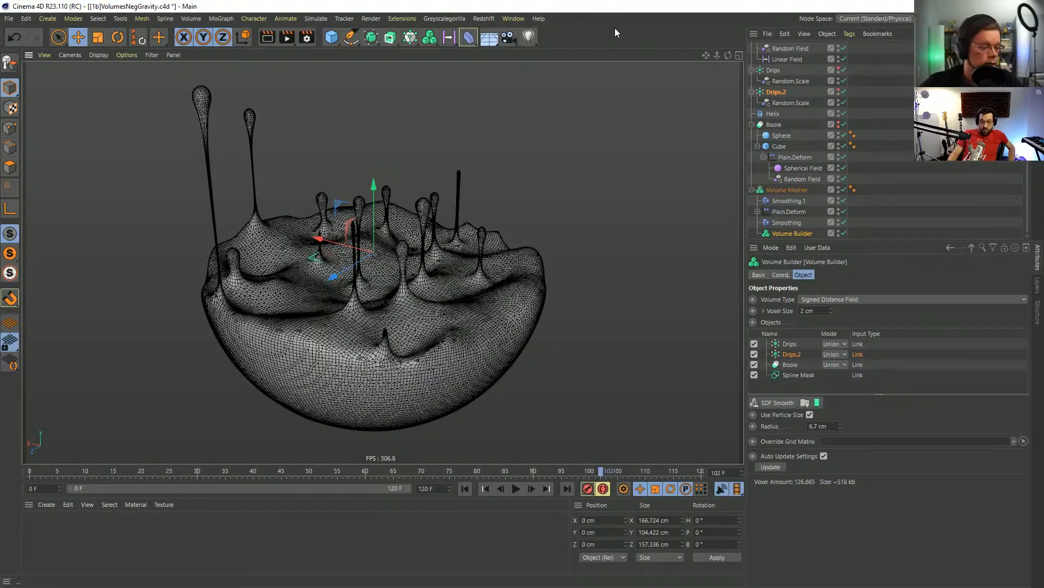
{"action": "key", "text": "ctrl+s"}
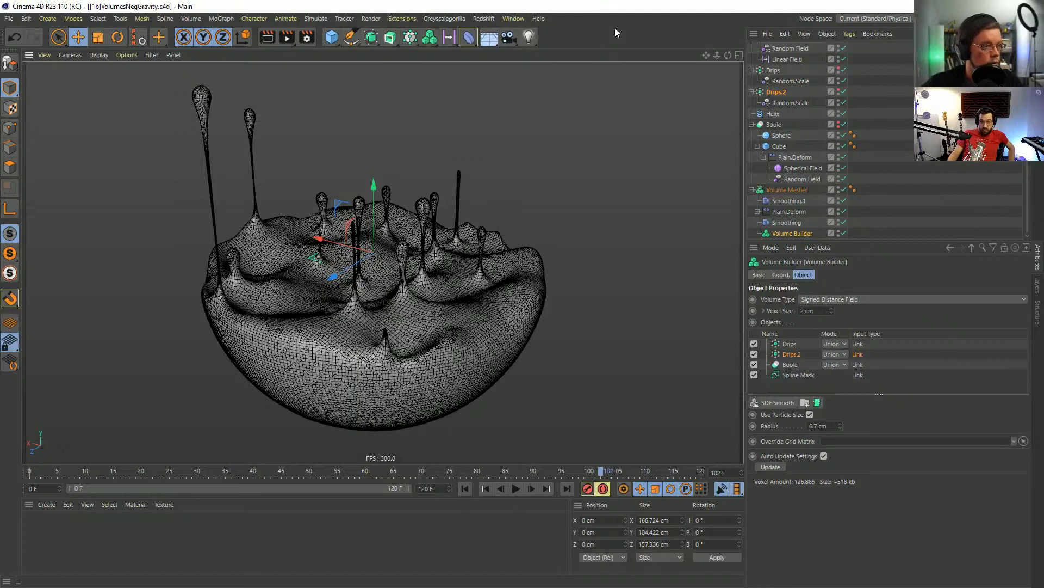
Try a count of 44 on the Cloner inside the Spline Mask's Connect object.
{"action": "scroll", "coordinate": [786, 82], "scroll_direction": "up", "scroll_amount": 3}
{"action": "left_click", "coordinate": [784, 73]}
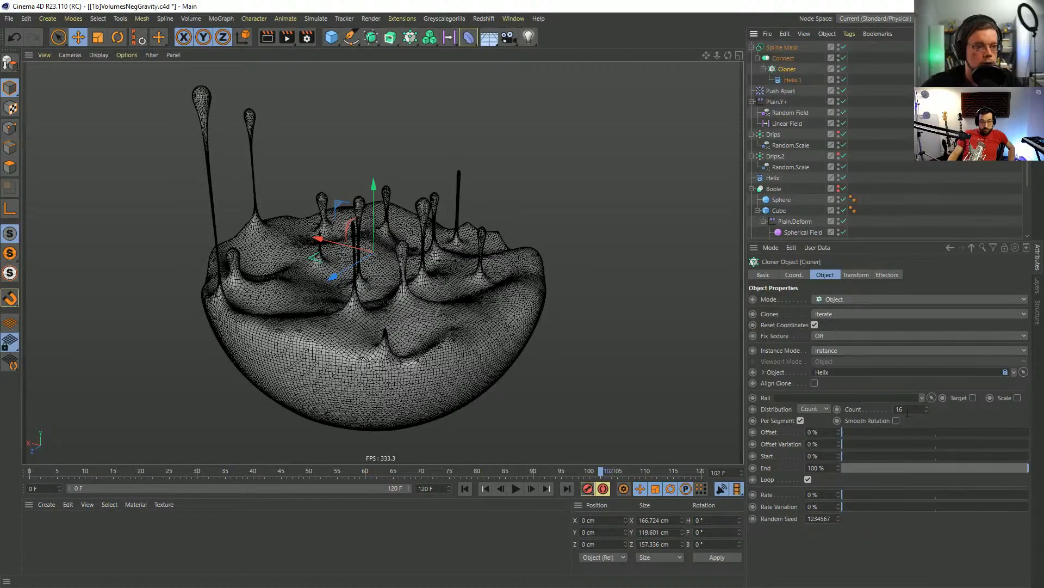
{"action": "left_click_drag", "start_coordinate": [907, 412], "coordinate": [881, 409]}
{"action": "type", "text": "44"}
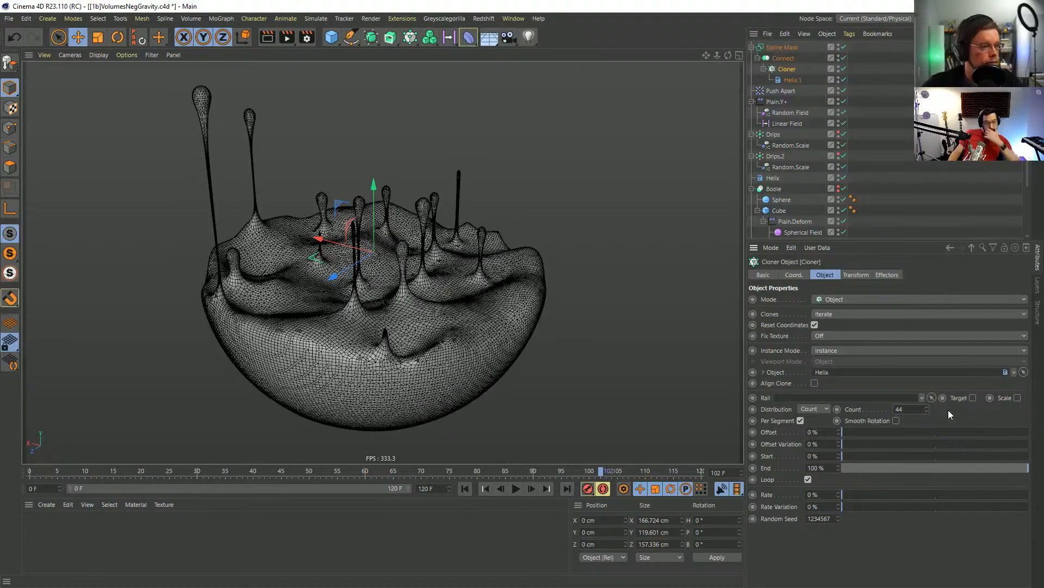
{"action": "key", "text": "Return"}
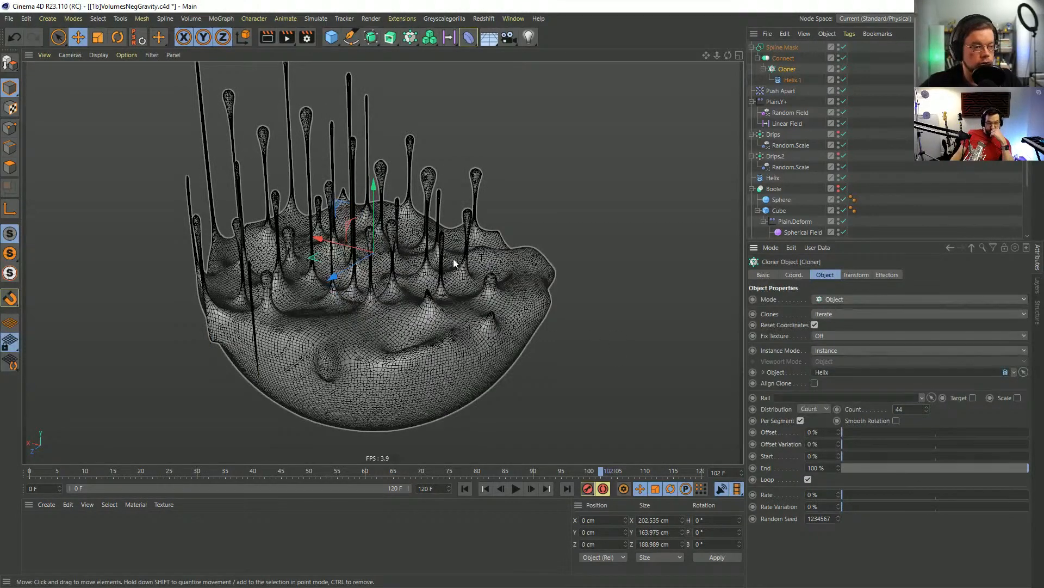
{"action": "key", "text": "ctrl+z"}
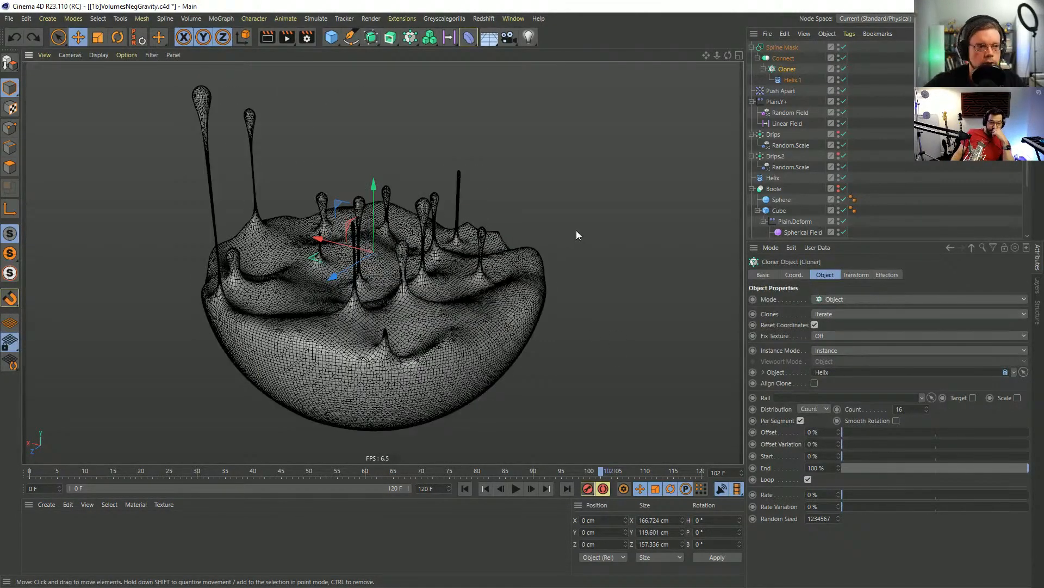
Examine the shaded half-sphere's drips from another angle while scrubbing the animation, and return to frame 0.
{"action": "left_click_drag", "start_coordinate": [345, 280], "coordinate": [467, 291], "text": "alt"}
{"action": "mouse_move", "coordinate": [434, 244]}
{"action": "left_mouse_down", "text": "alt"}
{"action": "mouse_move", "coordinate": [325, 449]}
{"action": "mouse_move", "coordinate": [249, 472]}
{"action": "mouse_move", "coordinate": [16, 486]}
{"action": "mouse_move", "coordinate": [292, 471]}
{"action": "left_mouse_up", "text": "alt"}
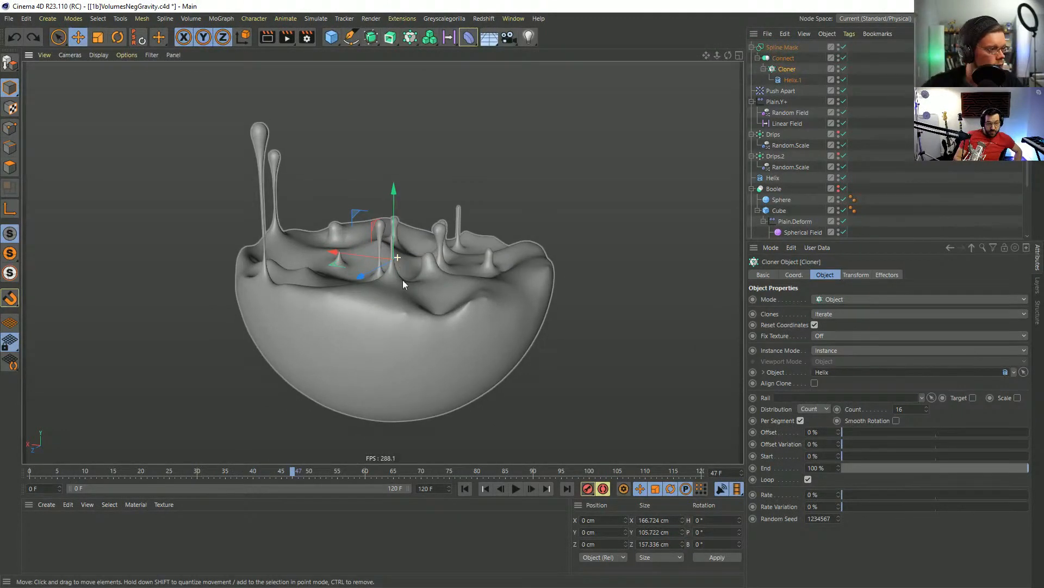
{"action": "left_click", "coordinate": [466, 489]}
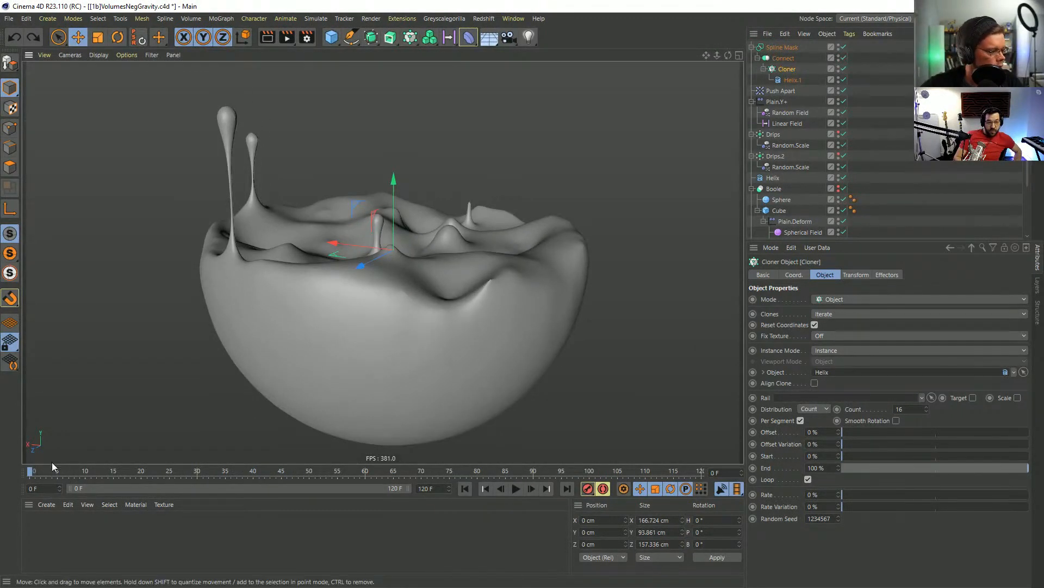
{"action": "left_click_drag", "start_coordinate": [30, 473], "coordinate": [265, 474]}
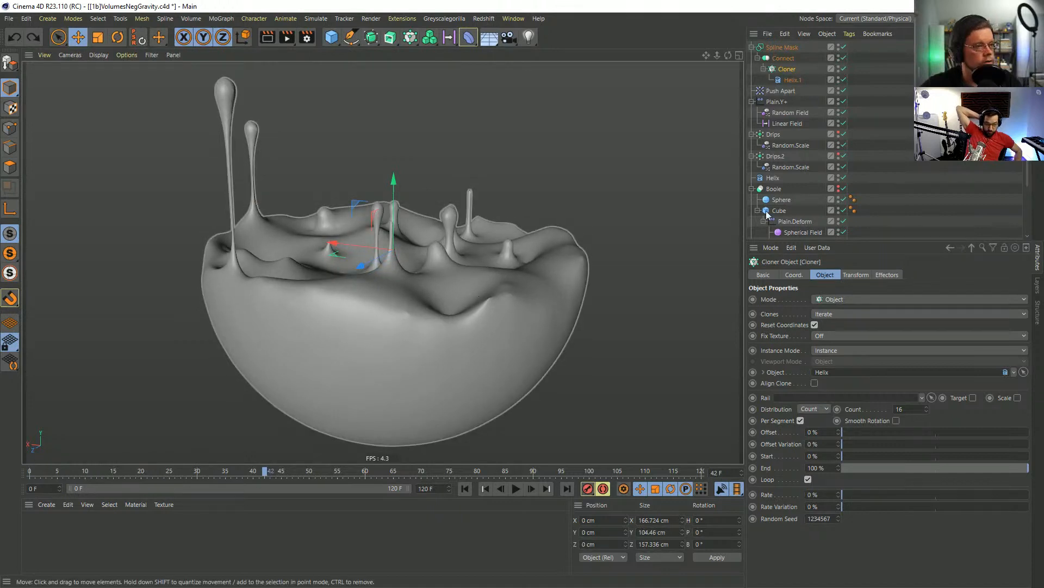
{"action": "left_click", "coordinate": [898, 155]}
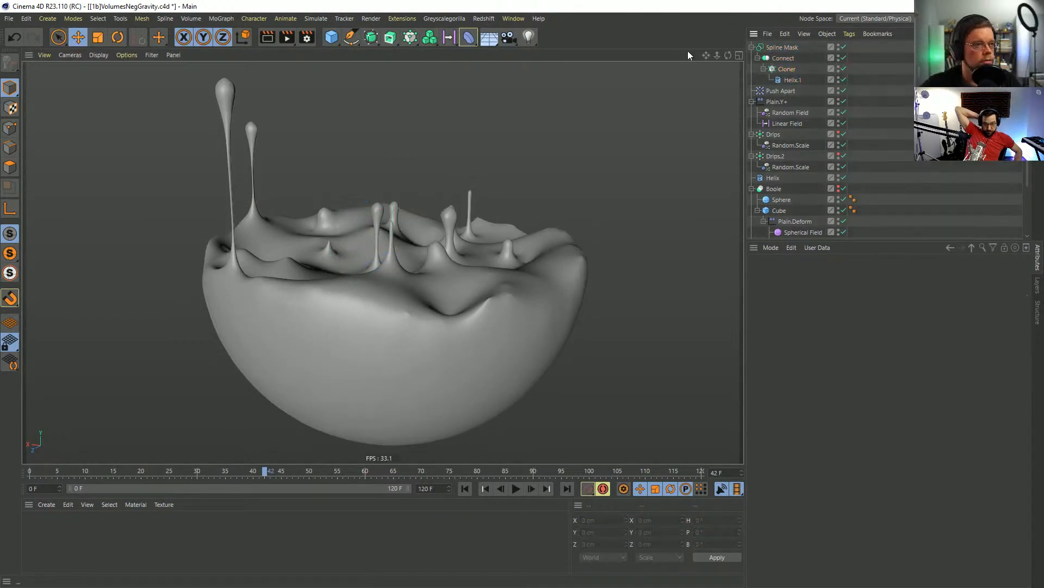
{"action": "left_click", "coordinate": [464, 488]}
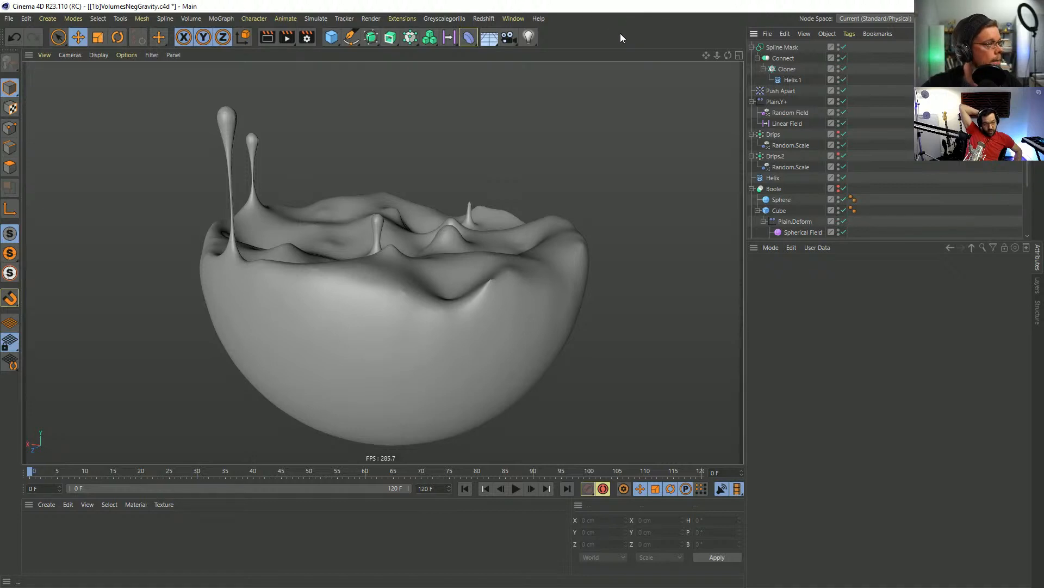
Save the scene, and save a copy of VolumesNegGravity.c4d with the prefix changed to 1c plus the artist's first name.
{"action": "key", "text": "ctrl+s"}
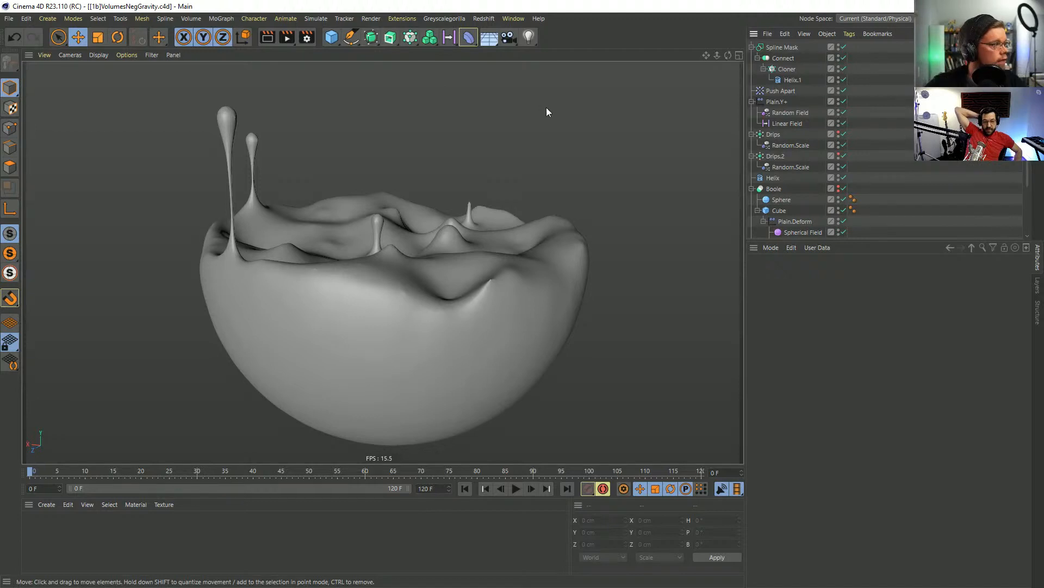
{"action": "key", "text": "ctrl+shift+s"}
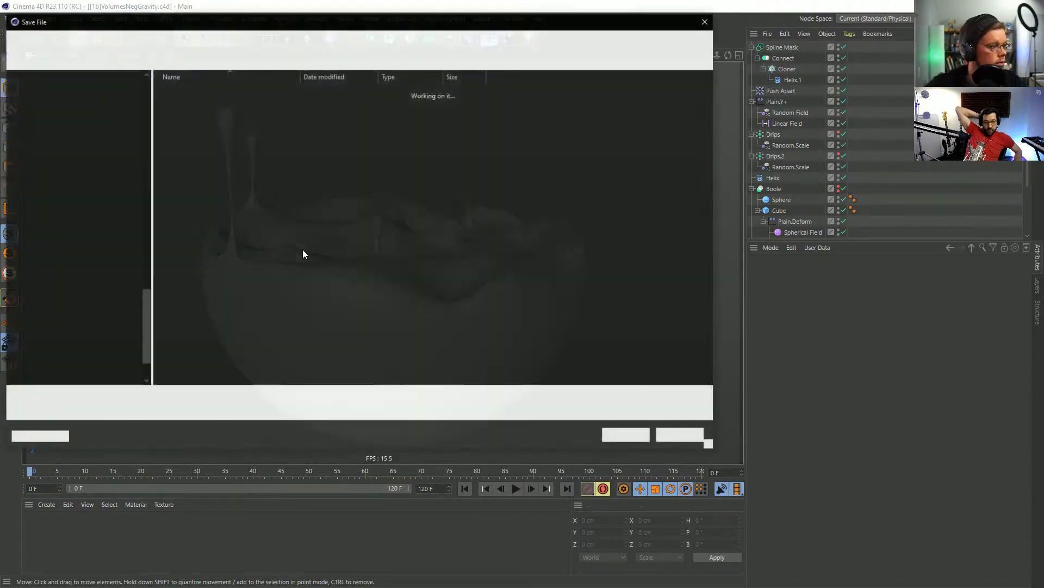
{"action": "left_click", "coordinate": [85, 397]}
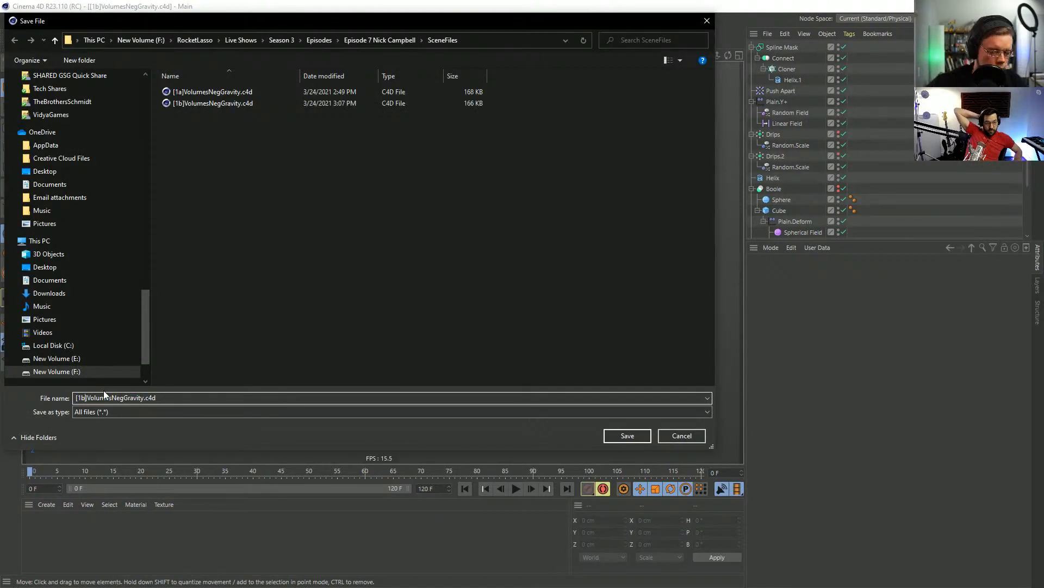
{"action": "key", "text": "BackSpace"}
{"action": "type", "text": "c_Chris"}
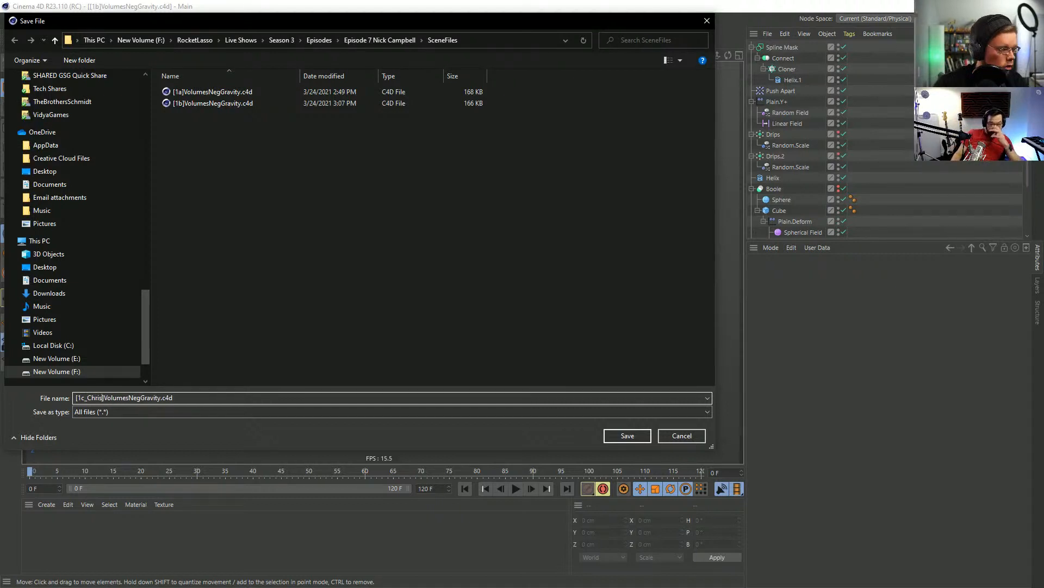
{"action": "left_click", "coordinate": [621, 438]}
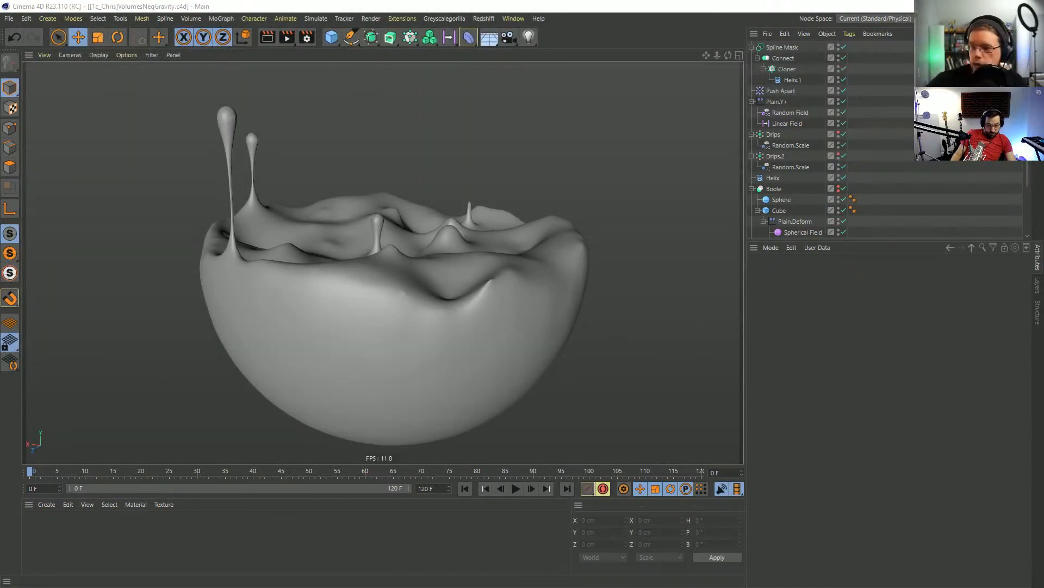
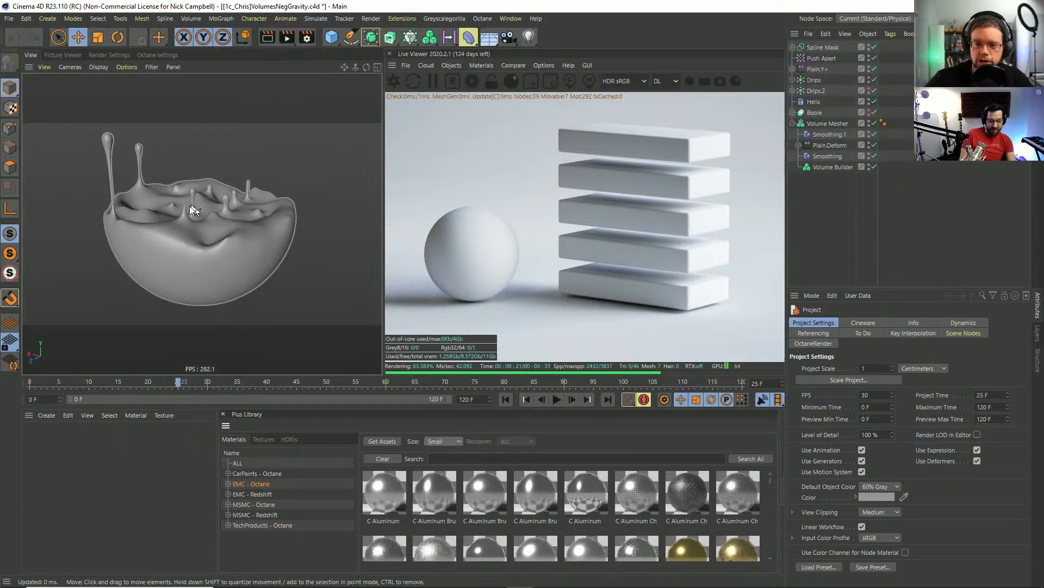
Examine the half-sphere's rising drips up close while scrubbing through the animation, stopping at frame 40.
{"action": "scroll", "coordinate": [204, 240], "scroll_direction": "up", "scroll_amount": 1}
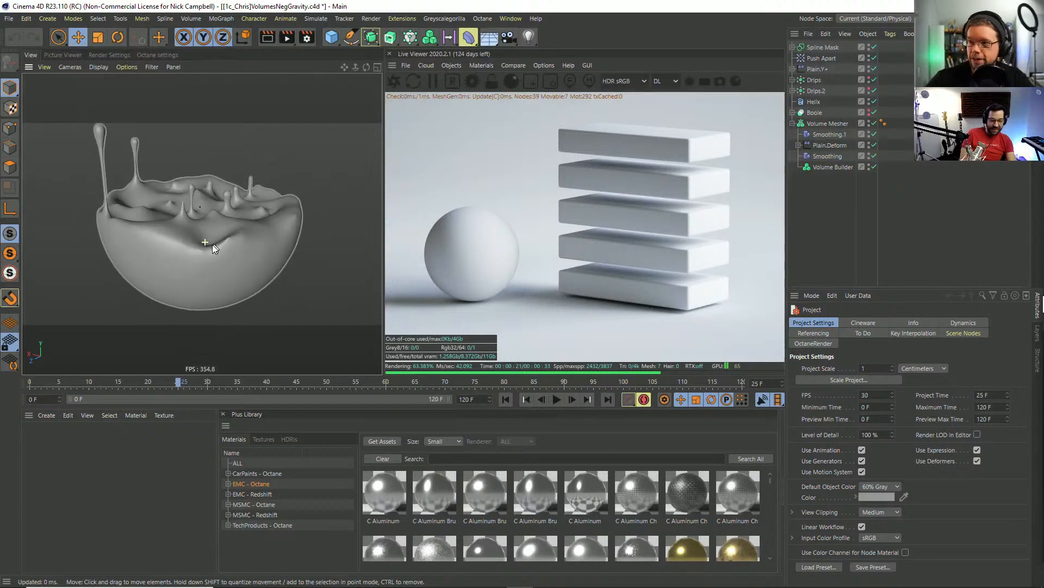
{"action": "scroll", "coordinate": [212, 243], "scroll_direction": "down", "scroll_amount": 3}
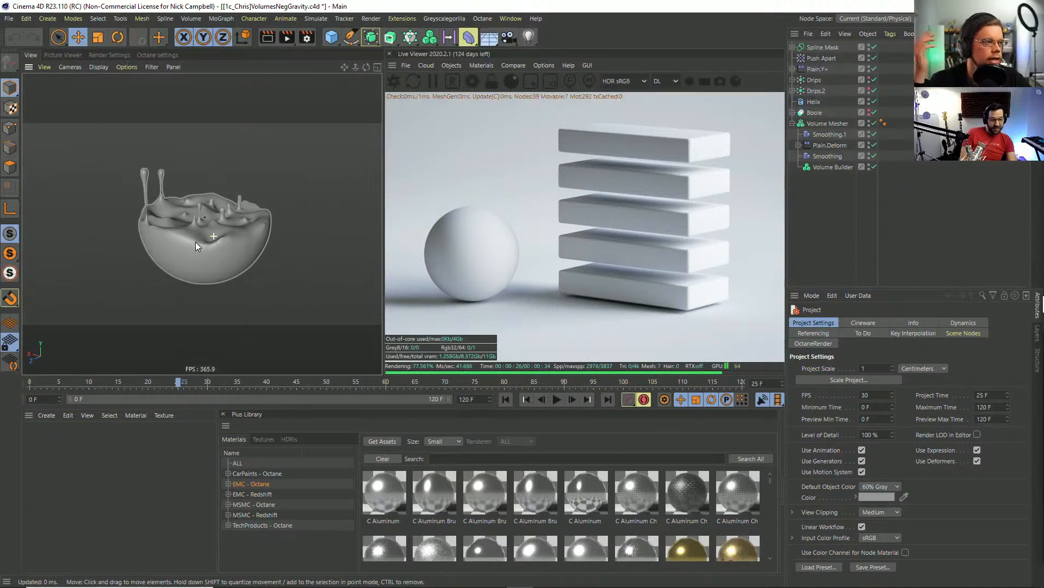
{"action": "left_click_drag", "start_coordinate": [195, 243], "coordinate": [207, 262], "text": "alt"}
{"action": "scroll", "coordinate": [245, 214], "scroll_direction": "up", "scroll_amount": 3}
{"action": "scroll", "coordinate": [219, 233], "scroll_direction": "down", "scroll_amount": 3}
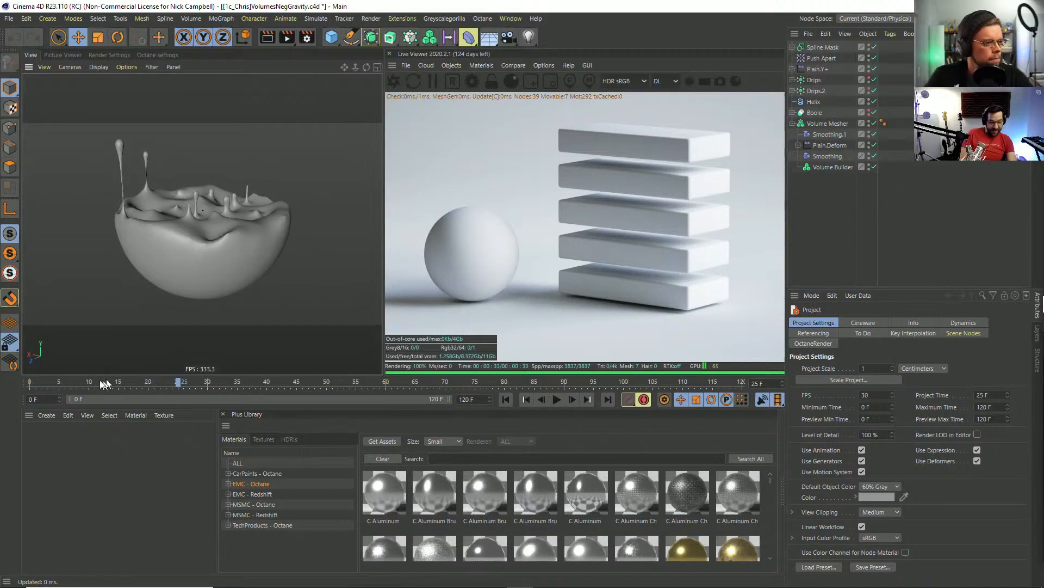
{"action": "left_click", "coordinate": [34, 385]}
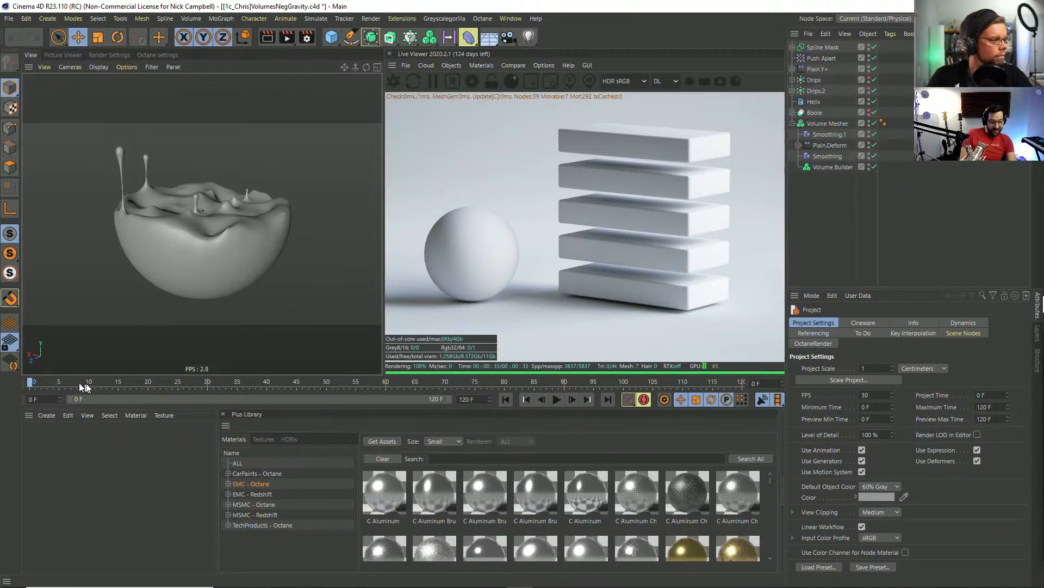
{"action": "left_click_drag", "start_coordinate": [178, 380], "coordinate": [547, 380]}
{"action": "left_click", "coordinate": [327, 380]}
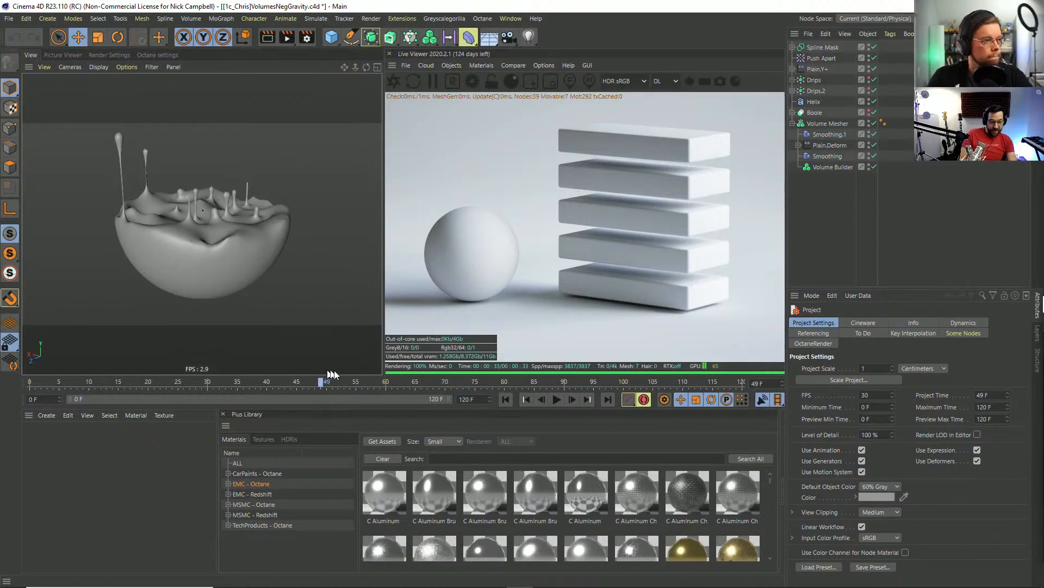
{"action": "left_click", "coordinate": [362, 381]}
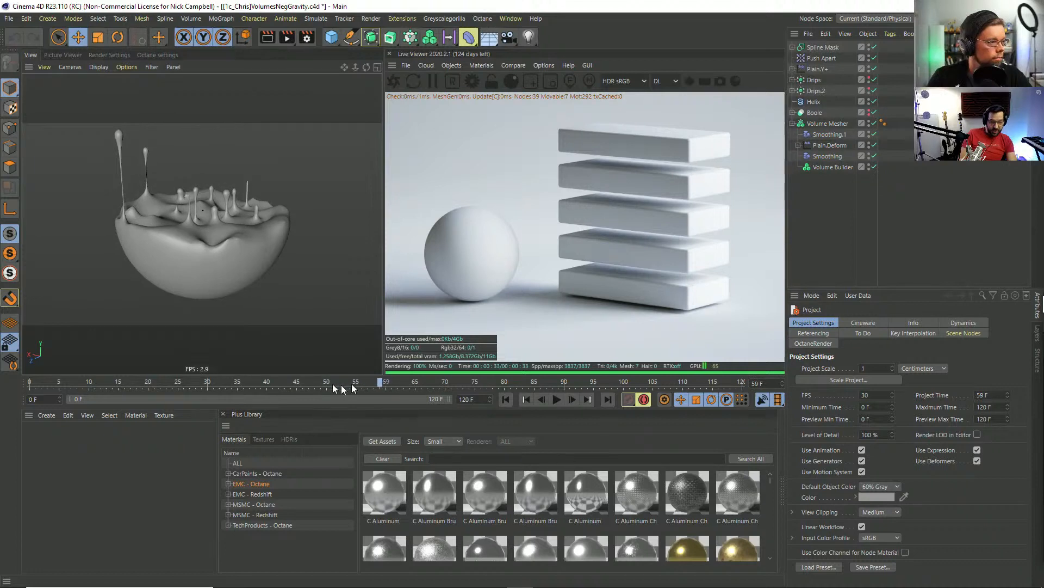
{"action": "left_click_drag", "start_coordinate": [298, 381], "coordinate": [270, 382]}
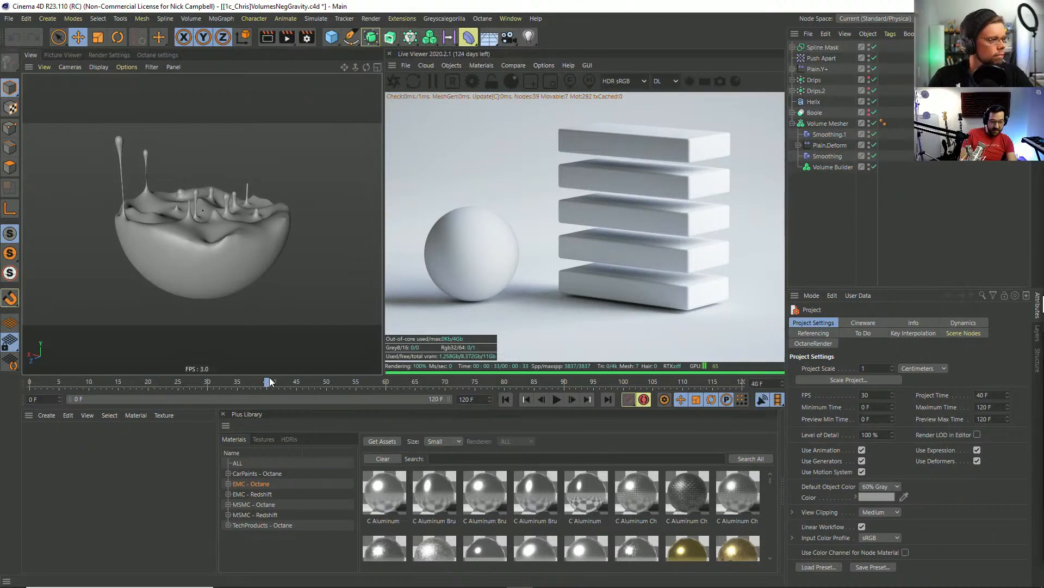
Add a standard camera from a more distant view of the half-sphere and set its focal length to 70 mm.
{"action": "scroll", "coordinate": [213, 240], "scroll_direction": "down", "scroll_amount": 3}
{"action": "mouse_move", "coordinate": [213, 240]}
{"action": "left_mouse_down", "text": "alt"}
{"action": "mouse_move", "coordinate": [203, 243]}
{"action": "mouse_move", "coordinate": [214, 256]}
{"action": "mouse_move", "coordinate": [209, 248]}
{"action": "left_mouse_up", "text": "alt"}
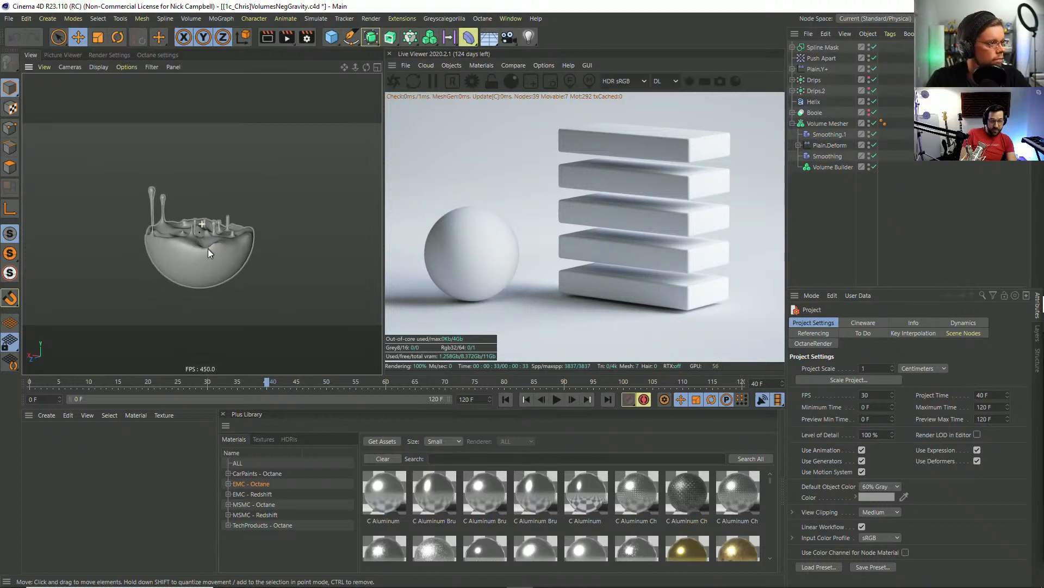
{"action": "left_click", "coordinate": [508, 37]}
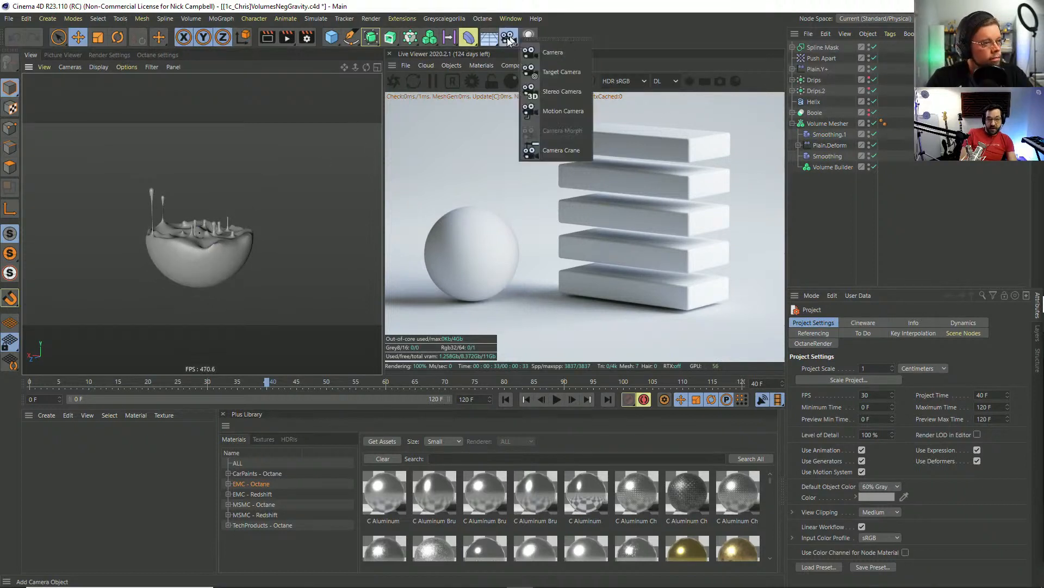
{"action": "left_click", "coordinate": [548, 52]}
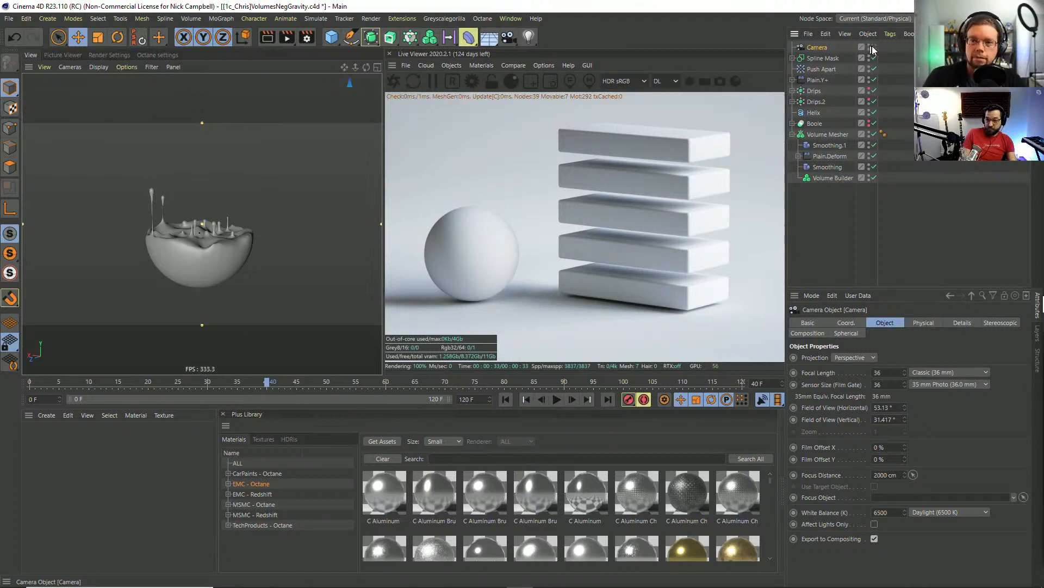
{"action": "left_click", "coordinate": [896, 376]}
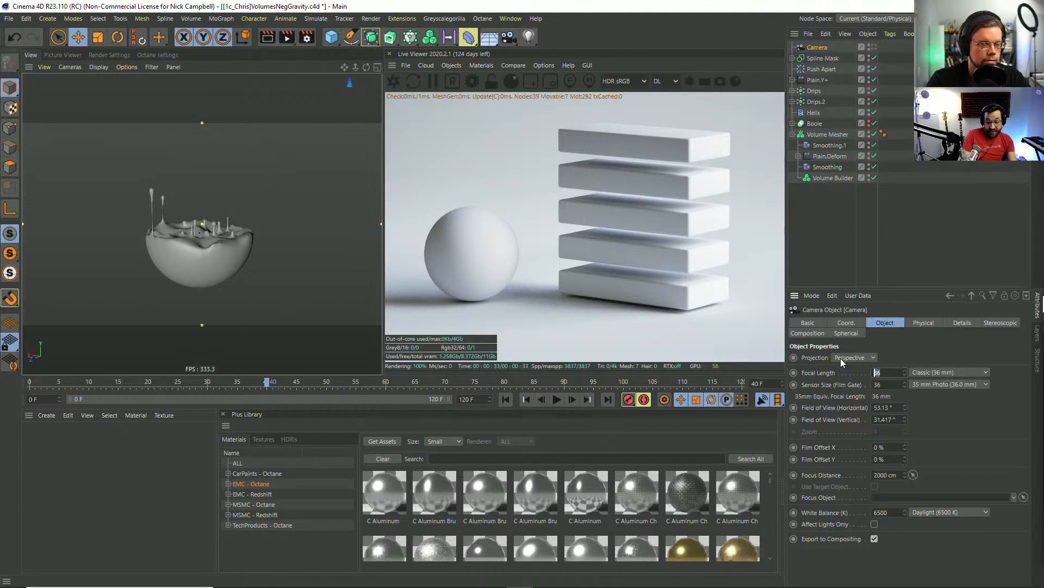
{"action": "type", "text": "70"}
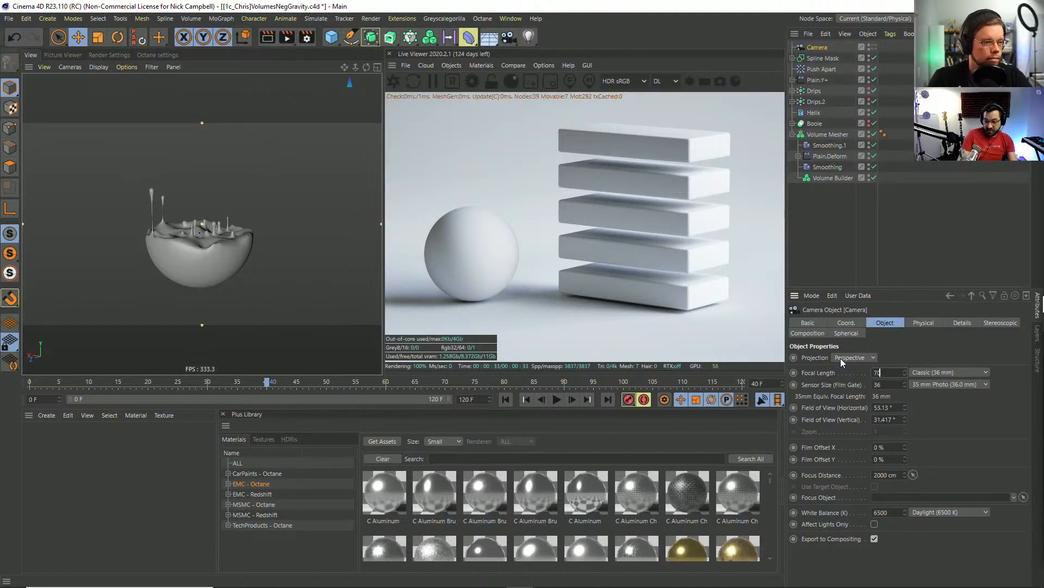
{"action": "key", "text": "Return"}
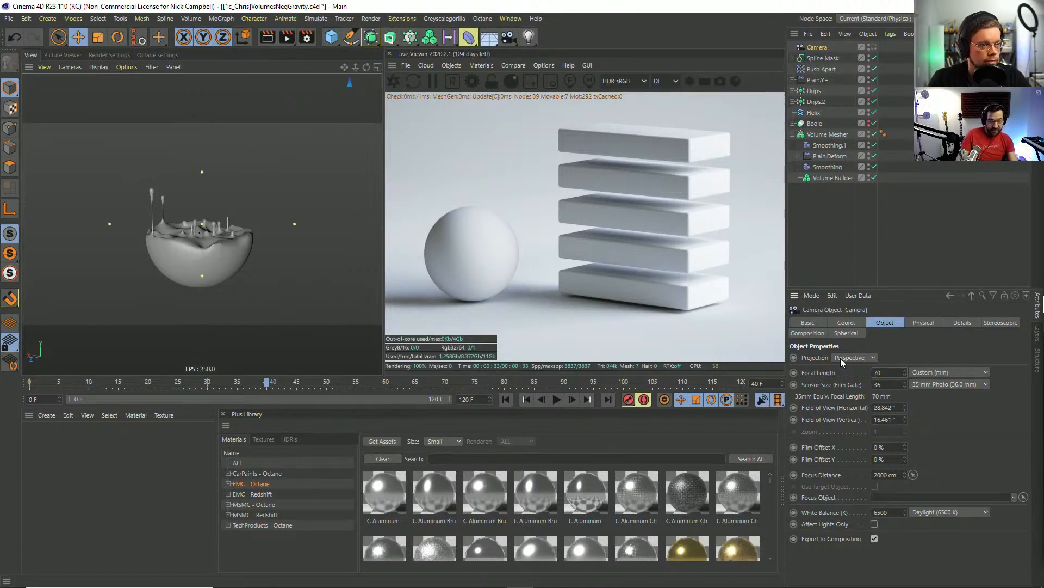
Look through the new camera and frame the half-sphere in the middle of its view.
{"action": "left_click", "coordinate": [875, 48]}
{"action": "right_click_drag", "start_coordinate": [204, 256], "coordinate": [149, 275], "text": "alt"}
{"action": "left_click_drag", "start_coordinate": [211, 256], "coordinate": [222, 206], "text": "alt"}
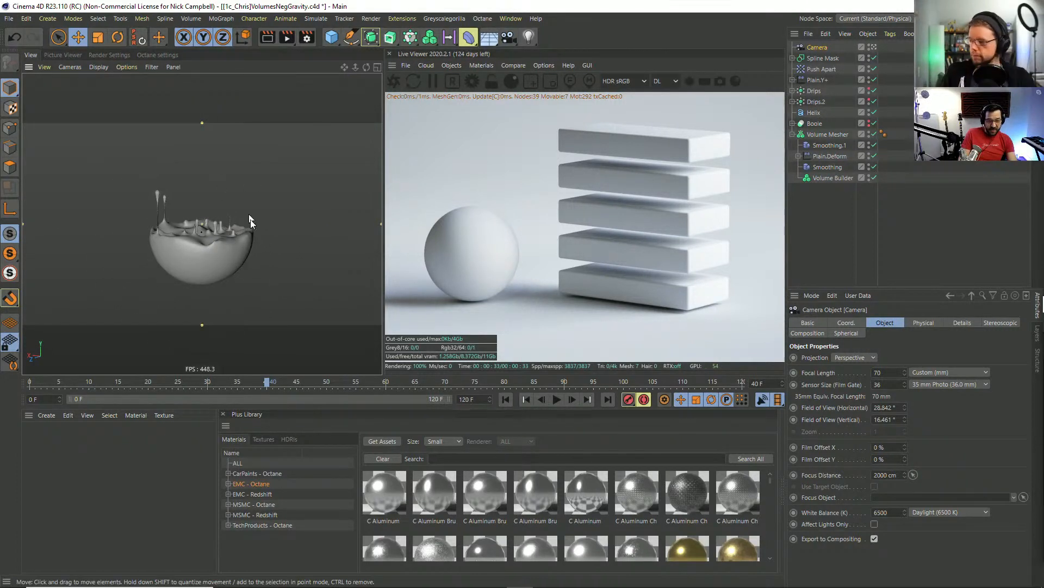
Scrub the animation from the start to frame 35 and duplicate the camera.
{"action": "left_click", "coordinate": [31, 382]}
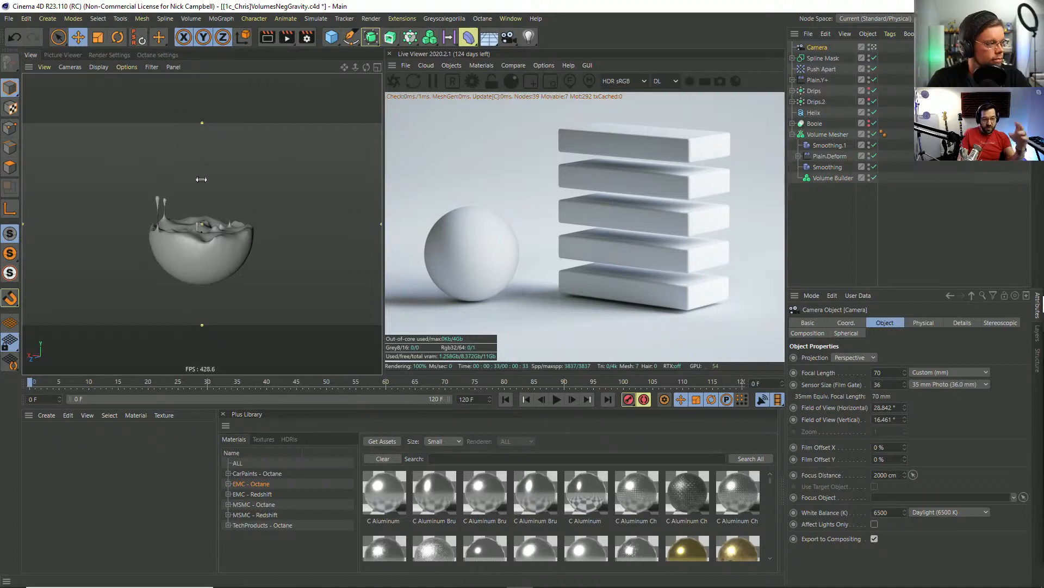
{"action": "left_click_drag", "start_coordinate": [112, 377], "coordinate": [238, 379]}
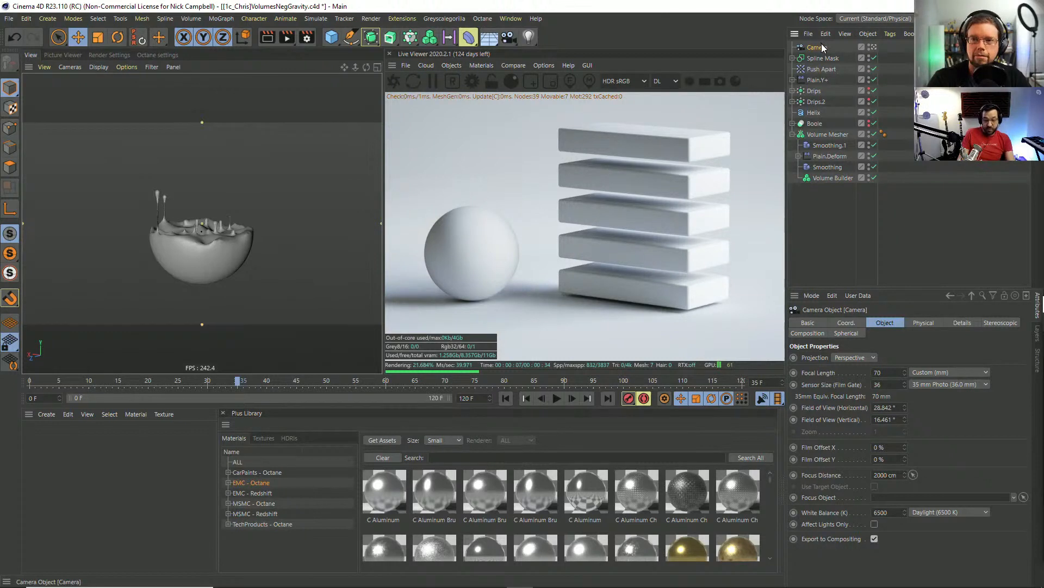
{"action": "key", "text": "ctrl+c"}
{"action": "key", "text": "ctrl+v"}
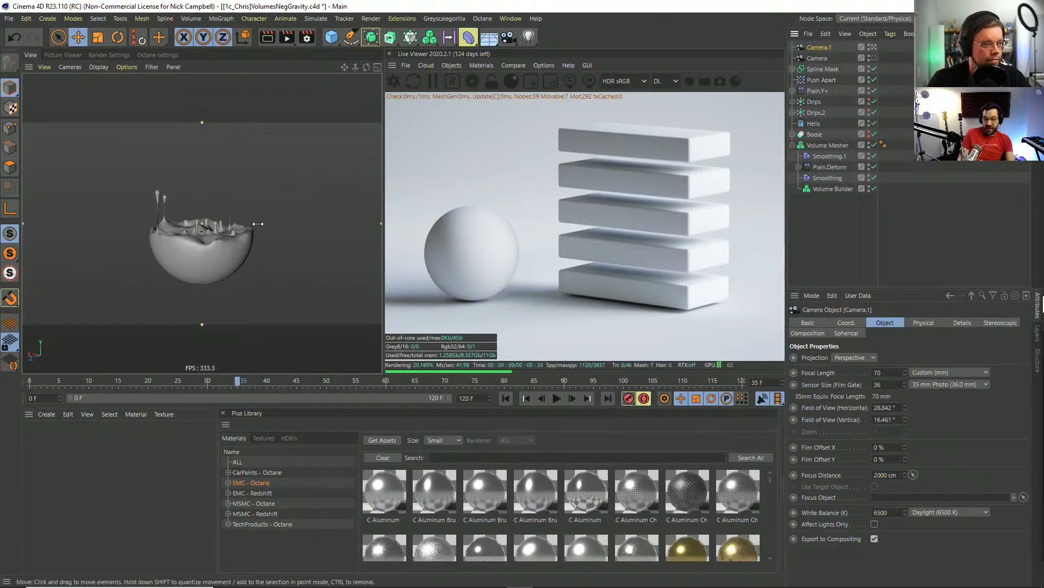
Frame a close-up of the drips through the duplicated camera, and return to the original camera's view of the whole half-sphere.
{"action": "right_click_drag", "start_coordinate": [207, 233], "coordinate": [375, 194], "text": "alt"}
{"action": "left_click_drag", "start_coordinate": [275, 218], "coordinate": [236, 249], "text": "alt"}
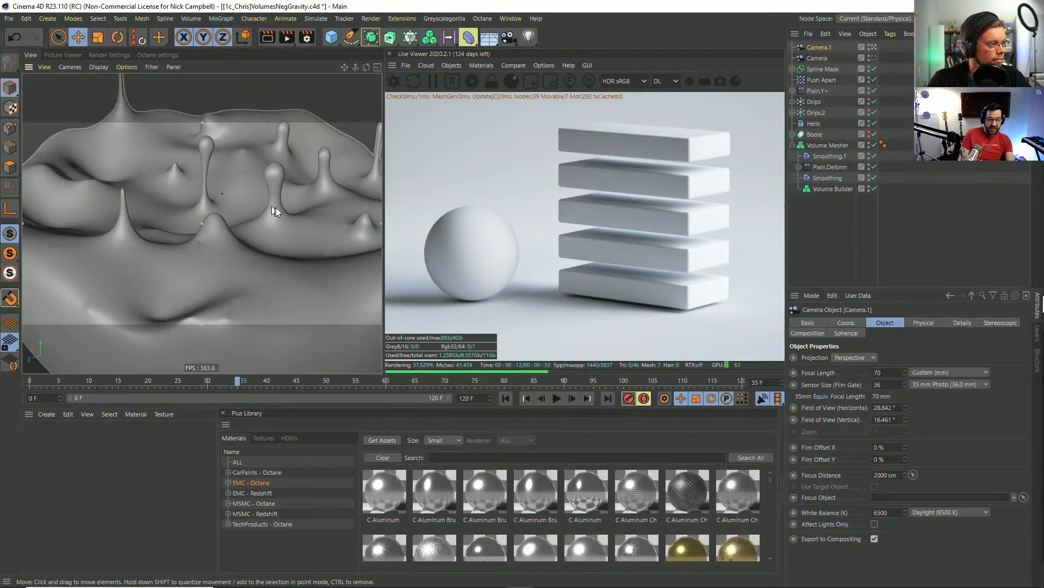
{"action": "left_click_drag", "start_coordinate": [276, 207], "coordinate": [256, 231], "text": "alt"}
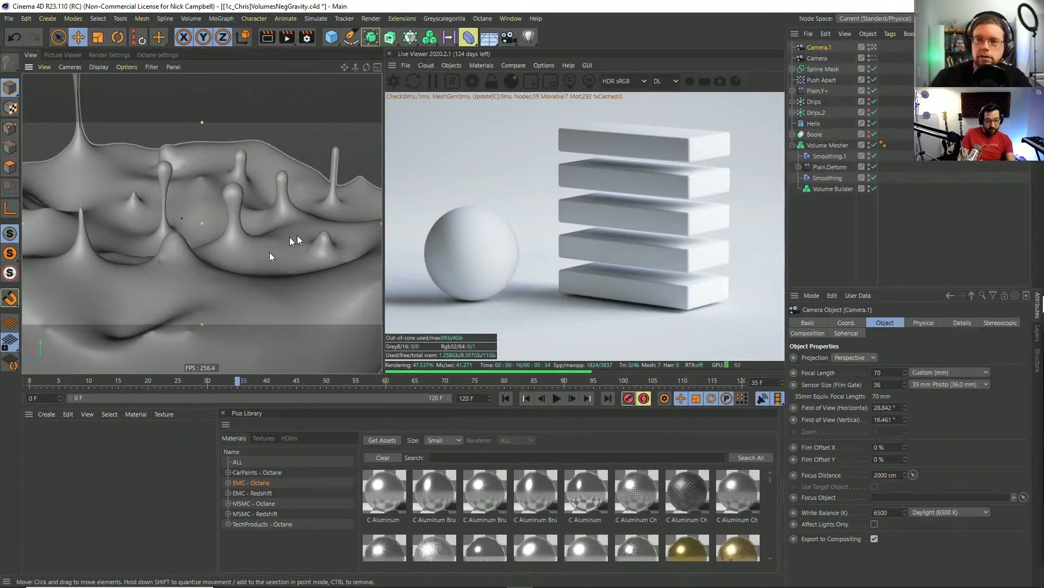
{"action": "left_click_drag", "start_coordinate": [270, 253], "coordinate": [240, 231], "text": "alt"}
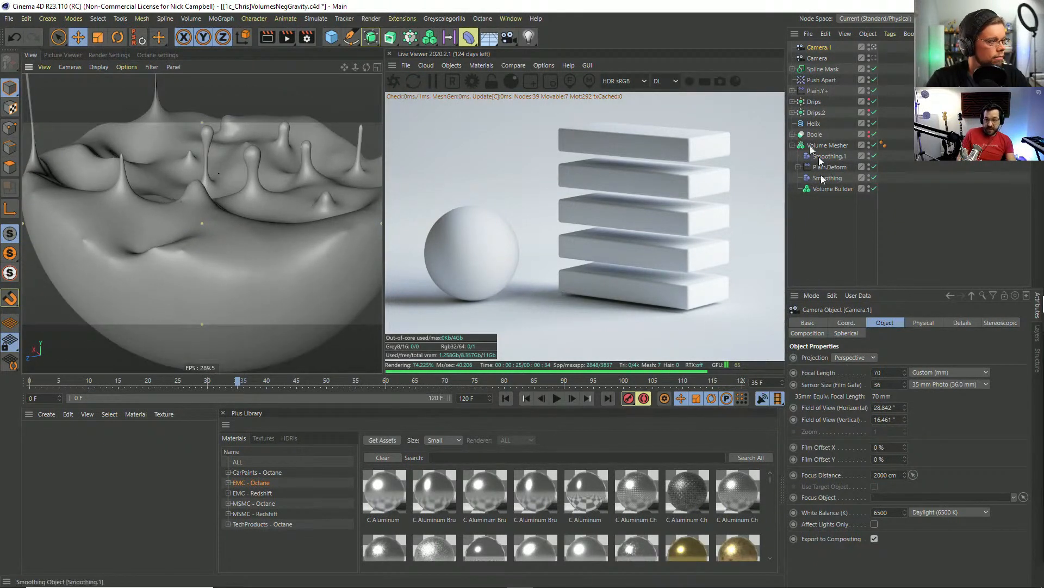
{"action": "left_click", "coordinate": [873, 58]}
{"action": "left_click", "coordinate": [873, 57]}
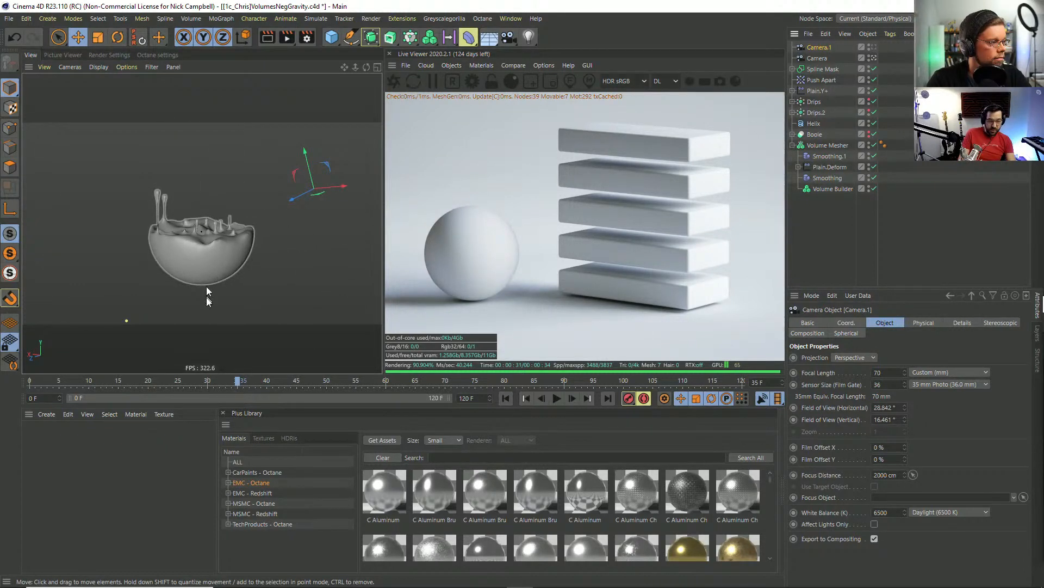
{"action": "mouse_move", "coordinate": [207, 290]}
{"action": "left_mouse_down", "text": "alt"}
{"action": "mouse_move", "coordinate": [194, 272]}
{"action": "mouse_move", "coordinate": [202, 278]}
{"action": "left_mouse_up", "text": "alt"}
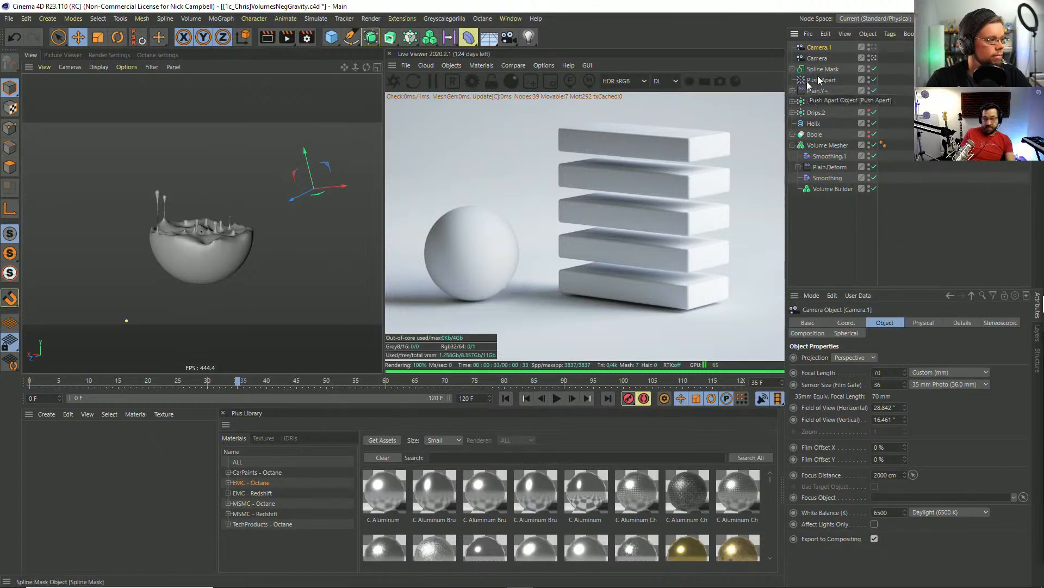
Add a null object and group all objects from Spline Mask through Volume Mesher under it, leaving both cameras outside.
{"action": "left_click_drag", "start_coordinate": [332, 42], "coordinate": [349, 52]}
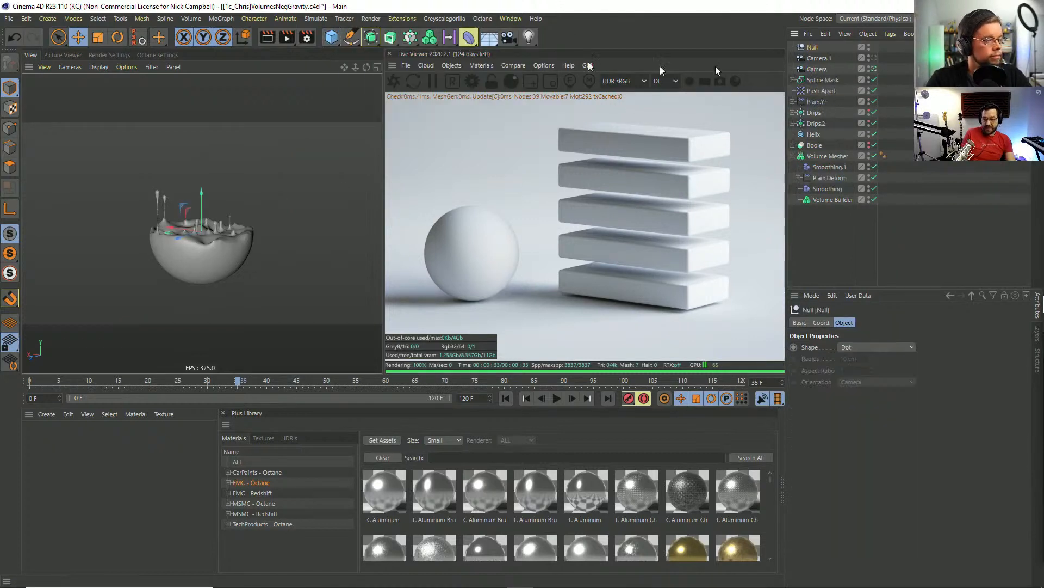
{"action": "left_click_drag", "start_coordinate": [813, 48], "coordinate": [817, 233]}
{"action": "left_click", "coordinate": [821, 66]}
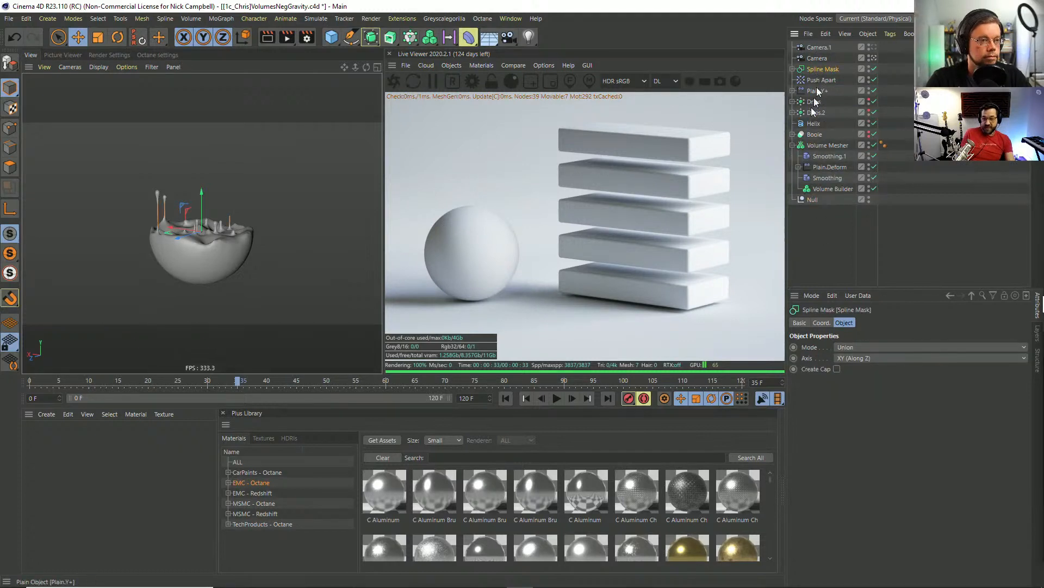
{"action": "left_click", "coordinate": [812, 144], "text": "shift"}
{"action": "left_click_drag", "start_coordinate": [814, 70], "coordinate": [815, 201]}
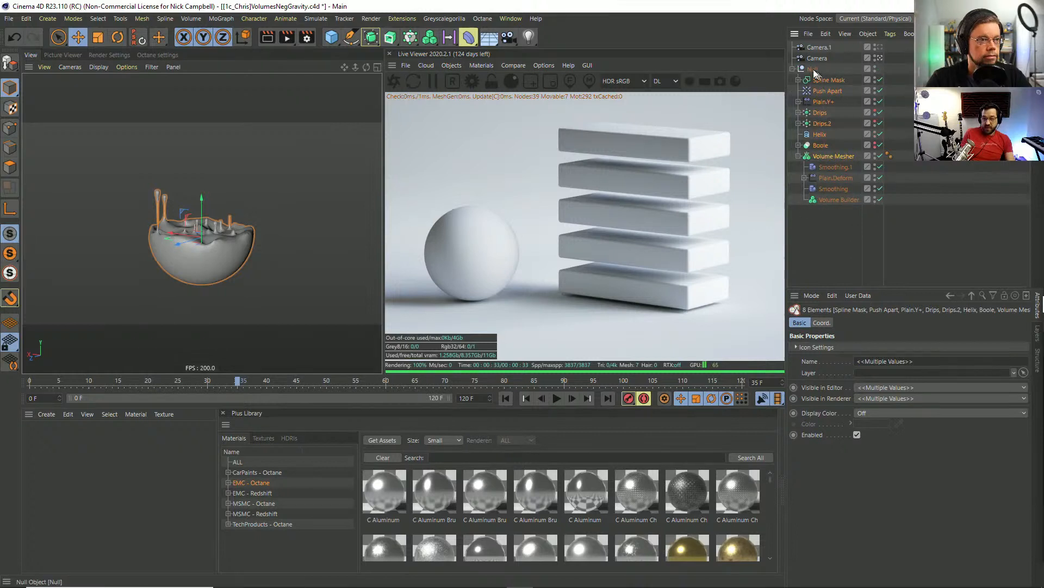
{"action": "left_click", "coordinate": [793, 70]}
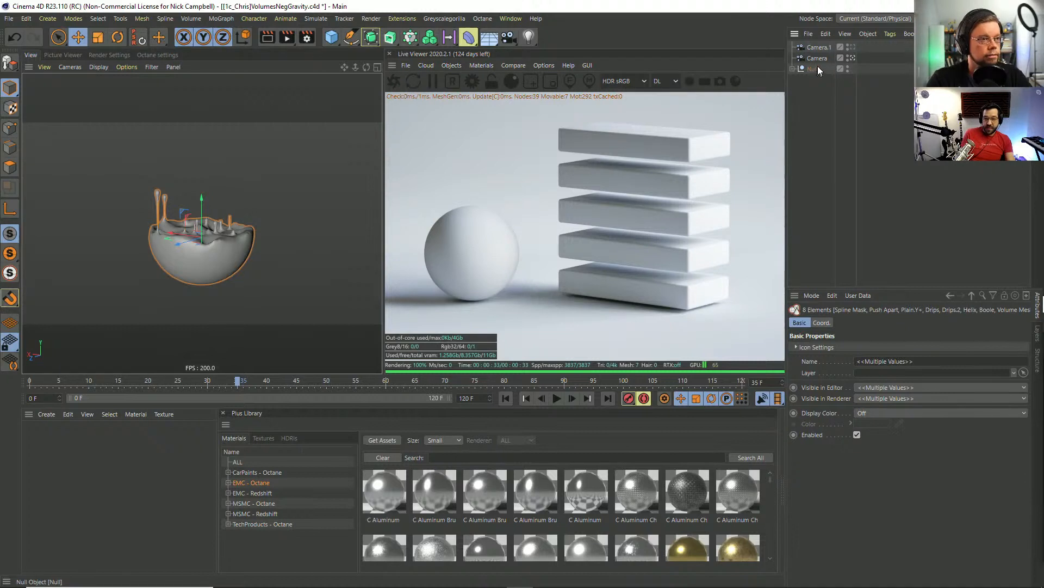
Copy the null group and switch to the open OctaneStartR23_001.c4d scene.
{"action": "left_click", "coordinate": [811, 69]}
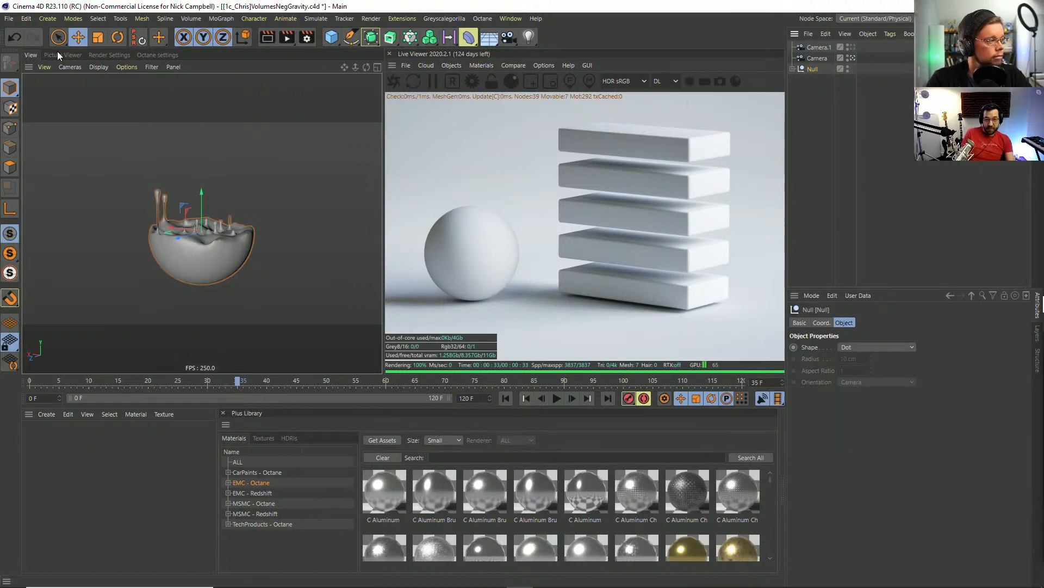
{"action": "left_click", "coordinate": [509, 18]}
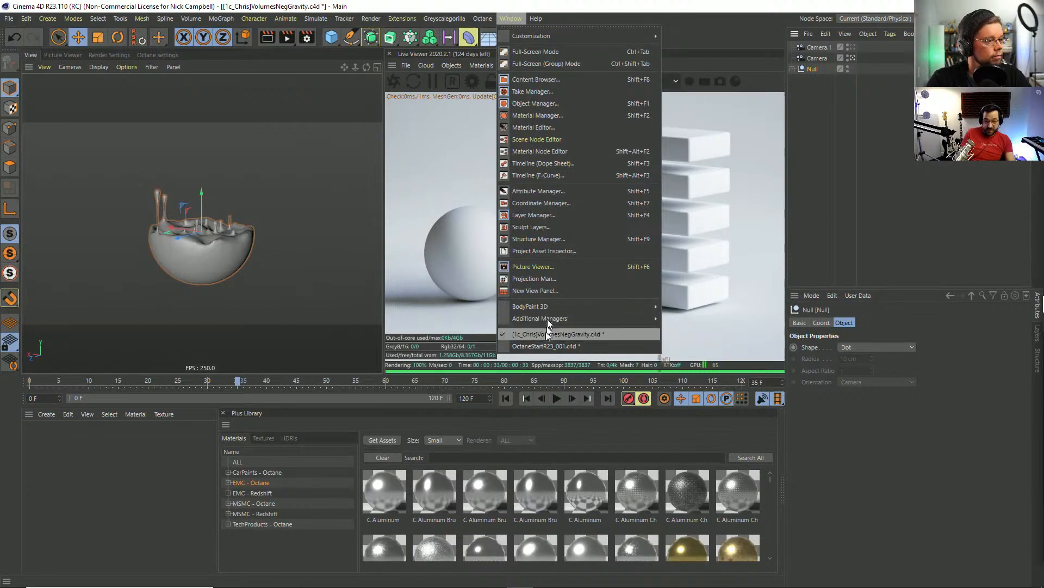
{"action": "left_click", "coordinate": [543, 345]}
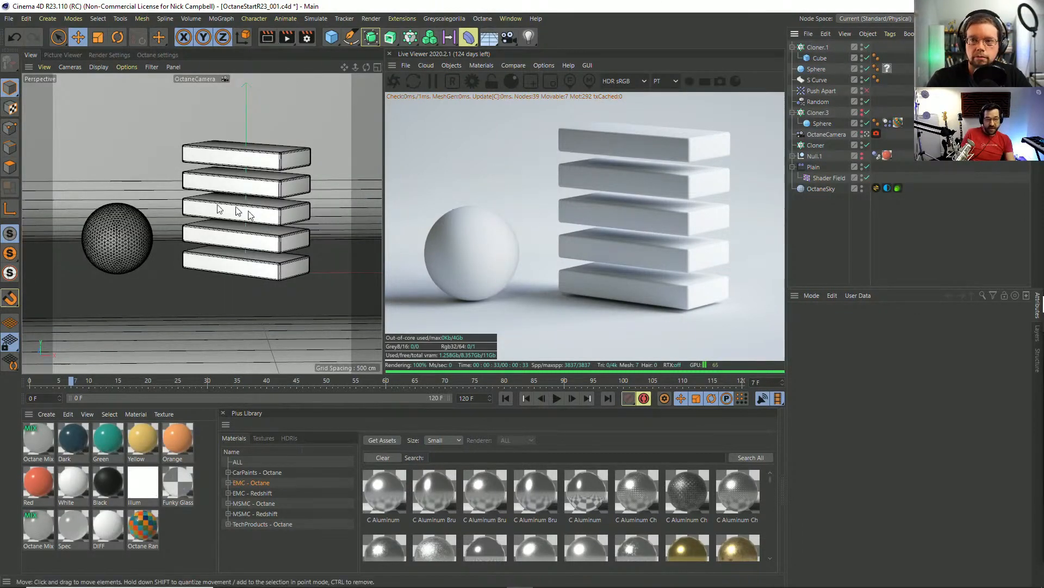
Examine the curved studio backdrop around the sphere and stacked slabs from farther back and other angles, and reframe closer on the objects.
{"action": "scroll", "coordinate": [220, 223], "scroll_direction": "down", "scroll_amount": 5}
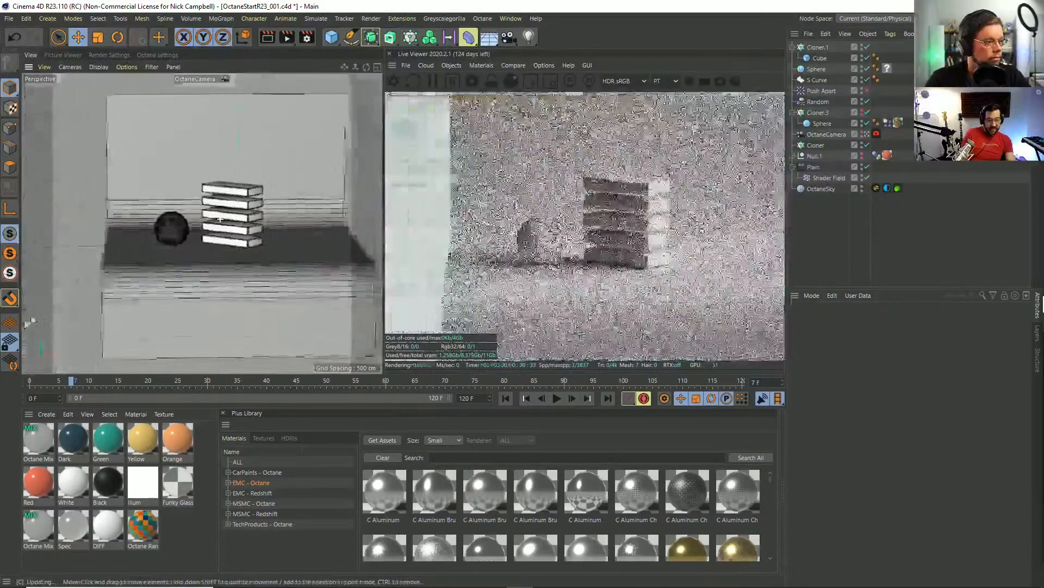
{"action": "scroll", "coordinate": [221, 219], "scroll_direction": "down", "scroll_amount": 5}
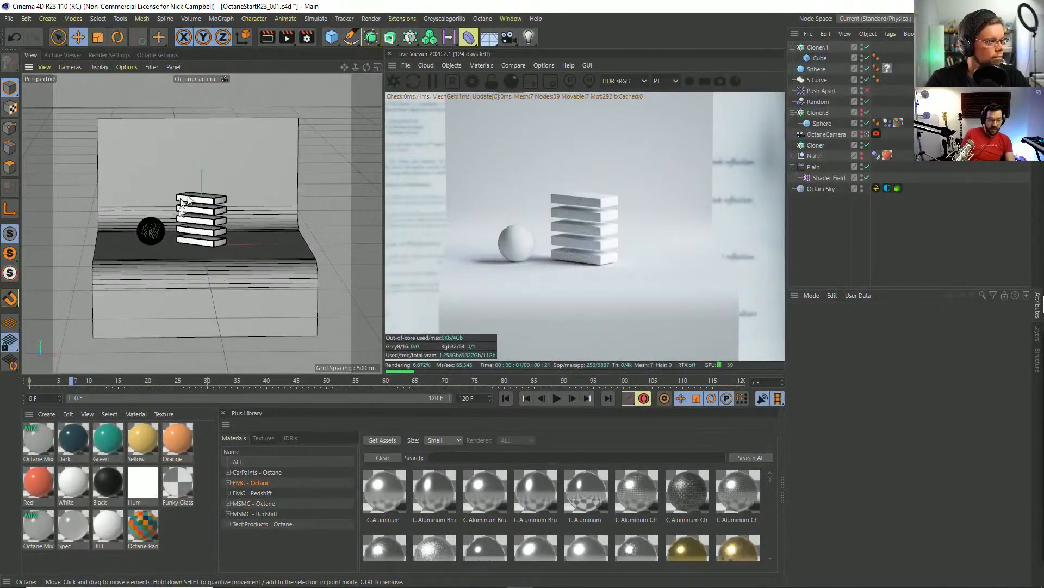
{"action": "left_click_drag", "start_coordinate": [187, 209], "coordinate": [224, 230], "text": "alt"}
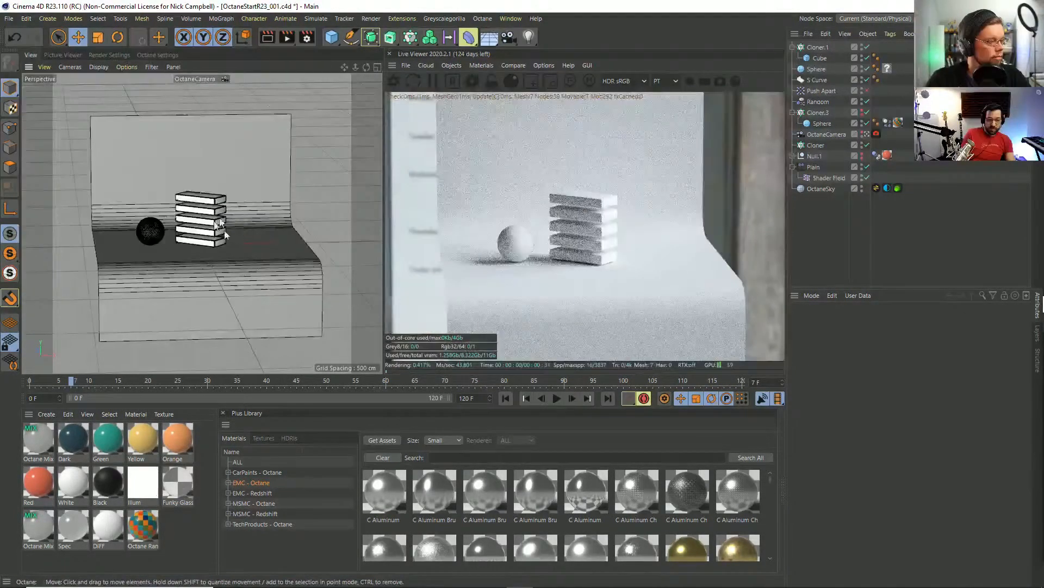
{"action": "left_click_drag", "start_coordinate": [217, 300], "coordinate": [325, 158], "text": "alt"}
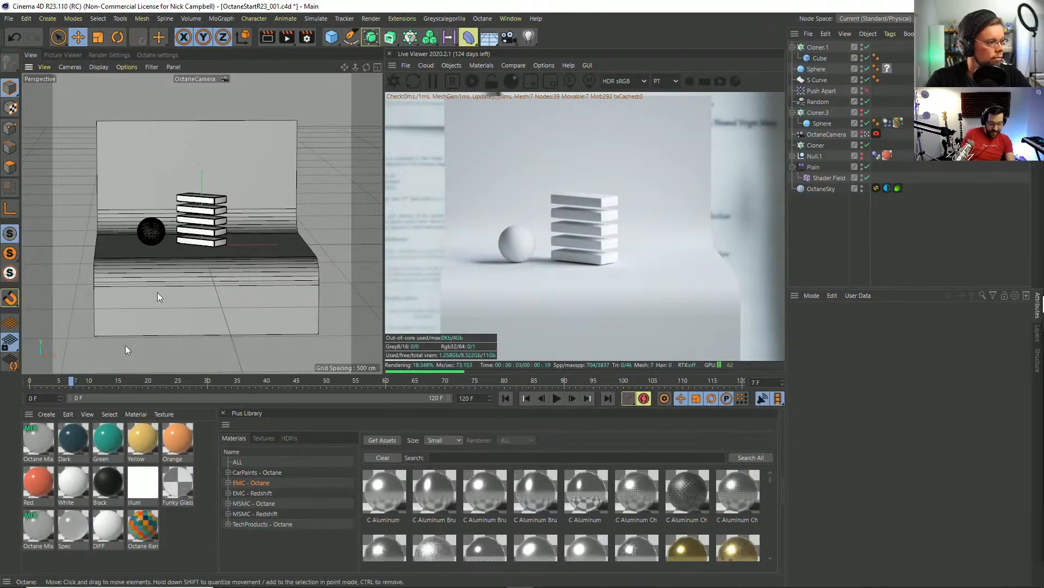
{"action": "right_click_drag", "start_coordinate": [207, 227], "coordinate": [357, 155], "text": "alt"}
{"action": "middle_click_drag", "start_coordinate": [257, 224], "coordinate": [296, 224], "text": "alt"}
{"action": "right_click_drag", "start_coordinate": [296, 227], "coordinate": [274, 235], "text": "alt"}
{"action": "scroll", "coordinate": [274, 233], "scroll_direction": "down", "scroll_amount": 1}
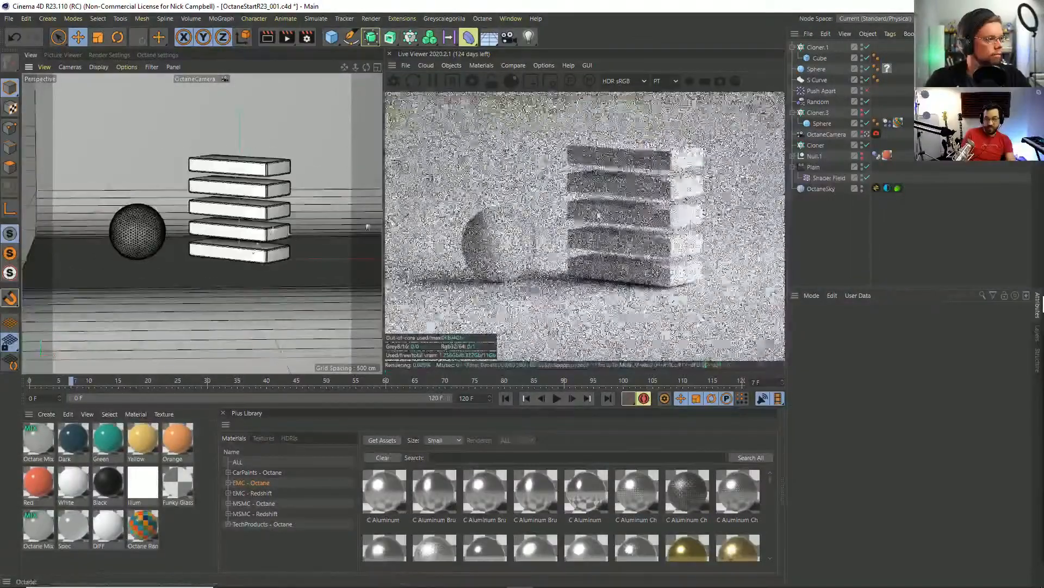
Paste the null group into the Octane scene and raise the half-sphere above the floor.
{"action": "left_click", "coordinate": [827, 248]}
{"action": "key", "text": "ctrl+v"}
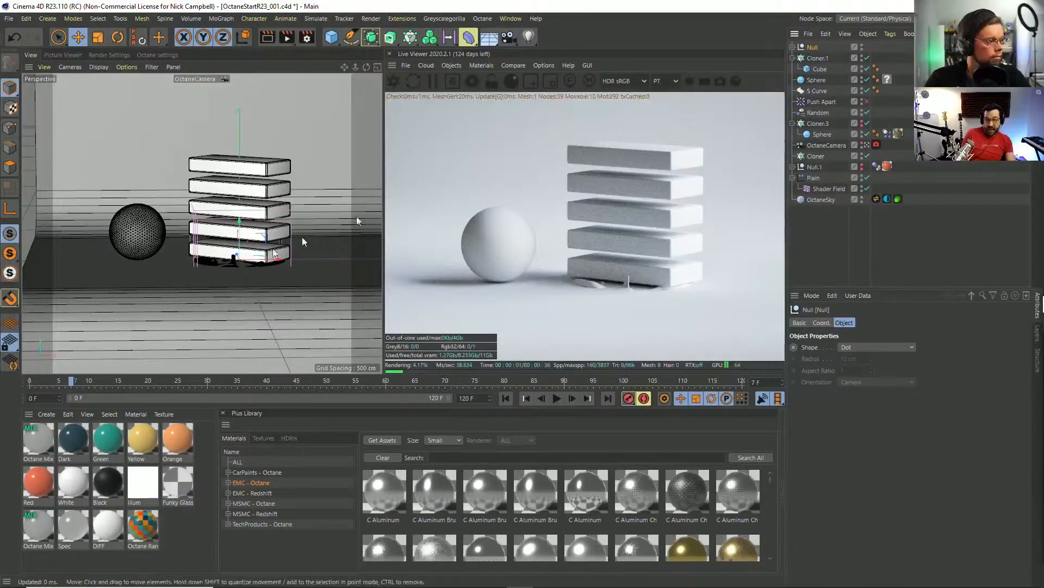
{"action": "left_click_drag", "start_coordinate": [241, 223], "coordinate": [245, 203]}
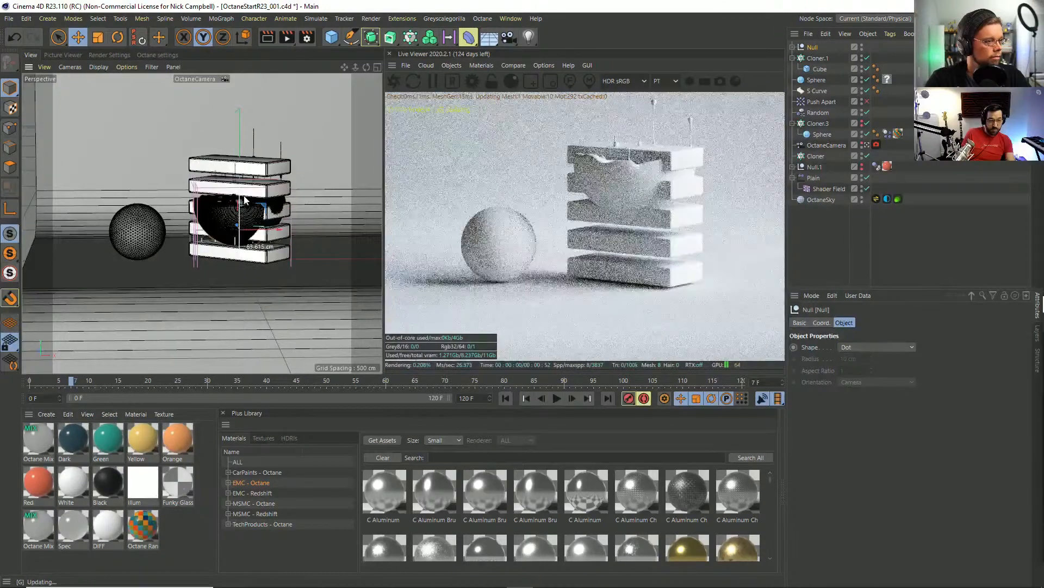
Delete the Cloner.1 slab stack and the standalone Sphere beside it.
{"action": "left_click", "coordinate": [816, 59]}
{"action": "key", "text": "Delete"}
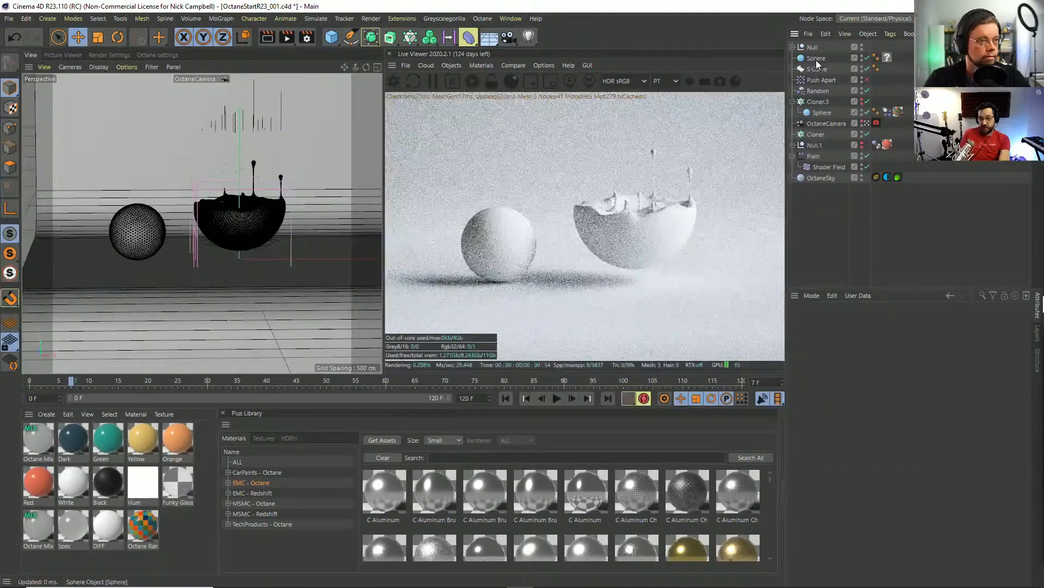
{"action": "left_click", "coordinate": [815, 59]}
{"action": "key", "text": "Delete"}
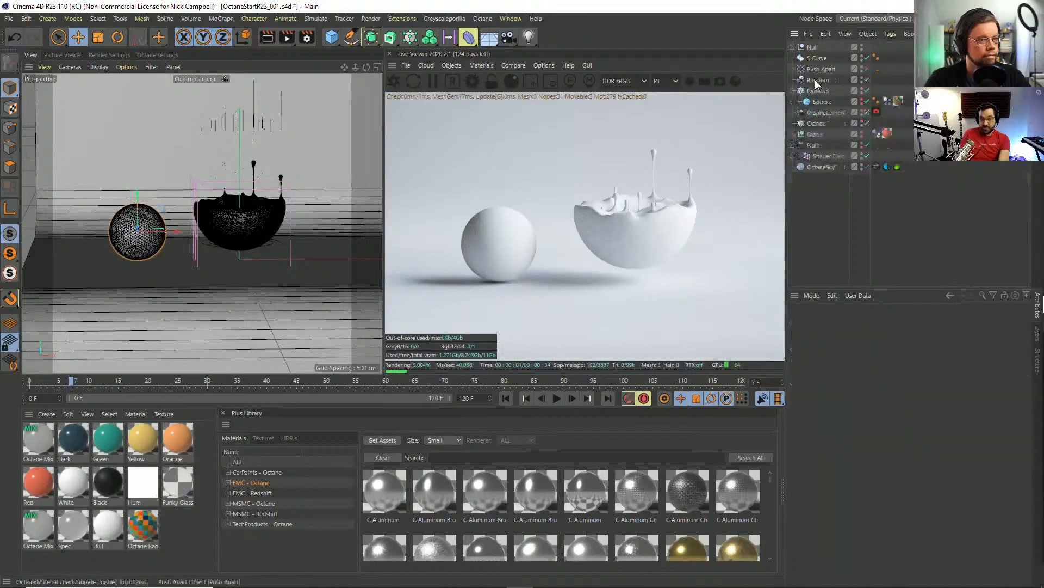
Raise the null group a little higher above the floor and frame the floating half-sphere closer in the Octane camera view.
{"action": "left_click", "coordinate": [811, 48]}
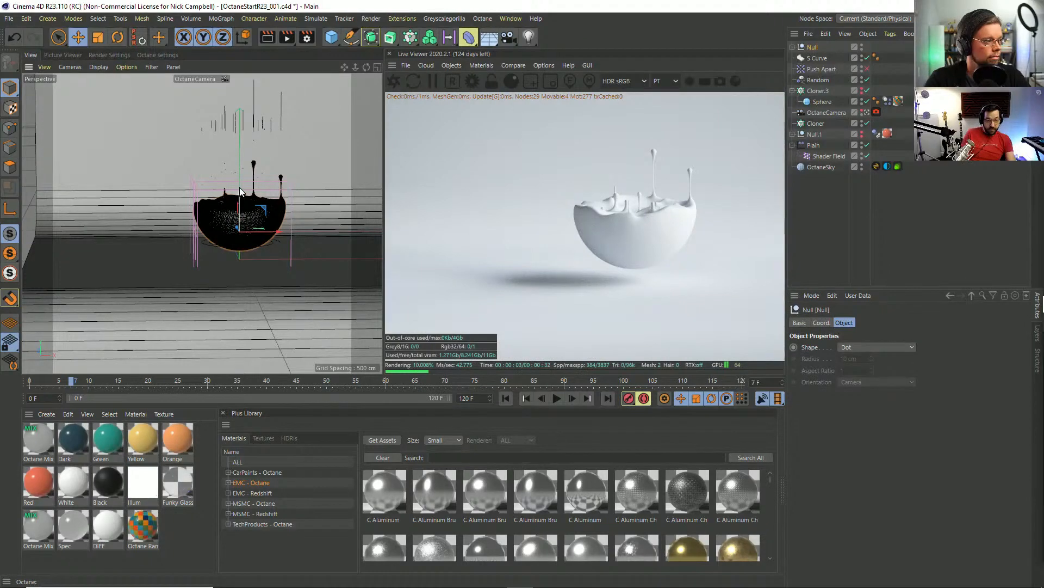
{"action": "left_click_drag", "start_coordinate": [240, 192], "coordinate": [240, 185]}
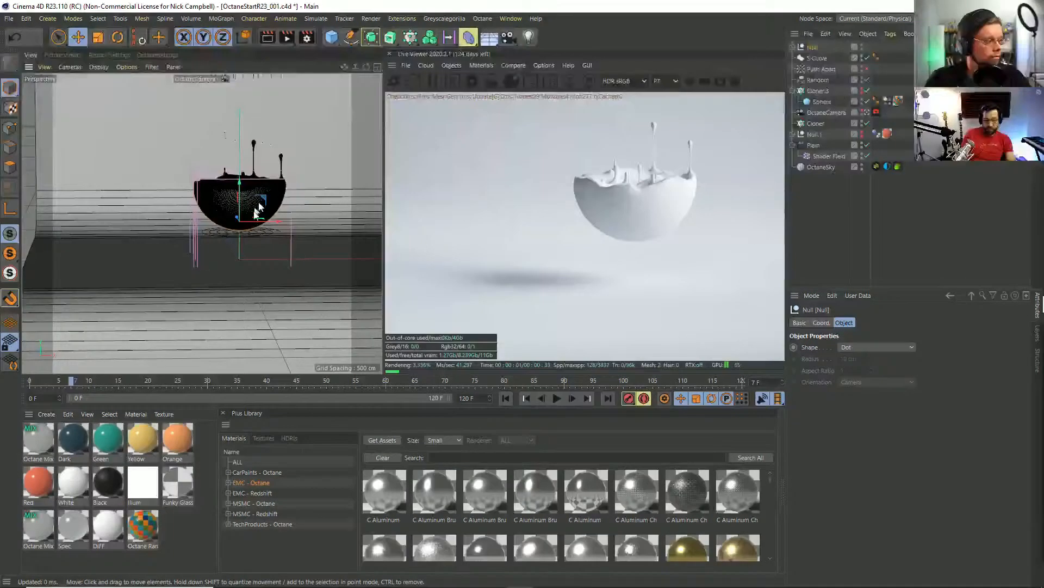
{"action": "mouse_move", "coordinate": [251, 210]}
{"action": "right_mouse_down", "text": "alt"}
{"action": "mouse_move", "coordinate": [291, 200]}
{"action": "mouse_move", "coordinate": [245, 210]}
{"action": "mouse_move", "coordinate": [279, 203]}
{"action": "mouse_move", "coordinate": [236, 244]}
{"action": "mouse_move", "coordinate": [247, 230]}
{"action": "right_mouse_up", "text": "alt"}
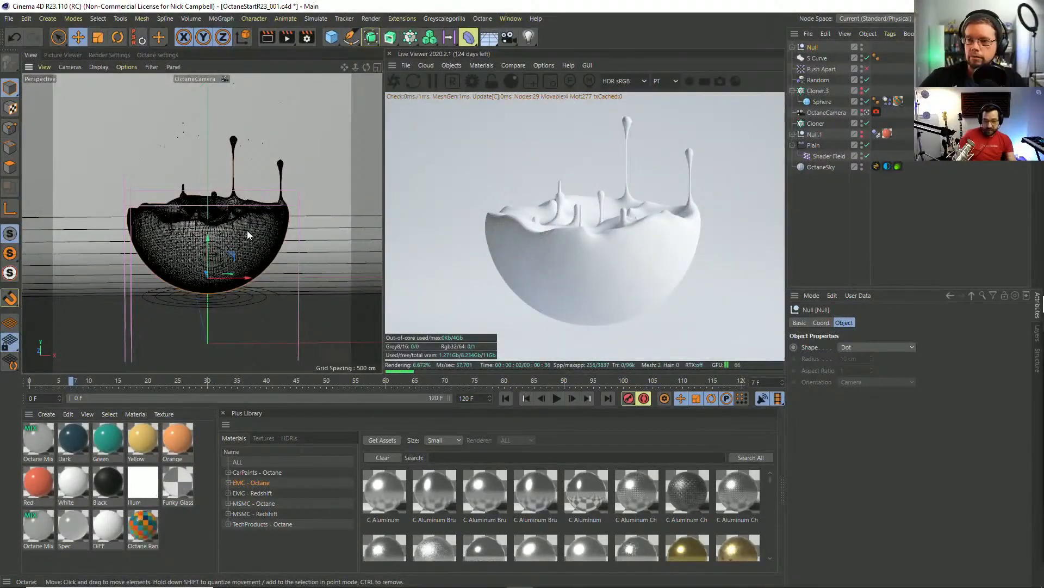
{"action": "mouse_move", "coordinate": [219, 234]}
{"action": "left_mouse_down", "text": "alt"}
{"action": "mouse_move", "coordinate": [225, 274]}
{"action": "mouse_move", "coordinate": [229, 248]}
{"action": "left_mouse_up", "text": "alt"}
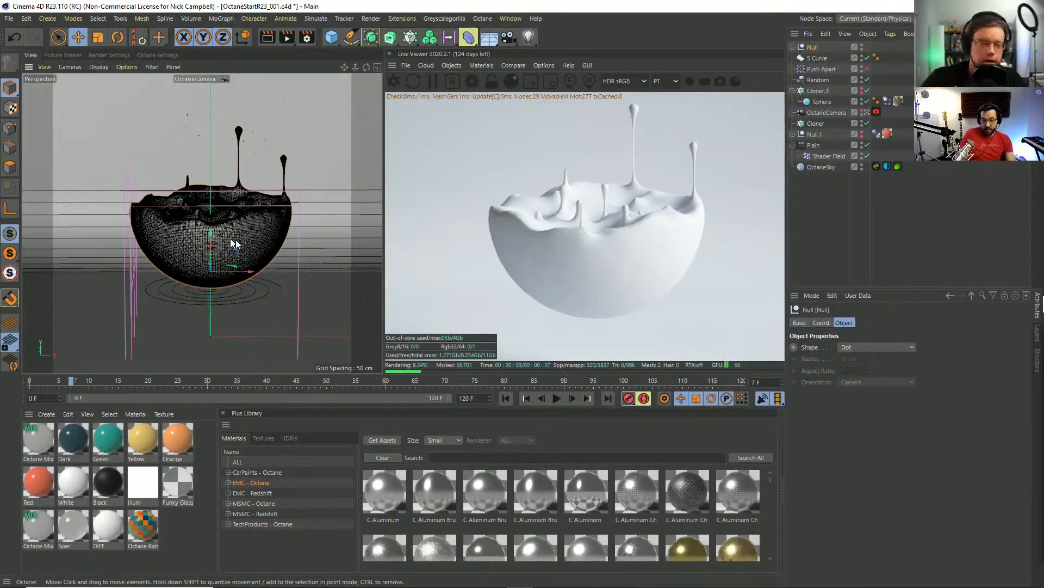
{"action": "mouse_move", "coordinate": [234, 244]}
{"action": "left_mouse_down", "text": "alt"}
{"action": "mouse_move", "coordinate": [229, 258]}
{"action": "mouse_move", "coordinate": [234, 244]}
{"action": "left_mouse_up", "text": "alt"}
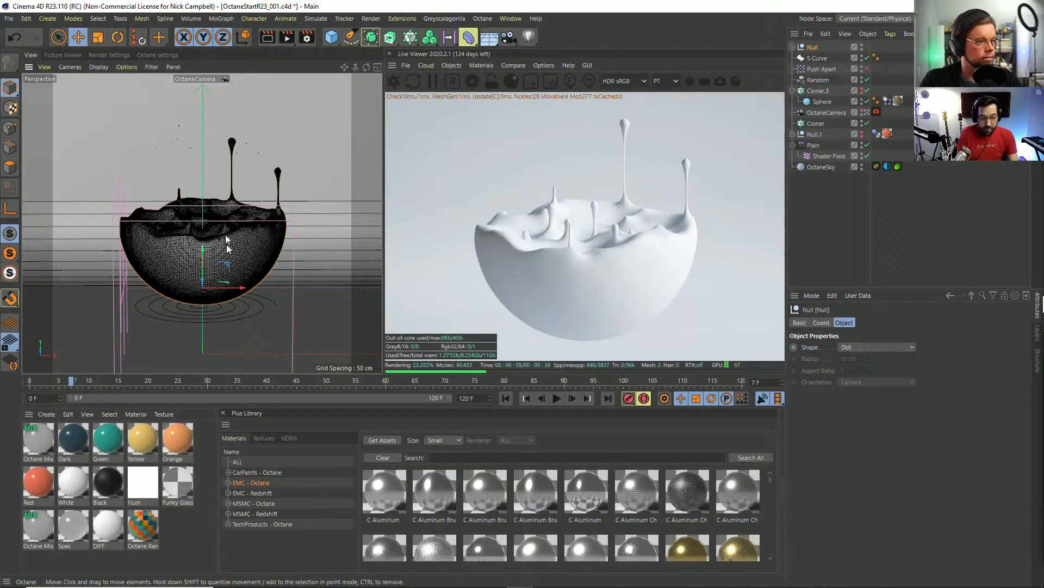
{"action": "left_click_drag", "start_coordinate": [234, 243], "coordinate": [218, 242], "text": "alt"}
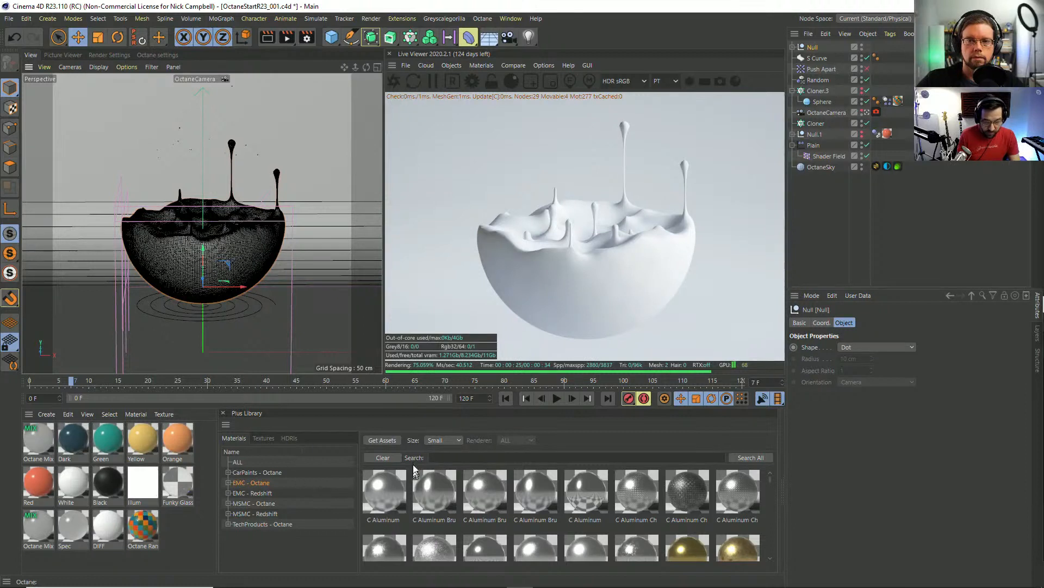
Search the EMC - Octane material library for "cho" and apply the D Chocolate material to the half-sphere.
{"action": "left_click", "coordinate": [456, 456]}
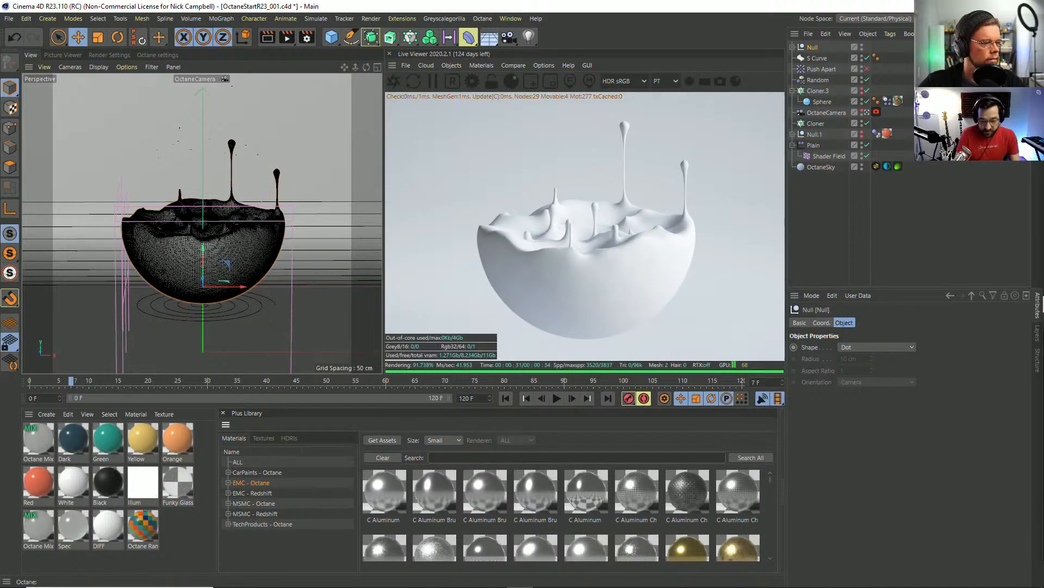
{"action": "type", "text": "ch"}
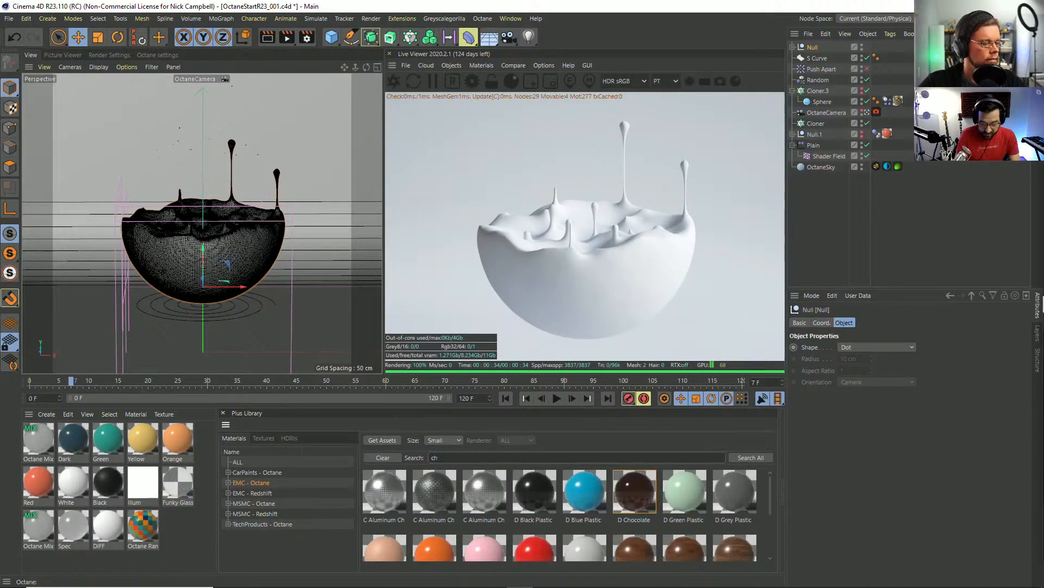
{"action": "type", "text": "o"}
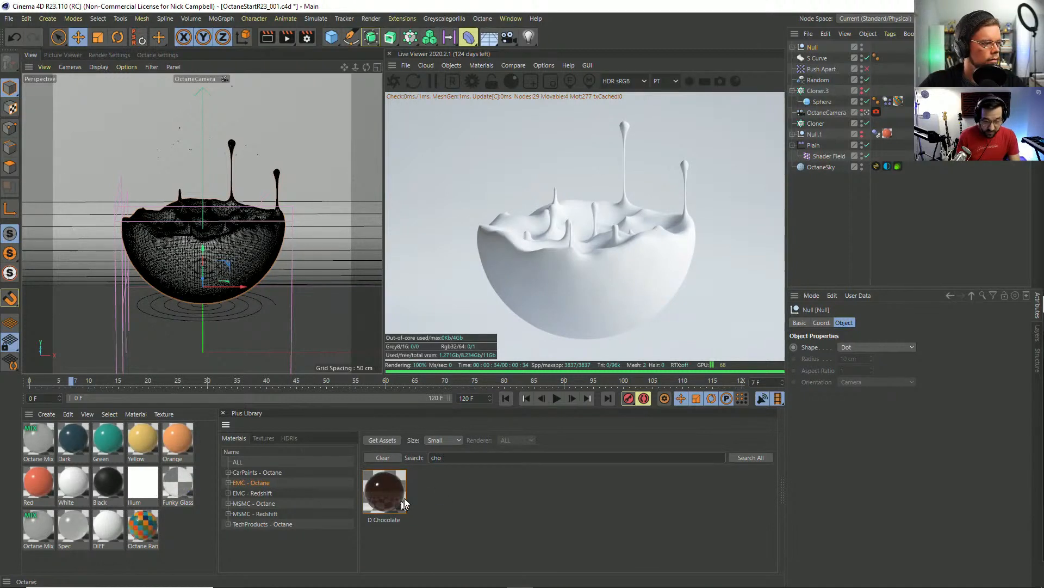
{"action": "left_click_drag", "start_coordinate": [387, 495], "coordinate": [236, 486]}
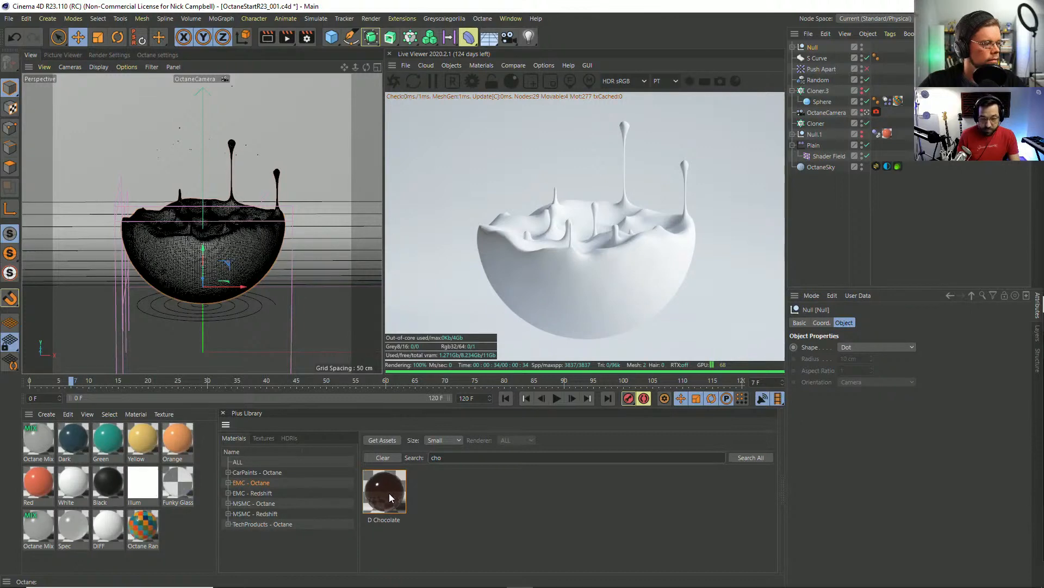
{"action": "left_click_drag", "start_coordinate": [389, 492], "coordinate": [257, 292]}
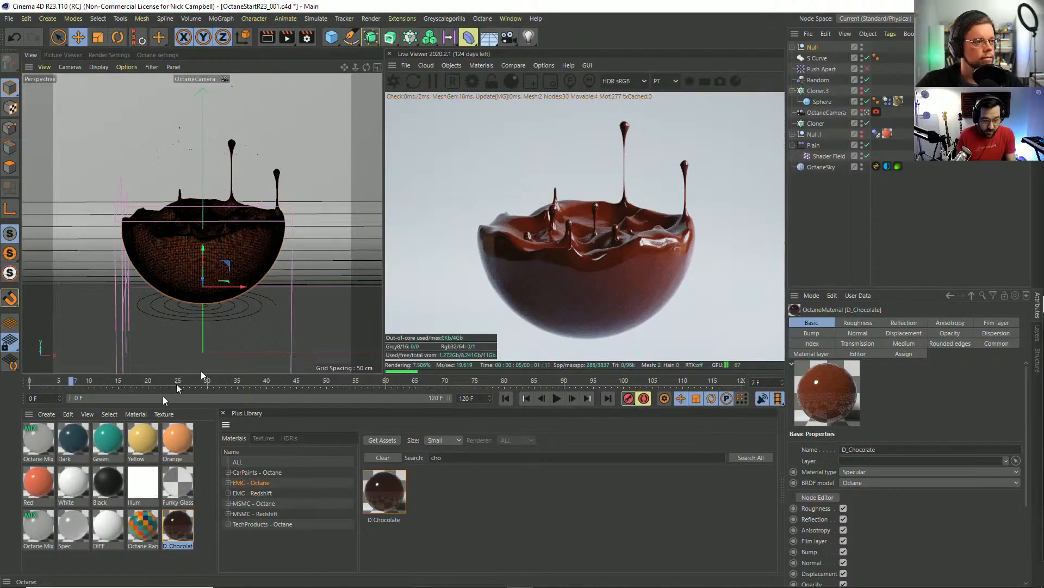
Open the D_Chocolate material's node graph, spread its nodes apart and show the Scattering node's settings beside the live render.
{"action": "double_click", "coordinate": [177, 529]}
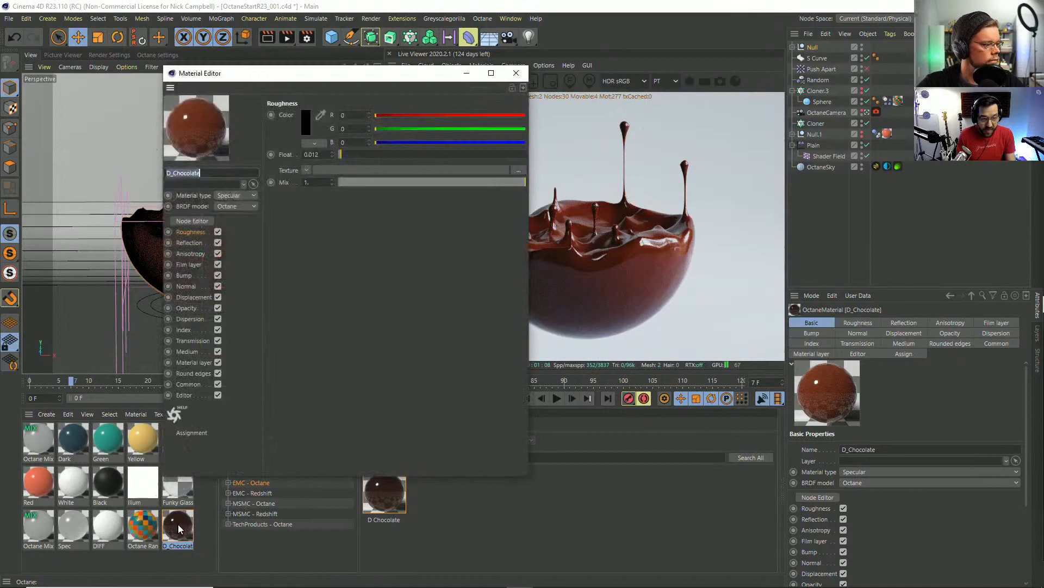
{"action": "left_click", "coordinate": [200, 220]}
{"action": "left_click_drag", "start_coordinate": [517, 38], "coordinate": [462, 44]}
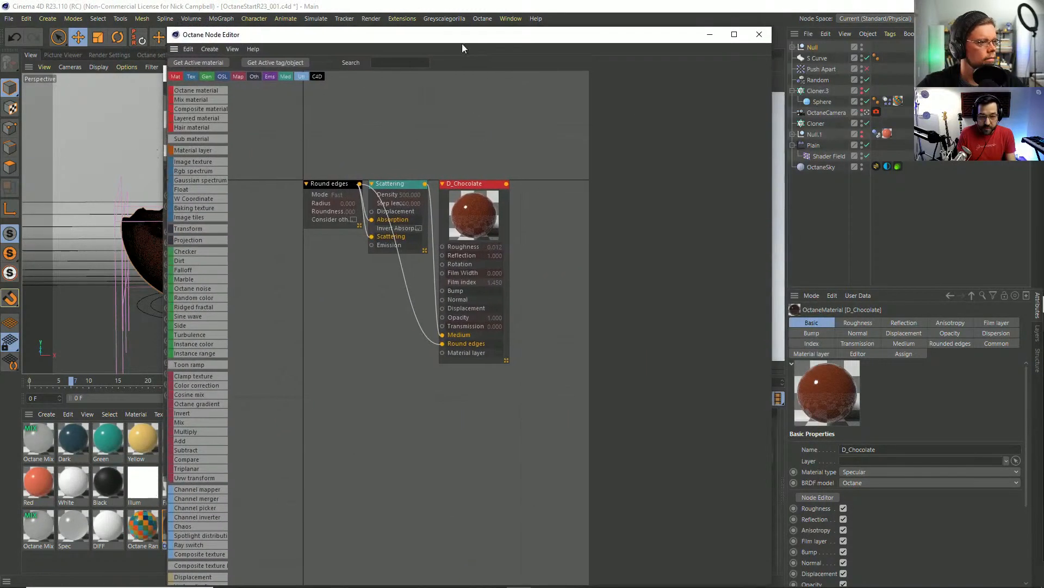
{"action": "left_click_drag", "start_coordinate": [393, 185], "coordinate": [386, 236]}
{"action": "left_click_drag", "start_coordinate": [333, 183], "coordinate": [293, 341]}
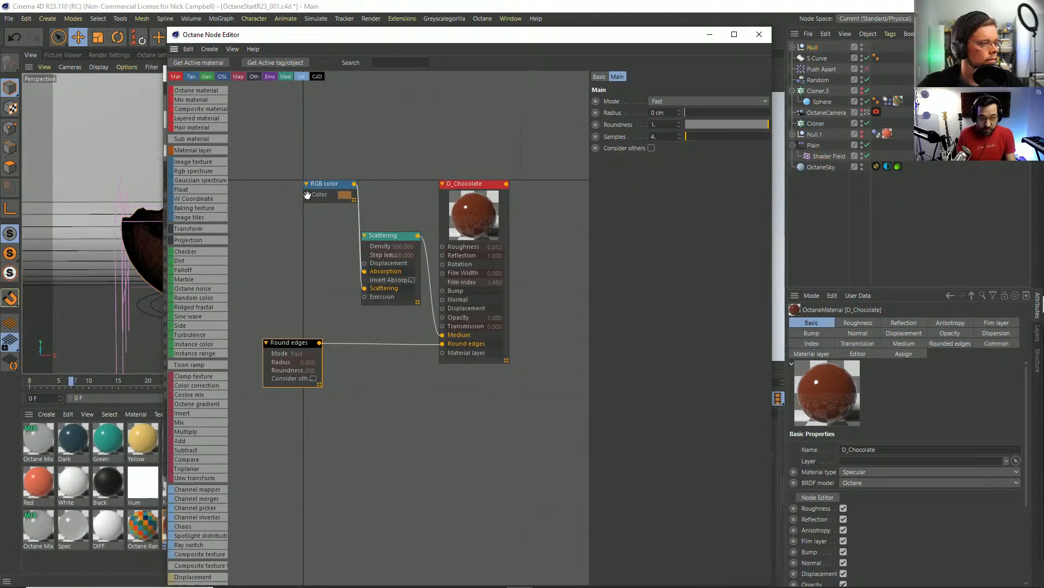
{"action": "left_click_drag", "start_coordinate": [398, 41], "coordinate": [422, 102]}
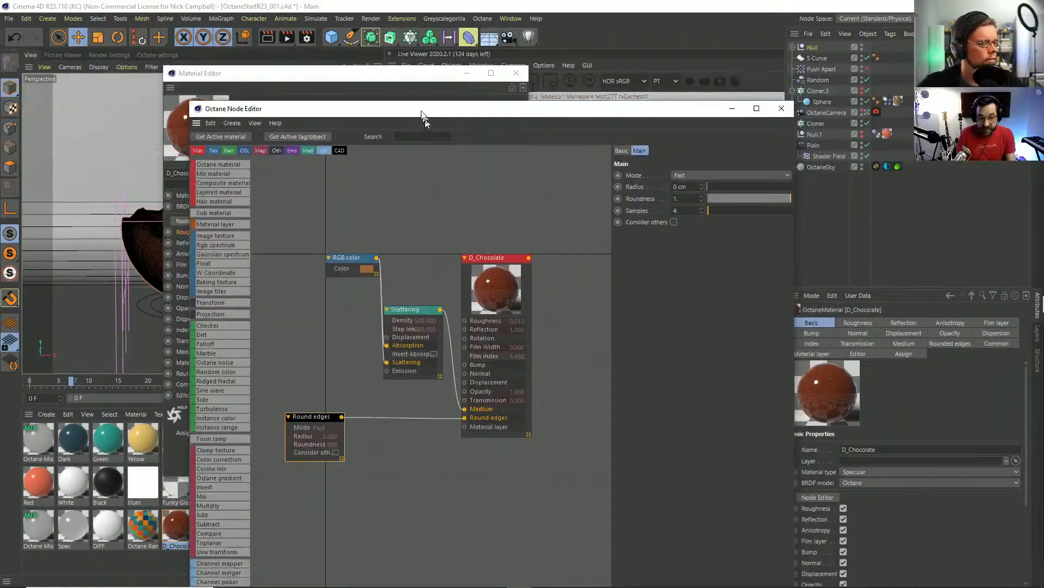
{"action": "left_click", "coordinate": [414, 308]}
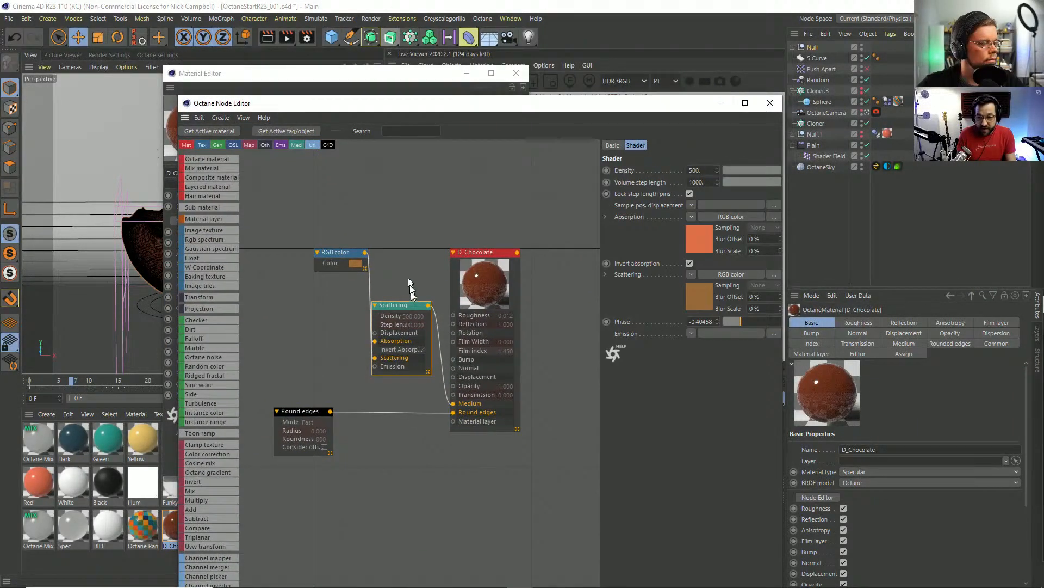
{"action": "left_click_drag", "start_coordinate": [672, 103], "coordinate": [452, 310]}
{"action": "left_click", "coordinate": [516, 73]}
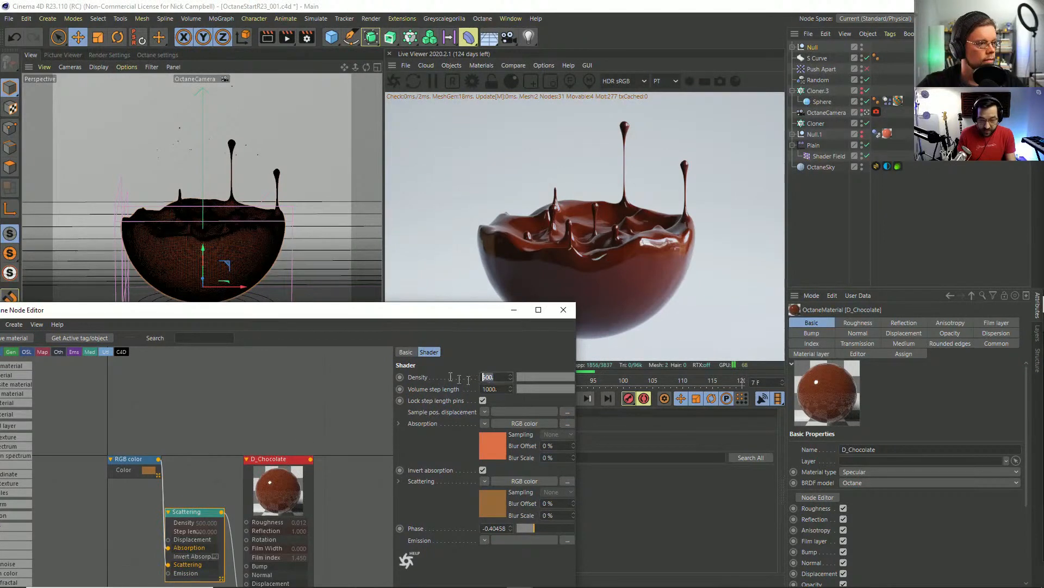
Try densities of 100 and 5 on the chocolate material's Scattering node.
{"action": "type", "text": "100"}
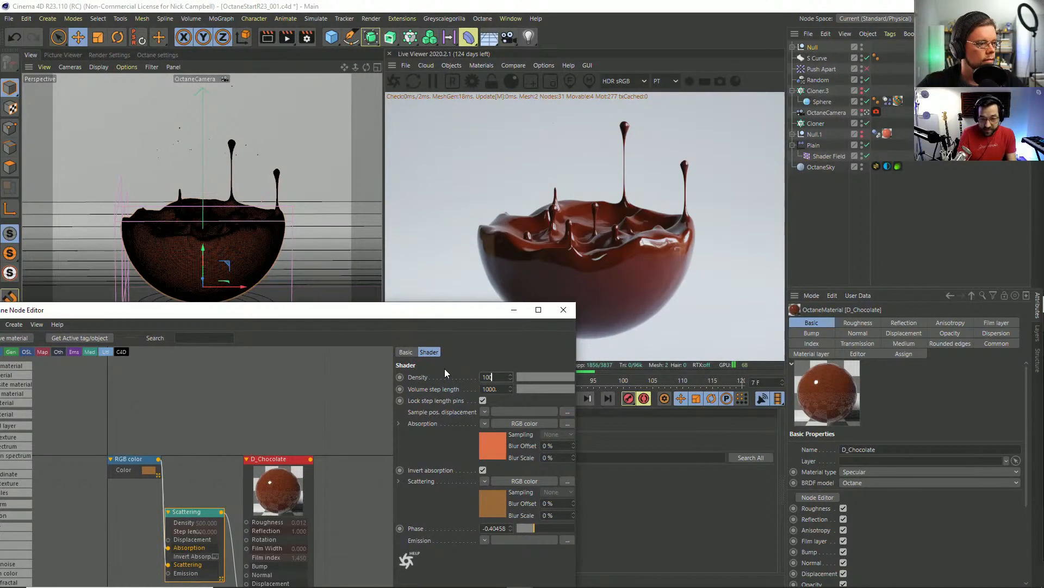
{"action": "key", "text": "Return"}
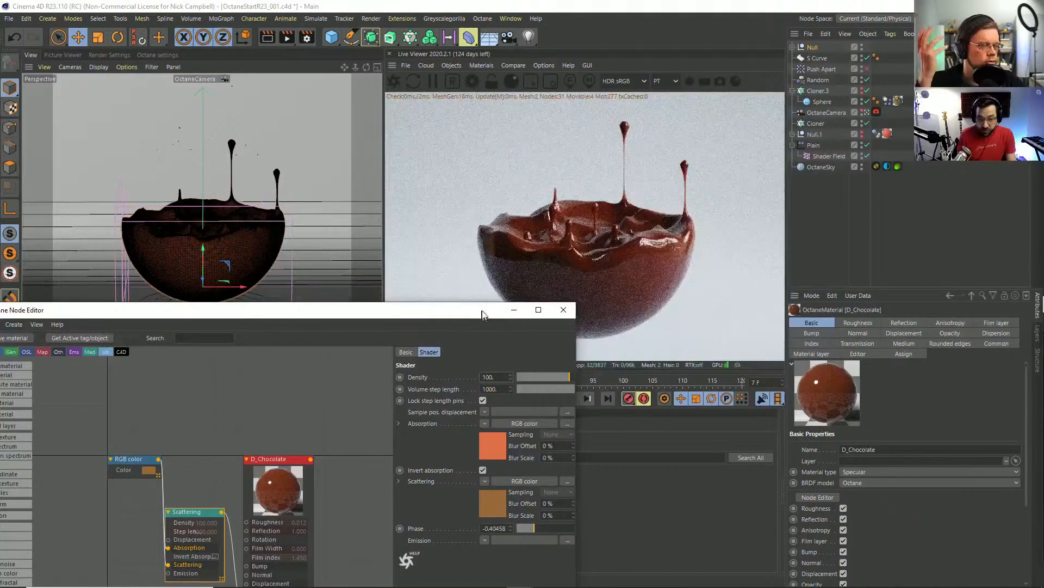
{"action": "left_click_drag", "start_coordinate": [485, 314], "coordinate": [445, 333]}
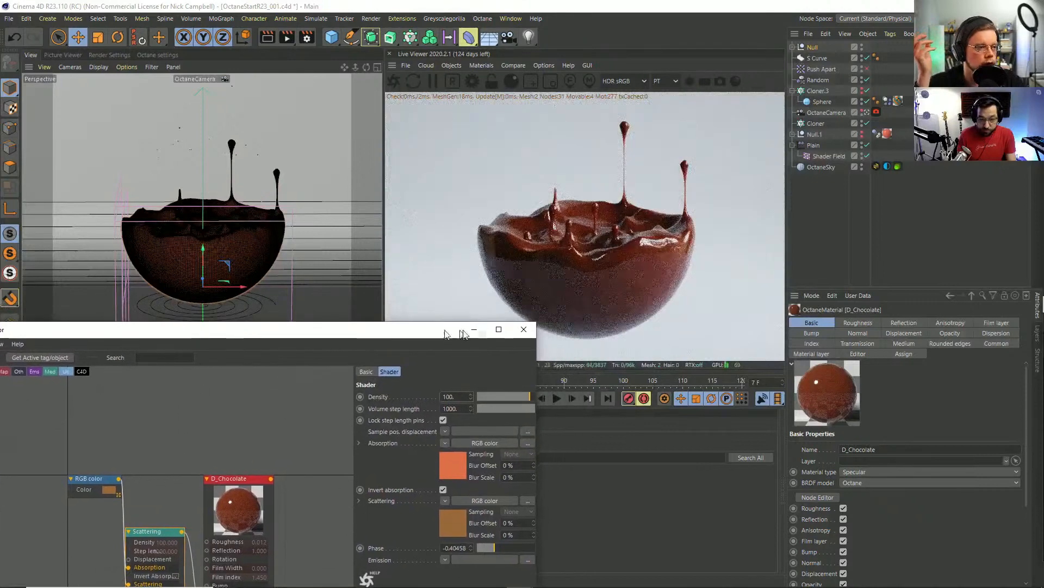
{"action": "left_click", "coordinate": [462, 397]}
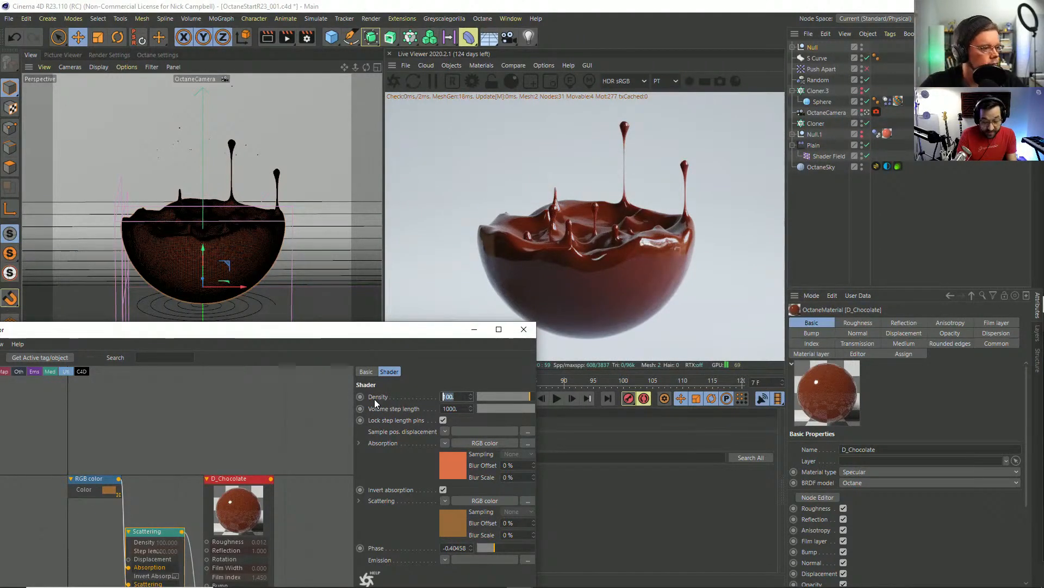
{"action": "type", "text": "5"}
{"action": "key", "text": "Return"}
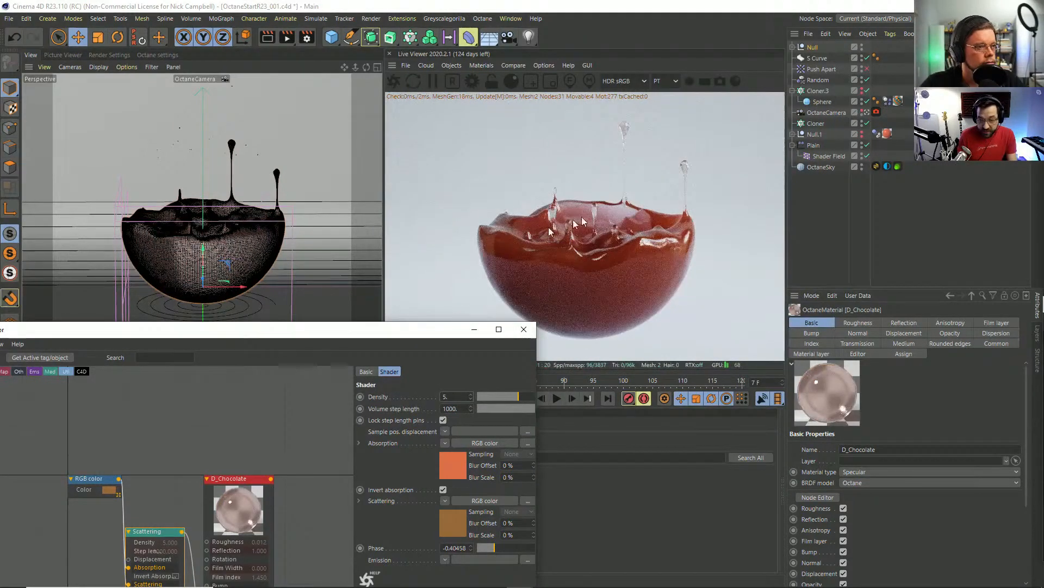
Try Scattering densities of 3 and 10 while viewing the half-sphere from slightly higher.
{"action": "left_click_drag", "start_coordinate": [223, 254], "coordinate": [219, 258], "text": "alt"}
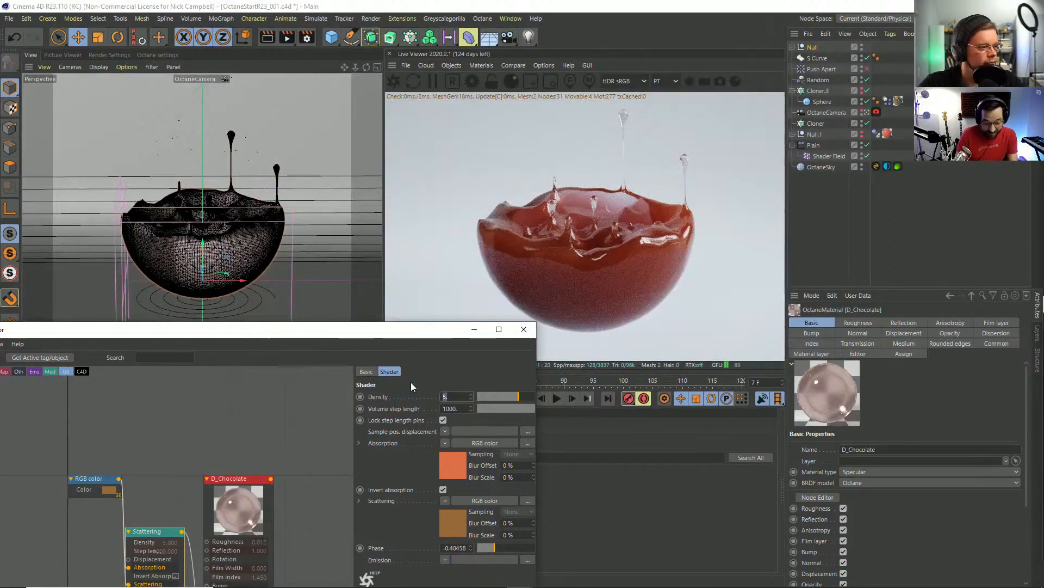
{"action": "type", "text": "3"}
{"action": "key", "text": "Return"}
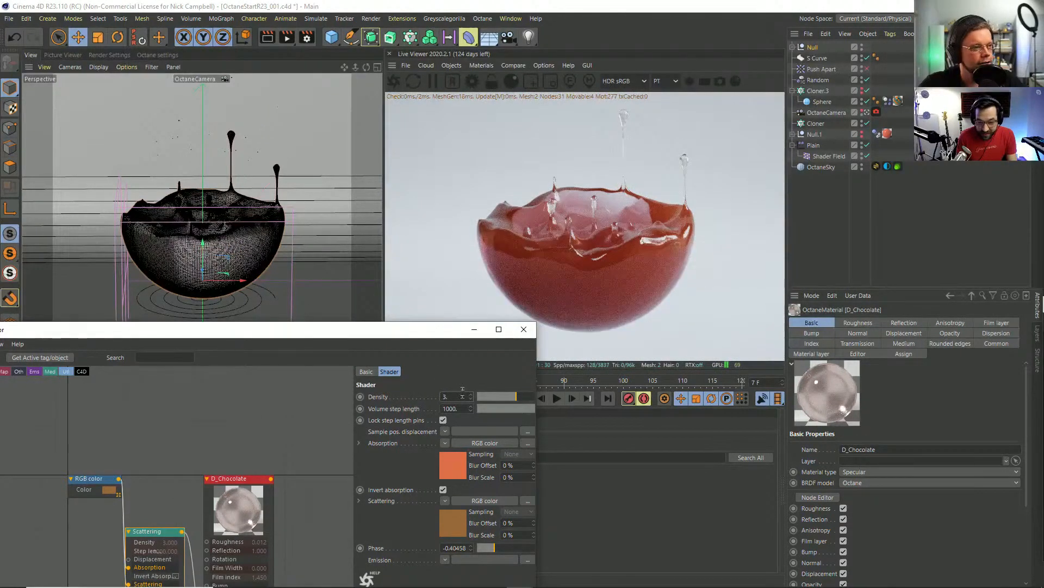
{"action": "left_click", "coordinate": [462, 396]}
{"action": "type", "text": "10"}
{"action": "key", "text": "Return"}
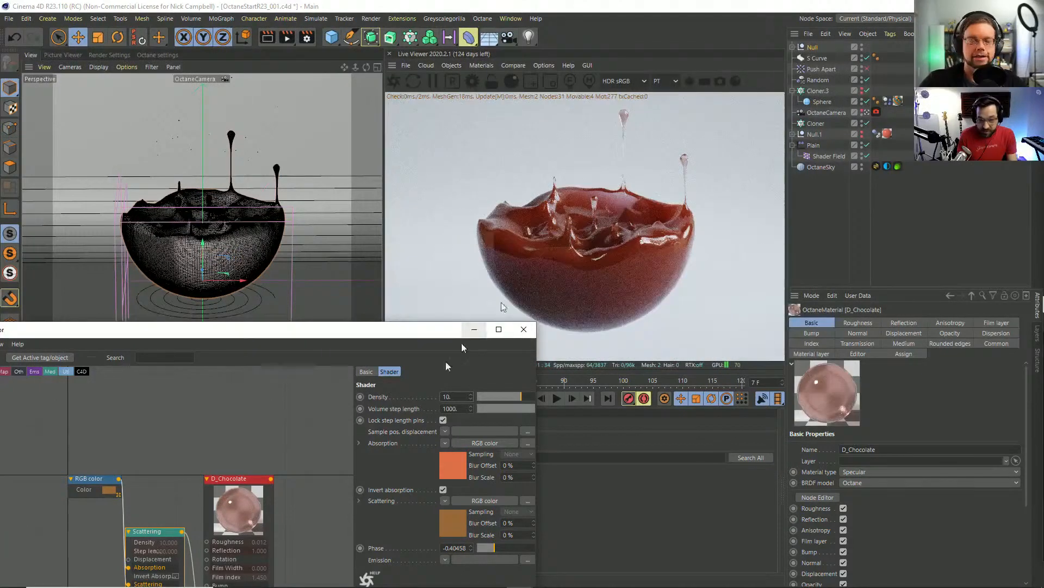
Try densities of 30 and 60 on the chocolate material's Scattering node.
{"action": "left_click", "coordinate": [447, 396]}
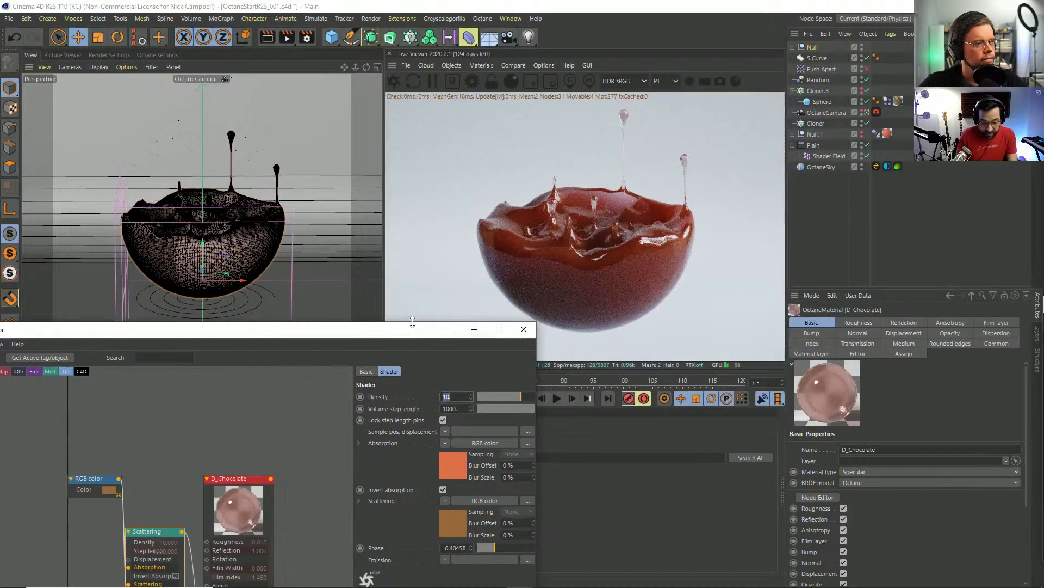
{"action": "type", "text": "30"}
{"action": "key", "text": "Return"}
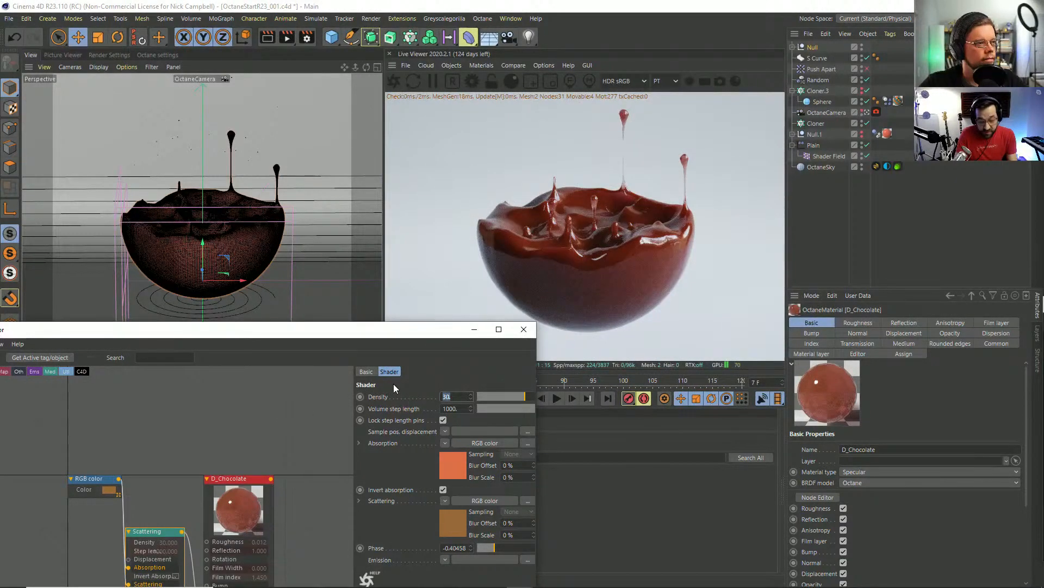
{"action": "type", "text": "60"}
{"action": "key", "text": "Return"}
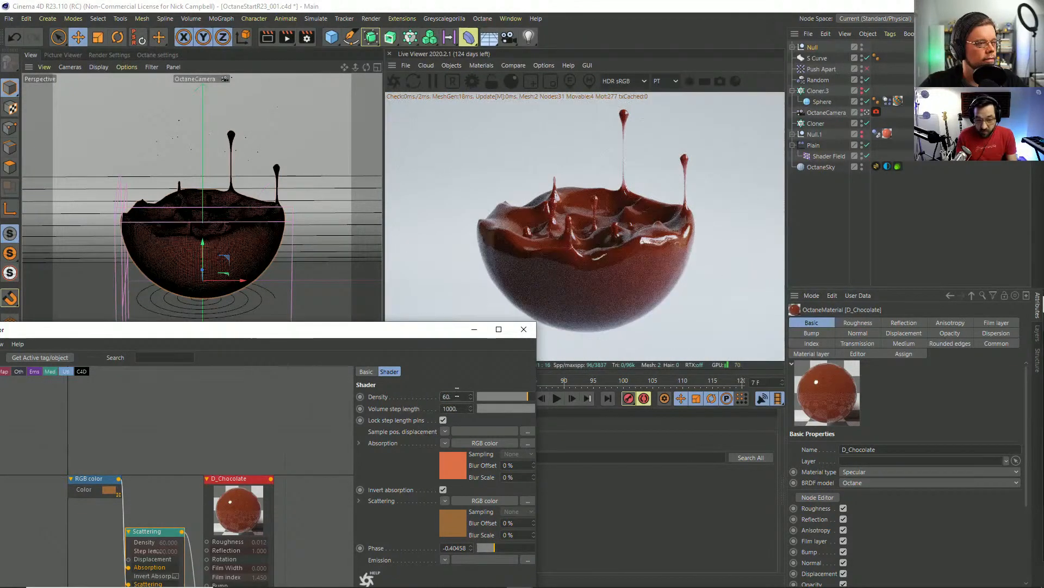
Set the Scattering node's density to 80 and close the node editor.
{"action": "type", "text": "80"}
{"action": "key", "text": "Return"}
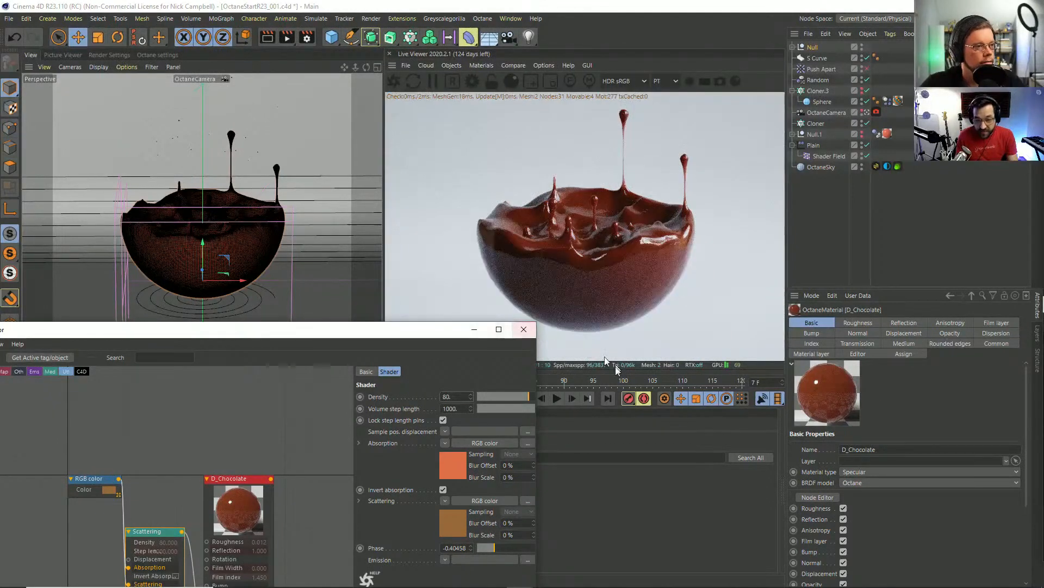
{"action": "left_click", "coordinate": [524, 329]}
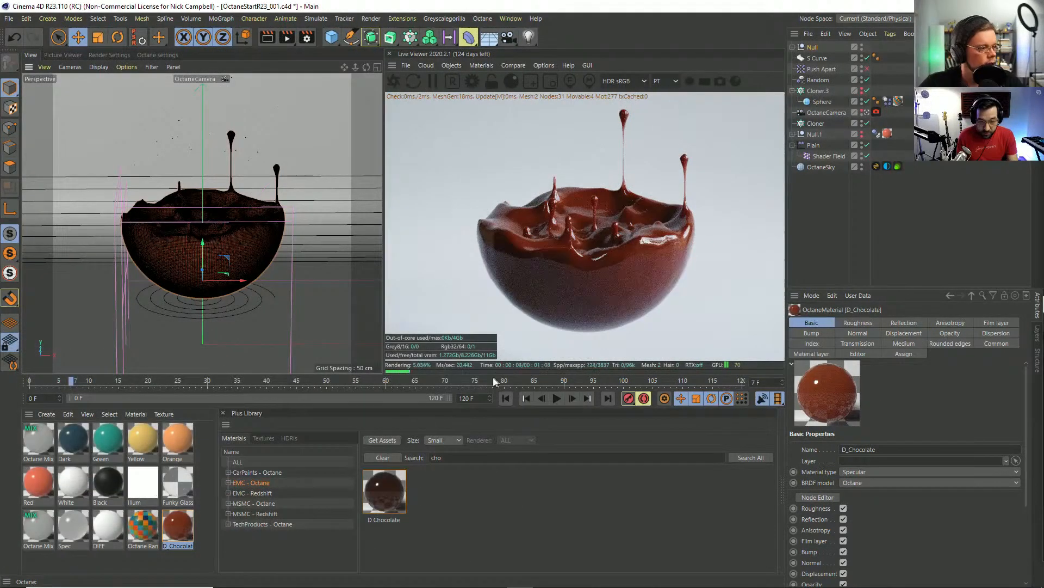
Go to frame 82 and examine the chocolate surface and drips close up in the Octane camera view.
{"action": "left_click", "coordinate": [498, 381]}
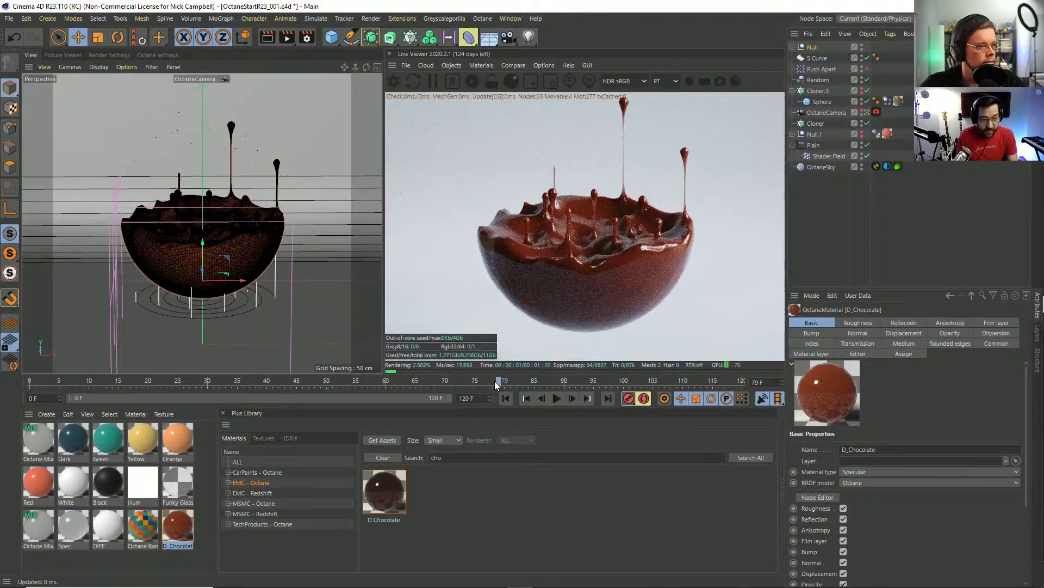
{"action": "left_click_drag", "start_coordinate": [481, 379], "coordinate": [514, 392]}
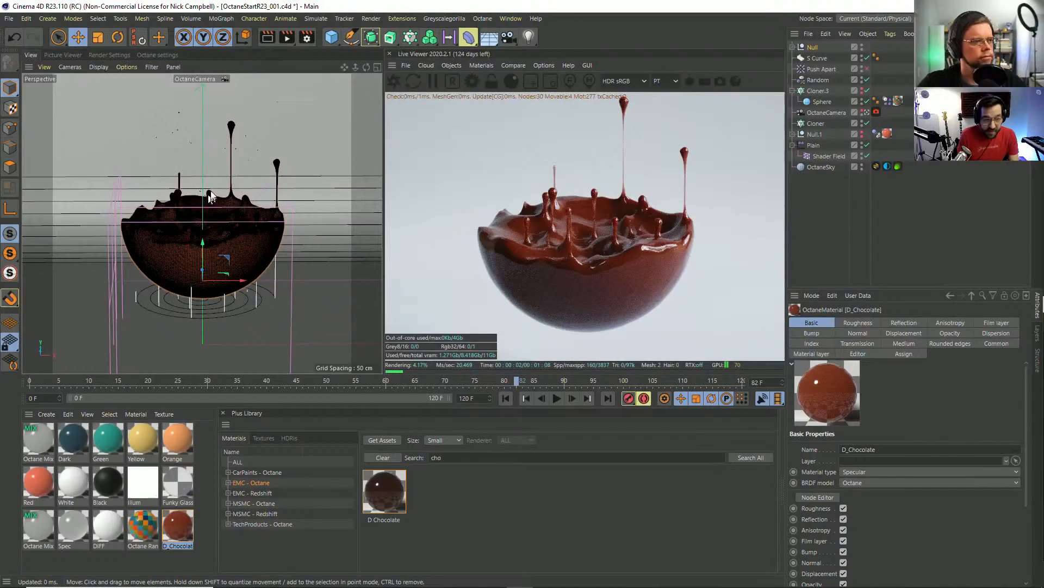
{"action": "scroll", "coordinate": [207, 213], "scroll_direction": "up", "scroll_amount": 3}
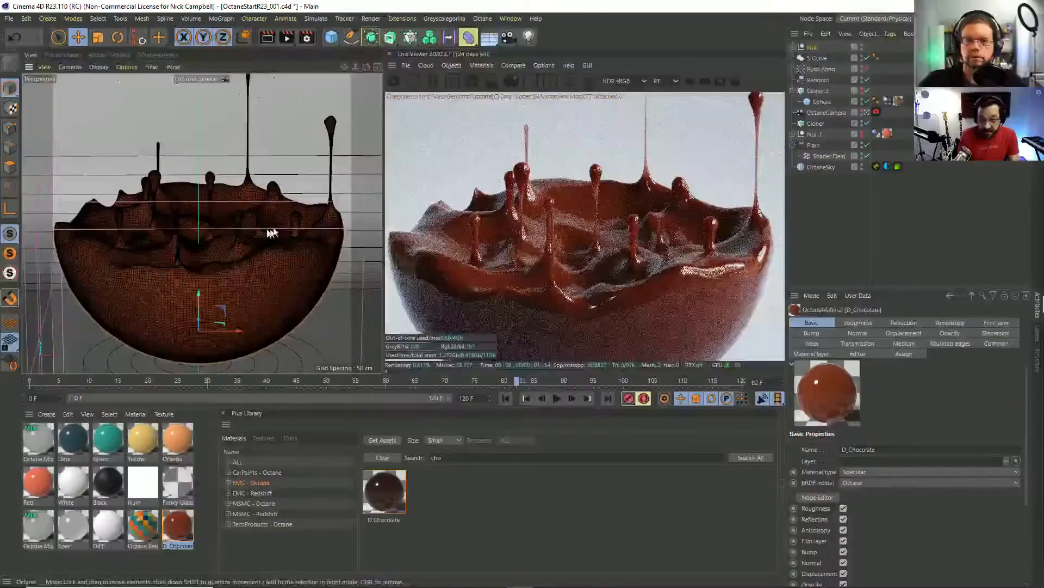
{"action": "scroll", "coordinate": [243, 225], "scroll_direction": "up", "scroll_amount": 2}
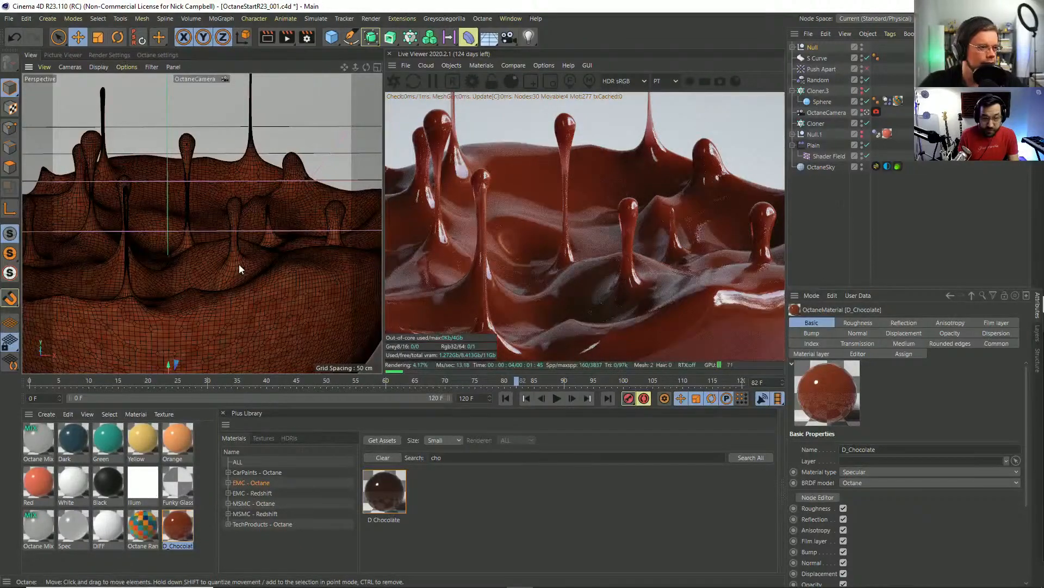
{"action": "left_click_drag", "start_coordinate": [240, 263], "coordinate": [248, 272], "text": "alt"}
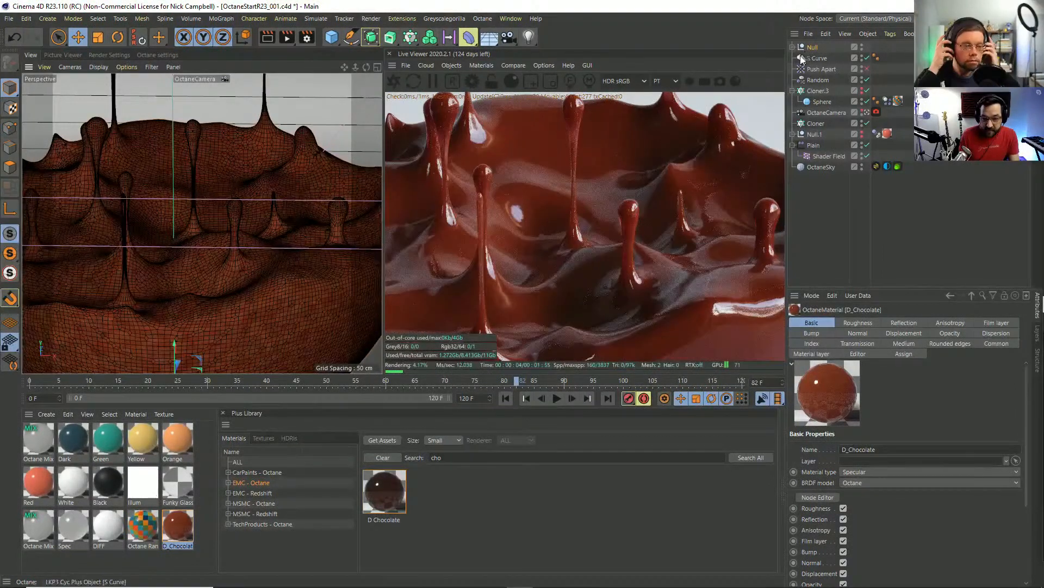
Add a Subdivision Surface object with both editor and renderer subdivision set to 1.
{"action": "left_click_drag", "start_coordinate": [370, 37], "coordinate": [423, 51]}
{"action": "double_click", "coordinate": [877, 359]}
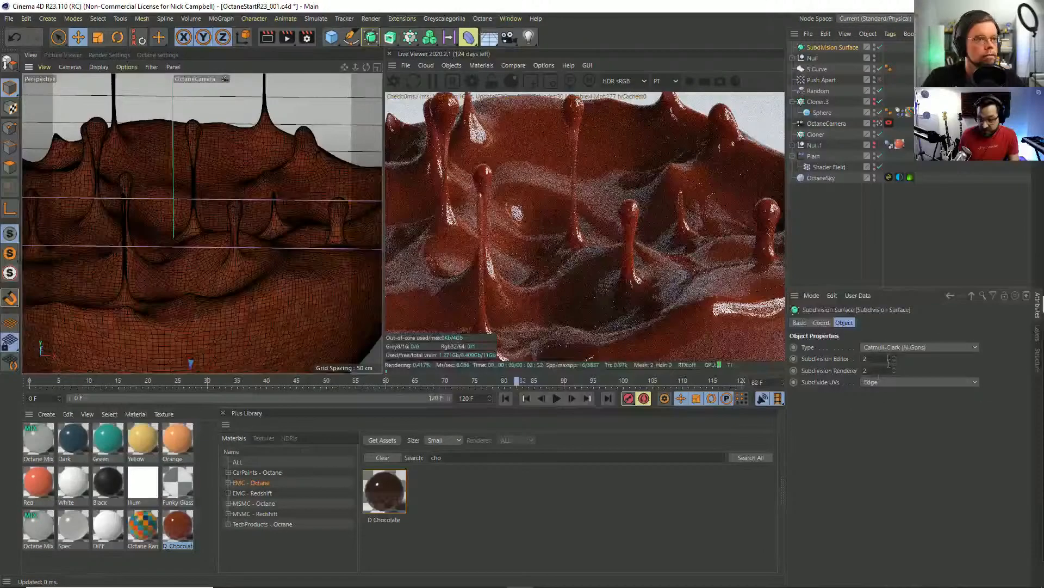
{"action": "type", "text": "1"}
{"action": "key", "text": "Tab"}
{"action": "type", "text": "1"}
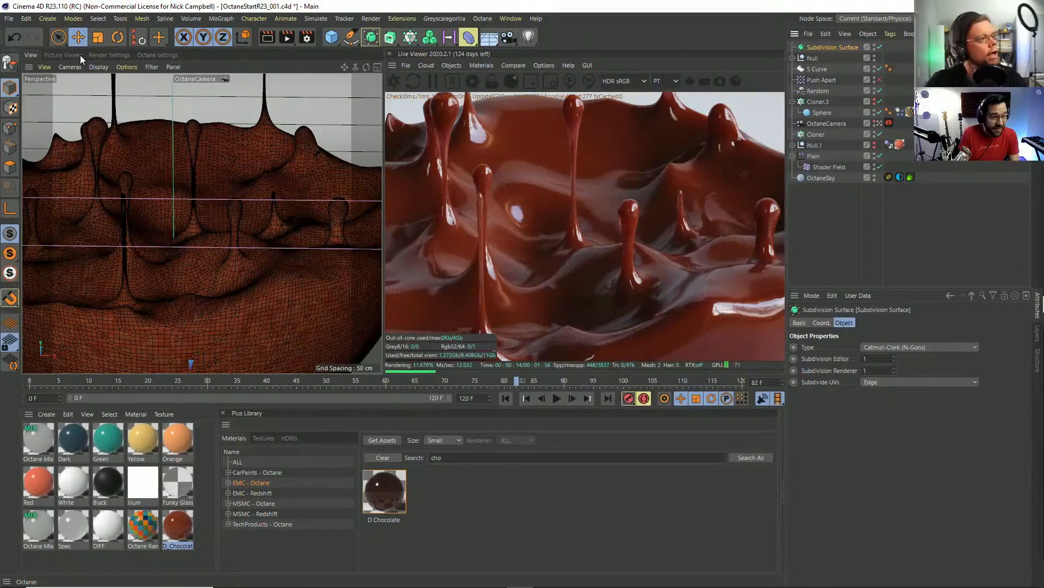
Save the project under the new name ChrisRocketChocolate001.c4d in the R23 folder.
{"action": "left_click", "coordinate": [10, 19]}
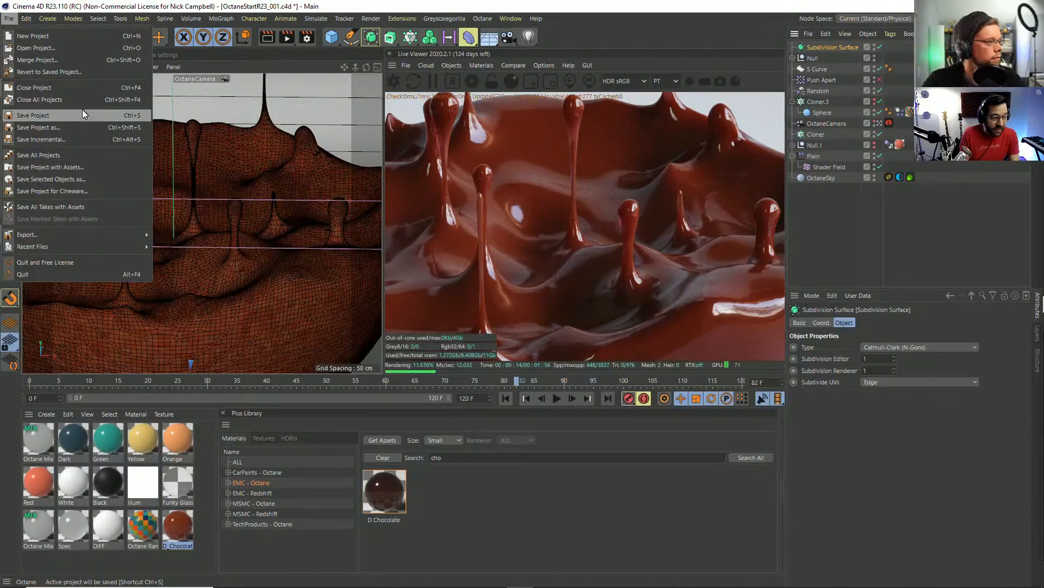
{"action": "left_click", "coordinate": [83, 126]}
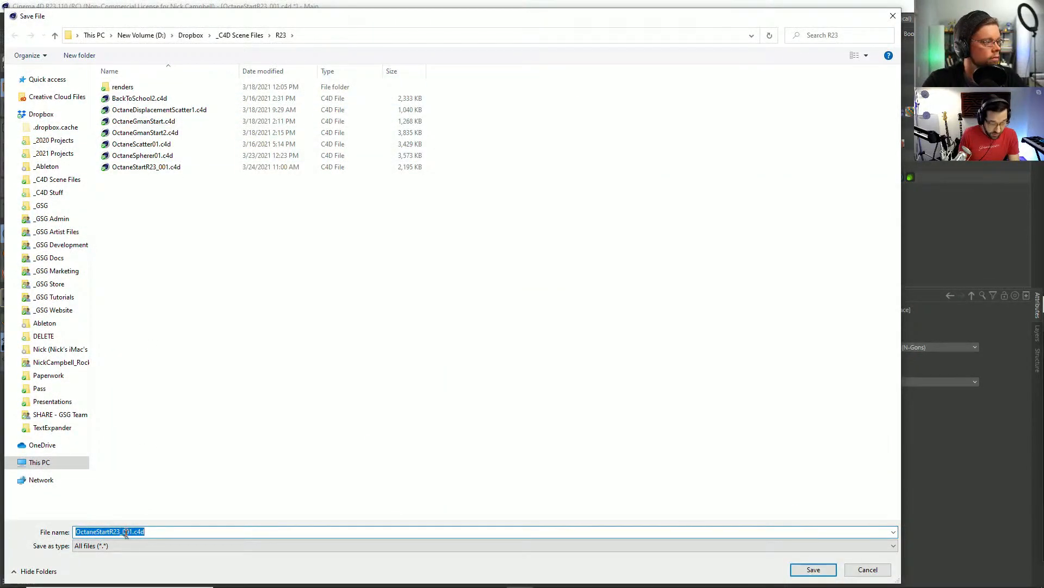
{"action": "left_click_drag", "start_coordinate": [133, 531], "coordinate": [79, 531]}
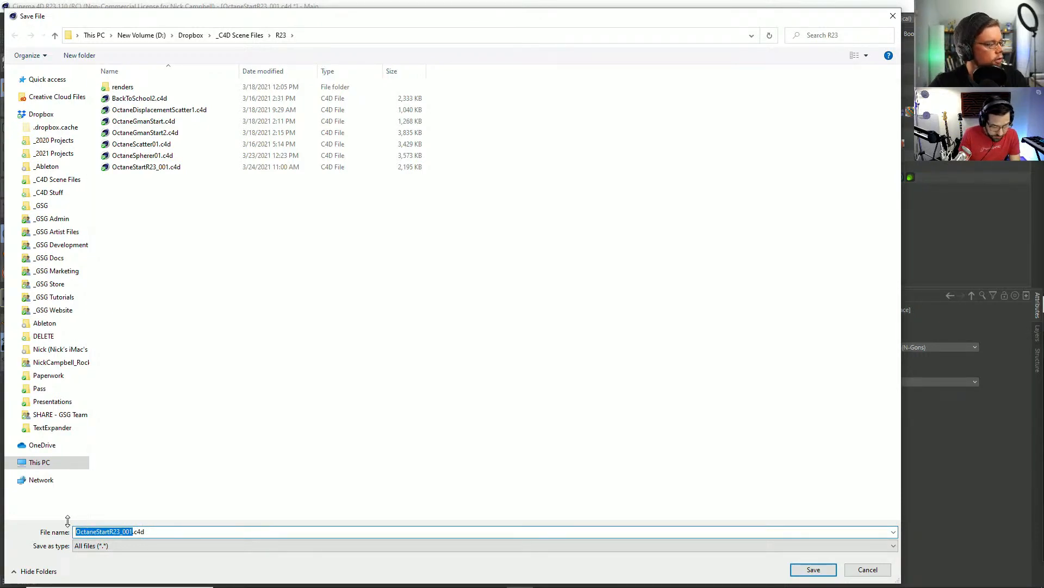
{"action": "type", "text": "ChrisRocketChocolat"}
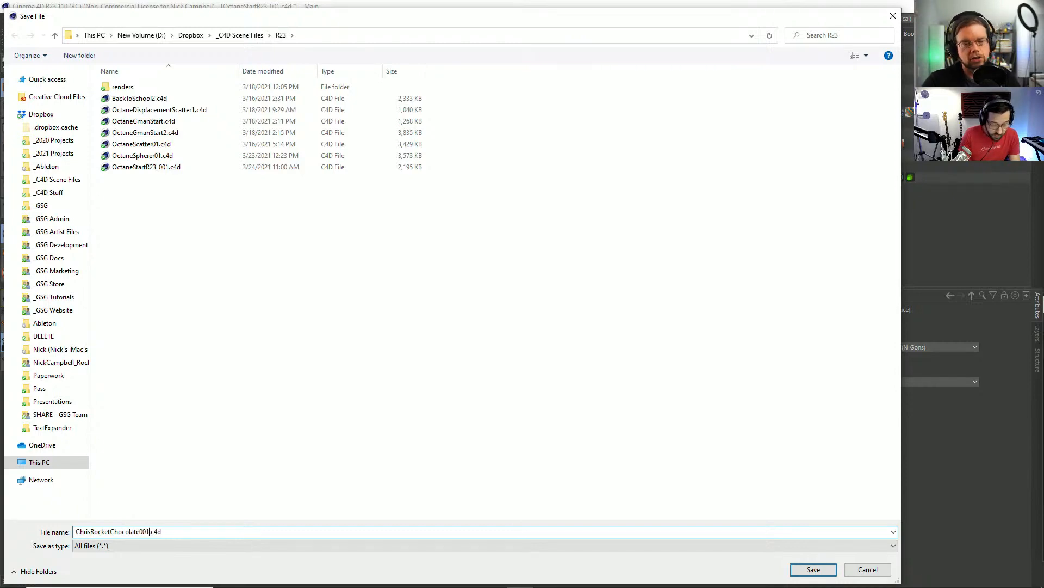
{"action": "key", "text": "Return"}
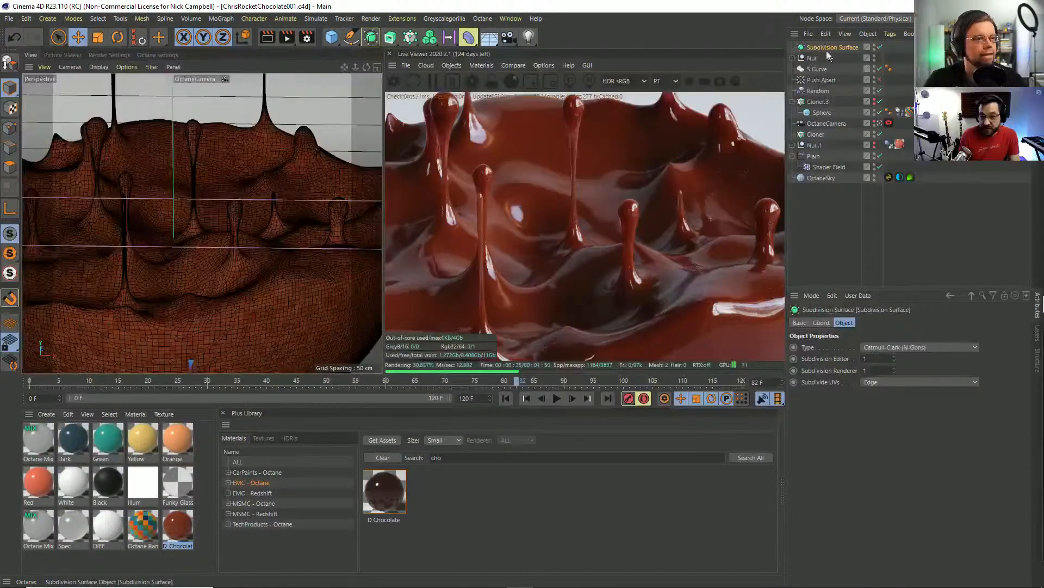
Move the Volume Mesher out of the Null group into the Subdivision Surface and view the smoothed half-sphere from other angles.
{"action": "left_click", "coordinate": [792, 58]}
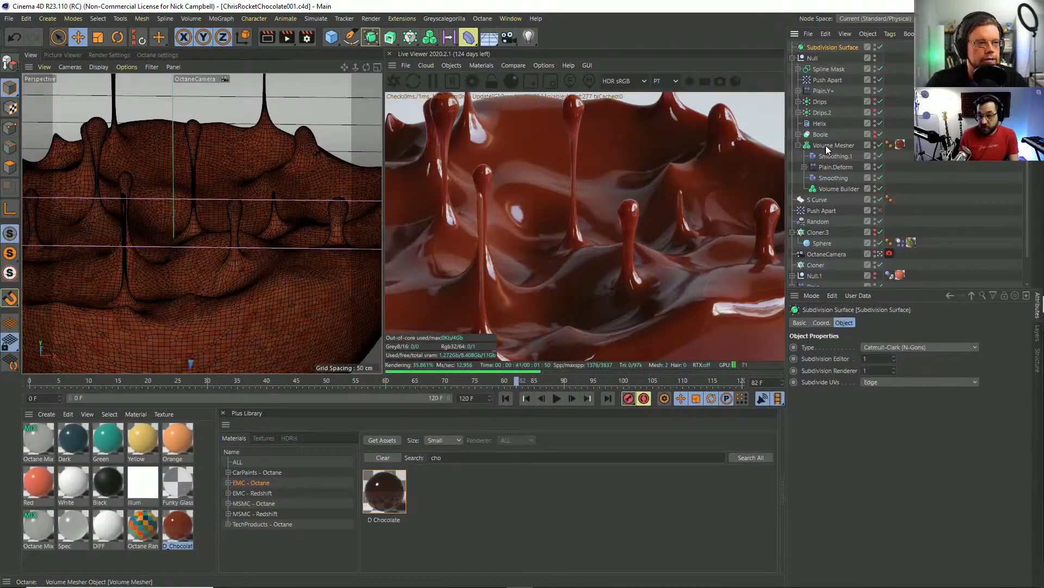
{"action": "left_click_drag", "start_coordinate": [826, 146], "coordinate": [825, 48]}
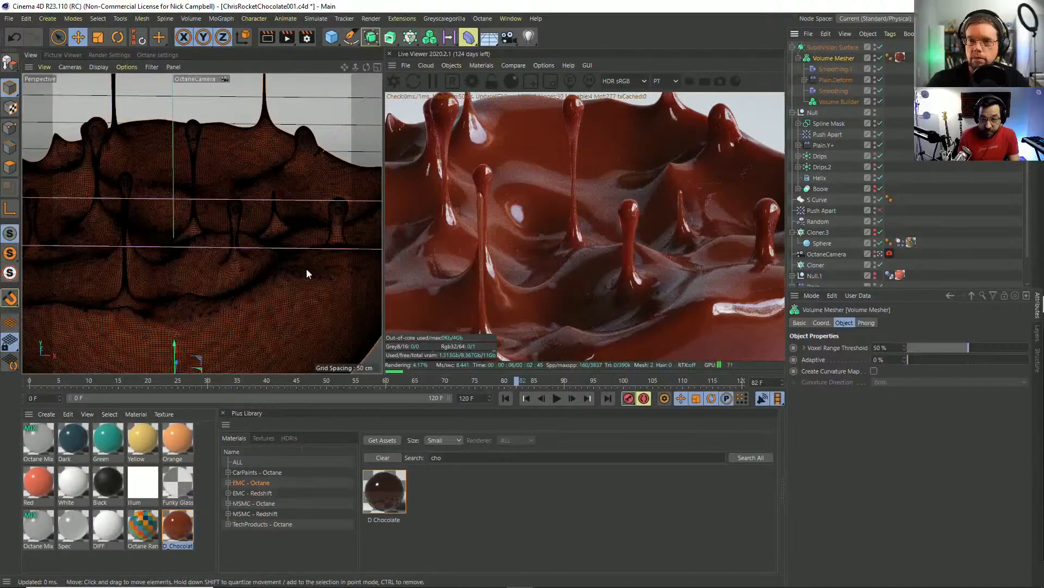
{"action": "left_click_drag", "start_coordinate": [252, 236], "coordinate": [291, 215], "text": "alt"}
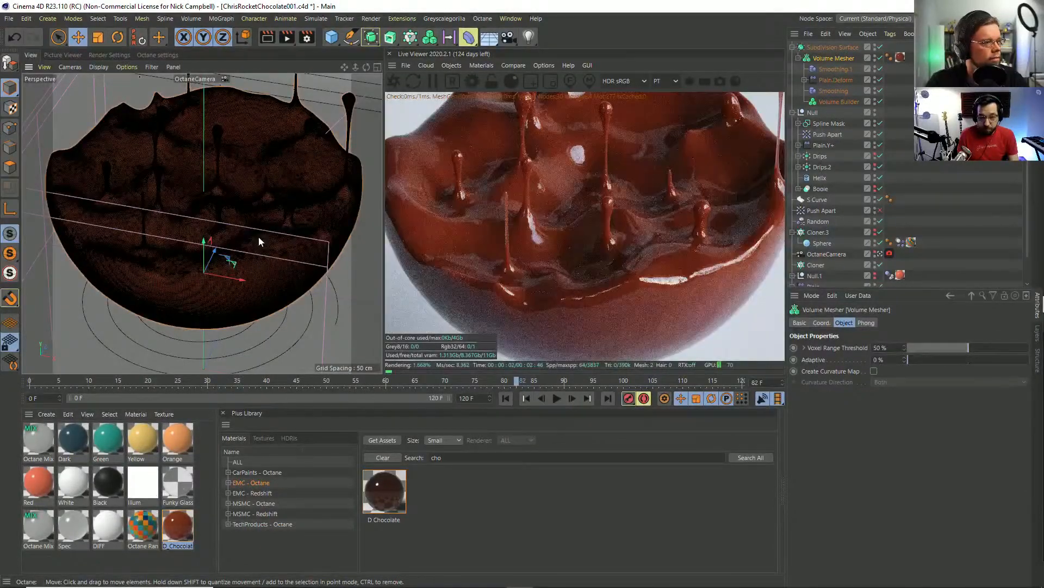
{"action": "mouse_move", "coordinate": [251, 243]}
{"action": "left_mouse_down", "text": "alt"}
{"action": "mouse_move", "coordinate": [301, 210]}
{"action": "mouse_move", "coordinate": [305, 236]}
{"action": "mouse_move", "coordinate": [242, 230]}
{"action": "mouse_move", "coordinate": [224, 239]}
{"action": "mouse_move", "coordinate": [229, 228]}
{"action": "mouse_move", "coordinate": [216, 247]}
{"action": "mouse_move", "coordinate": [222, 235]}
{"action": "mouse_move", "coordinate": [238, 246]}
{"action": "left_mouse_up", "text": "alt"}
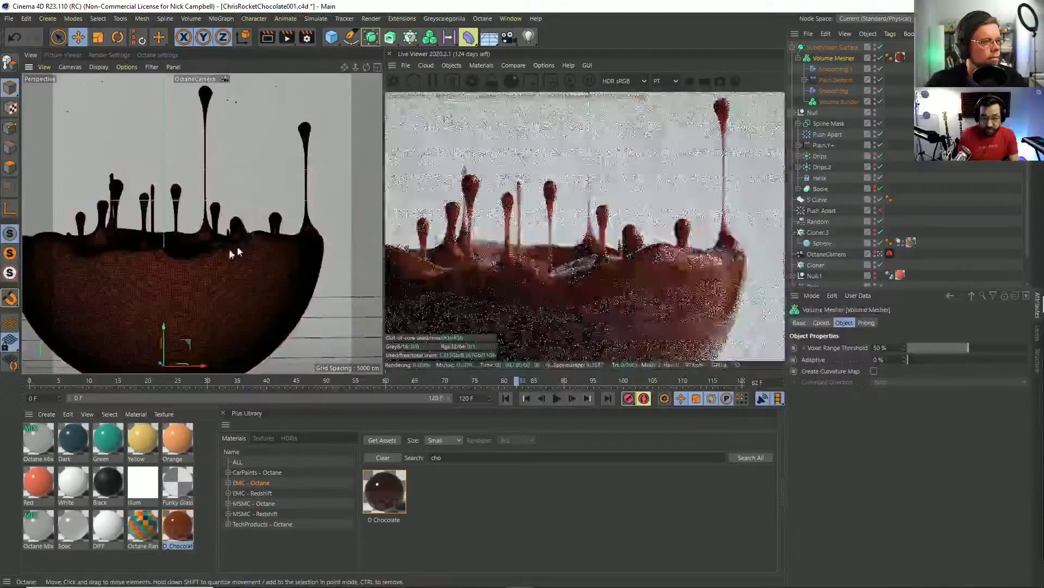
Examine the half-sphere's rim and drips close up from several angles in the Octane camera view.
{"action": "scroll", "coordinate": [261, 245], "scroll_direction": "up", "scroll_amount": 2}
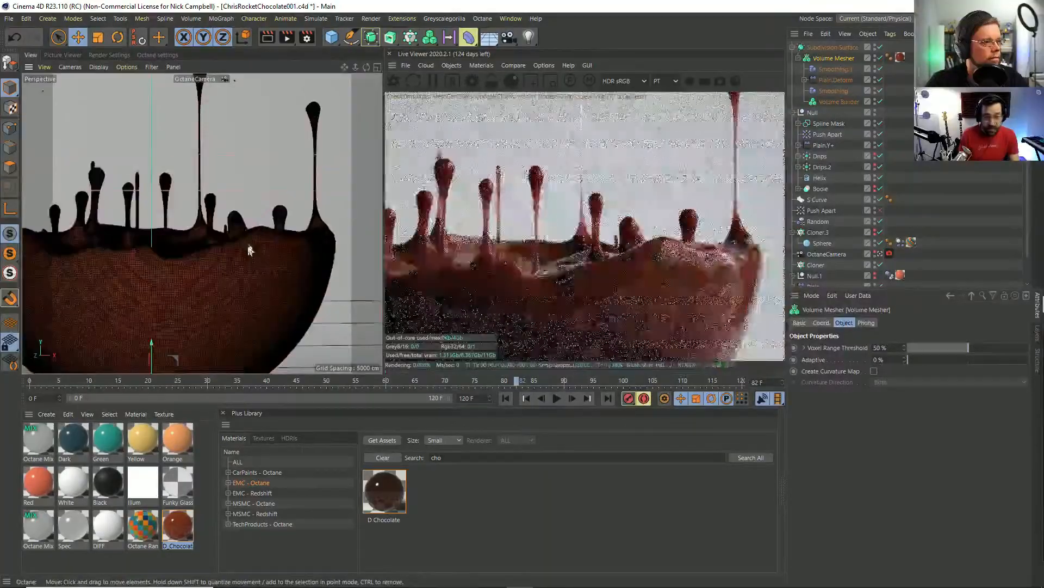
{"action": "scroll", "coordinate": [272, 240], "scroll_direction": "up", "scroll_amount": 2}
{"action": "left_click_drag", "start_coordinate": [285, 237], "coordinate": [250, 264], "text": "alt"}
{"action": "scroll", "coordinate": [256, 264], "scroll_direction": "up", "scroll_amount": 3}
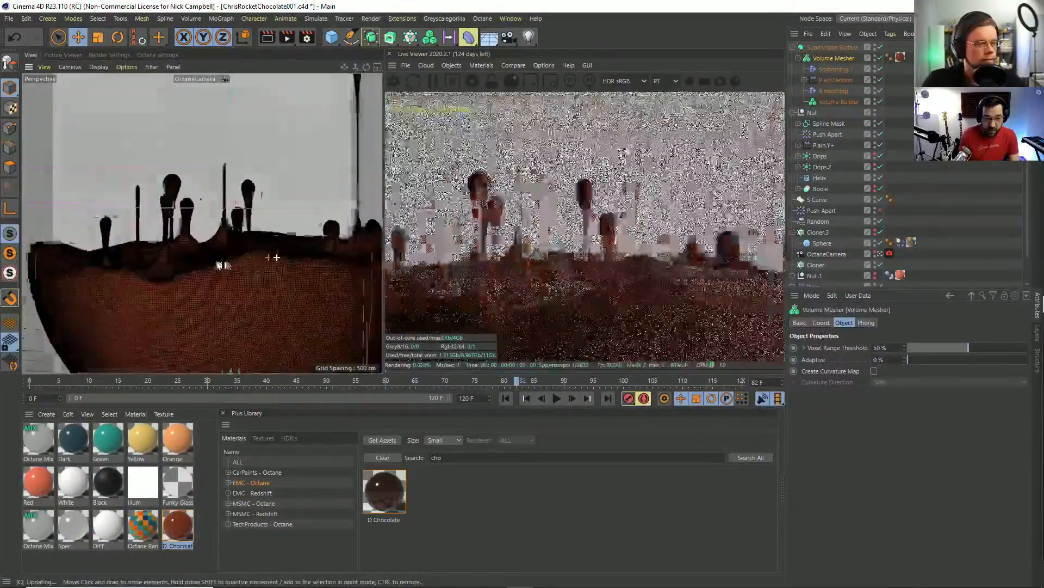
{"action": "scroll", "coordinate": [275, 265], "scroll_direction": "up", "scroll_amount": 2}
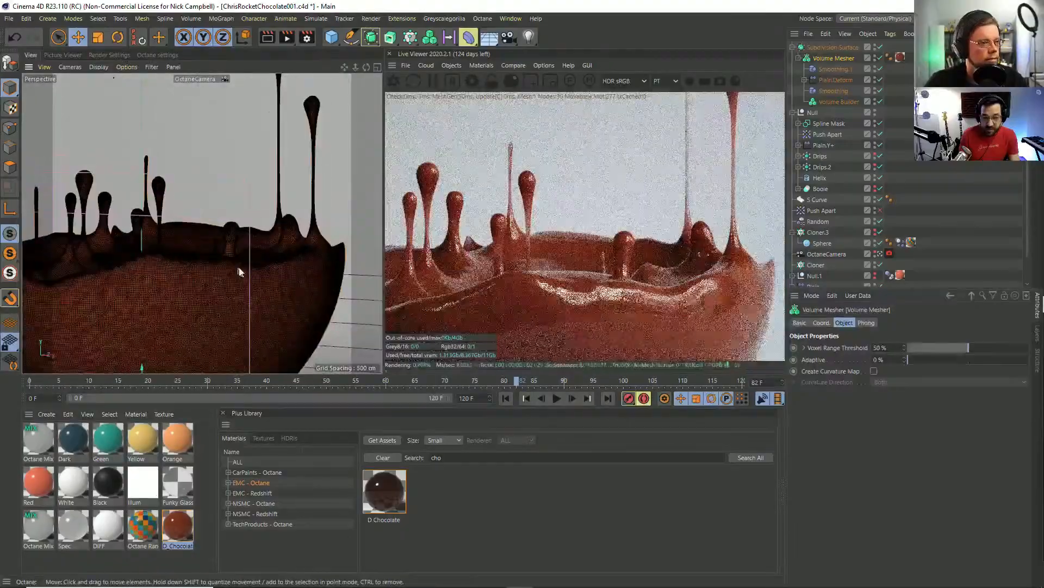
{"action": "scroll", "coordinate": [227, 280], "scroll_direction": "up", "scroll_amount": 3}
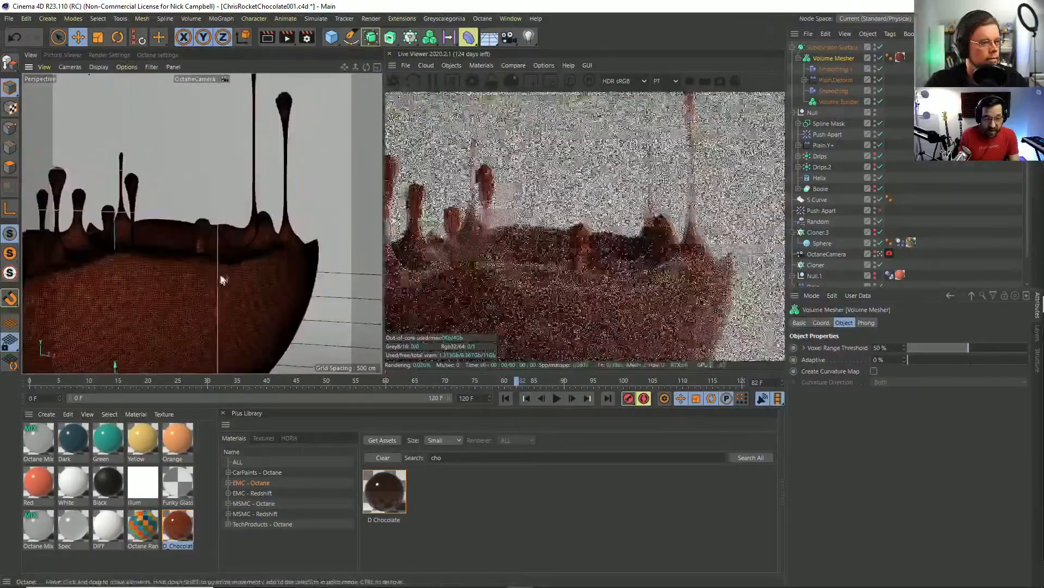
{"action": "scroll", "coordinate": [256, 267], "scroll_direction": "up", "scroll_amount": 2}
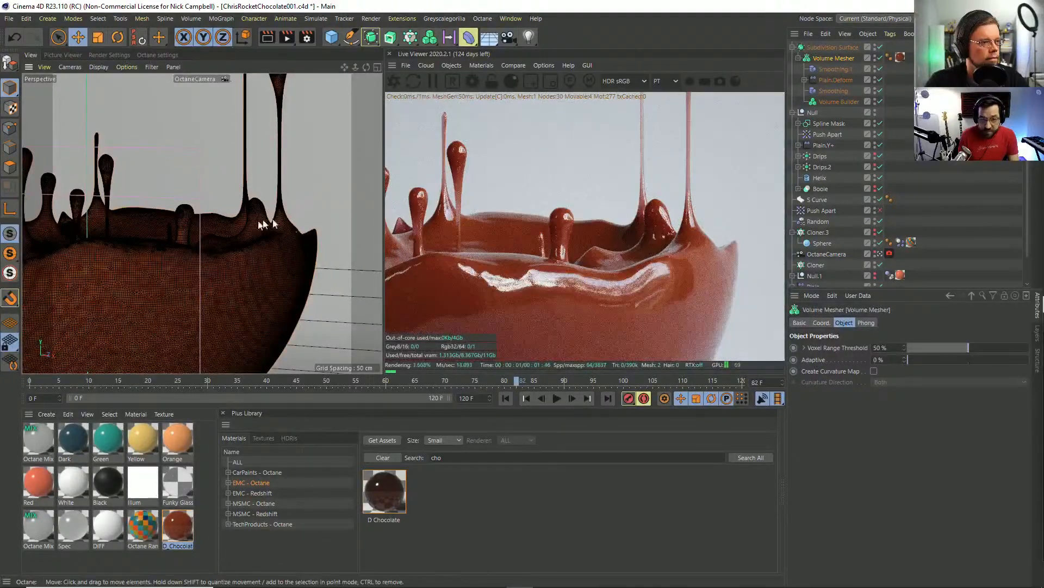
Try rotating the OctaneSky environment to RotX 0.41958 and -0.38461, and open its image texture settings.
{"action": "left_click", "coordinate": [900, 242]}
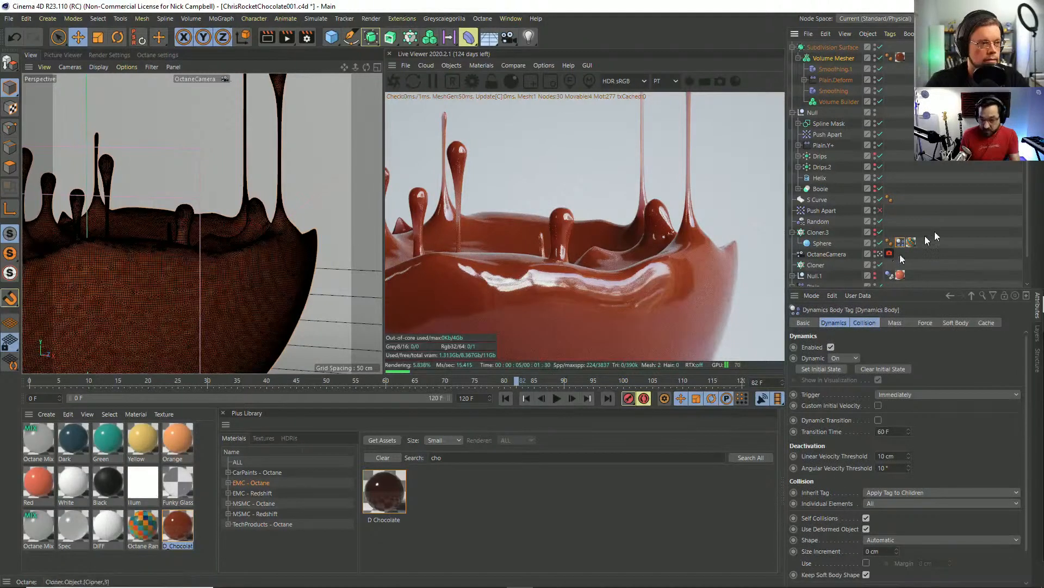
{"action": "scroll", "coordinate": [900, 261], "scroll_direction": "down", "scroll_amount": 2}
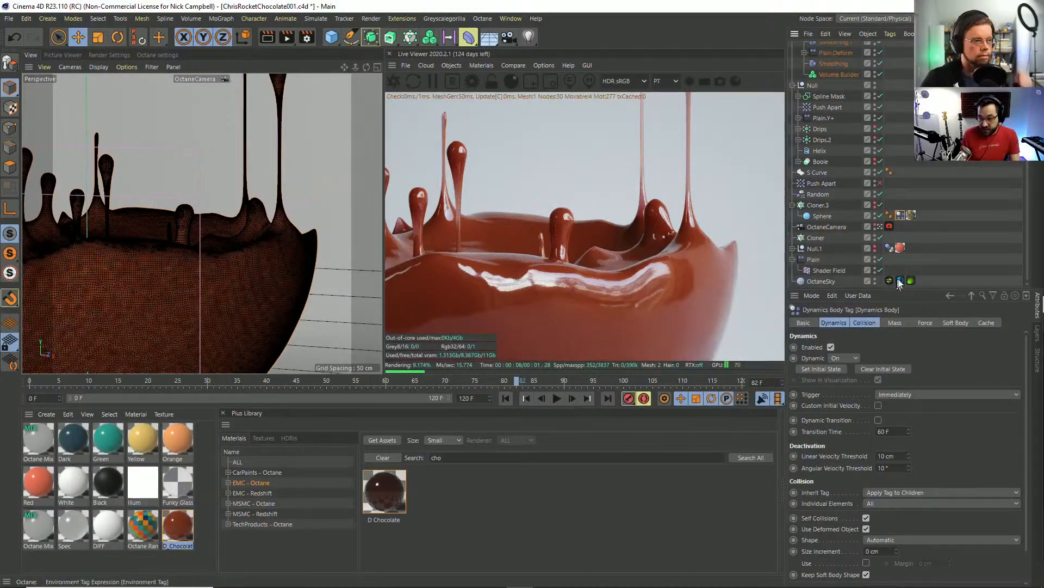
{"action": "left_click", "coordinate": [900, 280]}
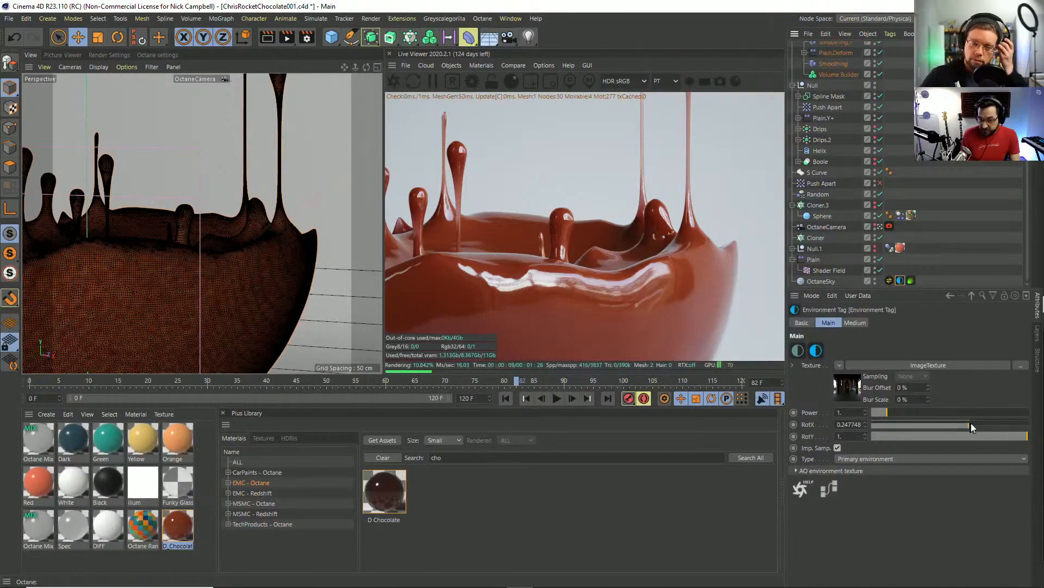
{"action": "left_click_drag", "start_coordinate": [971, 423], "coordinate": [988, 422]}
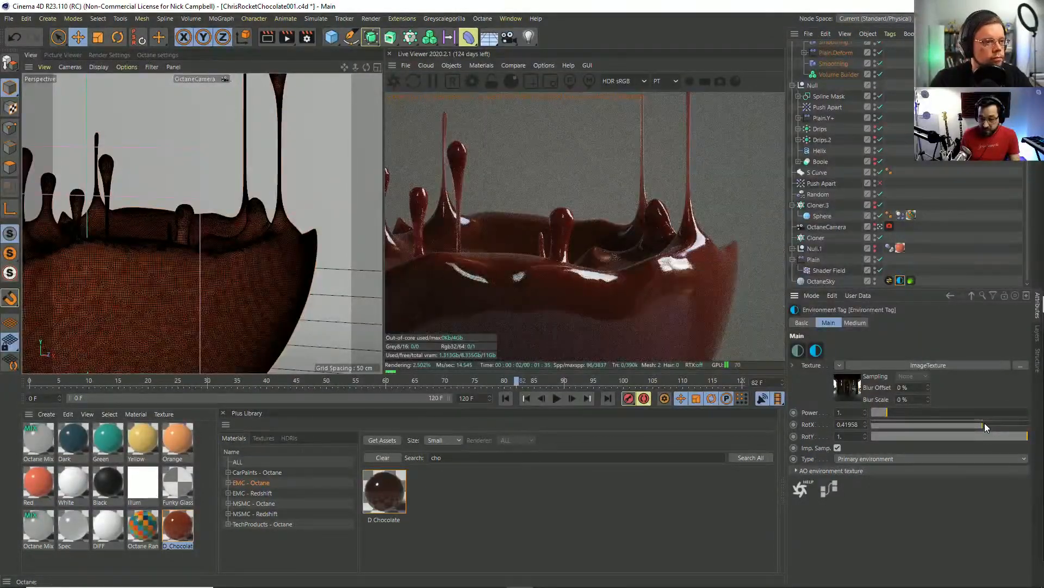
{"action": "left_click_drag", "start_coordinate": [985, 423], "coordinate": [920, 425]}
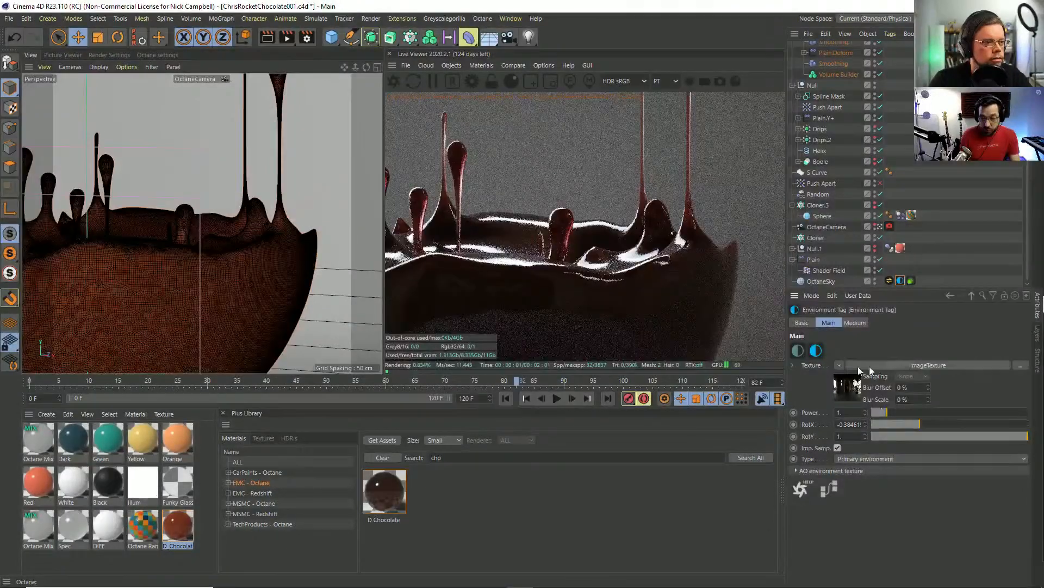
{"action": "left_click", "coordinate": [895, 365]}
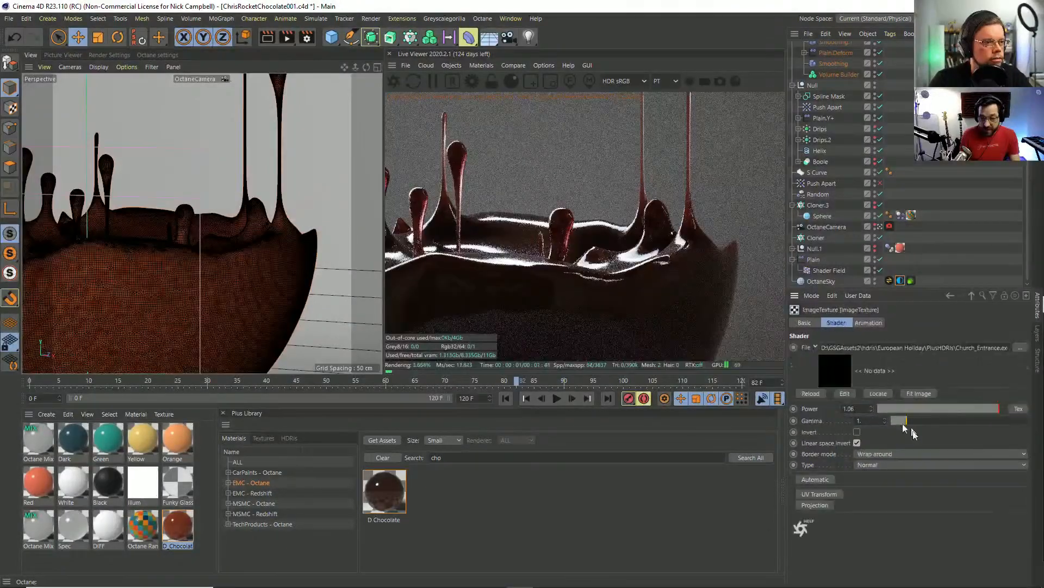
{"action": "left_click", "coordinate": [823, 280]}
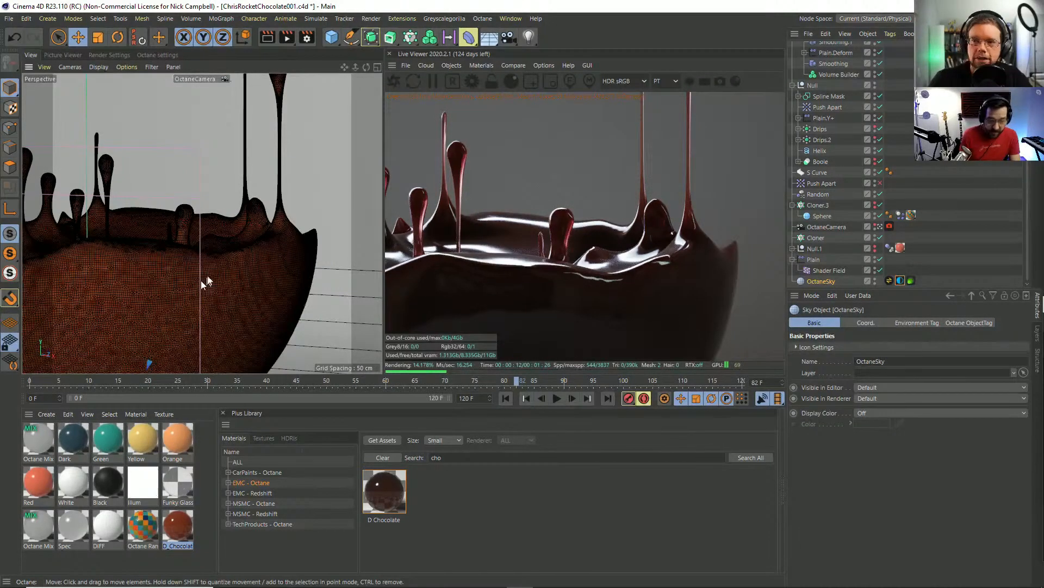
Compare the lighting on the whole half-sphere with the environment's RotX at 0.174825 and -0.39160.
{"action": "scroll", "coordinate": [205, 288], "scroll_direction": "down", "scroll_amount": 5}
{"action": "left_click_drag", "start_coordinate": [205, 296], "coordinate": [255, 272], "text": "alt"}
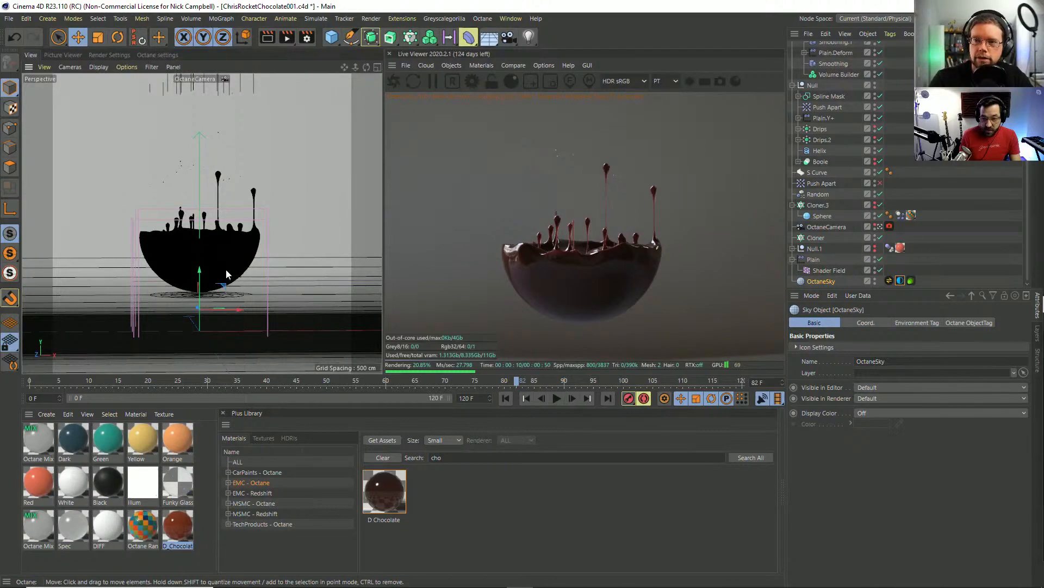
{"action": "left_click_drag", "start_coordinate": [230, 264], "coordinate": [246, 245], "text": "alt"}
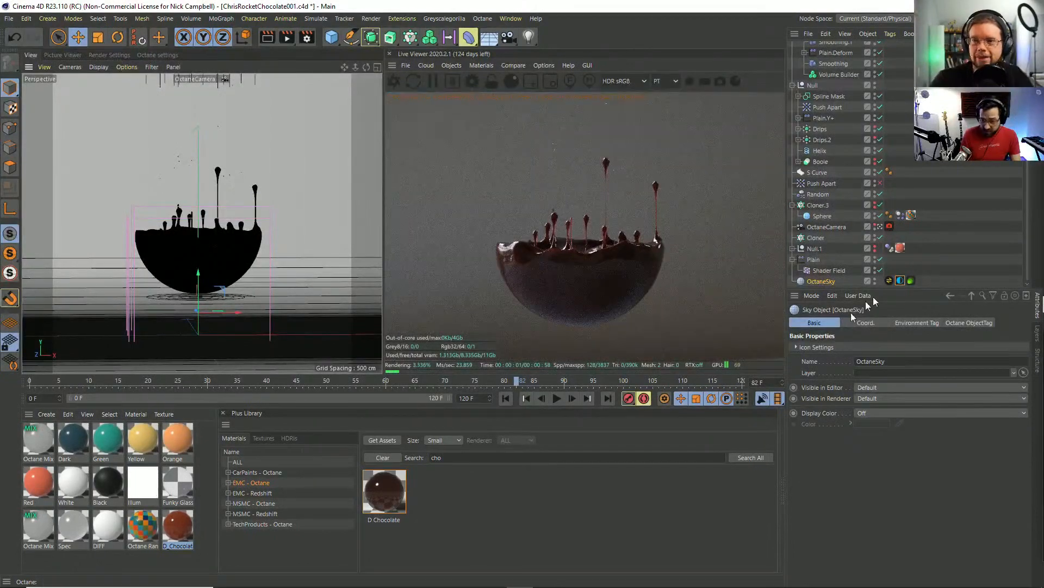
{"action": "left_click", "coordinate": [899, 279]}
{"action": "left_click_drag", "start_coordinate": [936, 422], "coordinate": [964, 424]}
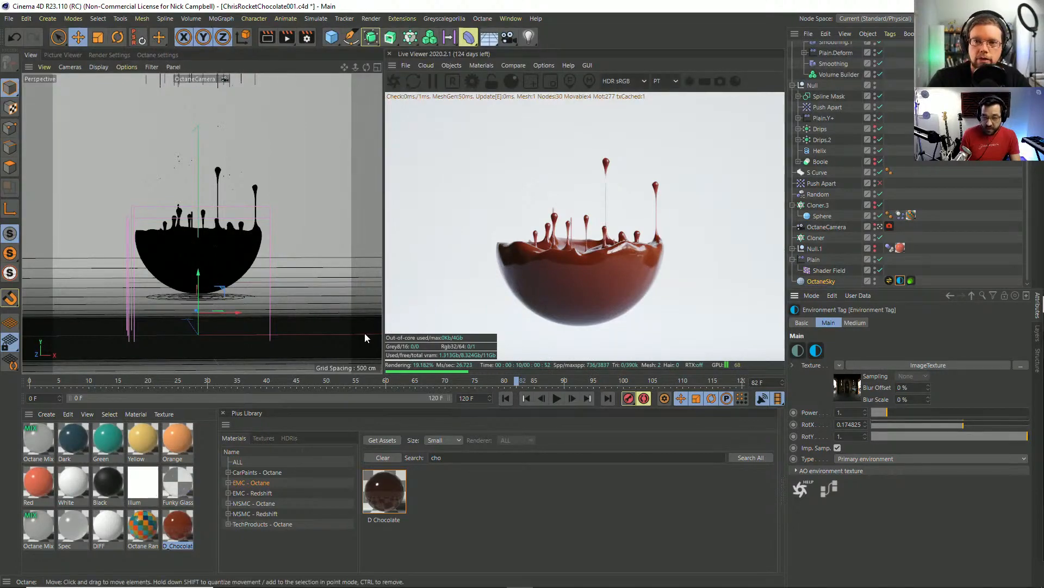
{"action": "left_click_drag", "start_coordinate": [910, 424], "coordinate": [919, 423]}
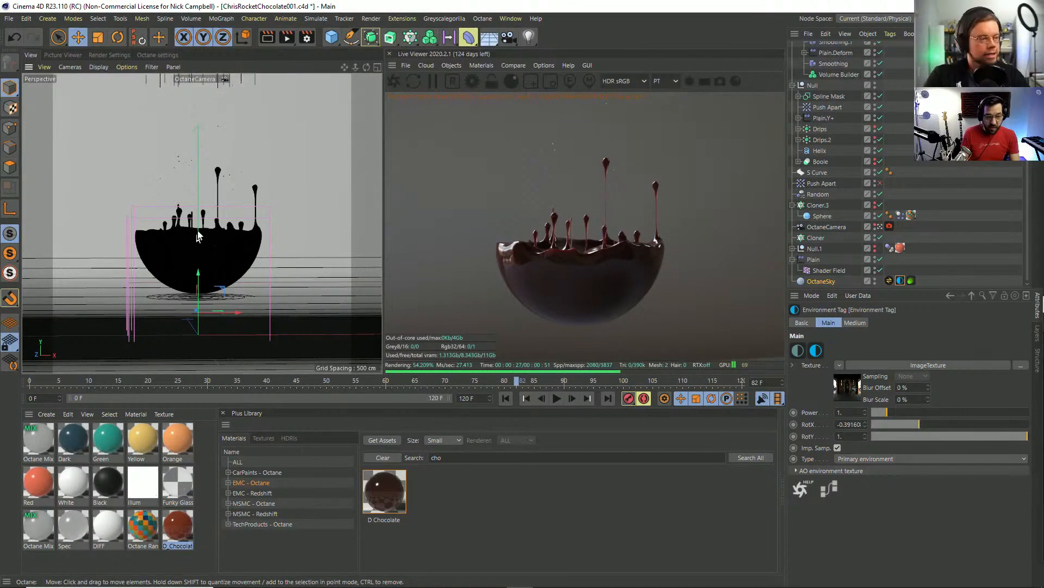
Frame the drips closely from above and set the sky environment's RotX to about -0.10489.
{"action": "scroll", "coordinate": [198, 229], "scroll_direction": "up", "scroll_amount": 10}
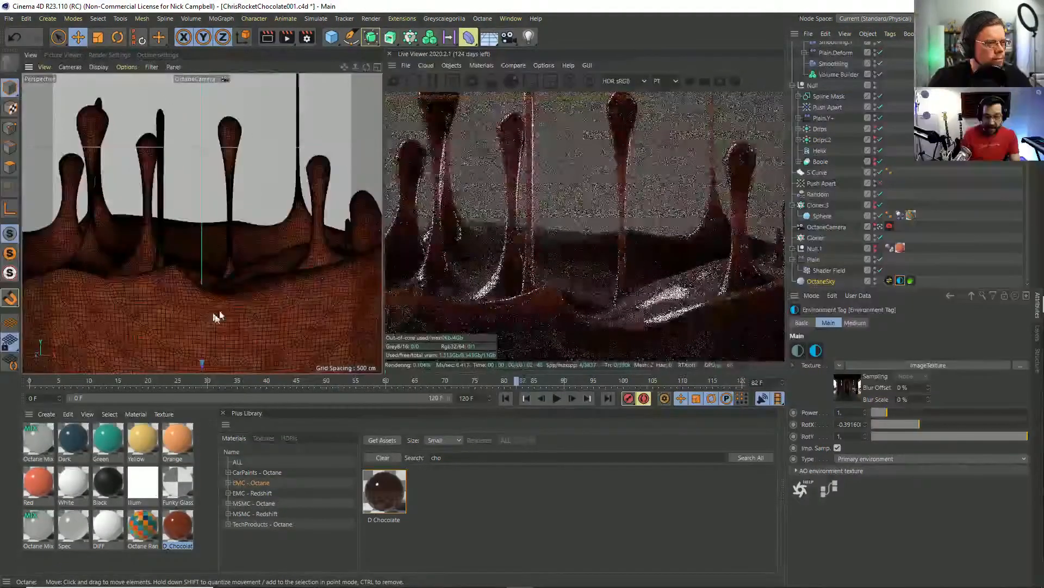
{"action": "scroll", "coordinate": [169, 293], "scroll_direction": "up", "scroll_amount": 5}
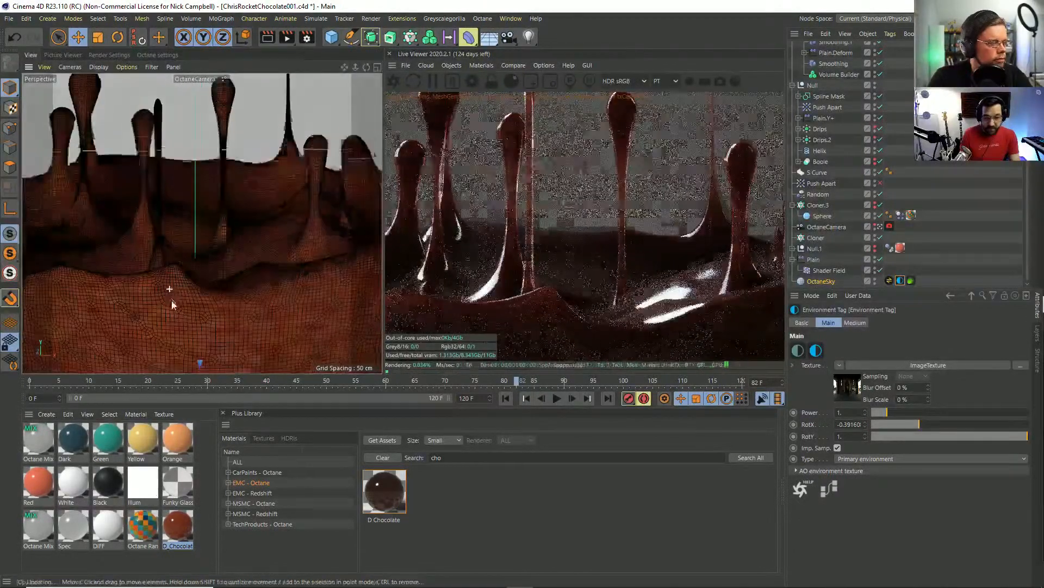
{"action": "left_click_drag", "start_coordinate": [223, 282], "coordinate": [198, 277], "text": "alt"}
{"action": "mouse_move", "coordinate": [230, 326]}
{"action": "left_mouse_down", "text": "alt"}
{"action": "mouse_move", "coordinate": [219, 344]}
{"action": "mouse_move", "coordinate": [230, 315]}
{"action": "mouse_move", "coordinate": [236, 333]}
{"action": "mouse_move", "coordinate": [238, 318]}
{"action": "left_mouse_up", "text": "alt"}
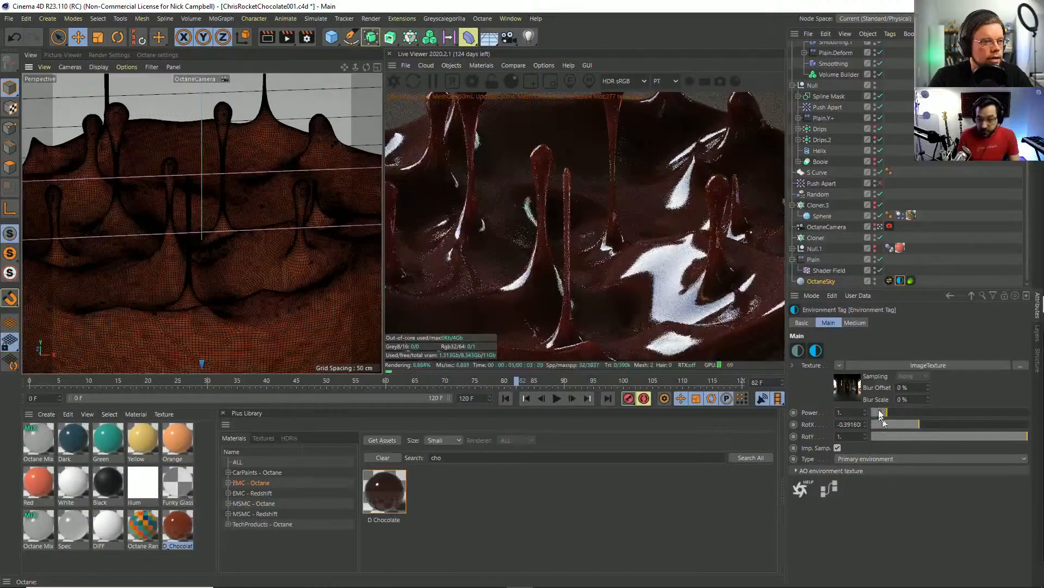
{"action": "mouse_move", "coordinate": [925, 425]}
{"action": "left_mouse_down"}
{"action": "mouse_move", "coordinate": [915, 423]}
{"action": "mouse_move", "coordinate": [941, 426]}
{"action": "left_mouse_up"}
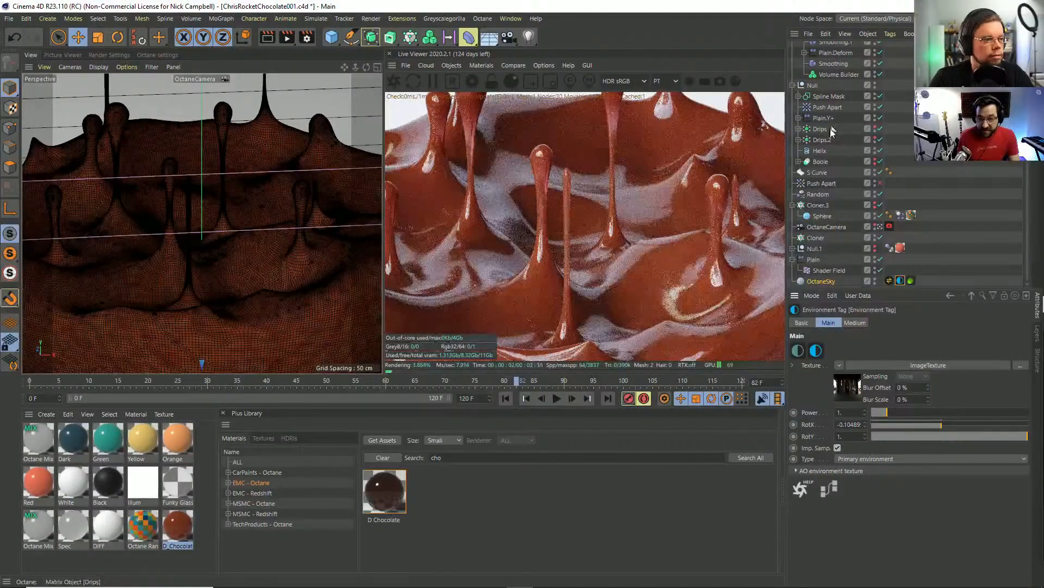
Set the density of the D_Chocolate material's Scattering medium to 150 in the node editor.
{"action": "double_click", "coordinate": [179, 526]}
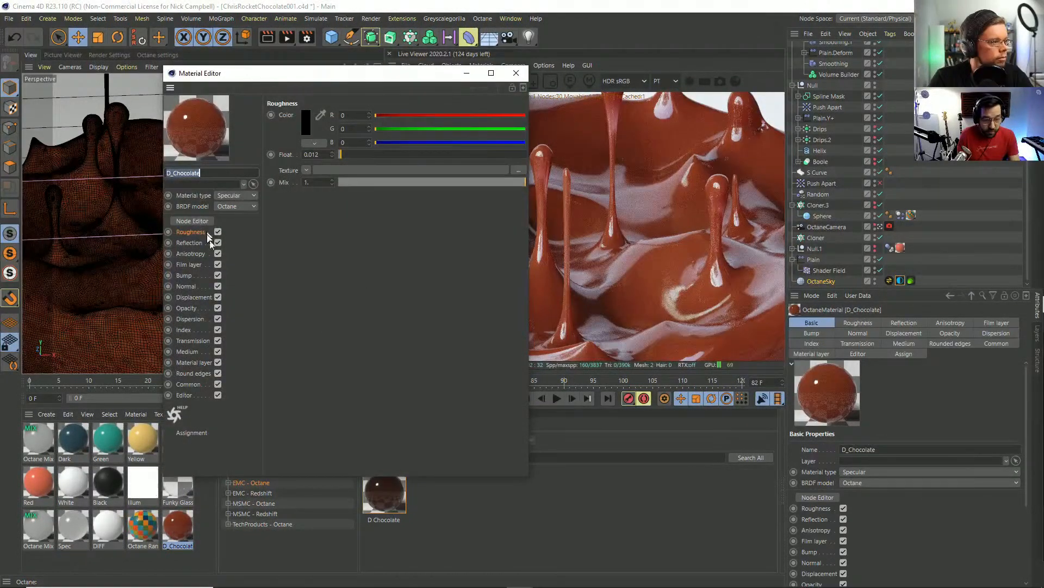
{"action": "left_click", "coordinate": [201, 341]}
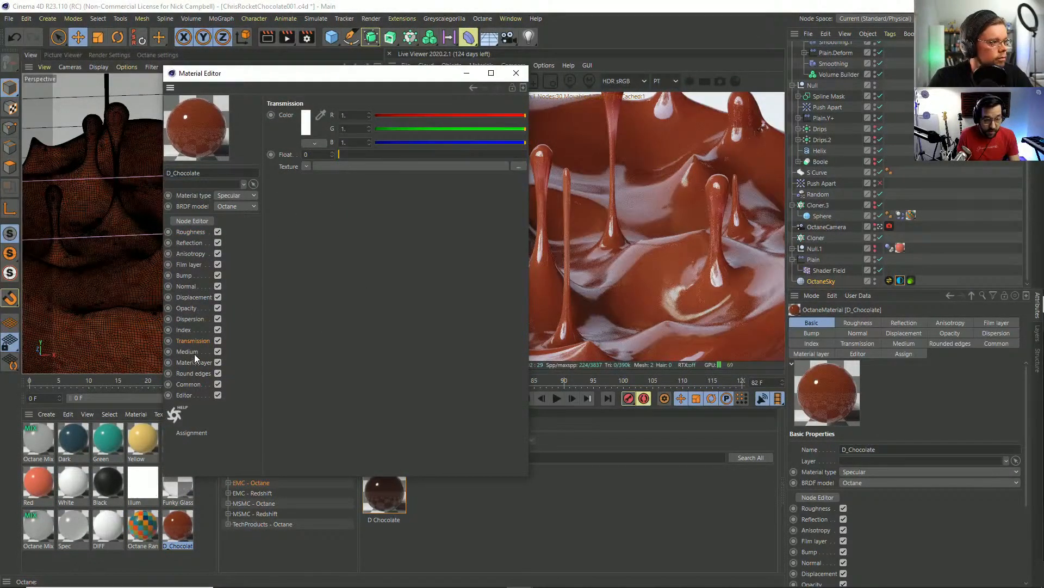
{"action": "left_click", "coordinate": [195, 352]}
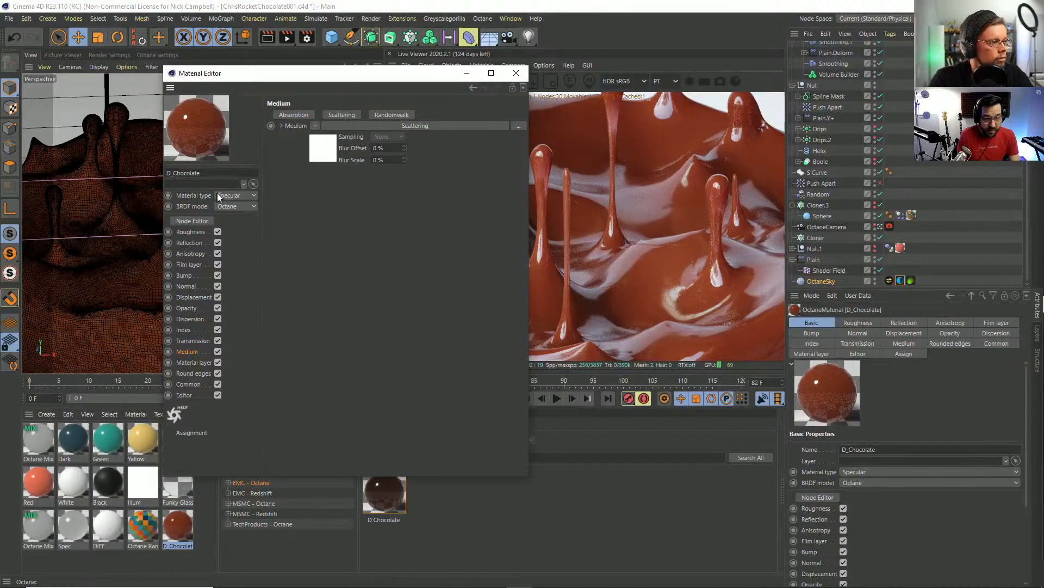
{"action": "left_click", "coordinate": [194, 221]}
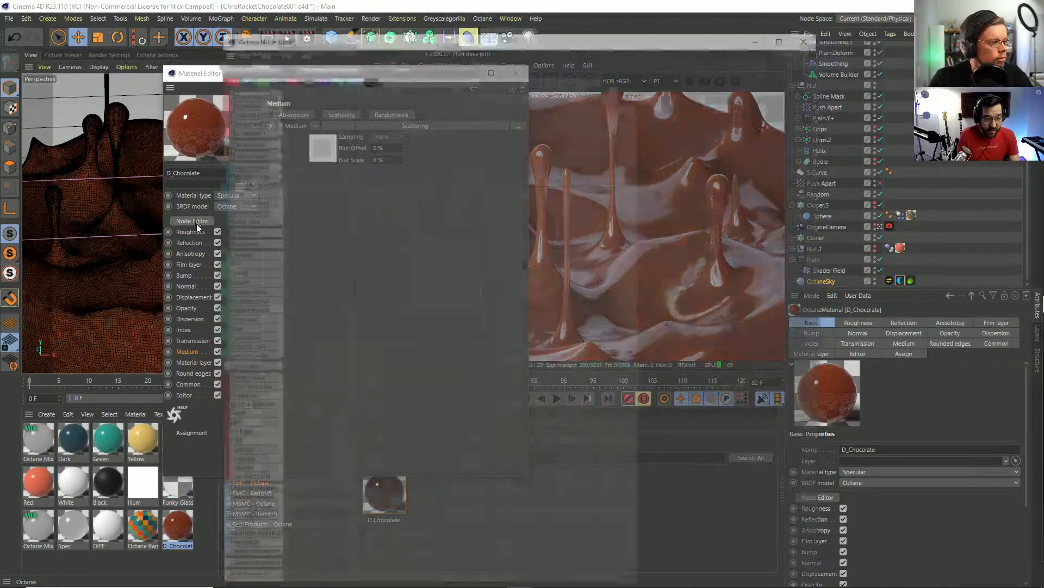
{"action": "left_click", "coordinate": [443, 238]}
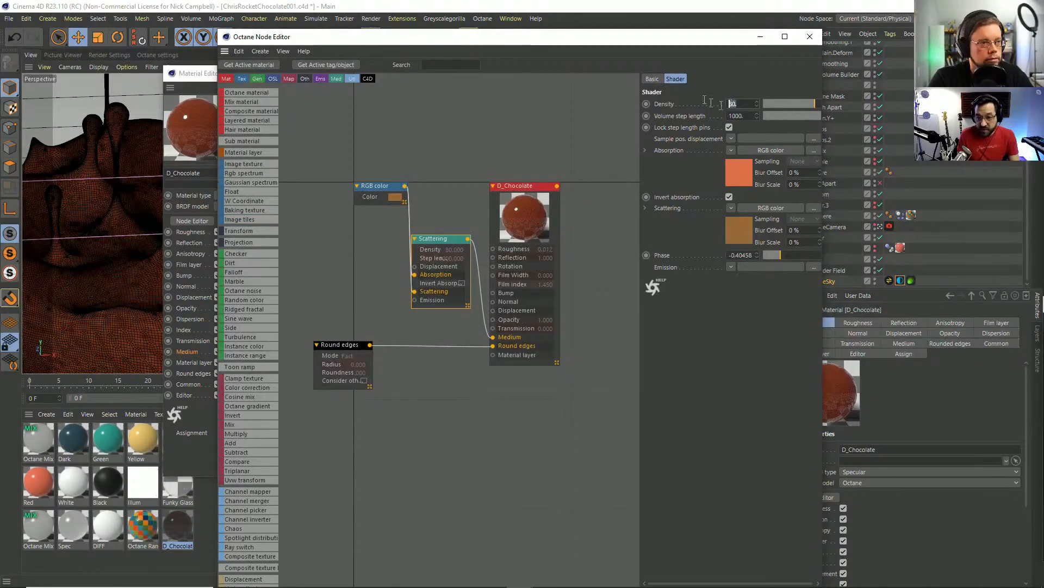
{"action": "left_click_drag", "start_coordinate": [692, 36], "coordinate": [627, 387]}
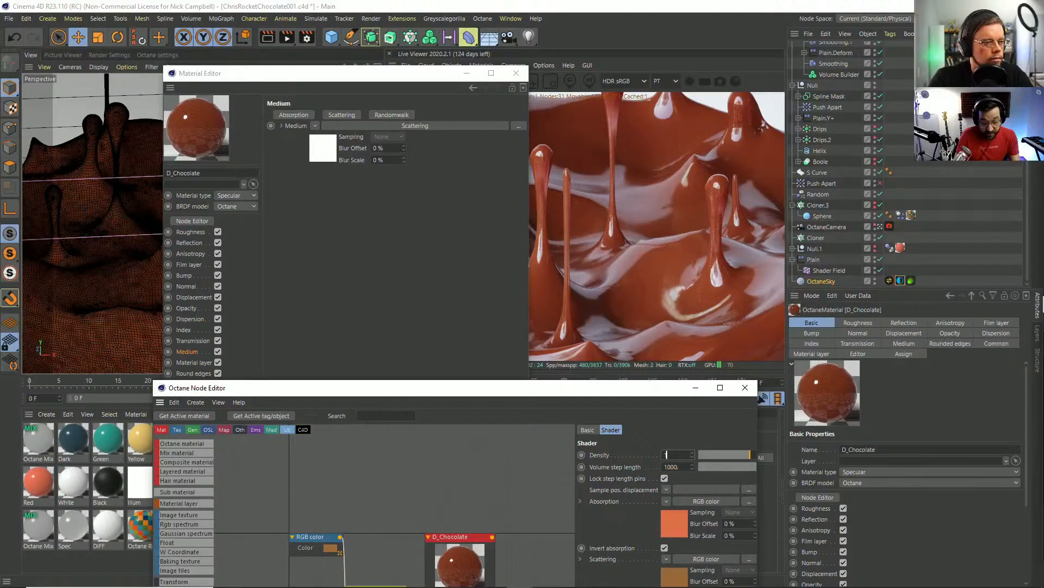
{"action": "type", "text": "150"}
{"action": "key", "text": "Return"}
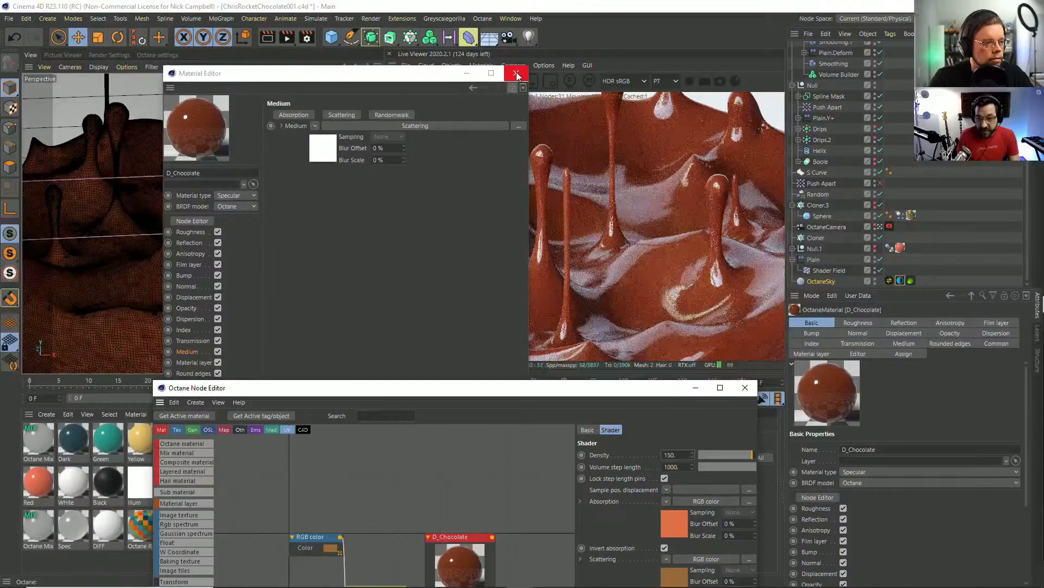
{"action": "left_click", "coordinate": [517, 75]}
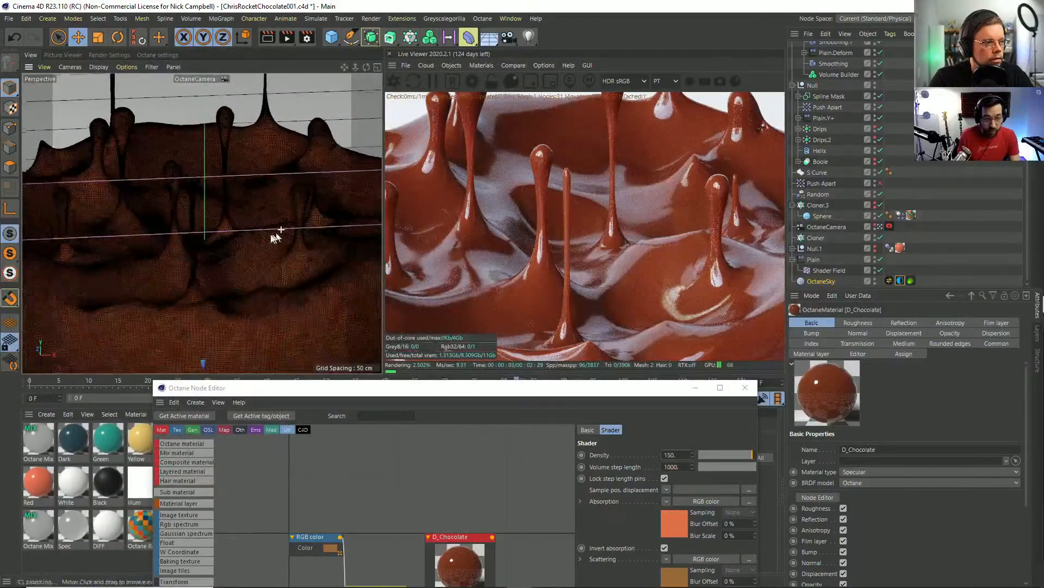
Check the denser chocolate on the whole half-sphere and close up from above the drips.
{"action": "left_click_drag", "start_coordinate": [275, 238], "coordinate": [262, 256], "text": "alt"}
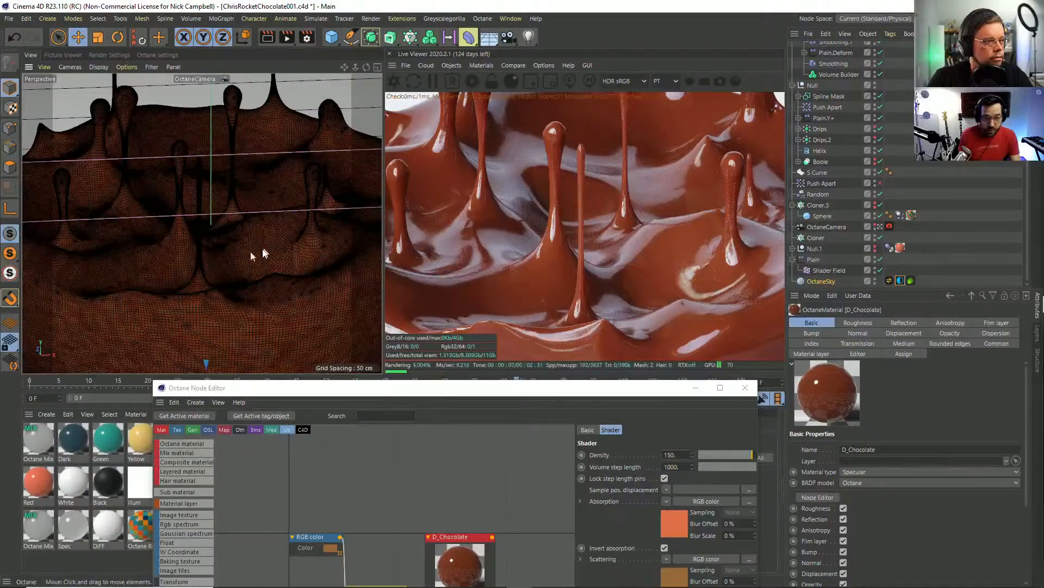
{"action": "key", "text": "h"}
{"action": "left_click_drag", "start_coordinate": [210, 303], "coordinate": [252, 280], "text": "alt"}
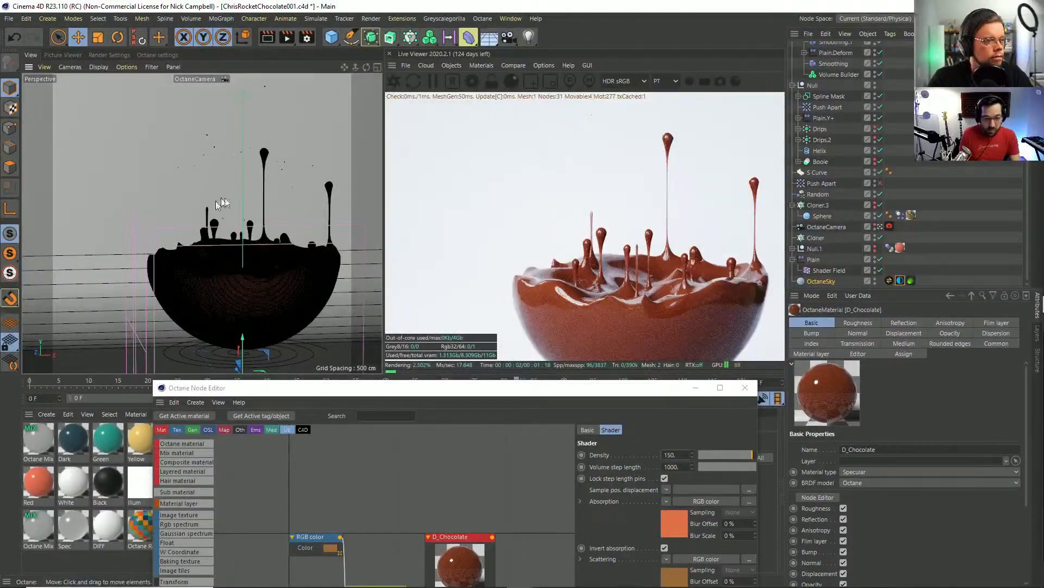
{"action": "scroll", "coordinate": [248, 240], "scroll_direction": "up", "scroll_amount": 5}
{"action": "left_click_drag", "start_coordinate": [248, 240], "coordinate": [280, 249], "text": "alt"}
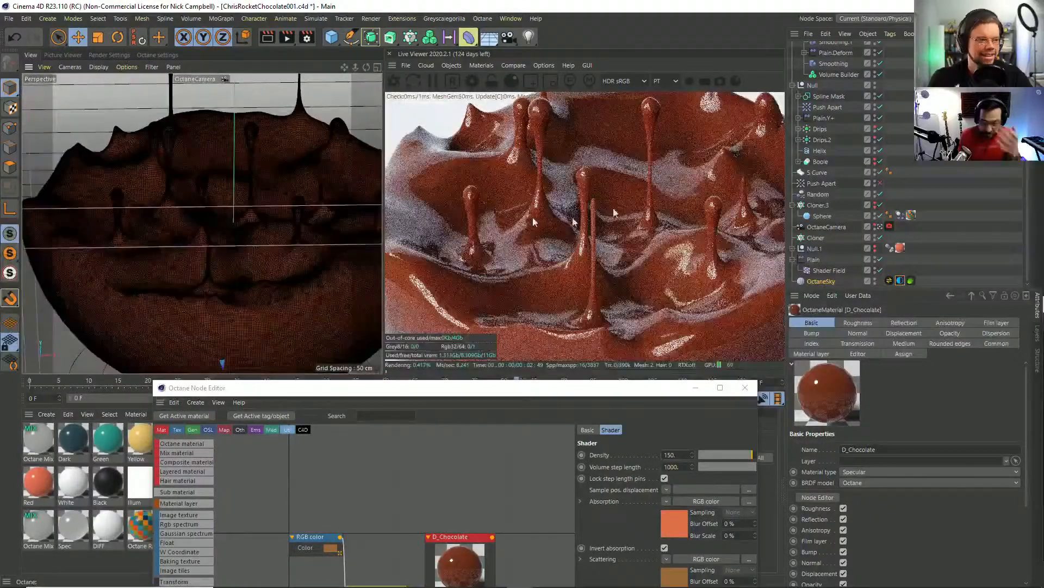
Open the HDRI library for OctaneSky's HDRI link, clear the search filter and show the Pro Studios Metal category.
{"action": "double_click", "coordinate": [889, 280]}
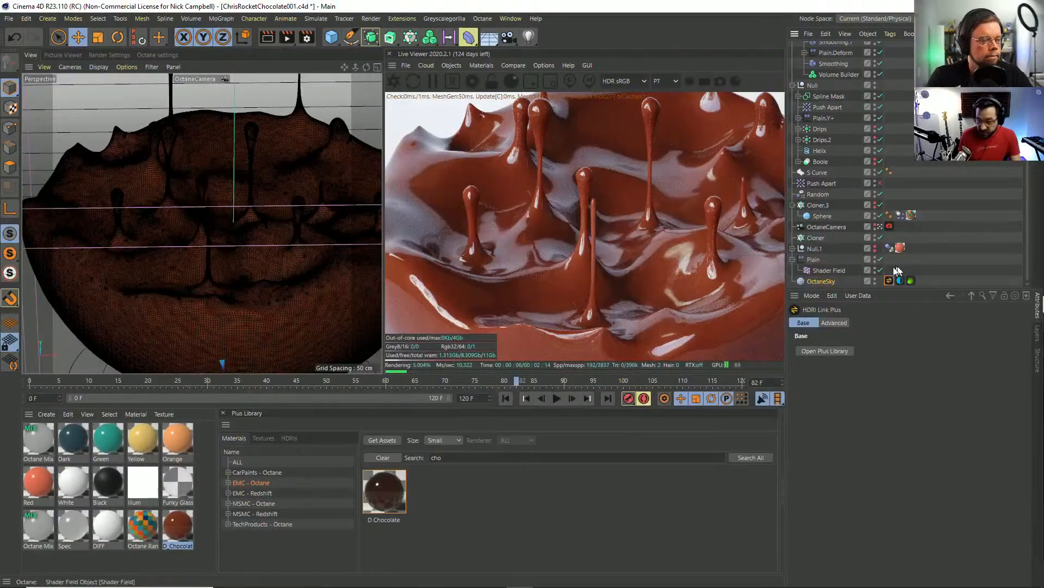
{"action": "left_click", "coordinate": [289, 438]}
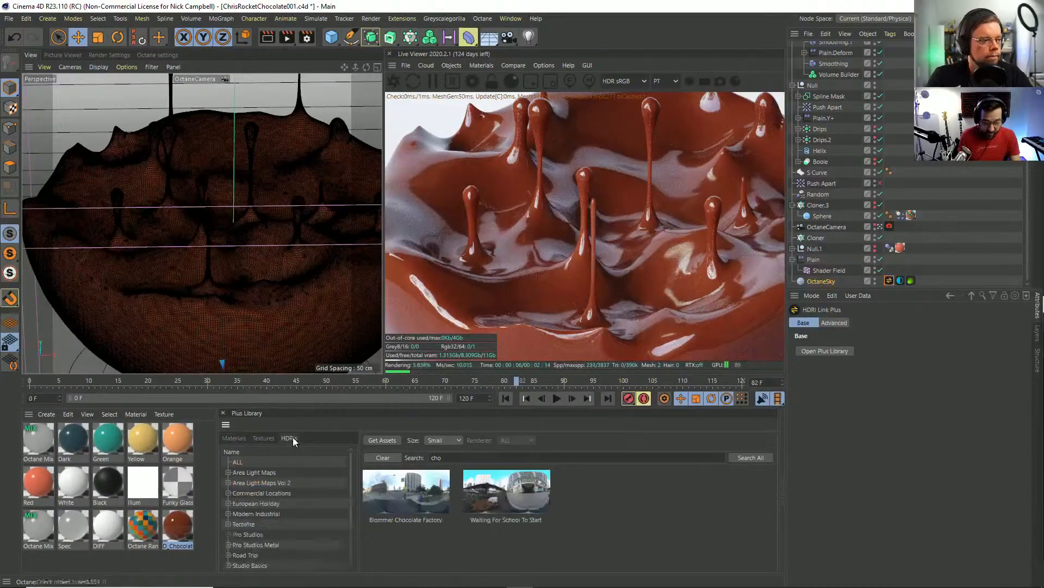
{"action": "left_click", "coordinate": [262, 483]}
{"action": "left_click", "coordinate": [264, 512]}
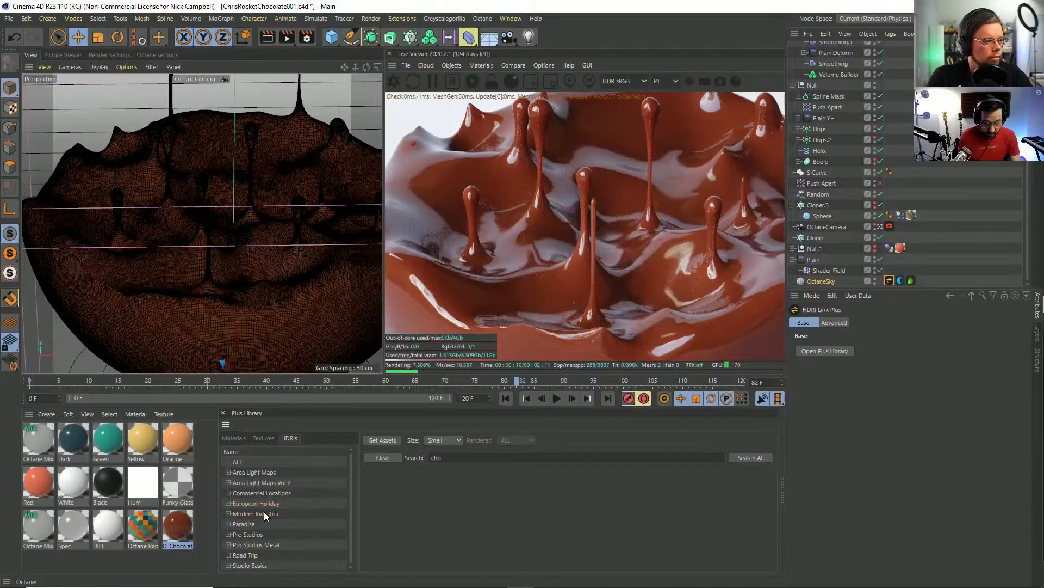
{"action": "left_click", "coordinate": [389, 458]}
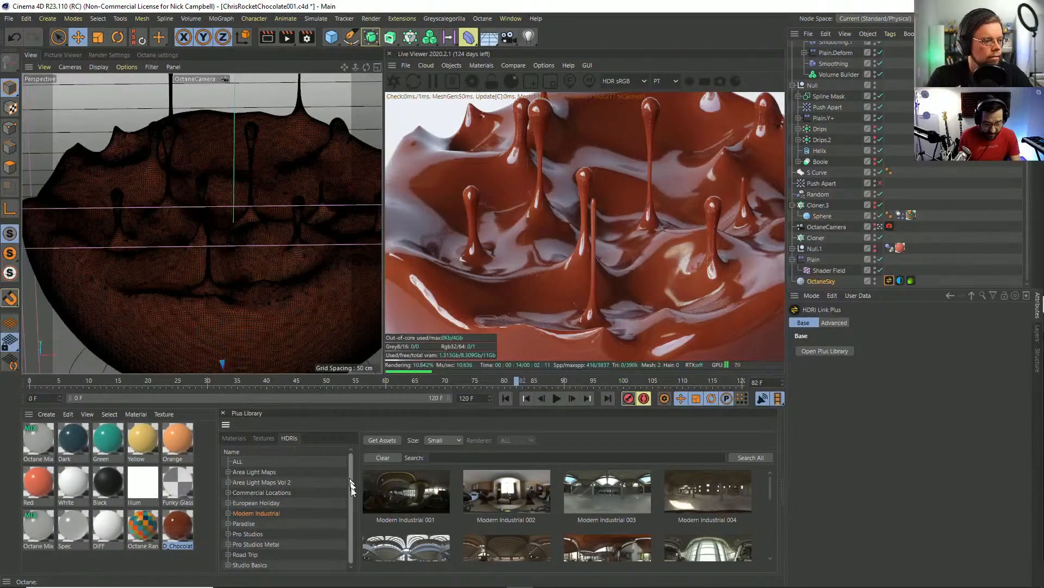
{"action": "left_click", "coordinate": [263, 543]}
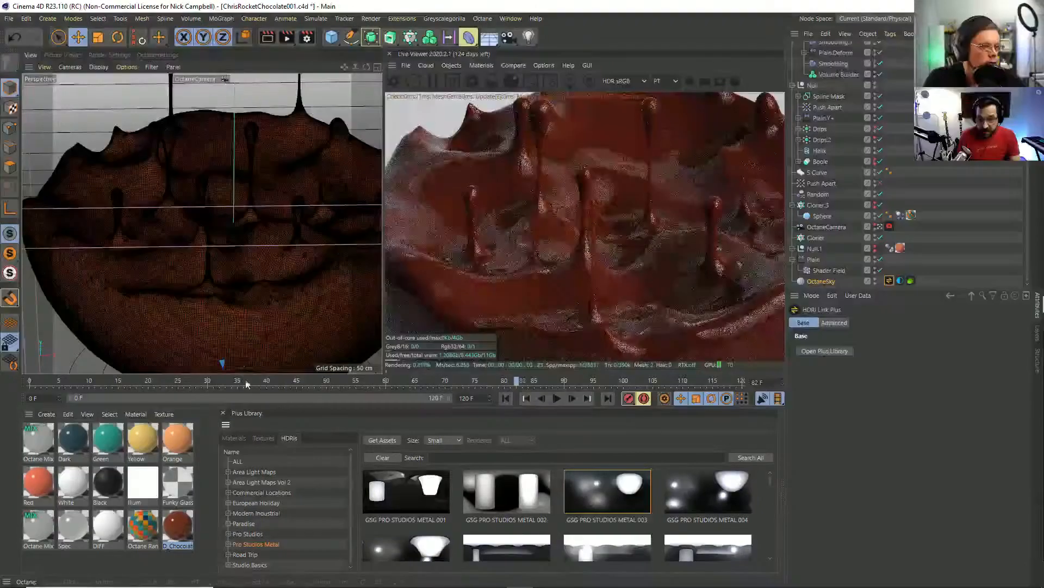
Try other Pro Studios Metal HDRIs on the sky and apply GSG PRO STUDIOS METAL 003.
{"action": "left_click", "coordinate": [427, 548]}
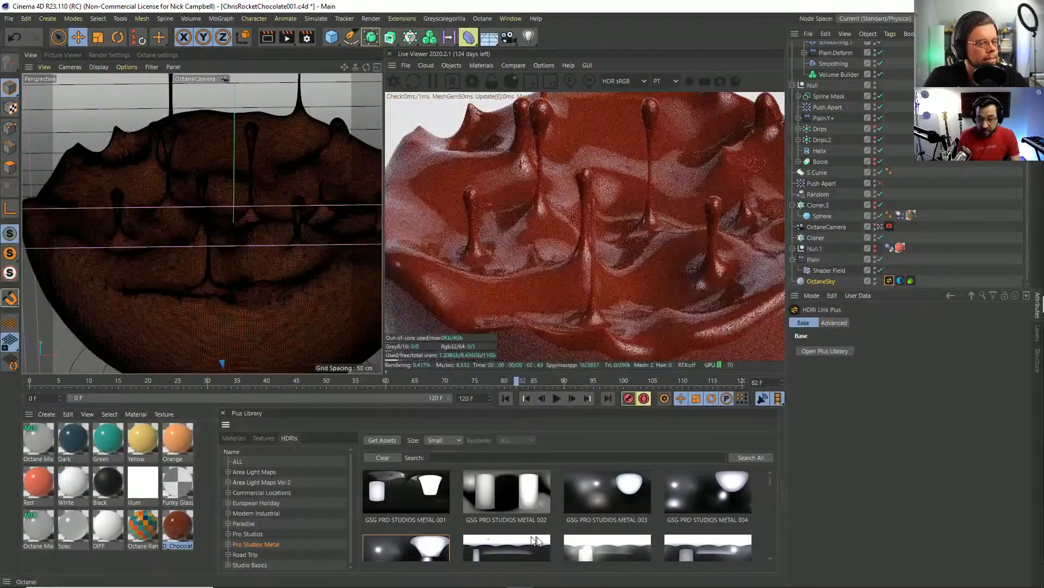
{"action": "left_click", "coordinate": [599, 550]}
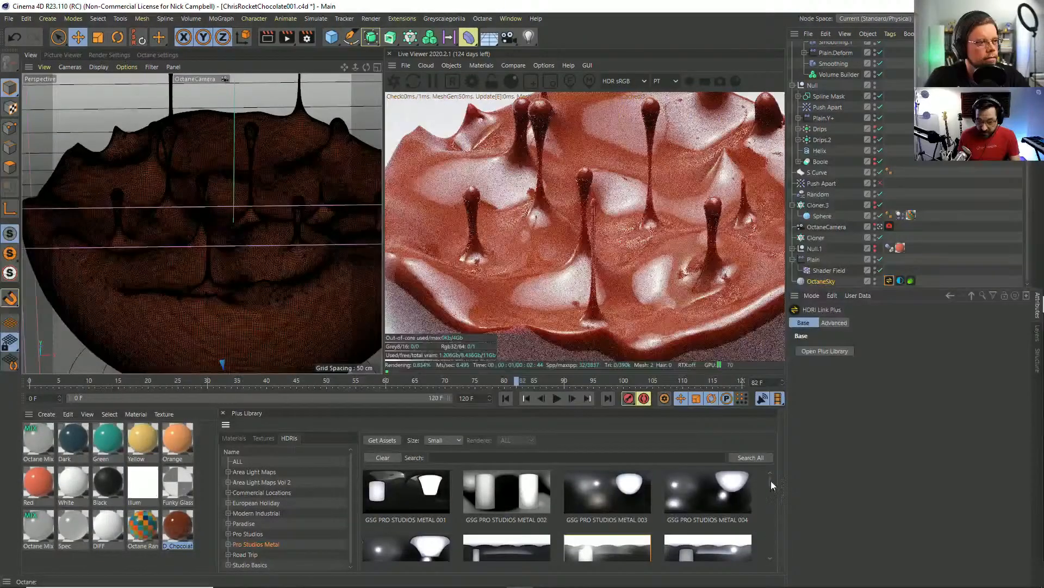
{"action": "left_click", "coordinate": [642, 492]}
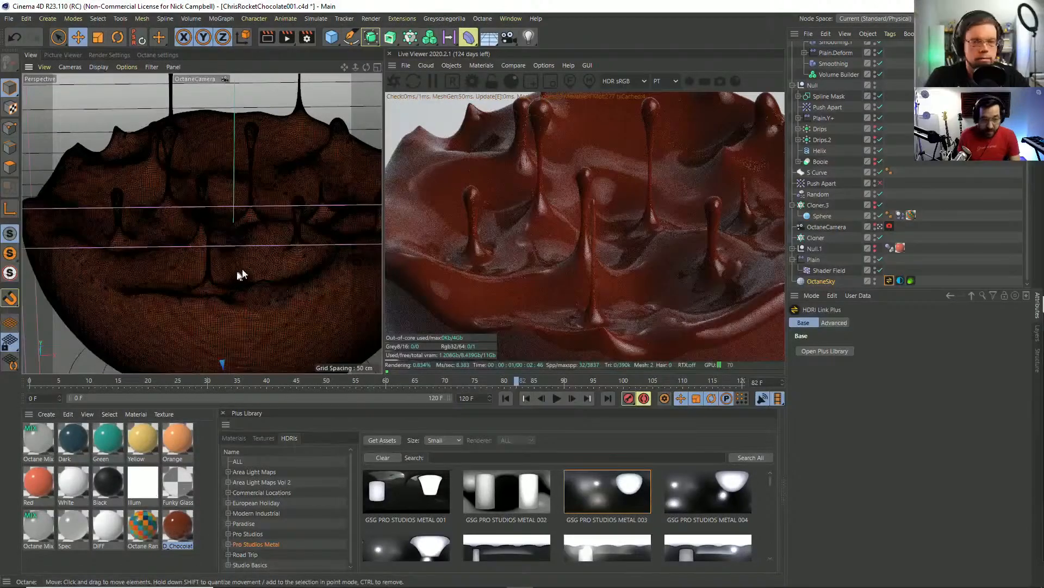
Open the Thinlens settings of the OctaneCamera's Octane camera tag.
{"action": "left_click_drag", "start_coordinate": [240, 275], "coordinate": [246, 238], "text": "alt"}
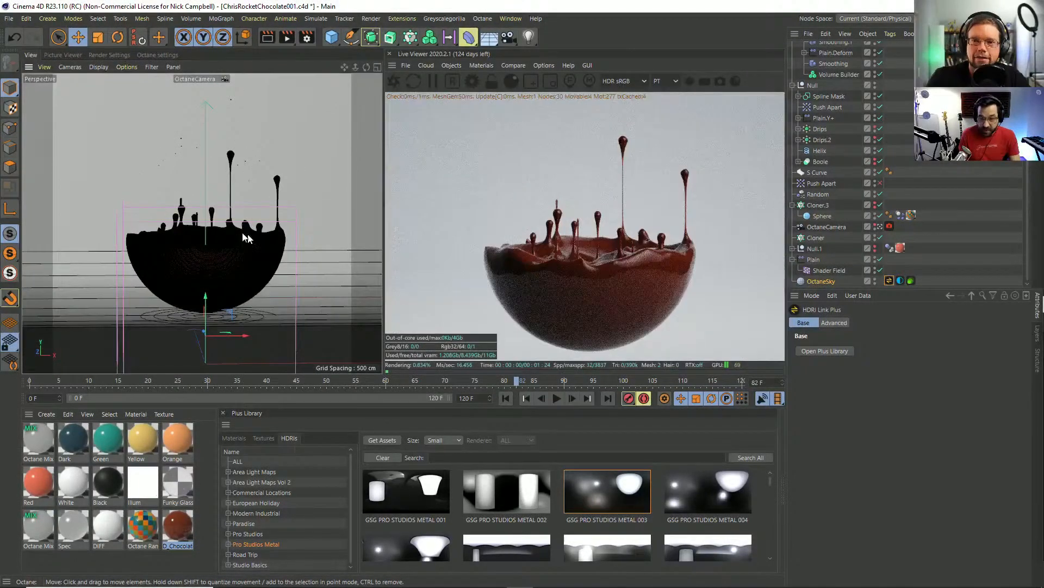
{"action": "left_click_drag", "start_coordinate": [278, 276], "coordinate": [275, 273], "text": "alt"}
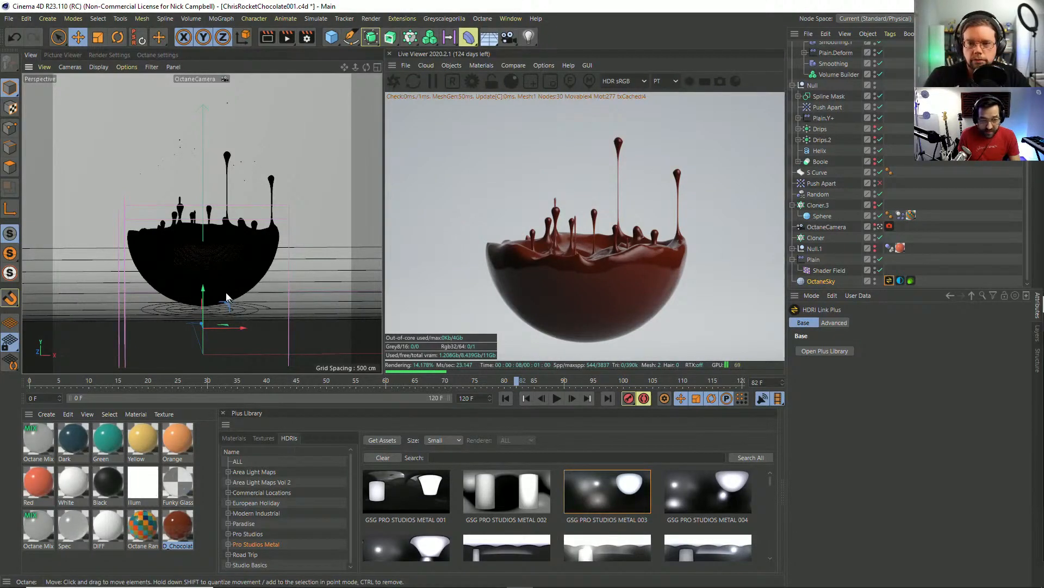
{"action": "scroll", "coordinate": [227, 297], "scroll_direction": "up", "scroll_amount": 5}
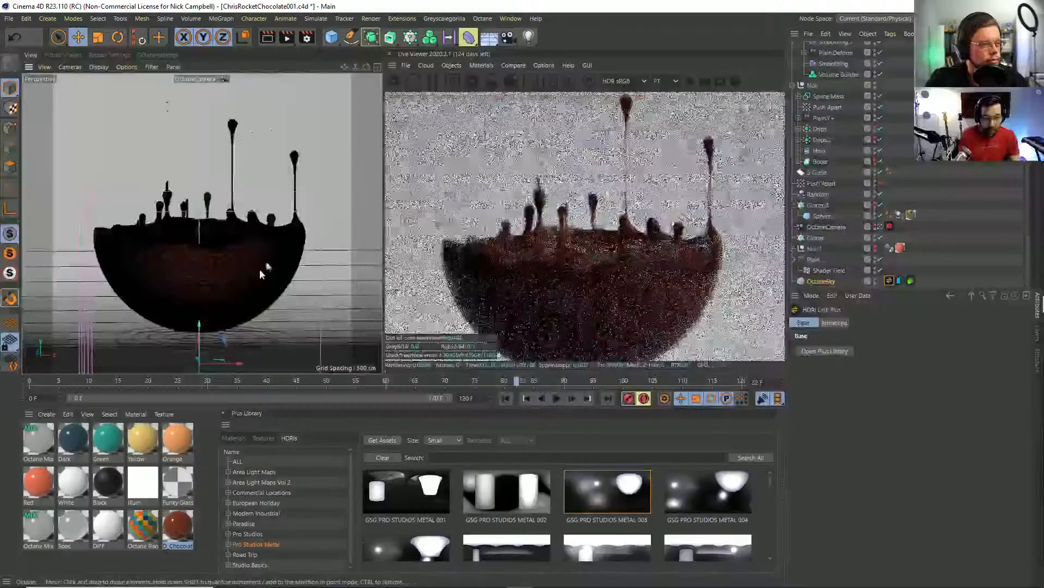
{"action": "scroll", "coordinate": [261, 272], "scroll_direction": "up", "scroll_amount": 5}
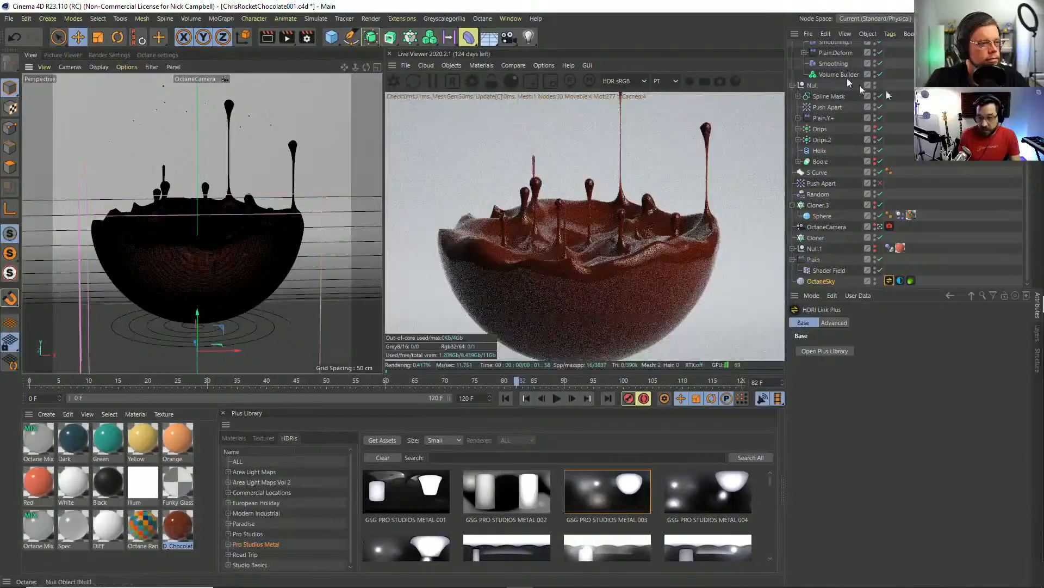
{"action": "scroll", "coordinate": [816, 66], "scroll_direction": "up", "scroll_amount": 2}
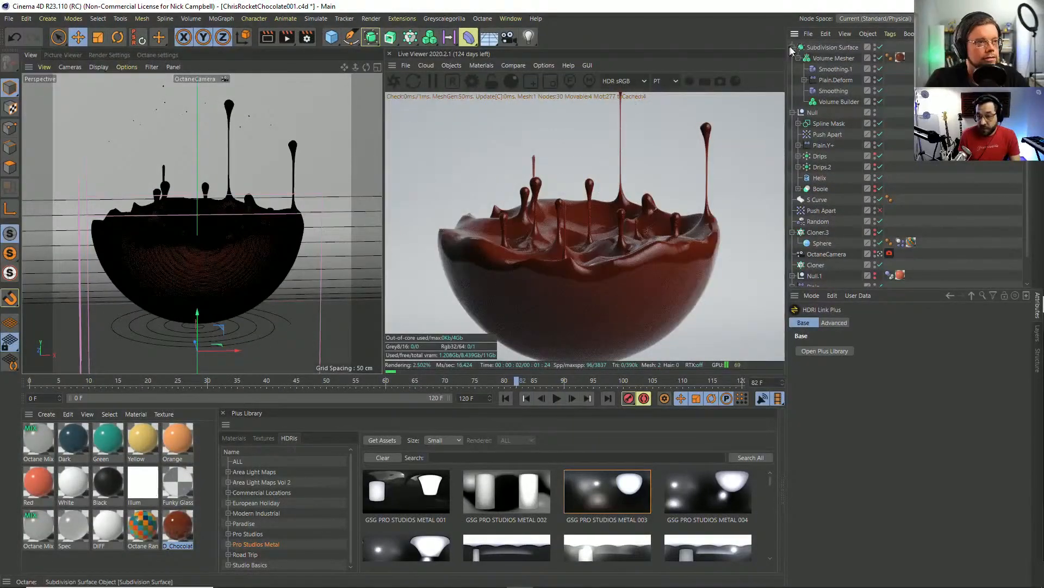
{"action": "left_click", "coordinate": [793, 47]}
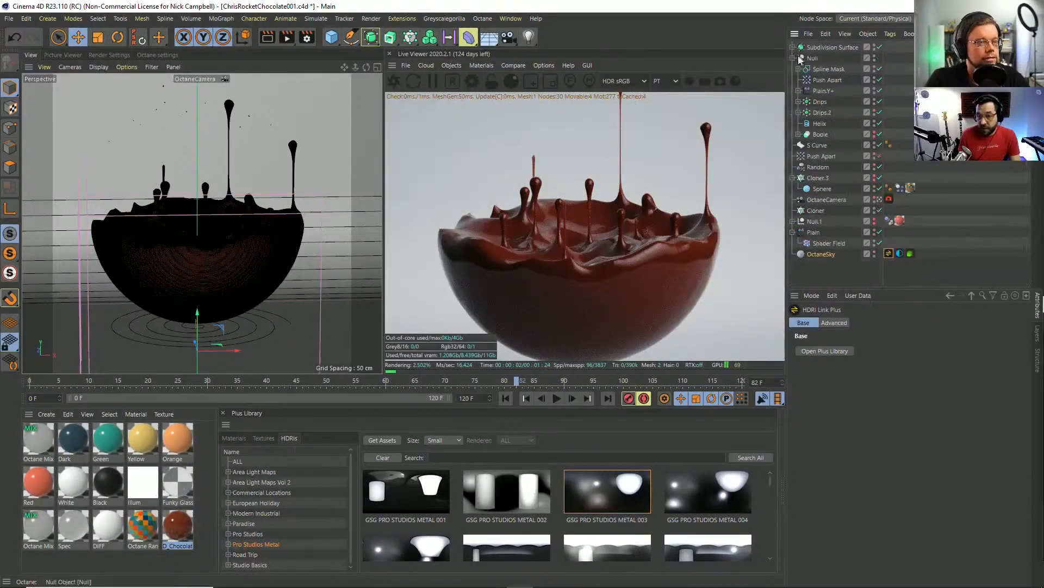
{"action": "left_click", "coordinate": [826, 200]}
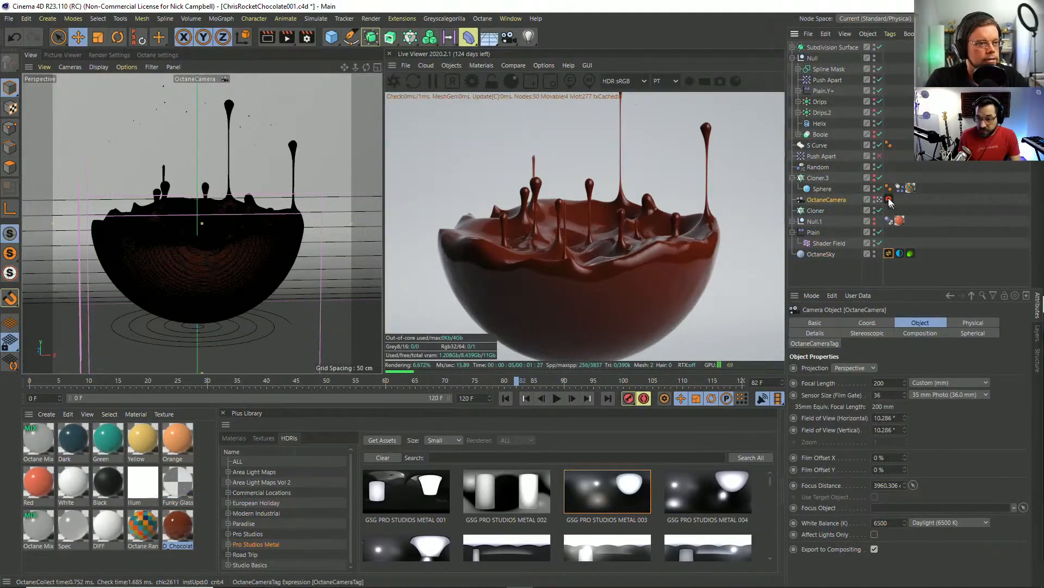
{"action": "left_click", "coordinate": [889, 200]}
{"action": "left_click", "coordinate": [841, 203]}
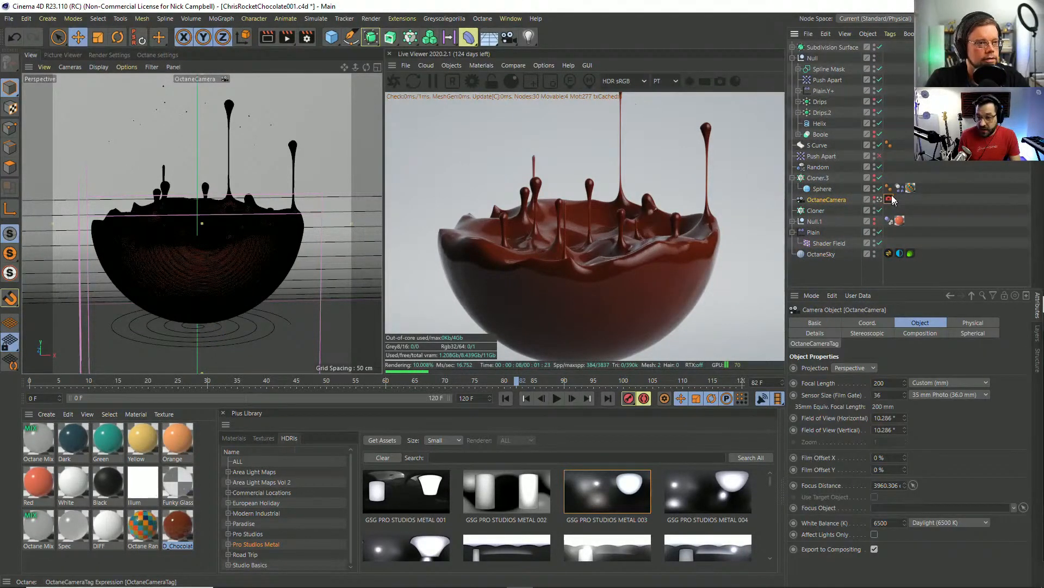
{"action": "left_click", "coordinate": [889, 200]}
{"action": "left_click", "coordinate": [858, 323]}
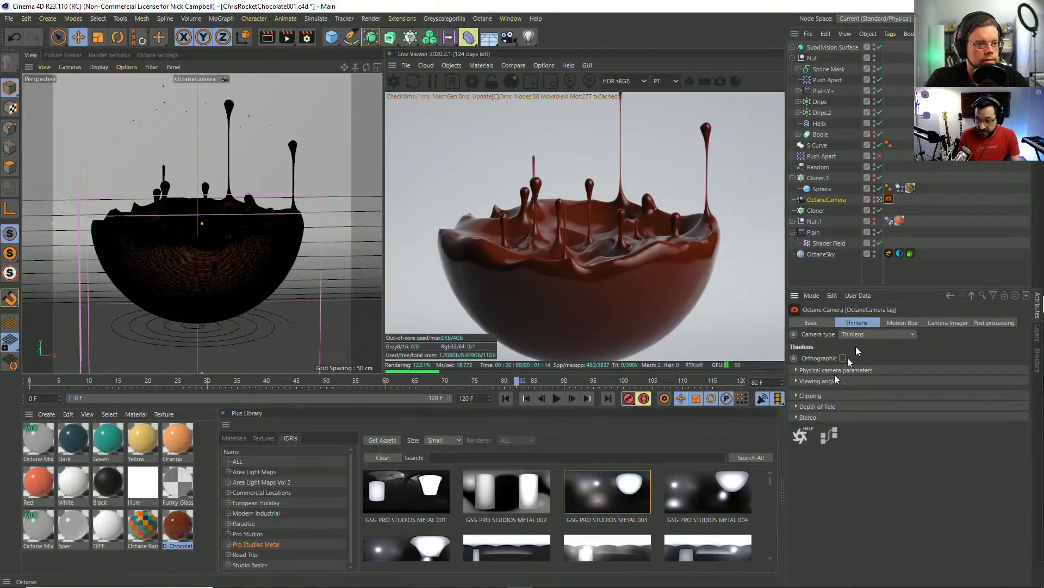
Expand the Thinlens parameter groups, including Depth of field, and set the camera's F-stop to 2.
{"action": "left_click", "coordinate": [797, 407]}
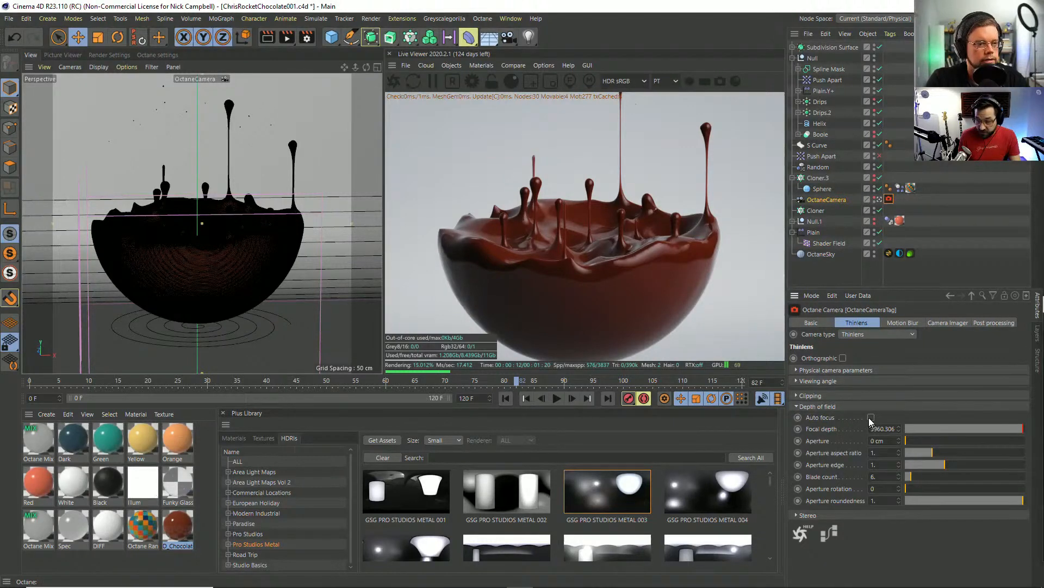
{"action": "left_click", "coordinate": [797, 370]}
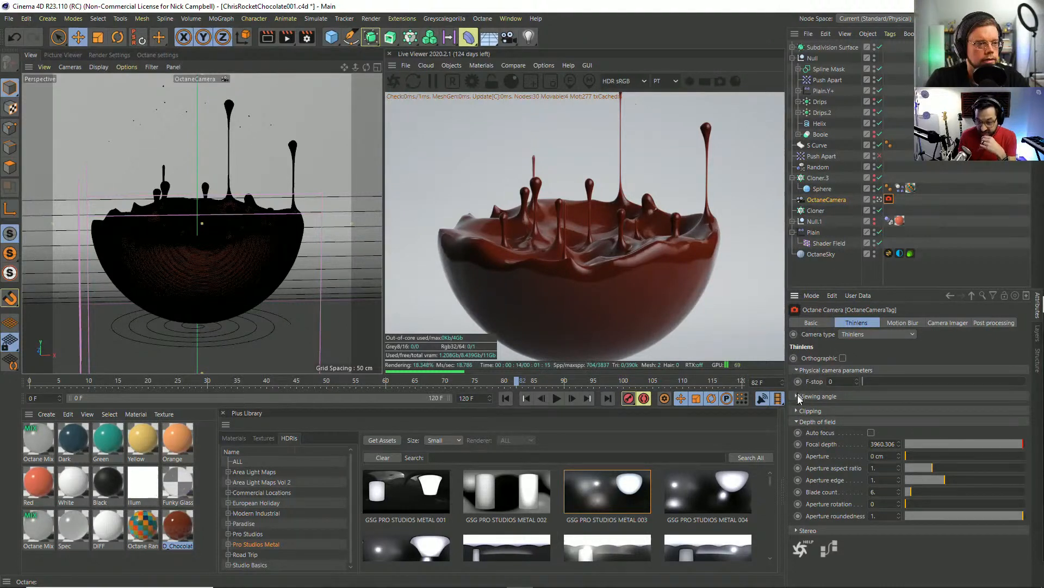
{"action": "left_click", "coordinate": [797, 397]}
{"action": "left_click", "coordinate": [797, 461]}
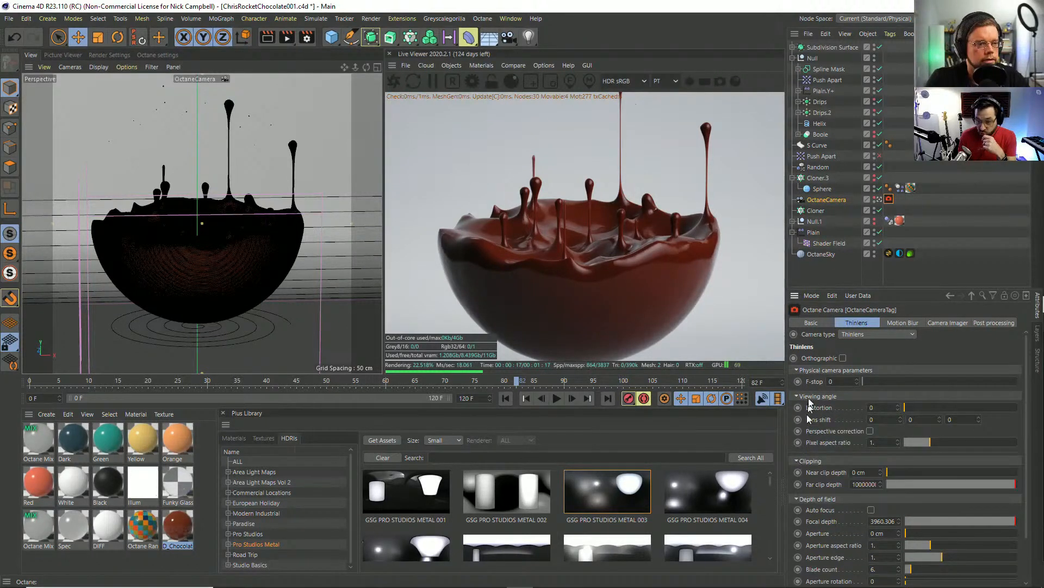
{"action": "left_click_drag", "start_coordinate": [890, 380], "coordinate": [981, 381]}
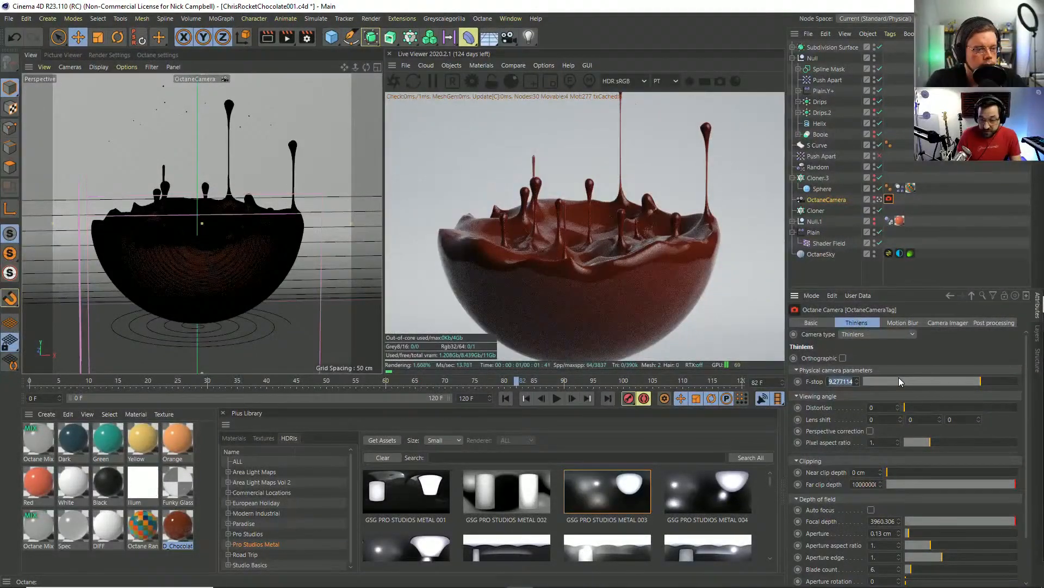
{"action": "type", "text": "2"}
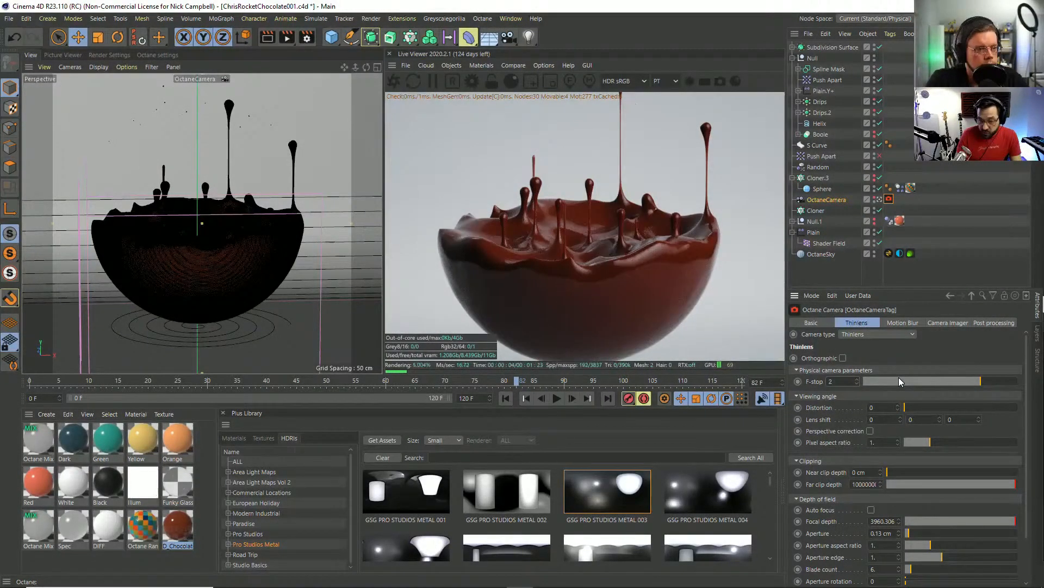
{"action": "key", "text": "Return"}
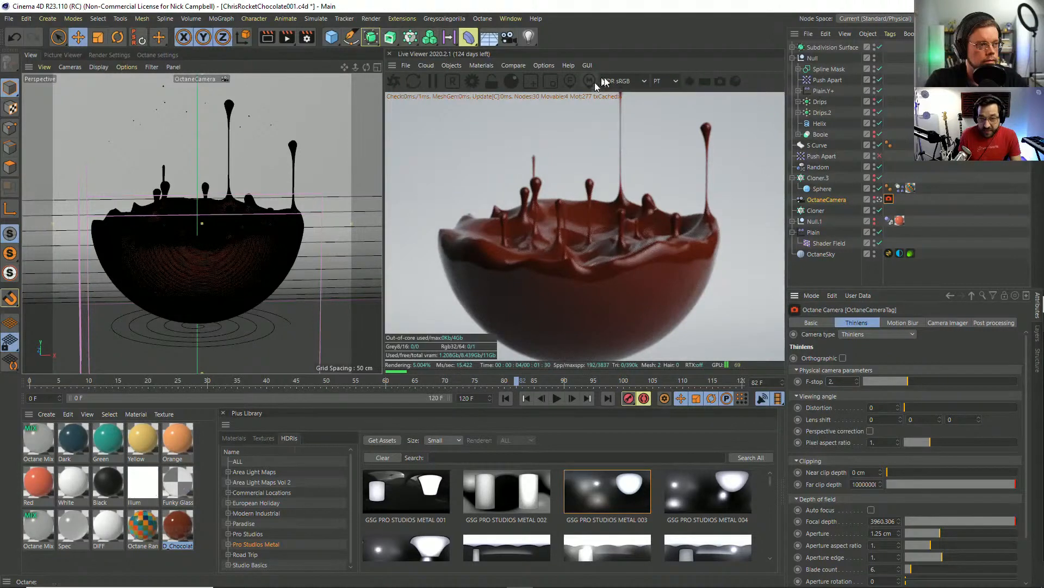
Pick the camera focus on the bowl's front in the live render, then refocus on the chocolate surface at close range.
{"action": "left_click", "coordinate": [570, 81]}
{"action": "left_click", "coordinate": [597, 258]}
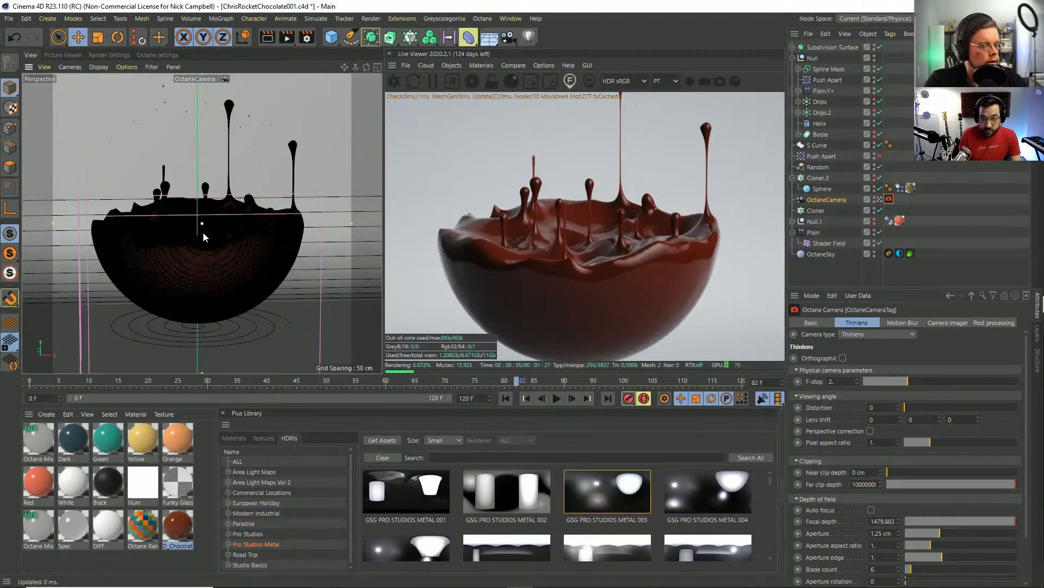
{"action": "right_click_drag", "start_coordinate": [203, 231], "coordinate": [234, 241], "text": "alt"}
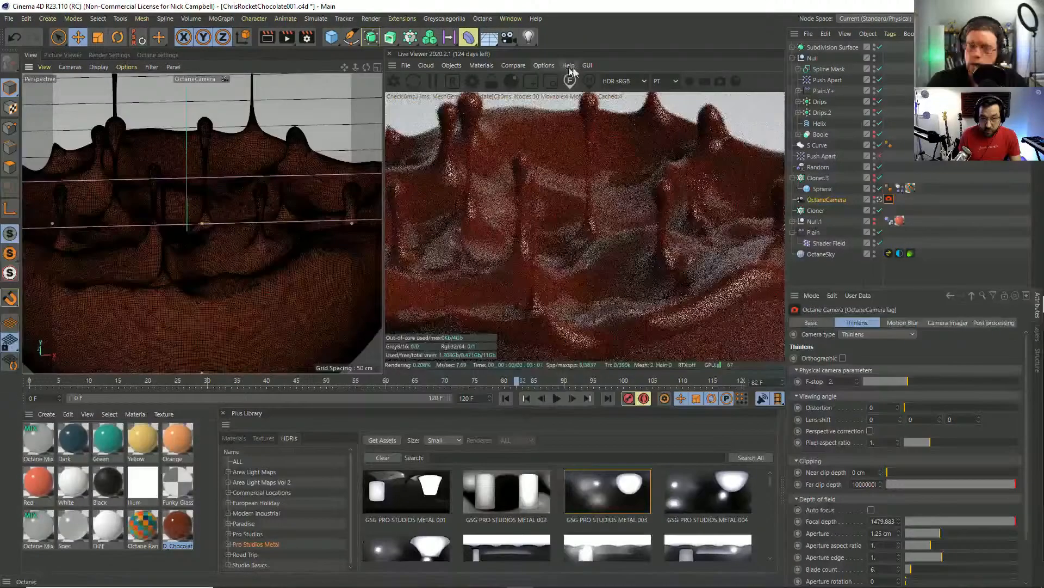
{"action": "left_click", "coordinate": [585, 271]}
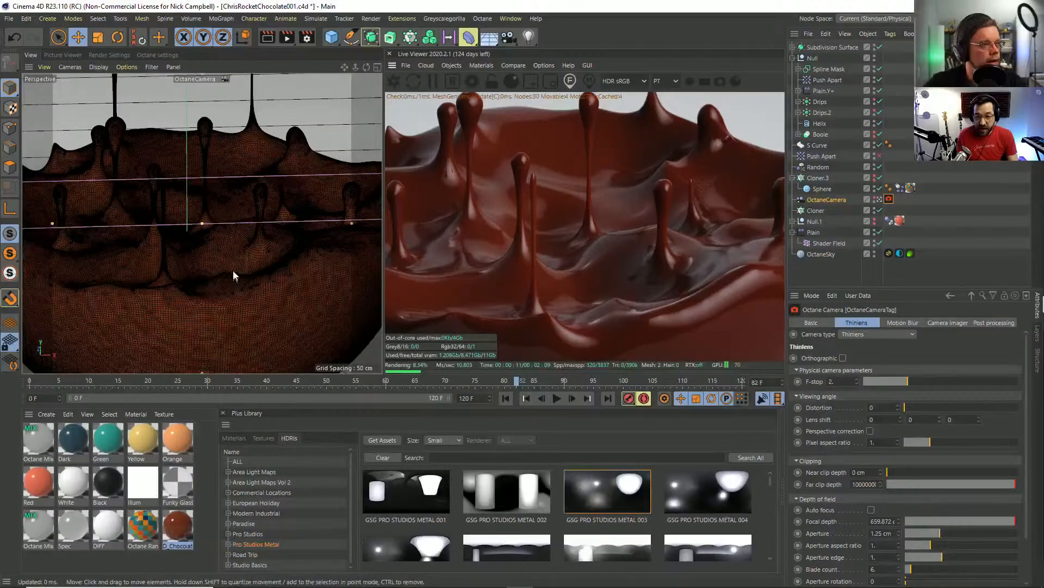
Set the F-stop to 0.5 and pick the focus on a rear drip, then on the central front drip's tip.
{"action": "left_click_drag", "start_coordinate": [220, 273], "coordinate": [228, 285], "text": "alt"}
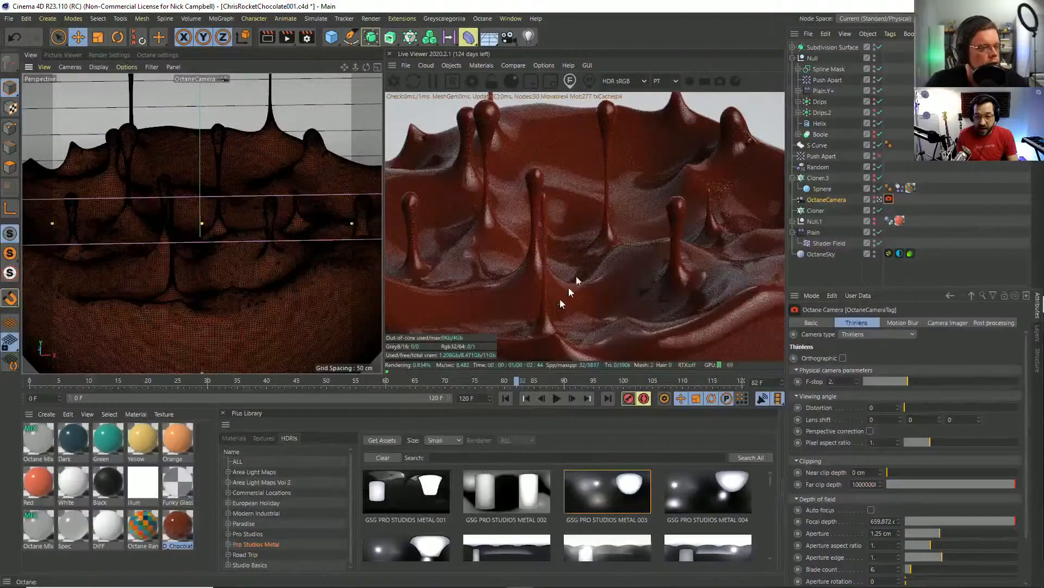
{"action": "left_click", "coordinate": [569, 82]}
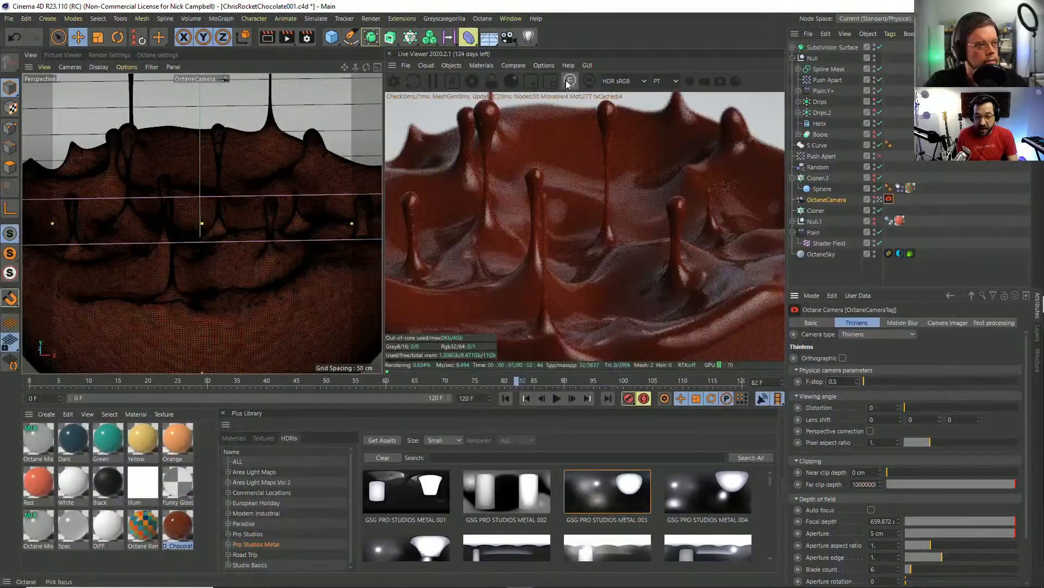
{"action": "left_click", "coordinate": [526, 126]}
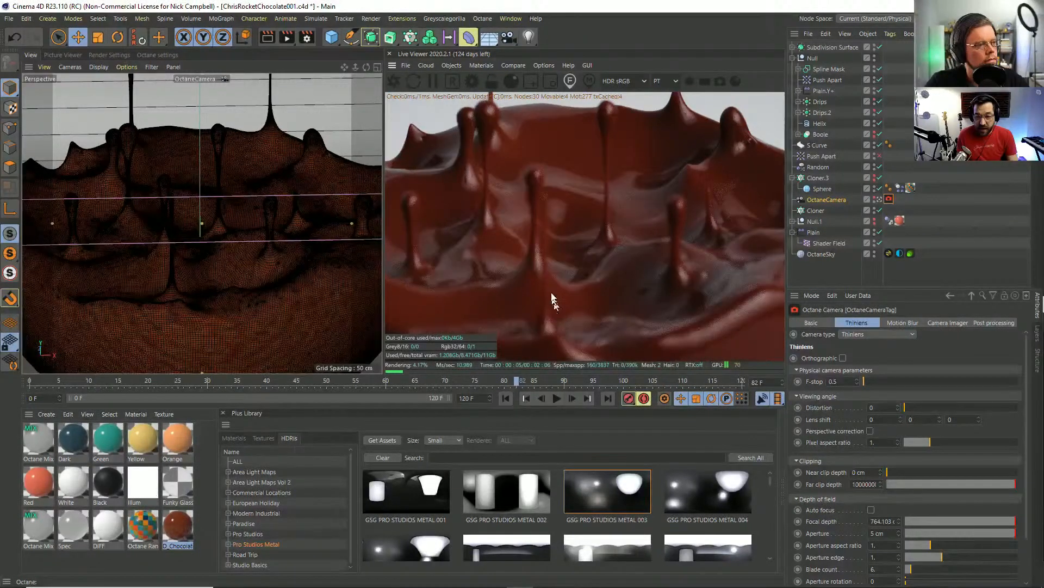
{"action": "left_click", "coordinate": [535, 182]}
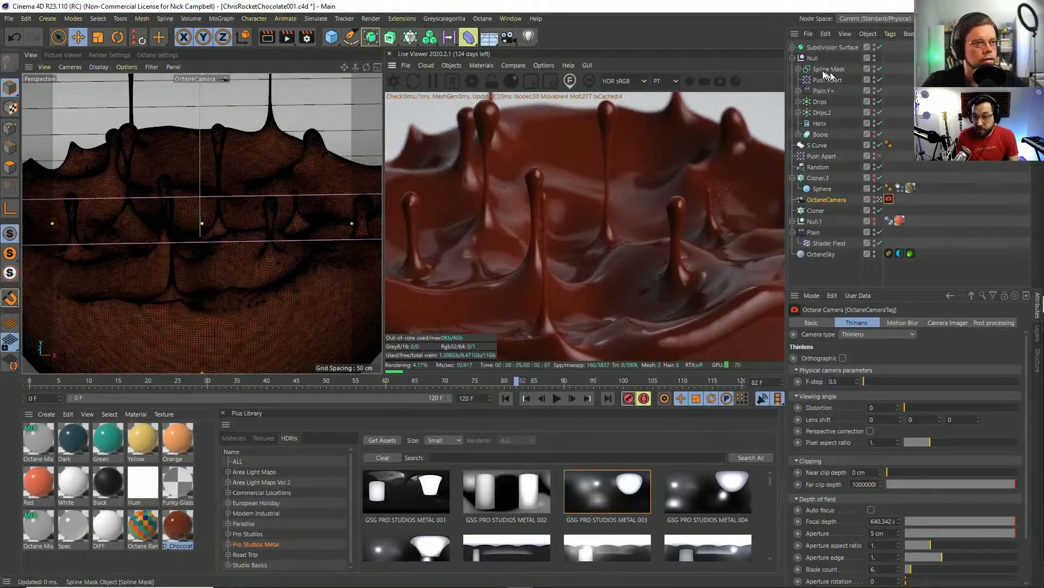
Add an Octane ObjectTag to the Volume Mesher inside the Subdivision Surface.
{"action": "left_click", "coordinate": [794, 48]}
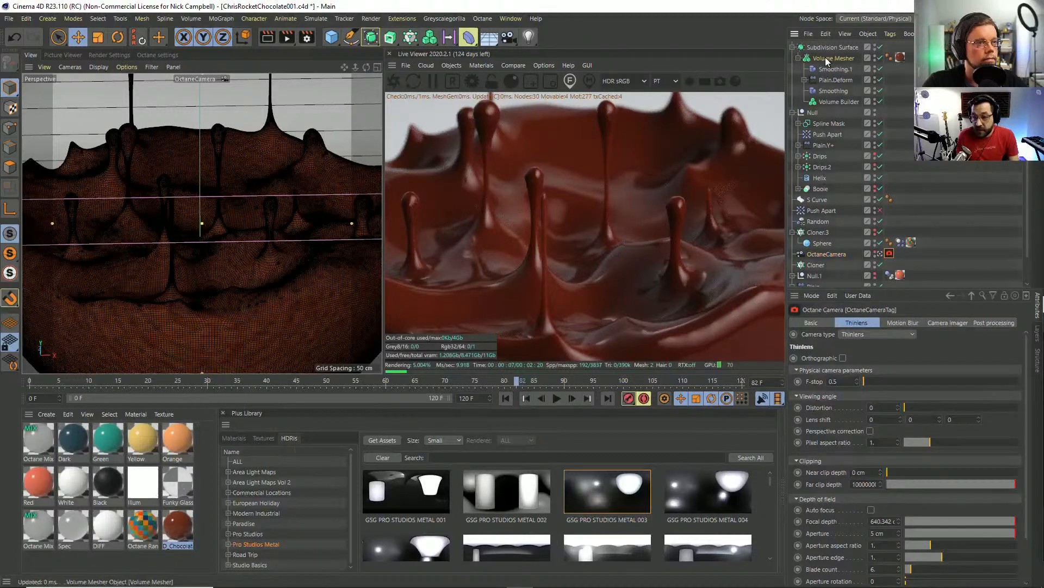
{"action": "left_click", "coordinate": [831, 48]}
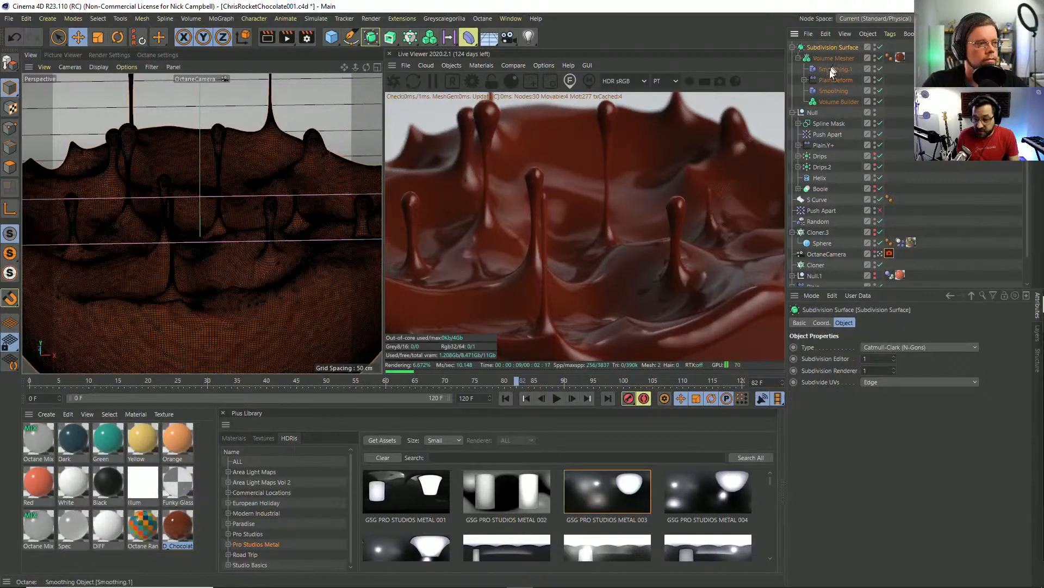
{"action": "left_click", "coordinate": [835, 58]}
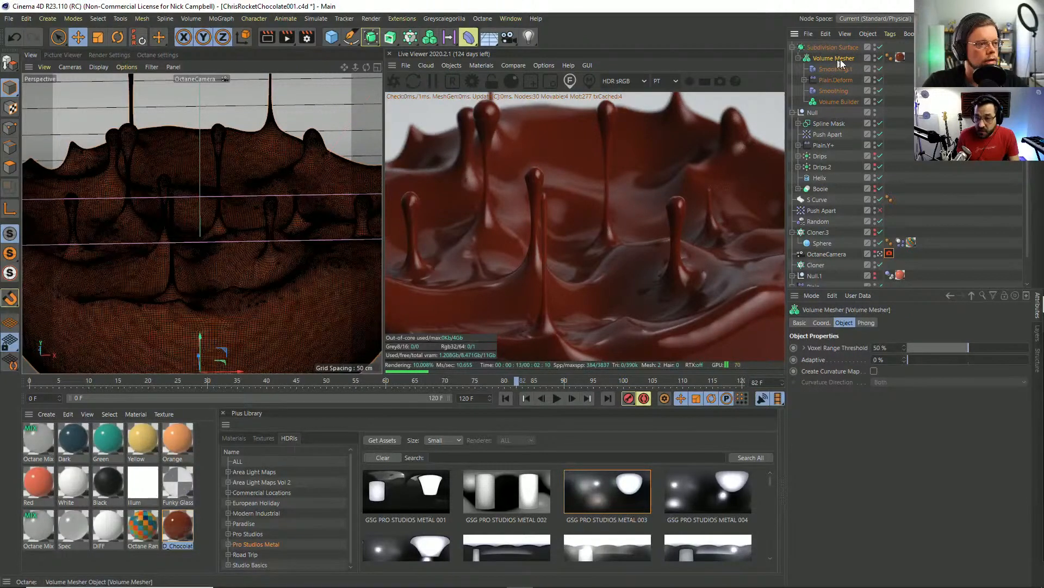
{"action": "left_click", "coordinate": [890, 34]}
{"action": "mouse_move", "coordinate": [905, 75]}
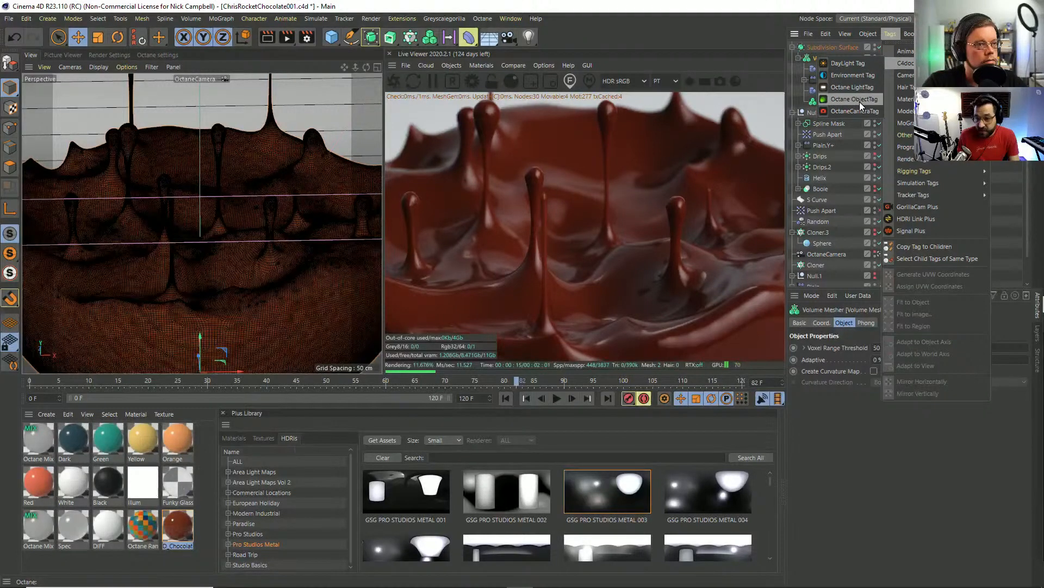
{"action": "left_click", "coordinate": [859, 103]}
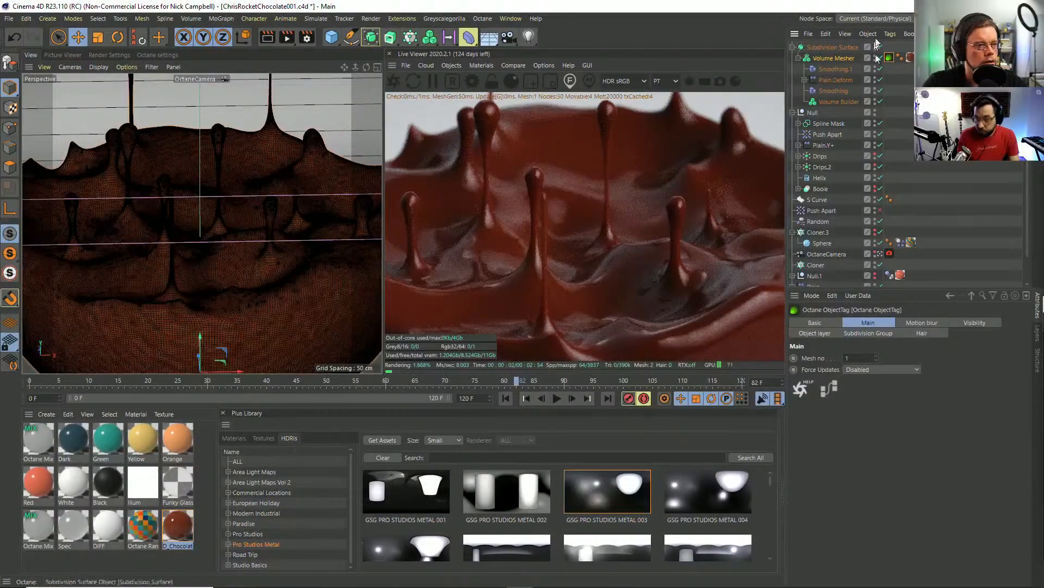
Look through the Octane ObjectTag's settings groups and set its subdivision level to 1.
{"action": "left_click", "coordinate": [879, 334]}
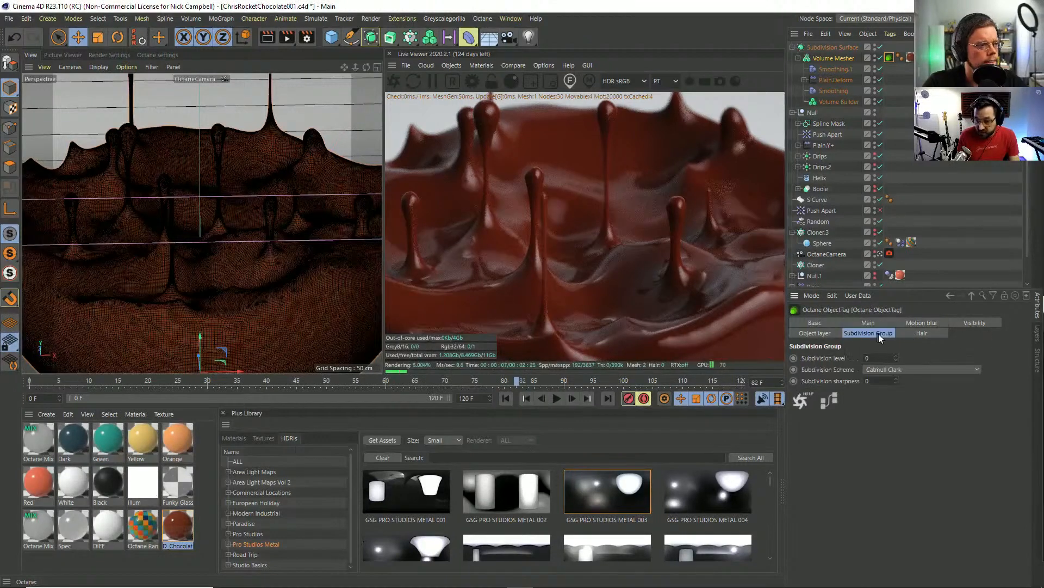
{"action": "left_click", "coordinate": [925, 334]}
{"action": "left_click", "coordinate": [823, 333]}
{"action": "left_click", "coordinate": [936, 324]}
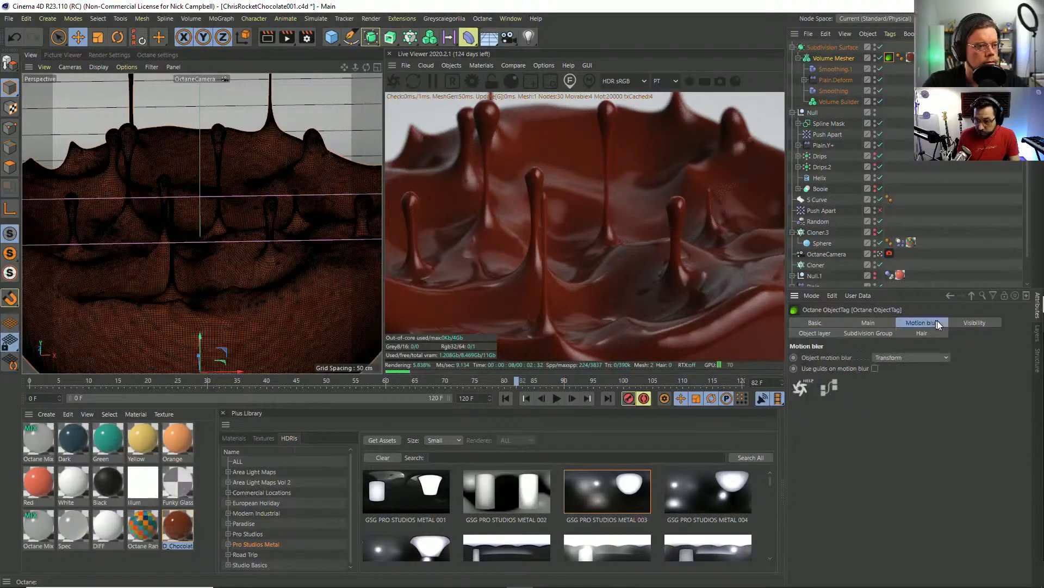
{"action": "left_click", "coordinate": [982, 325]}
{"action": "left_click", "coordinate": [873, 324]}
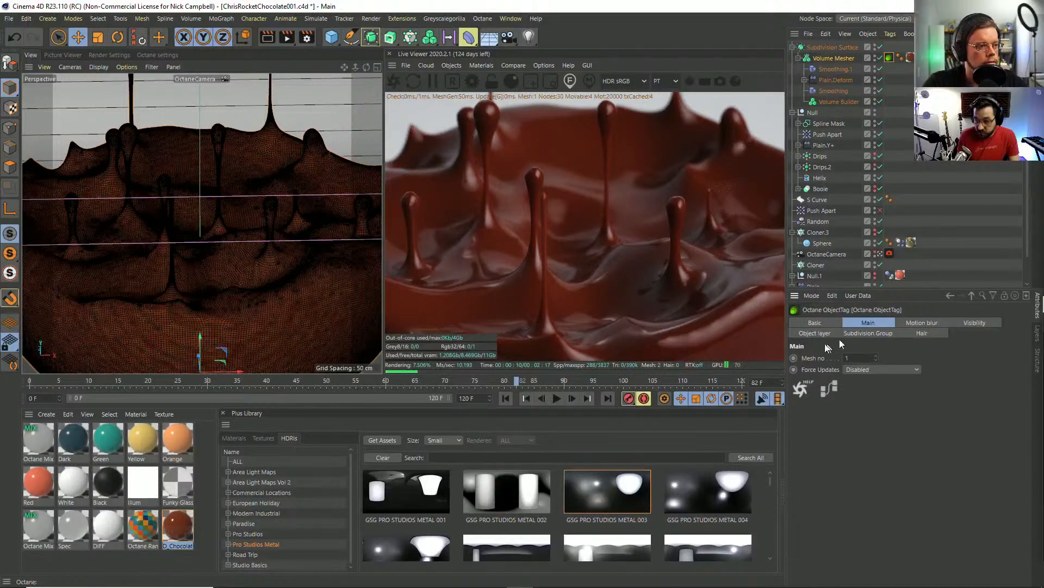
{"action": "left_click", "coordinate": [823, 333]}
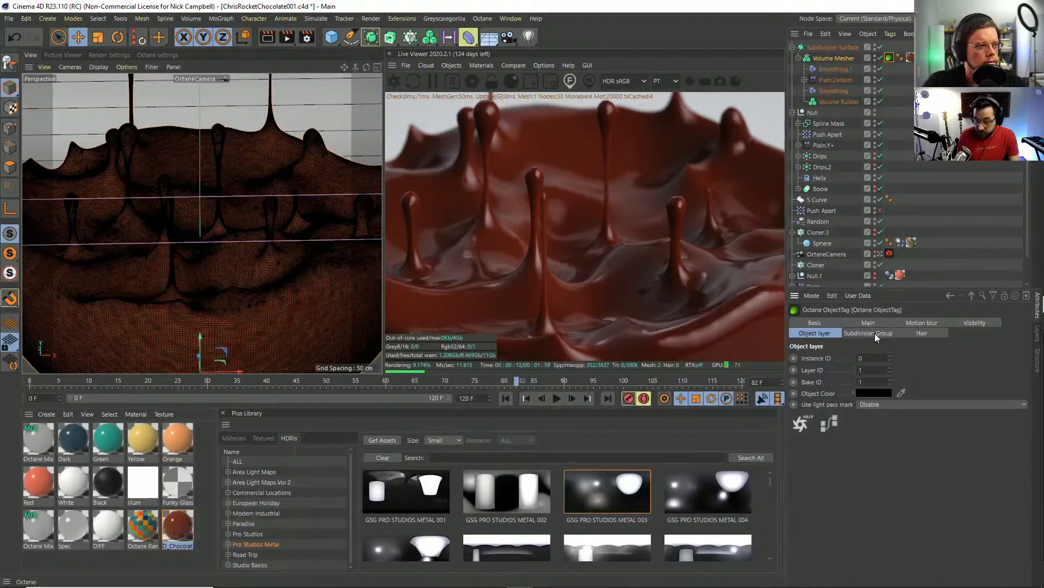
{"action": "left_click", "coordinate": [876, 334]}
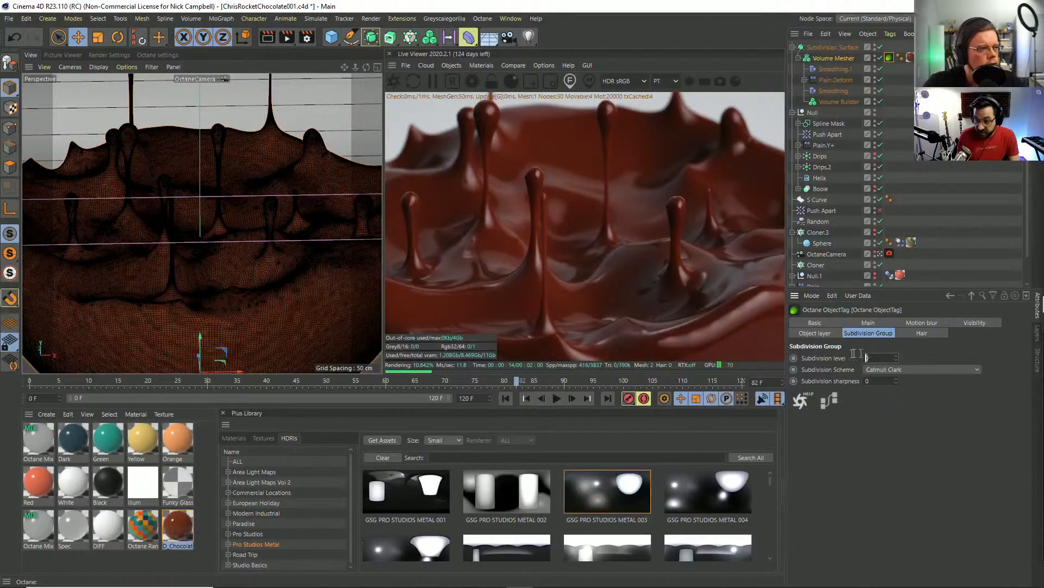
{"action": "type", "text": "1"}
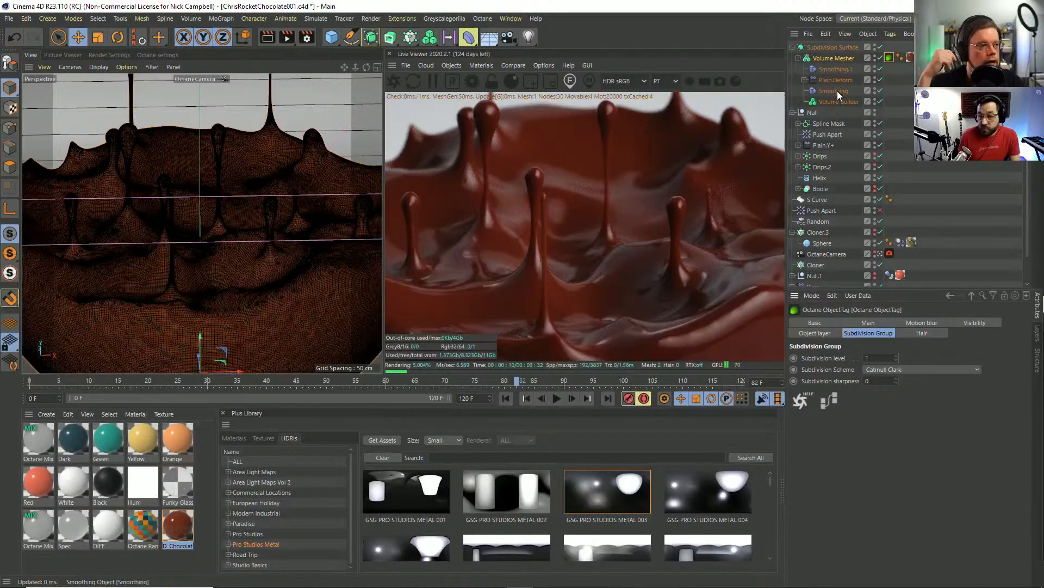
Expand the Plain.Deform effector in the hierarchy and set the ObjectTag's subdivision level back to 0.
{"action": "left_click", "coordinate": [805, 81]}
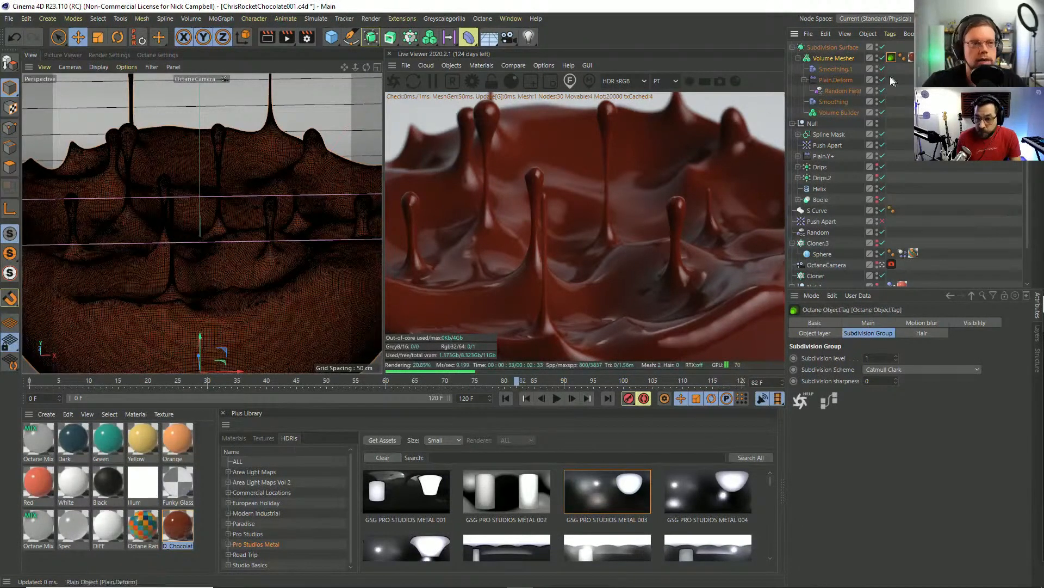
{"action": "left_click", "coordinate": [877, 358]}
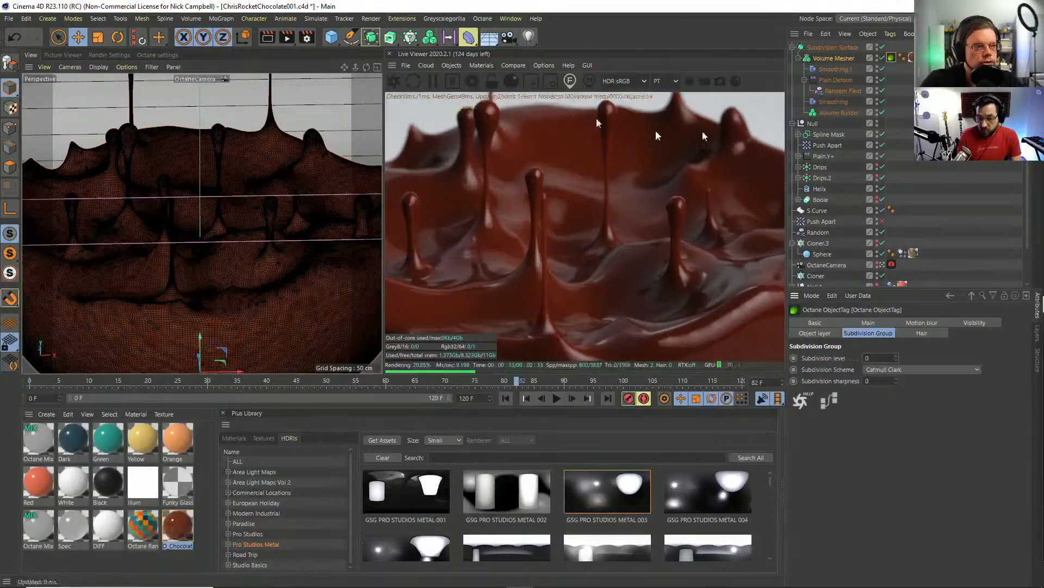
Pull the OctaneCamera back to frame the whole chocolate bowl and pick the focus on its front rim.
{"action": "scroll", "coordinate": [235, 251], "scroll_direction": "down", "scroll_amount": 5}
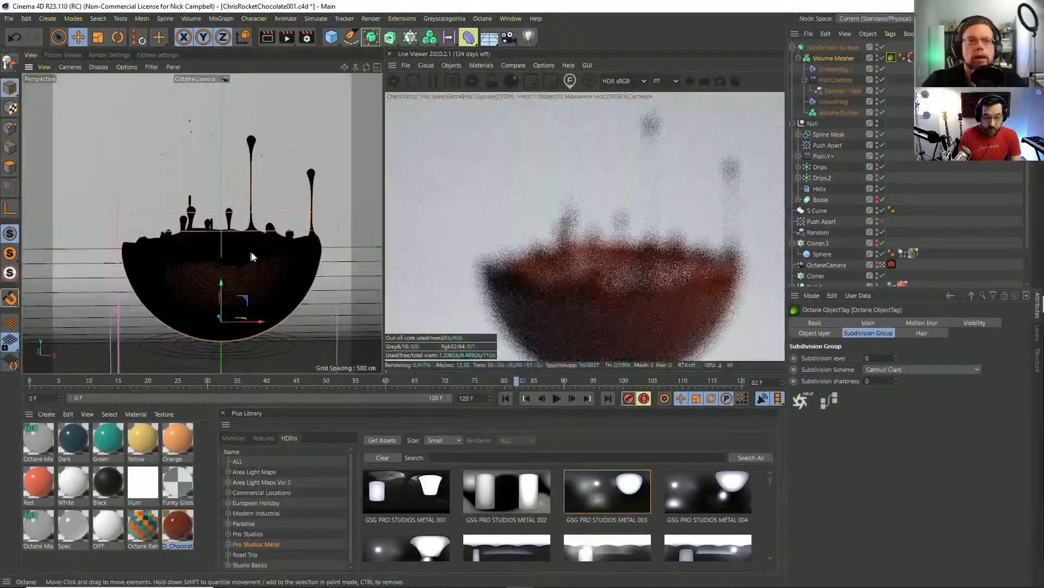
{"action": "scroll", "coordinate": [249, 252], "scroll_direction": "down", "scroll_amount": 3}
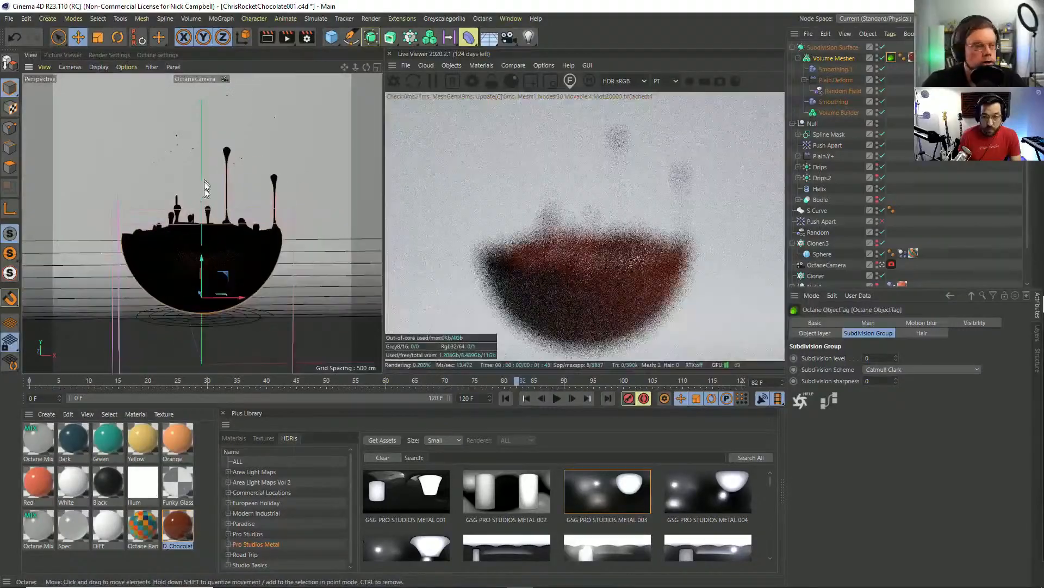
{"action": "scroll", "coordinate": [219, 255], "scroll_direction": "up", "scroll_amount": 2}
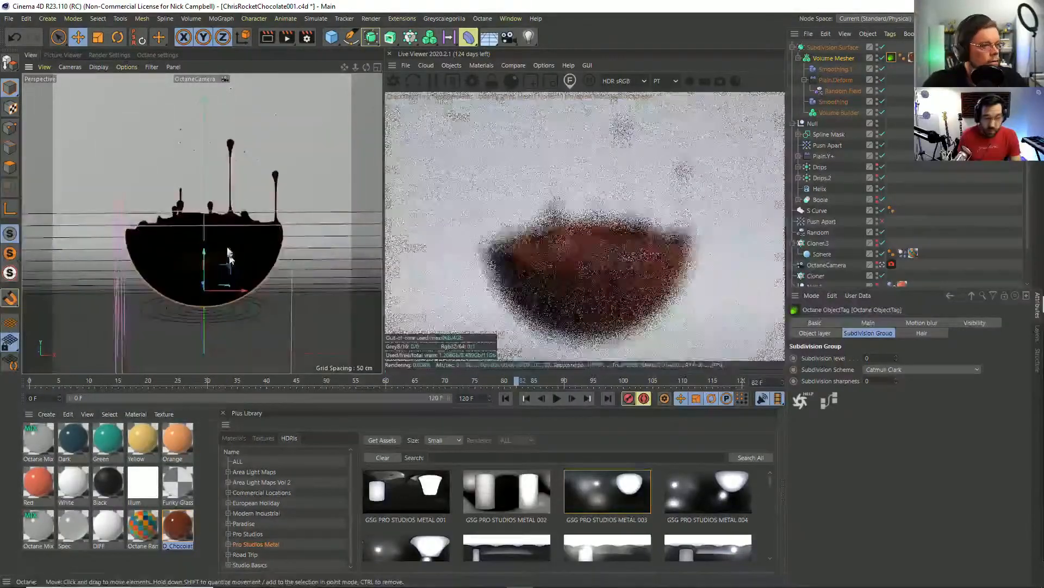
{"action": "left_click_drag", "start_coordinate": [221, 266], "coordinate": [223, 267], "text": "alt"}
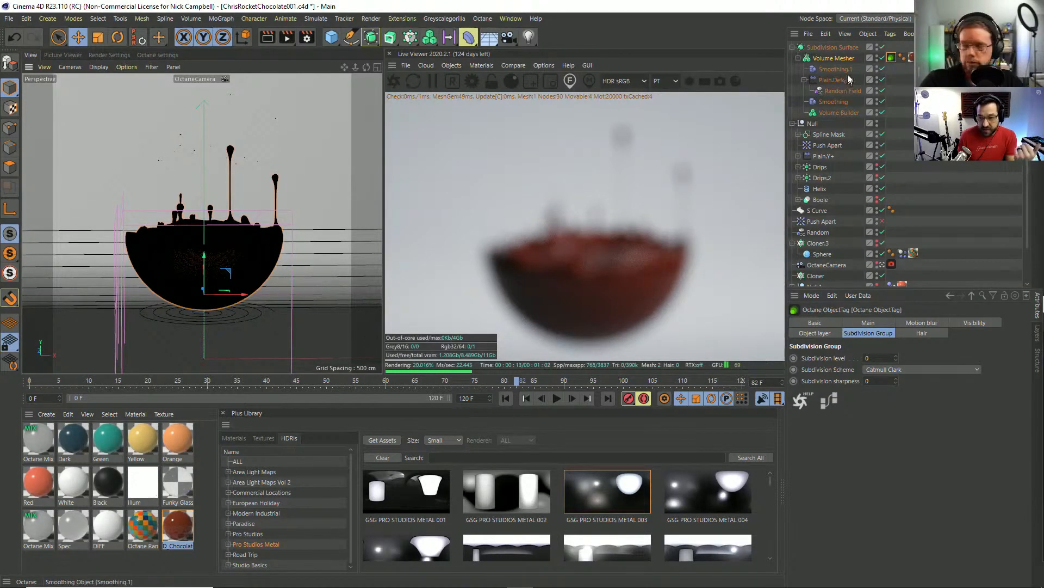
{"action": "left_click", "coordinate": [596, 266]}
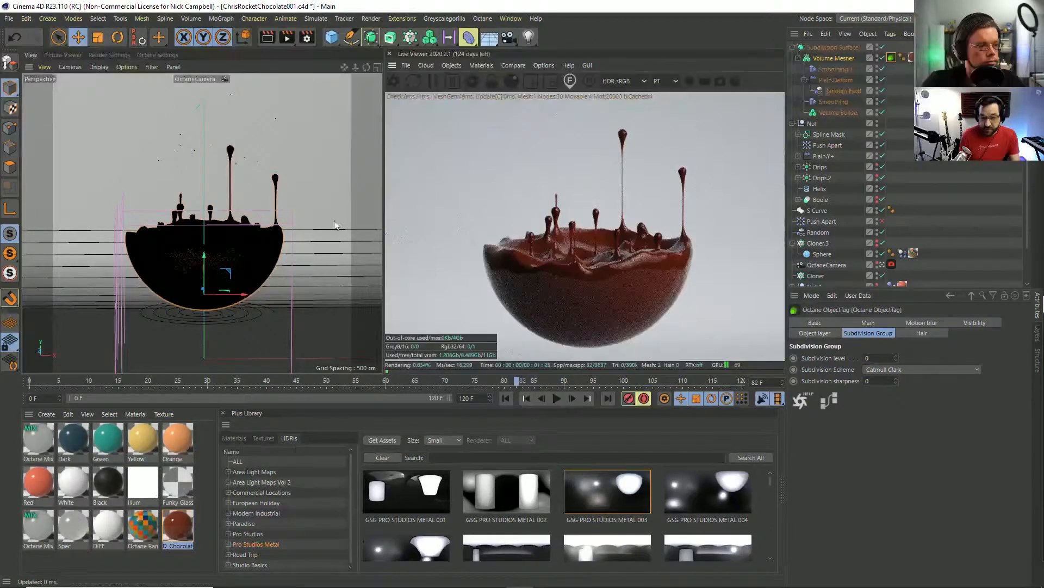
Reframe the OctaneCamera closer and slightly above the bowl so the rim and its drips fill the shot.
{"action": "mouse_move", "coordinate": [234, 261]}
{"action": "left_mouse_down", "text": "alt"}
{"action": "mouse_move", "coordinate": [242, 253]}
{"action": "mouse_move", "coordinate": [223, 252]}
{"action": "left_mouse_up", "text": "alt"}
{"action": "right_click_drag", "start_coordinate": [223, 252], "coordinate": [280, 291], "text": "alt"}
{"action": "left_click_drag", "start_coordinate": [280, 295], "coordinate": [280, 273], "text": "alt"}
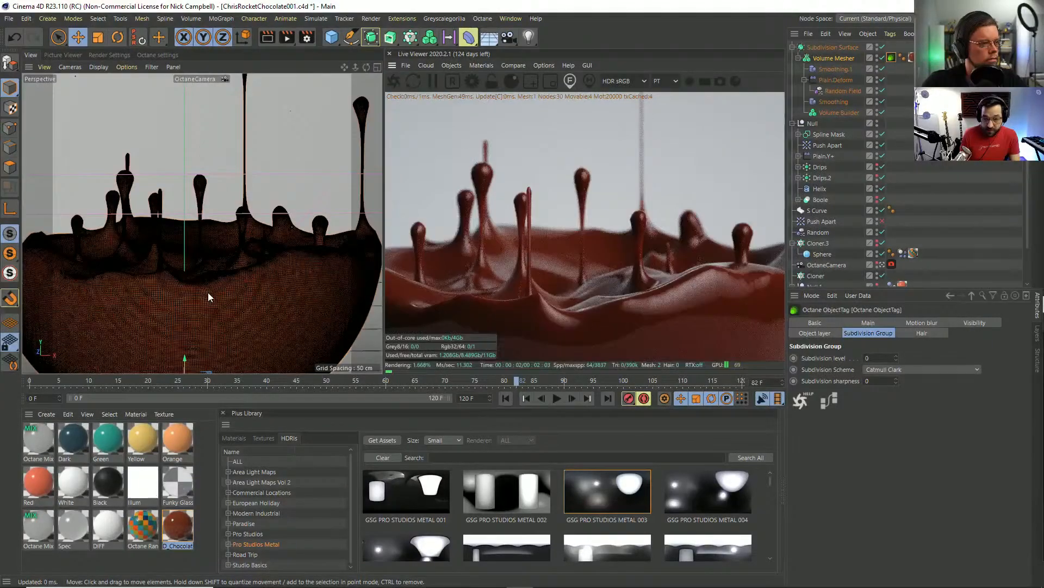
{"action": "right_click_drag", "start_coordinate": [207, 292], "coordinate": [169, 304], "text": "alt"}
{"action": "left_click_drag", "start_coordinate": [168, 309], "coordinate": [219, 282], "text": "alt"}
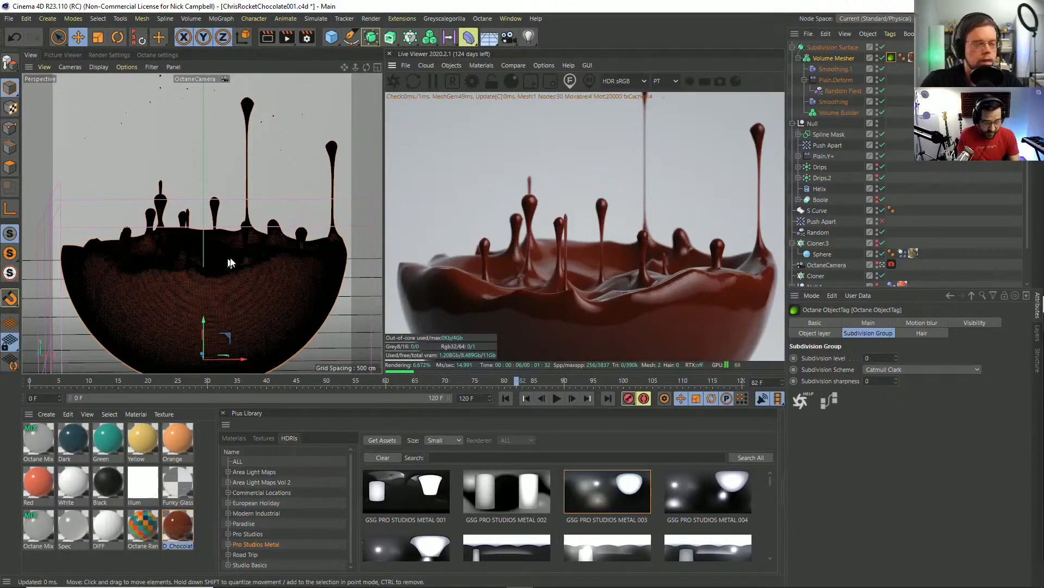
{"action": "scroll", "coordinate": [247, 267], "scroll_direction": "down", "scroll_amount": 1}
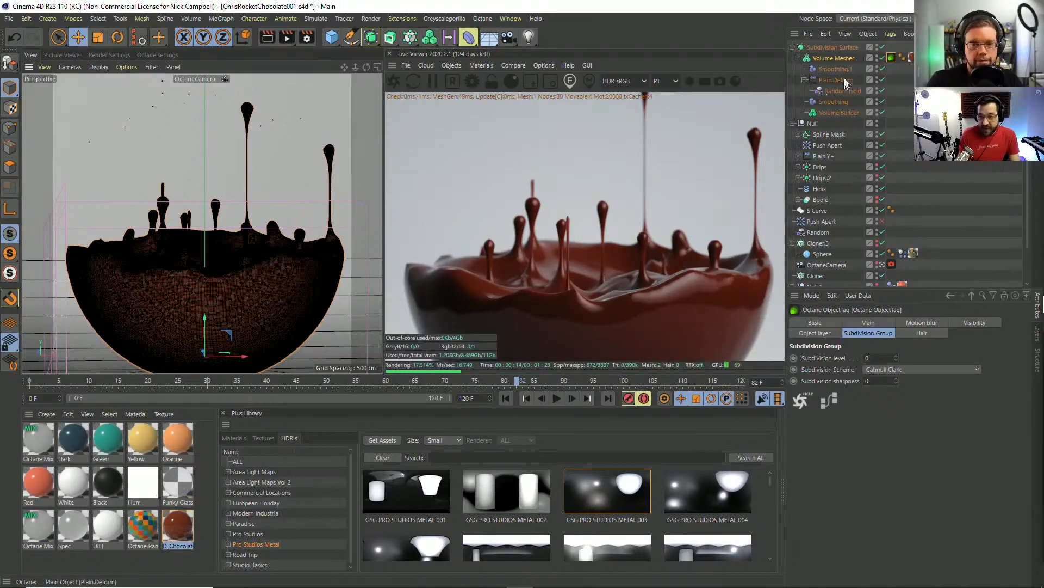
Lock the Live Viewer's resolution, try scale 0.5 and settle on 0.3, and pull the camera back to fit the whole bowl.
{"action": "left_click", "coordinate": [491, 84]}
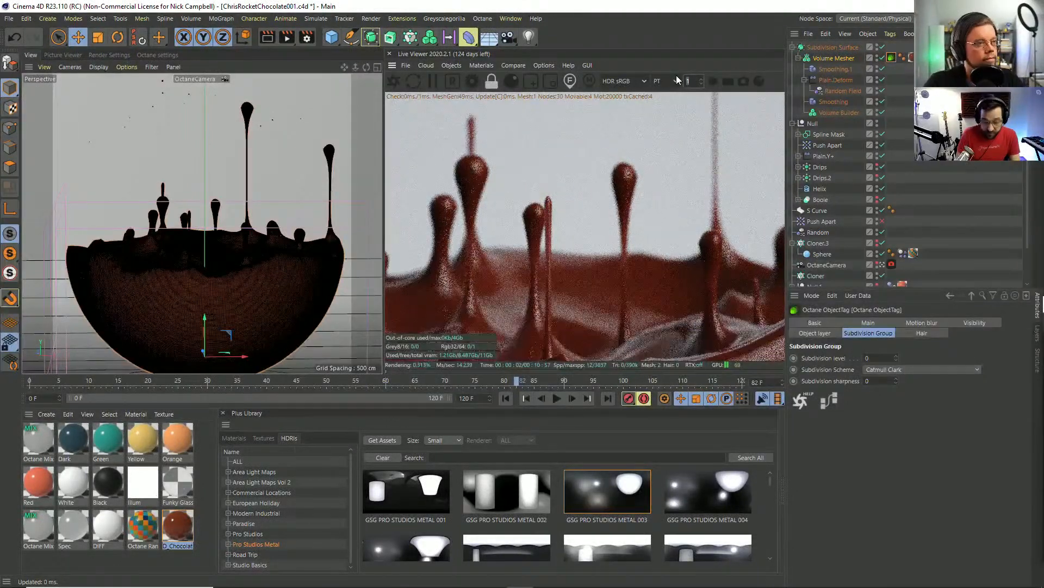
{"action": "type", "text": "0.5"}
{"action": "key", "text": "Return"}
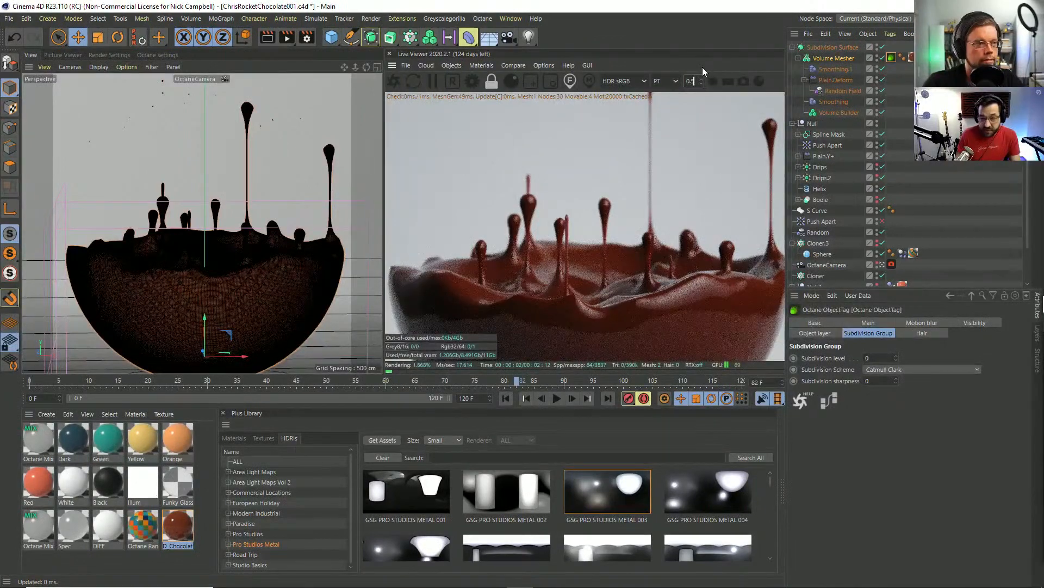
{"action": "type", "text": "0.3"}
{"action": "key", "text": "Return"}
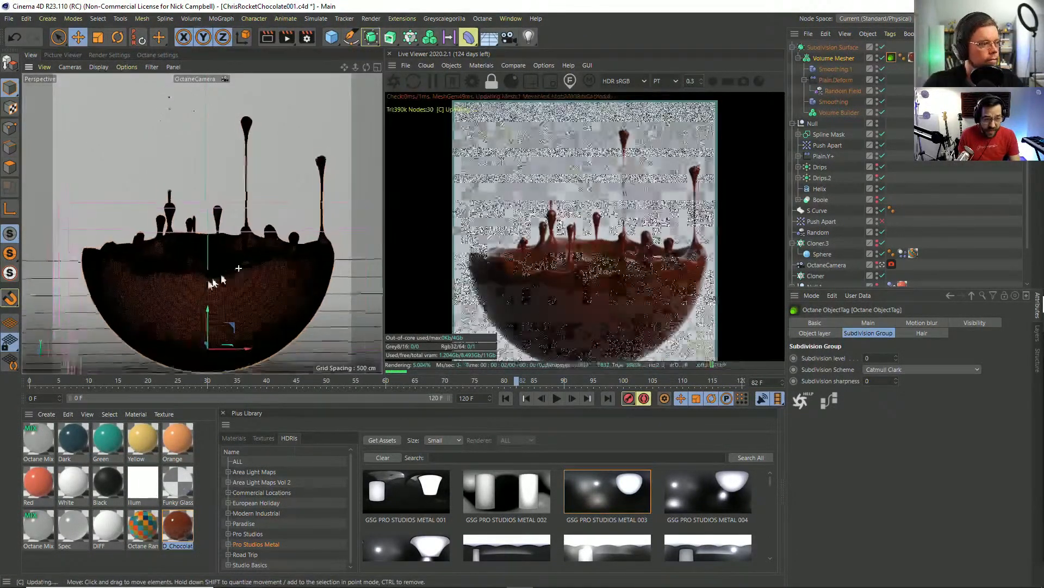
{"action": "scroll", "coordinate": [226, 261], "scroll_direction": "down", "scroll_amount": 3}
{"action": "scroll", "coordinate": [223, 254], "scroll_direction": "down", "scroll_amount": 2}
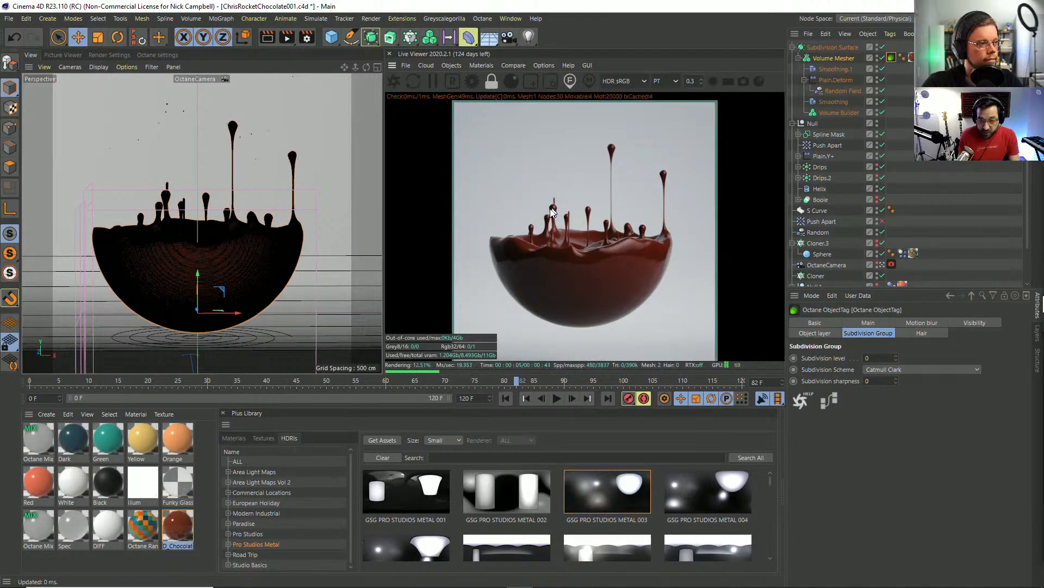
Select the Volume Mesher and rotate it about its vertical axis to rearrange the drips in the shot.
{"action": "left_click", "coordinate": [819, 46]}
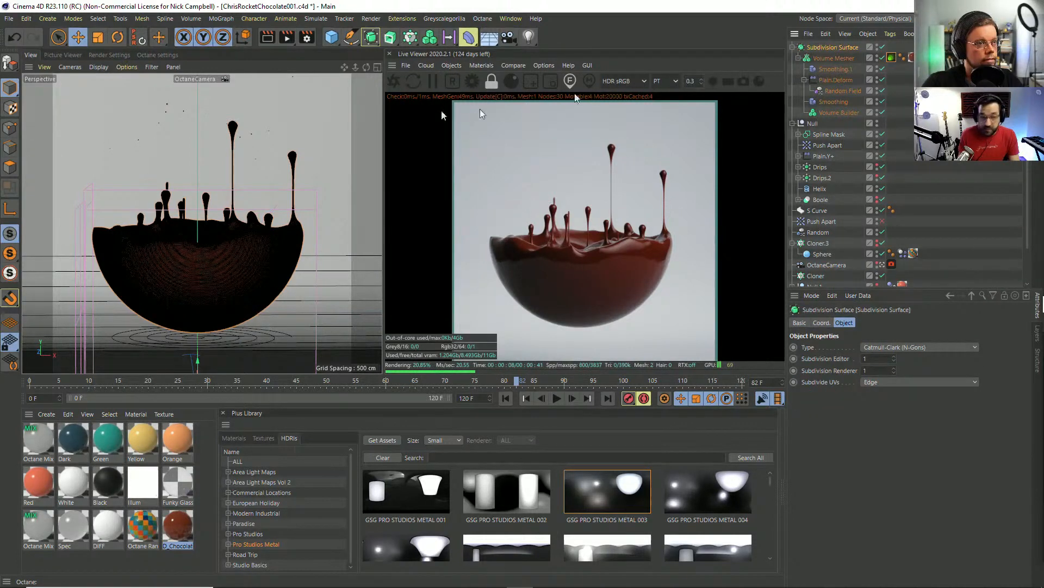
{"action": "left_click", "coordinate": [834, 58]}
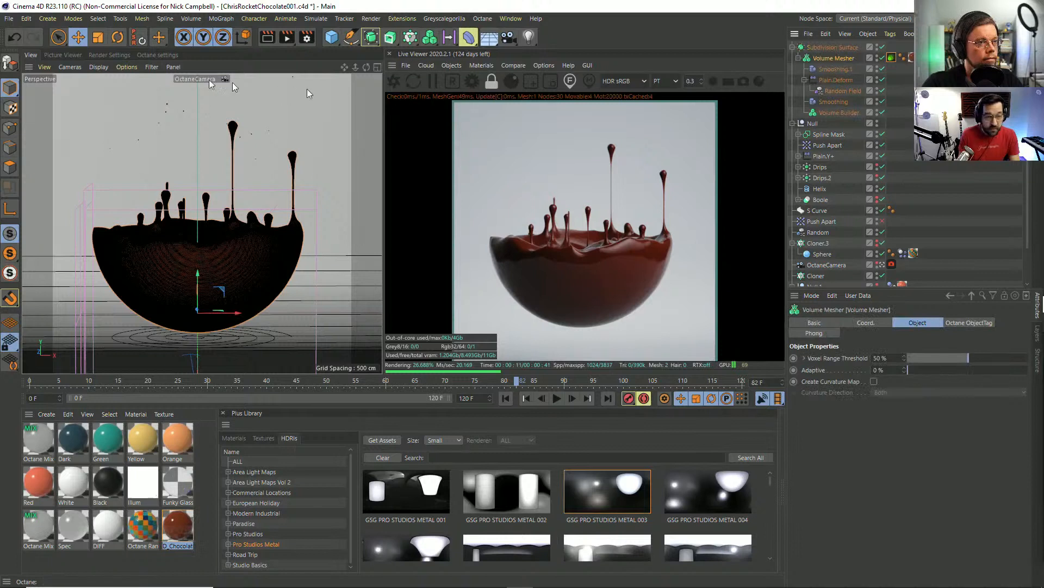
{"action": "left_click", "coordinate": [117, 37]}
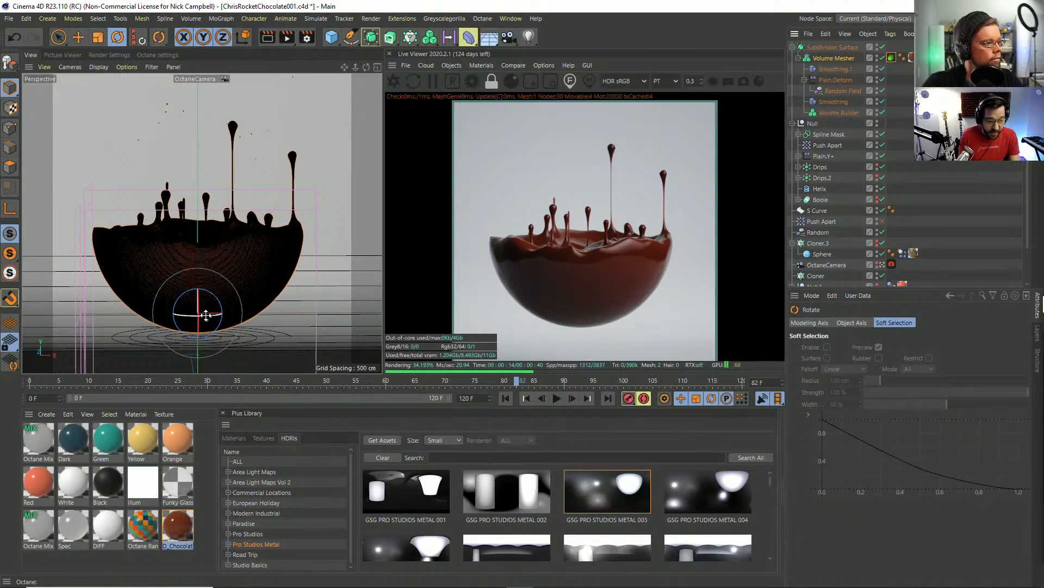
{"action": "mouse_move", "coordinate": [200, 315]}
{"action": "left_mouse_down"}
{"action": "mouse_move", "coordinate": [184, 317]}
{"action": "mouse_move", "coordinate": [212, 325]}
{"action": "left_mouse_up"}
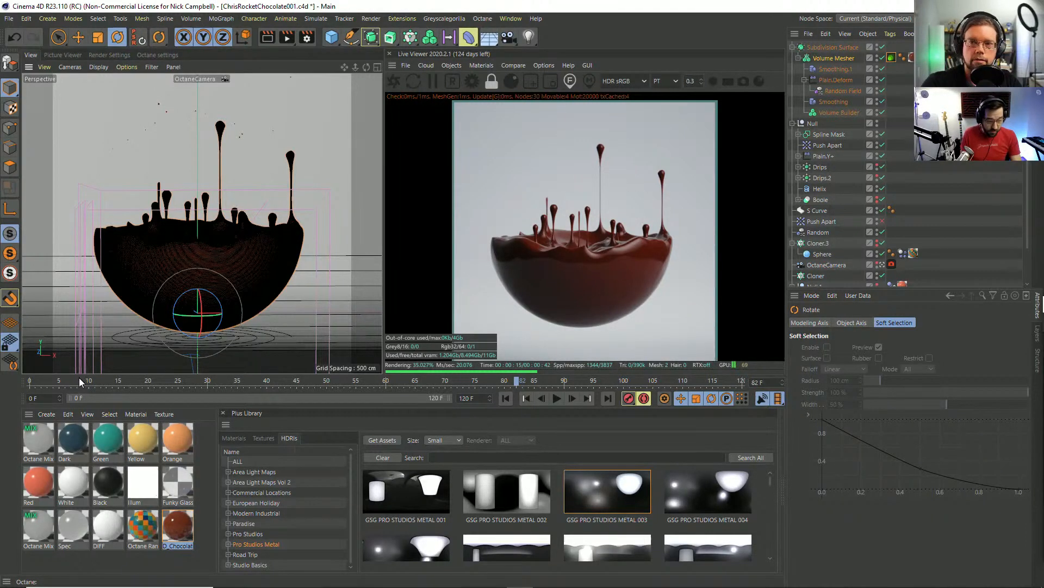
Check the splash animation at frames 0, 5, 23, 35 and 54, and step frame by frame from 55 to 58.
{"action": "left_click", "coordinate": [29, 380]}
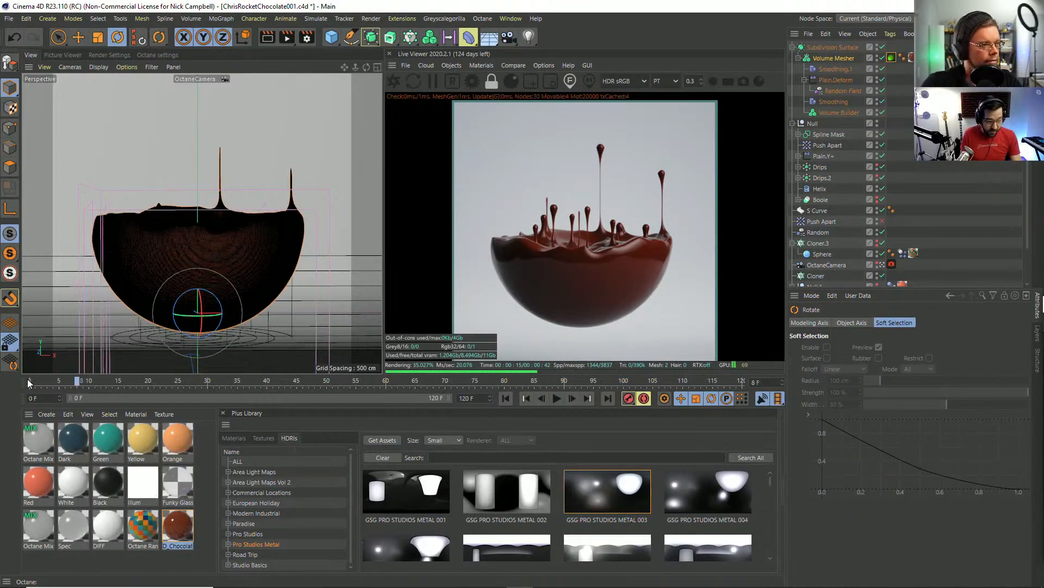
{"action": "left_click", "coordinate": [61, 383]}
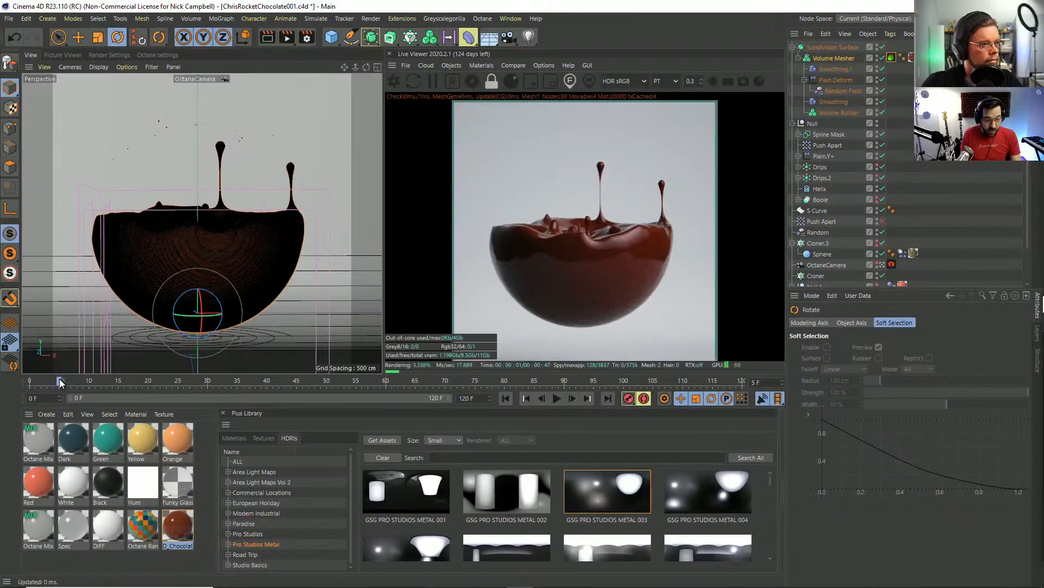
{"action": "left_click", "coordinate": [53, 384]}
{"action": "left_click", "coordinate": [166, 383]}
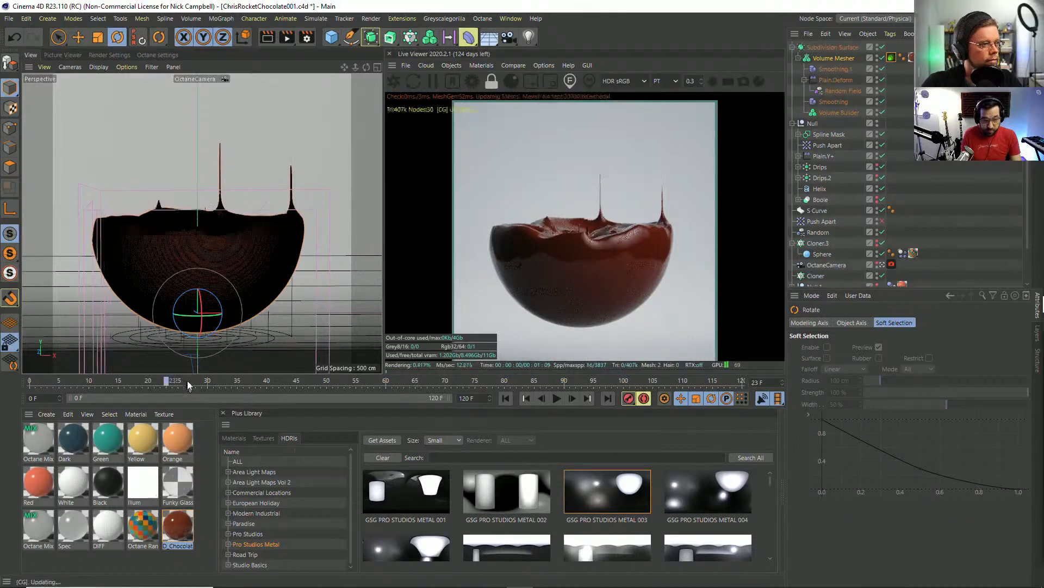
{"action": "left_click", "coordinate": [238, 382]}
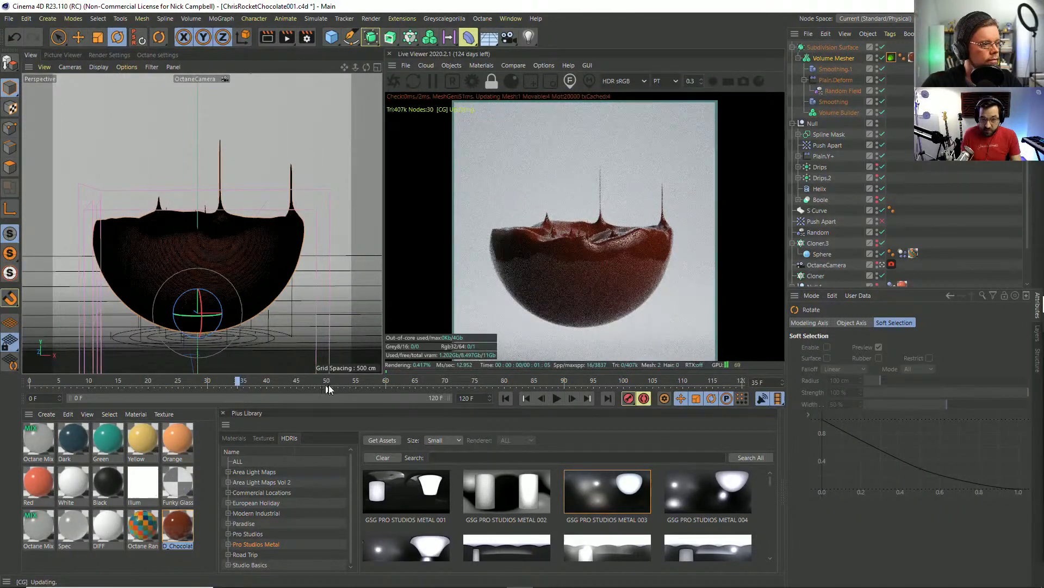
{"action": "left_click", "coordinate": [349, 385]}
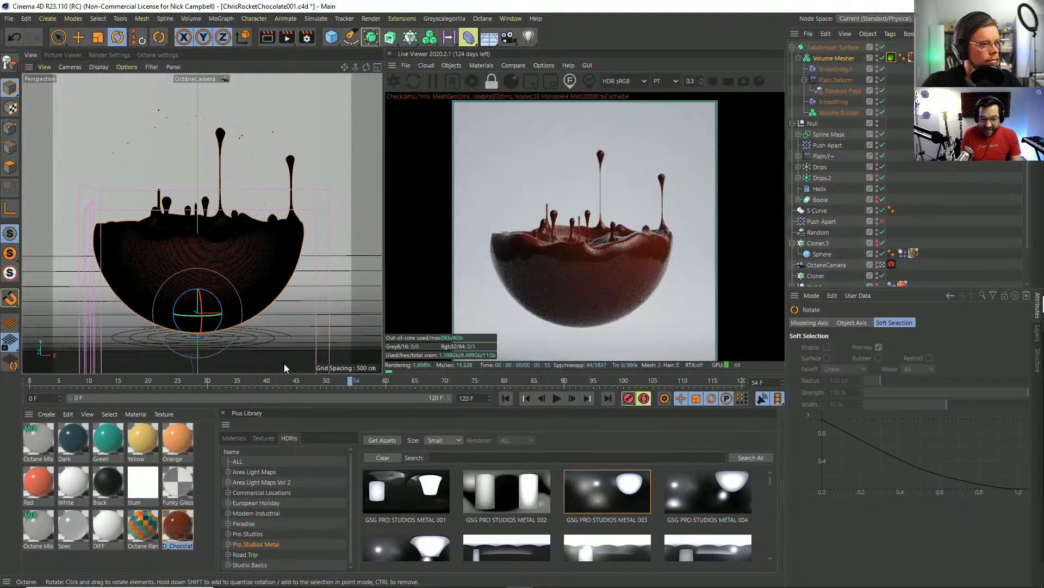
{"action": "left_click", "coordinate": [356, 382]}
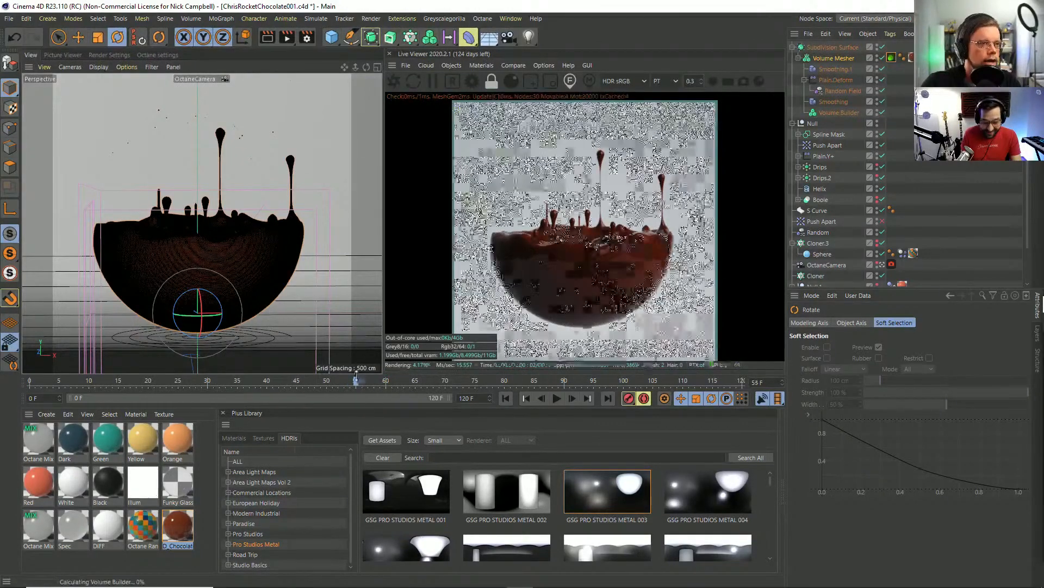
{"action": "key", "text": "g"}
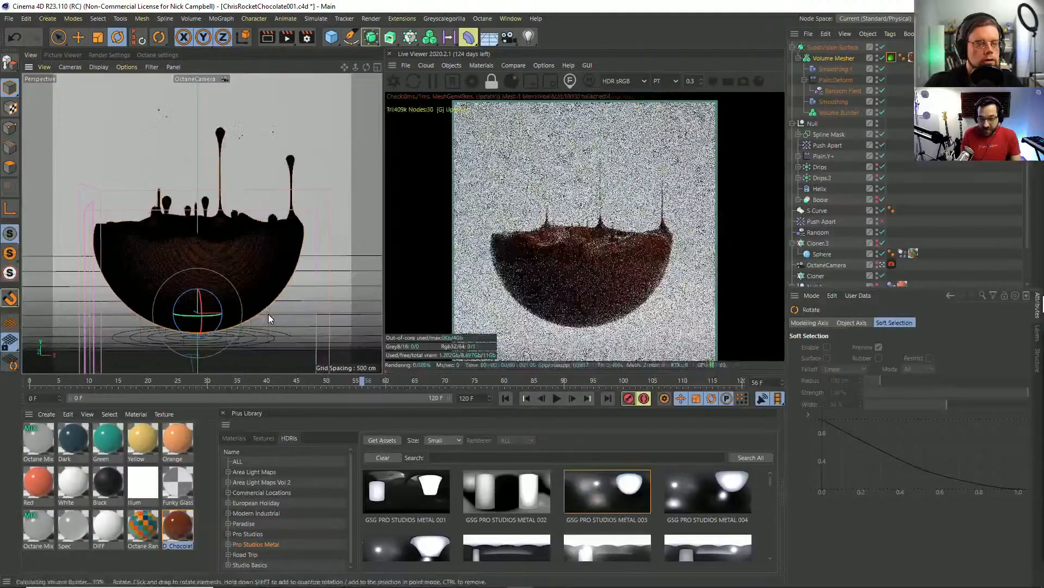
{"action": "key", "text": "g"}
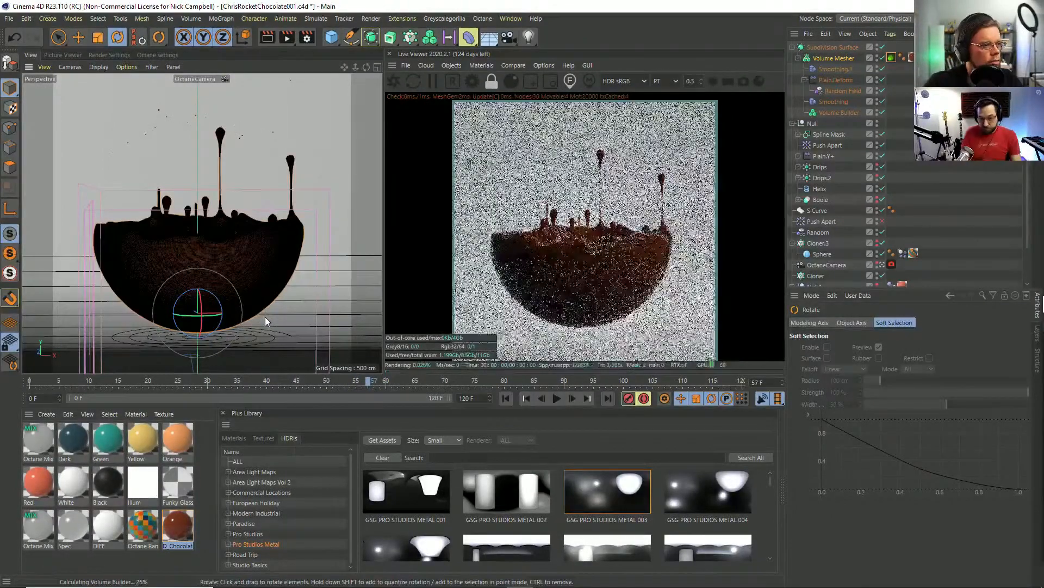
{"action": "key", "text": "g"}
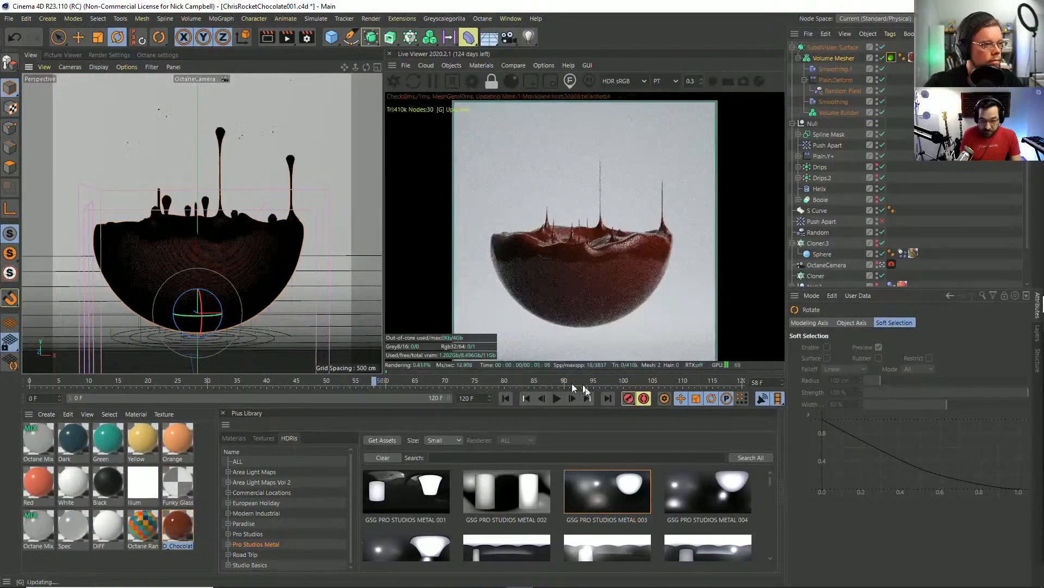
Go to frame 102, advance frame by frame to 105, and save the project.
{"action": "left_click", "coordinate": [638, 379]}
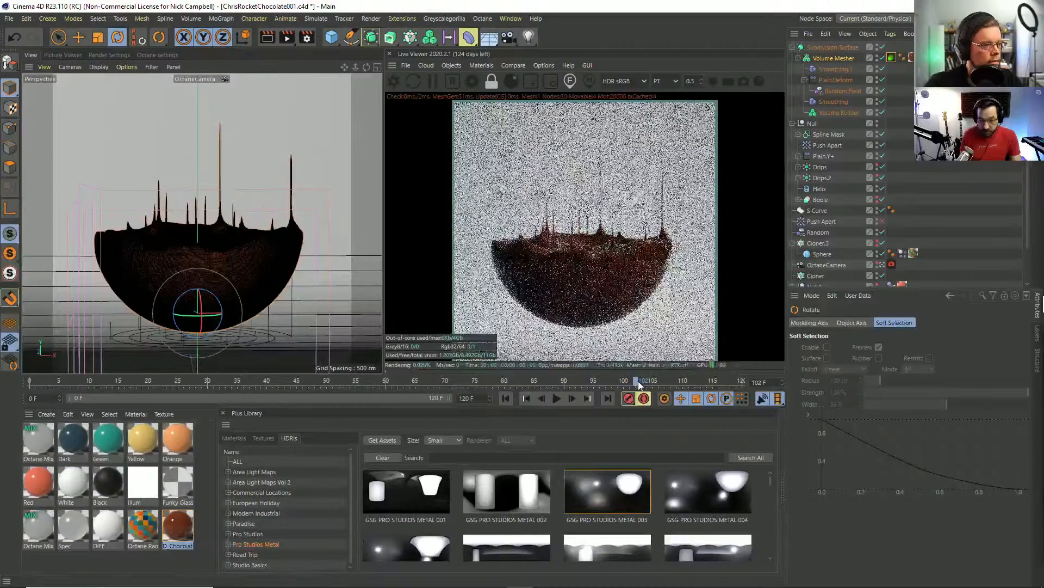
{"action": "key", "text": "g"}
{"action": "key", "text": "g"}
{"action": "key", "text": "g"}
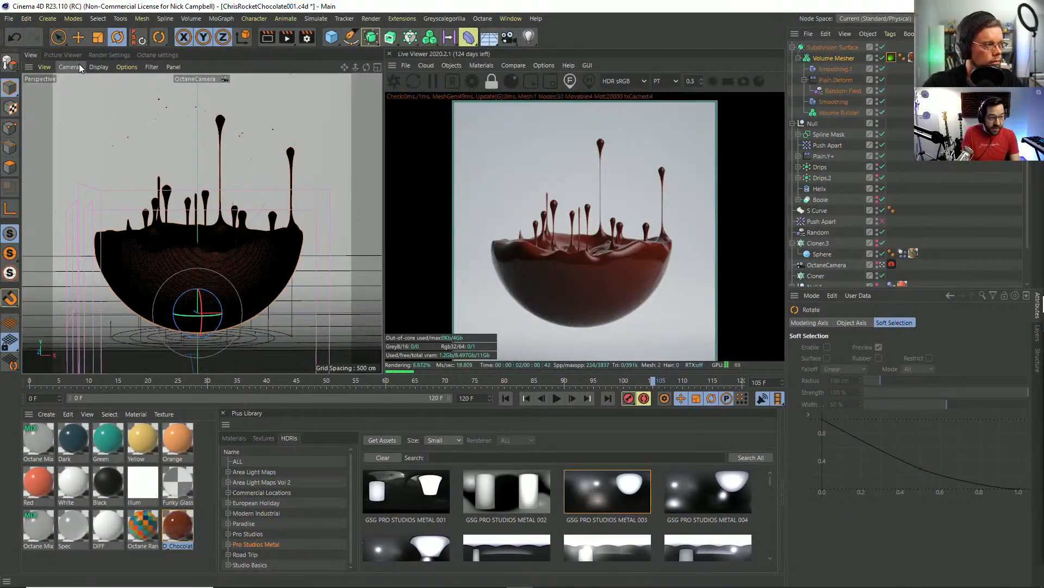
{"action": "left_click", "coordinate": [8, 18]}
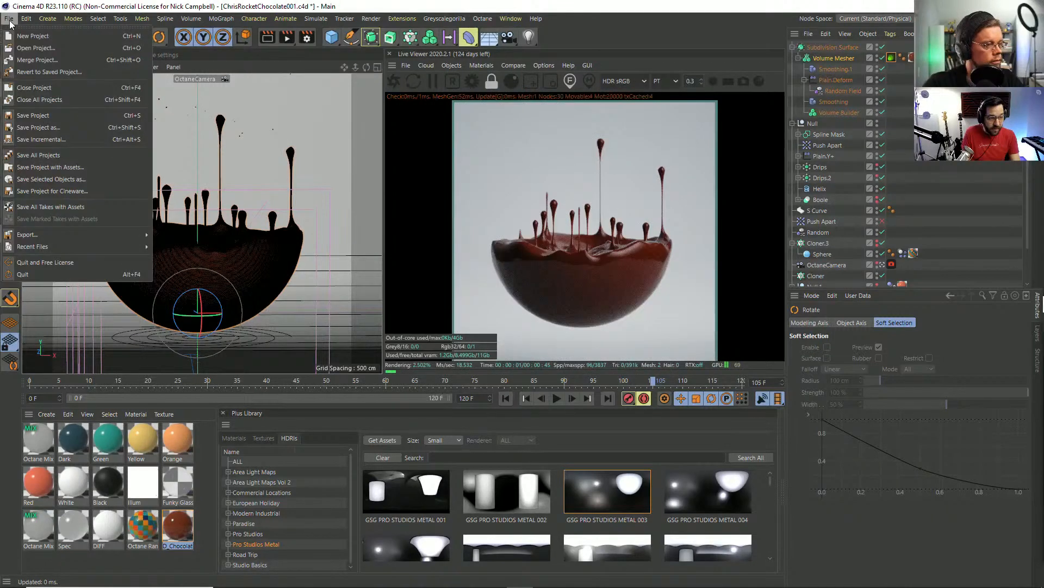
{"action": "left_click", "coordinate": [47, 115]}
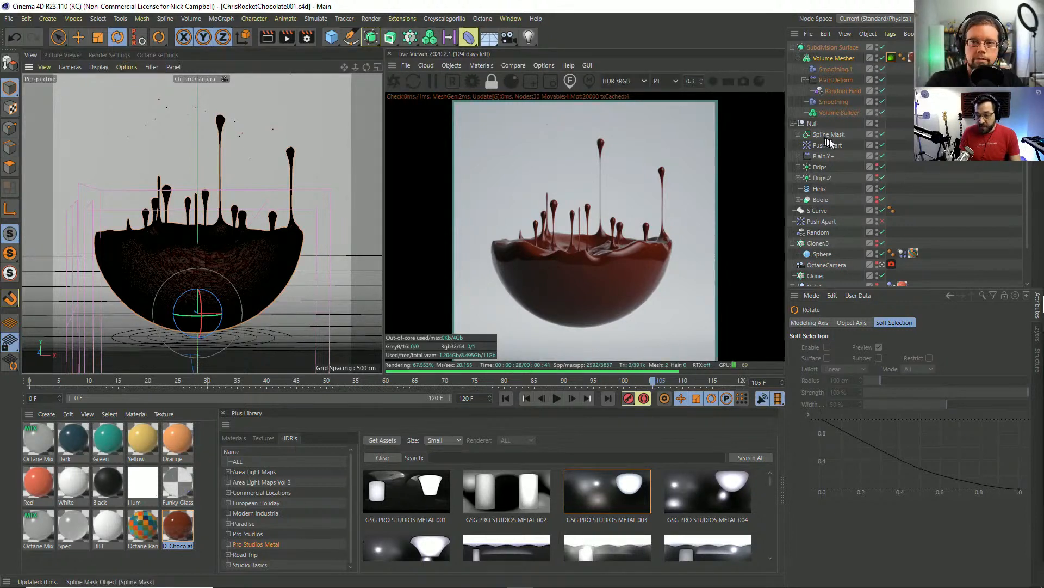
Collapse the Subdivision Surface hierarchy and switch from the OctaneCamera to the default camera for a view around the bowl.
{"action": "left_click", "coordinate": [793, 48]}
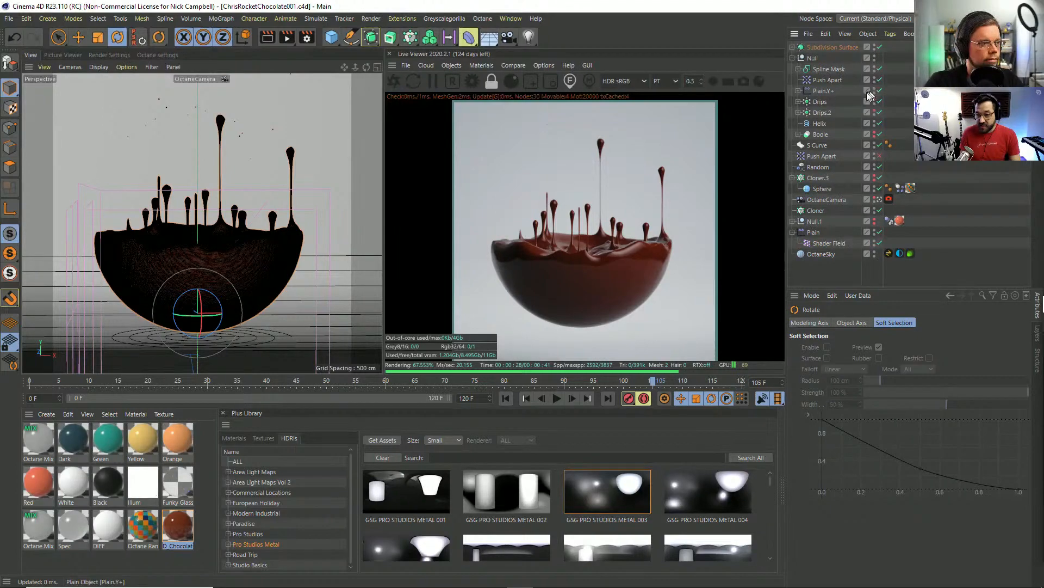
{"action": "left_click", "coordinate": [878, 199]}
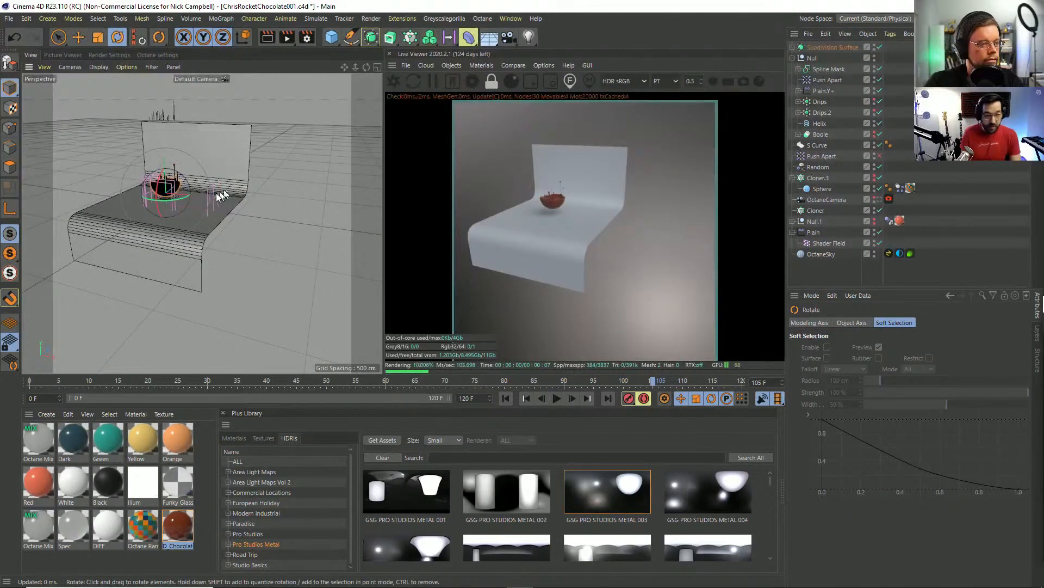
{"action": "scroll", "coordinate": [223, 196], "scroll_direction": "up", "scroll_amount": 5}
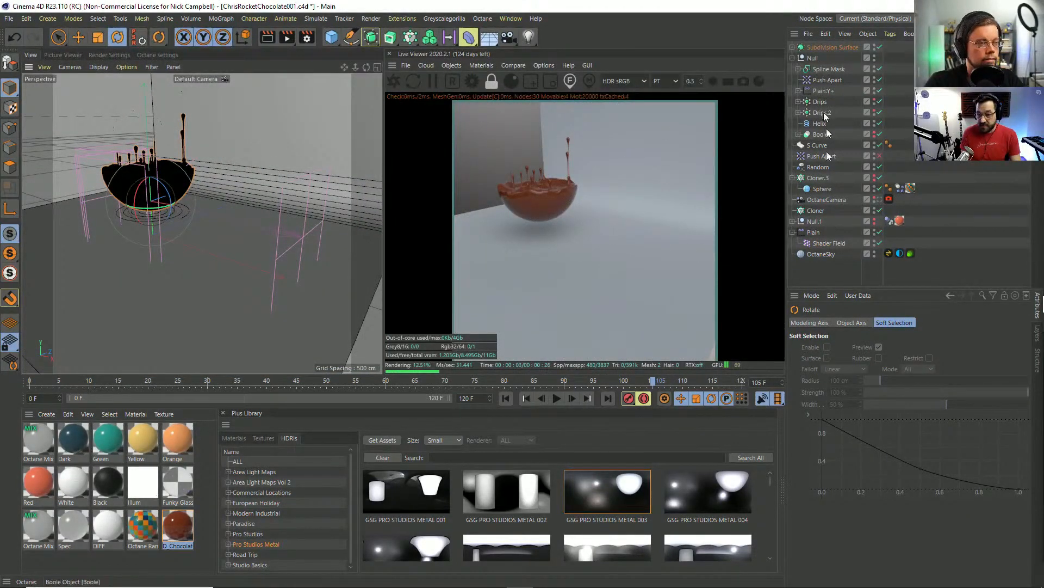
Select the S Curve backdrop in the hierarchy, enlarge its dimensions and activate the Move tool.
{"action": "left_click", "coordinate": [822, 243]}
{"action": "left_click", "coordinate": [823, 254]}
{"action": "left_click", "coordinate": [819, 199]}
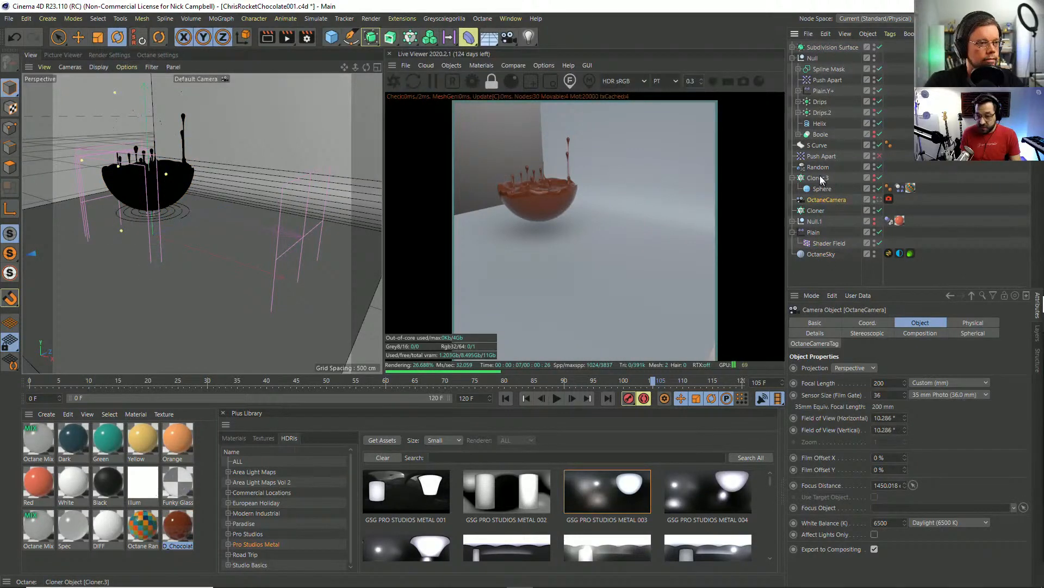
{"action": "left_click", "coordinate": [819, 178]}
{"action": "left_click", "coordinate": [818, 145]}
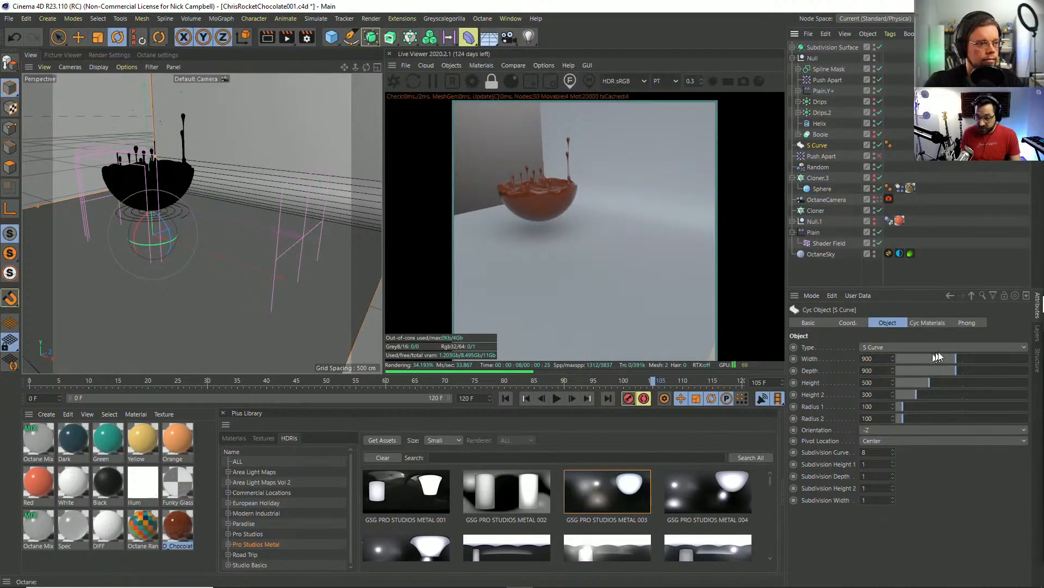
{"action": "mouse_move", "coordinate": [945, 369]}
{"action": "left_mouse_down"}
{"action": "mouse_move", "coordinate": [915, 371]}
{"action": "mouse_move", "coordinate": [949, 382]}
{"action": "left_mouse_up"}
{"action": "key", "text": "e"}
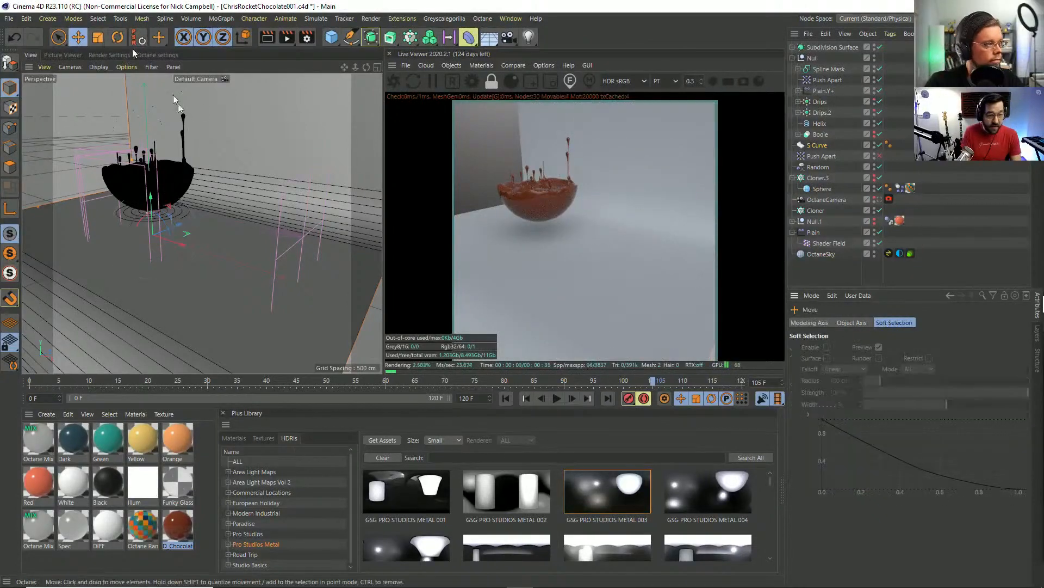
Add a plane oriented to +Z, move it behind the chocolate bowl, and disable the S Curve backdrop.
{"action": "left_click_drag", "start_coordinate": [167, 244], "coordinate": [187, 313]}
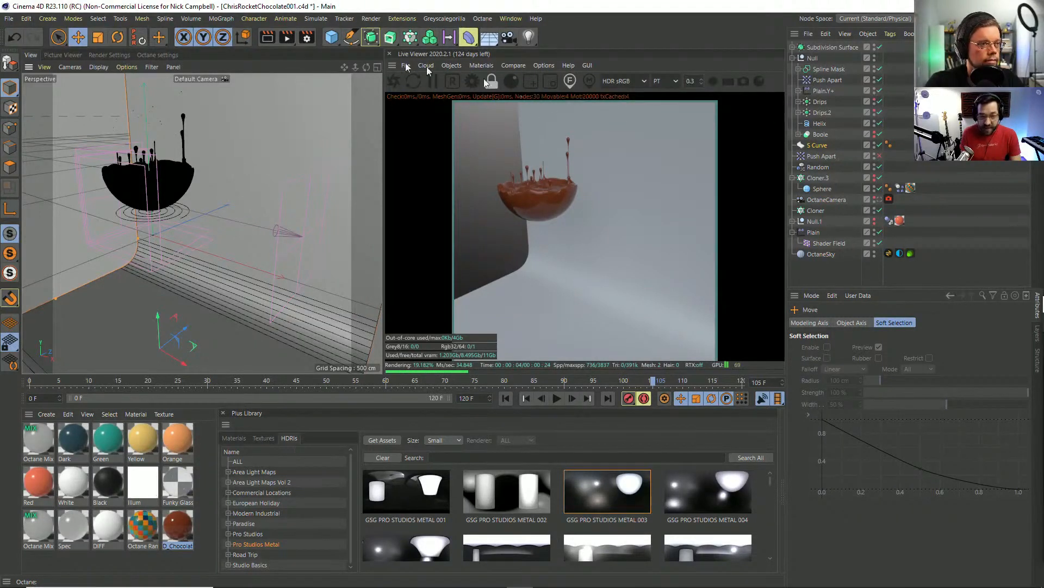
{"action": "left_click_drag", "start_coordinate": [331, 37], "coordinate": [406, 64]}
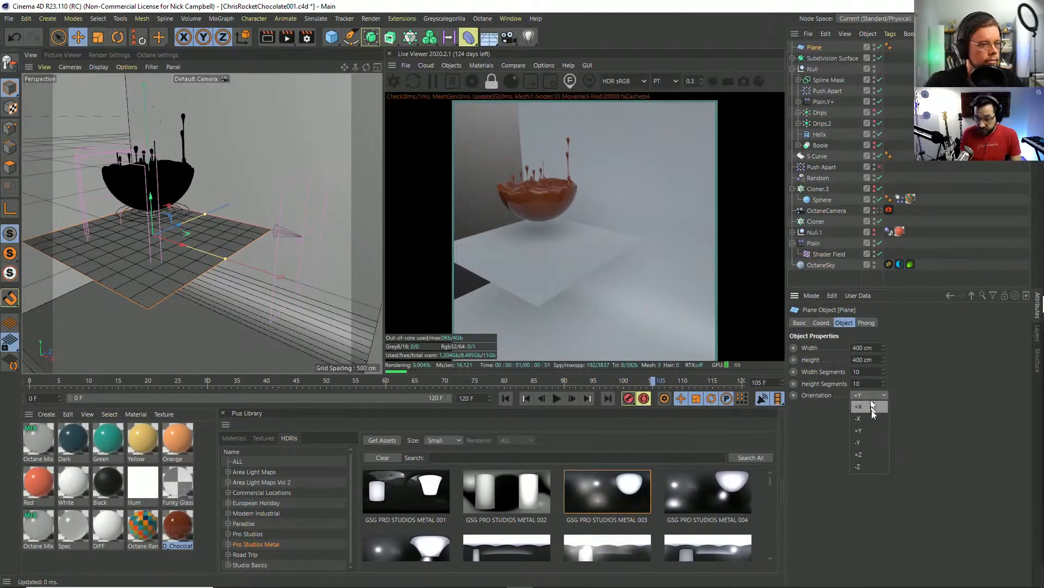
{"action": "left_click", "coordinate": [867, 453]}
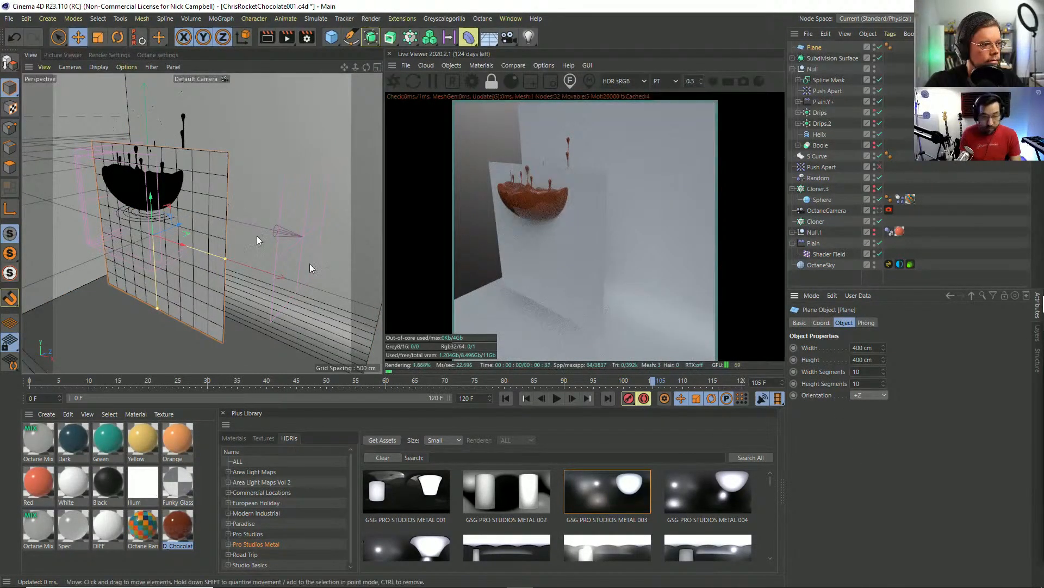
{"action": "left_click_drag", "start_coordinate": [173, 231], "coordinate": [228, 108]}
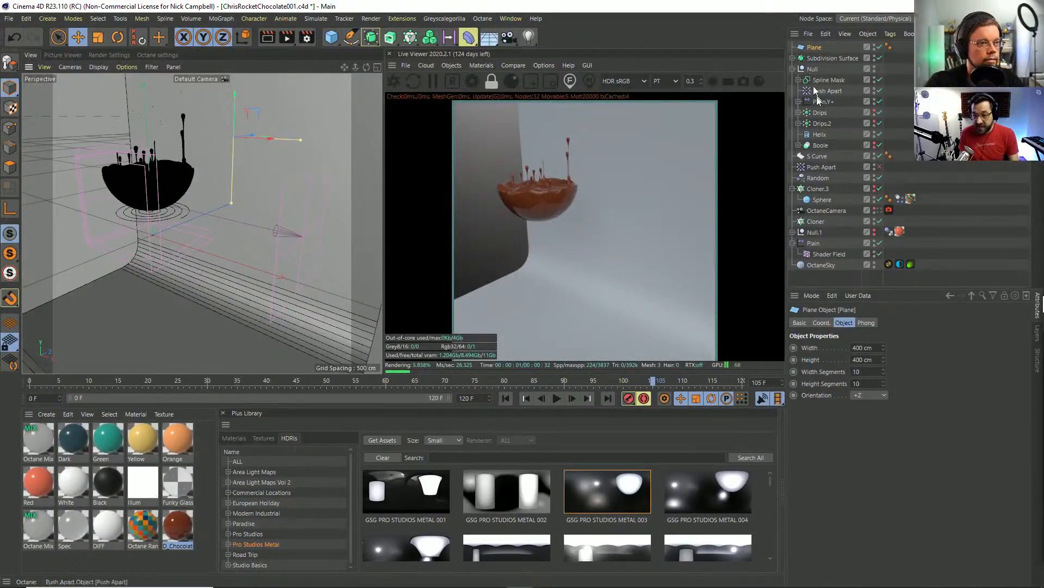
{"action": "left_click", "coordinate": [879, 157]}
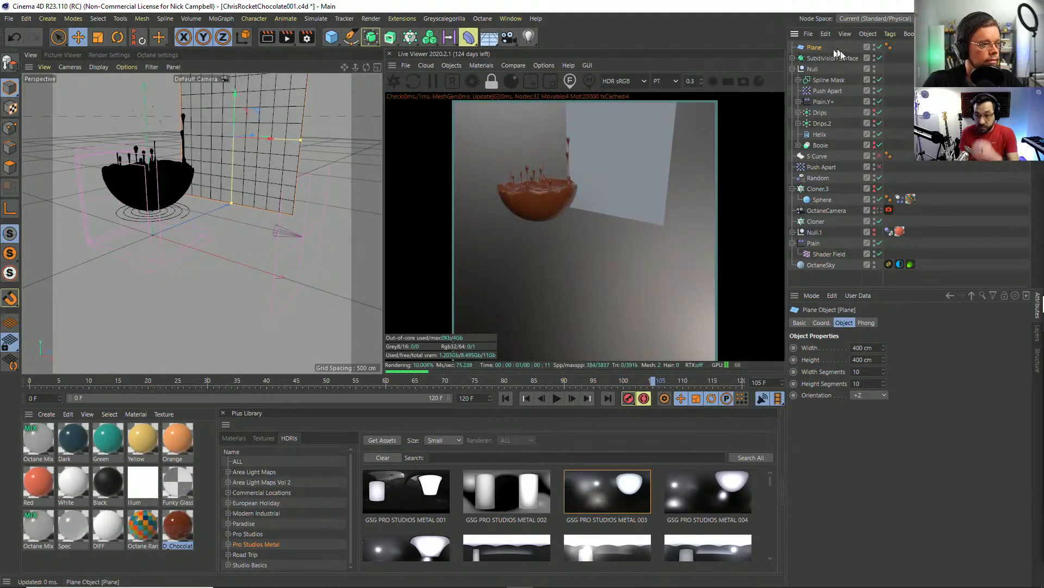
Switch back to the OctaneCamera view, then lower and enlarge the plane so it fills the frame behind the bowl.
{"action": "left_click_drag", "start_coordinate": [184, 194], "coordinate": [244, 158], "text": "alt"}
{"action": "right_click_drag", "start_coordinate": [244, 159], "coordinate": [205, 239], "text": "alt"}
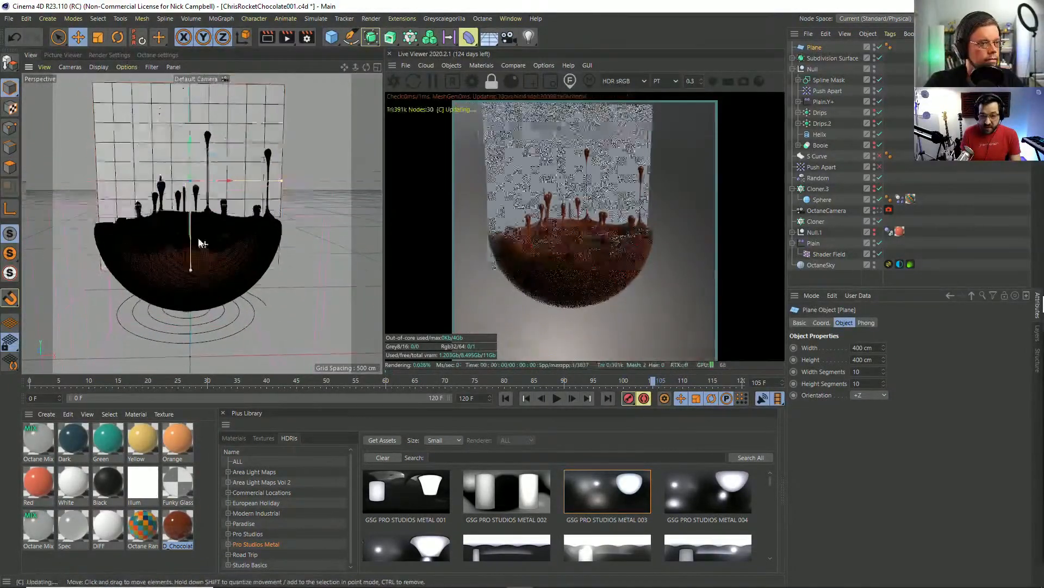
{"action": "left_click", "coordinate": [880, 210]}
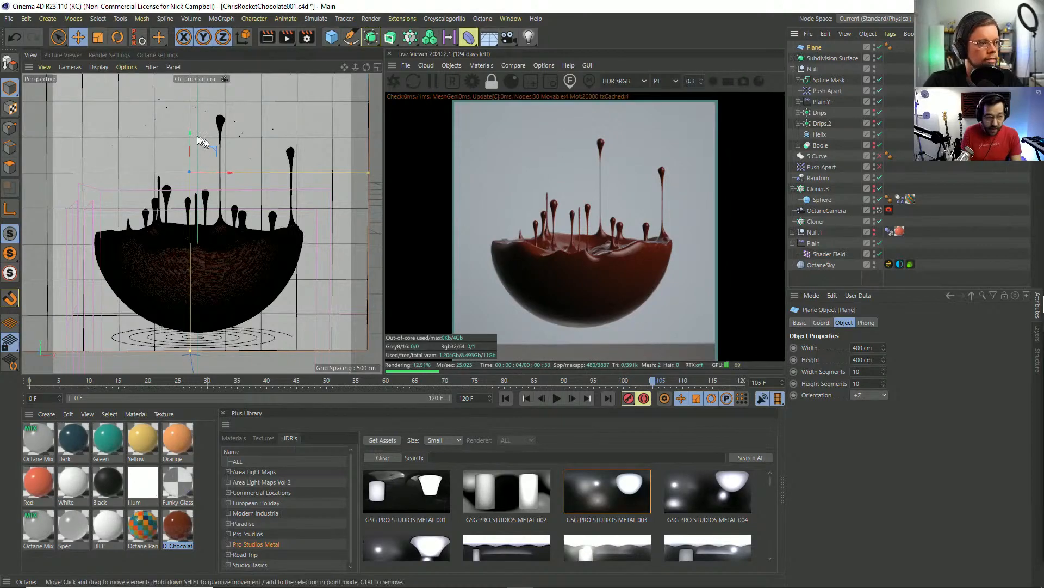
{"action": "left_click_drag", "start_coordinate": [188, 138], "coordinate": [496, 114]}
{"action": "key", "text": "t"}
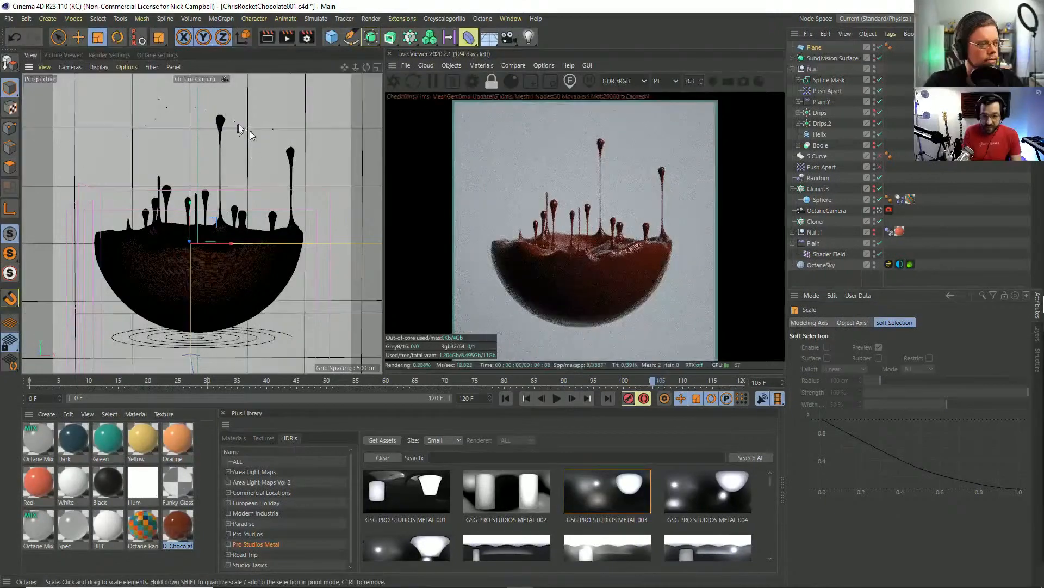
{"action": "left_click_drag", "start_coordinate": [259, 188], "coordinate": [153, 233]}
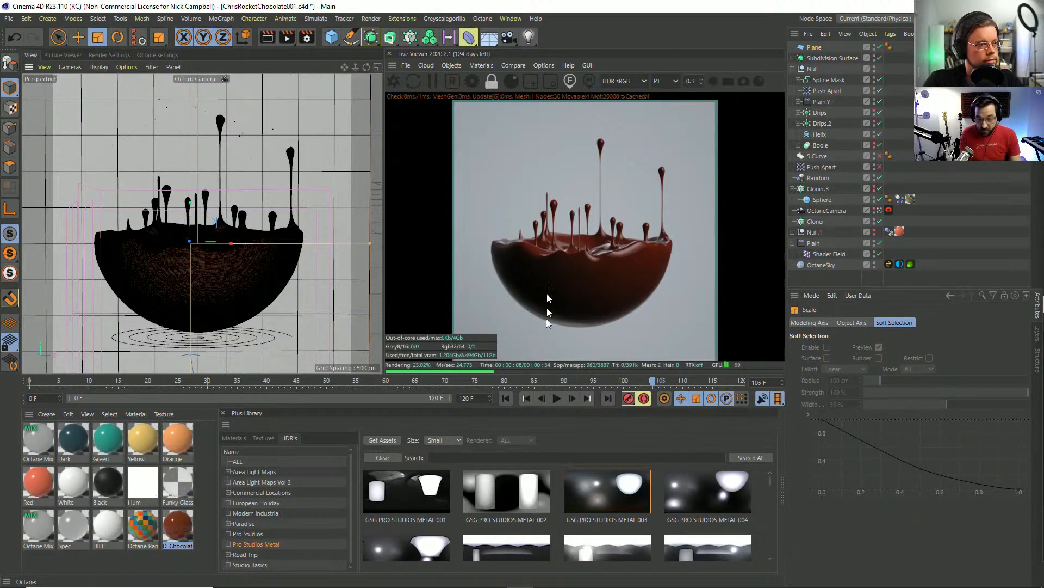
Apply the GSG PRO STUDIOS METAL 012 HDRI to the OctaneSky through its HDRI Link tag.
{"action": "left_click", "coordinate": [889, 265]}
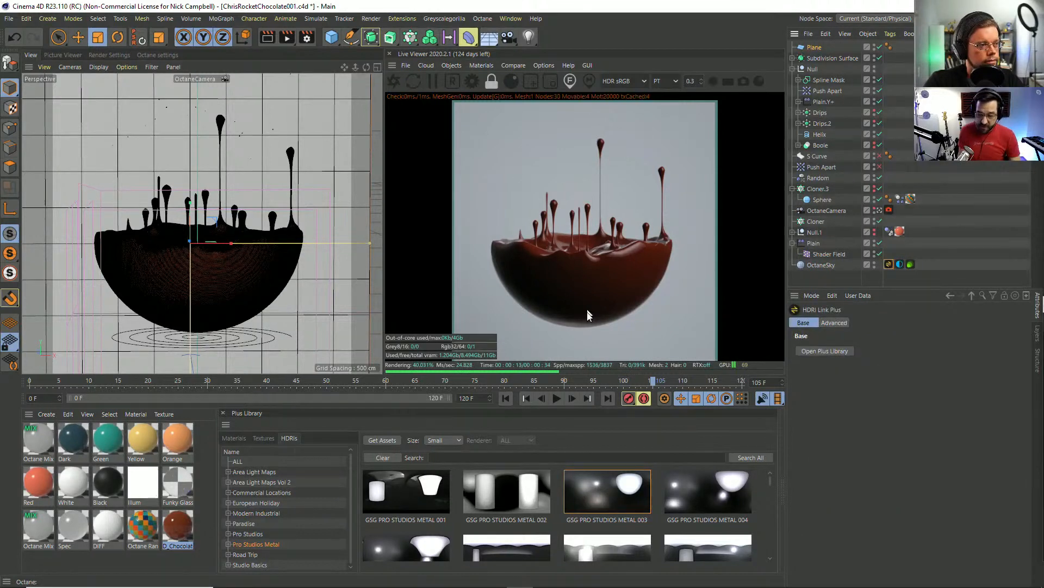
{"action": "scroll", "coordinate": [431, 510], "scroll_direction": "down", "scroll_amount": 2}
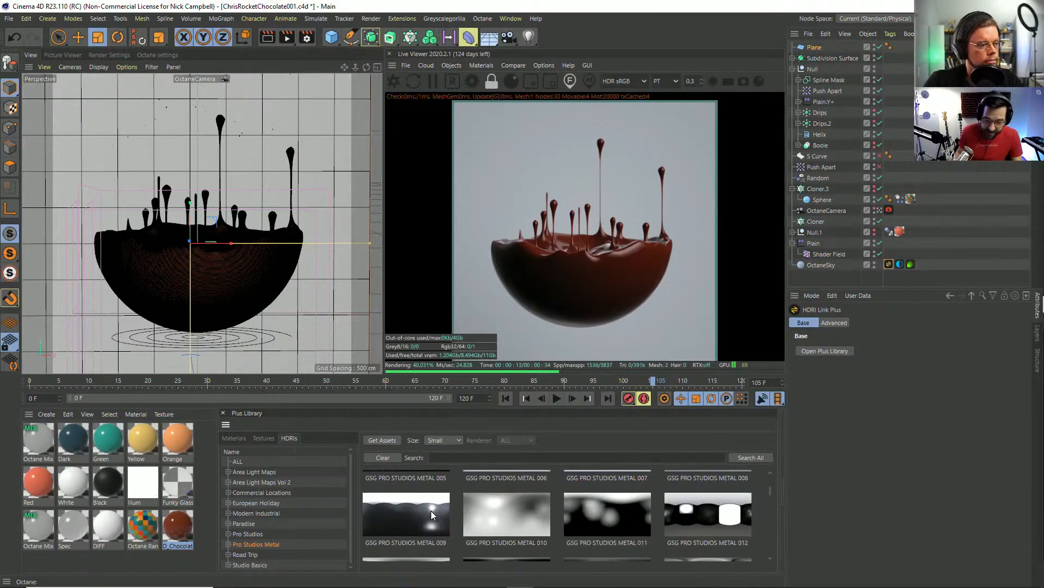
{"action": "left_click", "coordinate": [510, 527]}
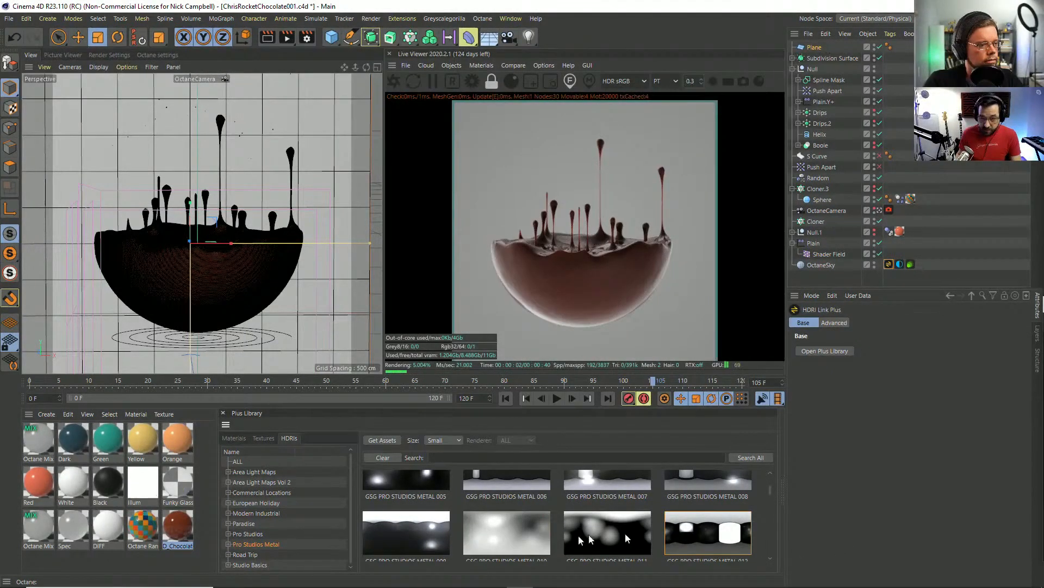
{"action": "scroll", "coordinate": [527, 536], "scroll_direction": "down", "scroll_amount": 1}
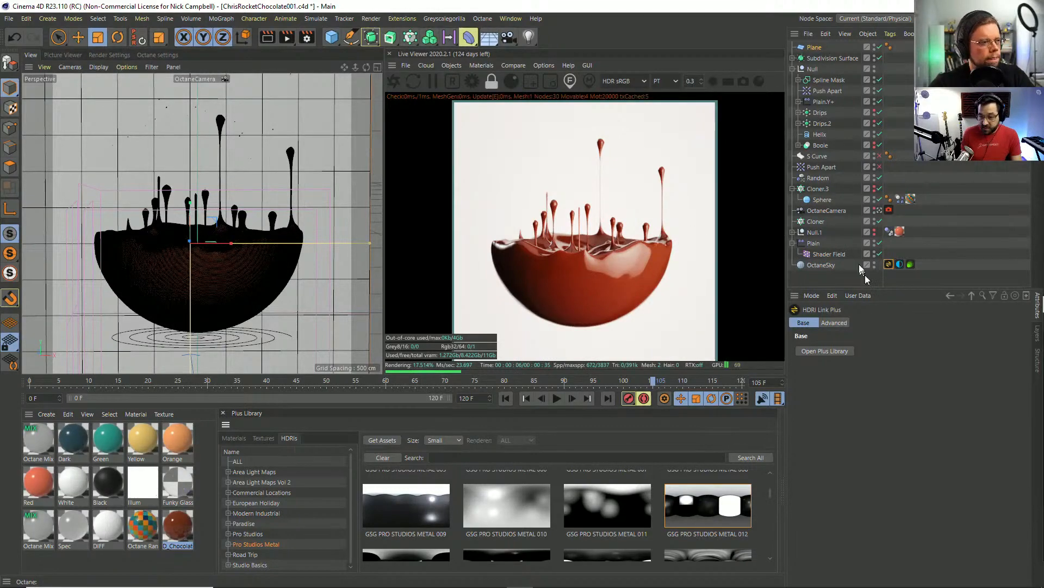
Rotate the OctaneSky environment texture to a RotX of about -0.406 in its Environment Tag.
{"action": "left_click", "coordinate": [899, 264]}
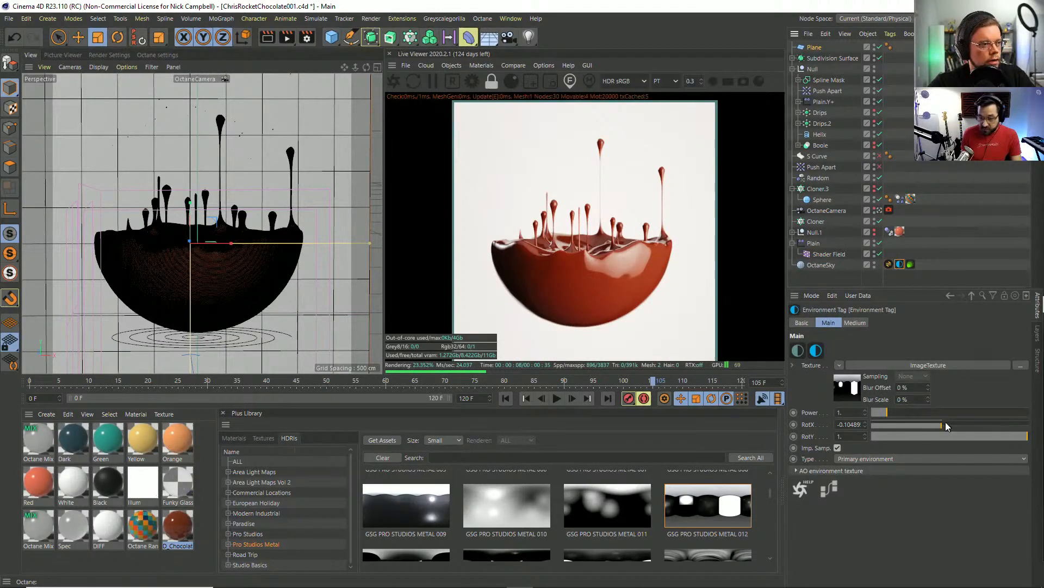
{"action": "left_click_drag", "start_coordinate": [951, 424], "coordinate": [887, 428]}
{"action": "left_click_drag", "start_coordinate": [893, 429], "coordinate": [918, 429]}
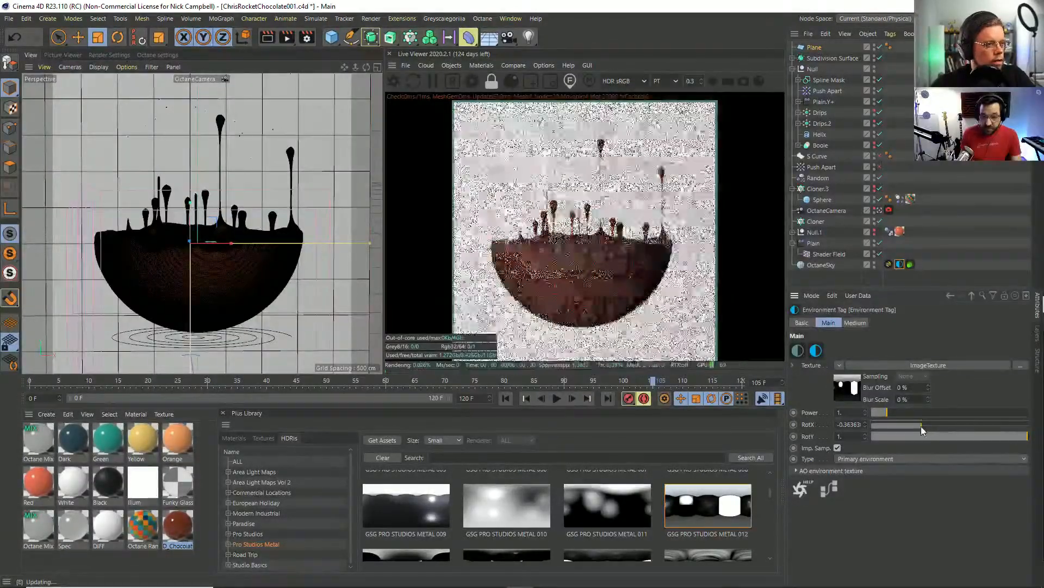
Try the GSG PRO STUDIOS METAL 013 and 016 HDRIs on the sky, then apply number 022.
{"action": "scroll", "coordinate": [635, 506], "scroll_direction": "down", "scroll_amount": 1}
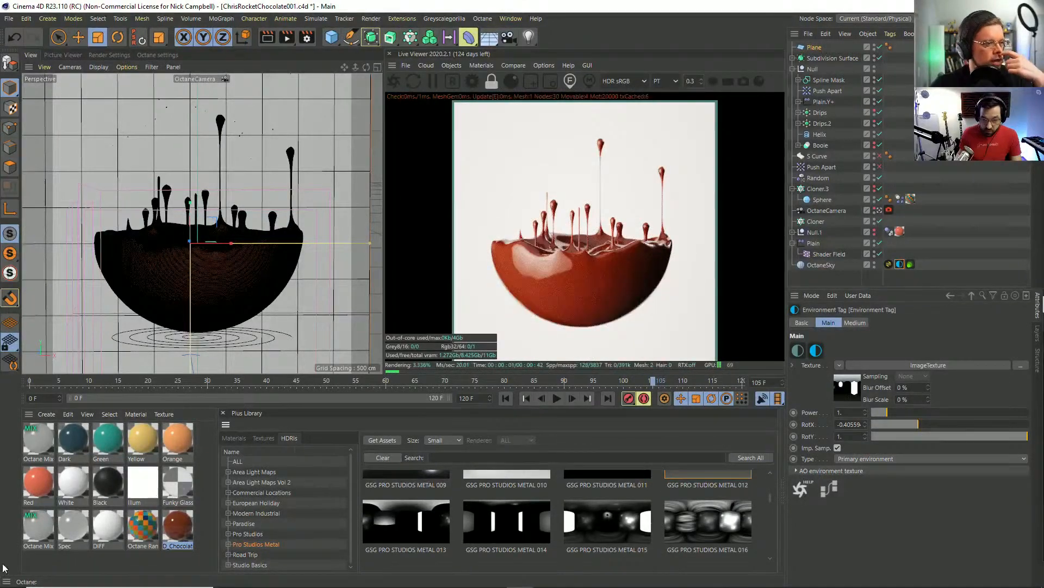
{"action": "double_click", "coordinate": [436, 509]}
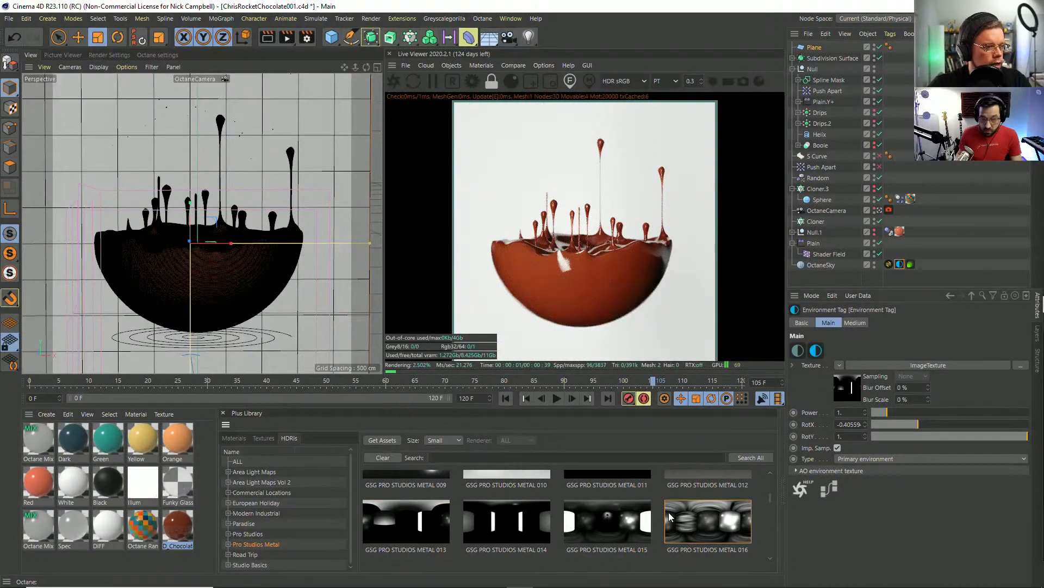
{"action": "double_click", "coordinate": [668, 511]}
{"action": "scroll", "coordinate": [461, 509], "scroll_direction": "down", "scroll_amount": 2}
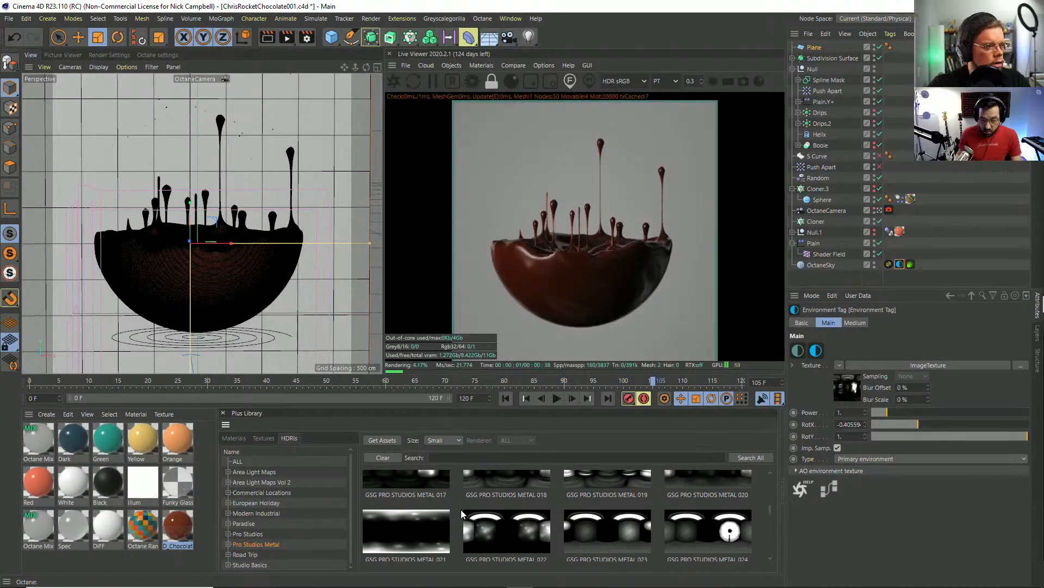
{"action": "double_click", "coordinate": [515, 545]}
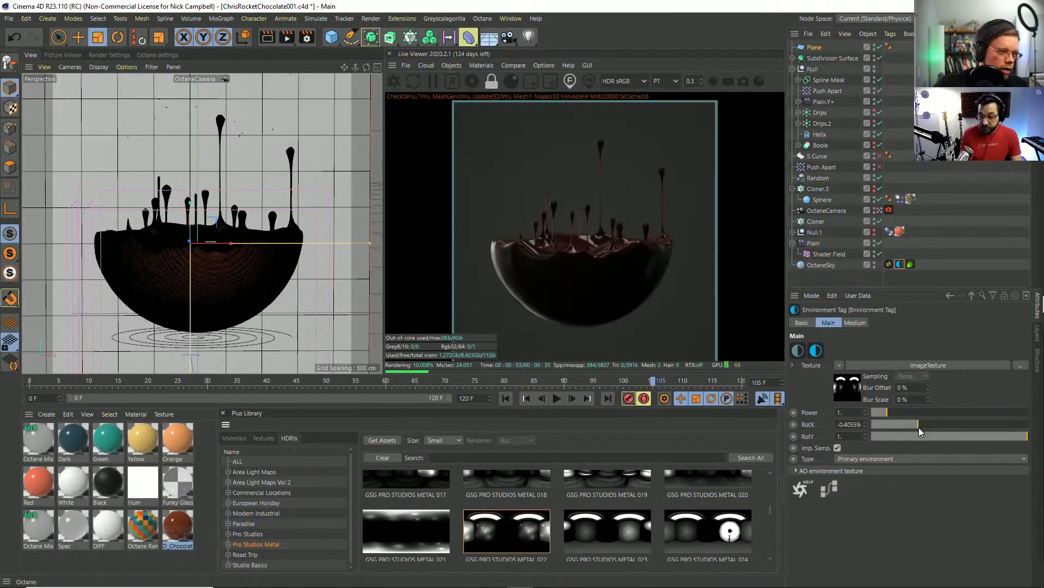
Set the environment's RotX to about -0.287 and its Power to about 1.64.
{"action": "left_click_drag", "start_coordinate": [918, 427], "coordinate": [928, 427]}
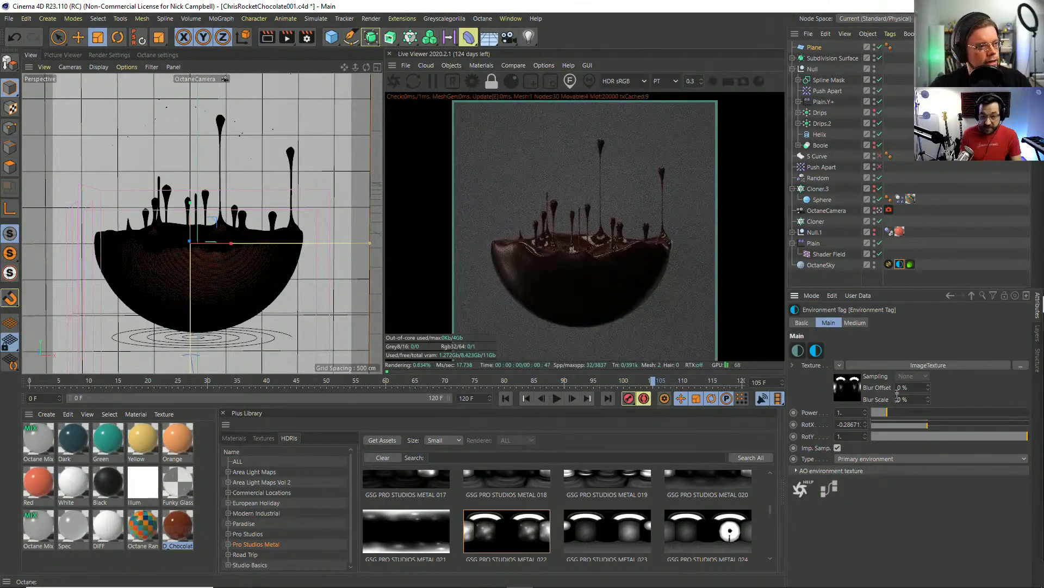
{"action": "left_click_drag", "start_coordinate": [891, 414], "coordinate": [899, 414]}
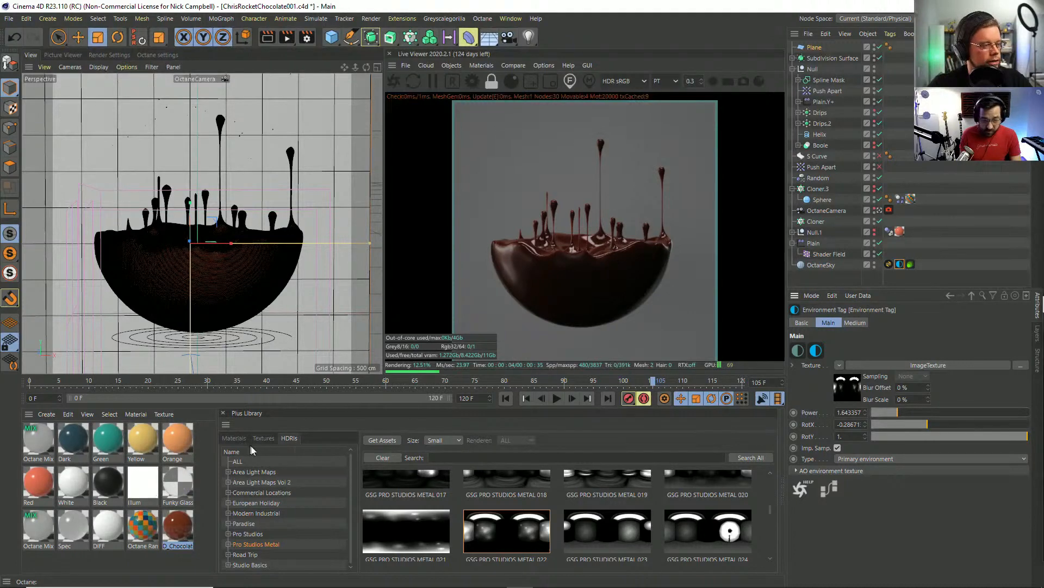
{"action": "left_click", "coordinate": [235, 439]}
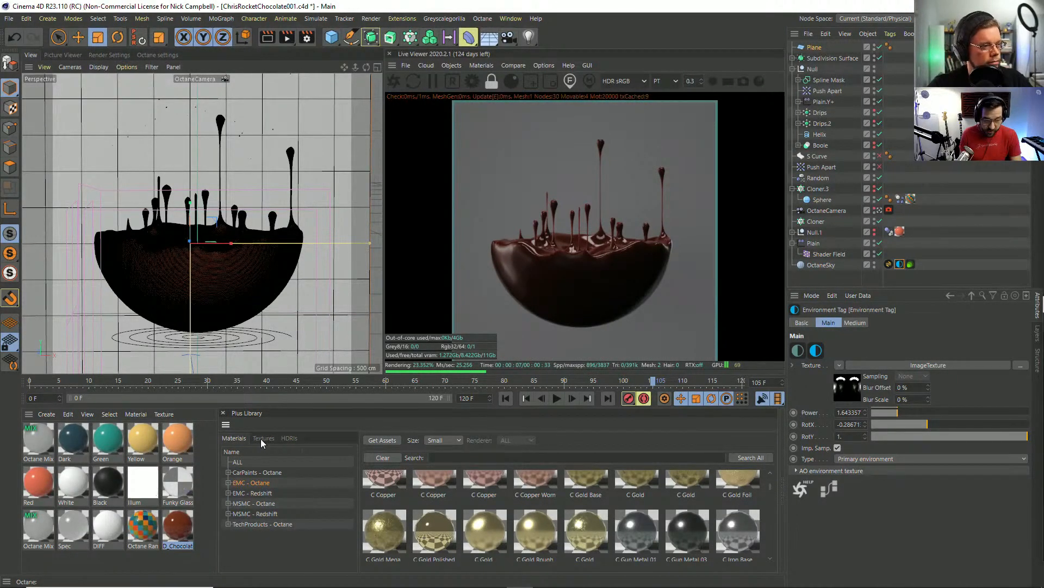
{"action": "left_click", "coordinate": [260, 439]}
{"action": "left_click", "coordinate": [233, 438]}
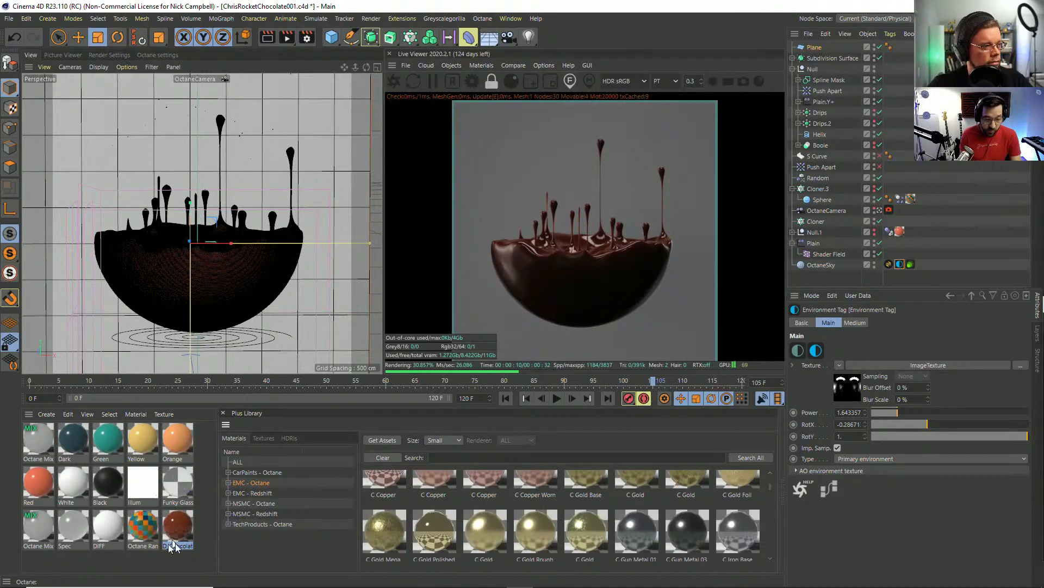
Open the D_Chocolate material for editing, try a reflection float of about 0.19, and set it to 1.
{"action": "double_click", "coordinate": [178, 527]}
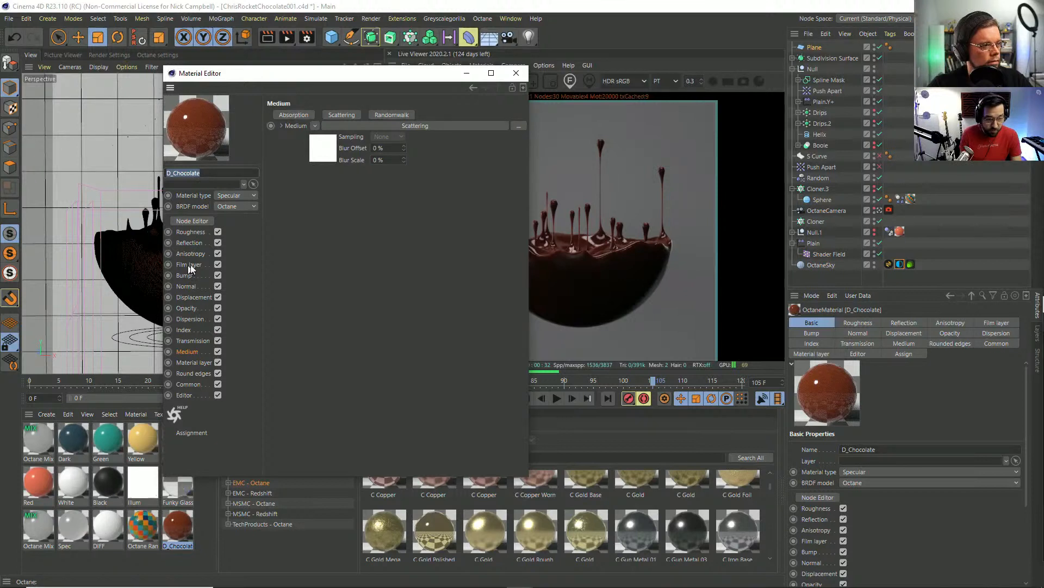
{"action": "left_click", "coordinate": [191, 242]}
{"action": "left_click", "coordinate": [375, 154]}
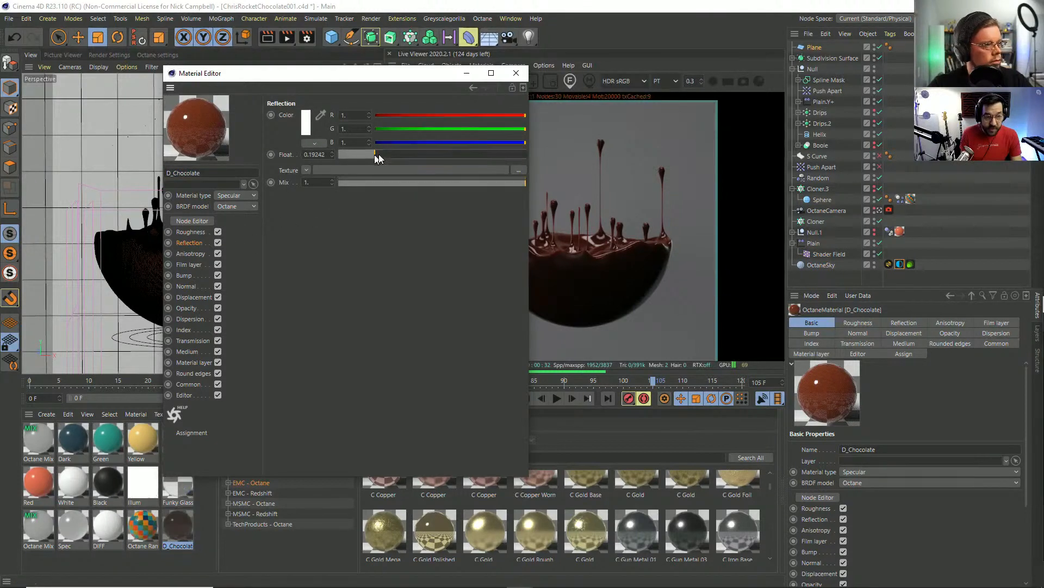
{"action": "left_click_drag", "start_coordinate": [378, 155], "coordinate": [544, 154]}
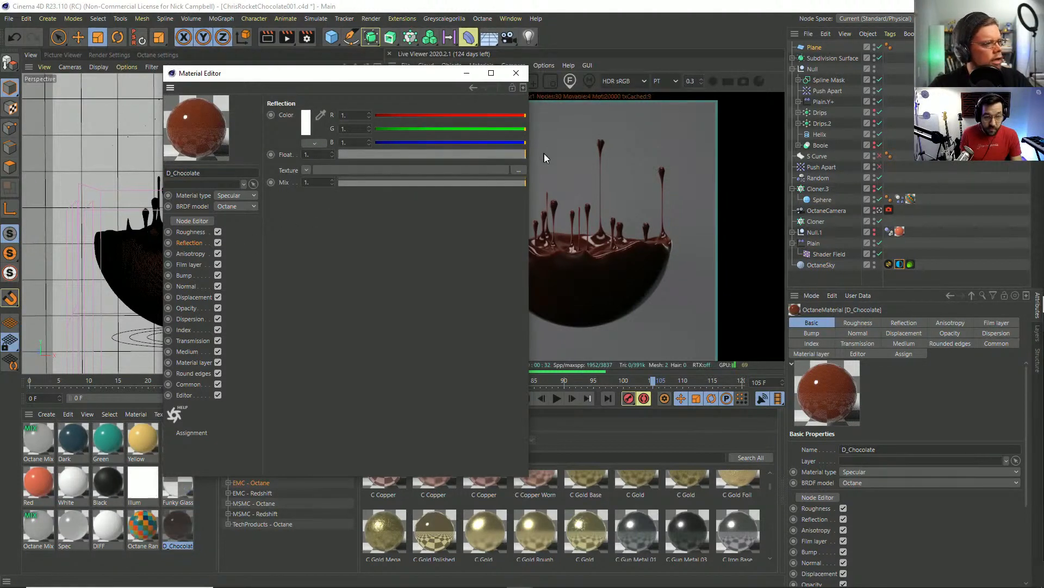
Set the D_Chocolate material's roughness float to about 0.023 and close the material editor.
{"action": "left_click", "coordinate": [194, 234]}
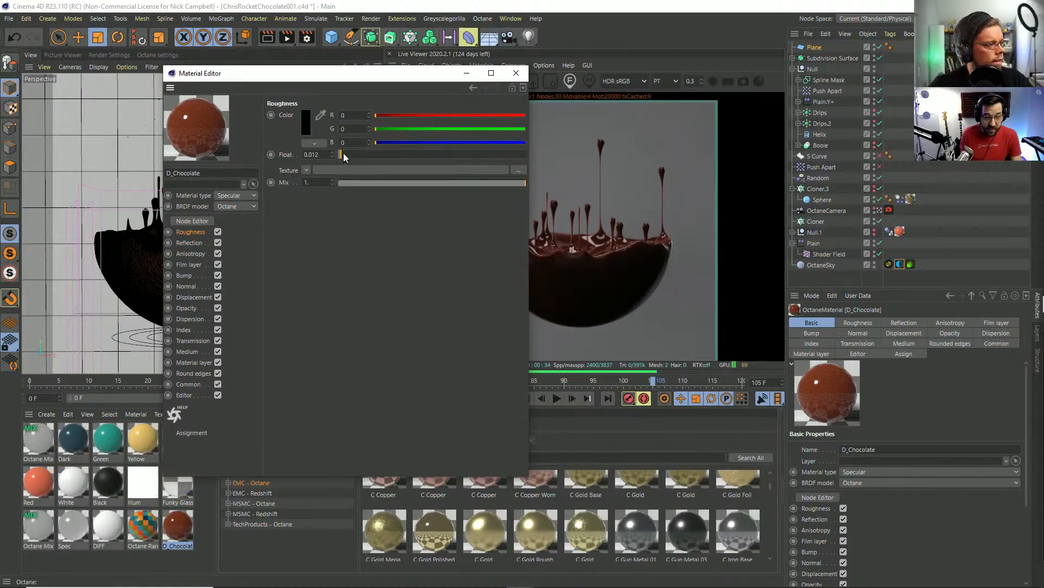
{"action": "left_click", "coordinate": [343, 154]}
{"action": "left_click_drag", "start_coordinate": [343, 154], "coordinate": [344, 154]}
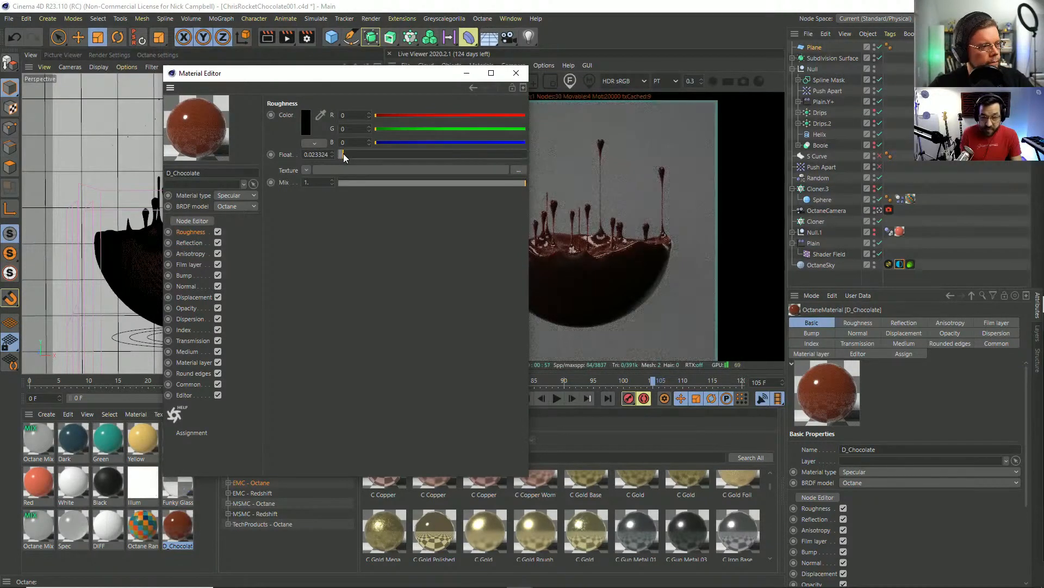
{"action": "left_click", "coordinate": [516, 74]}
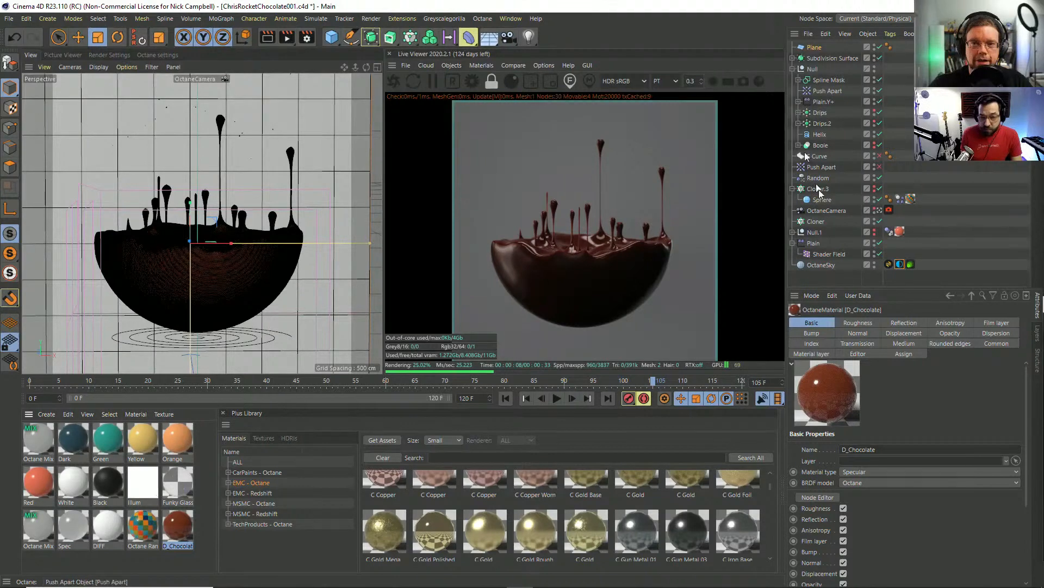
Try the Modern Industrial 018 and 020 HDRIs on the OctaneSky, then apply Modern Industrial 016.
{"action": "left_click", "coordinate": [889, 264]}
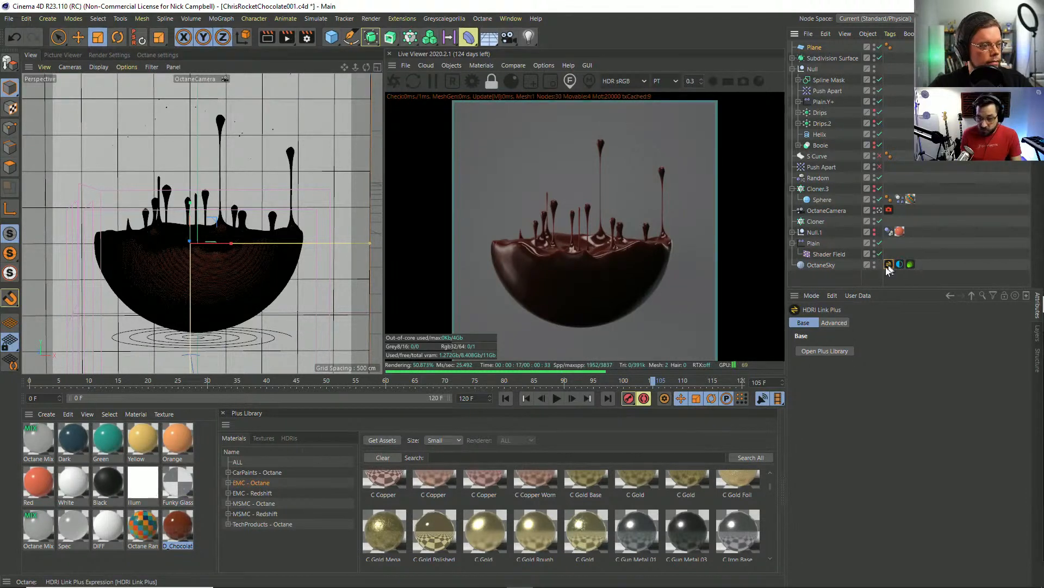
{"action": "left_click", "coordinate": [288, 438]}
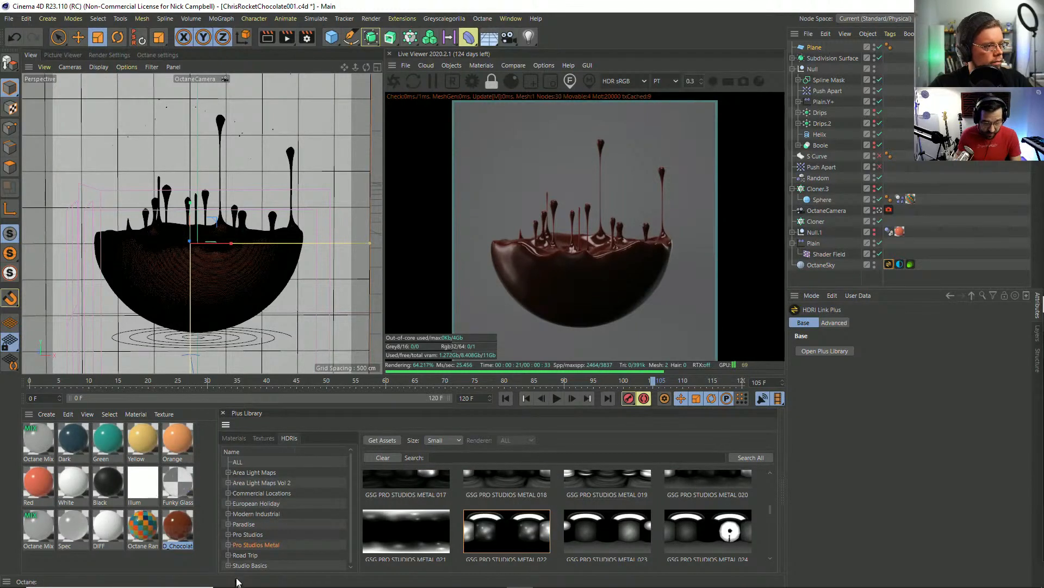
{"action": "left_click", "coordinate": [247, 514]}
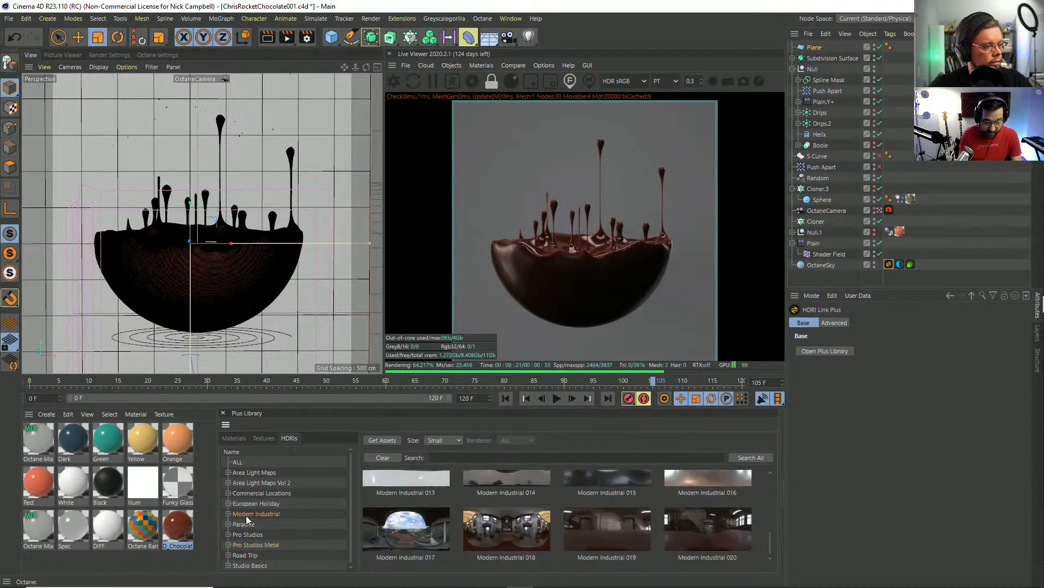
{"action": "left_click", "coordinate": [518, 530]}
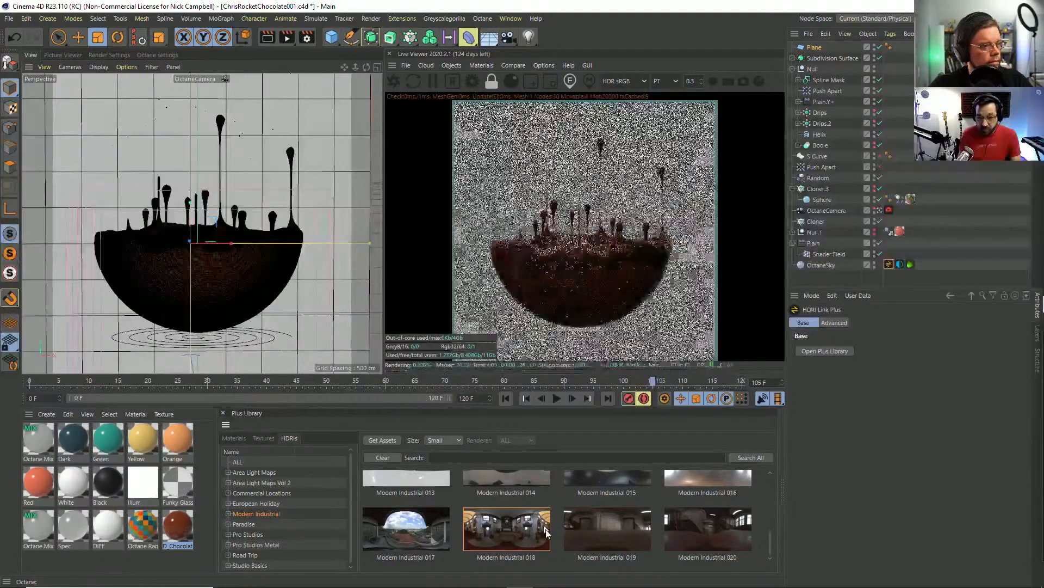
{"action": "left_click", "coordinate": [701, 514]}
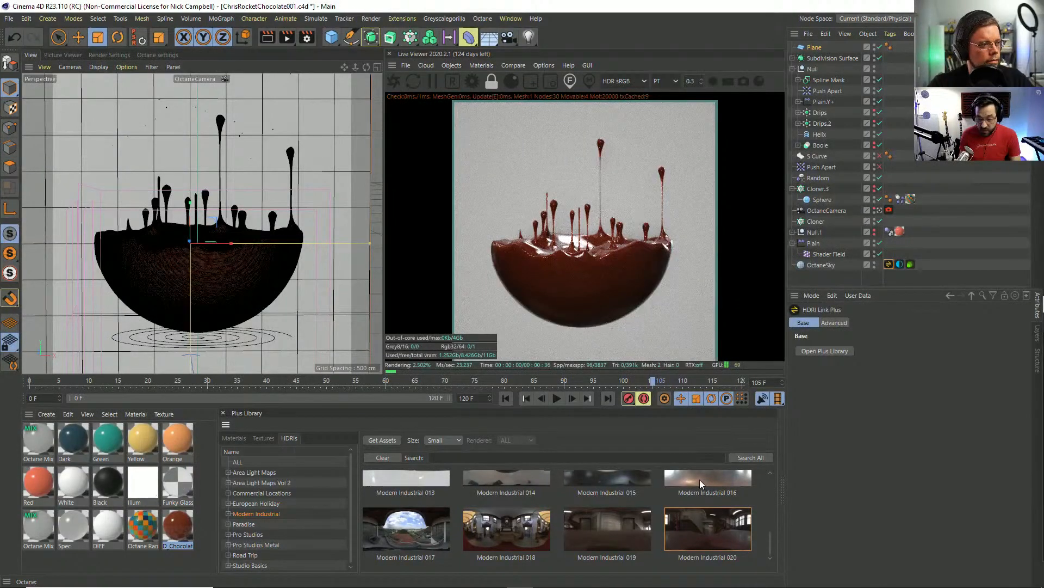
{"action": "left_click", "coordinate": [699, 480]}
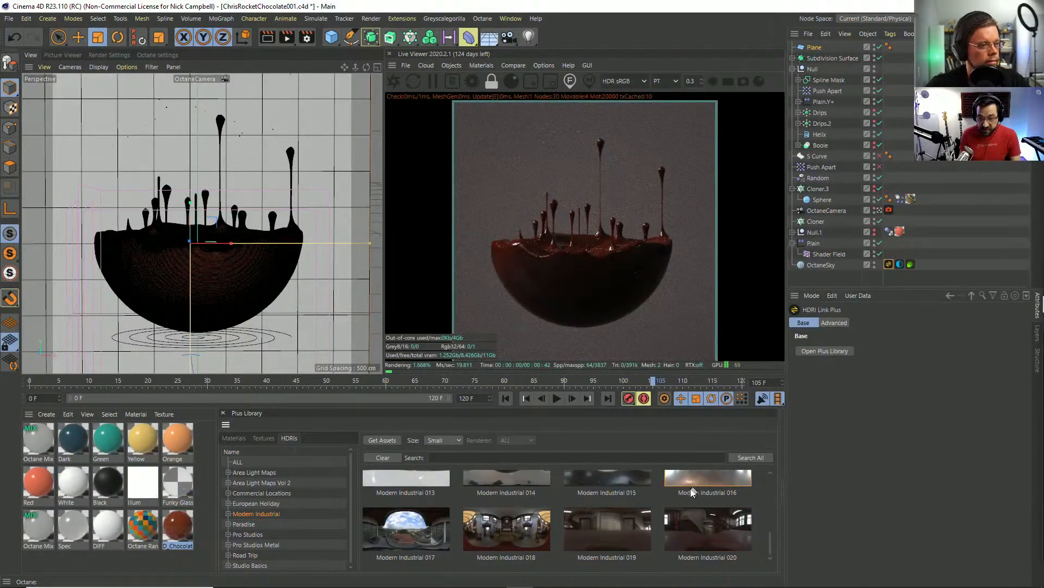
Try the Modern Industrial 011 and 012 HDRIs on the OctaneSky, then apply Modern Industrial 009.
{"action": "scroll", "coordinate": [620, 541], "scroll_direction": "up", "scroll_amount": 2}
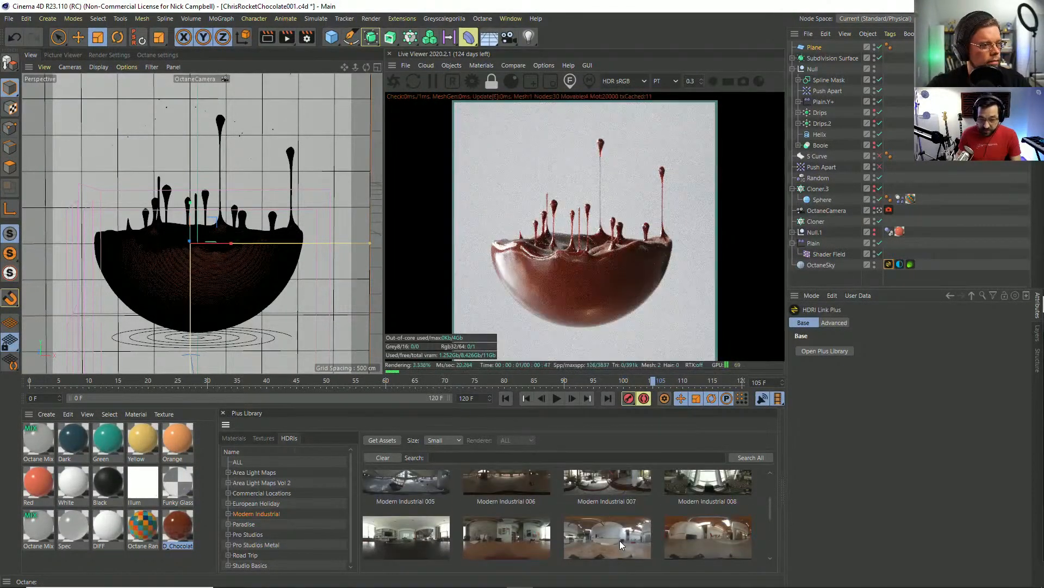
{"action": "left_click", "coordinate": [619, 540]}
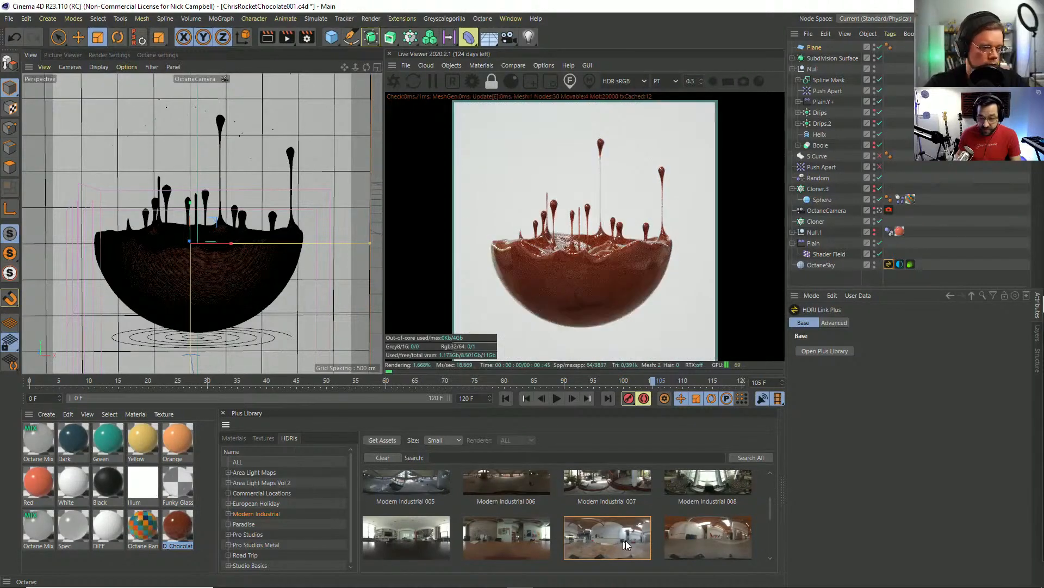
{"action": "left_click", "coordinate": [733, 542]}
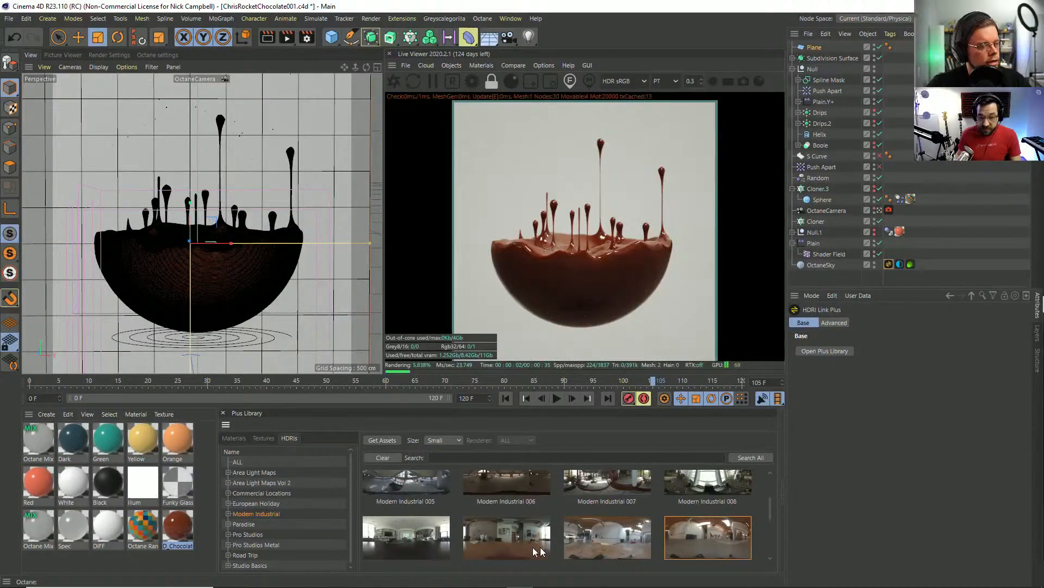
{"action": "left_click", "coordinate": [397, 534]}
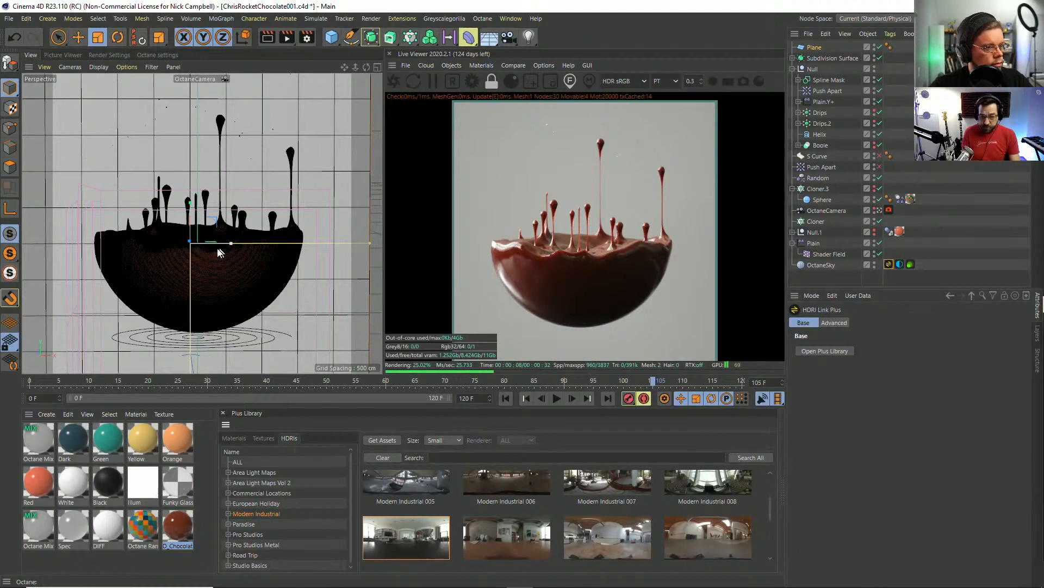
Pull the camera back slightly from the chocolate bowl and scale up the Plane backdrop to fill the frame.
{"action": "left_click_drag", "start_coordinate": [226, 240], "coordinate": [220, 279]}
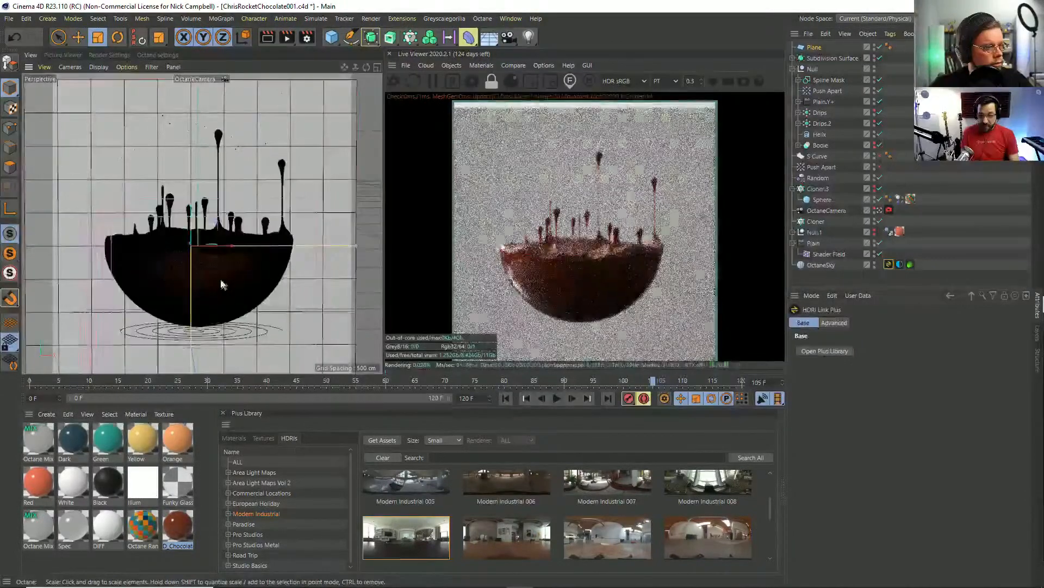
{"action": "left_click", "coordinate": [815, 48]}
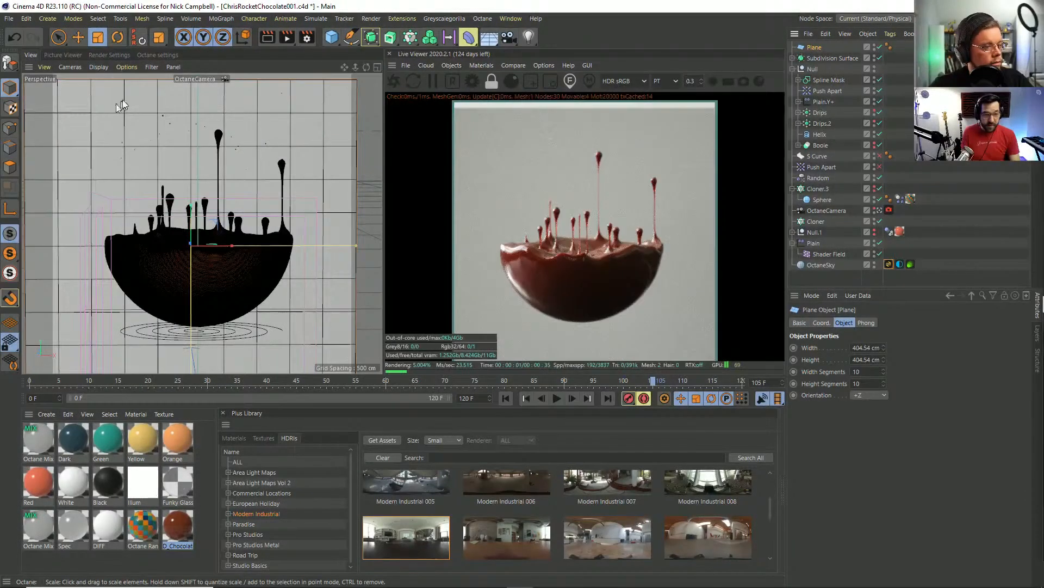
{"action": "left_click", "coordinate": [97, 38]}
{"action": "left_click_drag", "start_coordinate": [135, 158], "coordinate": [158, 107]}
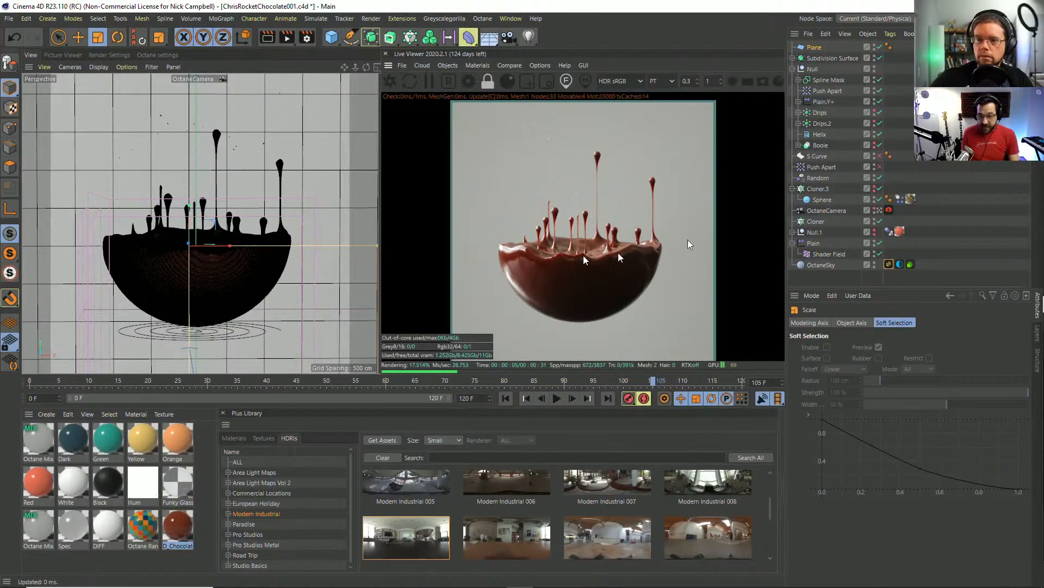
Open the OctaneCamera tag's Custom LUT settings and compare the render at LUT strength 0 and 1, leaving the strength at 1.
{"action": "left_click", "coordinate": [703, 266]}
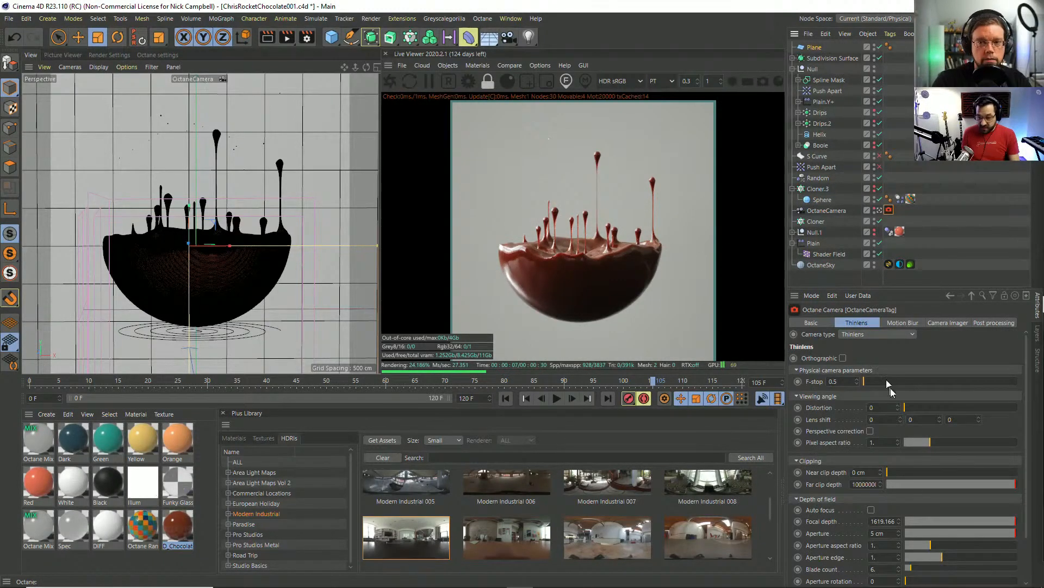
{"action": "left_click_drag", "start_coordinate": [1027, 355], "coordinate": [1031, 421]}
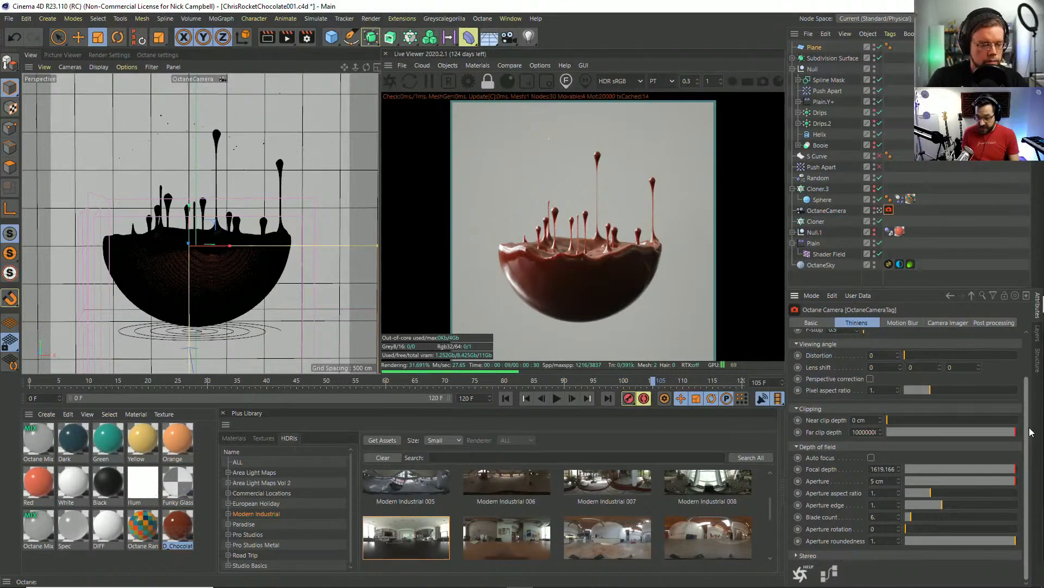
{"action": "scroll", "coordinate": [1031, 431], "scroll_direction": "up", "scroll_amount": 3}
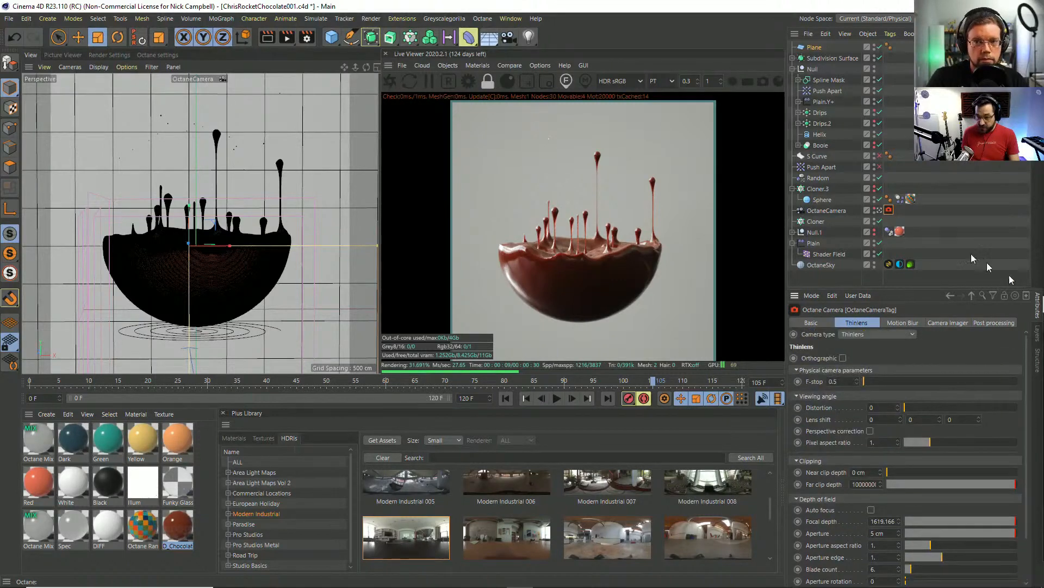
{"action": "left_click", "coordinate": [949, 323]}
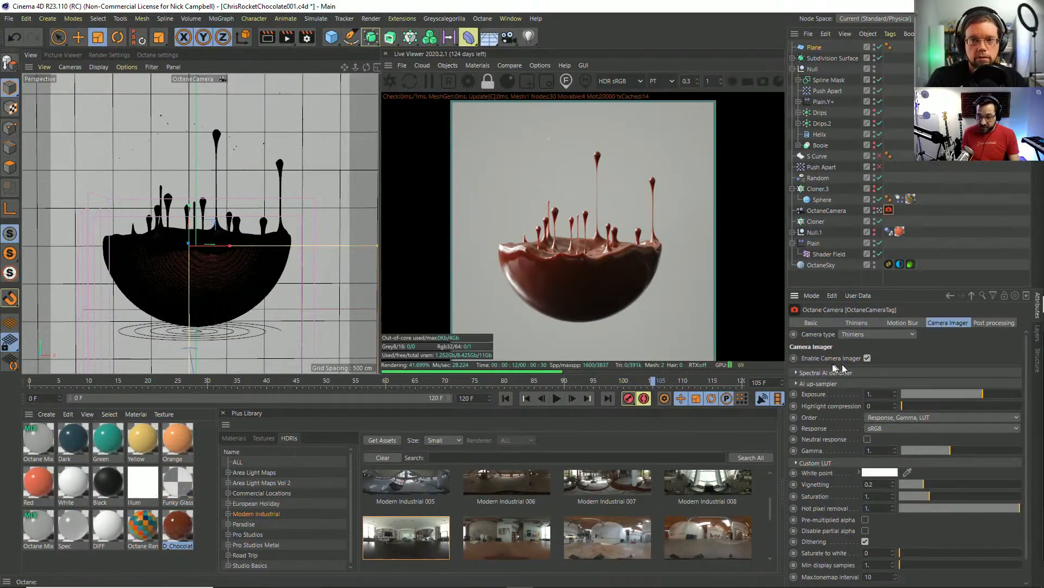
{"action": "scroll", "coordinate": [1025, 398], "scroll_direction": "down", "scroll_amount": 2}
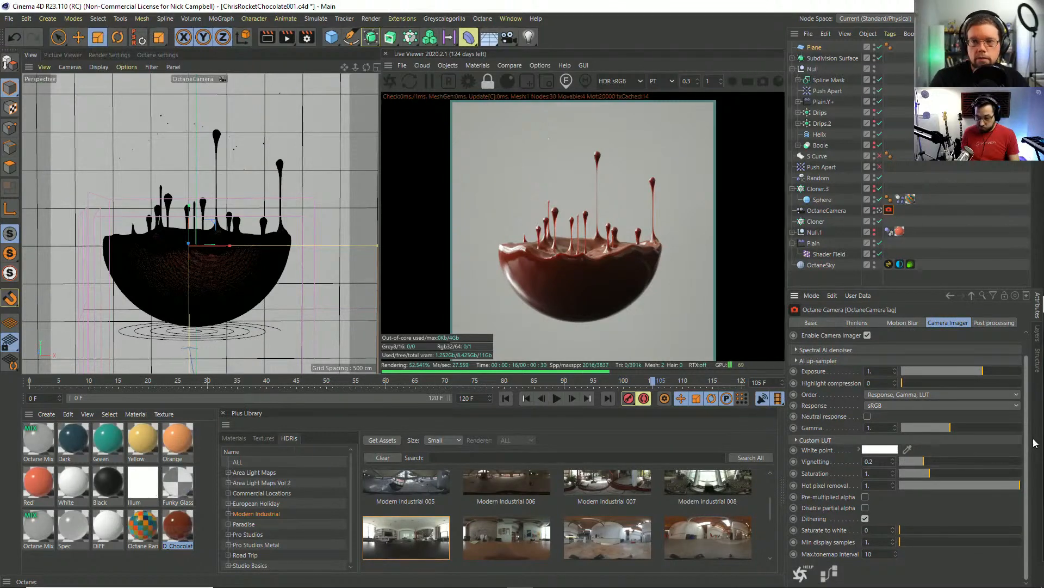
{"action": "left_click", "coordinate": [796, 440]}
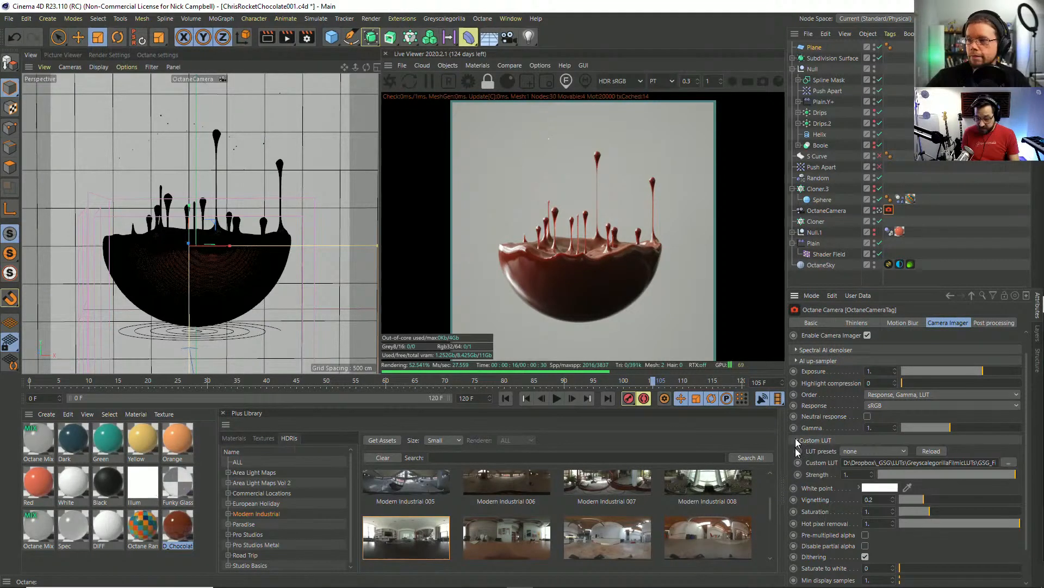
{"action": "left_click_drag", "start_coordinate": [887, 477], "coordinate": [872, 477]}
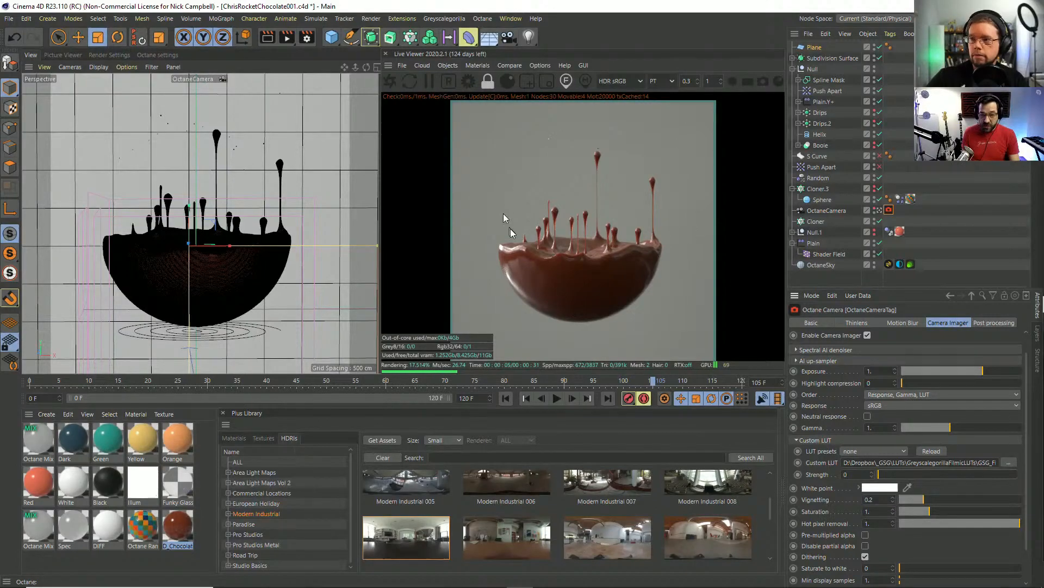
{"action": "left_click_drag", "start_coordinate": [884, 475], "coordinate": [1006, 478]}
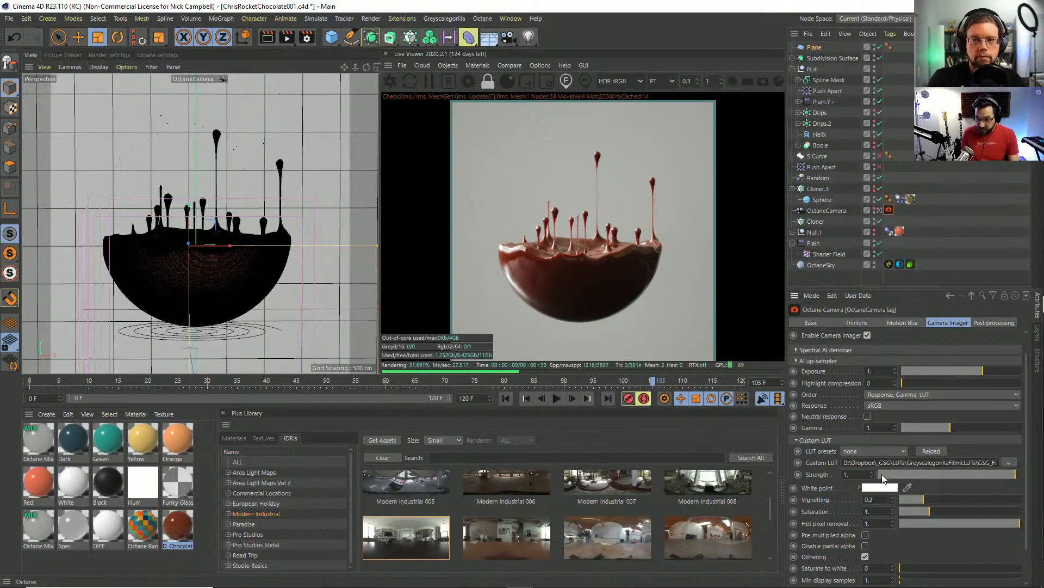
{"action": "left_click_drag", "start_coordinate": [882, 477], "coordinate": [869, 478]}
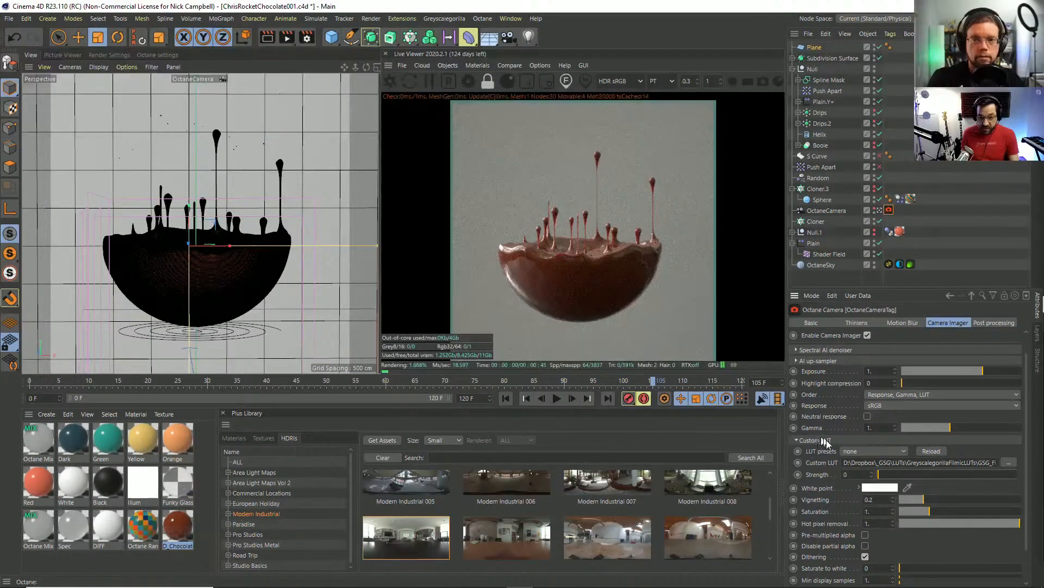
{"action": "left_click_drag", "start_coordinate": [976, 479], "coordinate": [1017, 477]}
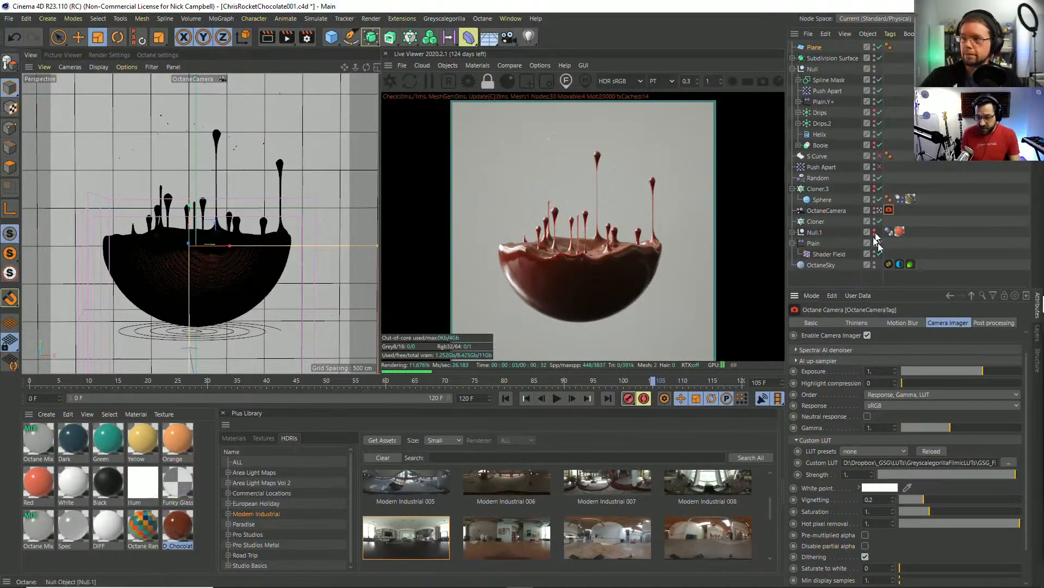
Rotate the OctaneSky's HDRI lighting by setting the Environment tag's RotX to about -0.238.
{"action": "left_click", "coordinate": [900, 264]}
{"action": "left_click_drag", "start_coordinate": [925, 422], "coordinate": [932, 422]}
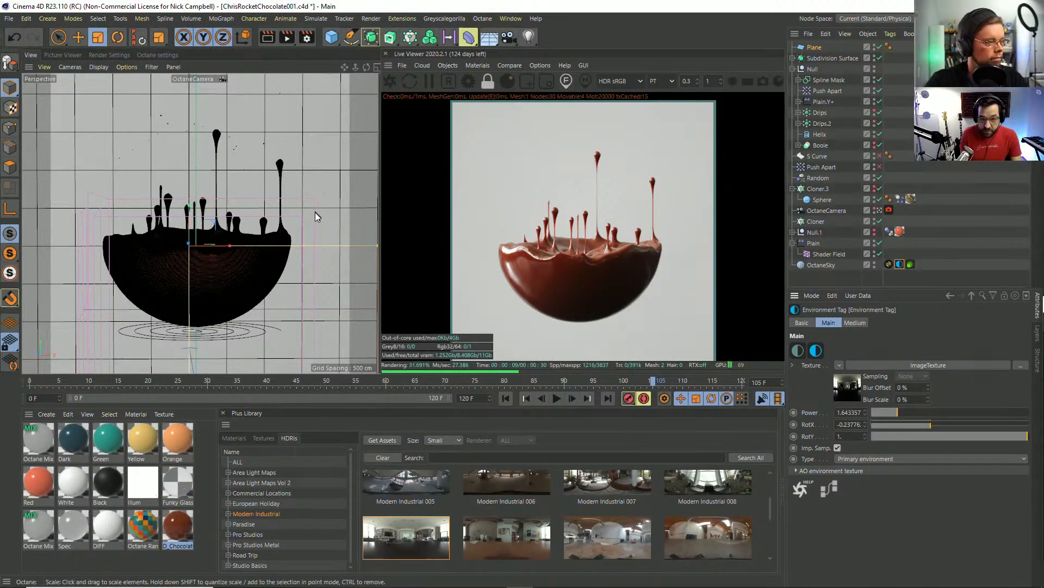
Set the Octane Pathtracing kernel's maximum samples to 2000.
{"action": "left_click", "coordinate": [155, 55]}
{"action": "left_click", "coordinate": [110, 54]}
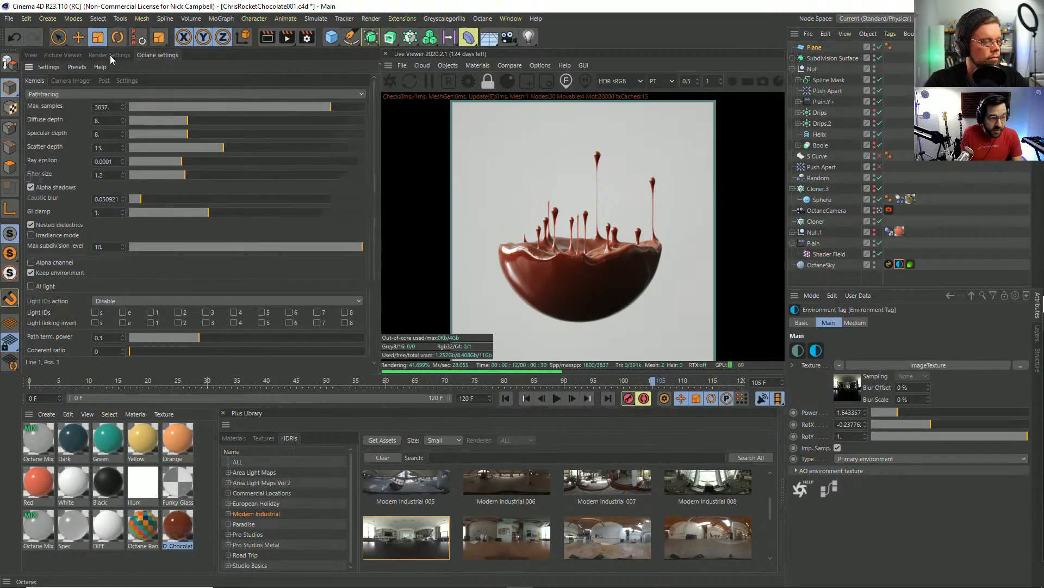
{"action": "left_click", "coordinate": [138, 55]}
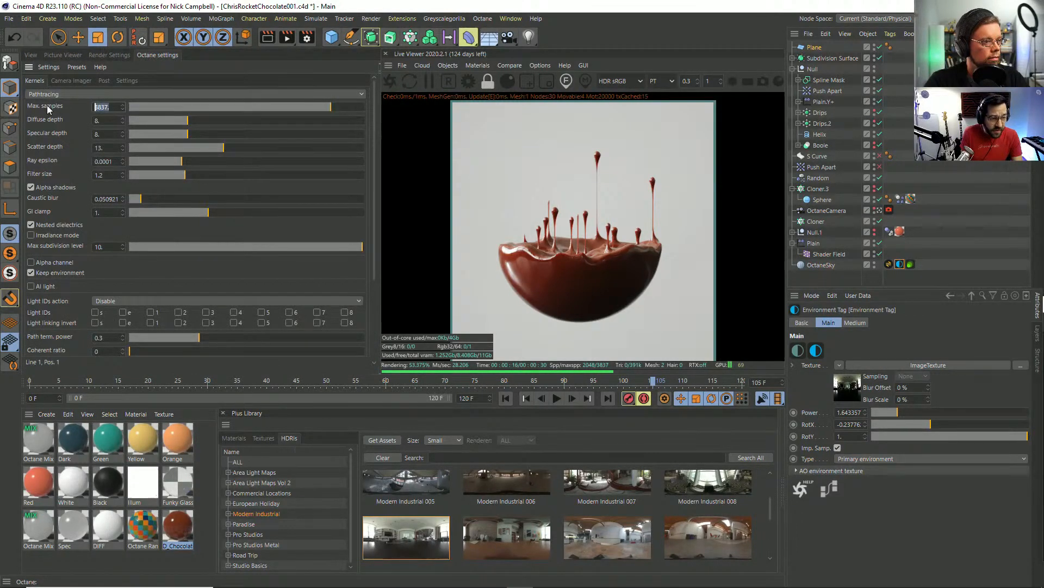
{"action": "type", "text": "200"}
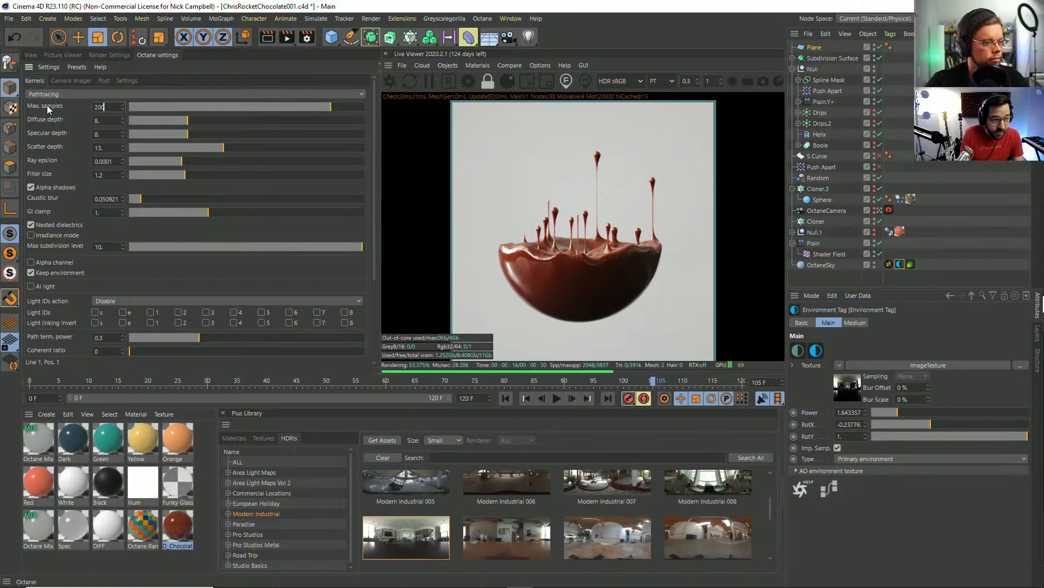
{"action": "type", "text": "0"}
{"action": "key", "text": "Return"}
Start rendering all frames to the Picture Viewer without a save file name and inspect the image in an enlarged view.
{"action": "left_click", "coordinate": [109, 55]}
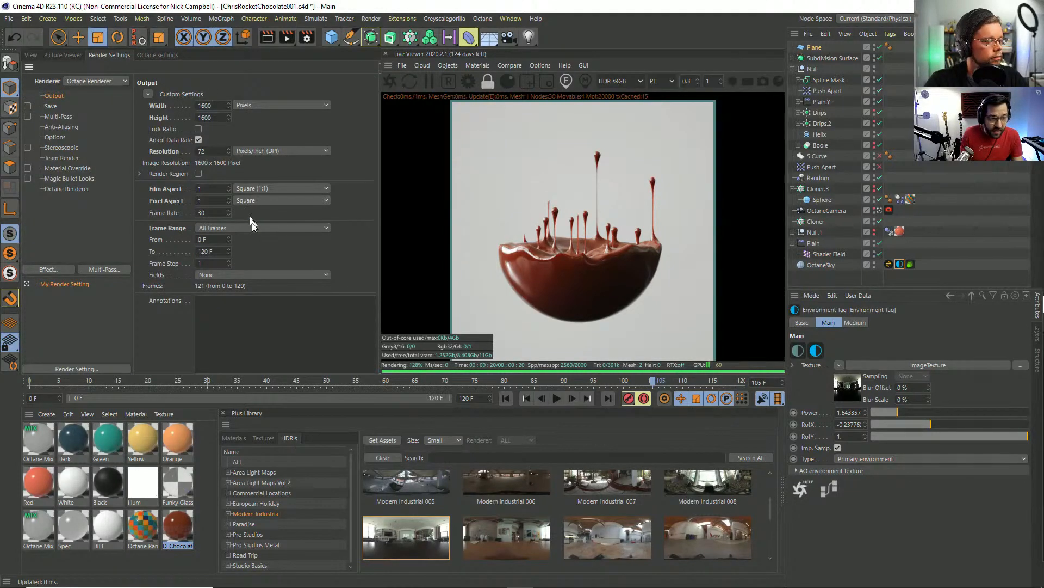
{"action": "key", "text": "shift+r"}
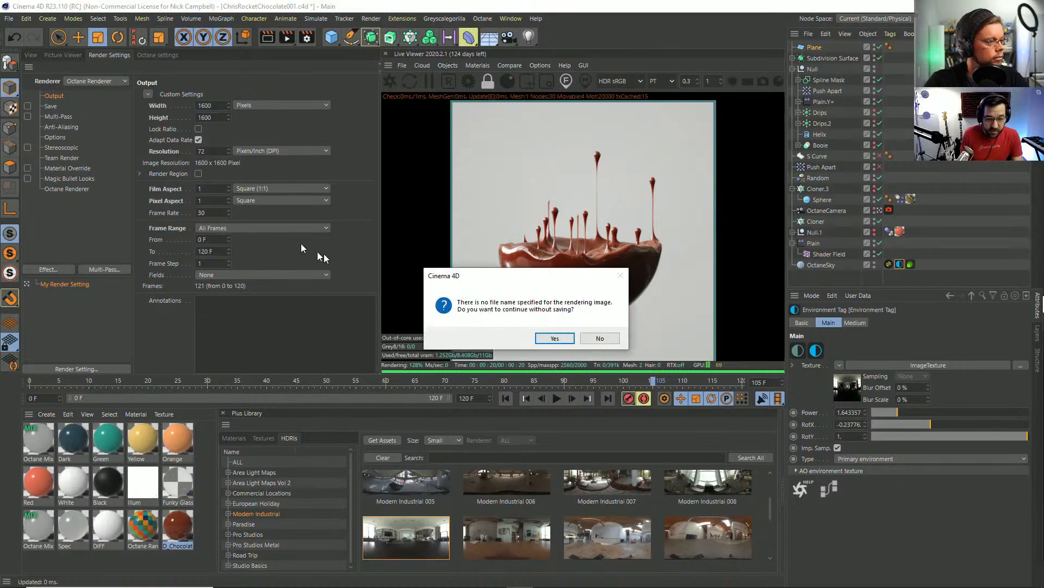
{"action": "left_click", "coordinate": [555, 339]}
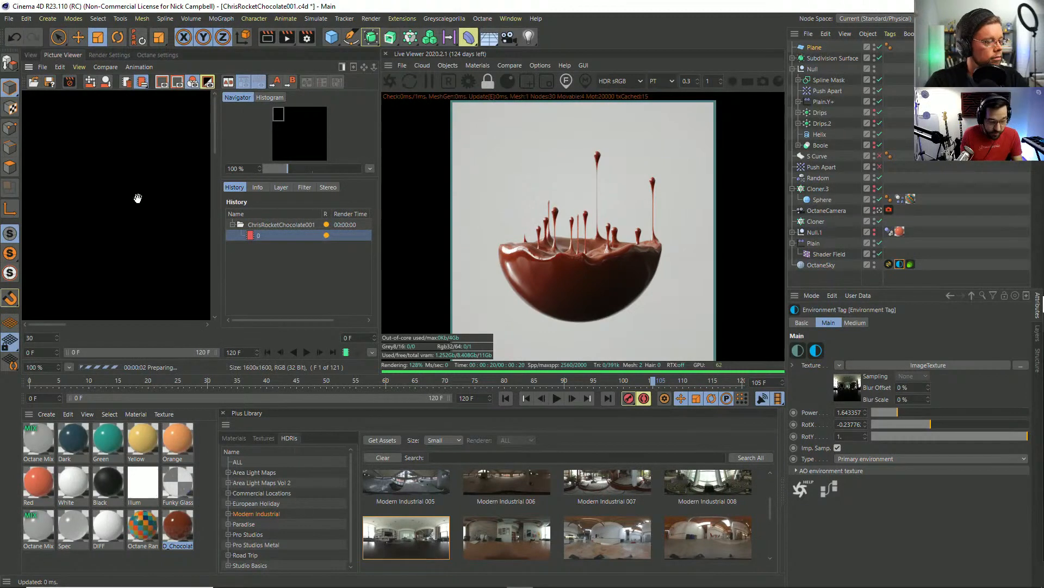
{"action": "key", "text": "ctrl+Tab"}
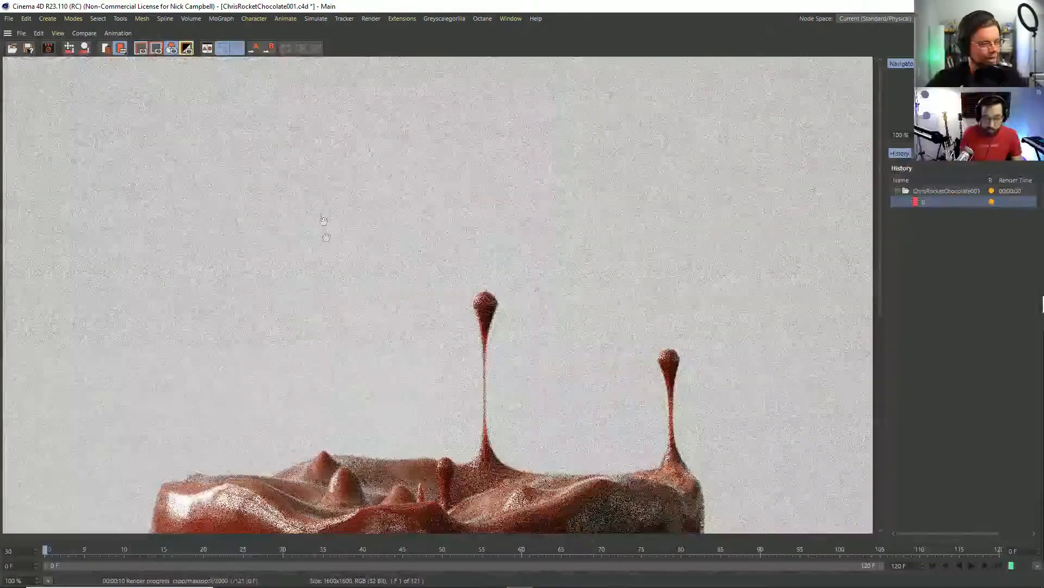
{"action": "left_click_drag", "start_coordinate": [419, 380], "coordinate": [419, 255]}
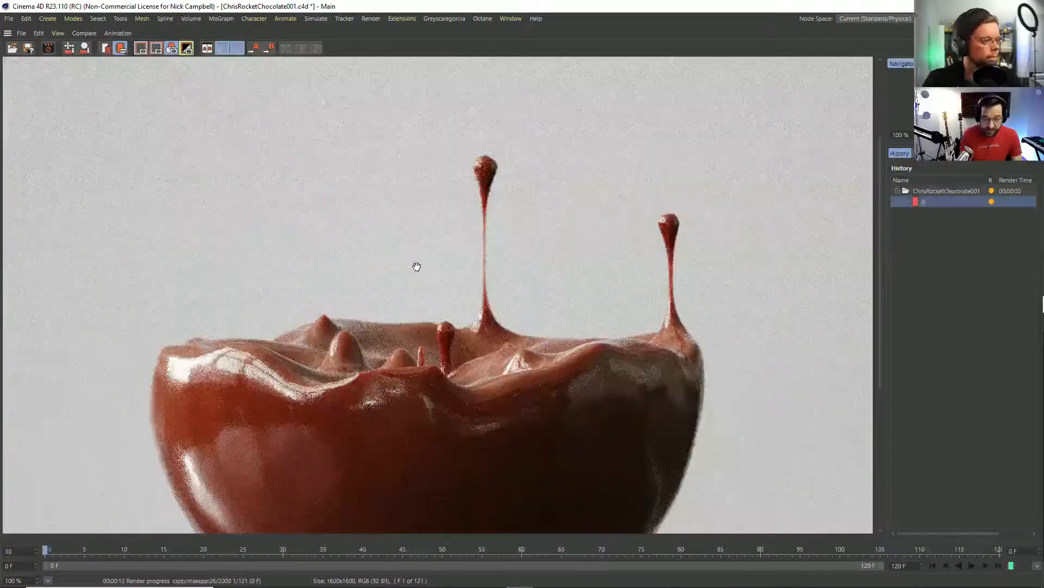
{"action": "scroll", "coordinate": [416, 267], "scroll_direction": "down", "scroll_amount": 3}
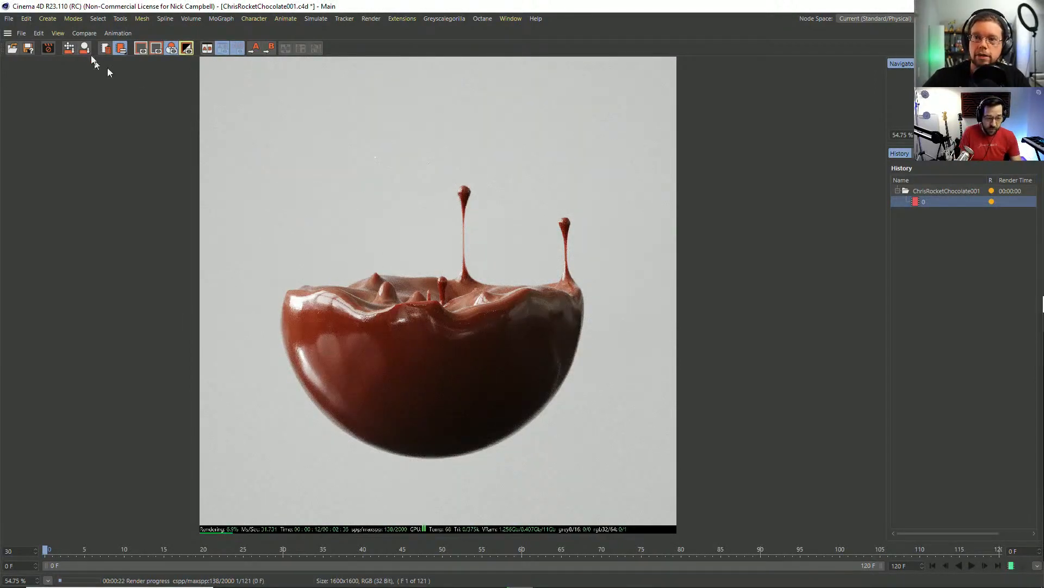
{"action": "key", "text": "ctrl+Tab"}
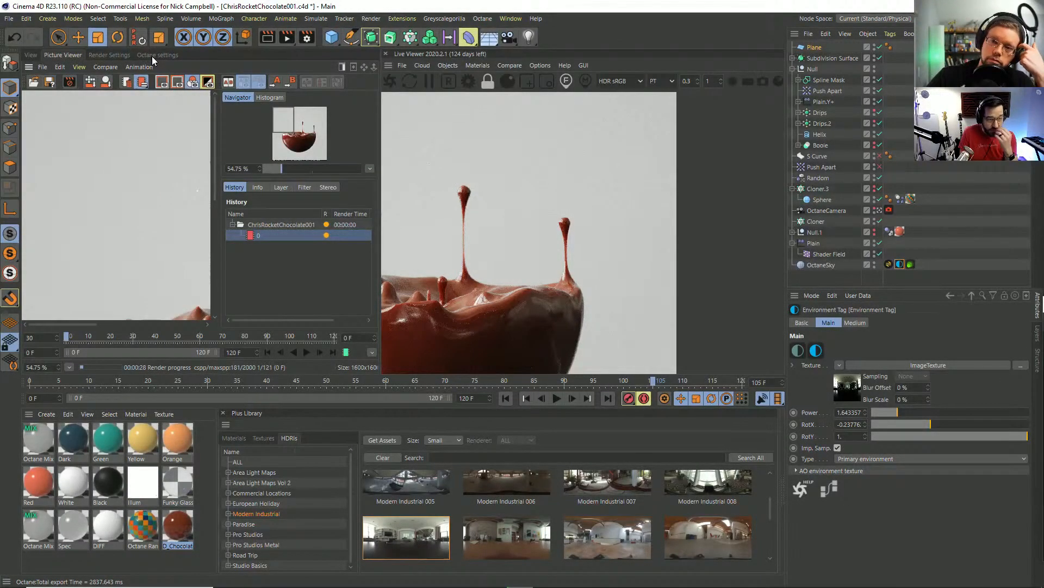
Set the render frame range to Current Frame, stop the running render and render frame 105 to the Picture Viewer.
{"action": "left_click", "coordinate": [111, 56]}
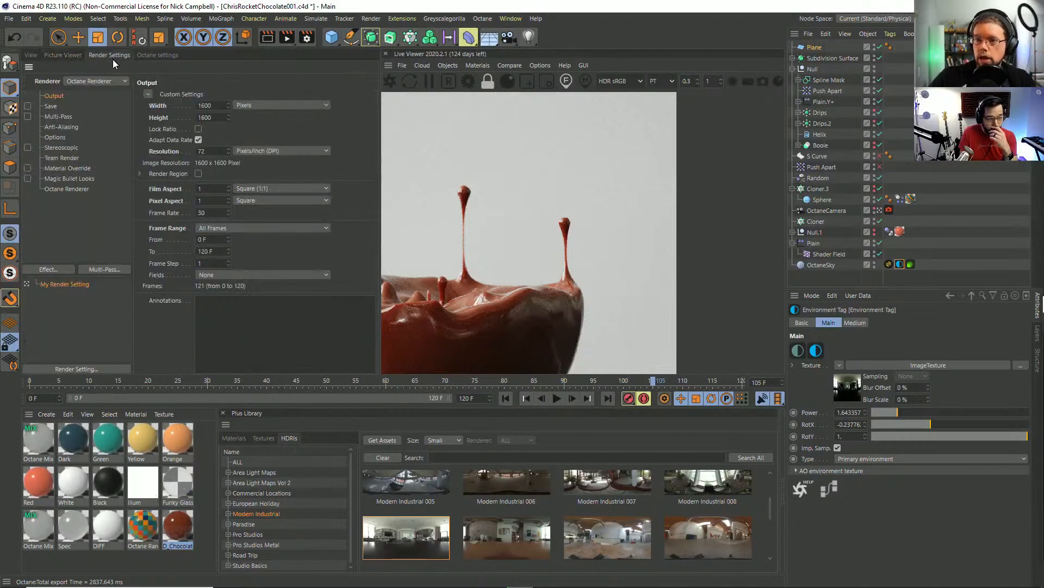
{"action": "left_click", "coordinate": [214, 232]}
{"action": "left_click", "coordinate": [223, 253]}
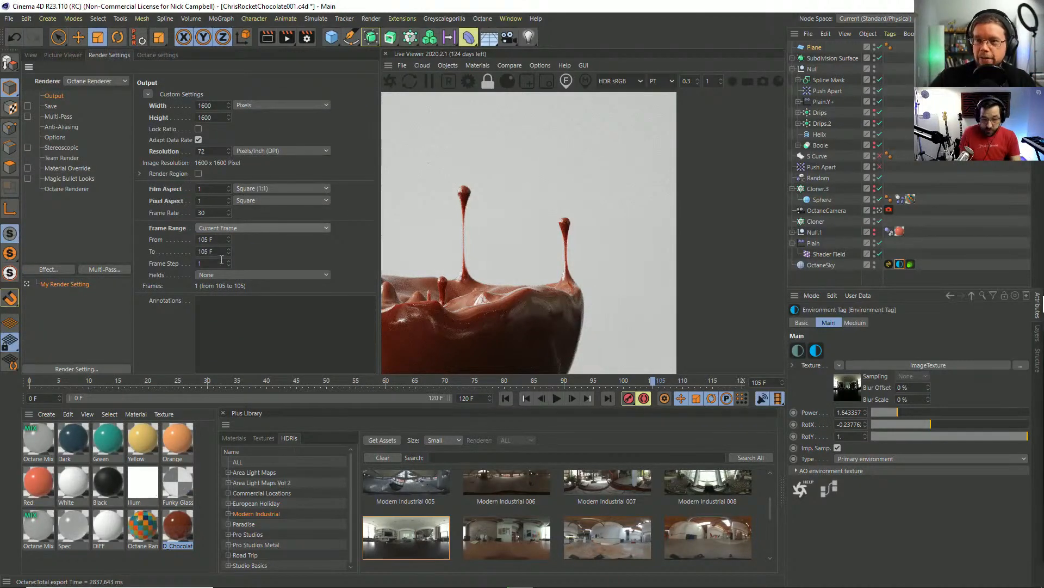
{"action": "key", "text": "shift+r"}
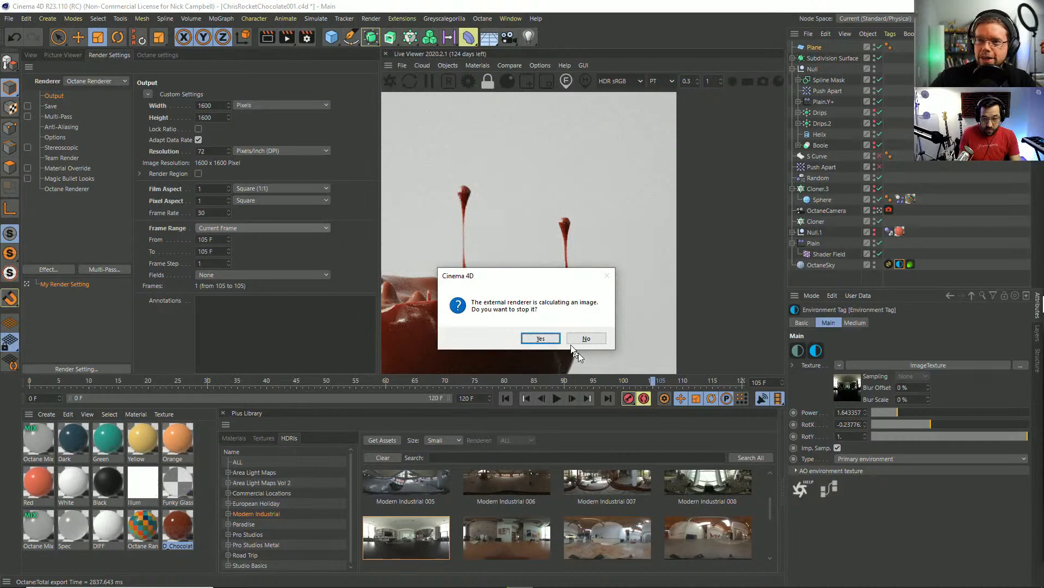
{"action": "left_click", "coordinate": [543, 339]}
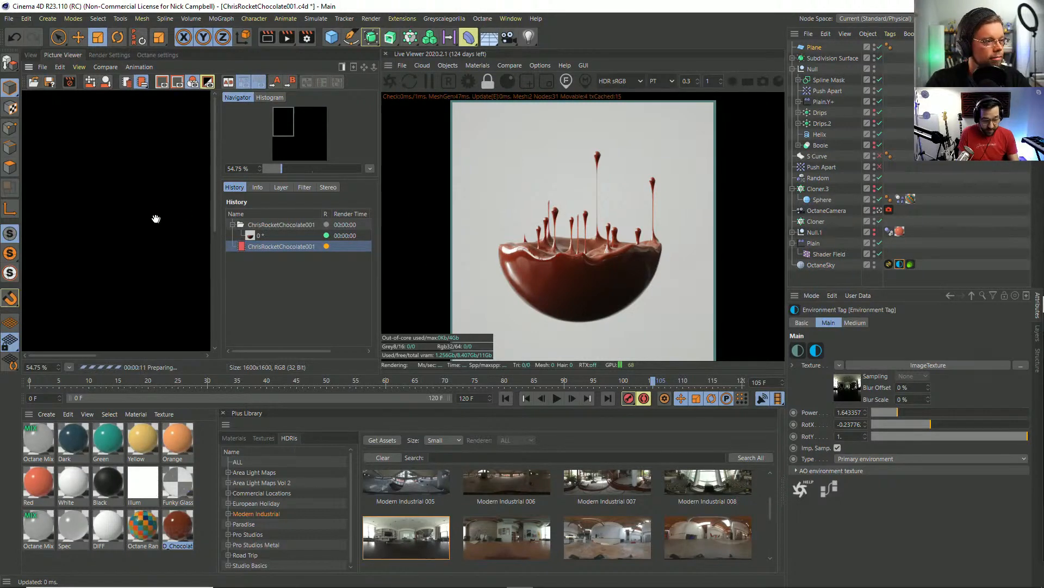
{"action": "key", "text": "ctrl+Tab"}
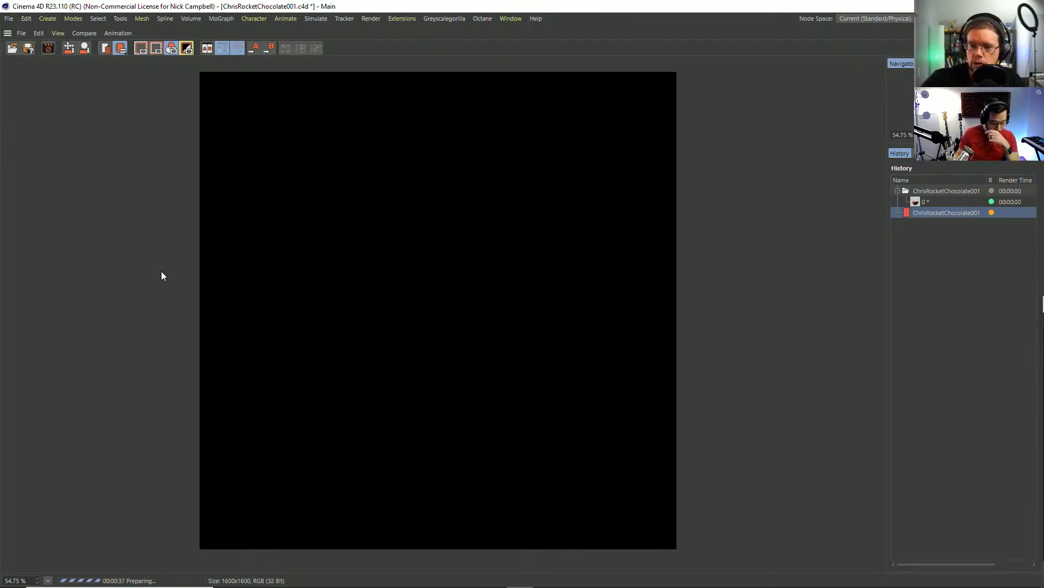
{"action": "key", "text": "ctrl+Tab"}
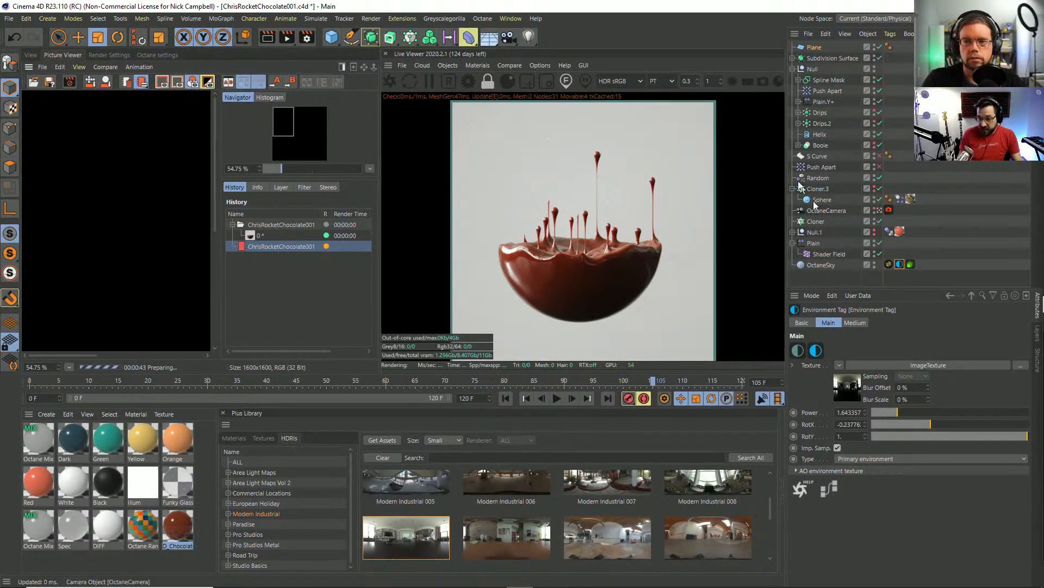
Examine the OctaneCamera's Camera Imager settings, including the Custom LUT file path and the available LUT presets.
{"action": "left_click", "coordinate": [889, 210]}
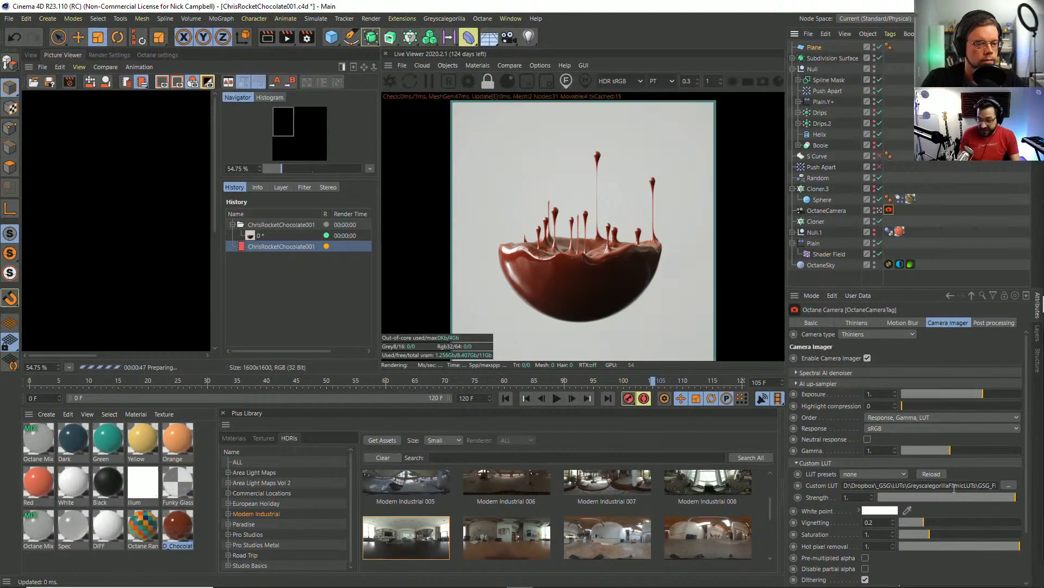
{"action": "left_click_drag", "start_coordinate": [972, 484], "coordinate": [1004, 485]}
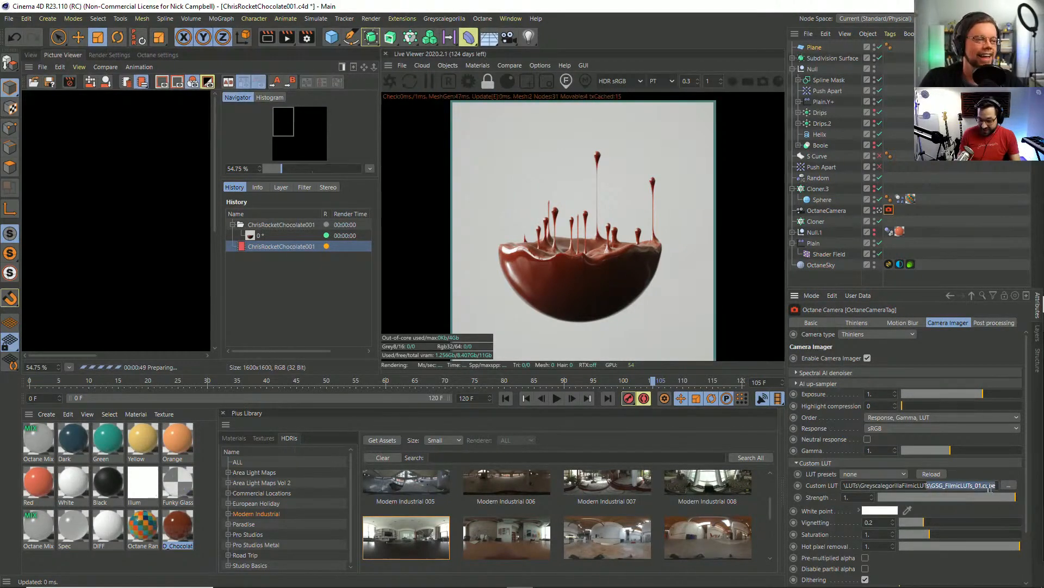
{"action": "left_click", "coordinate": [939, 484]}
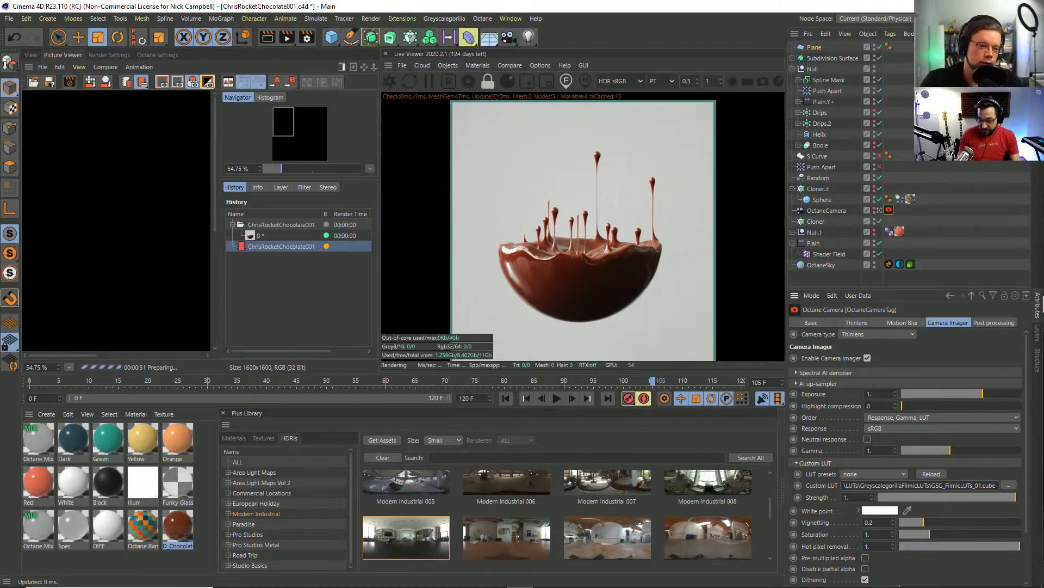
{"action": "left_click_drag", "start_coordinate": [947, 485], "coordinate": [1003, 485]}
{"action": "left_click", "coordinate": [944, 486]}
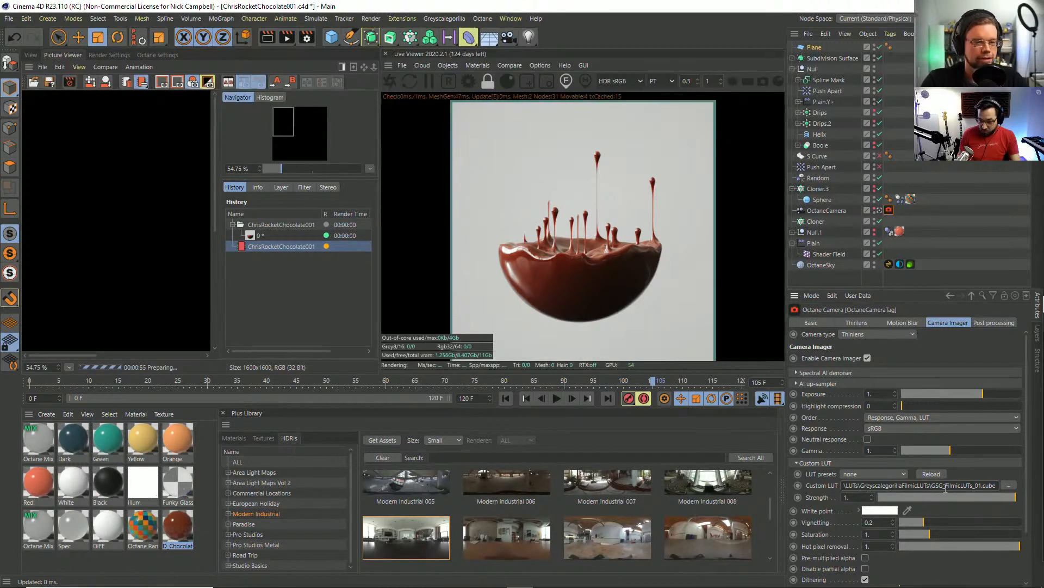
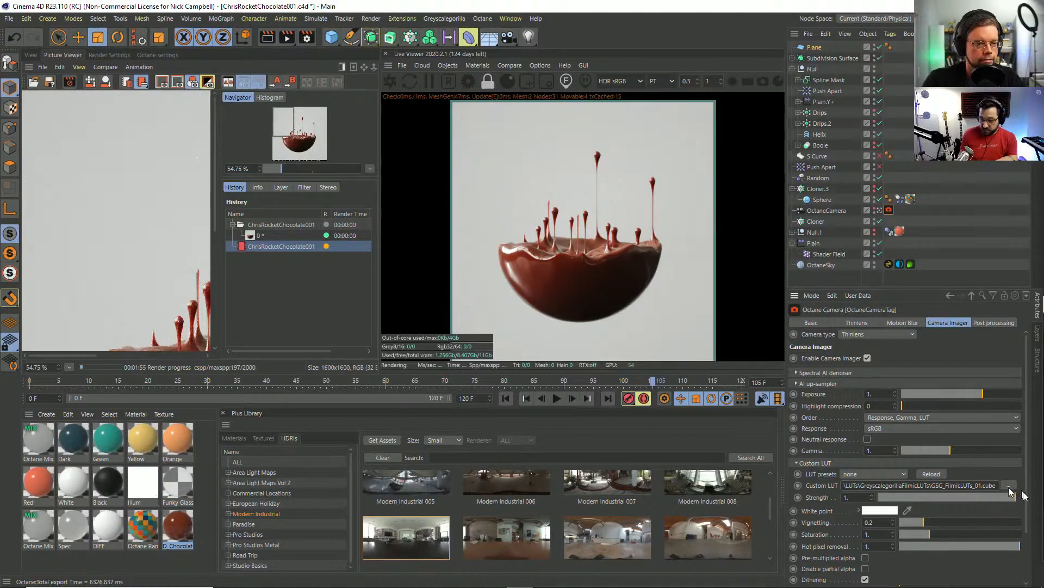
{"action": "left_click", "coordinate": [880, 472]}
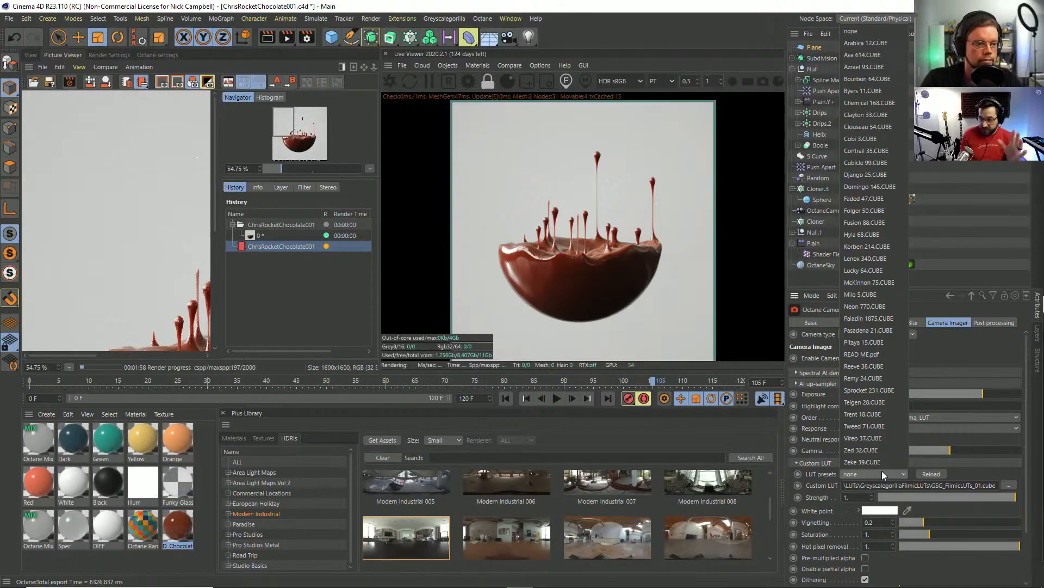
{"action": "left_click", "coordinate": [973, 472]}
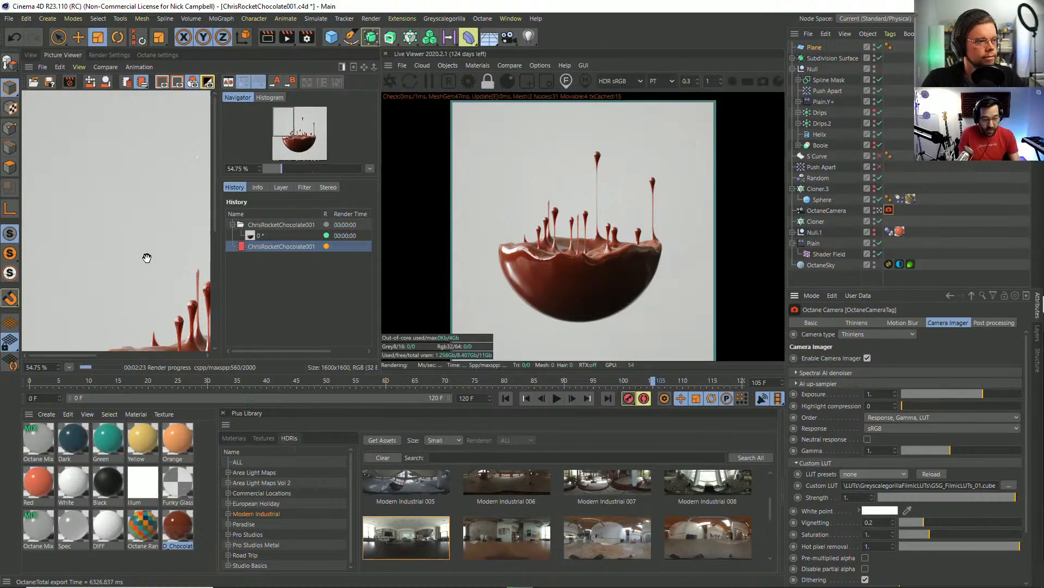
Inspect the in-progress frame 105 render in an enlarged Picture Viewer, at full size and as a whole.
{"action": "key", "text": "ctrl+Tab"}
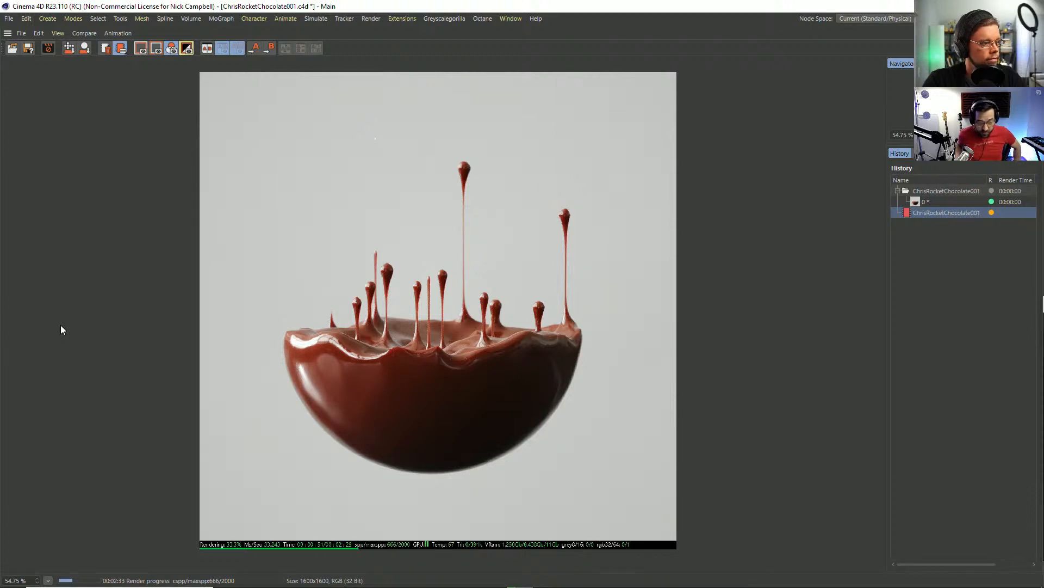
{"action": "double_click", "coordinate": [302, 358]}
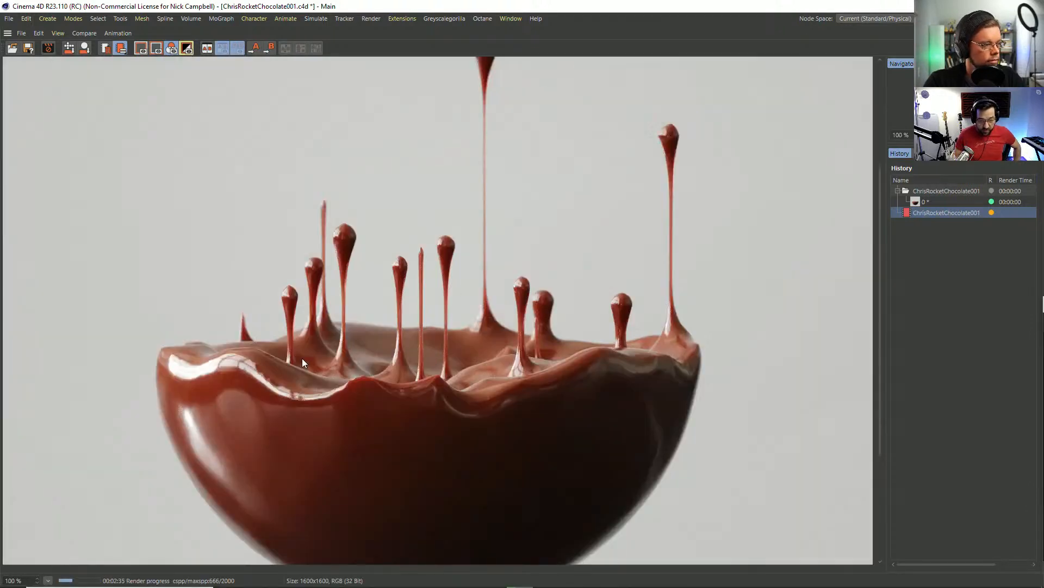
{"action": "double_click", "coordinate": [254, 395]}
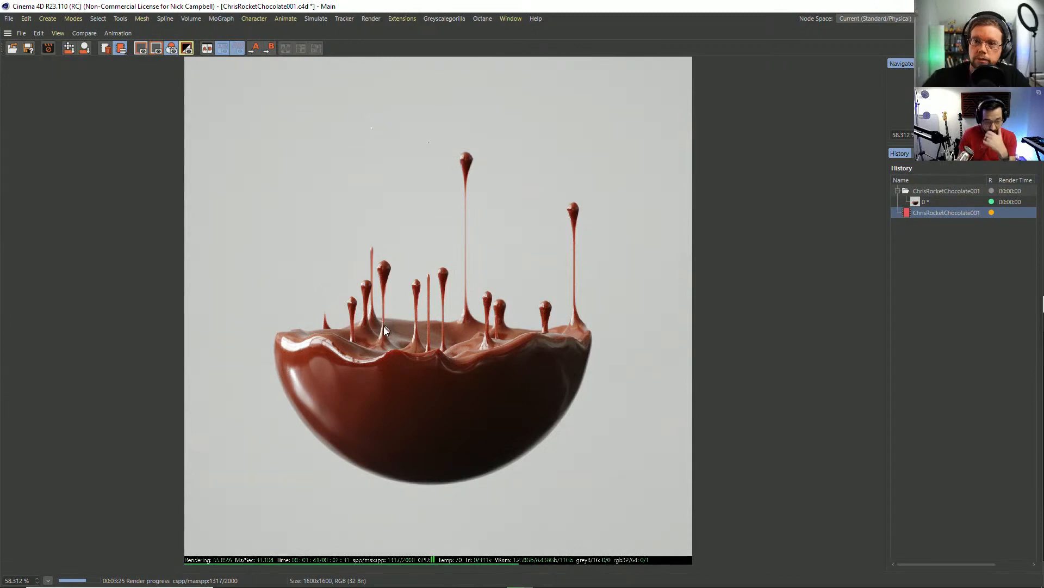
{"action": "mouse_move", "coordinate": [701, 337]}
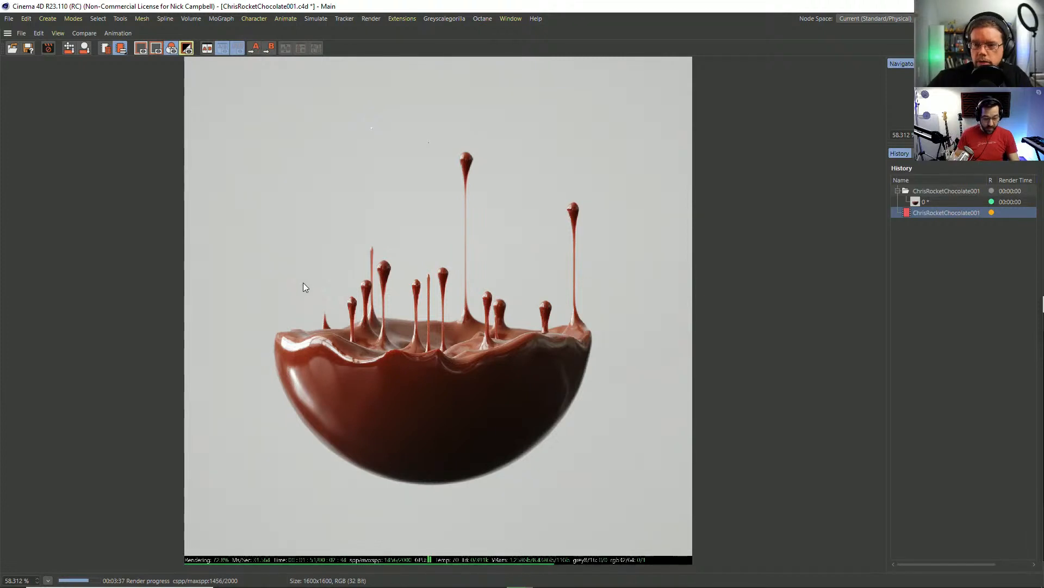
{"action": "key", "text": "ctrl+Tab"}
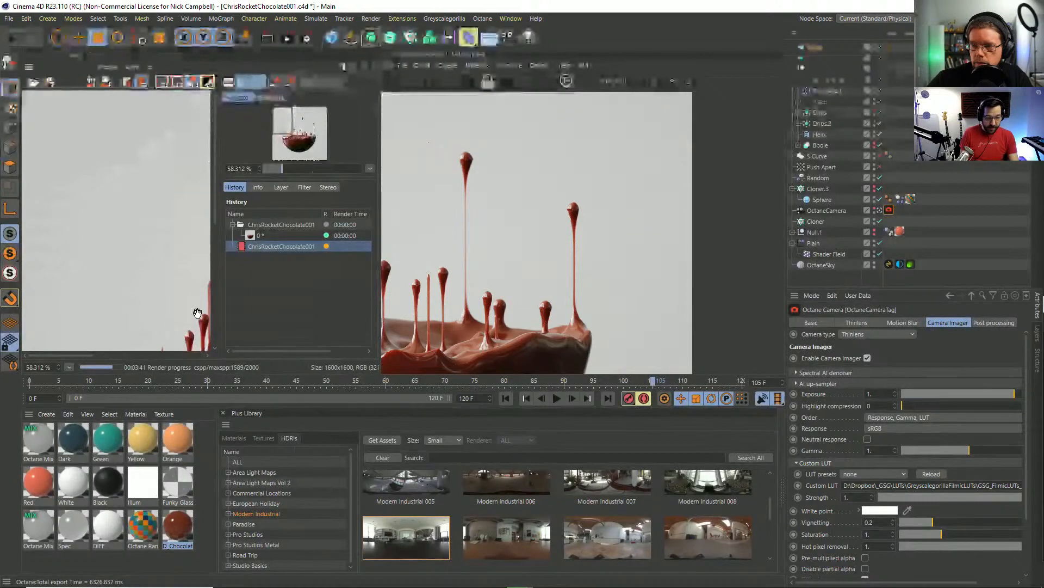
Set the Octane Pathtracing kernel's maximum samples to 30.
{"action": "left_click", "coordinate": [111, 55]}
{"action": "left_click", "coordinate": [151, 57]}
{"action": "left_click", "coordinate": [125, 57]}
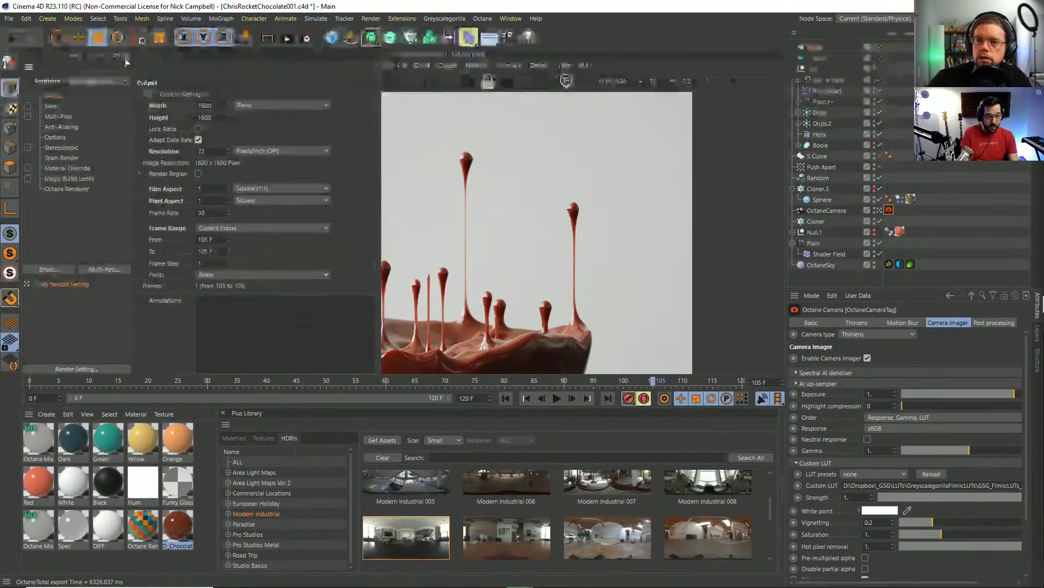
{"action": "left_click", "coordinate": [152, 57]}
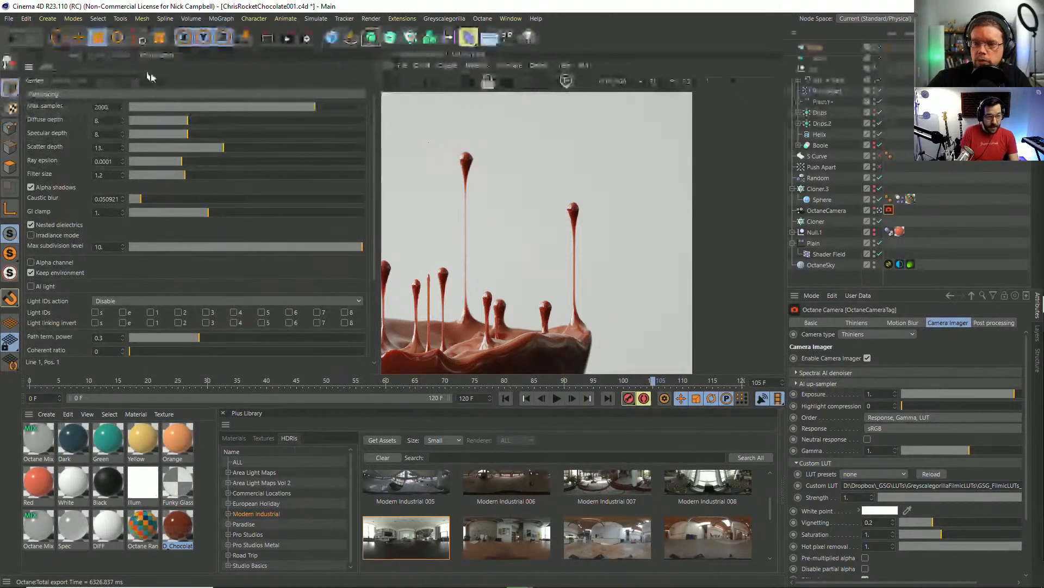
{"action": "left_click", "coordinate": [102, 106]}
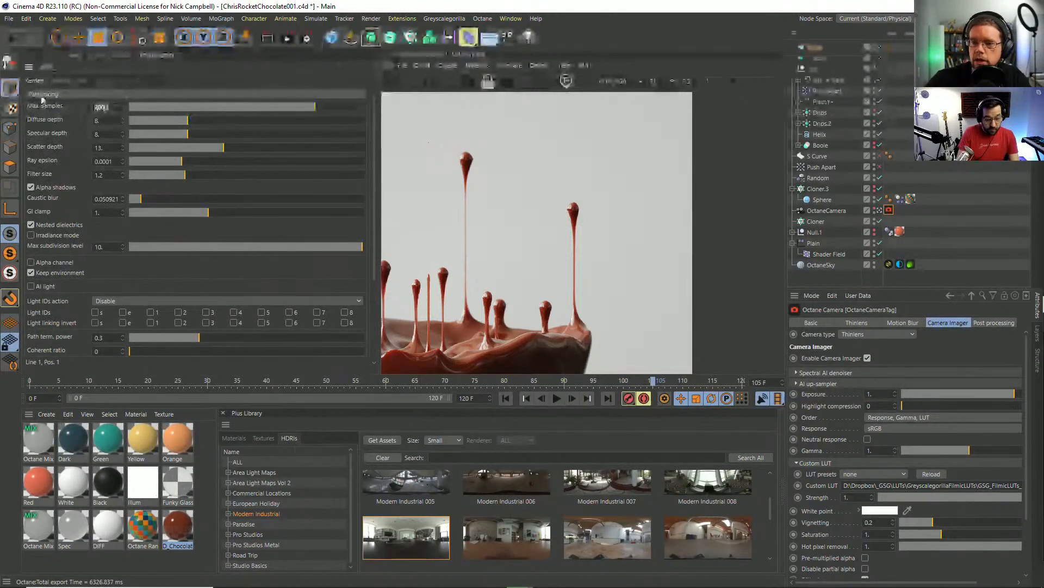
{"action": "type", "text": "30"}
{"action": "key", "text": "Return"}
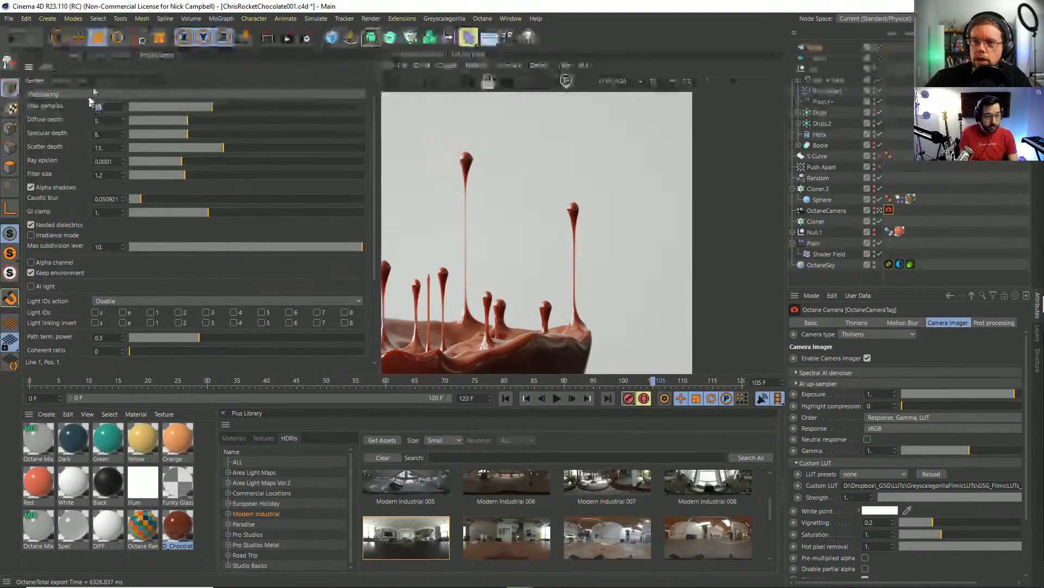
Return the timeline to frame 0 and set the render output size to 1000 by 1000 pixels.
{"action": "left_click", "coordinate": [112, 56]}
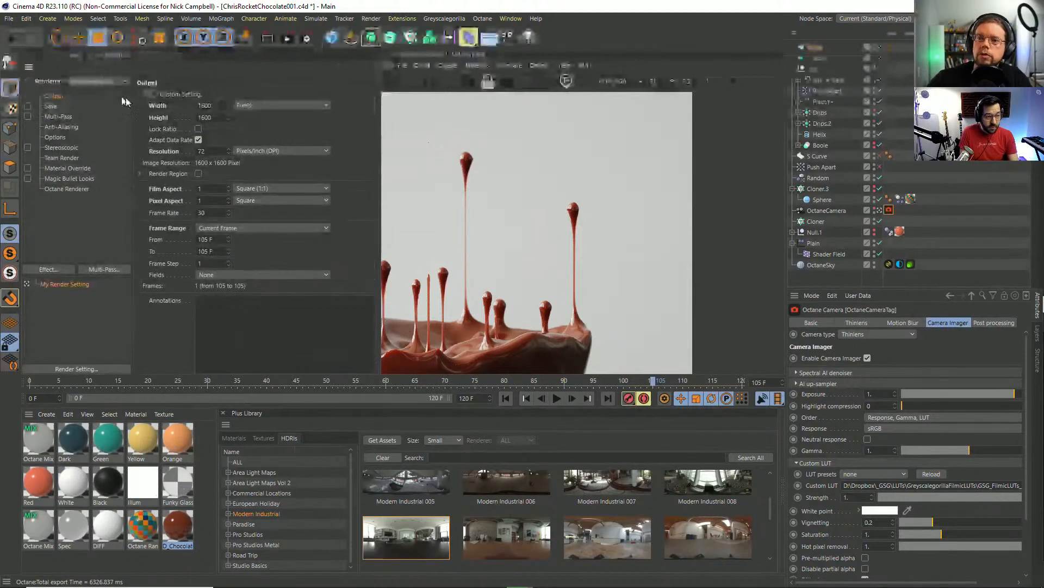
{"action": "left_click", "coordinate": [505, 398]}
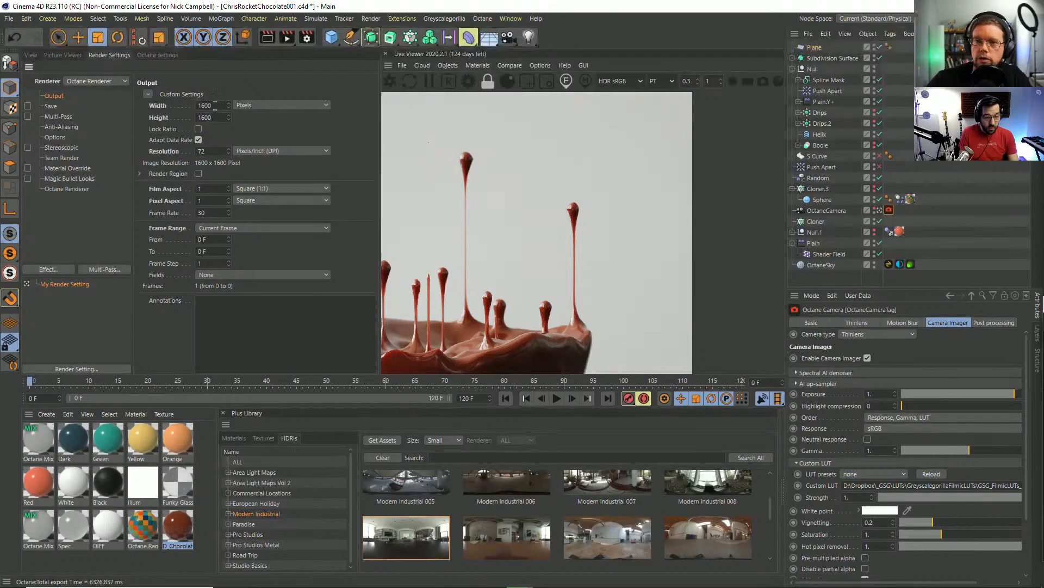
{"action": "left_click", "coordinate": [207, 106]}
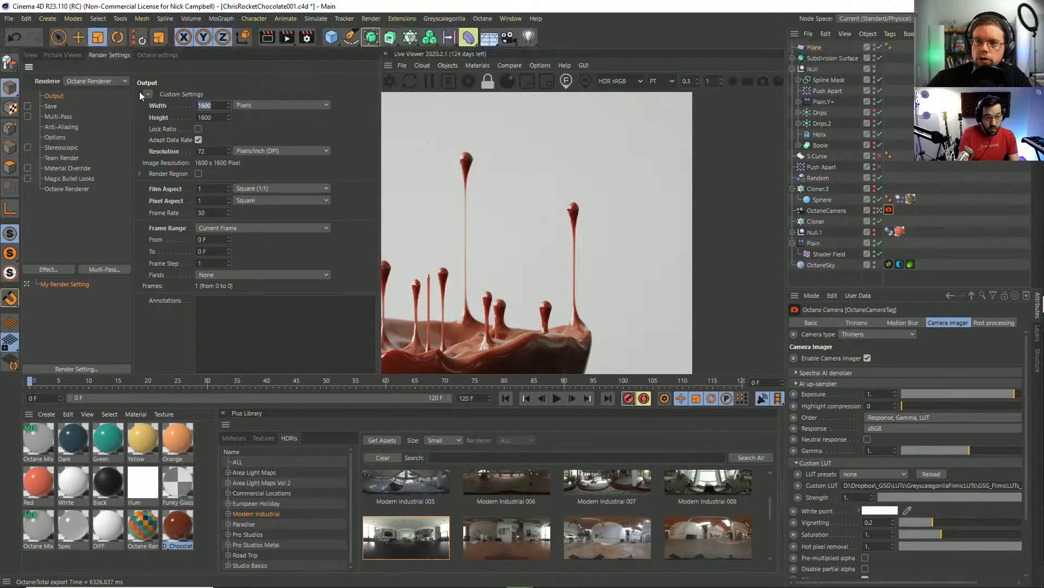
{"action": "type", "text": "18"}
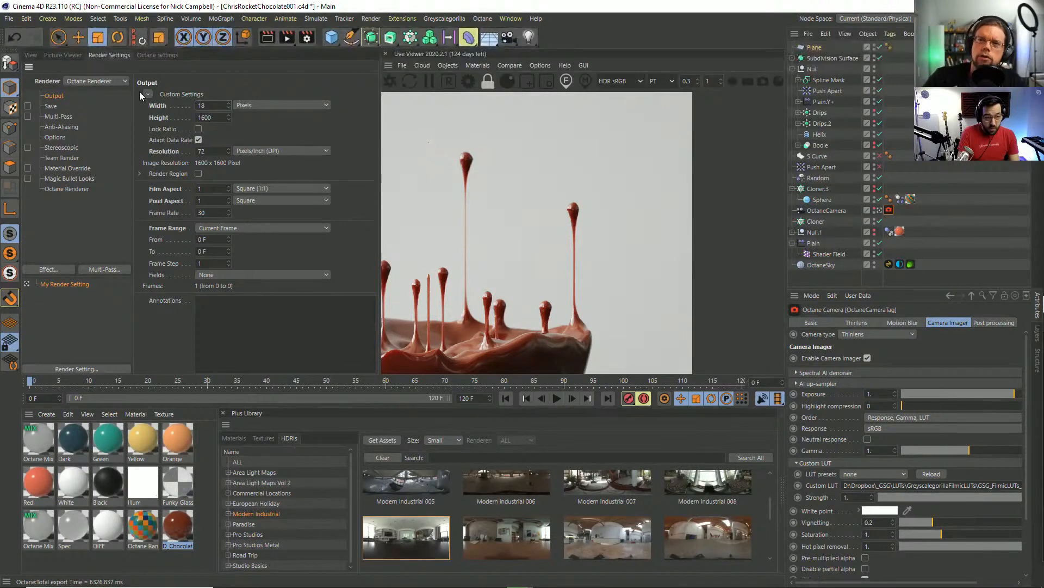
{"action": "type", "text": "1000"}
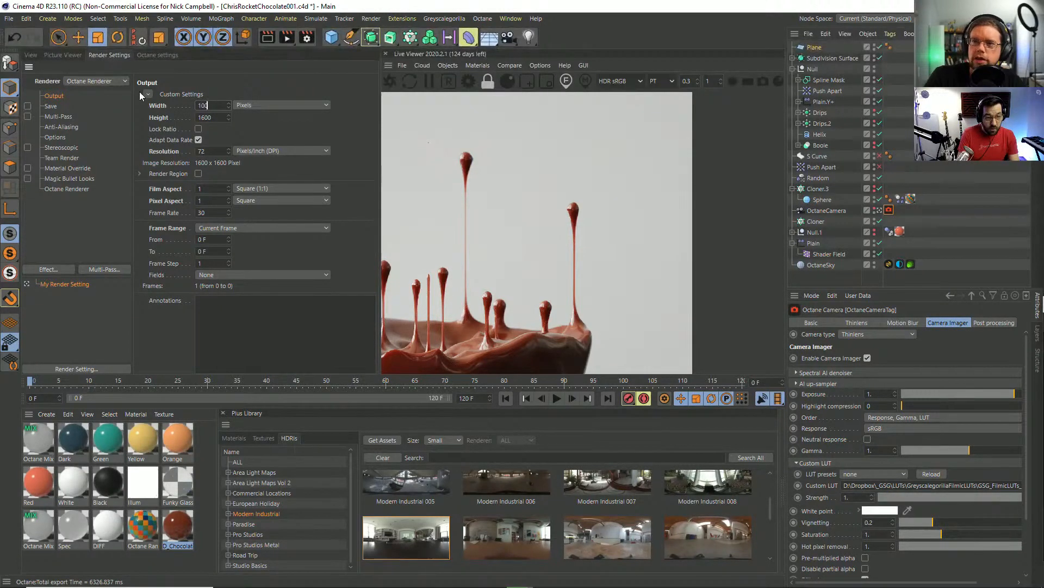
{"action": "key", "text": "Tab"}
{"action": "type", "text": "1000"}
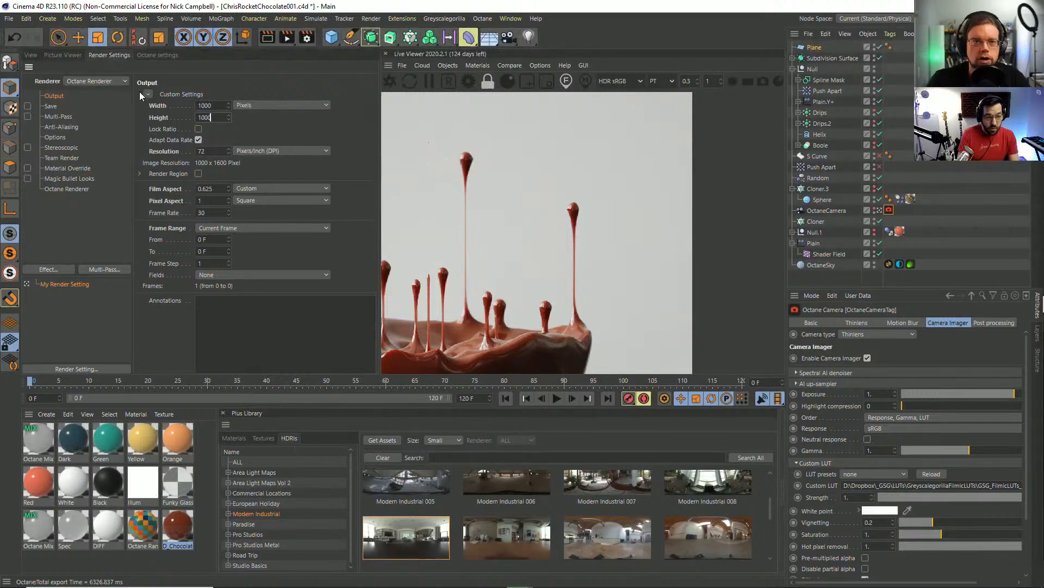
{"action": "key", "text": "Tab"}
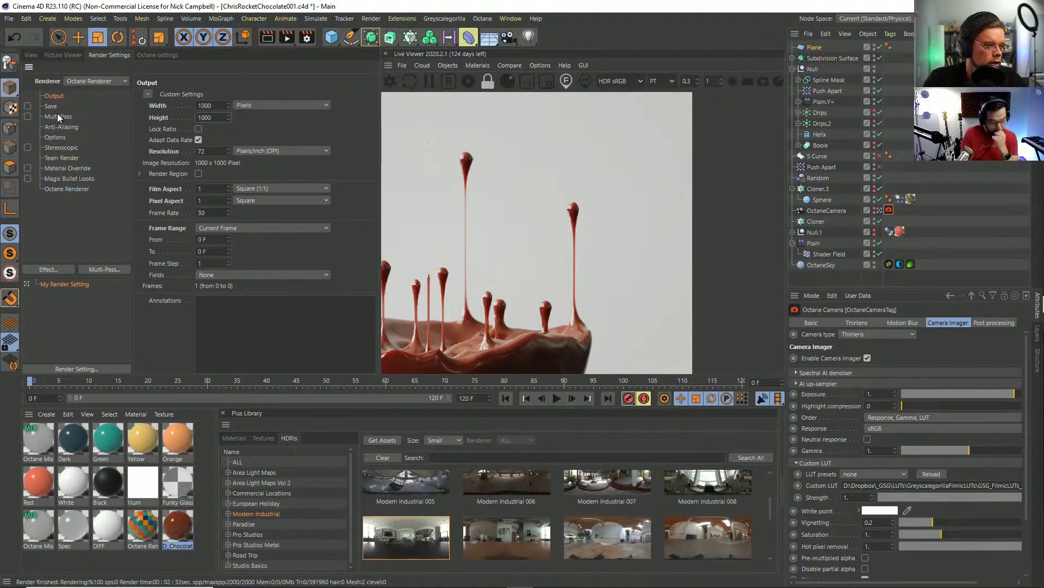
Check the finished still in the Picture Viewer and save the project under its current name.
{"action": "left_click", "coordinate": [59, 55]}
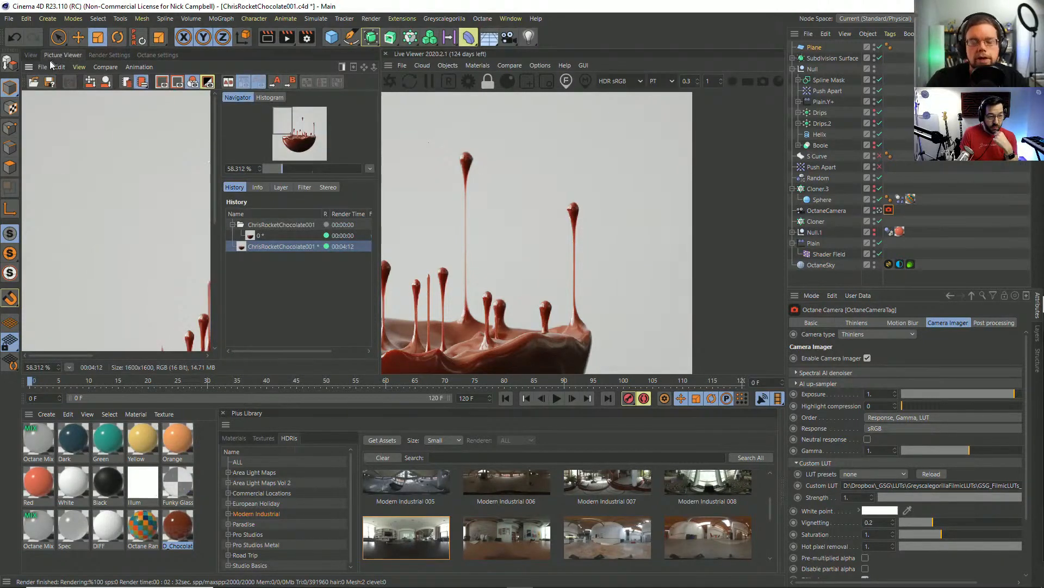
{"action": "left_click", "coordinate": [109, 55]}
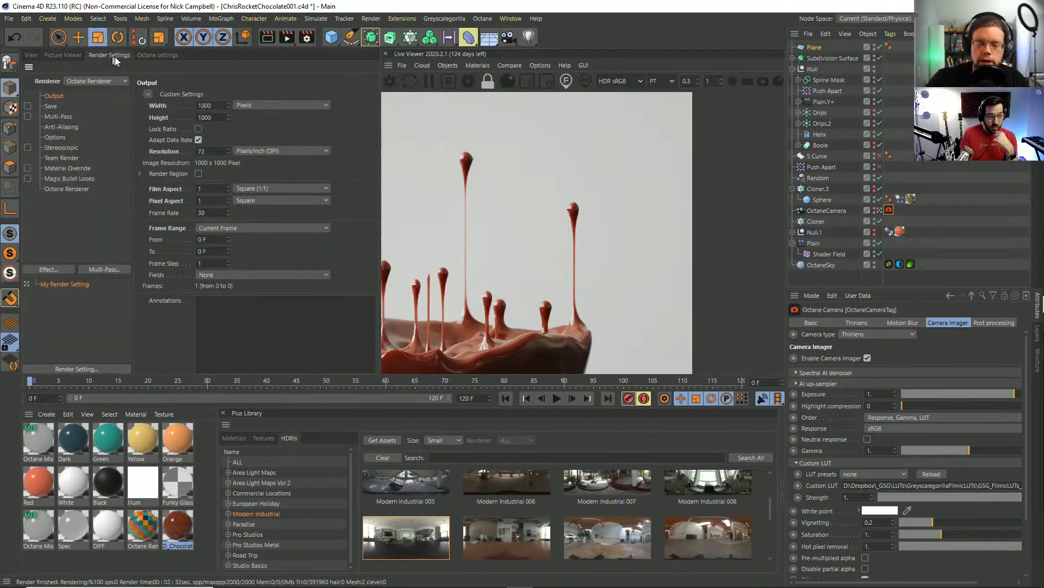
{"action": "left_click", "coordinate": [9, 19]}
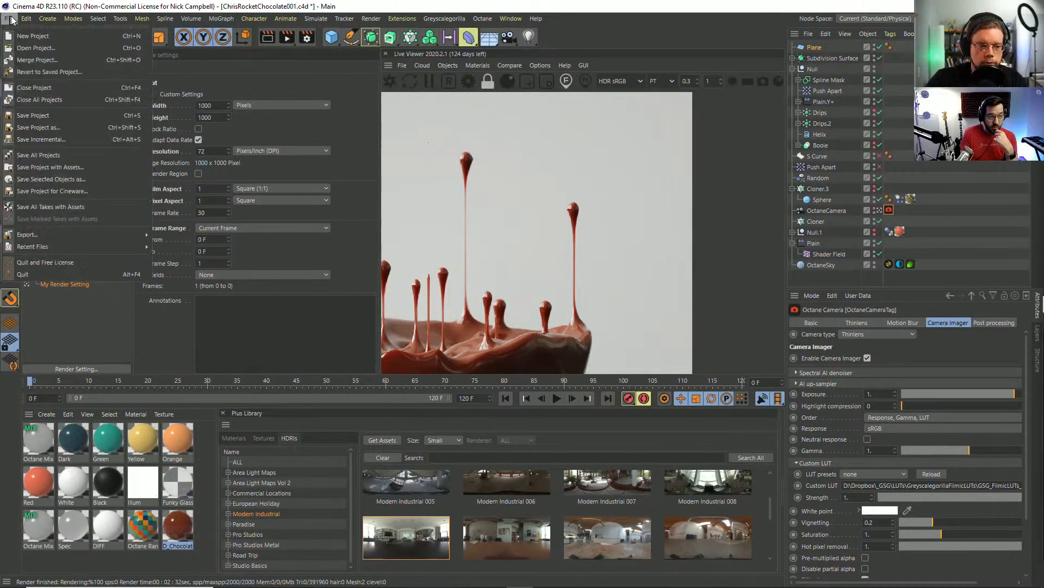
{"action": "left_click", "coordinate": [41, 116]}
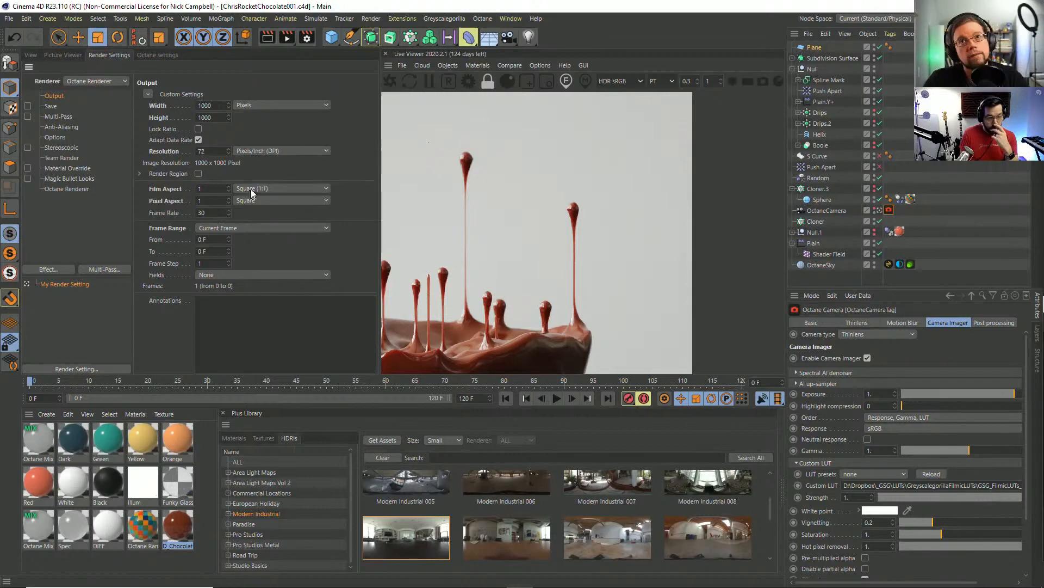
Set the frame range to All Frames and start rendering to the Picture Viewer without a save file name.
{"action": "left_click", "coordinate": [216, 228]}
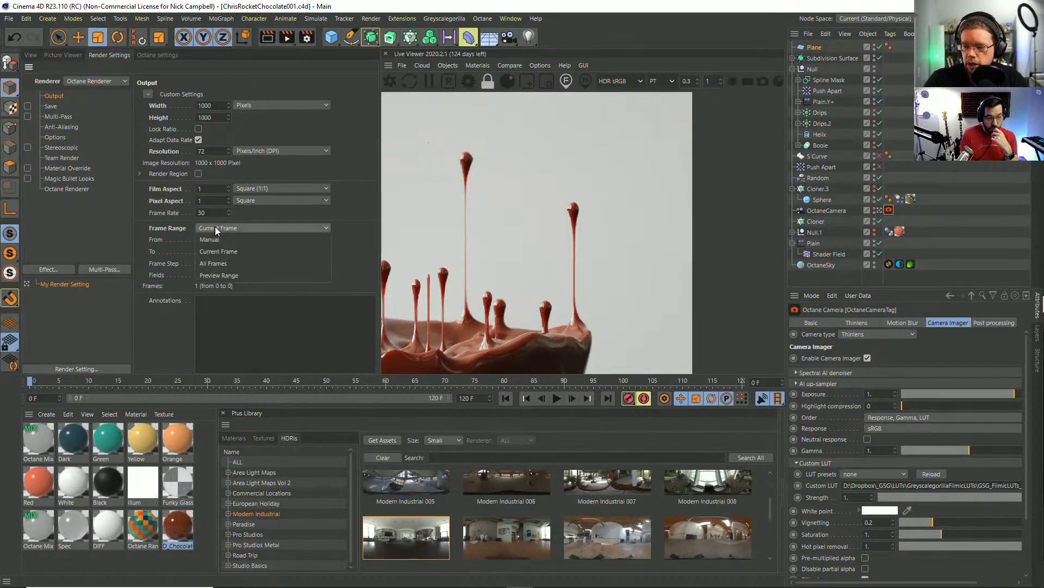
{"action": "left_click", "coordinate": [228, 264]}
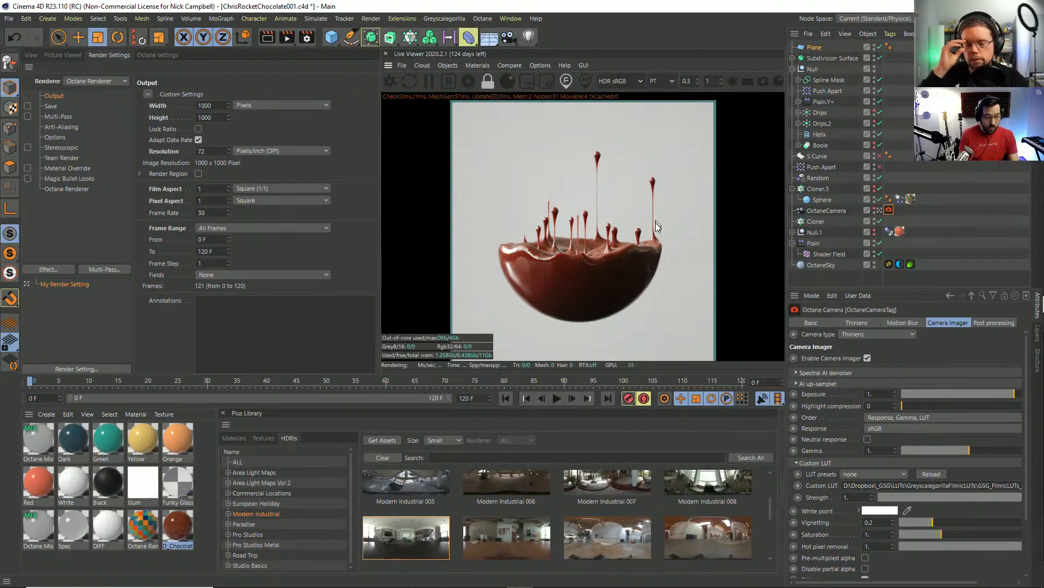
{"action": "key", "text": "shift+r"}
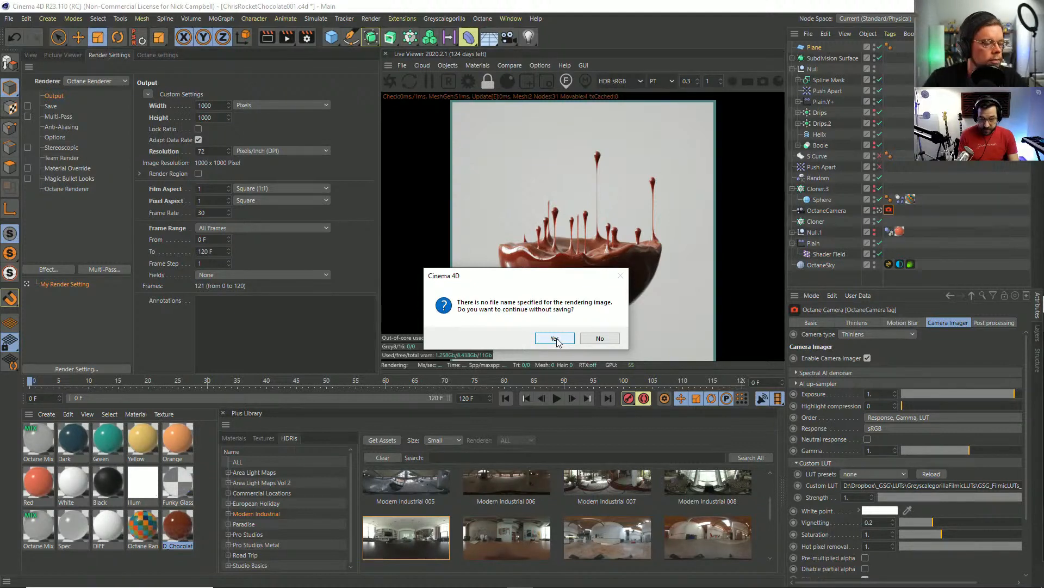
{"action": "left_click", "coordinate": [555, 338]}
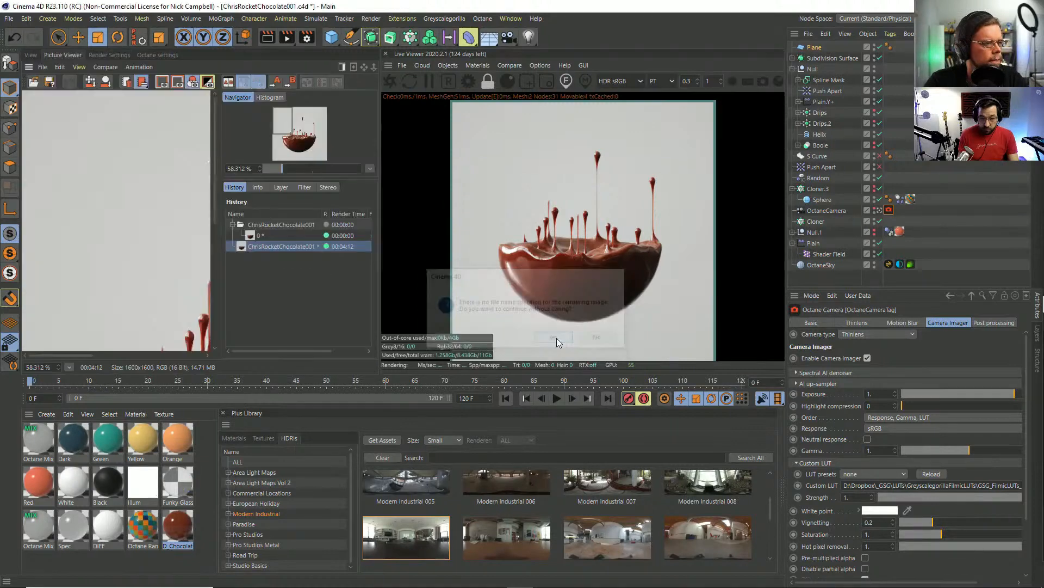
{"action": "left_click_drag", "start_coordinate": [163, 261], "coordinate": [118, 224]}
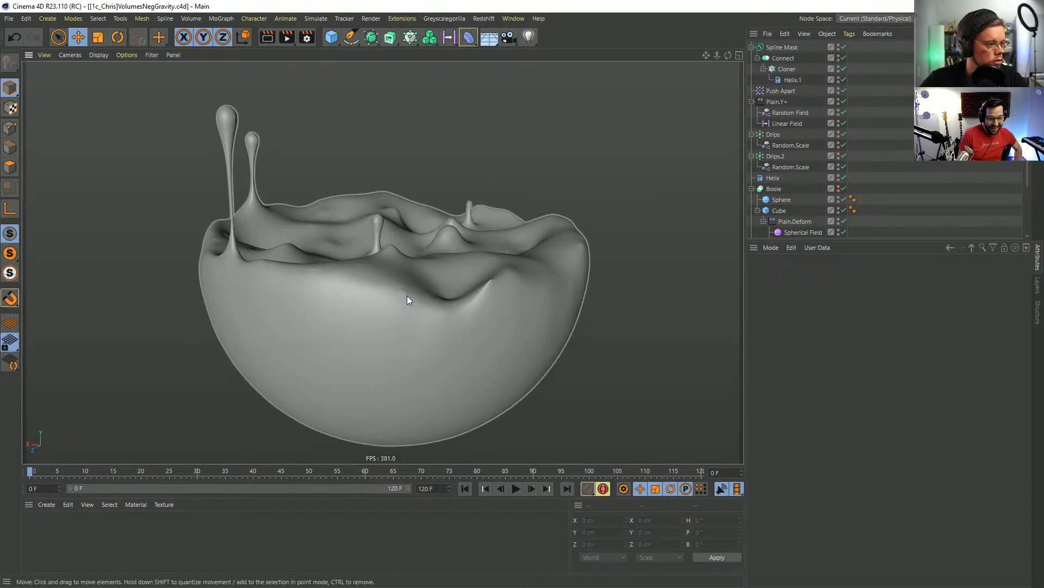
Show the polygon lines on the splash mesh and examine the topology around the pinched spot below the rim.
{"action": "mouse_move", "coordinate": [395, 293]}
{"action": "left_mouse_down", "text": "alt"}
{"action": "mouse_move", "coordinate": [383, 310]}
{"action": "mouse_move", "coordinate": [424, 303]}
{"action": "mouse_move", "coordinate": [391, 315]}
{"action": "mouse_move", "coordinate": [404, 296]}
{"action": "left_mouse_up", "text": "alt"}
{"action": "right_click_drag", "start_coordinate": [403, 298], "coordinate": [303, 236], "text": "alt"}
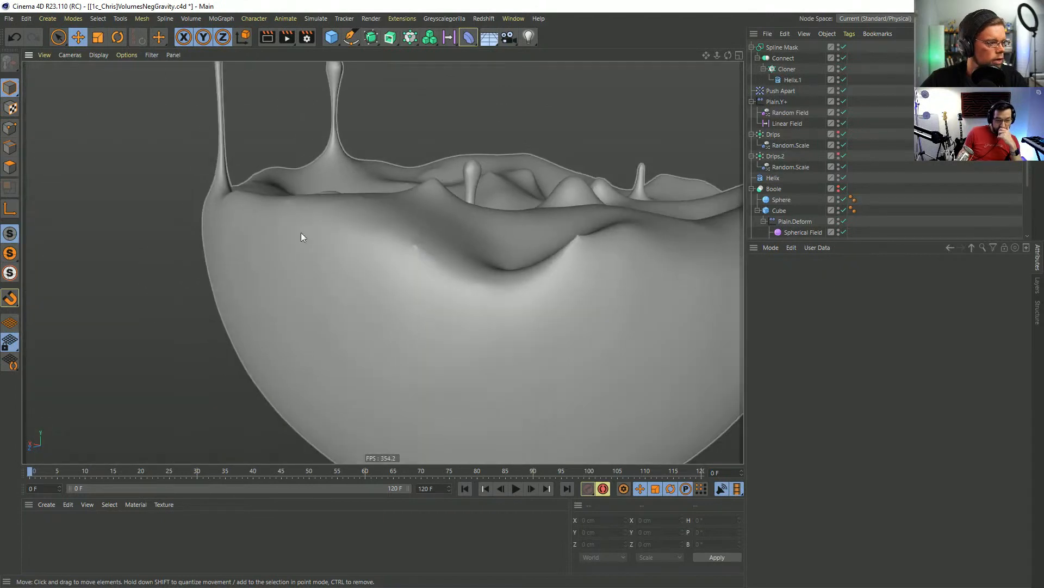
{"action": "left_click_drag", "start_coordinate": [303, 236], "coordinate": [401, 303], "text": "alt"}
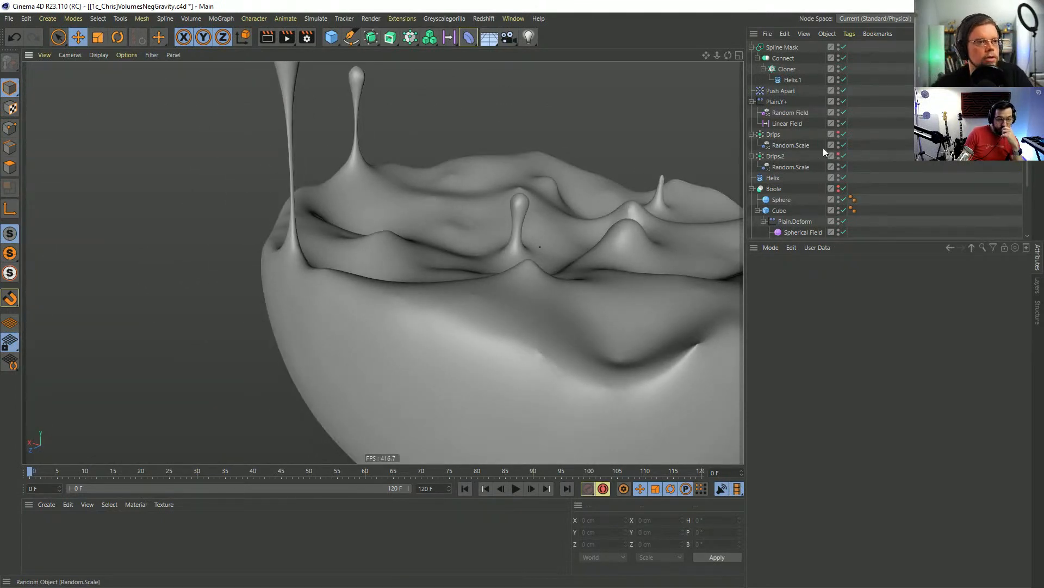
{"action": "scroll", "coordinate": [804, 156], "scroll_direction": "down", "scroll_amount": 2}
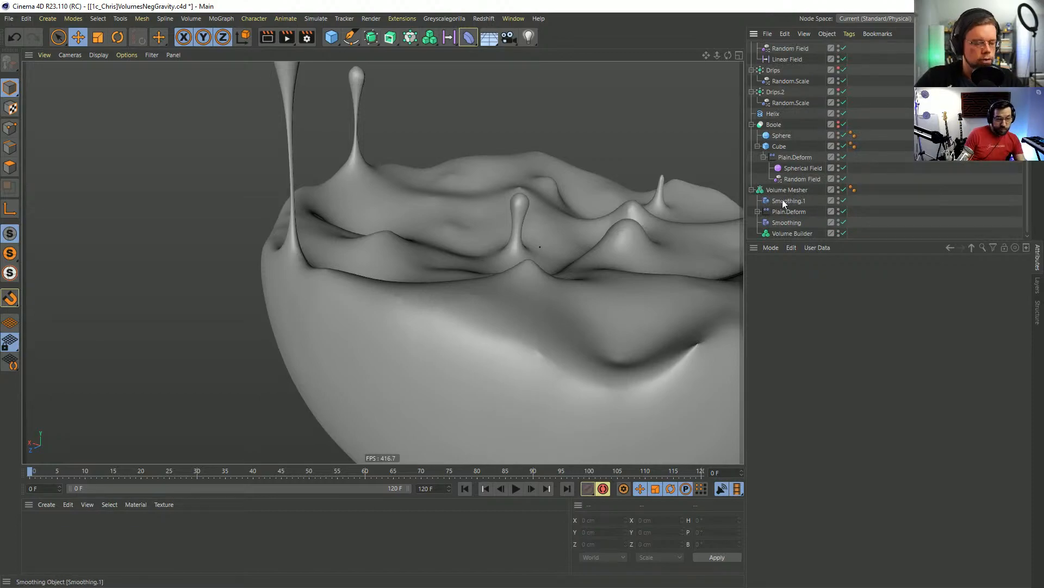
{"action": "key", "text": "n"}
{"action": "key", "text": "b"}
{"action": "mouse_move", "coordinate": [472, 296]}
{"action": "right_mouse_down", "text": "alt"}
{"action": "mouse_move", "coordinate": [544, 299]}
{"action": "mouse_move", "coordinate": [554, 315]}
{"action": "mouse_move", "coordinate": [612, 284]}
{"action": "mouse_move", "coordinate": [504, 304]}
{"action": "mouse_move", "coordinate": [468, 338]}
{"action": "mouse_move", "coordinate": [499, 334]}
{"action": "mouse_move", "coordinate": [476, 323]}
{"action": "right_mouse_up", "text": "alt"}
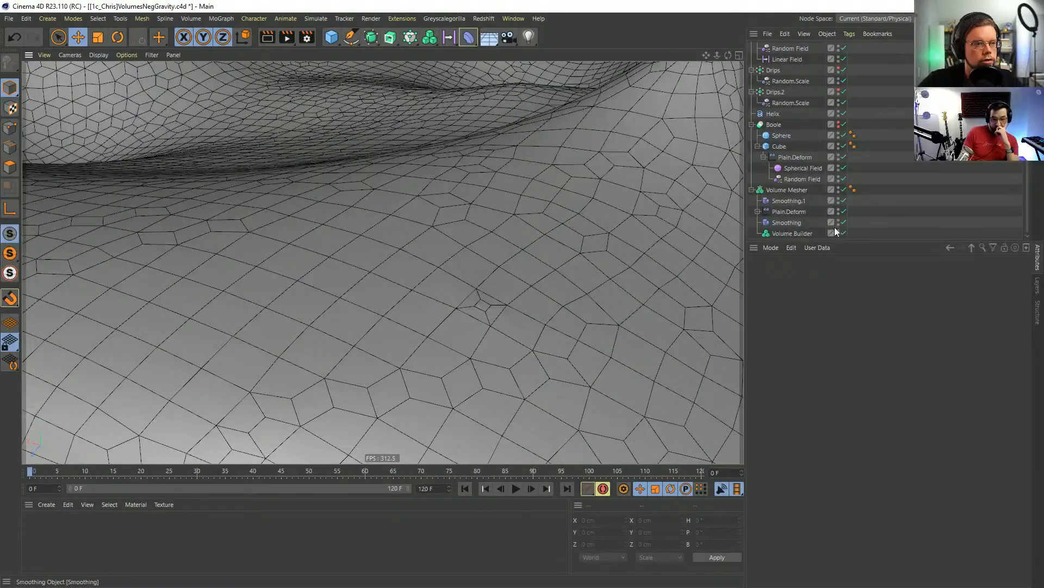
Turn off the Smoothing.1, Plain.Deform and Smoothing deformers to examine the raw volume mesh, and turn them back on.
{"action": "left_click", "coordinate": [843, 211]}
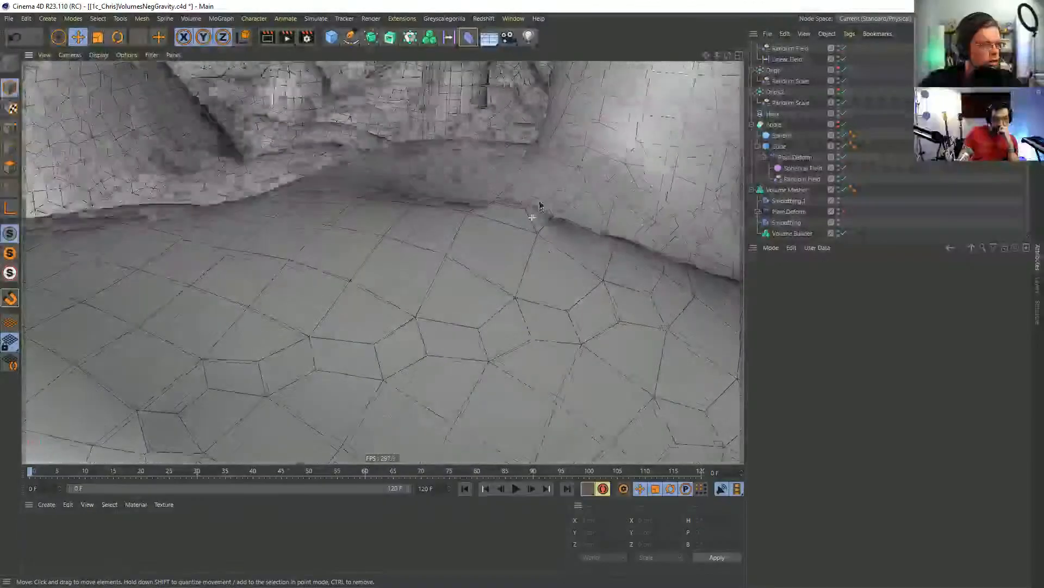
{"action": "left_click_drag", "start_coordinate": [540, 206], "coordinate": [458, 226], "text": "alt"}
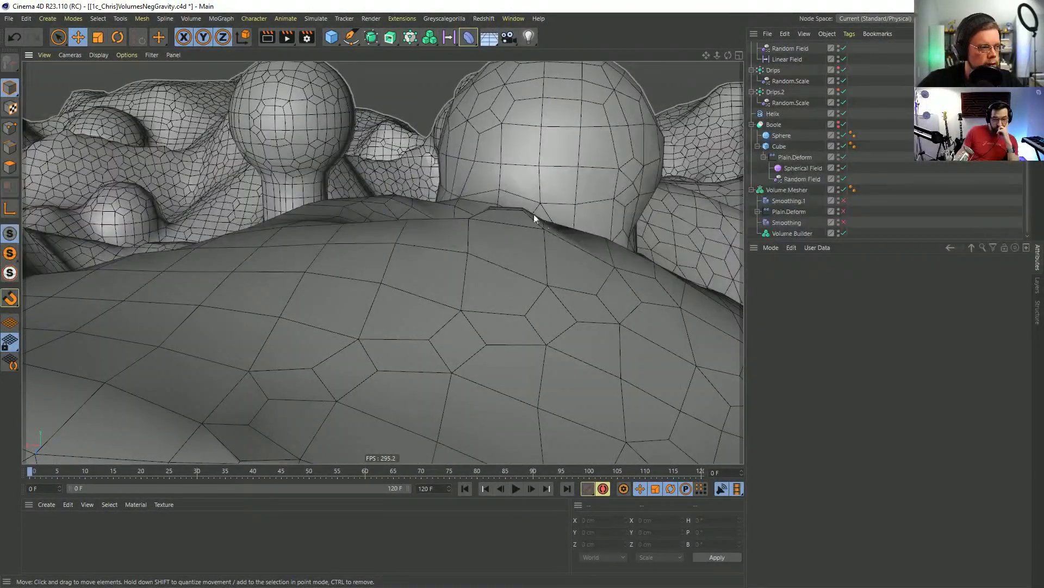
{"action": "left_click_drag", "start_coordinate": [481, 241], "coordinate": [680, 229], "text": "alt"}
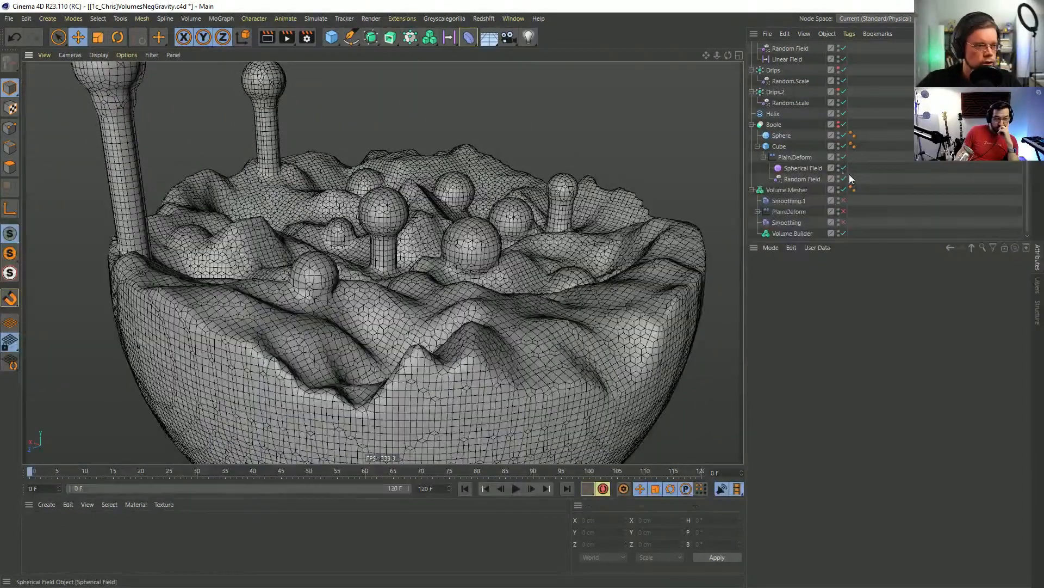
{"action": "left_click_drag", "start_coordinate": [843, 200], "coordinate": [844, 222]}
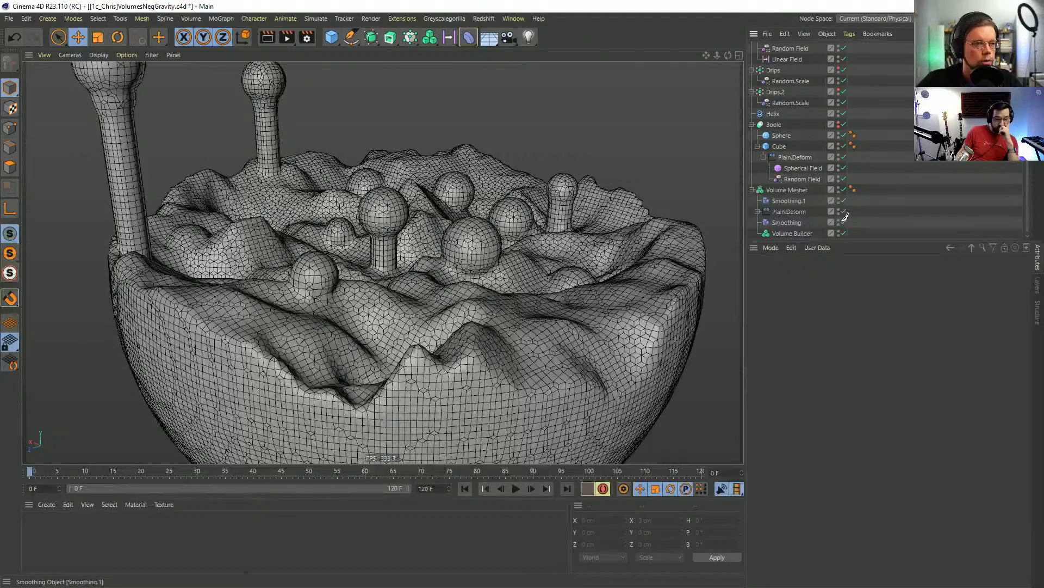
{"action": "left_click_drag", "start_coordinate": [408, 333], "coordinate": [420, 342], "text": "alt"}
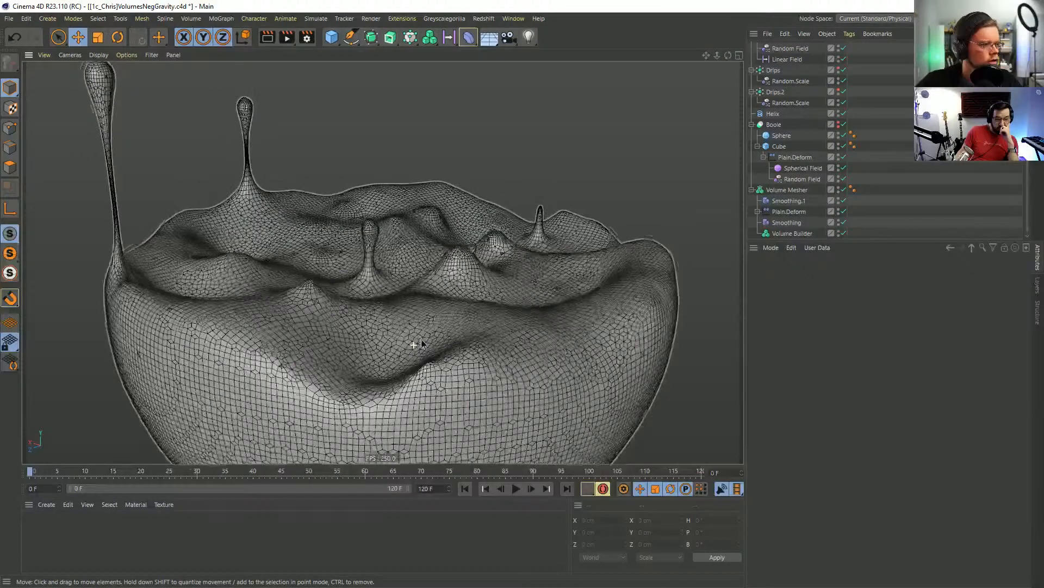
Move Spline Mask above Boole in the Volume Builder's object list.
{"action": "left_click", "coordinate": [794, 232]}
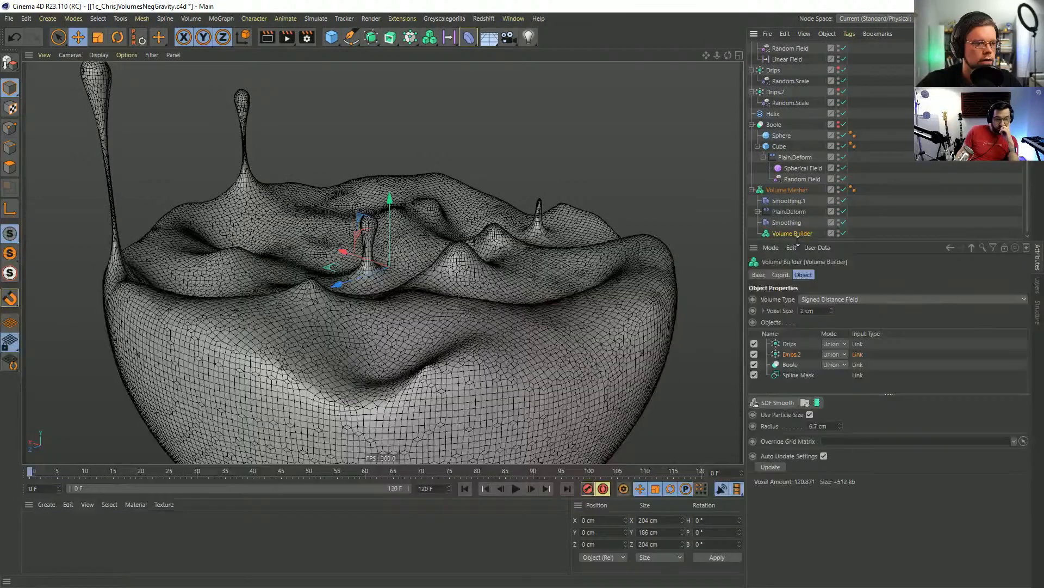
{"action": "left_click_drag", "start_coordinate": [799, 240], "coordinate": [800, 323]}
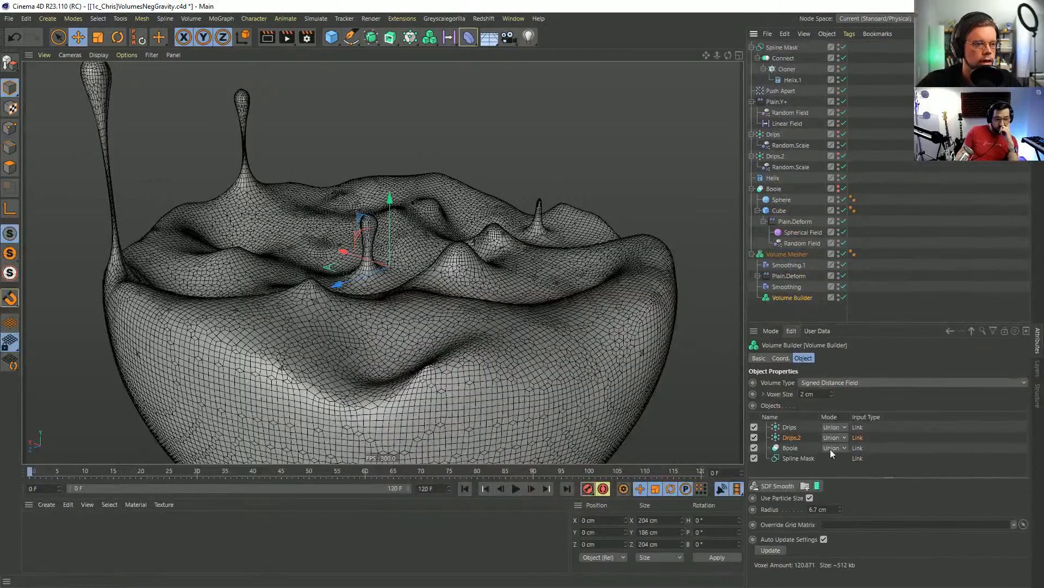
{"action": "left_click", "coordinate": [795, 458]}
{"action": "left_click_drag", "start_coordinate": [797, 448], "coordinate": [797, 451]}
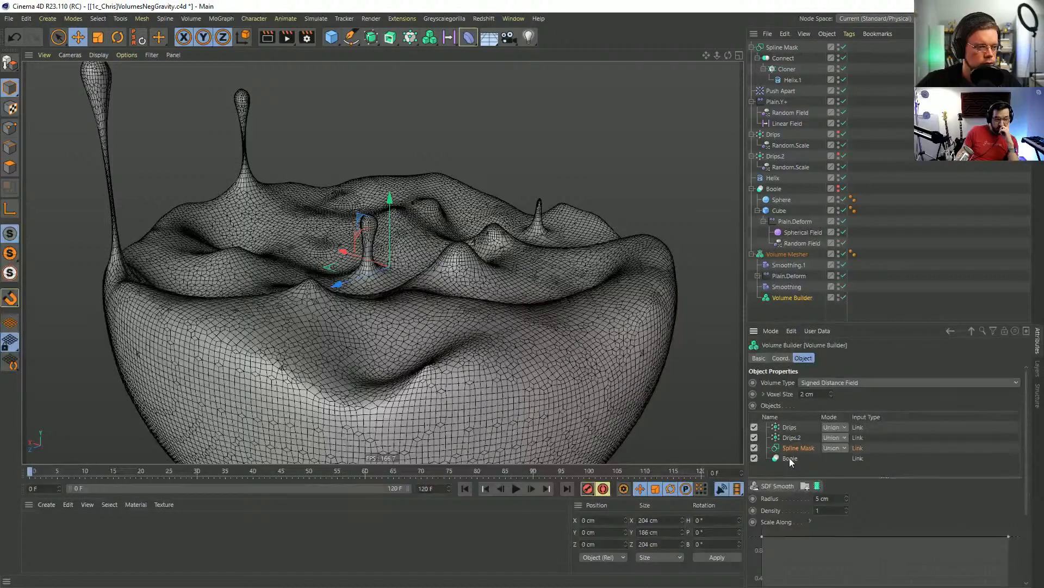
Add an SDF Smooth filter directly above Boole in the Volume Builder, set its strength to 33%, and hide the polygon lines.
{"action": "left_click", "coordinate": [791, 459]}
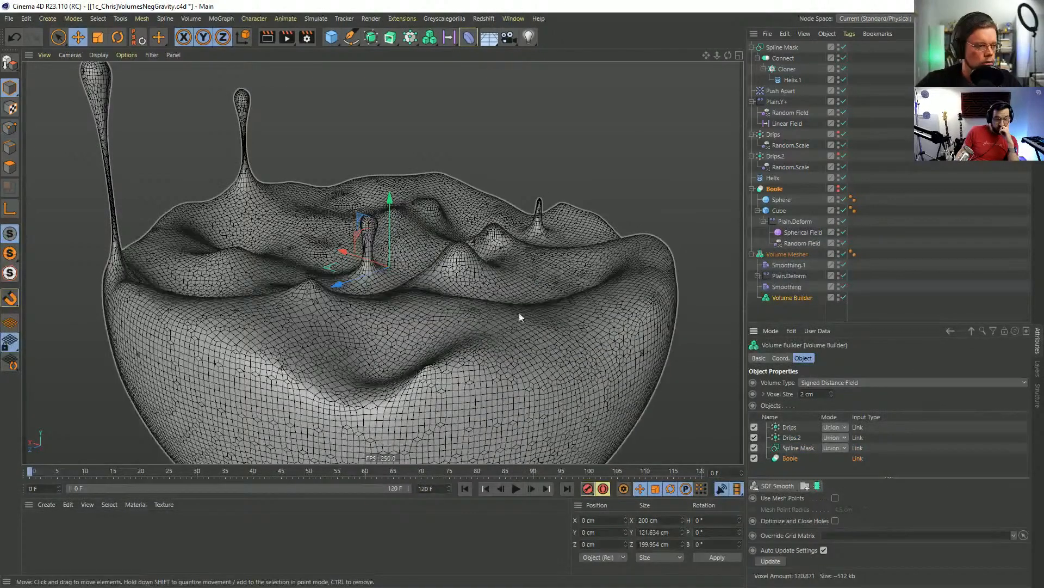
{"action": "left_click", "coordinate": [779, 485]}
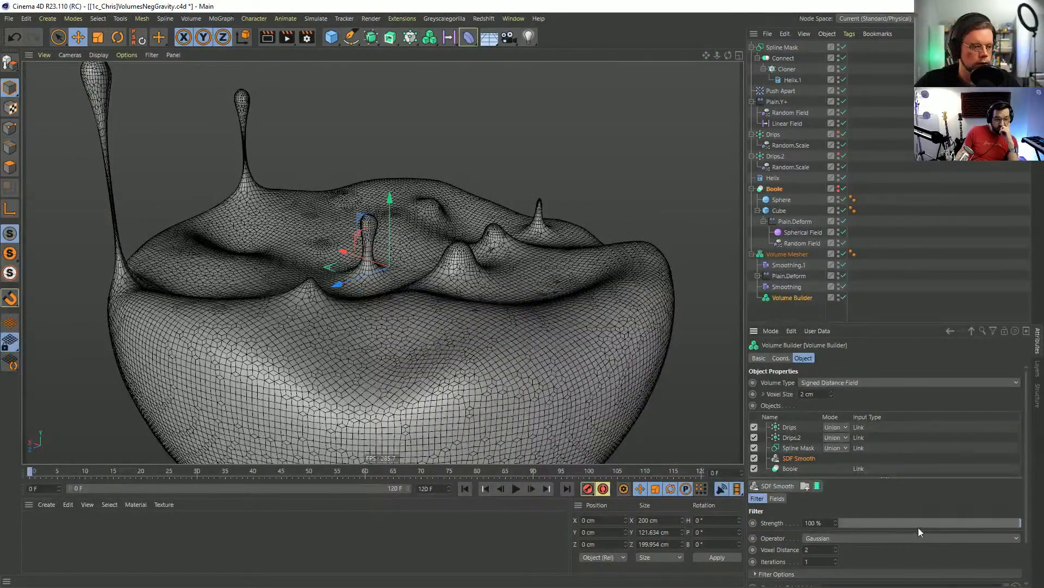
{"action": "left_click_drag", "start_coordinate": [918, 527], "coordinate": [840, 528]}
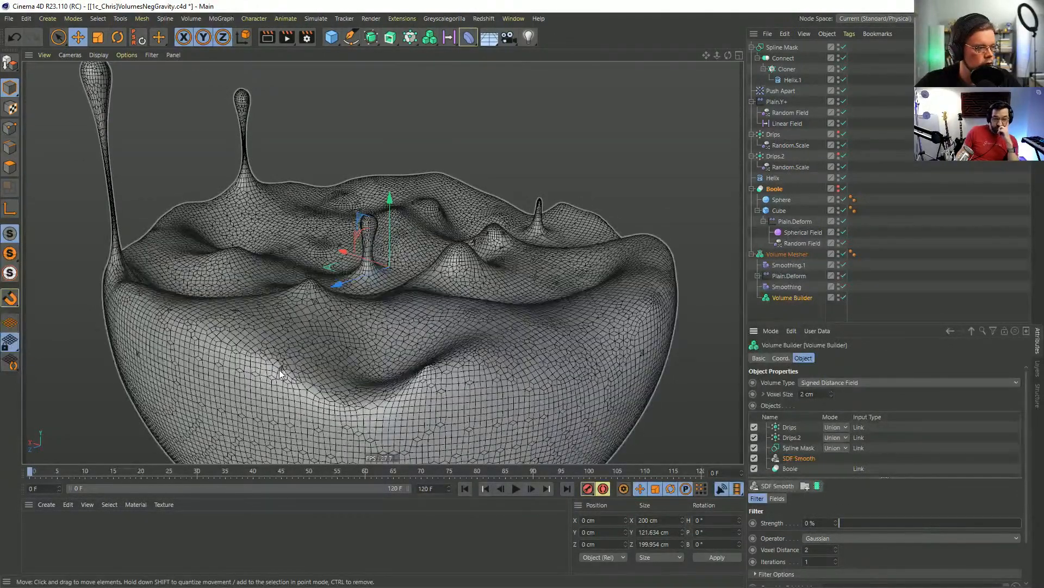
{"action": "key", "text": "n"}
{"action": "key", "text": "a"}
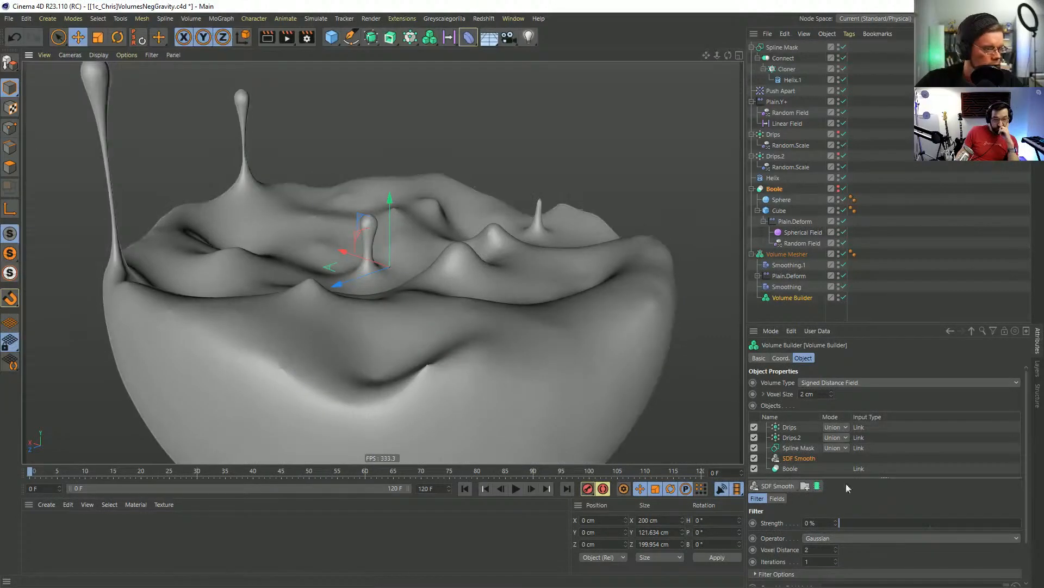
{"action": "left_click_drag", "start_coordinate": [852, 523], "coordinate": [902, 516]}
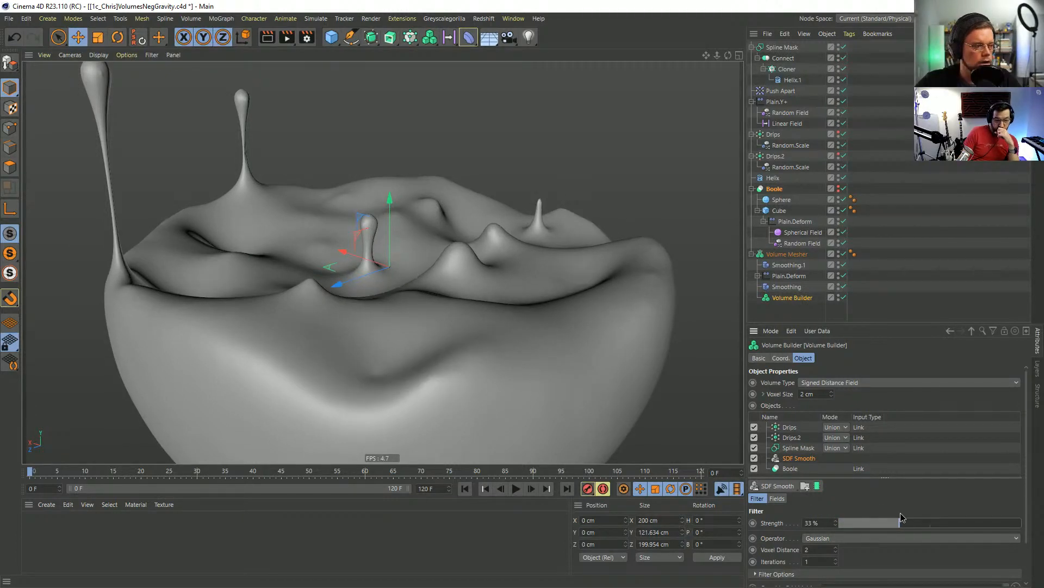
Make a Remesh generator the parent of the Volume Mesher and enable Keep Outline.
{"action": "left_click", "coordinate": [788, 253]}
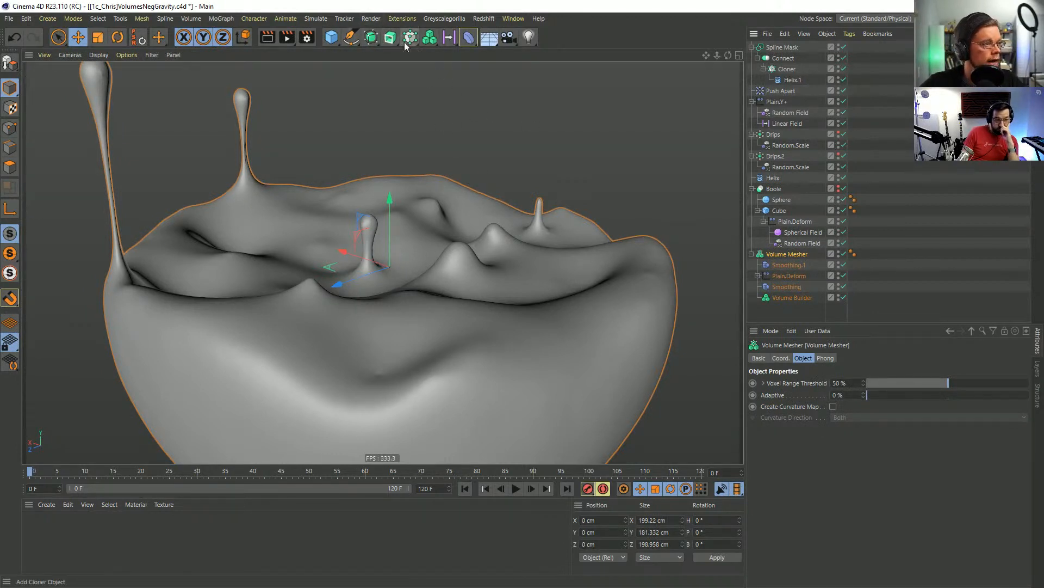
{"action": "left_click", "coordinate": [371, 39]}
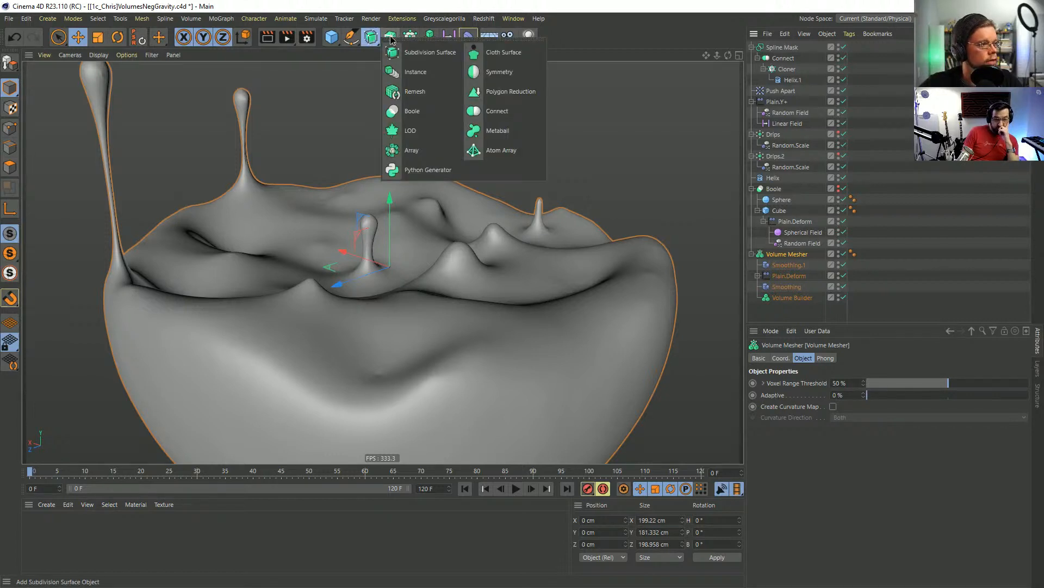
{"action": "left_click", "coordinate": [411, 93]}
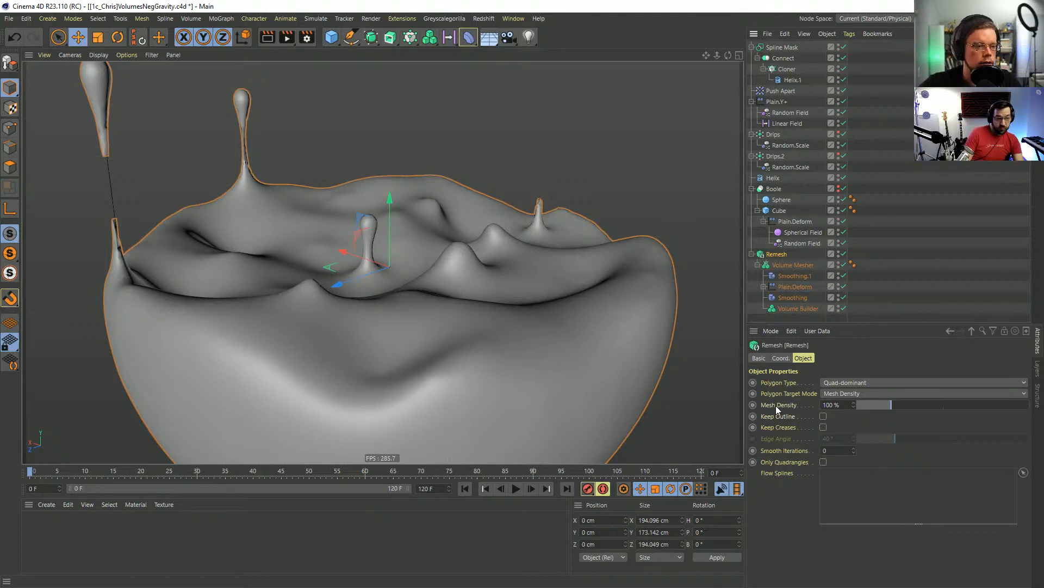
{"action": "left_click", "coordinate": [823, 416]}
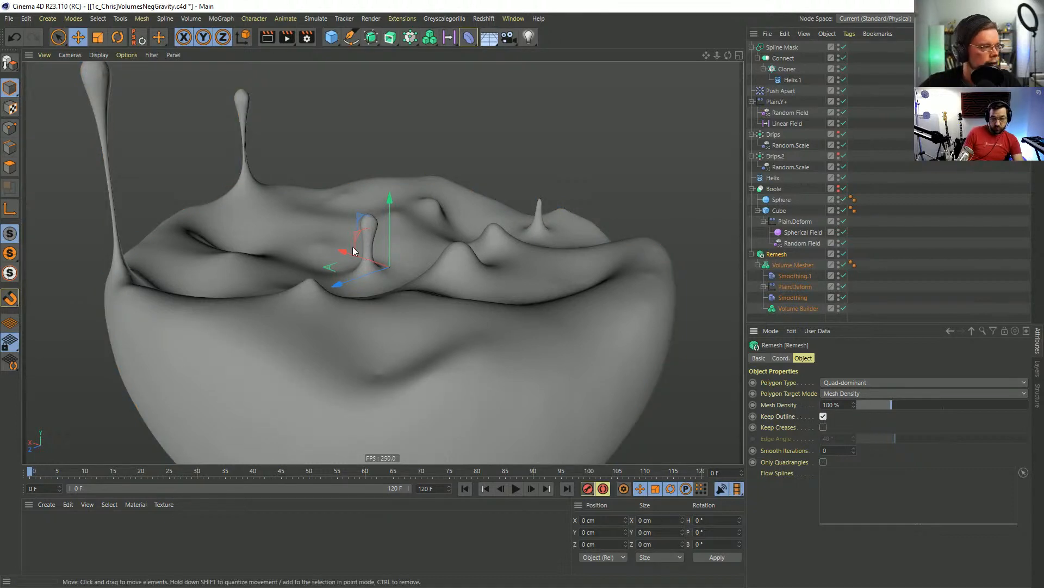
Show the polygon lines and compare the splash topology with Remesh on and off, including the thin stem of the tall drip.
{"action": "key", "text": "n"}
{"action": "key", "text": "b"}
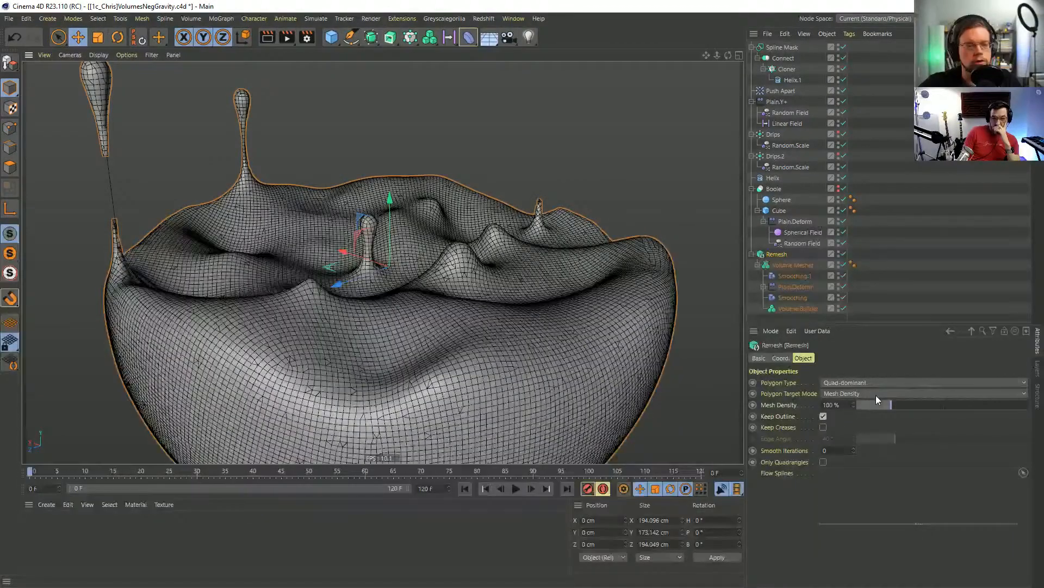
{"action": "scroll", "coordinate": [328, 391], "scroll_direction": "up", "scroll_amount": 5}
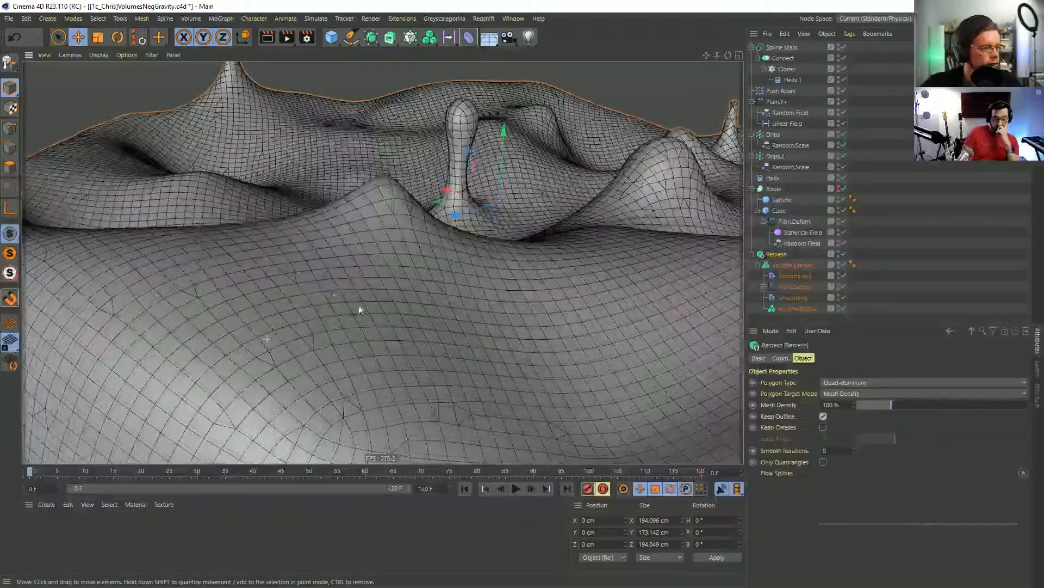
{"action": "scroll", "coordinate": [361, 310], "scroll_direction": "up", "scroll_amount": 5}
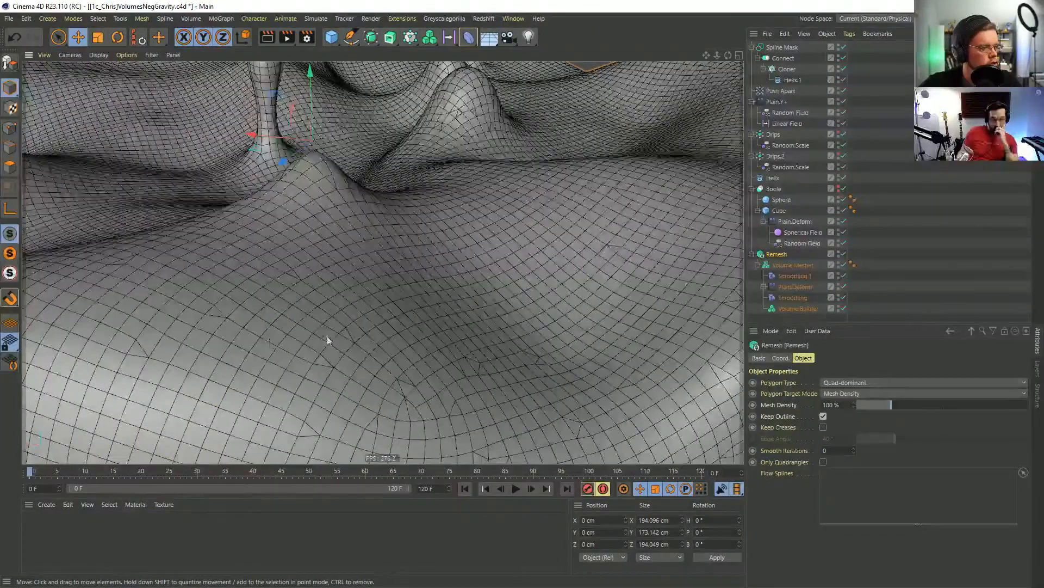
{"action": "scroll", "coordinate": [338, 346], "scroll_direction": "down", "scroll_amount": 8}
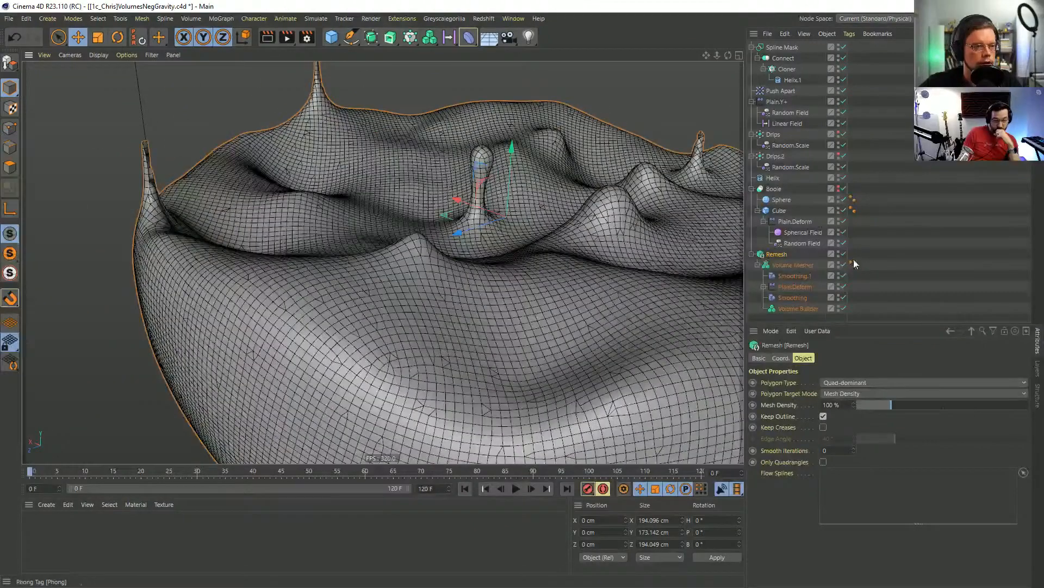
{"action": "left_click", "coordinate": [844, 254]}
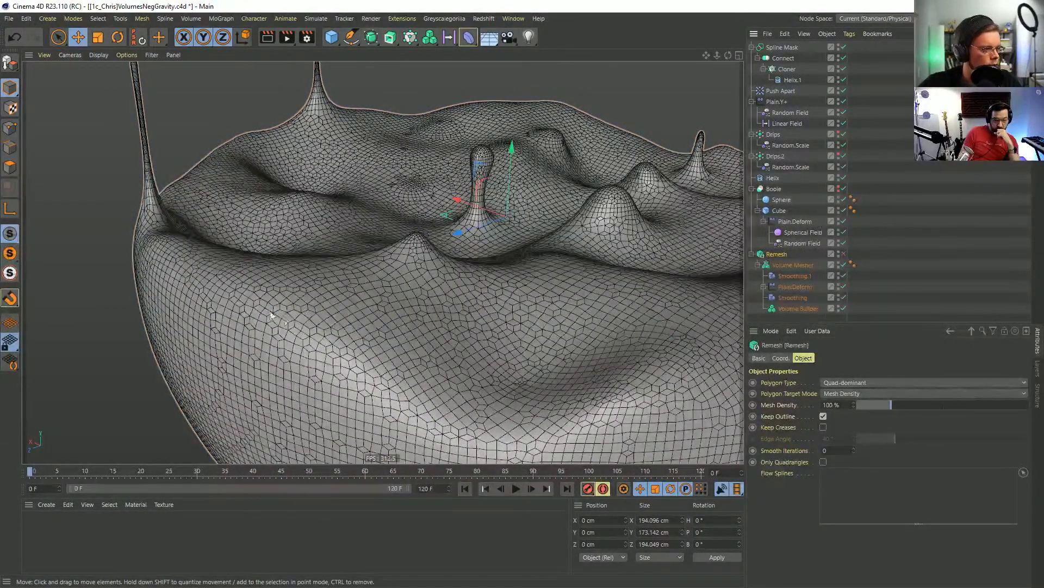
{"action": "left_click_drag", "start_coordinate": [363, 327], "coordinate": [386, 338], "text": "alt"}
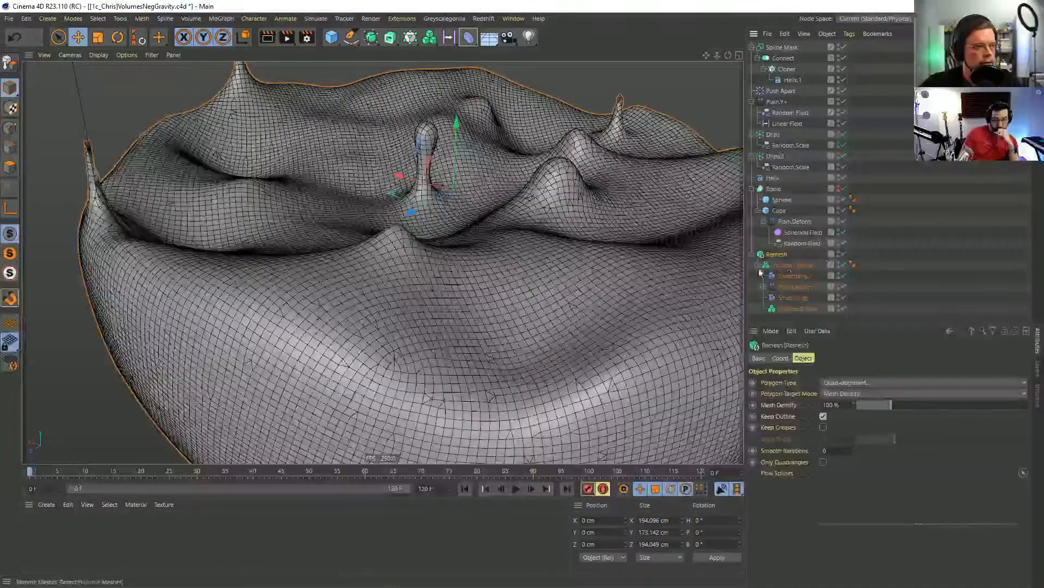
{"action": "scroll", "coordinate": [464, 258], "scroll_direction": "down", "scroll_amount": 8}
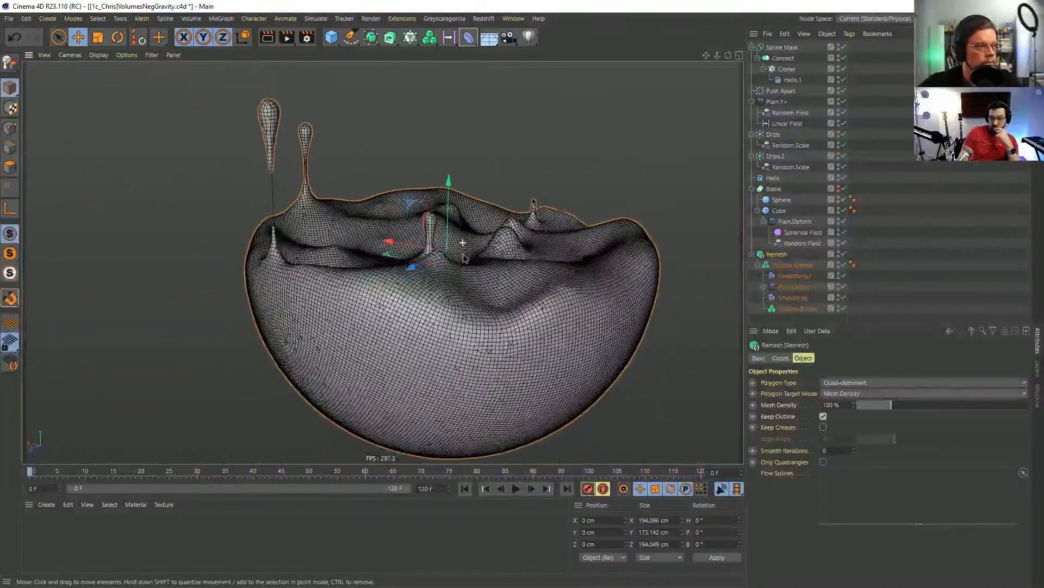
{"action": "scroll", "coordinate": [464, 258], "scroll_direction": "up", "scroll_amount": 2}
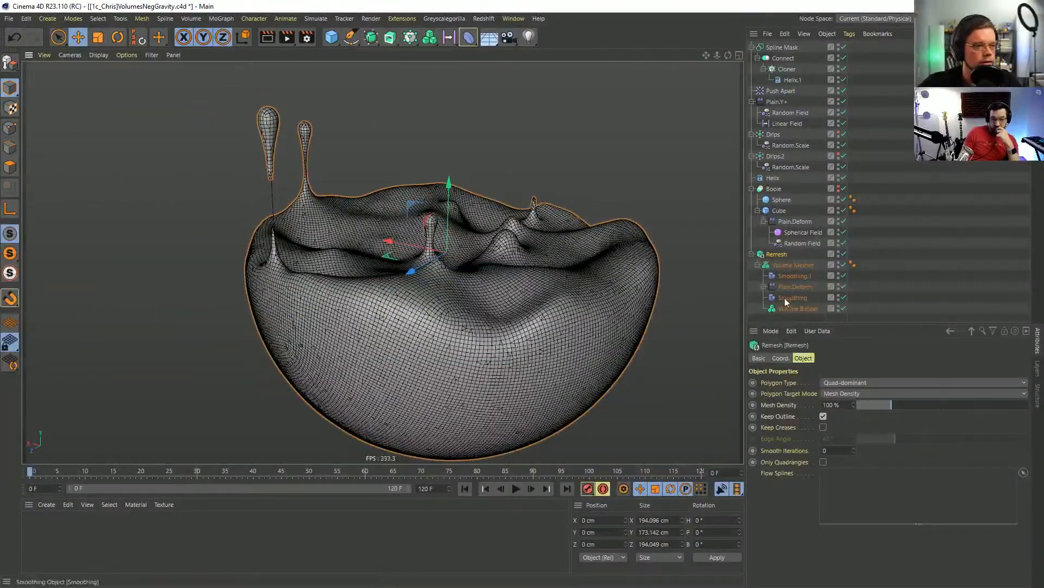
{"action": "scroll", "coordinate": [439, 269], "scroll_direction": "up", "scroll_amount": 4}
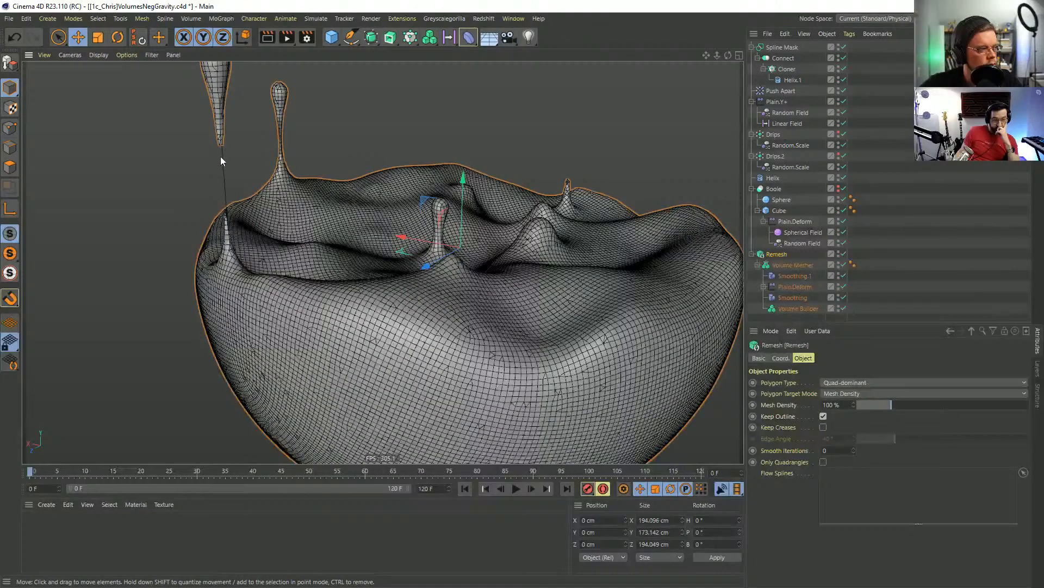
Enable both Keep Outline and Keep Creases on the Remesh, check the thin drip stem, and keep the polygon target mode at Mesh Density.
{"action": "left_click", "coordinate": [824, 416]}
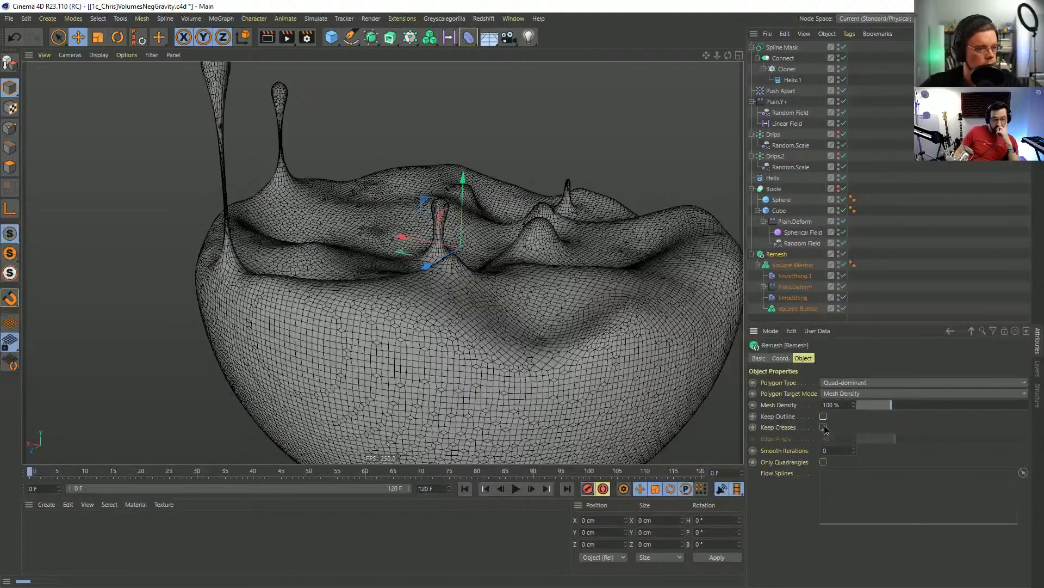
{"action": "left_click", "coordinate": [824, 426]}
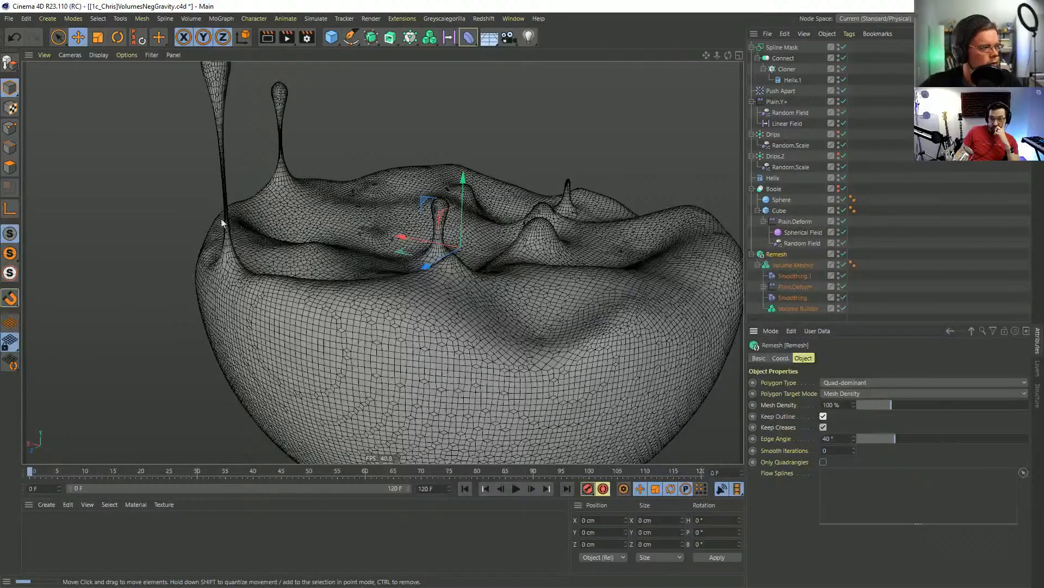
{"action": "left_click_drag", "start_coordinate": [270, 217], "coordinate": [179, 267], "text": "alt"}
{"action": "scroll", "coordinate": [218, 260], "scroll_direction": "up", "scroll_amount": 4}
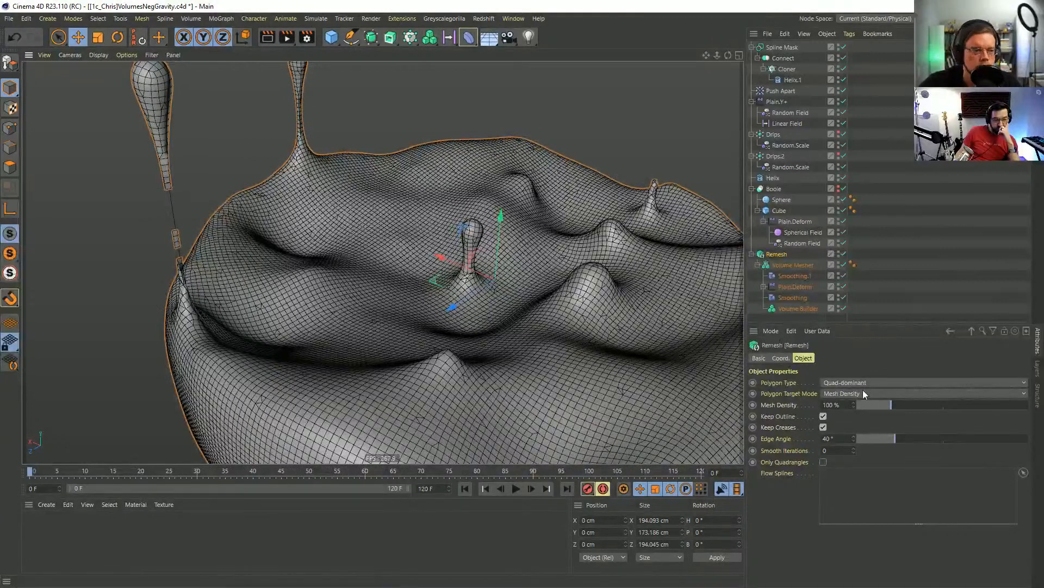
{"action": "left_click", "coordinate": [862, 394]}
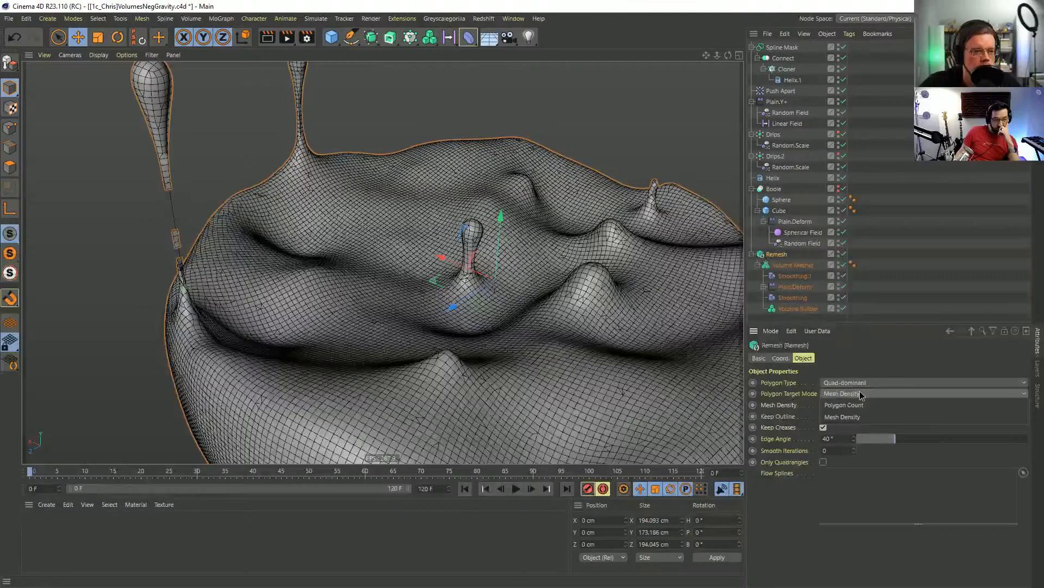
{"action": "left_click", "coordinate": [864, 394]}
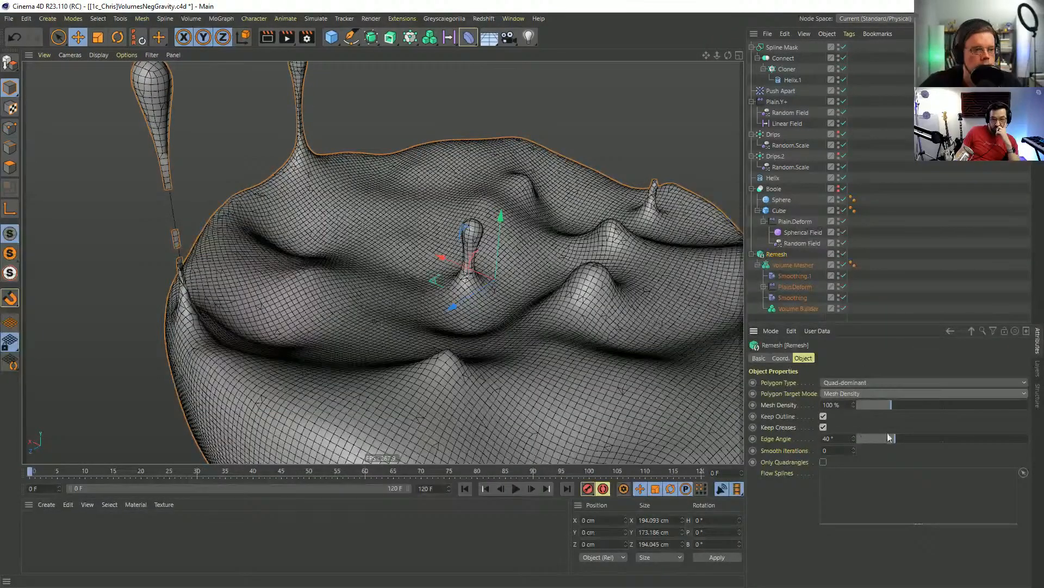
Take the Volume Mesher out of the Remesh generator and delete the Remesh.
{"action": "left_click_drag", "start_coordinate": [522, 343], "coordinate": [441, 275], "text": "alt"}
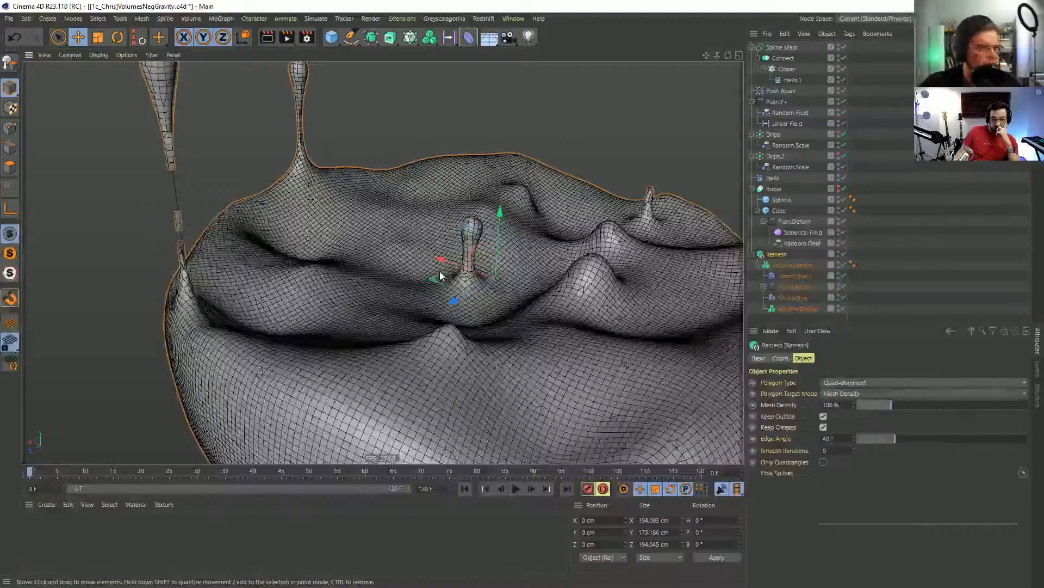
{"action": "left_click", "coordinate": [757, 265]}
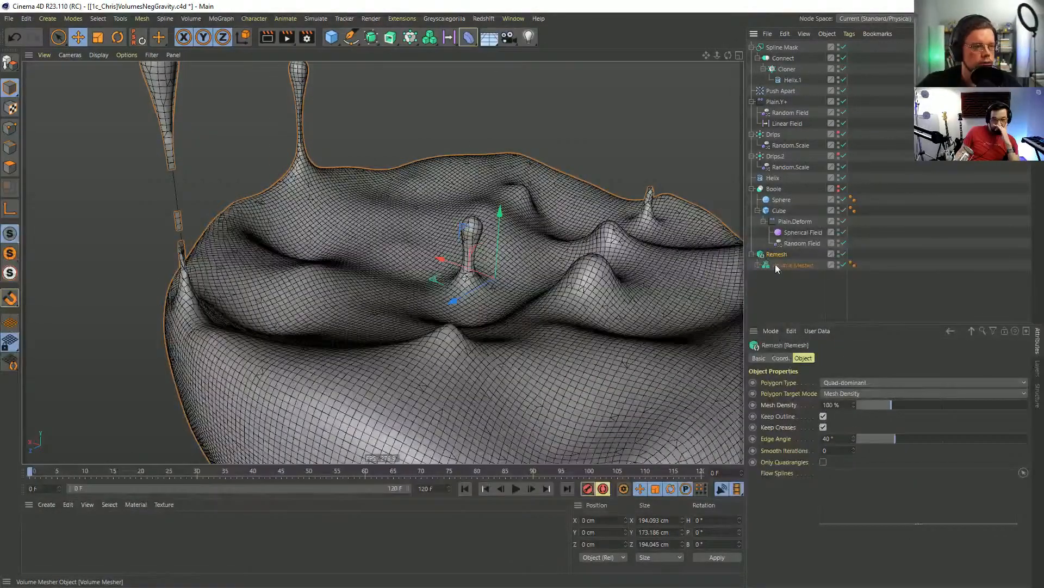
{"action": "left_click_drag", "start_coordinate": [788, 265], "coordinate": [775, 263]}
{"action": "left_click", "coordinate": [776, 255]}
{"action": "key", "text": "Delete"}
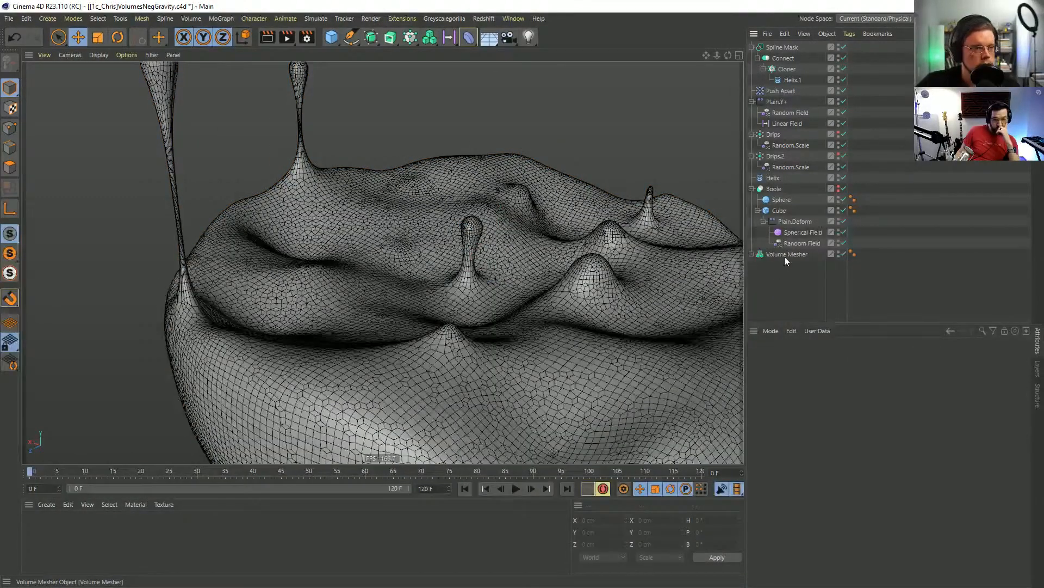
{"action": "left_click", "coordinate": [785, 254]}
Add a new Volume Builder and a second Volume Mesher, and nest the builder under that mesher below the original Volume Mesher.
{"action": "left_click_drag", "start_coordinate": [514, 359], "coordinate": [513, 302], "text": "alt"}
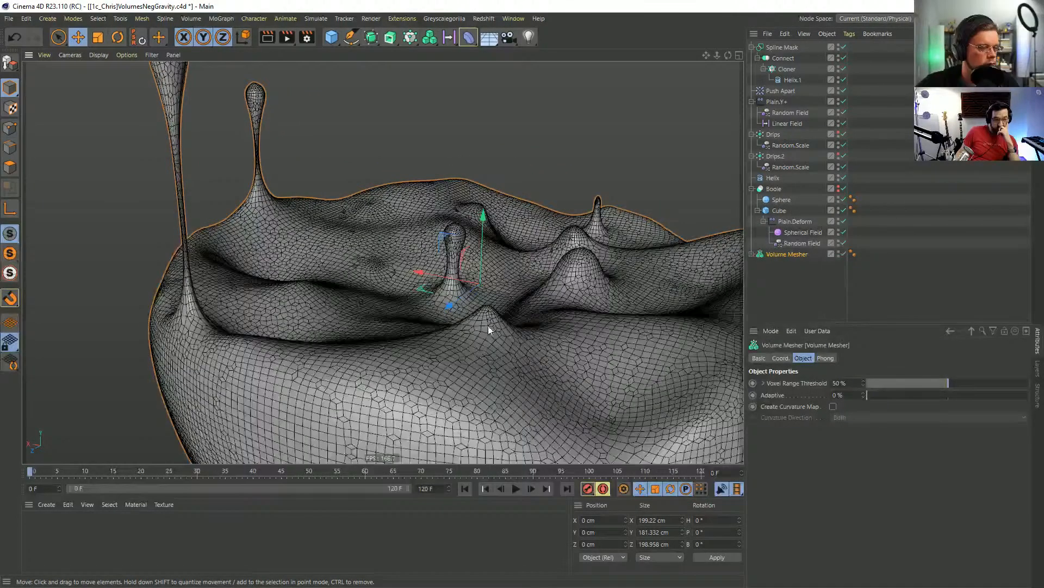
{"action": "right_click_drag", "start_coordinate": [488, 328], "coordinate": [463, 327], "text": "alt"}
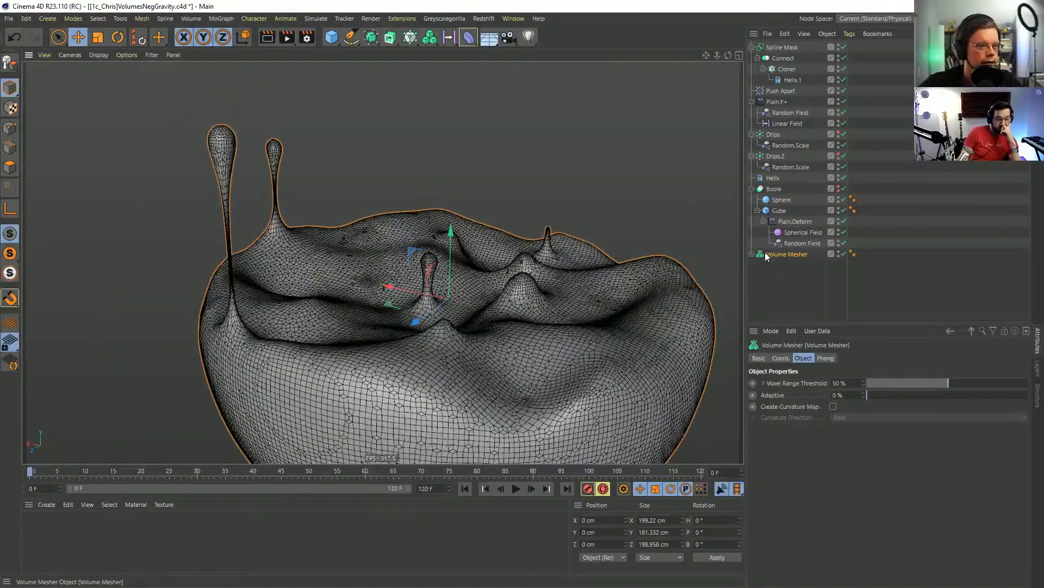
{"action": "left_click", "coordinate": [428, 38]}
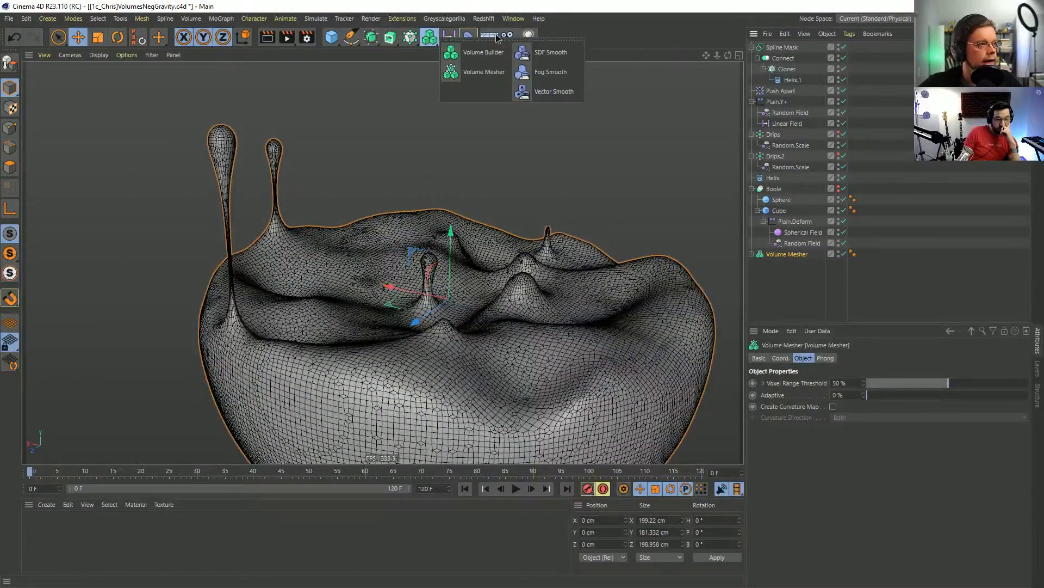
{"action": "left_click", "coordinate": [489, 58]}
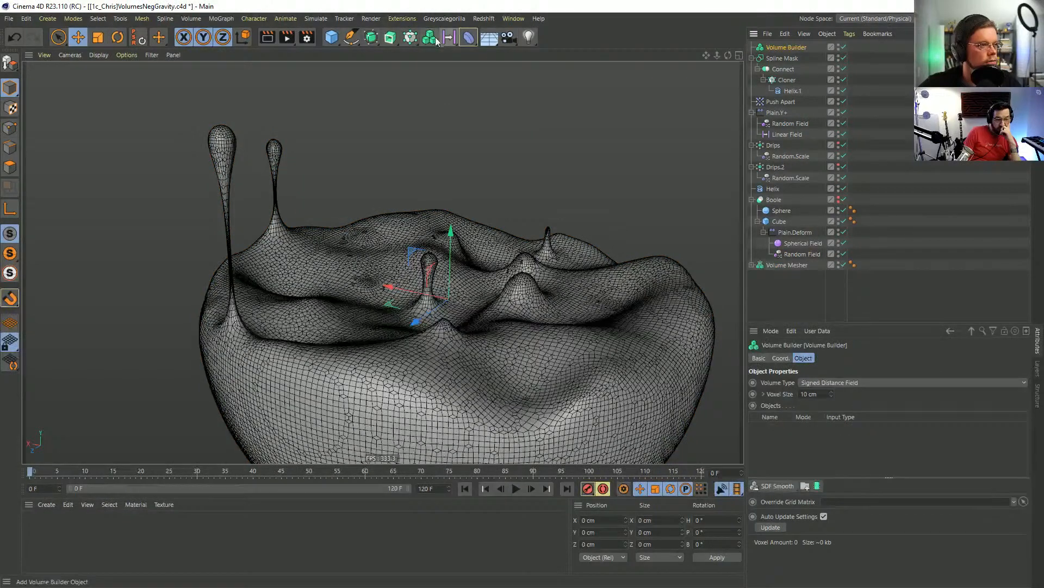
{"action": "left_click", "coordinate": [429, 37]}
{"action": "left_click", "coordinate": [483, 71]}
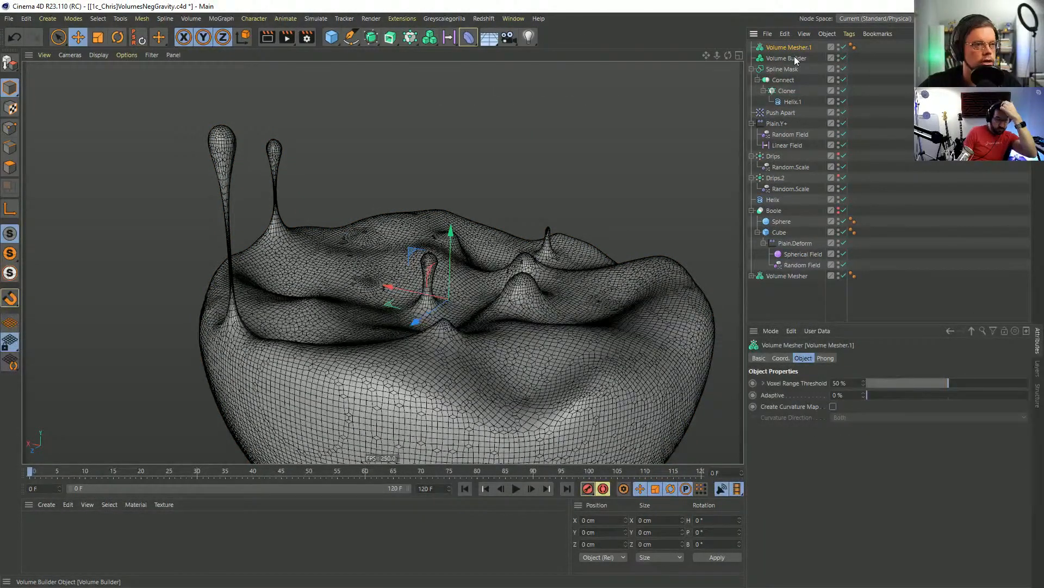
{"action": "left_click_drag", "start_coordinate": [794, 58], "coordinate": [803, 284]}
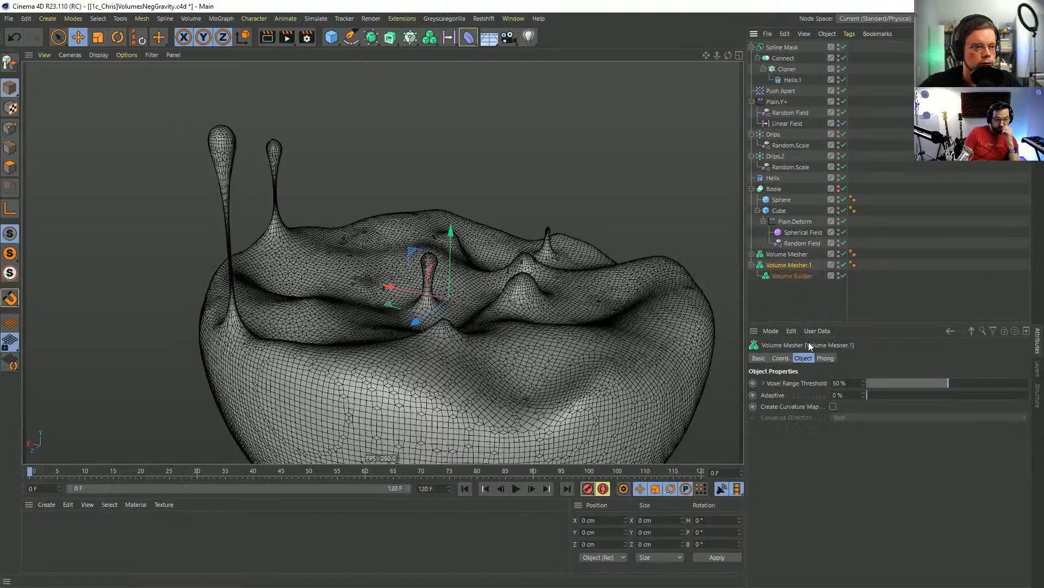
Hide the original Volume Mesher in the viewport and add it as an input object of the new Volume Builder.
{"action": "left_click", "coordinate": [787, 275]}
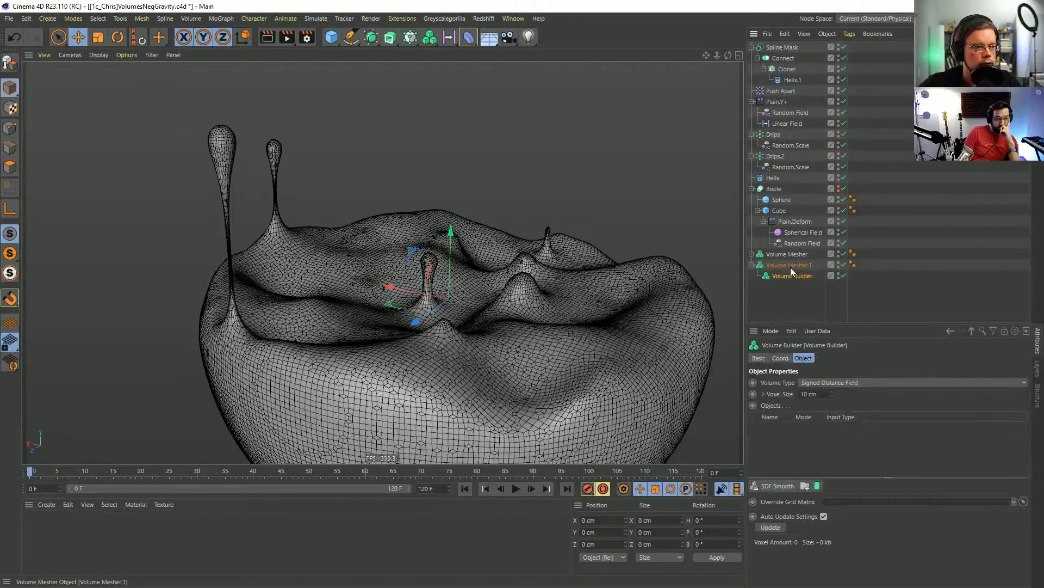
{"action": "left_click", "coordinate": [838, 252]}
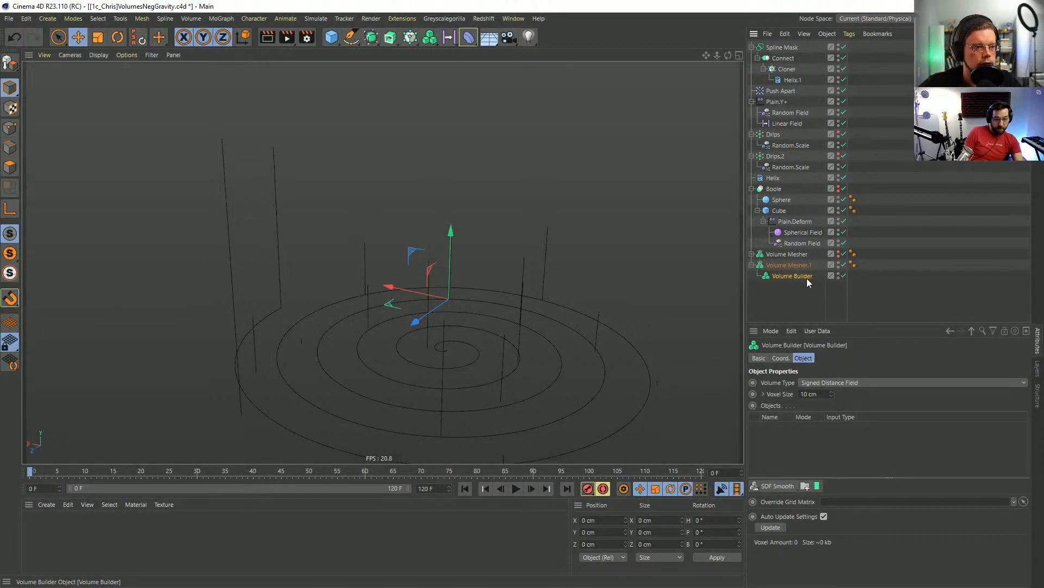
{"action": "left_click_drag", "start_coordinate": [814, 317], "coordinate": [807, 439]}
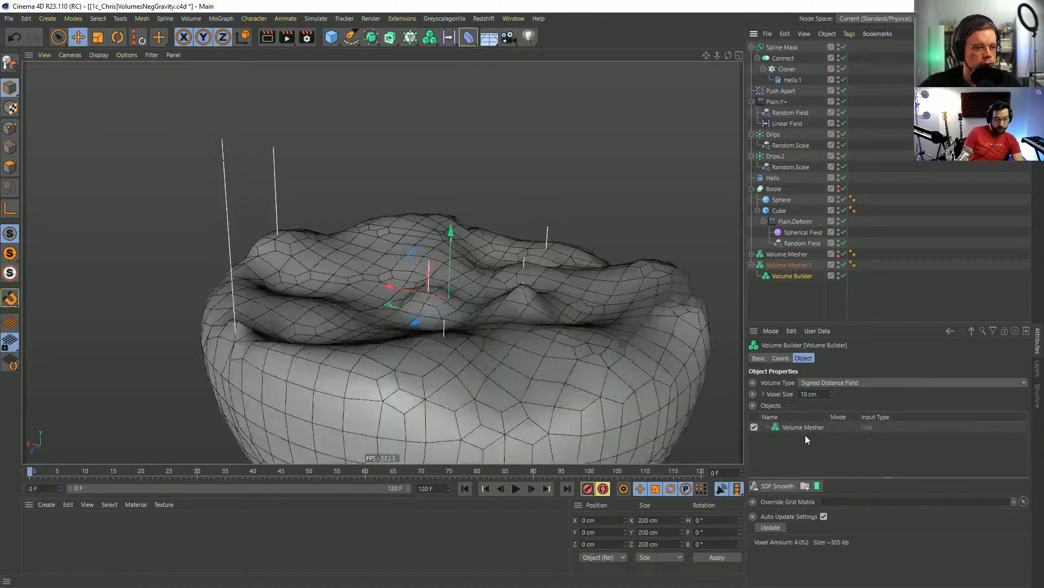
{"action": "left_click", "coordinate": [811, 426]}
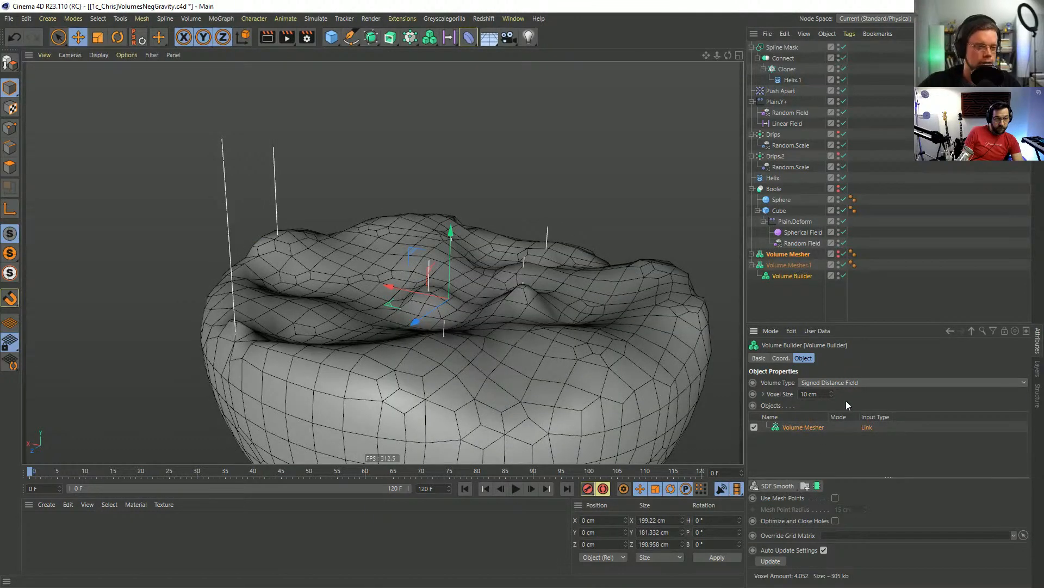
Try a 2 cm voxel size on the new Volume Builder and refine it to 1 cm.
{"action": "type", "text": "2"}
{"action": "key", "text": "Return"}
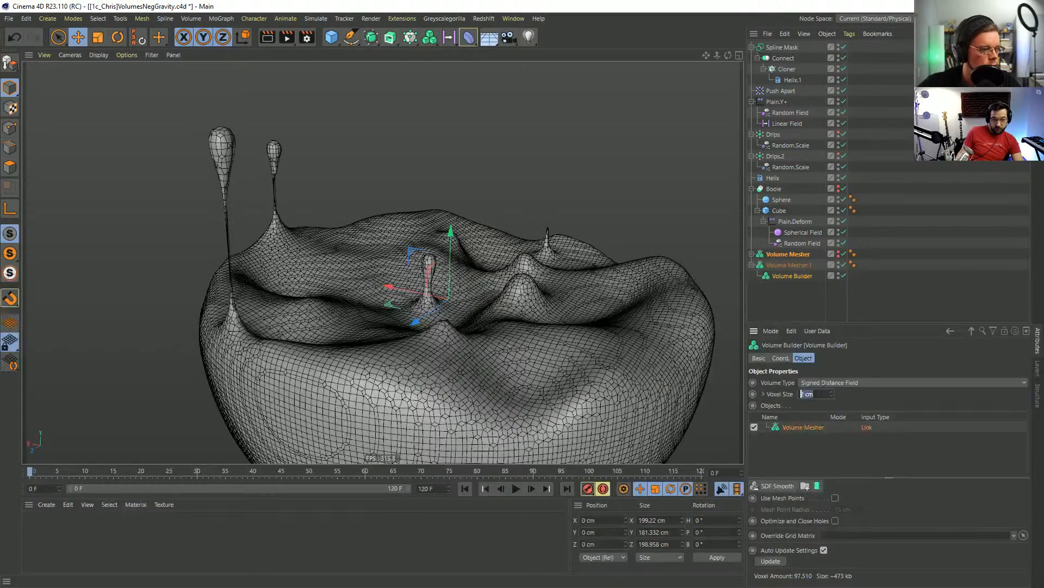
{"action": "left_click", "coordinate": [858, 374]}
{"action": "left_click", "coordinate": [822, 393]}
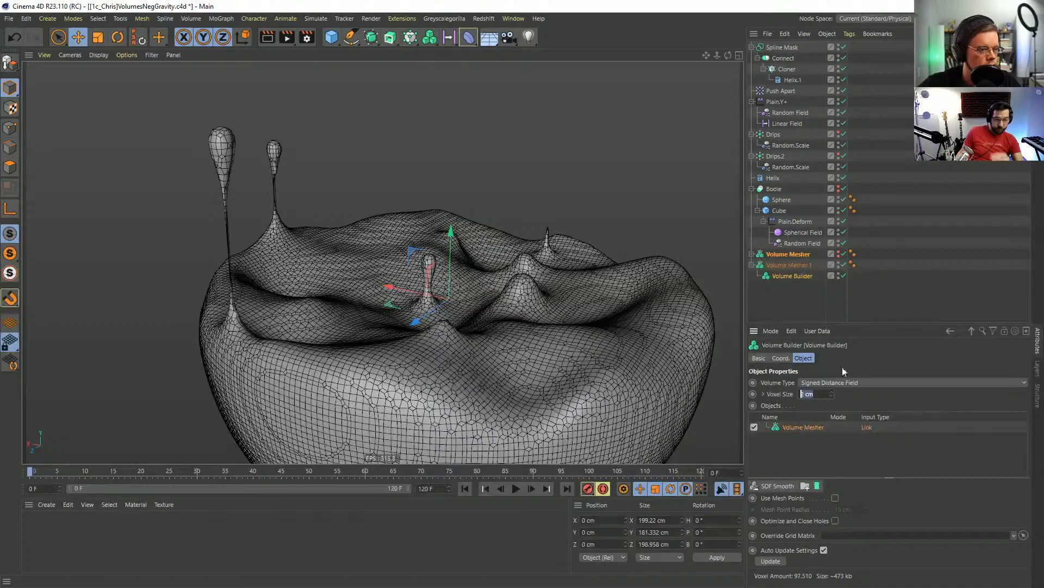
{"action": "type", "text": "1"}
{"action": "key", "text": "Return"}
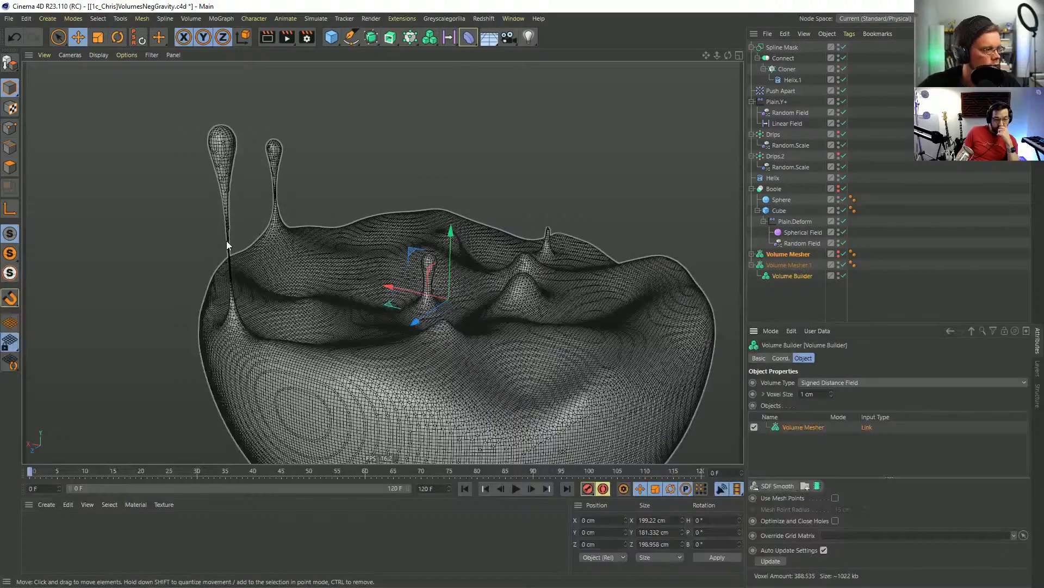
Examine the second volume mesh's topology around the thin drip stems and peaks, and expand the original Volume Mesher's hierarchy.
{"action": "scroll", "coordinate": [233, 252], "scroll_direction": "up", "scroll_amount": 5}
{"action": "scroll", "coordinate": [233, 253], "scroll_direction": "down", "scroll_amount": 5}
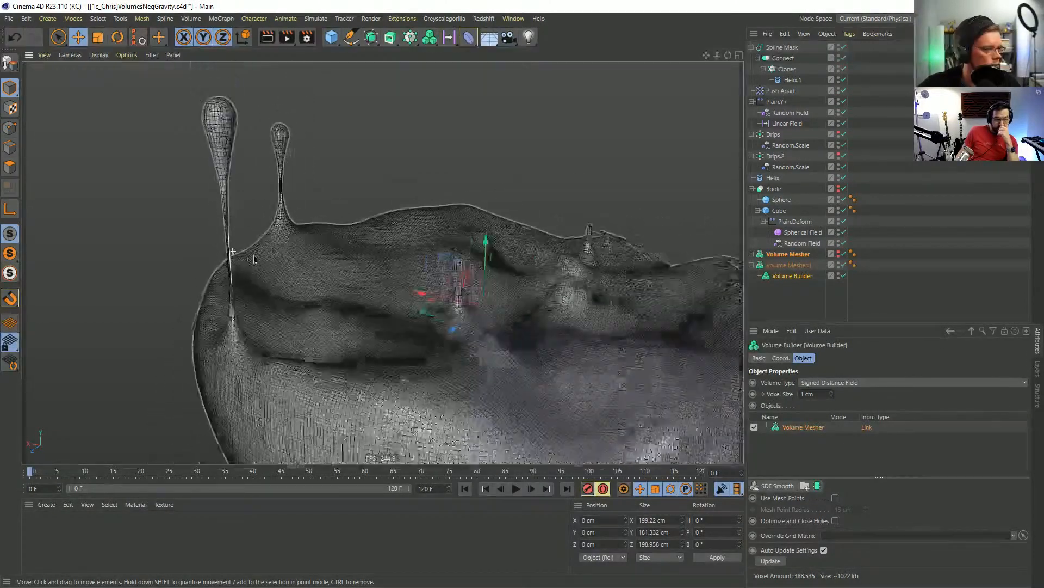
{"action": "left_click_drag", "start_coordinate": [378, 385], "coordinate": [387, 330], "text": "alt"}
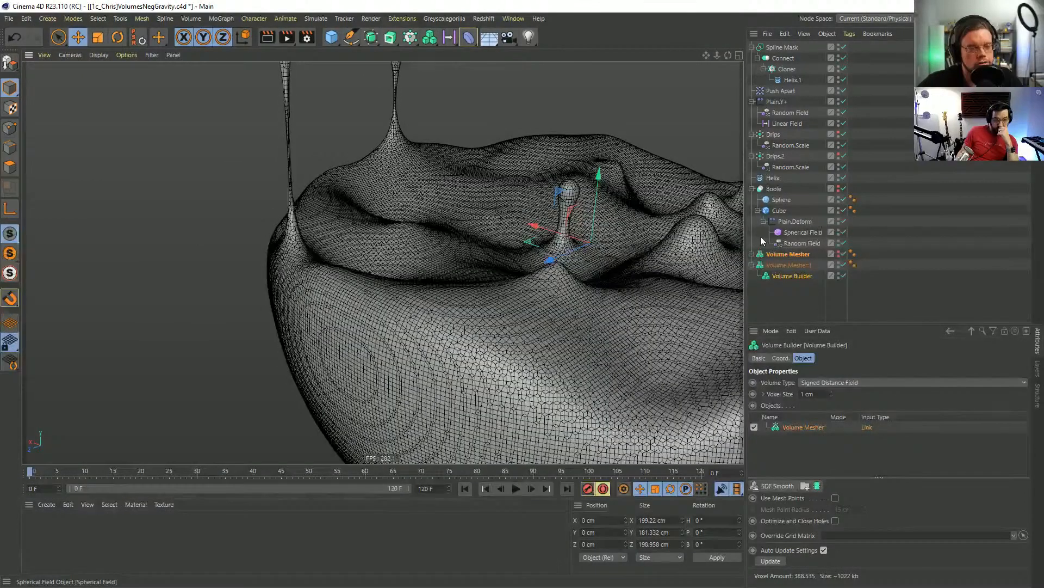
{"action": "left_click_drag", "start_coordinate": [544, 297], "coordinate": [391, 298], "text": "alt"}
{"action": "left_click_drag", "start_coordinate": [252, 181], "coordinate": [298, 345], "text": "alt"}
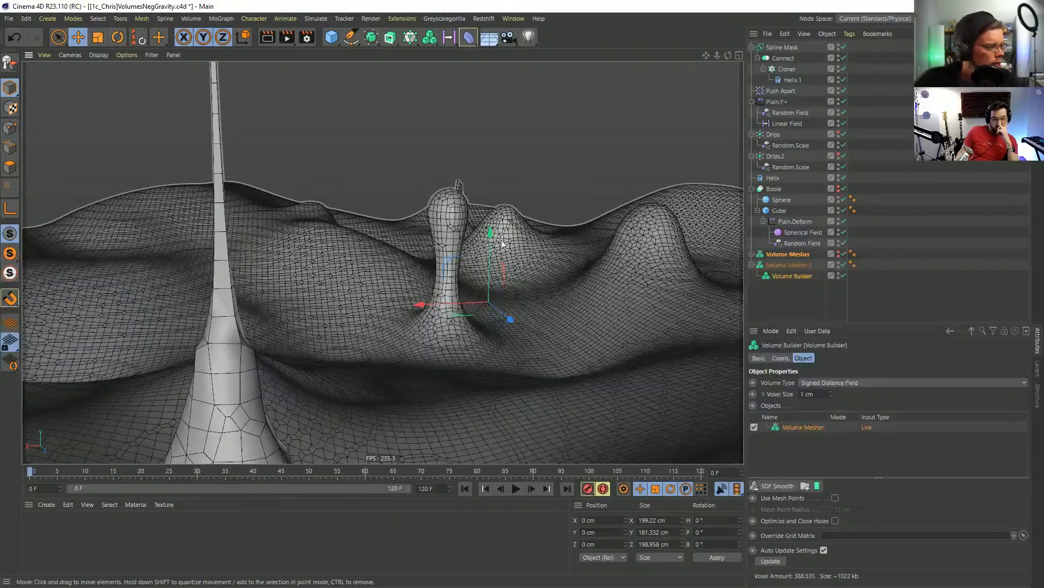
{"action": "left_click_drag", "start_coordinate": [428, 309], "coordinate": [332, 333], "text": "alt"}
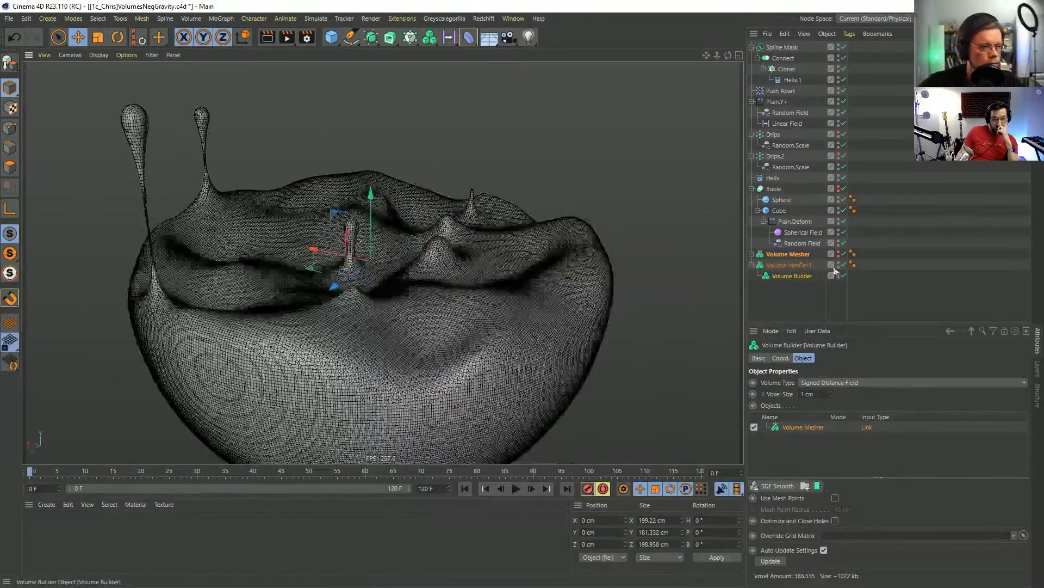
{"action": "left_click", "coordinate": [751, 254]}
{"action": "left_click_drag", "start_coordinate": [682, 192], "coordinate": [492, 305], "text": "alt"}
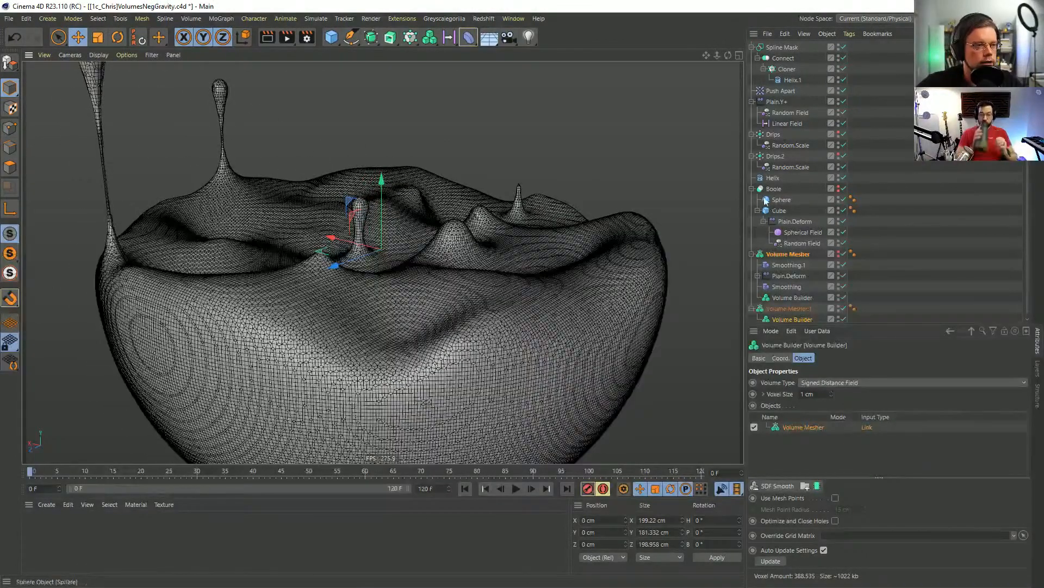
Step through the seeds of the Random Field under the Cube's Plain.Deform, ending at seed 123462.
{"action": "left_click", "coordinate": [802, 243]}
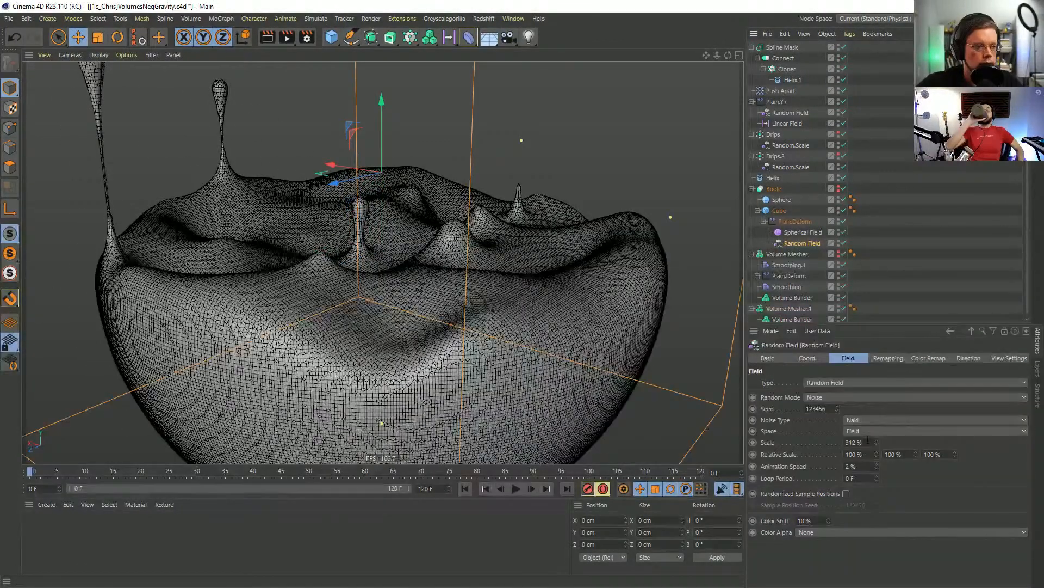
{"action": "left_click", "coordinate": [837, 406]}
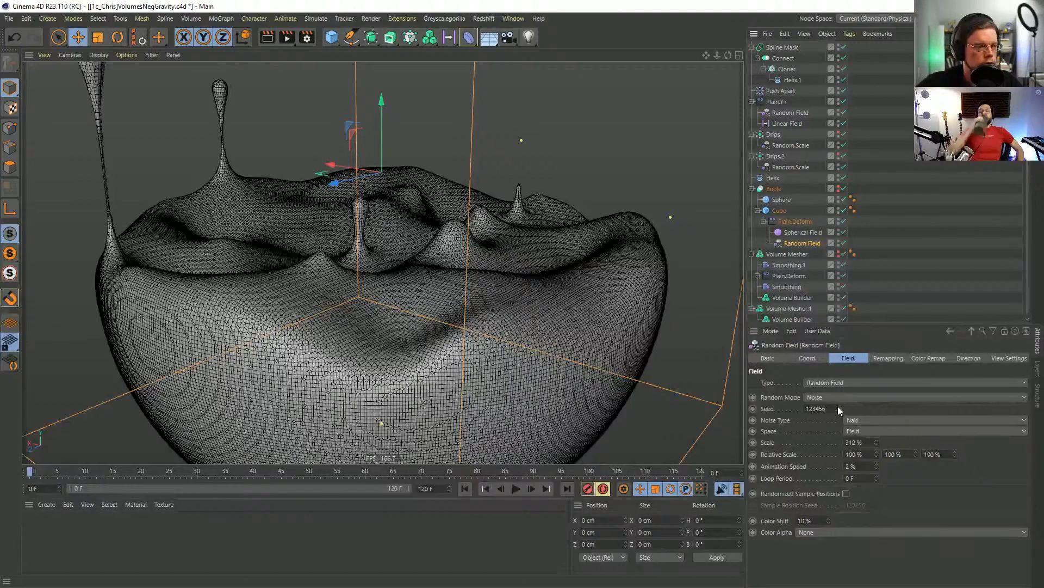
{"action": "left_click", "coordinate": [838, 407]}
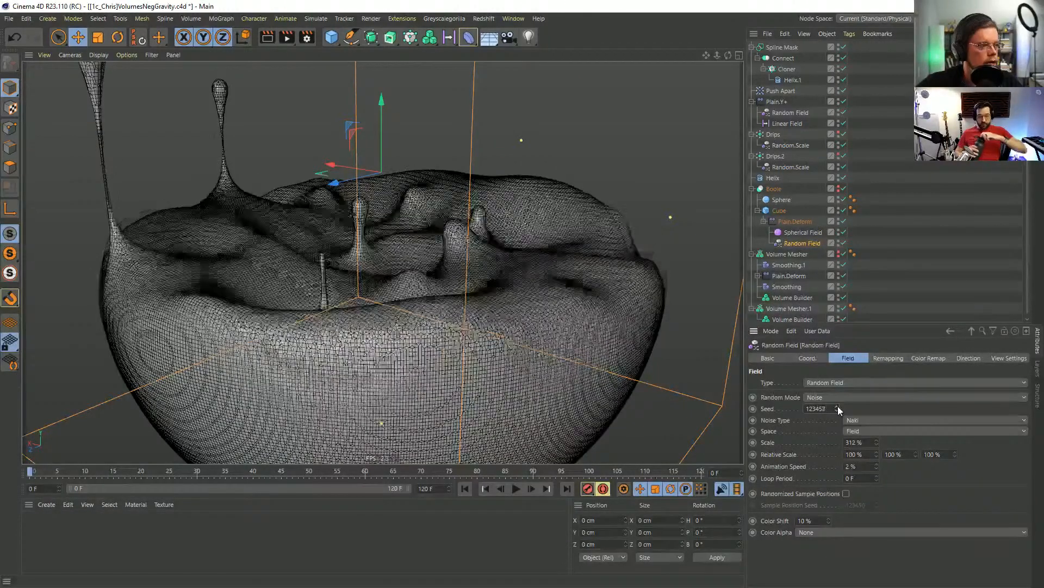
{"action": "left_click", "coordinate": [837, 406]}
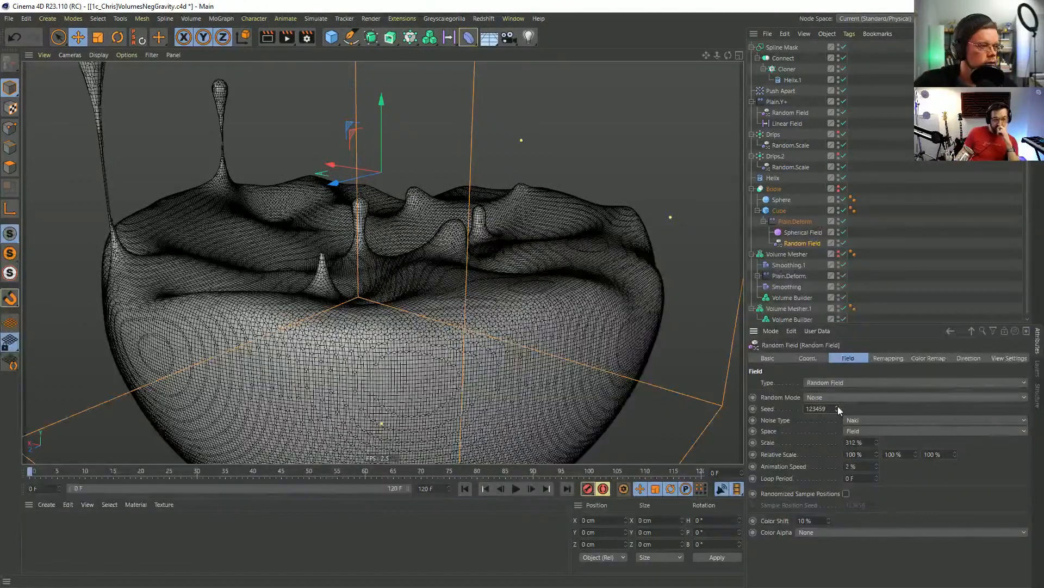
{"action": "left_click", "coordinate": [837, 406]}
{"action": "left_click", "coordinate": [838, 406]}
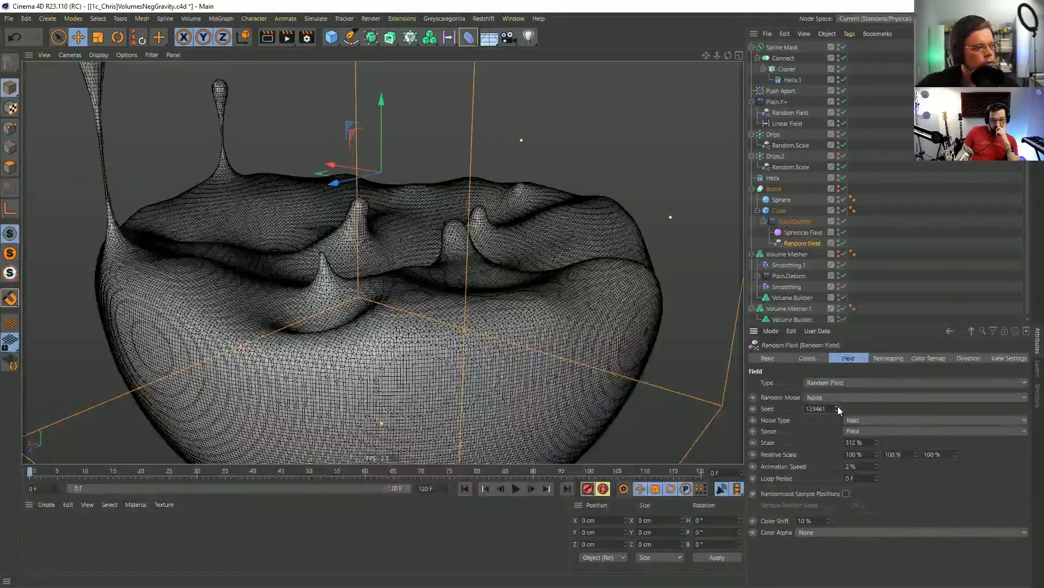
{"action": "left_click", "coordinate": [837, 407]}
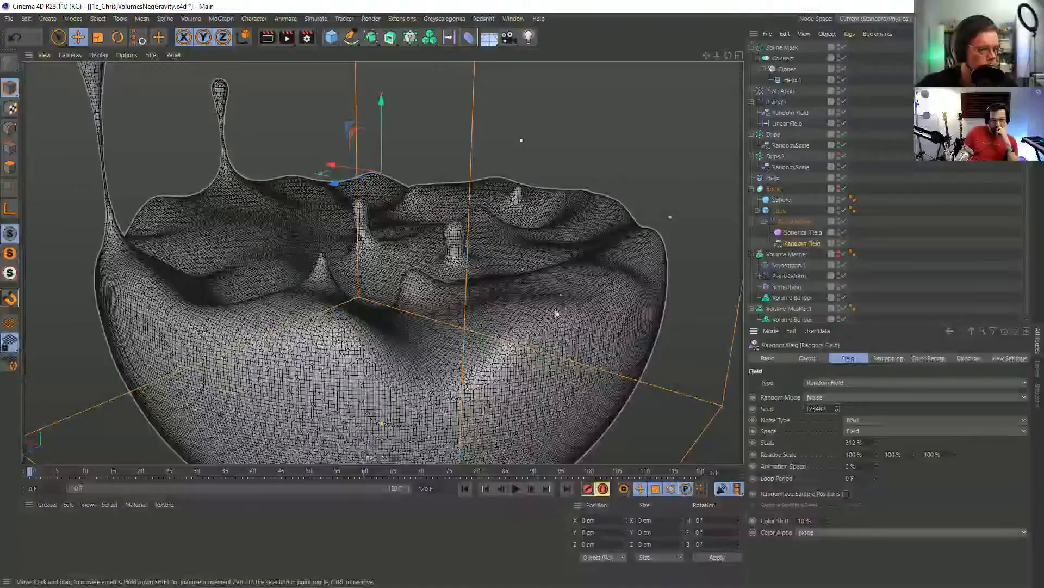
Add a Null object and move it along Z to about 93 cm, at the rim of the splash bowl.
{"action": "mouse_move", "coordinate": [453, 228]}
{"action": "left_mouse_down", "text": "alt"}
{"action": "mouse_move", "coordinate": [471, 224]}
{"action": "mouse_move", "coordinate": [450, 231]}
{"action": "left_mouse_up", "text": "alt"}
{"action": "left_click_drag", "start_coordinate": [420, 245], "coordinate": [424, 231], "text": "alt"}
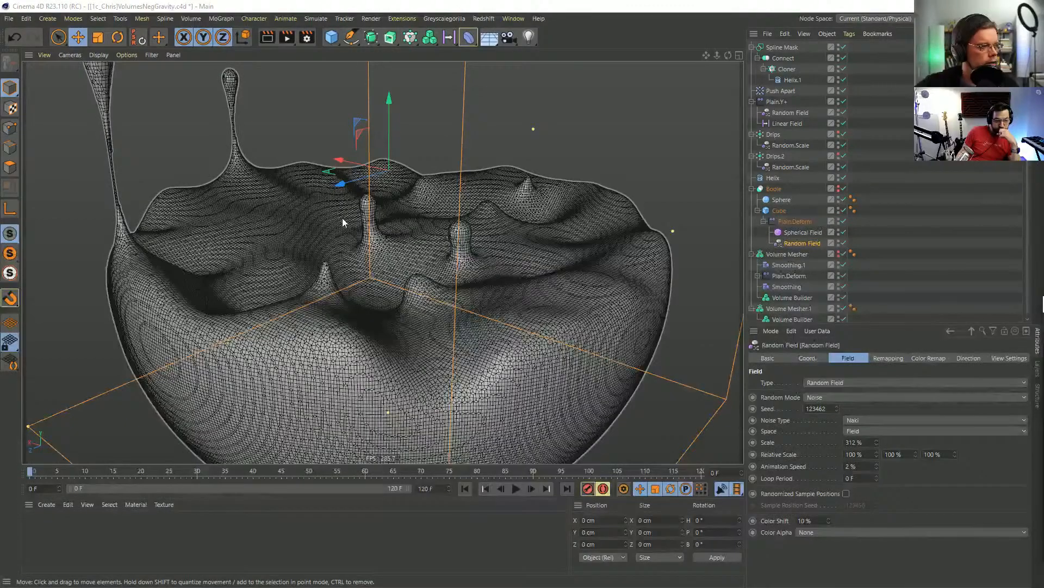
{"action": "left_click_drag", "start_coordinate": [342, 222], "coordinate": [408, 219], "text": "alt"}
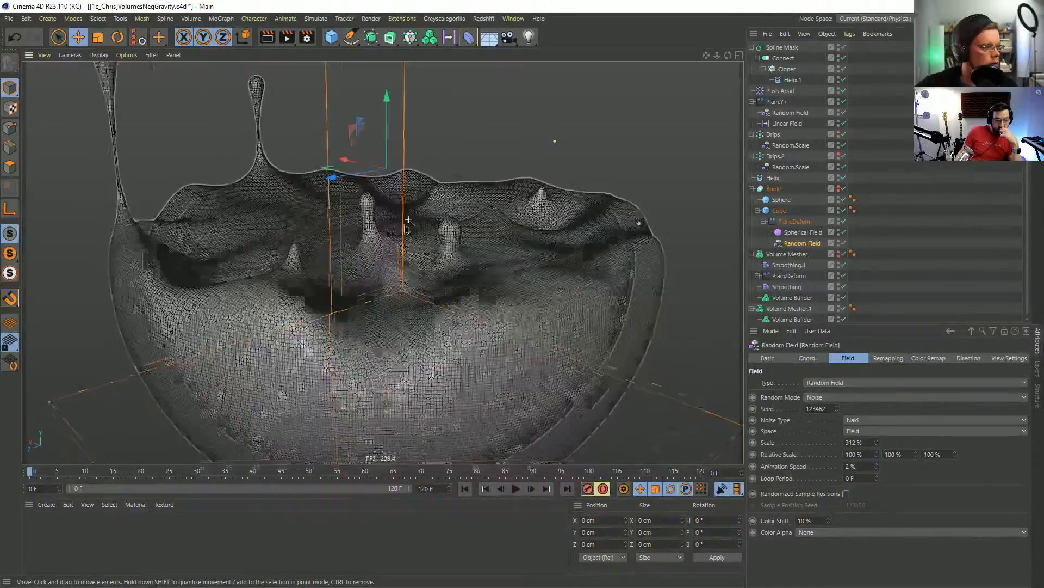
{"action": "scroll", "coordinate": [408, 219], "scroll_direction": "down", "scroll_amount": 3}
{"action": "left_click", "coordinate": [351, 37]}
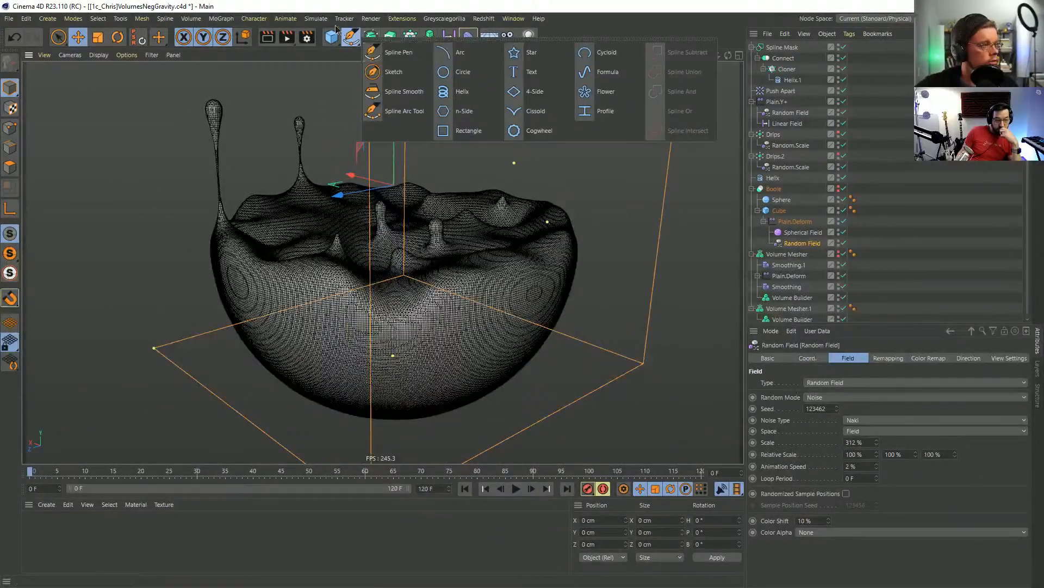
{"action": "left_click", "coordinate": [331, 36]}
{"action": "left_click", "coordinate": [391, 53]}
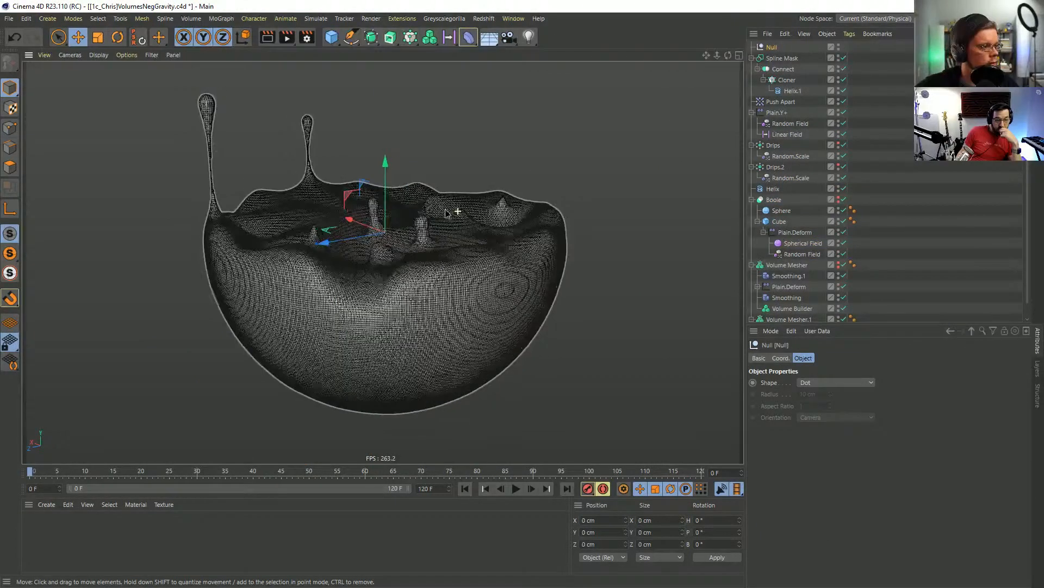
{"action": "left_click_drag", "start_coordinate": [350, 238], "coordinate": [201, 265]}
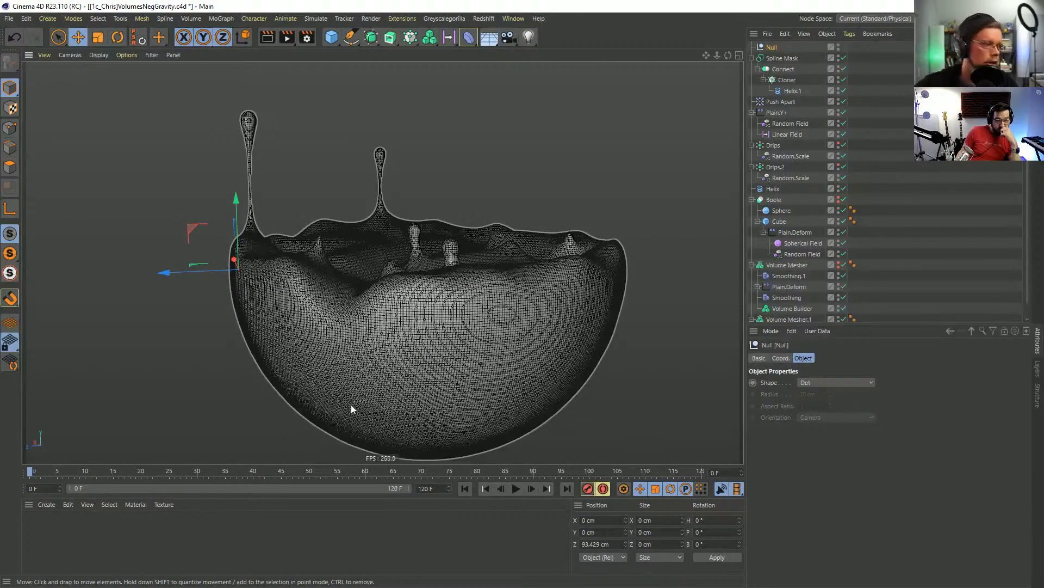
Create a new material, enable its Luminance channel, and disable Color and Reflectance.
{"action": "double_click", "coordinate": [53, 529]}
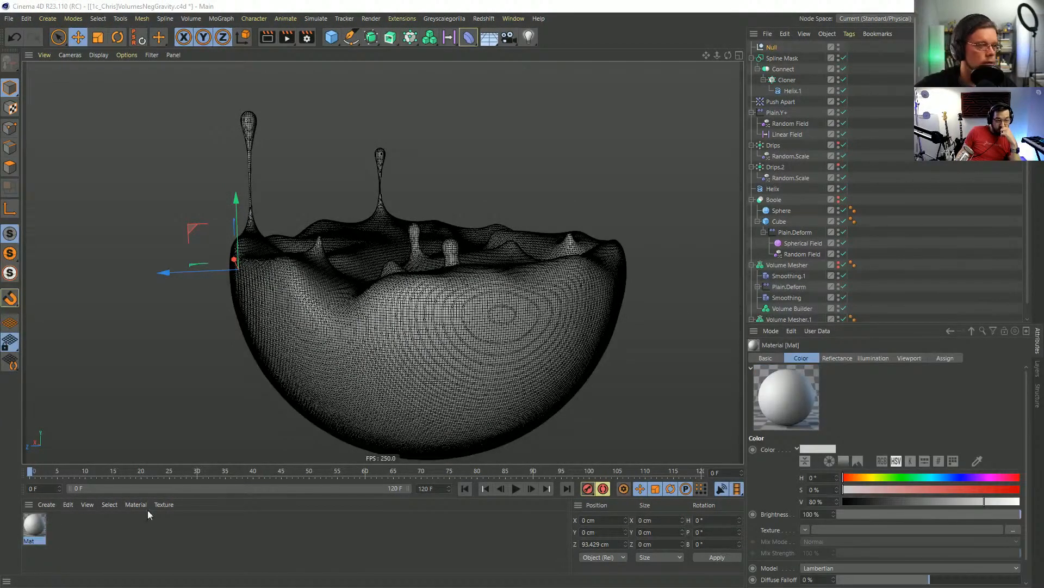
{"action": "double_click", "coordinate": [34, 525]}
{"action": "left_click_drag", "start_coordinate": [729, 140], "coordinate": [669, 124]}
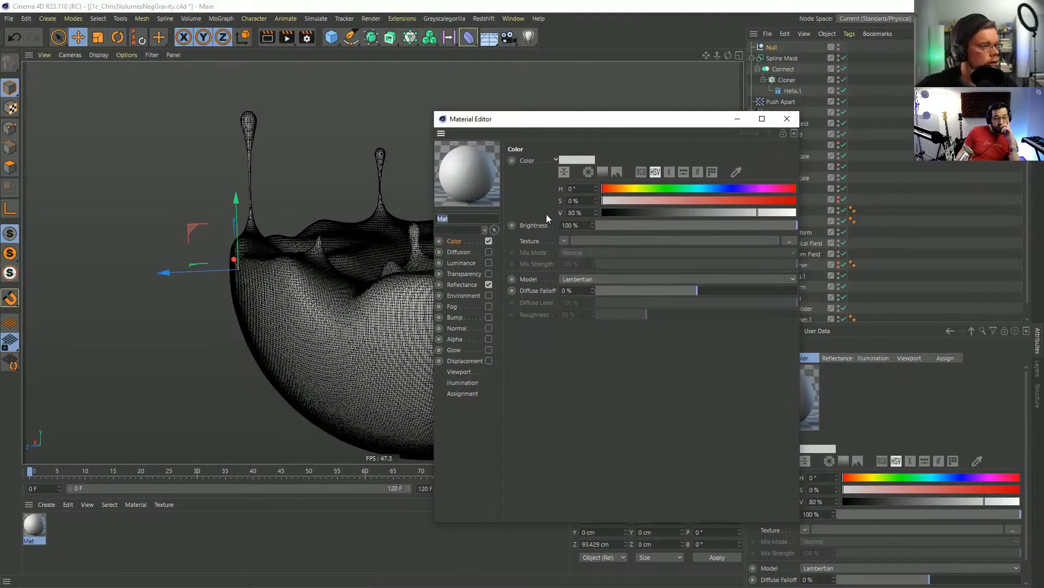
{"action": "left_click", "coordinate": [488, 262]}
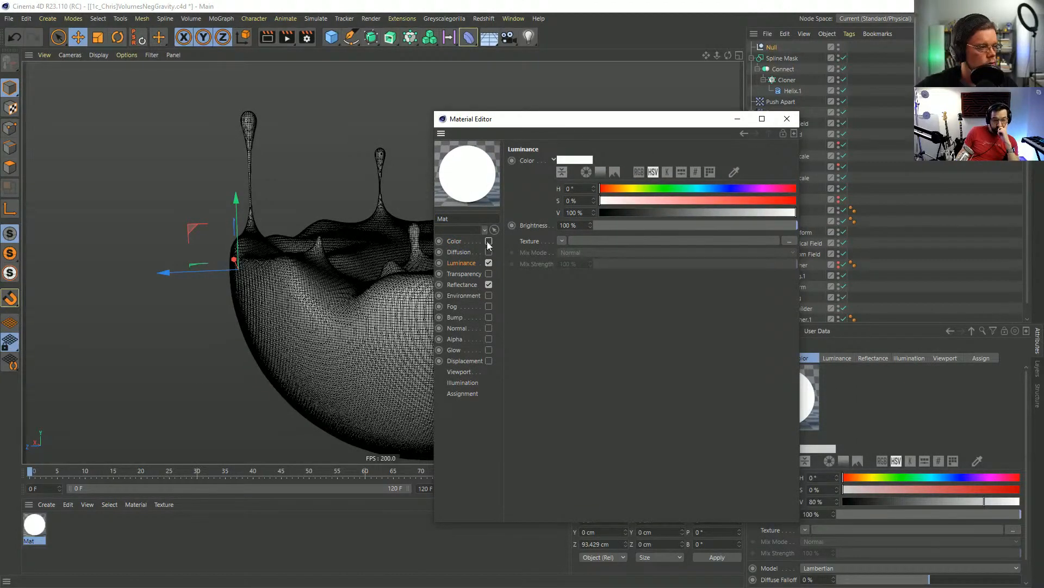
{"action": "left_click", "coordinate": [488, 240]}
{"action": "left_click", "coordinate": [489, 284]}
Load the Proximal shader into the Luminance texture and add the Null as its source object.
{"action": "left_click", "coordinate": [562, 241]}
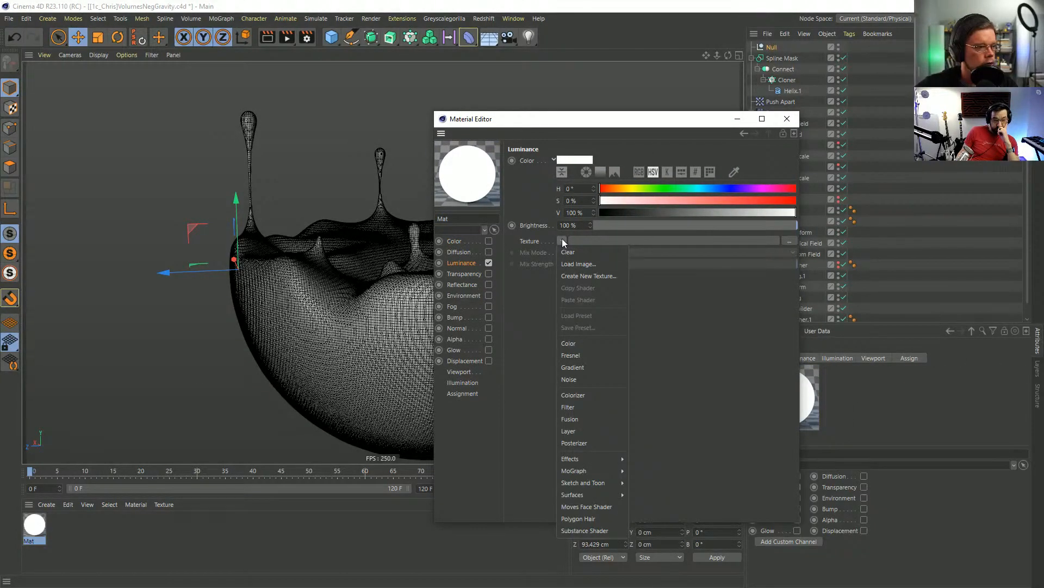
{"action": "mouse_move", "coordinate": [596, 456]}
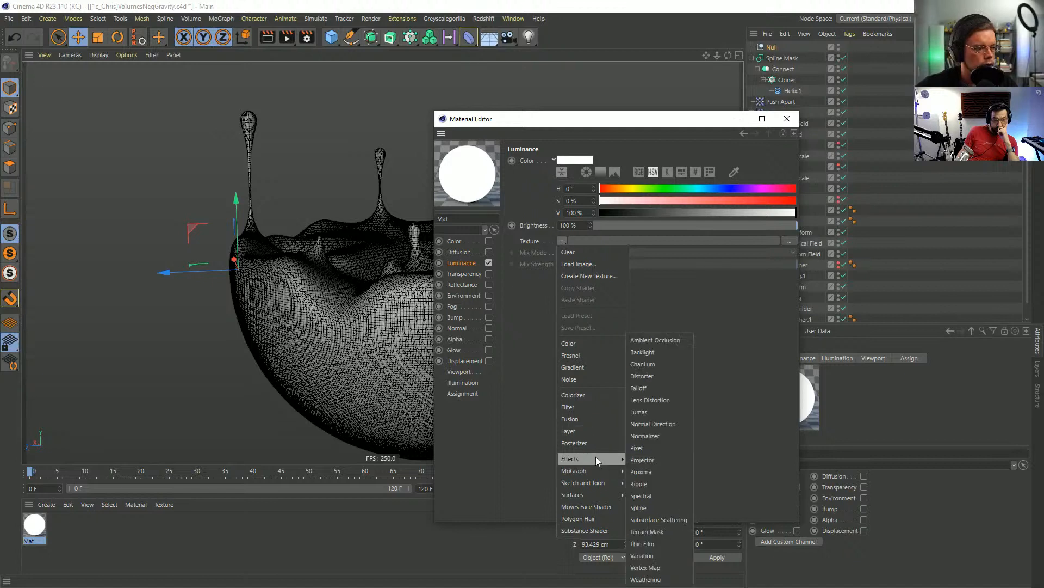
{"action": "left_click", "coordinate": [648, 472]}
{"action": "left_click_drag", "start_coordinate": [607, 120], "coordinate": [512, 155]}
{"action": "left_click", "coordinate": [471, 295]}
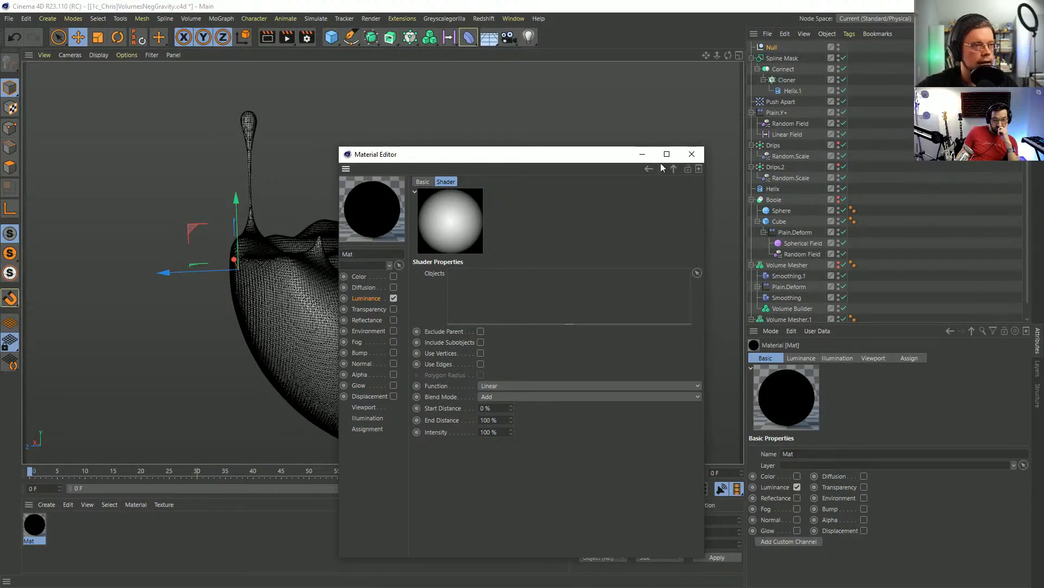
{"action": "left_click_drag", "start_coordinate": [773, 53], "coordinate": [599, 235]}
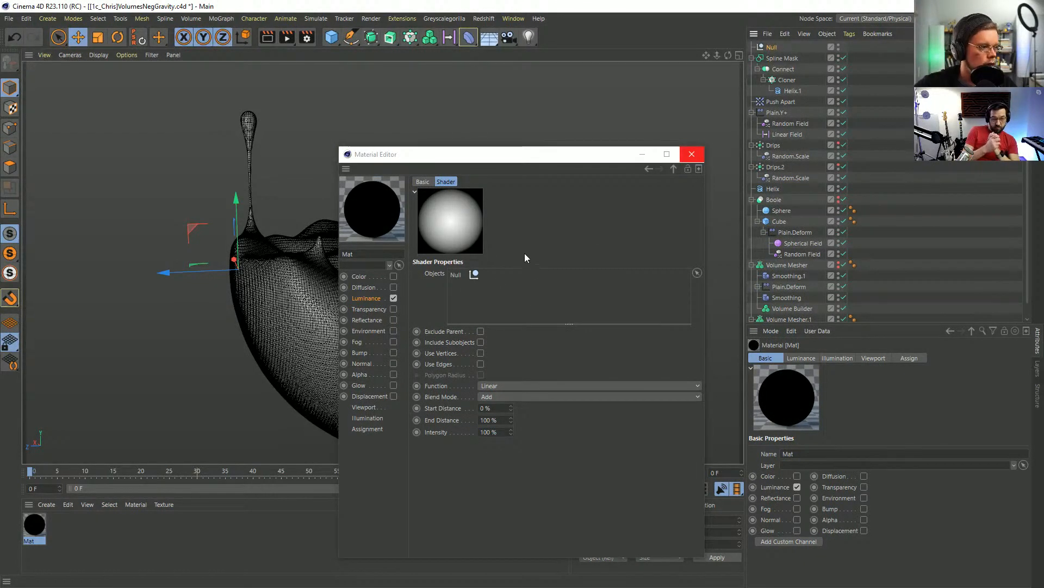
Apply the proximal material to Volume Mesher.1 and render the viewport.
{"action": "left_click_drag", "start_coordinate": [743, 301], "coordinate": [788, 307]}
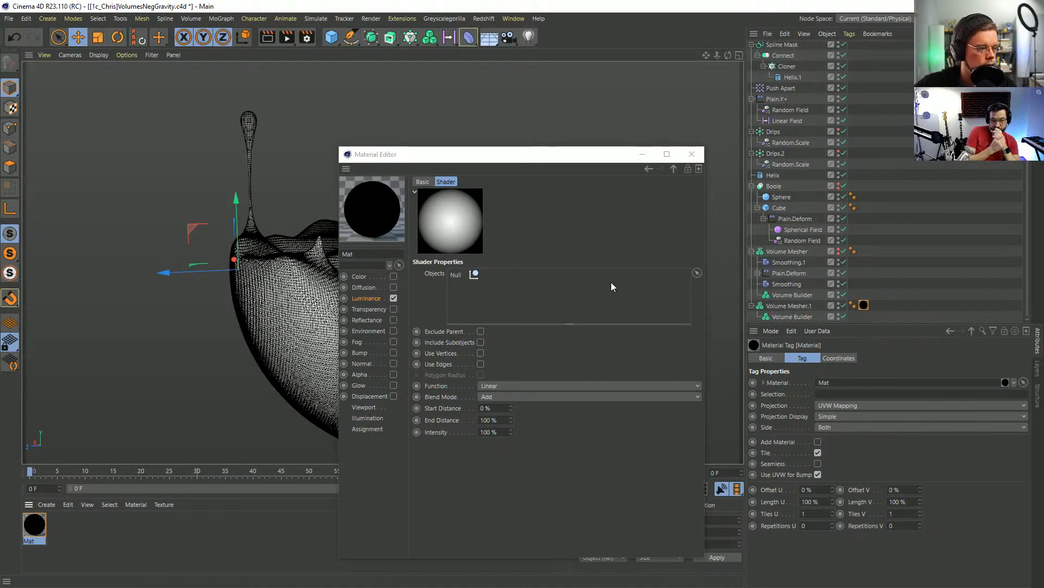
{"action": "mouse_move", "coordinate": [545, 156]}
{"action": "left_mouse_down"}
{"action": "mouse_move", "coordinate": [712, 111]}
{"action": "mouse_move", "coordinate": [540, 138]}
{"action": "left_mouse_up"}
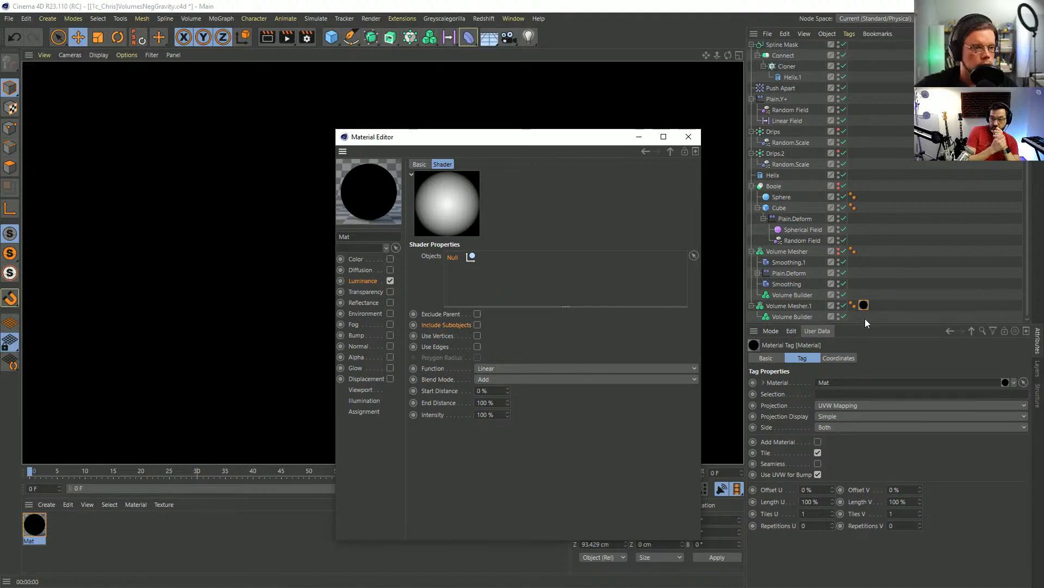
{"action": "left_click", "coordinate": [804, 305]}
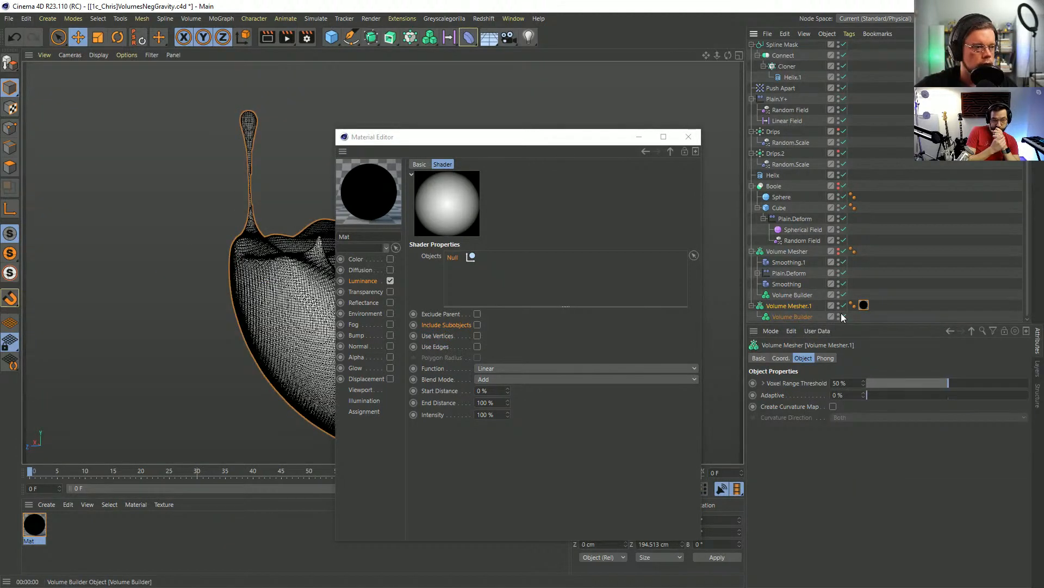
{"action": "key", "text": "ctrl+r"}
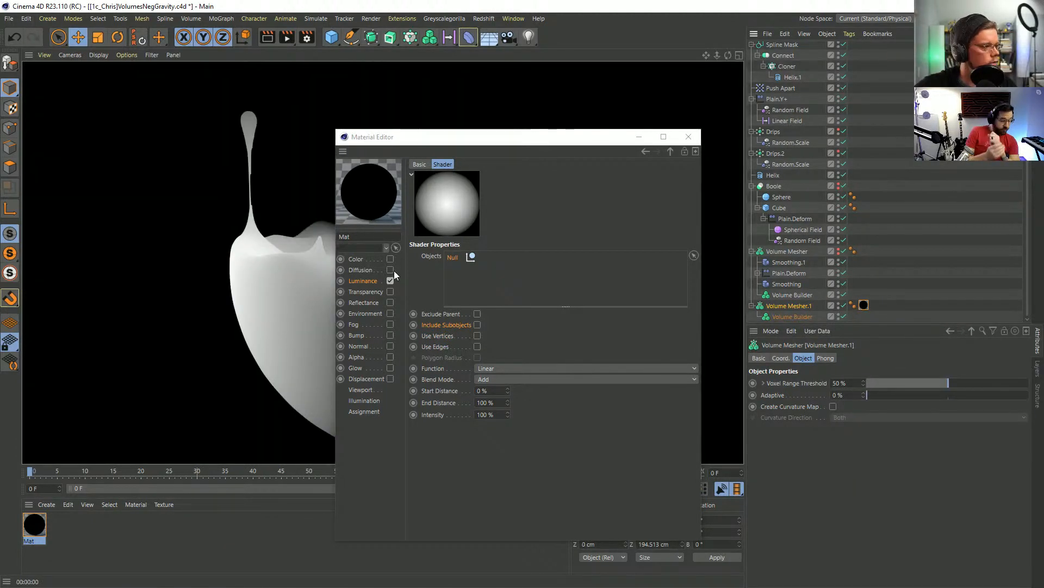
Close the Material Editor and delete the material tag from Volume Mesher.1.
{"action": "left_click_drag", "start_coordinate": [483, 145], "coordinate": [733, 164]}
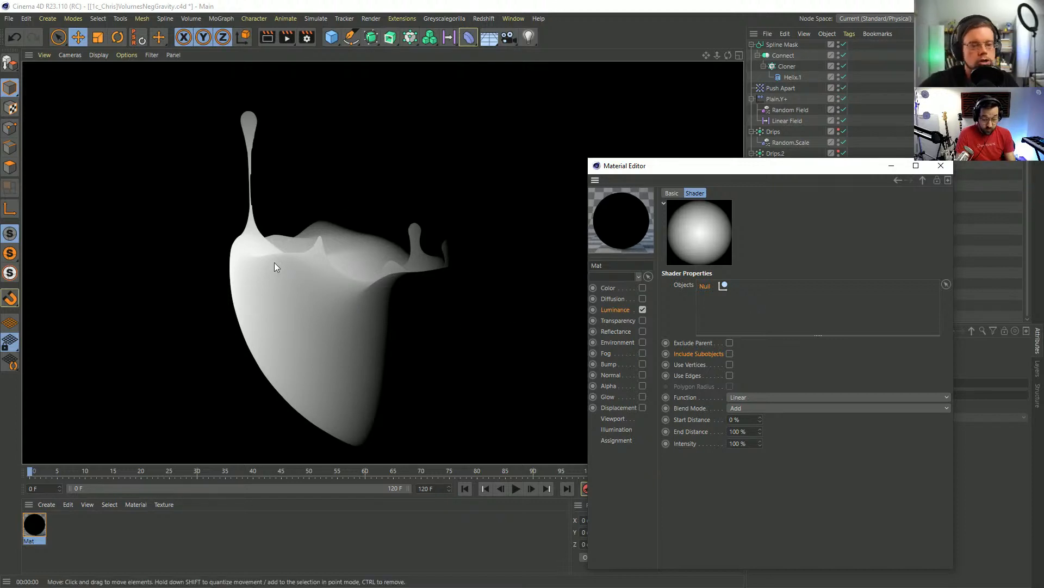
{"action": "left_click", "coordinate": [947, 161]}
{"action": "left_click", "coordinate": [864, 306]}
{"action": "key", "text": "Delete"}
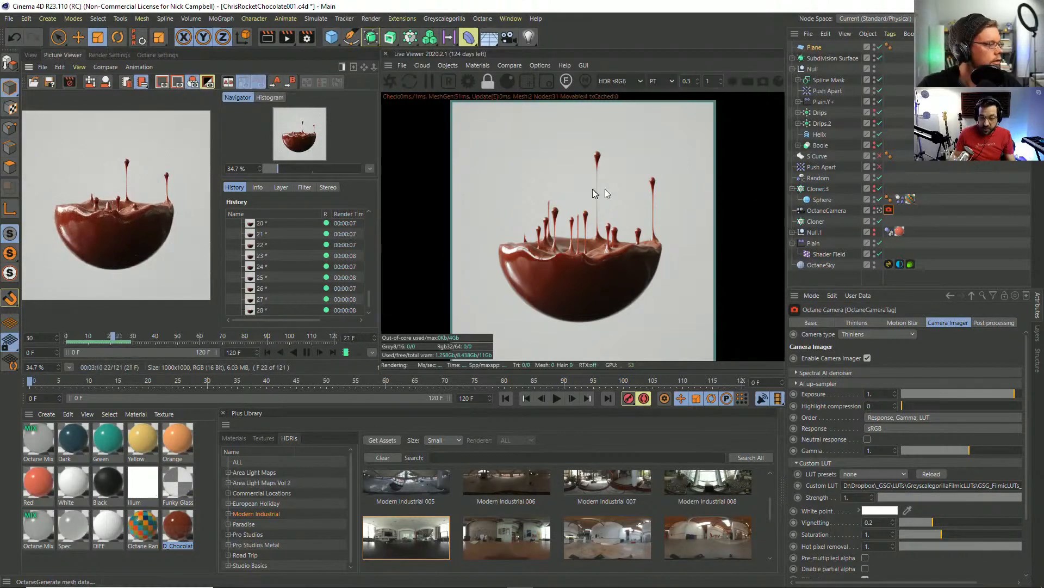
Examine the chocolate splash animation frames in the Picture Viewer, comparing the full bowl with close-ups of the drips and rim.
{"action": "scroll", "coordinate": [146, 233], "scroll_direction": "up", "scroll_amount": 3}
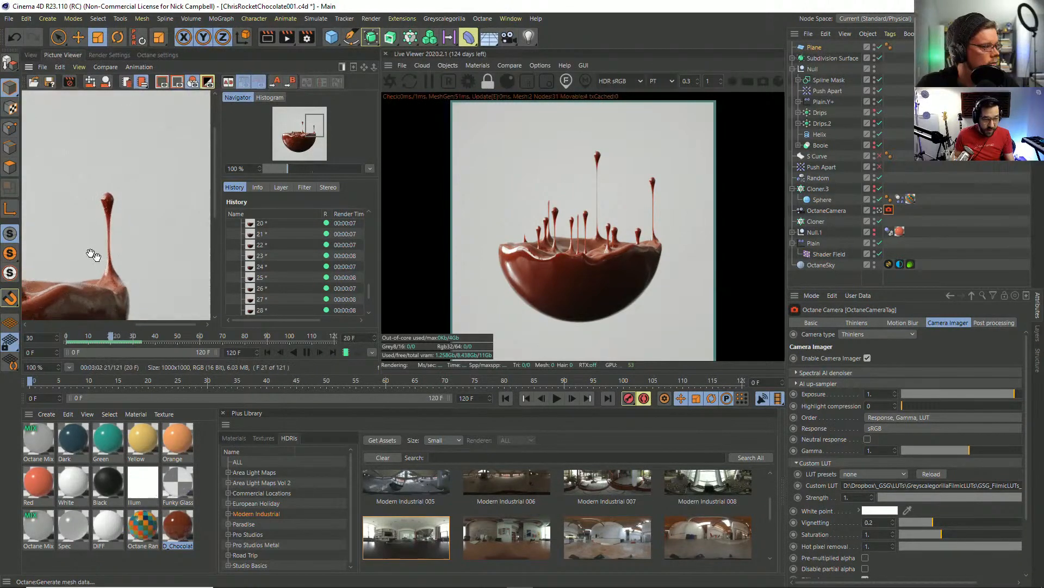
{"action": "left_click_drag", "start_coordinate": [139, 239], "coordinate": [175, 223]}
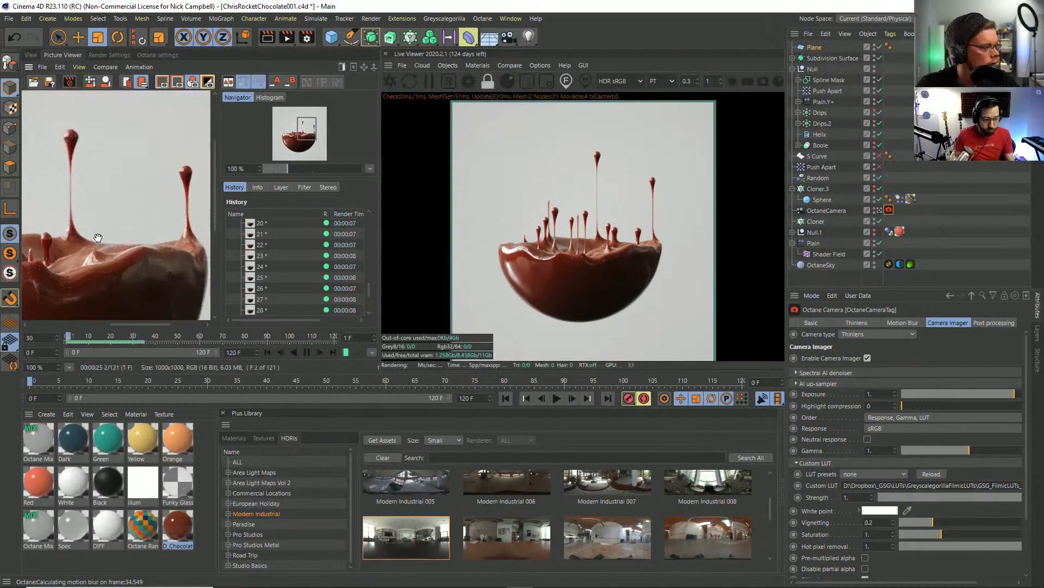
{"action": "scroll", "coordinate": [97, 237], "scroll_direction": "down", "scroll_amount": 5}
{"action": "scroll", "coordinate": [97, 238], "scroll_direction": "up", "scroll_amount": 5}
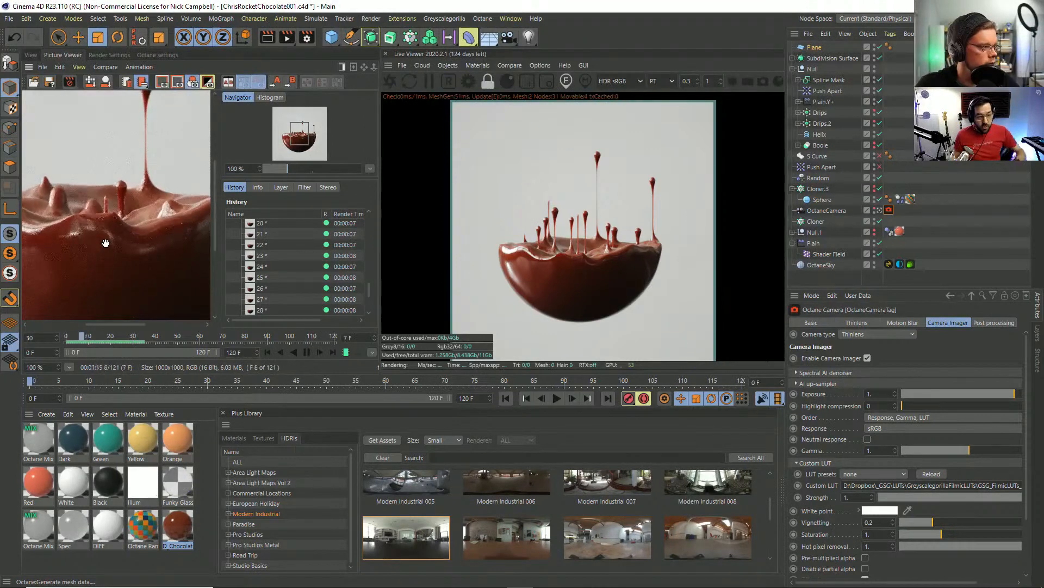
{"action": "scroll", "coordinate": [106, 243], "scroll_direction": "down", "scroll_amount": 5}
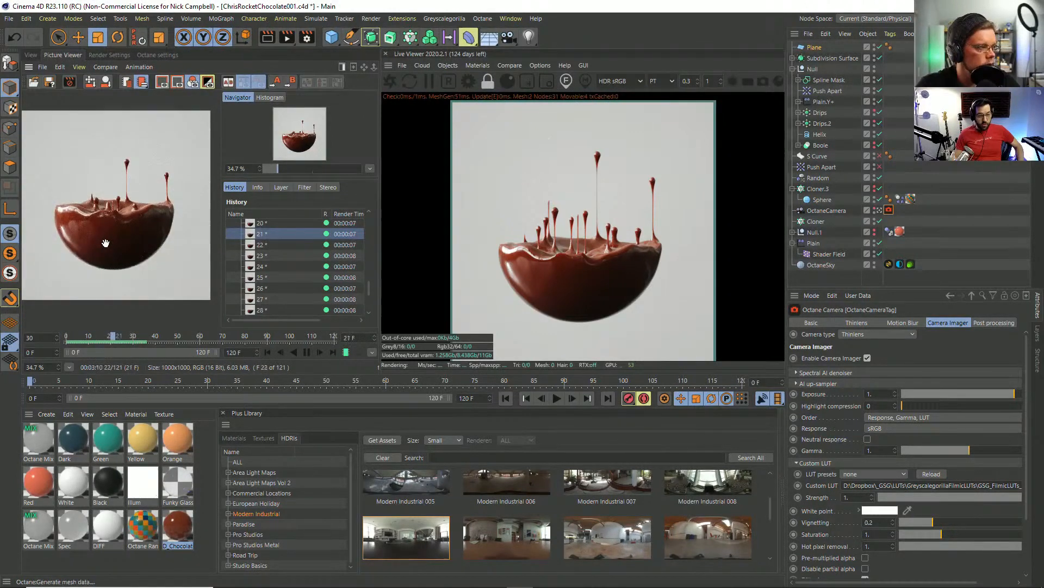
{"action": "scroll", "coordinate": [116, 246], "scroll_direction": "up", "scroll_amount": 5}
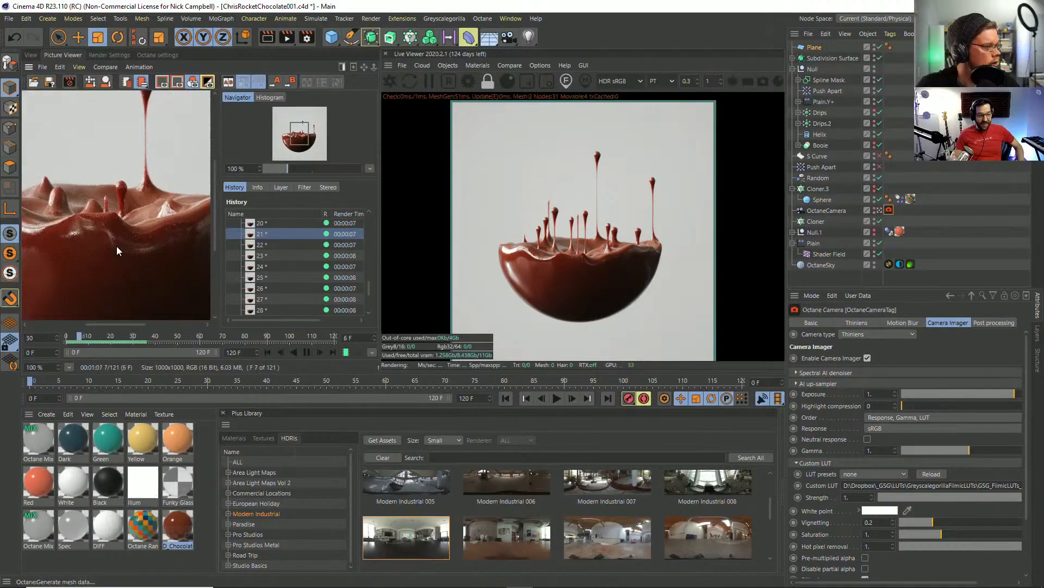
{"action": "scroll", "coordinate": [117, 246], "scroll_direction": "down", "scroll_amount": 5}
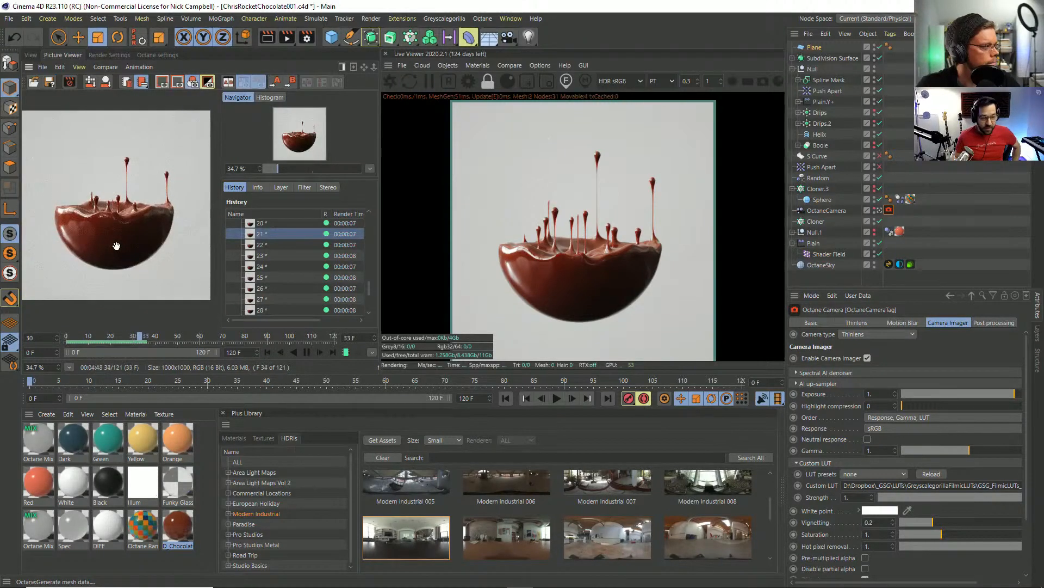
{"action": "scroll", "coordinate": [116, 246], "scroll_direction": "up", "scroll_amount": 5}
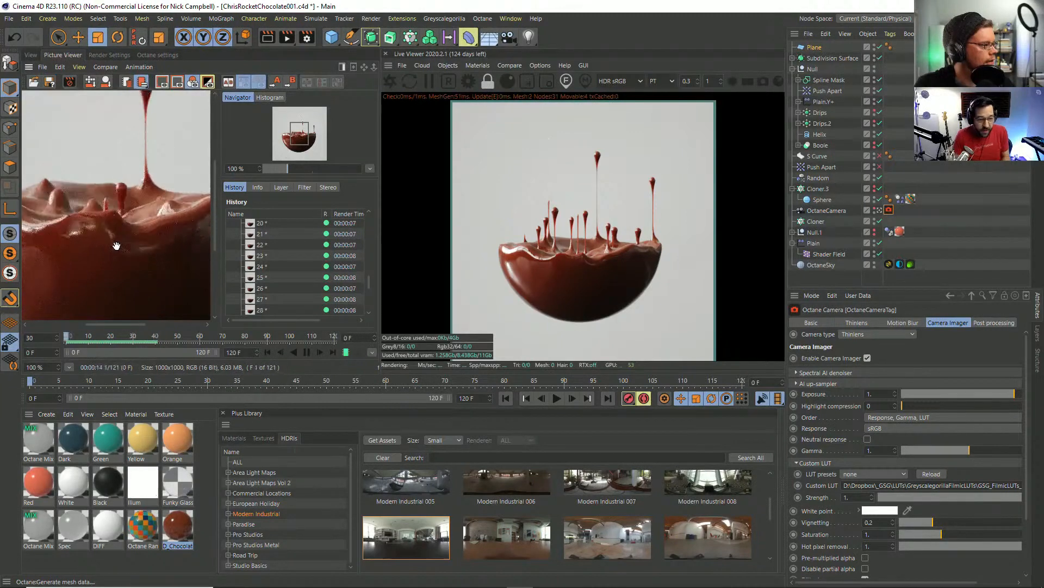
{"action": "scroll", "coordinate": [116, 247], "scroll_direction": "down", "scroll_amount": 3}
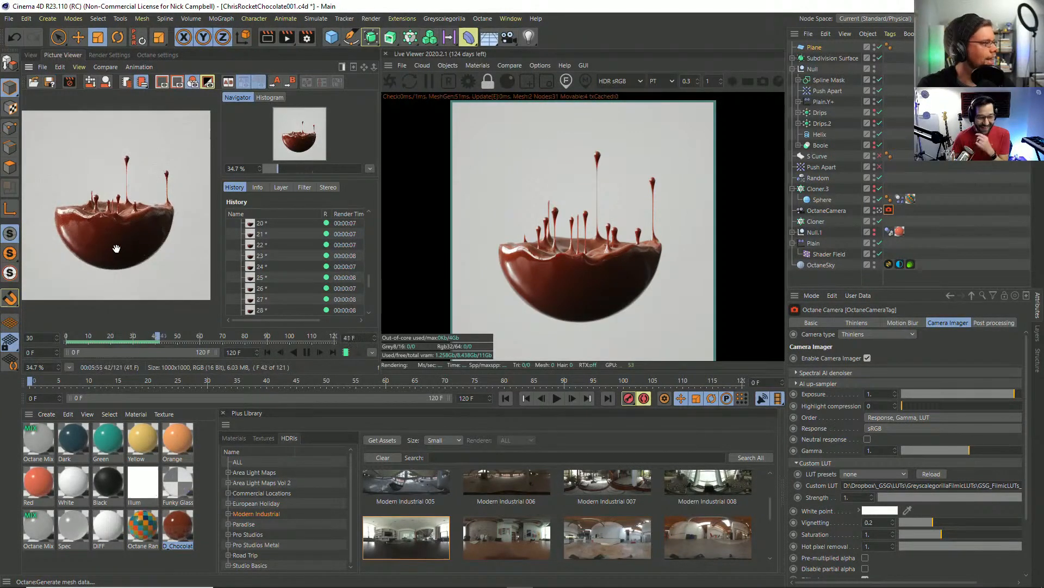
{"action": "scroll", "coordinate": [116, 248], "scroll_direction": "up", "scroll_amount": 3}
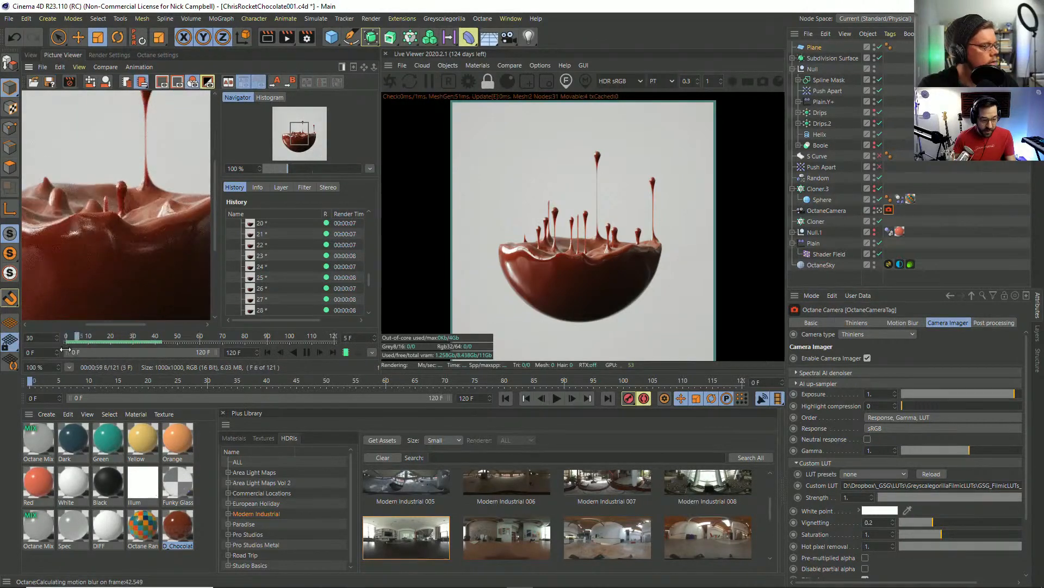
Set the Picture Viewer's playback range to start at frame 13 and play the rendered frames.
{"action": "left_click_drag", "start_coordinate": [67, 352], "coordinate": [83, 353]}
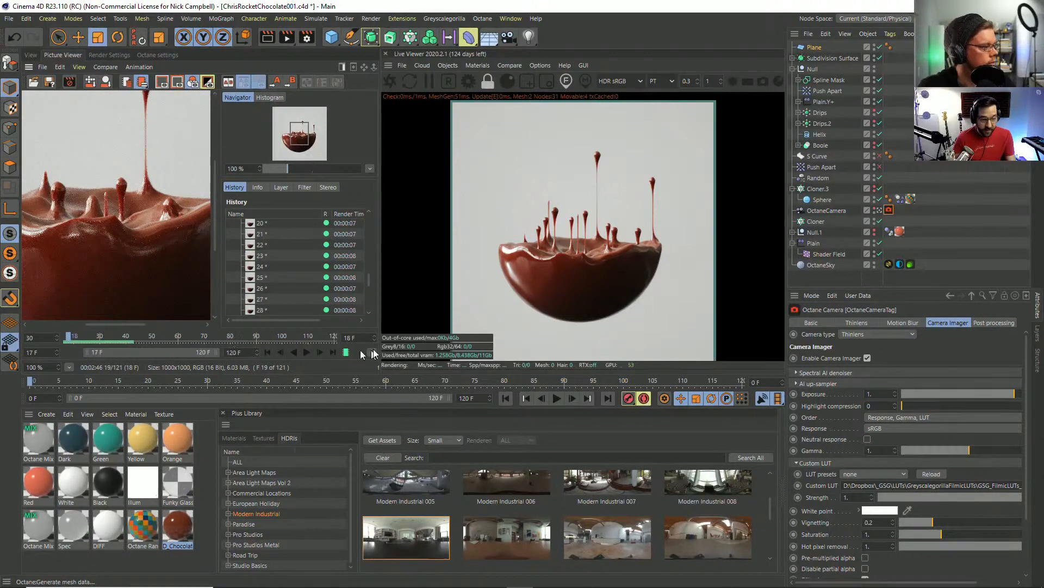
{"action": "left_click", "coordinate": [307, 353]}
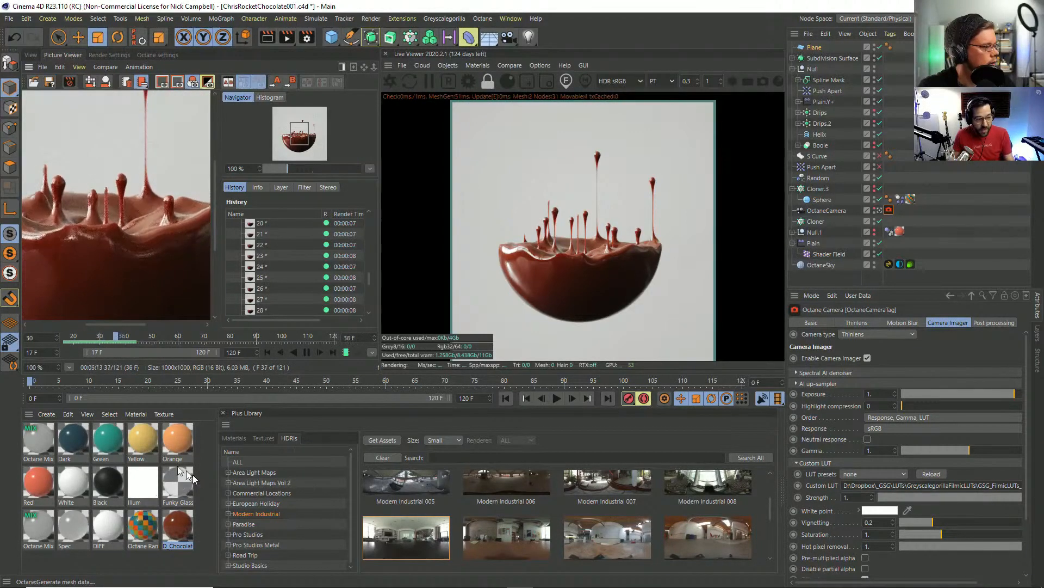
{"action": "left_click_drag", "start_coordinate": [89, 350], "coordinate": [84, 350]}
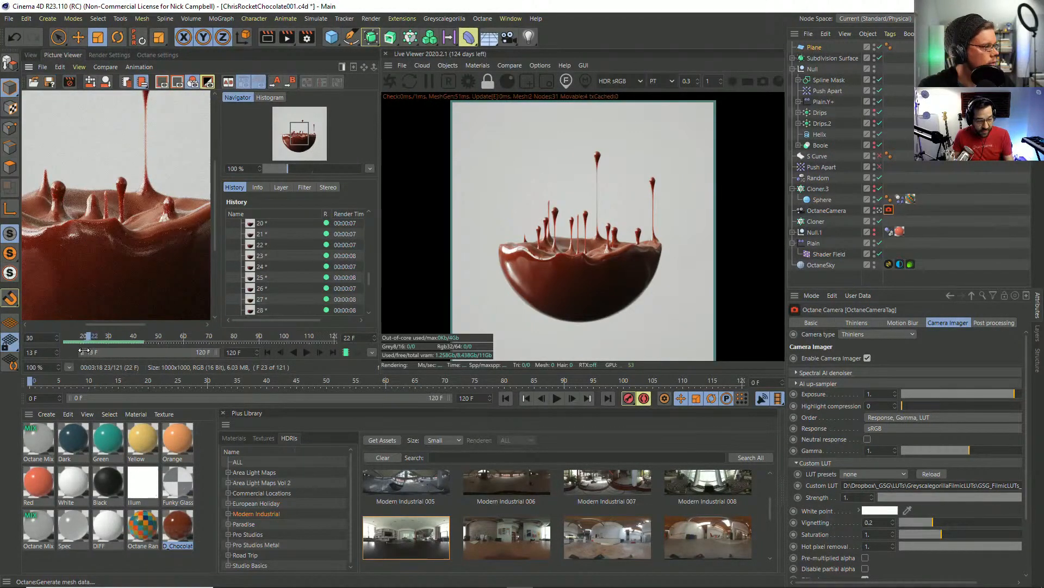
{"action": "left_click", "coordinate": [307, 352]}
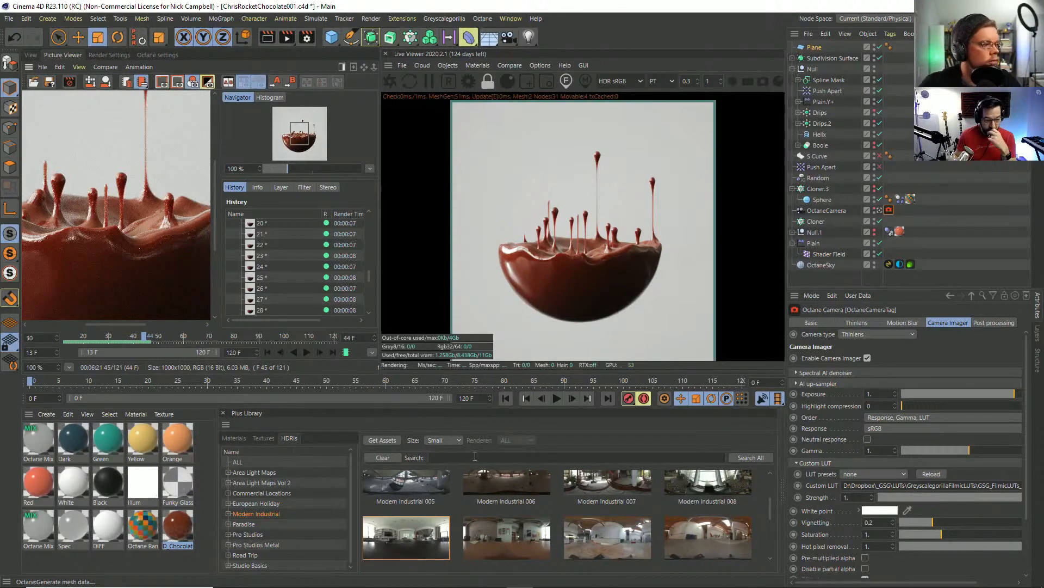
Replay the rendered chocolate frames and inspect the whole bowl and the tall drip from base to tip.
{"action": "left_click", "coordinate": [307, 353]}
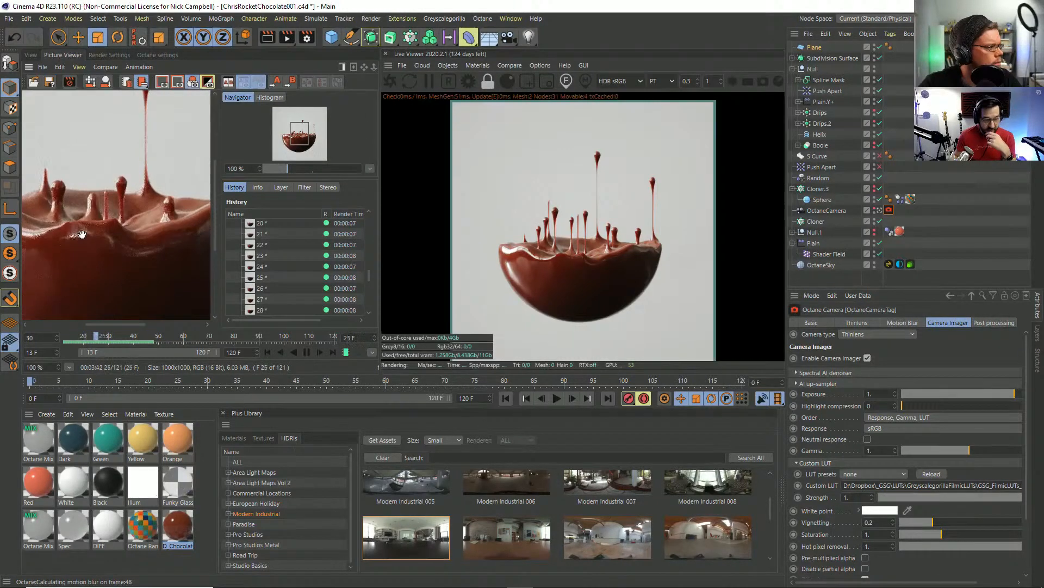
{"action": "scroll", "coordinate": [81, 234], "scroll_direction": "down", "scroll_amount": 5}
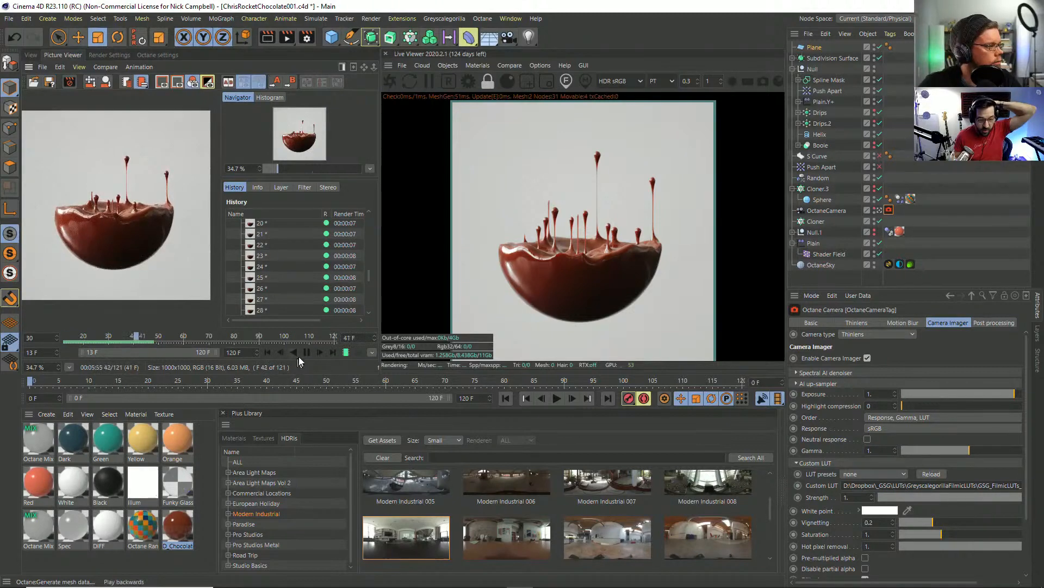
{"action": "scroll", "coordinate": [145, 201], "scroll_direction": "up", "scroll_amount": 5}
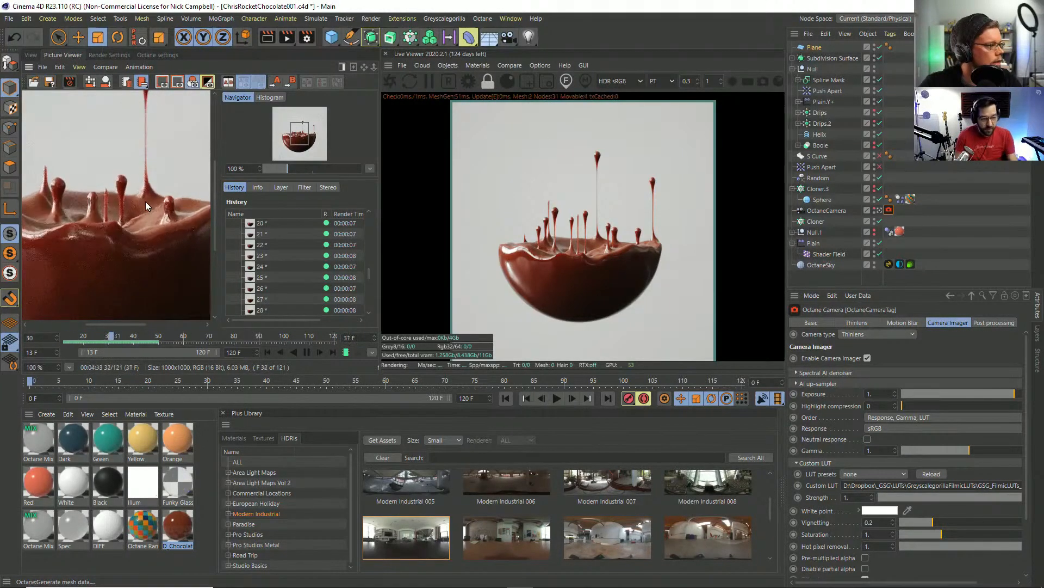
{"action": "left_click_drag", "start_coordinate": [141, 142], "coordinate": [132, 252]}
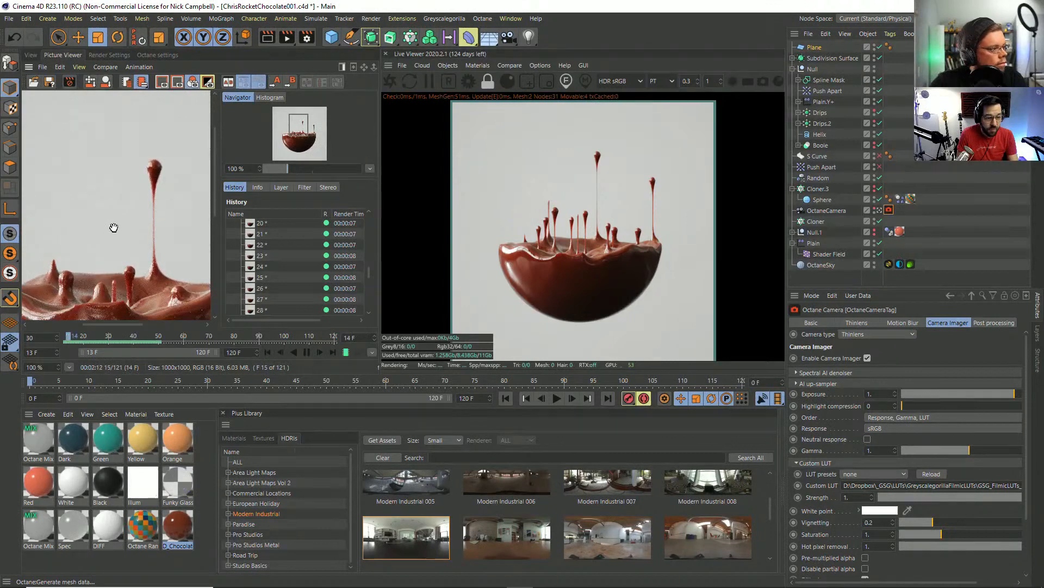
{"action": "left_click_drag", "start_coordinate": [110, 237], "coordinate": [112, 286]}
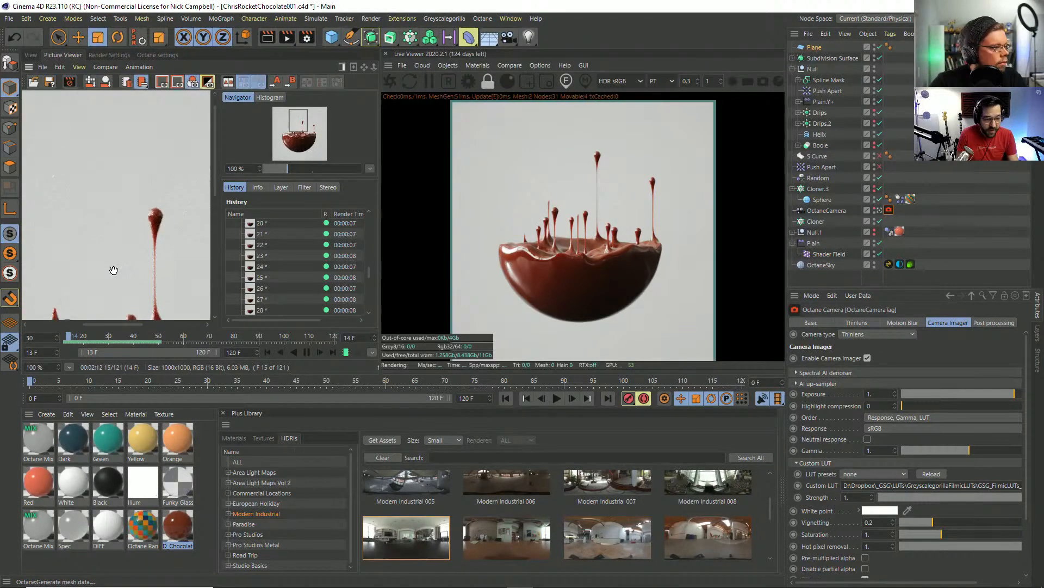
{"action": "left_click_drag", "start_coordinate": [114, 260], "coordinate": [115, 224]}
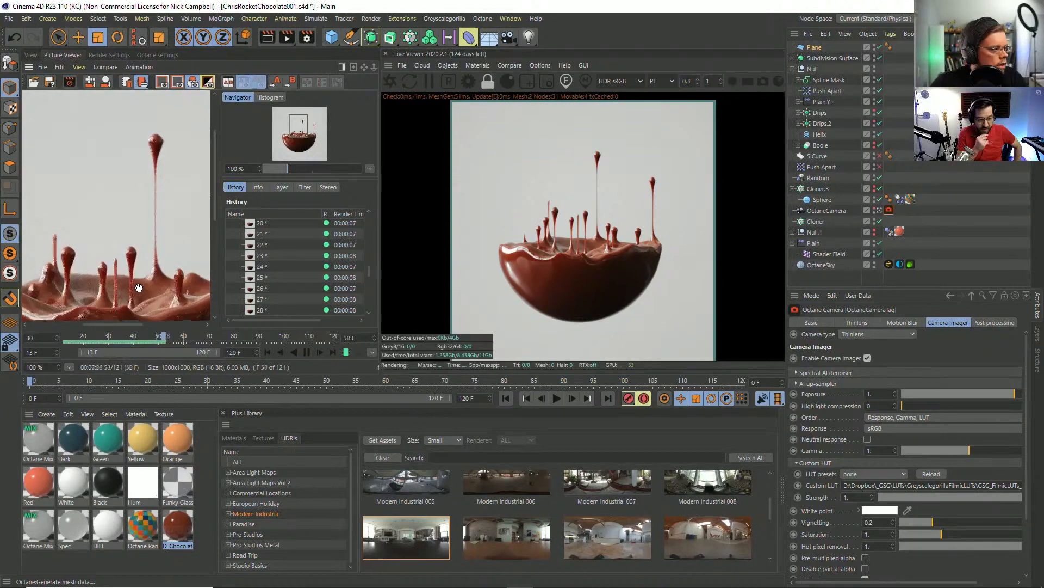
Stop the running Picture Viewer render and return to the perspective viewport.
{"action": "left_click", "coordinate": [42, 66]}
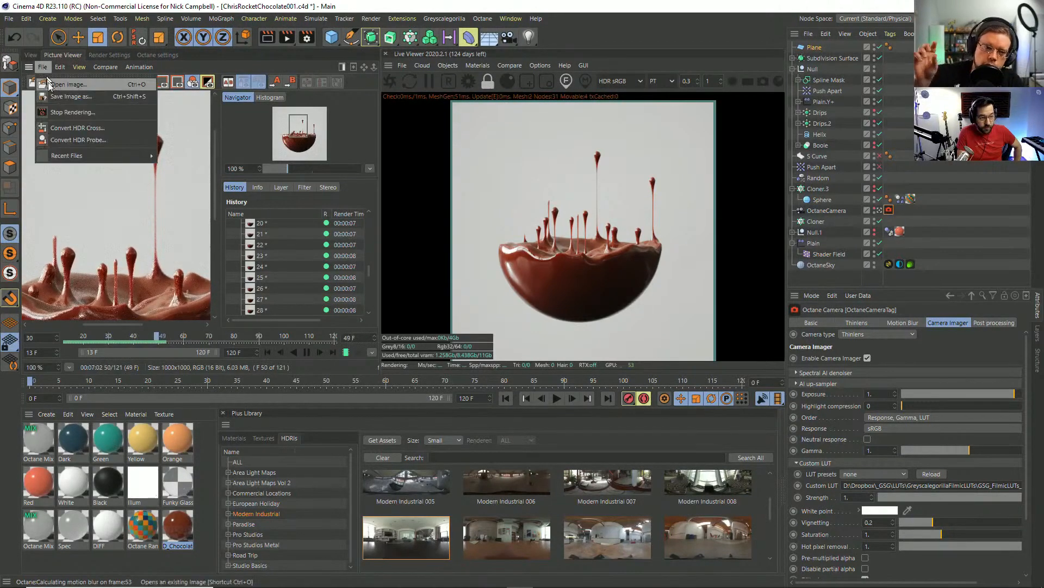
{"action": "left_click", "coordinate": [60, 112]}
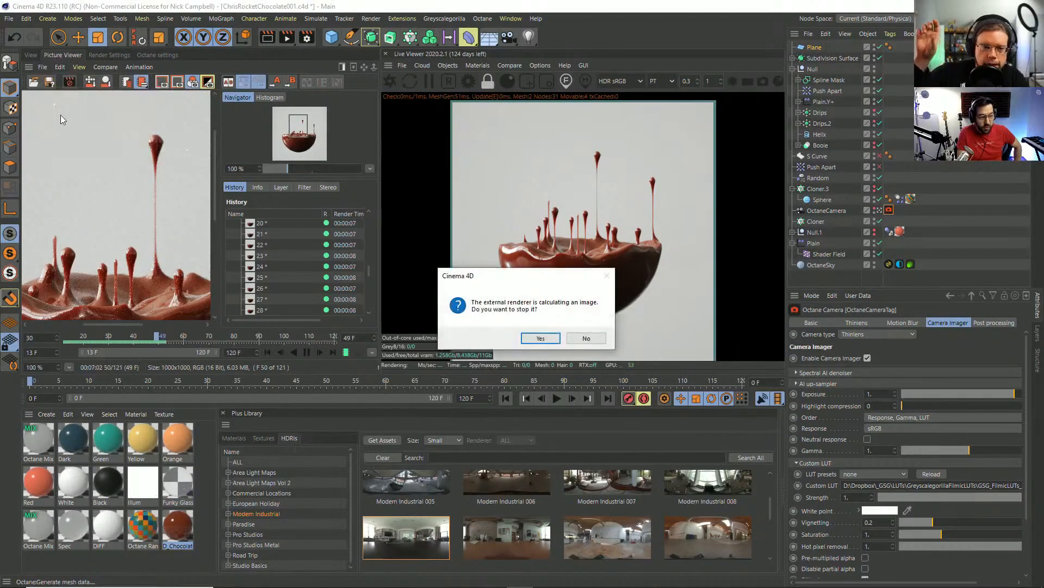
{"action": "left_click", "coordinate": [541, 339]}
{"action": "left_click", "coordinate": [31, 55]}
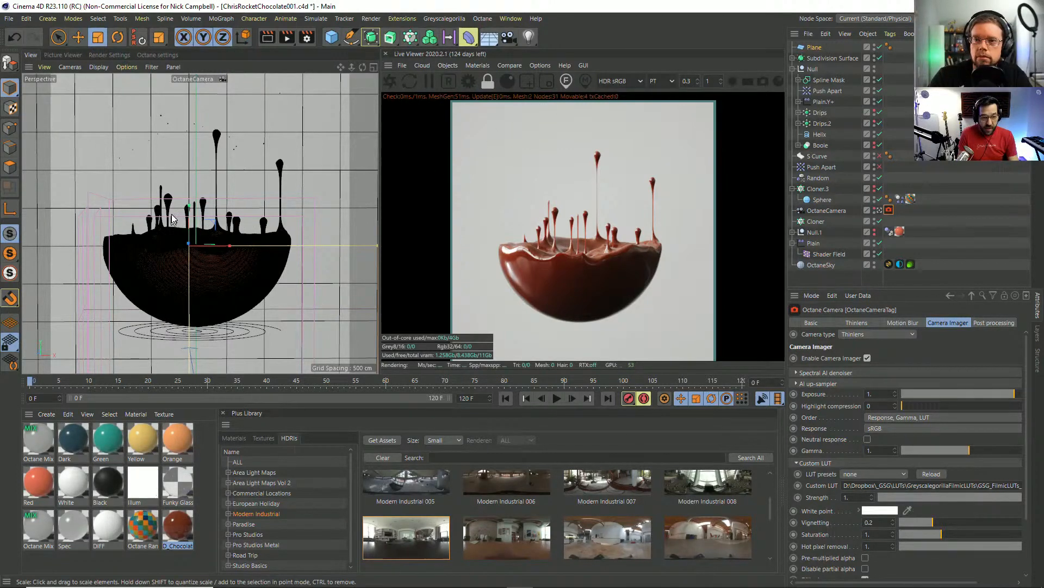
Start the live render and frame a close-up of the drips rising from the bowl's rim.
{"action": "scroll", "coordinate": [172, 219], "scroll_direction": "up", "scroll_amount": 5}
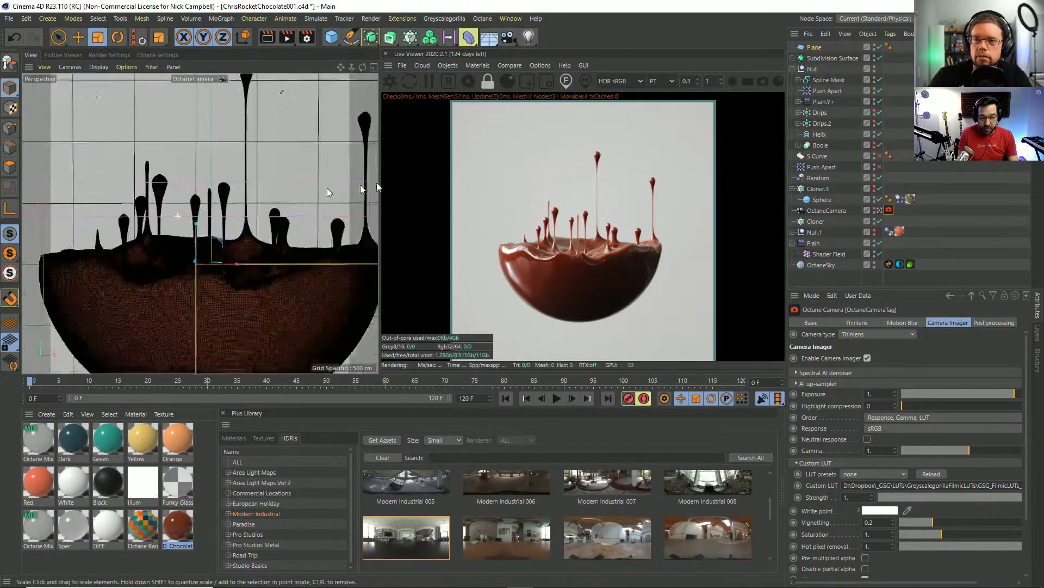
{"action": "left_click", "coordinate": [391, 80]}
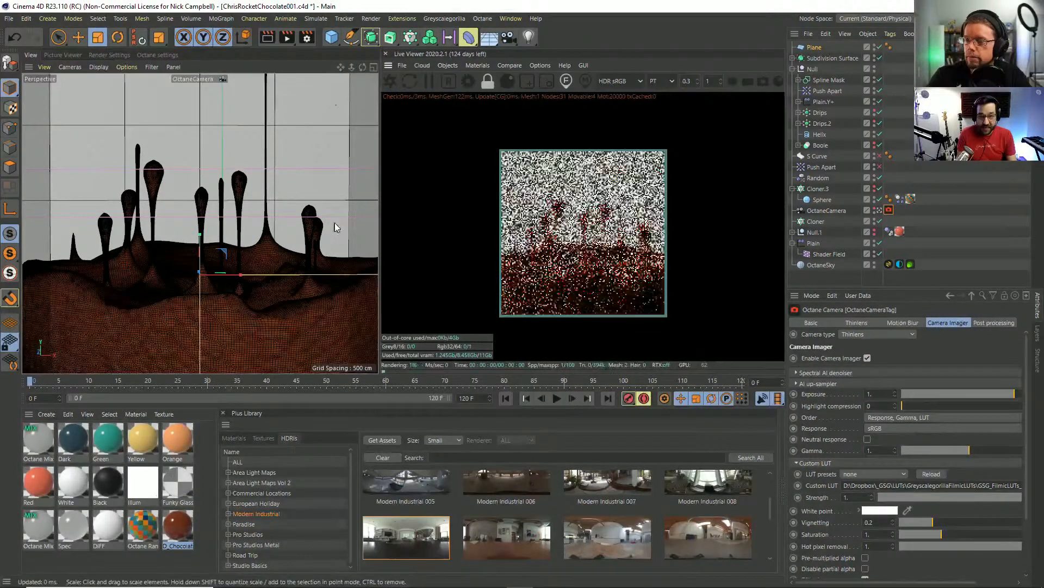
{"action": "left_click_drag", "start_coordinate": [174, 220], "coordinate": [202, 203], "text": "alt"}
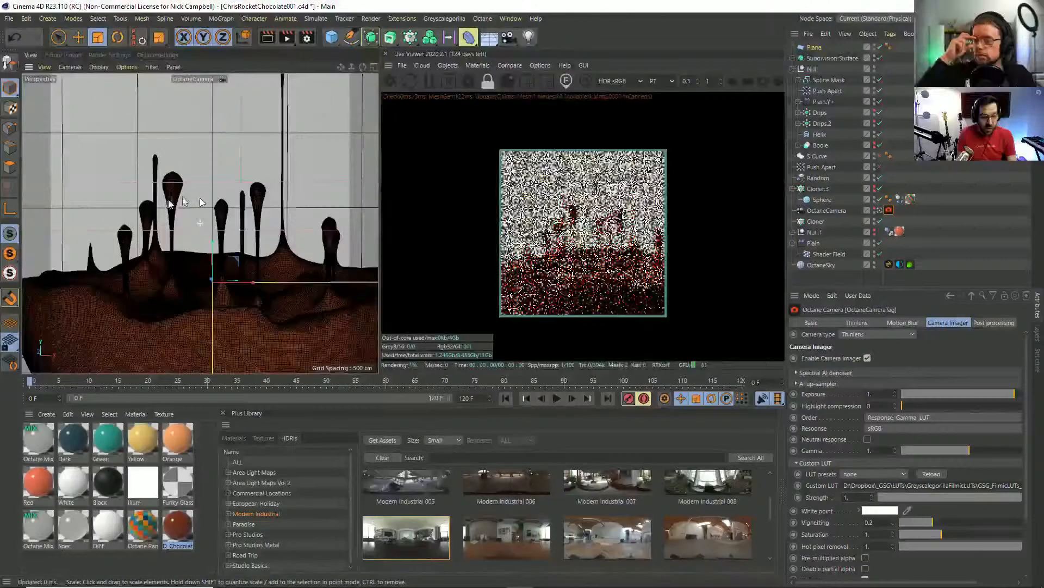
{"action": "right_click_drag", "start_coordinate": [171, 197], "coordinate": [296, 156], "text": "alt"}
{"action": "middle_click_drag", "start_coordinate": [206, 184], "coordinate": [203, 228], "text": "alt"}
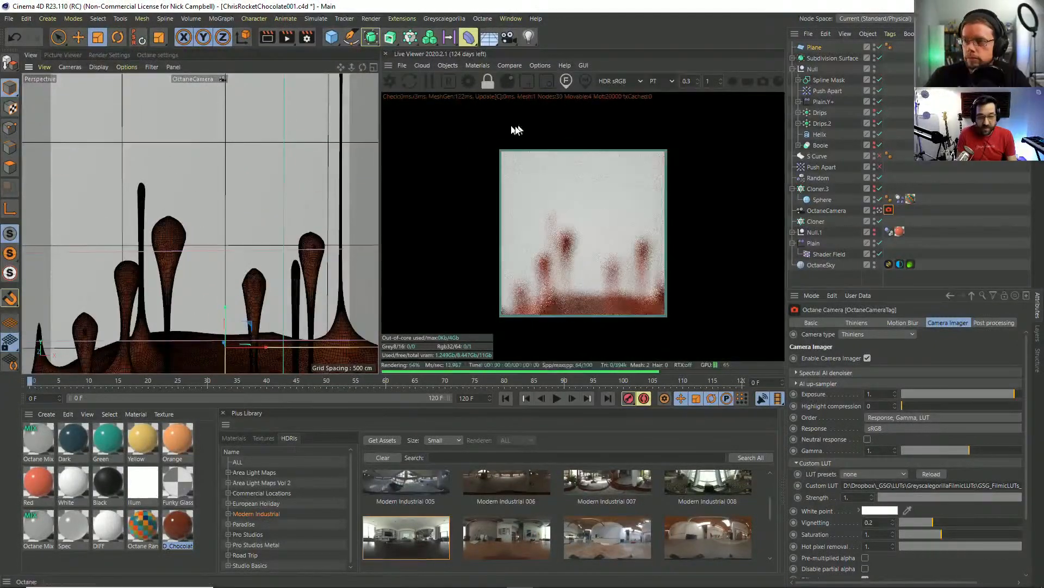
Focus the camera on the thick teardrop-shaped drip and set the live render's resolution scale to 0.7.
{"action": "left_click", "coordinate": [563, 253]}
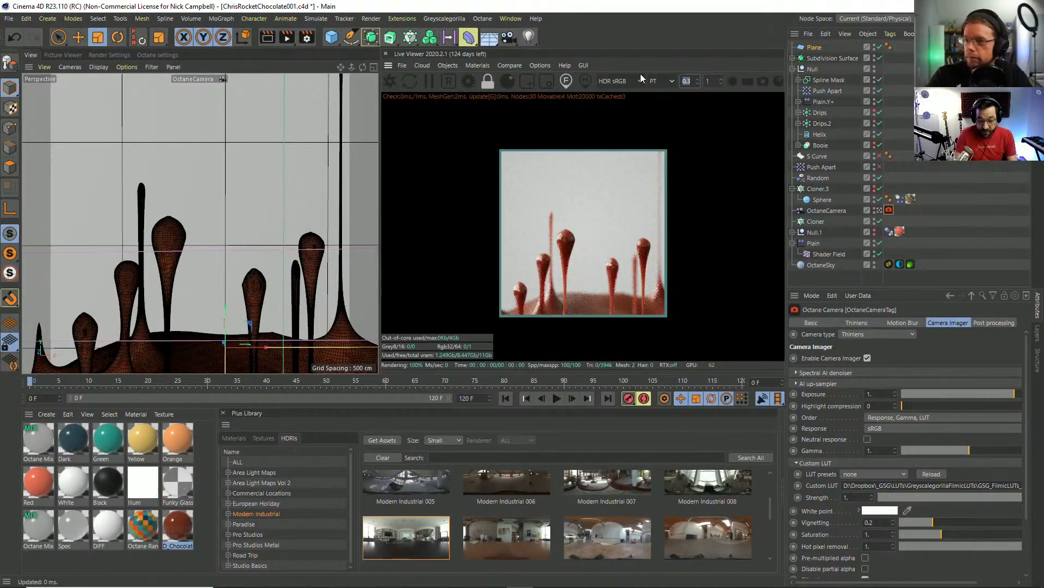
{"action": "scroll", "coordinate": [577, 228], "scroll_direction": "up", "scroll_amount": 3}
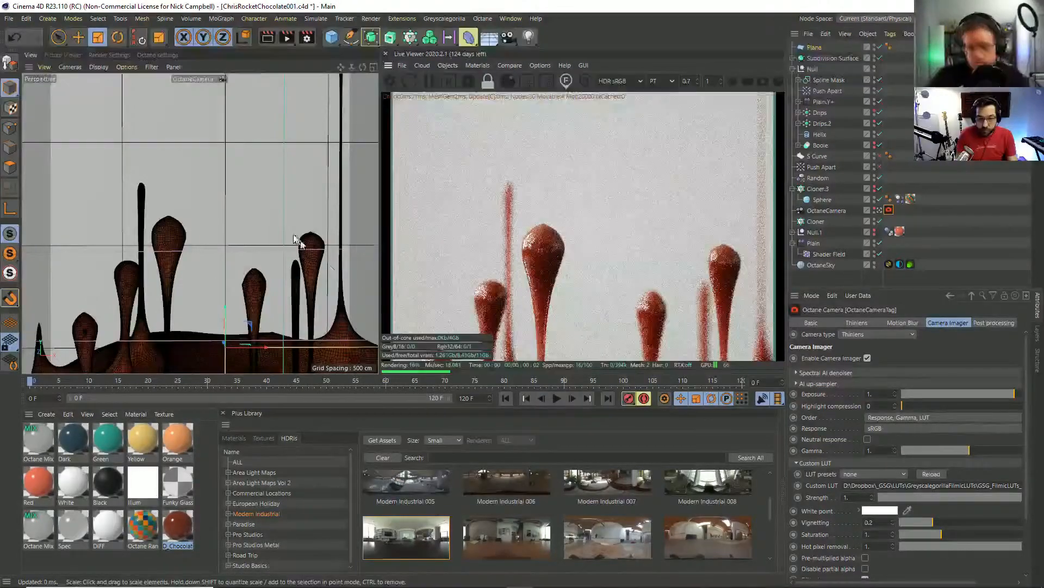
{"action": "left_click_drag", "start_coordinate": [199, 223], "coordinate": [214, 234], "text": "alt"}
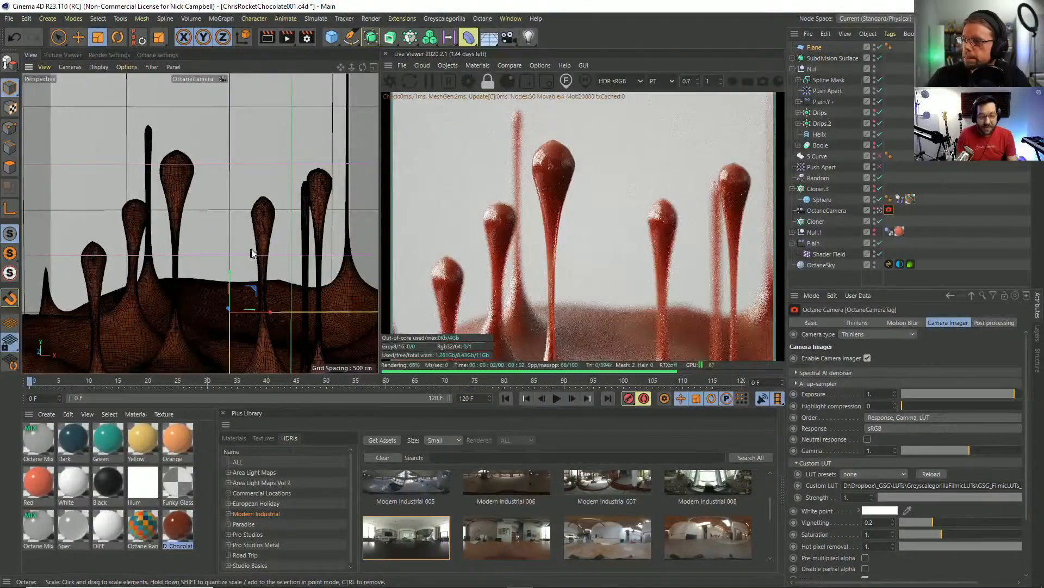
Frame the whole chocolate bowl with its drips and set the camera focus on the bowl's front surface.
{"action": "left_click_drag", "start_coordinate": [259, 255], "coordinate": [215, 251], "text": "alt"}
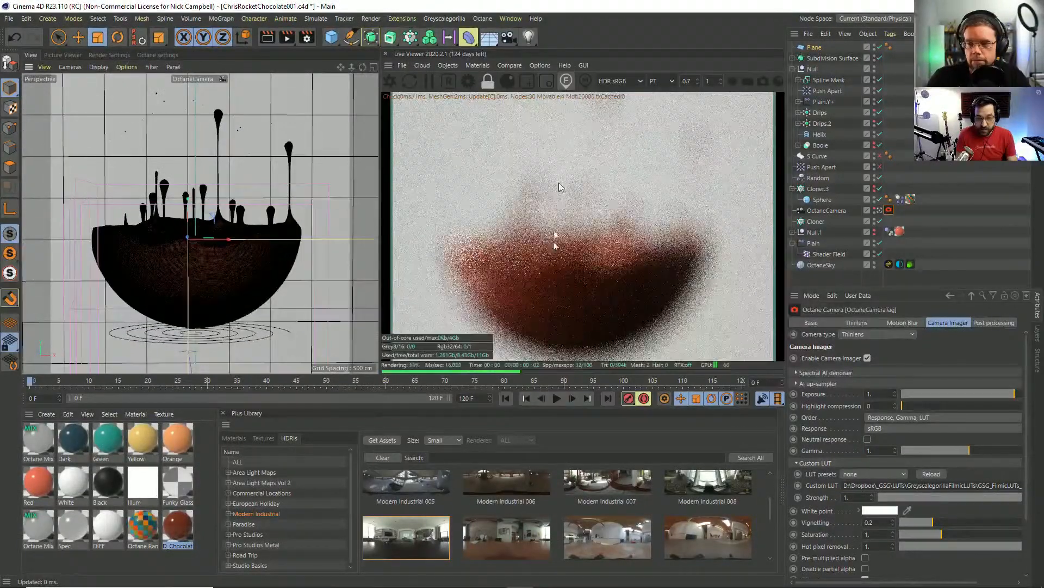
{"action": "left_click", "coordinate": [196, 252]}
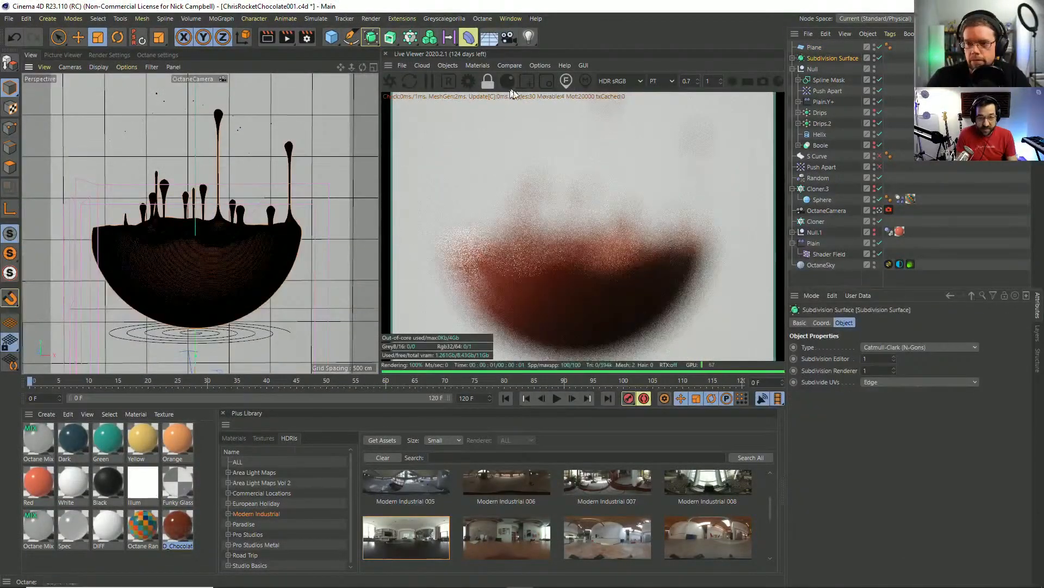
{"action": "left_click", "coordinate": [566, 82]}
{"action": "left_click", "coordinate": [593, 285]}
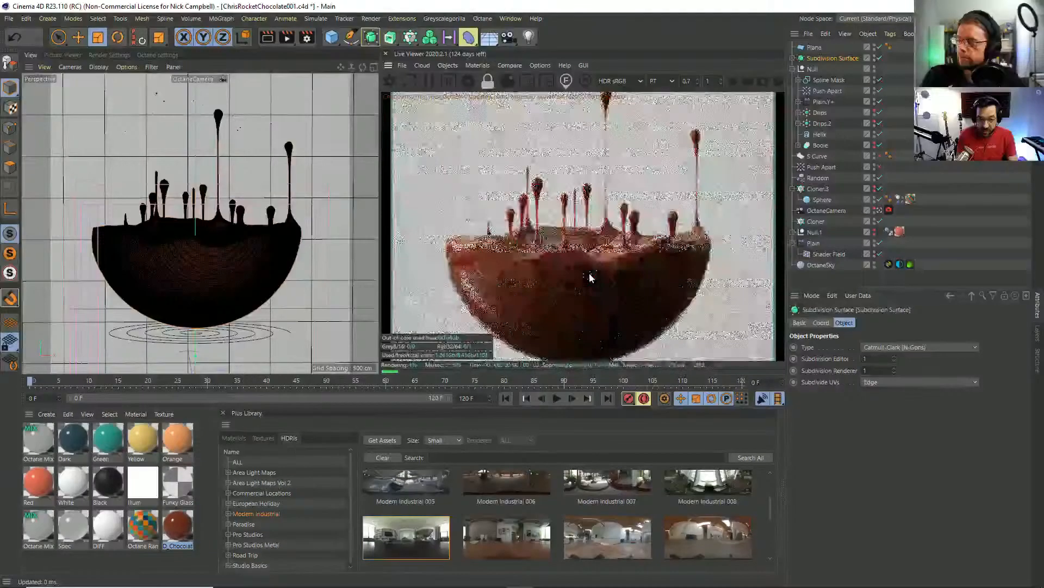
{"action": "left_click", "coordinate": [581, 264]}
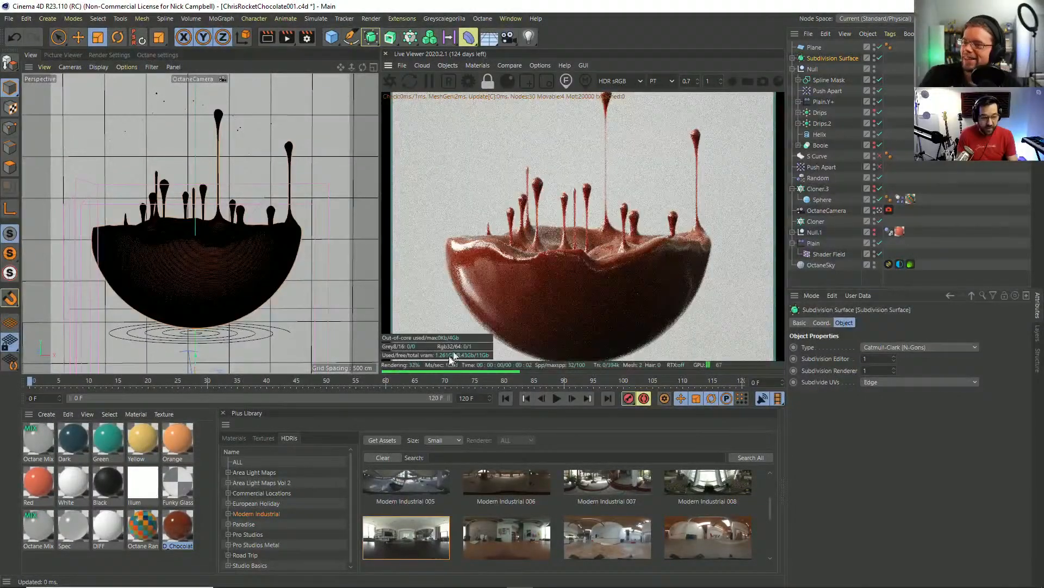
{"action": "scroll", "coordinate": [188, 259], "scroll_direction": "down", "scroll_amount": 2}
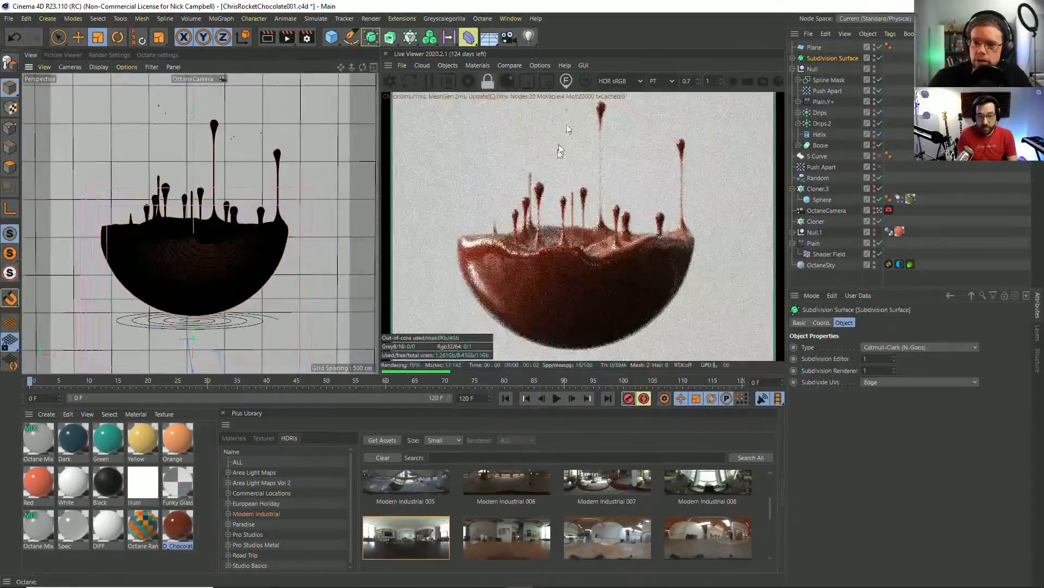
{"action": "left_click", "coordinate": [574, 265]}
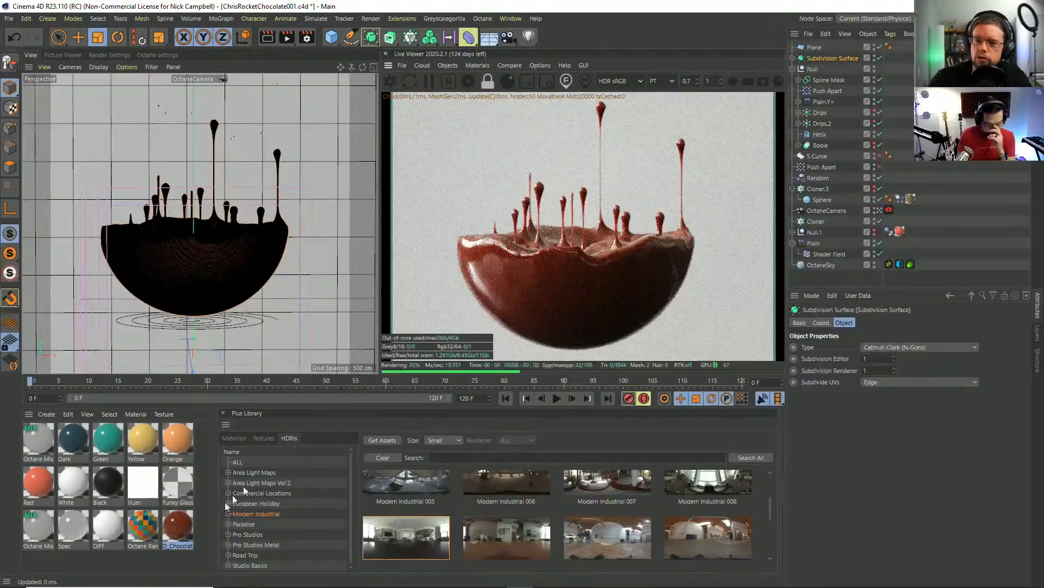
Apply the Blueprint Blue material from the library's CarPaints - Octane collection to the bowl.
{"action": "left_click", "coordinate": [273, 481]}
{"action": "left_click", "coordinate": [235, 438]}
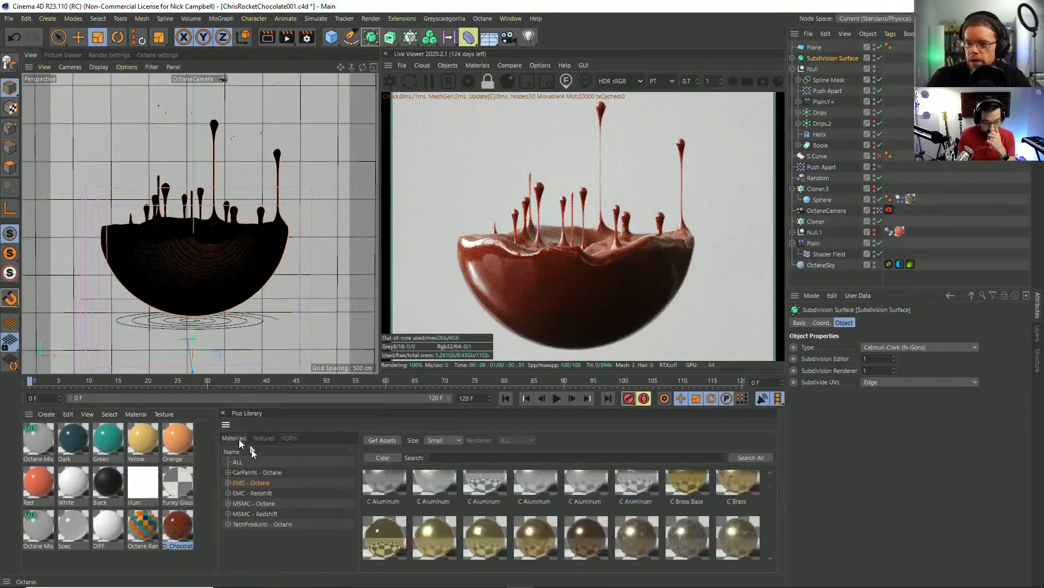
{"action": "left_click", "coordinate": [259, 472]}
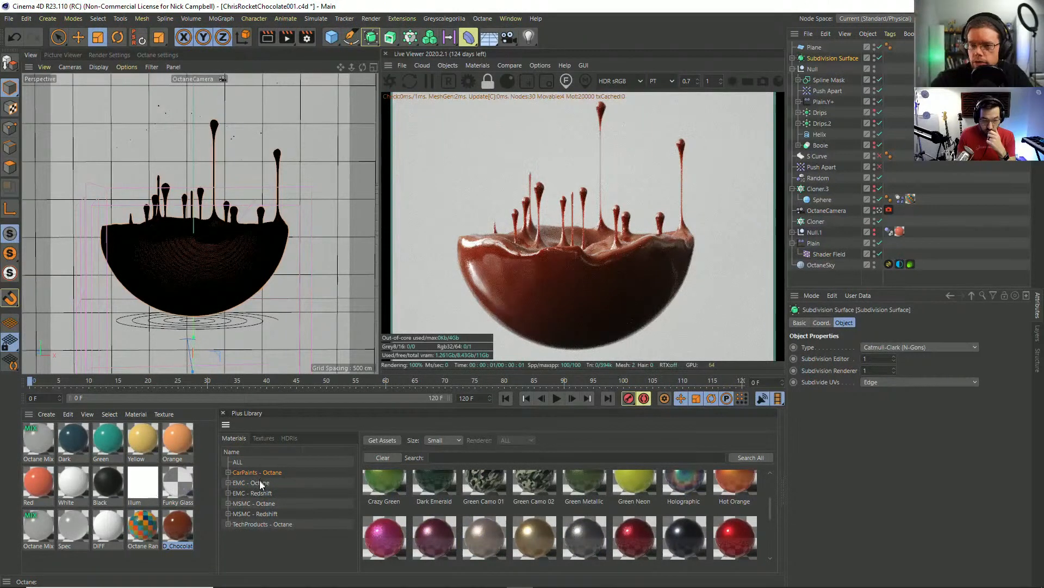
{"action": "left_click", "coordinate": [260, 483]}
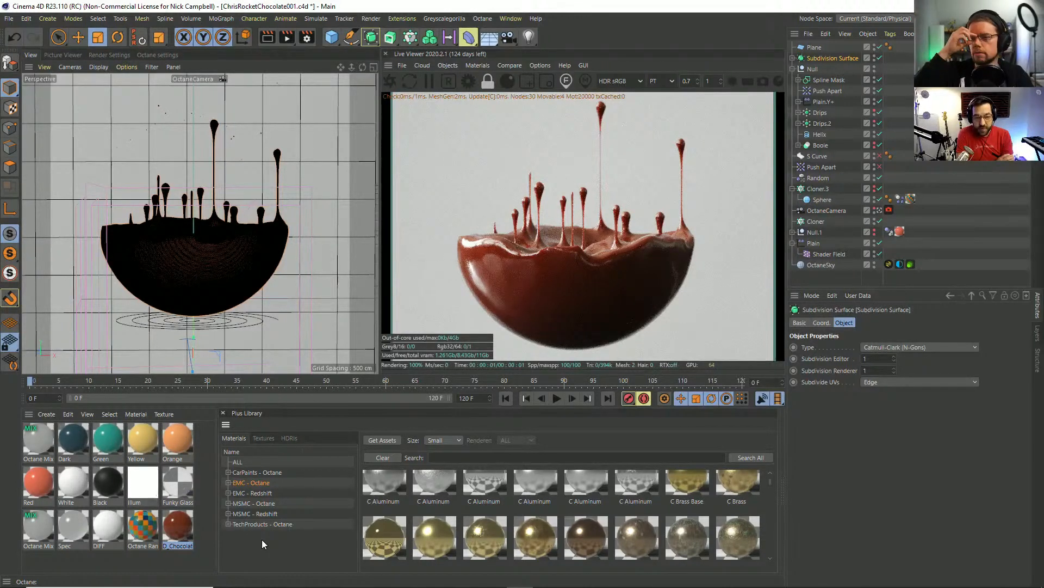
{"action": "left_click", "coordinate": [266, 437]}
{"action": "left_click", "coordinate": [239, 438]}
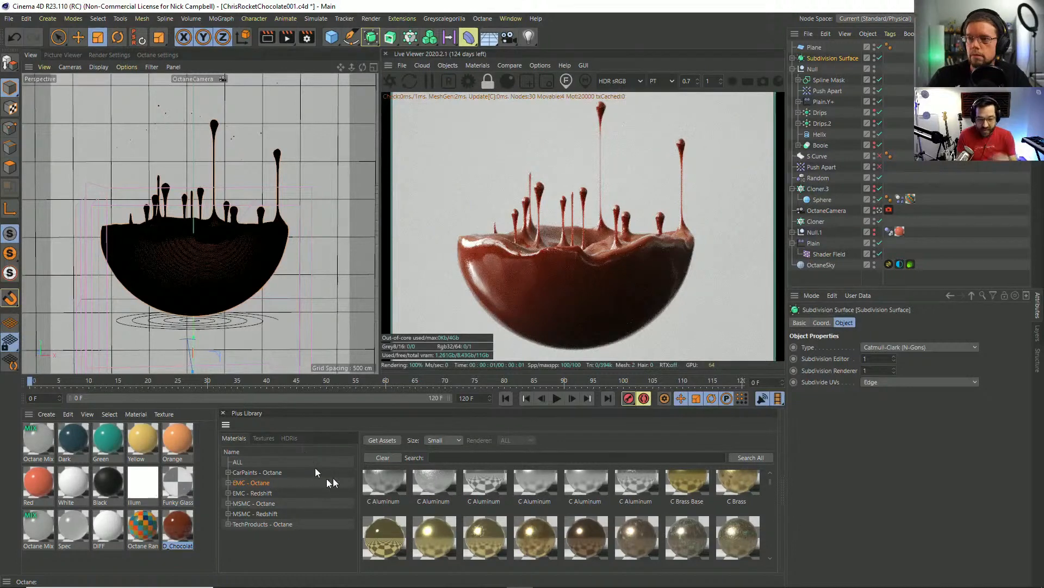
{"action": "left_click", "coordinate": [263, 473]}
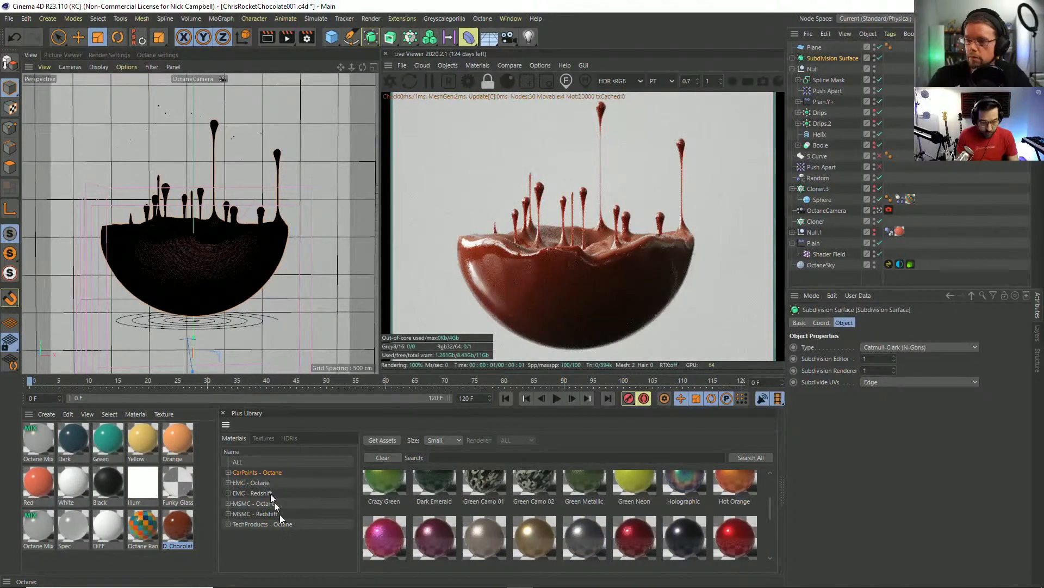
{"action": "scroll", "coordinate": [386, 537], "scroll_direction": "up", "scroll_amount": 2}
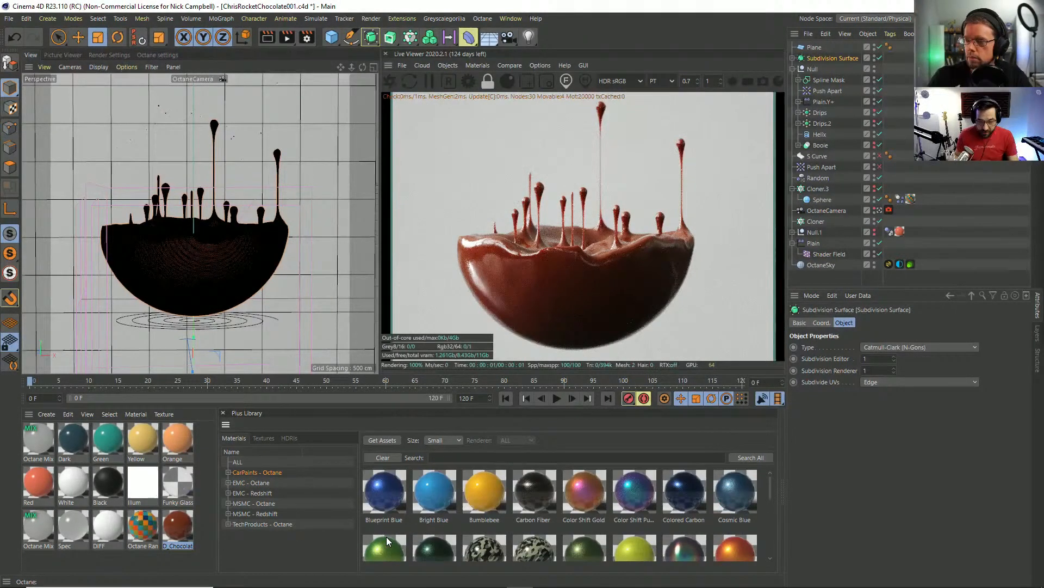
{"action": "left_click_drag", "start_coordinate": [385, 499], "coordinate": [265, 337]}
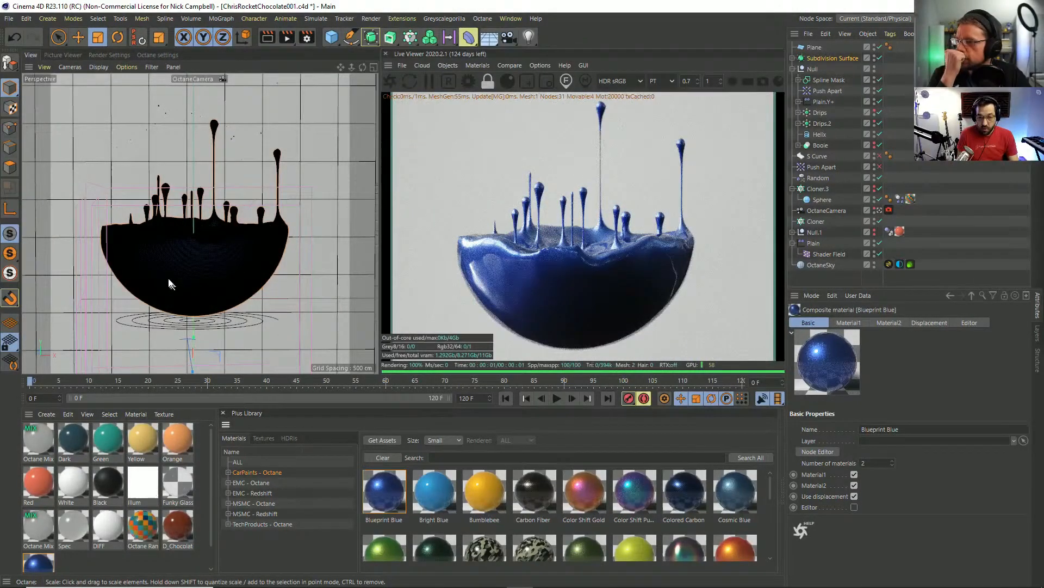
Light the OctaneSky with the Church Entrance HDRI from the European Holiday collection.
{"action": "left_click_drag", "start_coordinate": [168, 283], "coordinate": [161, 281], "text": "alt"}
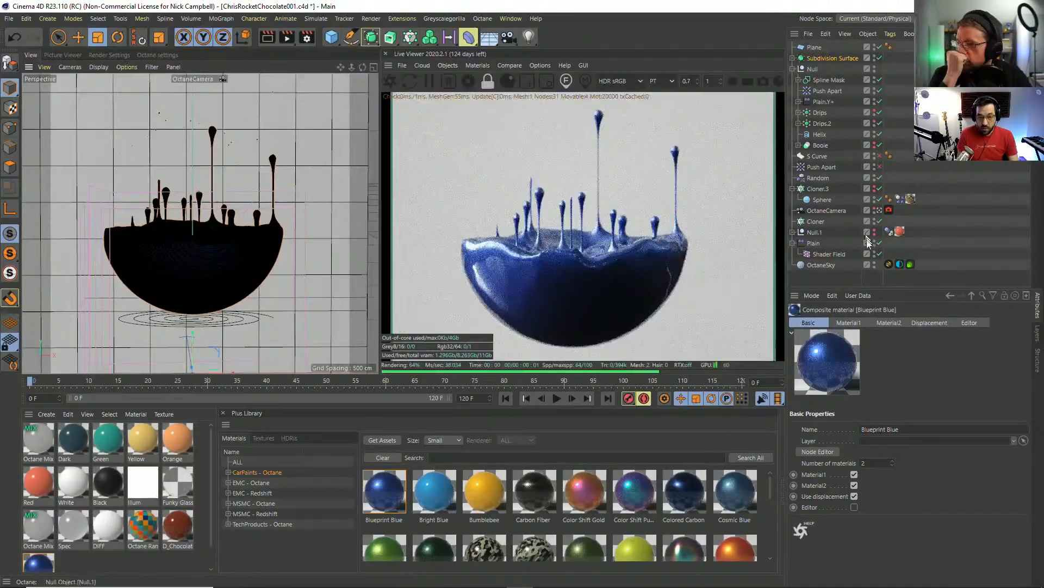
{"action": "left_click", "coordinate": [888, 264]}
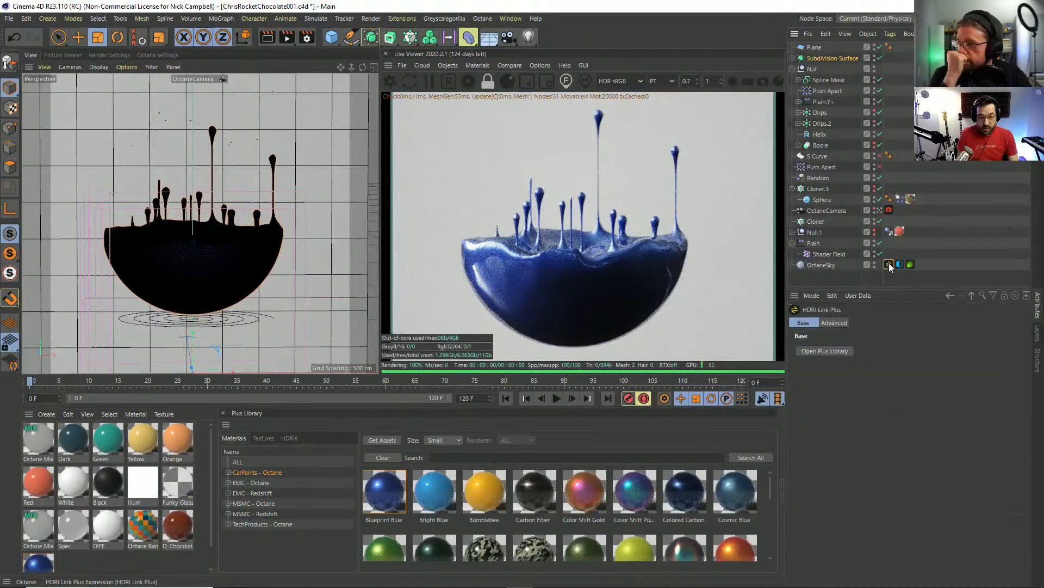
{"action": "left_click", "coordinate": [289, 438]}
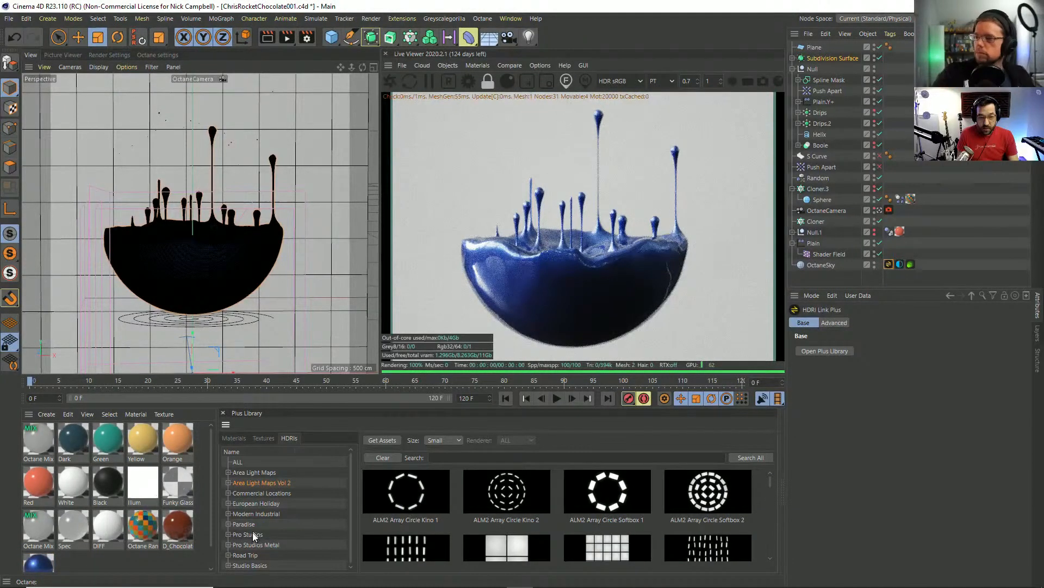
{"action": "left_click", "coordinate": [260, 491]}
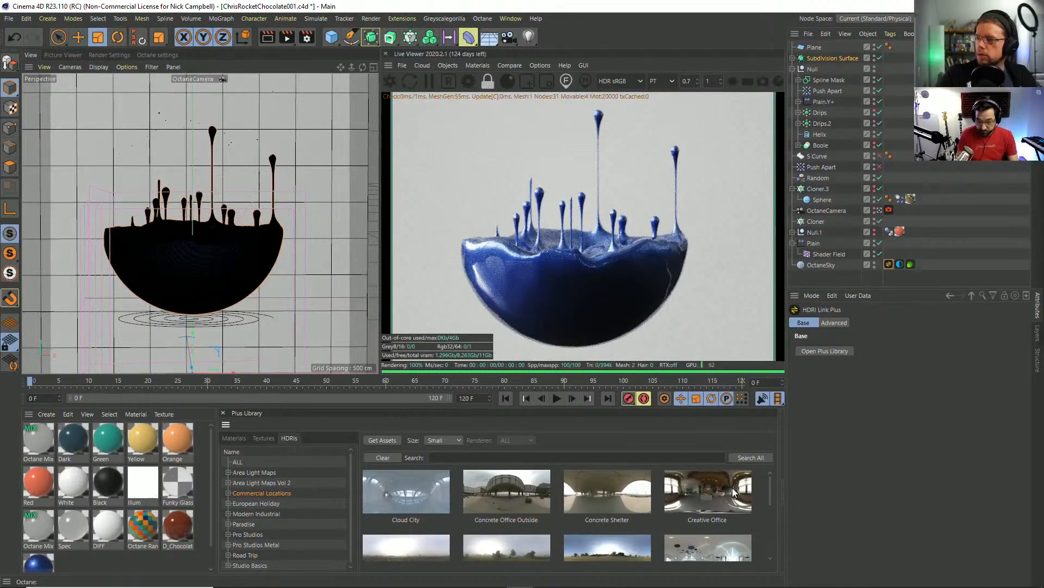
{"action": "left_click", "coordinate": [254, 503]}
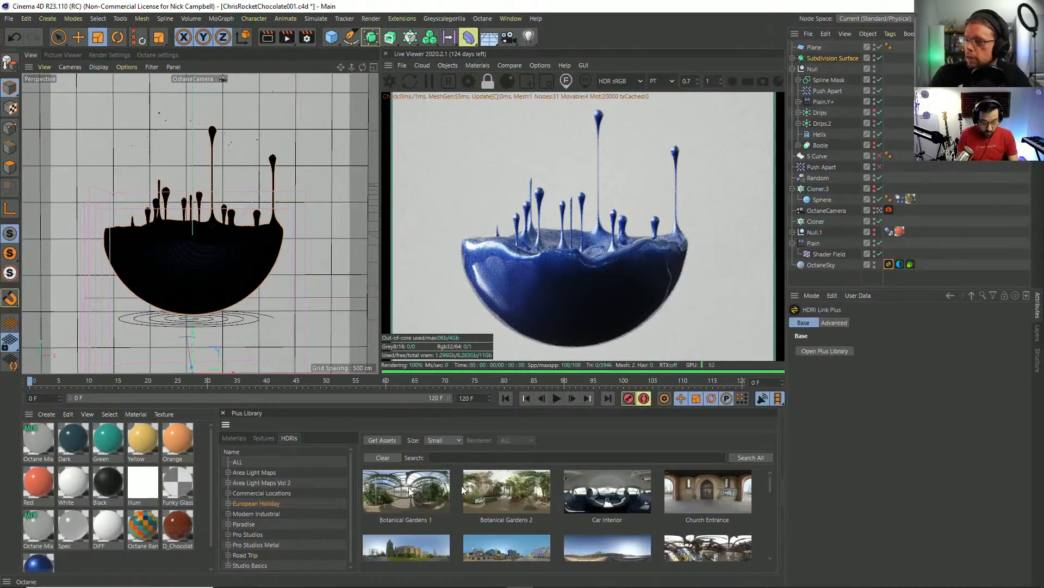
{"action": "left_click", "coordinate": [673, 474]}
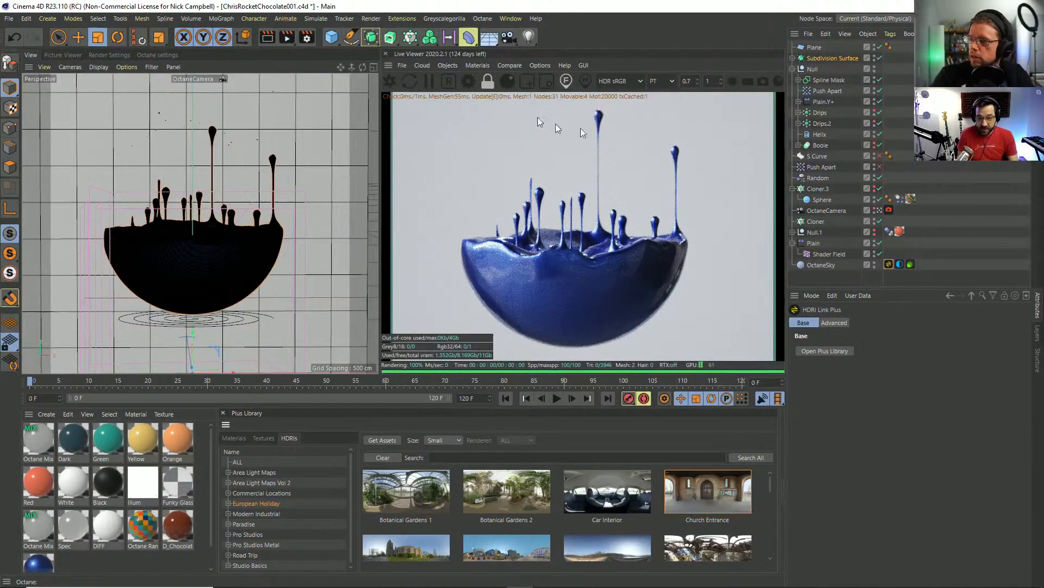
Raise the Octane camera's thin-lens F-stop to about 2.9 to reduce the depth-of-field blur.
{"action": "left_click", "coordinate": [889, 210]}
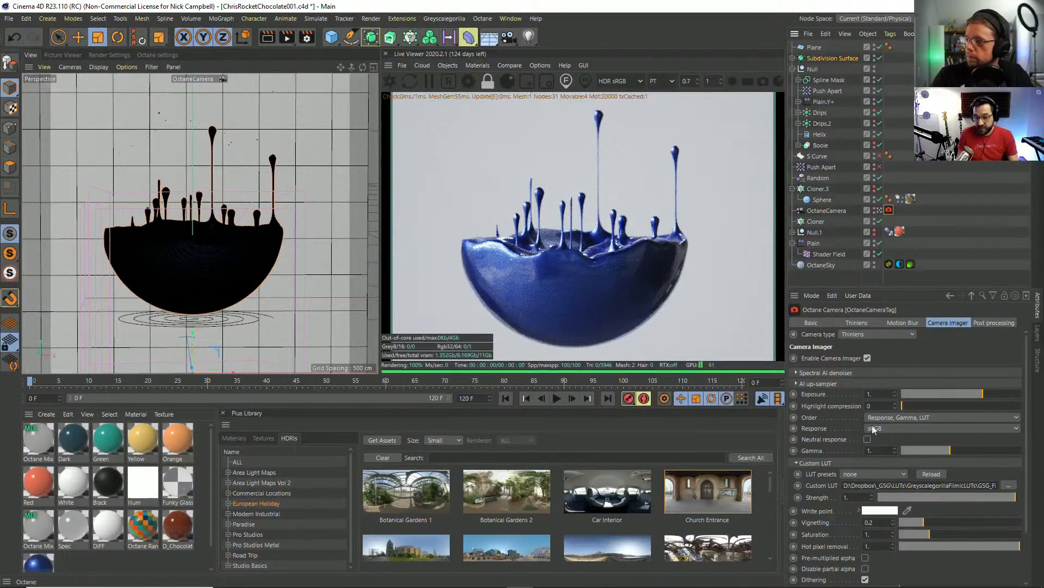
{"action": "left_click", "coordinate": [881, 523]}
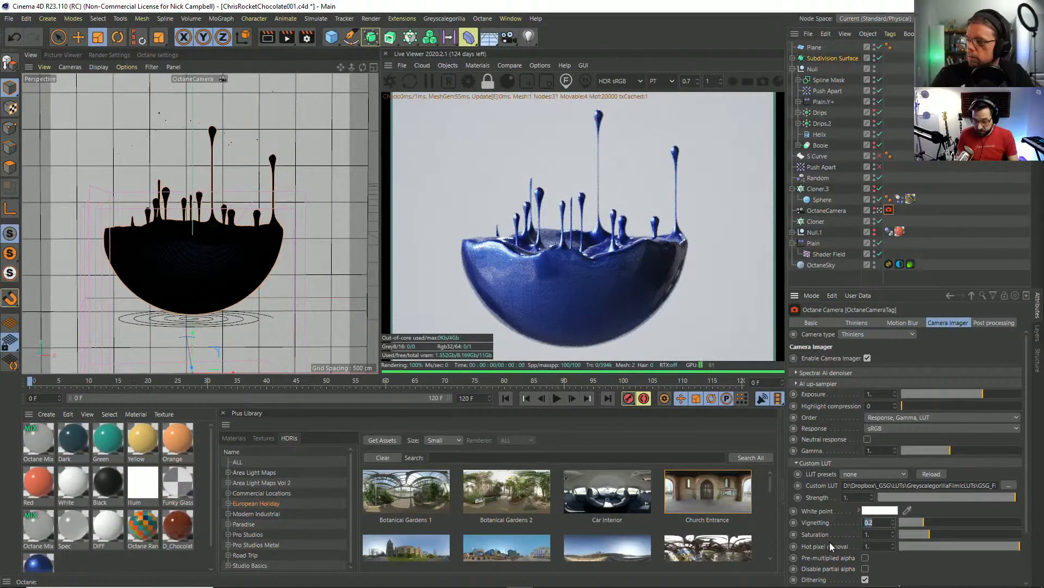
{"action": "left_click", "coordinate": [857, 322]}
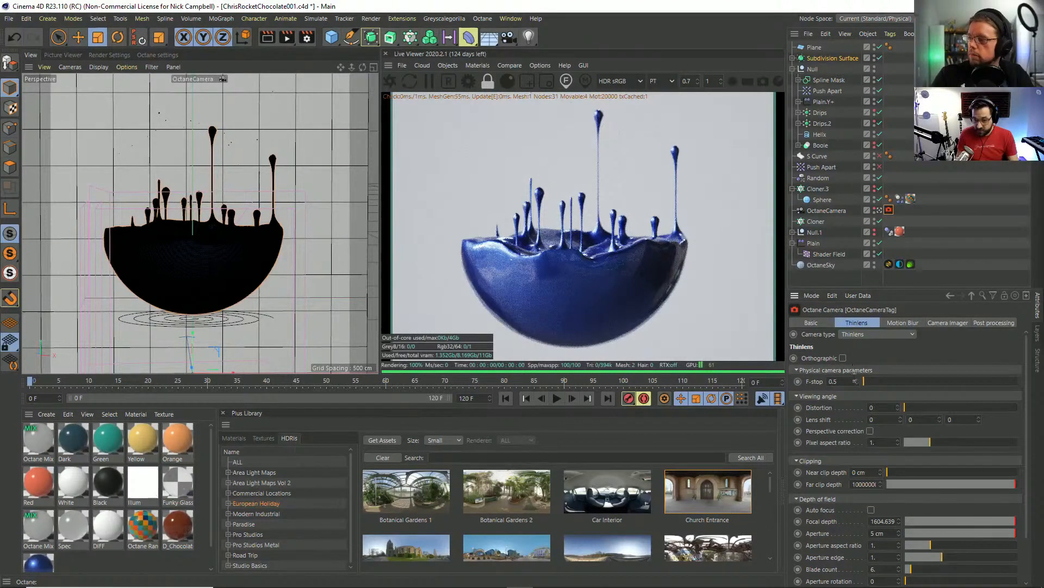
{"action": "left_click_drag", "start_coordinate": [883, 385], "coordinate": [931, 383]}
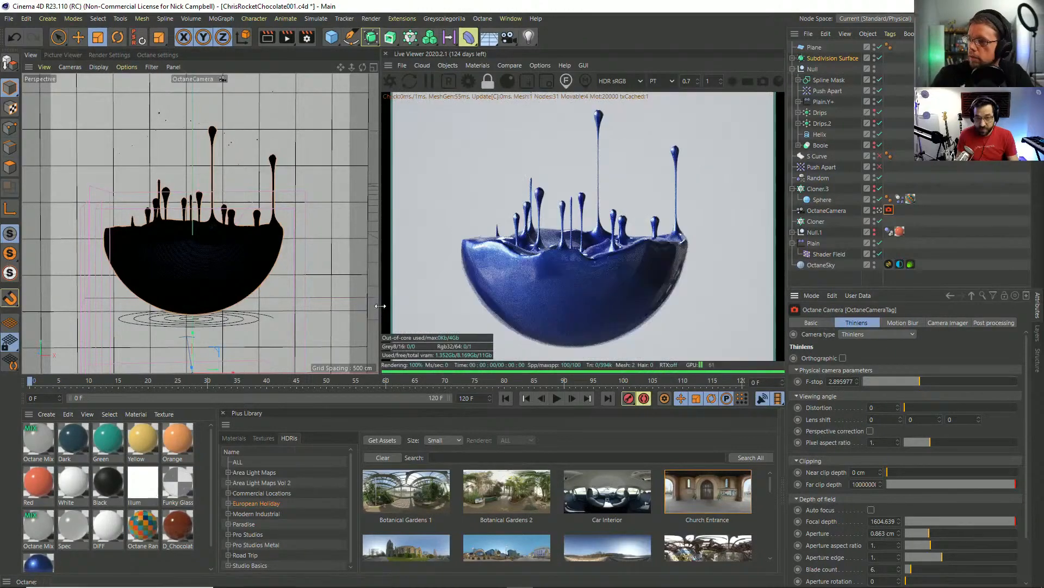
Open the Blueprint Blue material's node graph and select its GSG Flakes script node to show the flake parameters.
{"action": "left_click", "coordinate": [234, 438]}
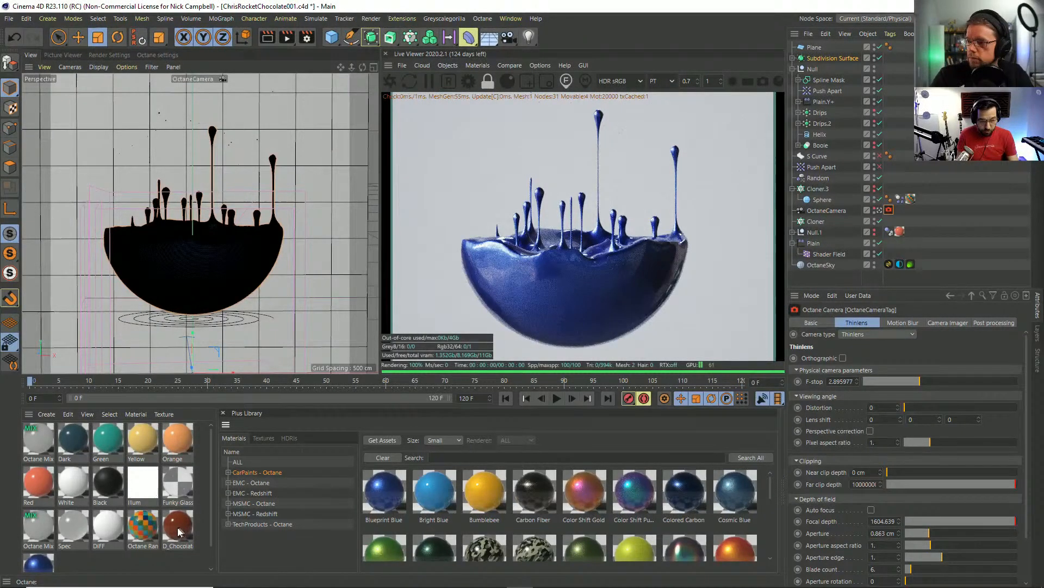
{"action": "double_click", "coordinate": [39, 564]}
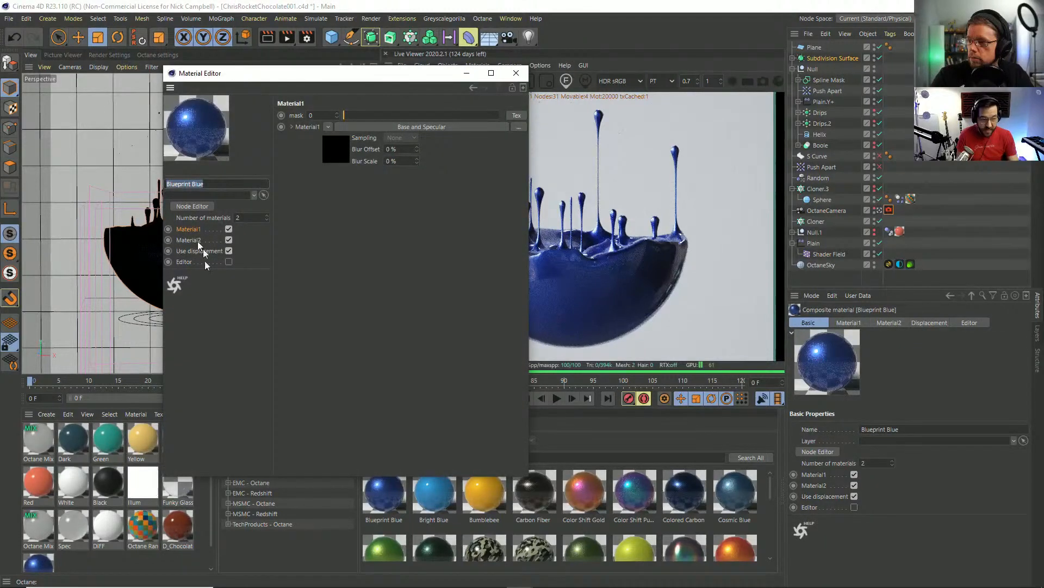
{"action": "left_click", "coordinate": [192, 207]}
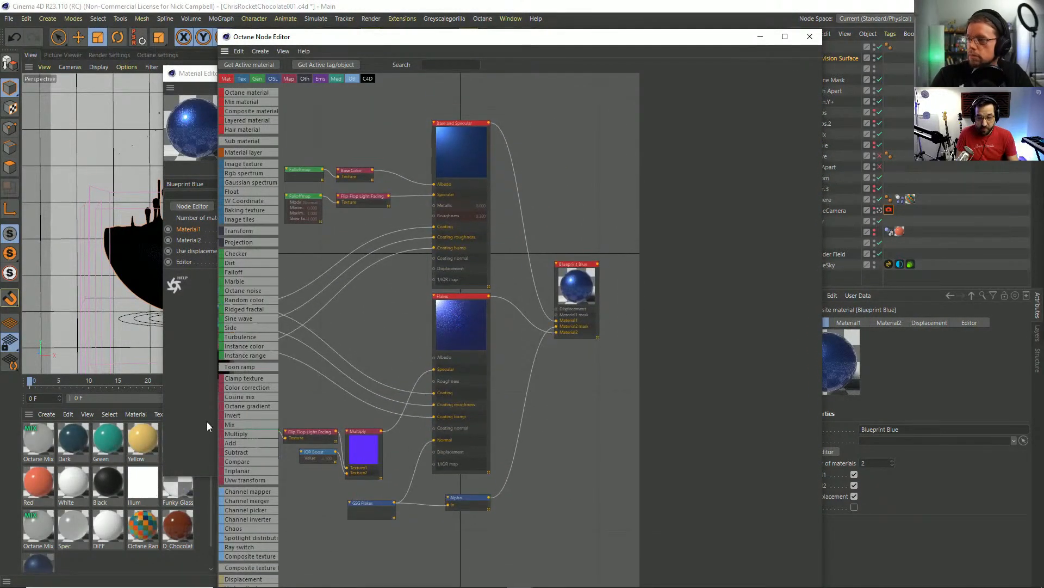
{"action": "middle_click_drag", "start_coordinate": [246, 408], "coordinate": [233, 311]}
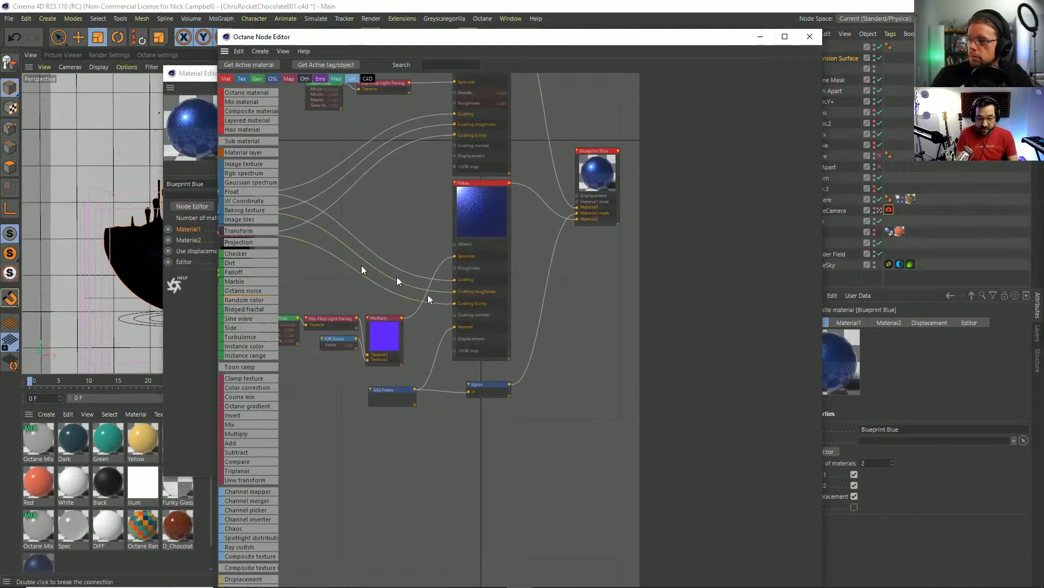
{"action": "left_click", "coordinate": [390, 396]}
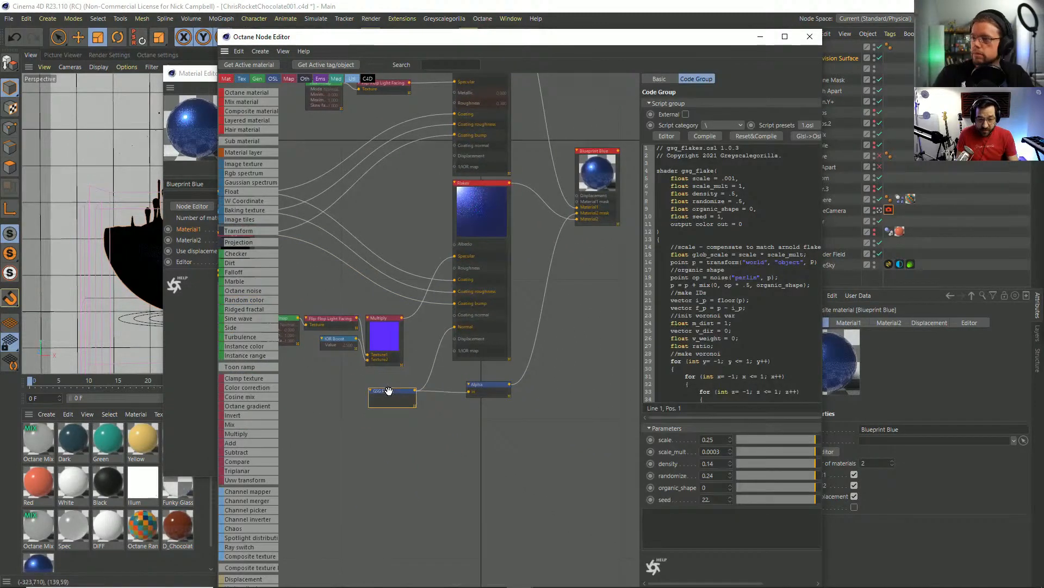
Set the scale of the GSG Flakes node to 3, keeping the render in view, and close the material windows.
{"action": "left_click_drag", "start_coordinate": [680, 46], "coordinate": [287, 69]}
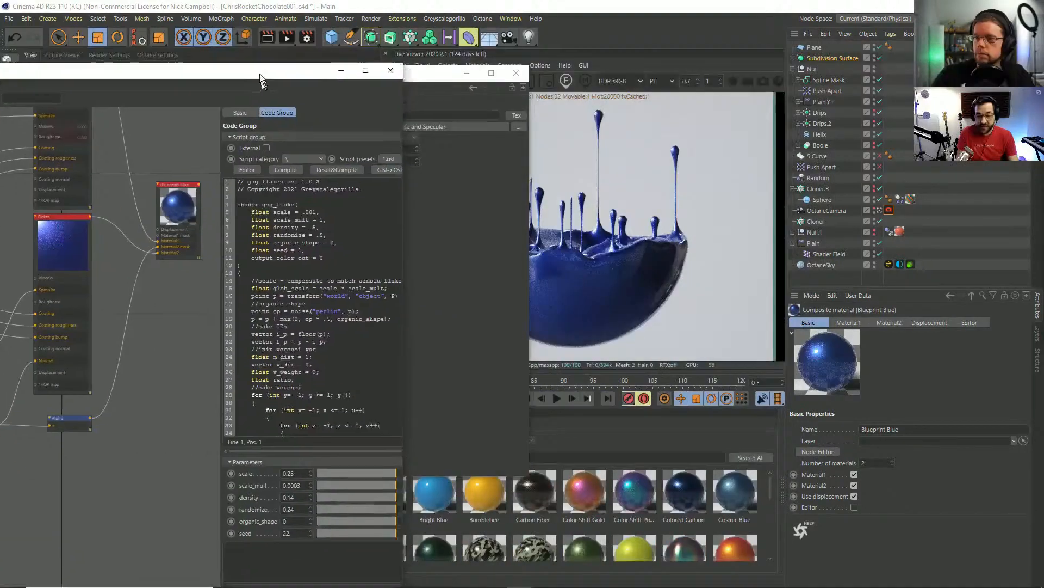
{"action": "left_click", "coordinate": [446, 75]}
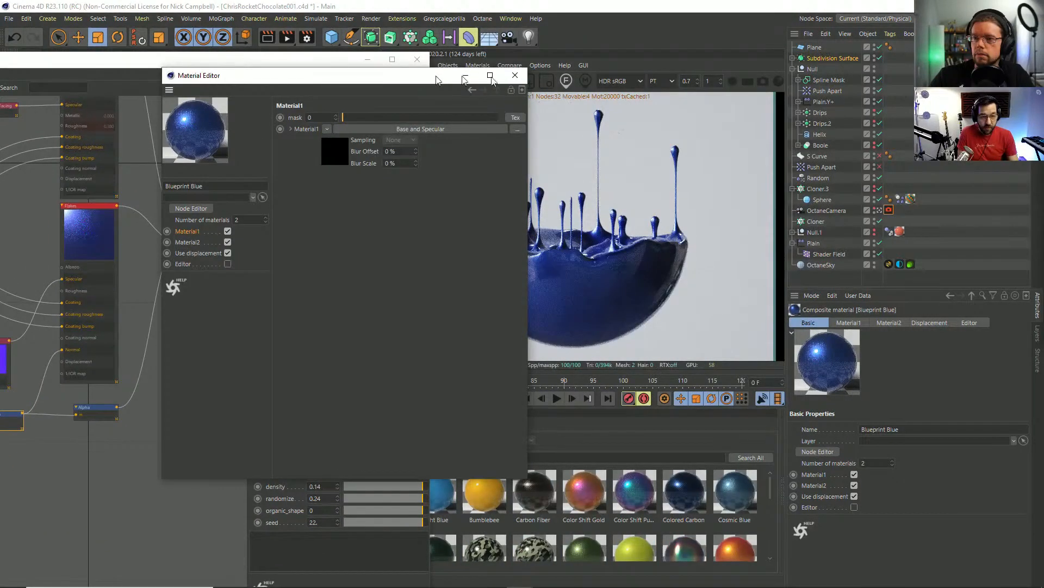
{"action": "left_click", "coordinate": [516, 72]}
{"action": "left_click_drag", "start_coordinate": [333, 60], "coordinate": [332, 58]}
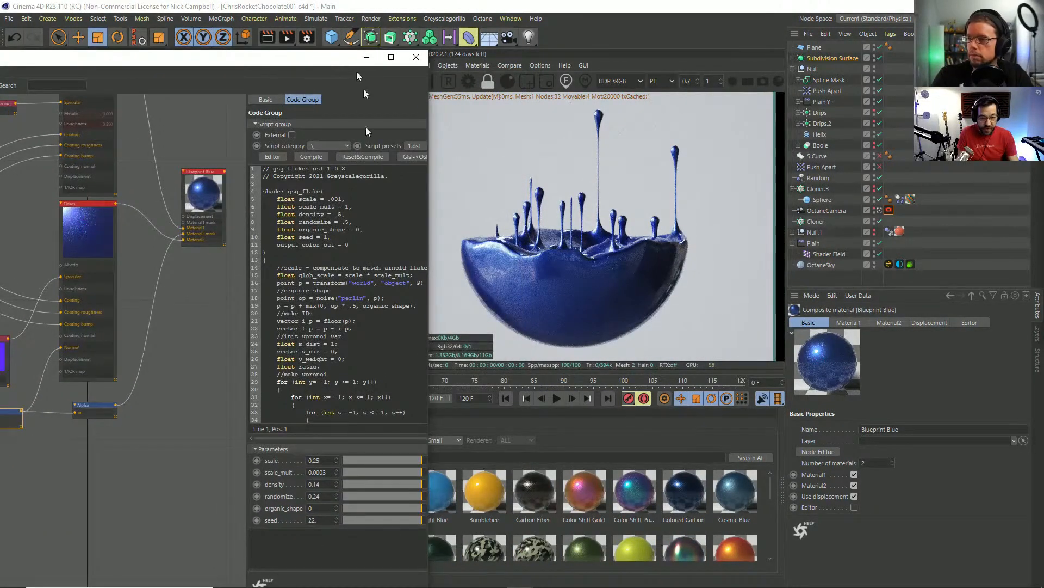
{"action": "left_click", "coordinate": [313, 460]}
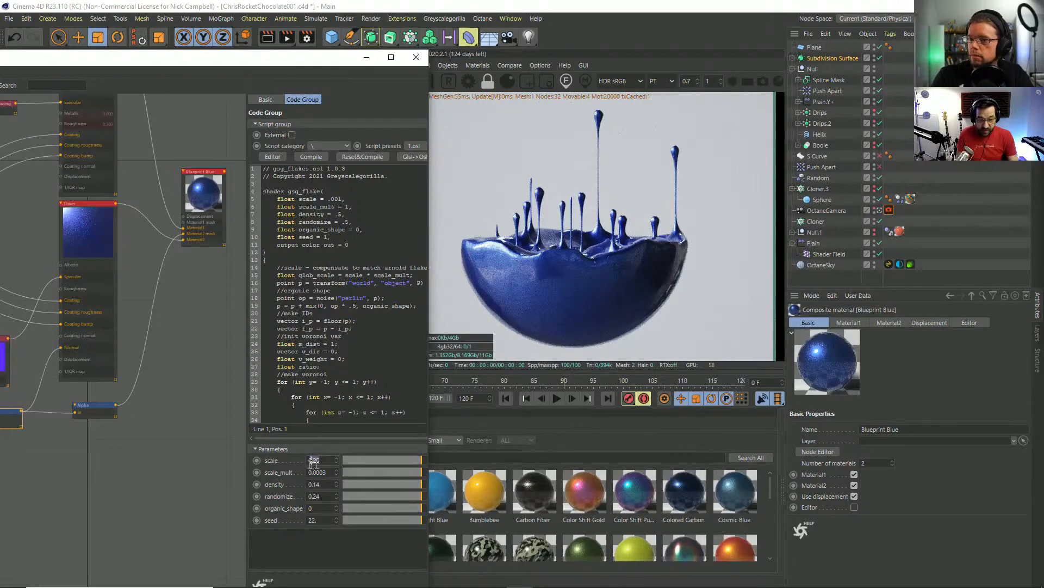
{"action": "type", "text": "3"}
{"action": "key", "text": "Return"}
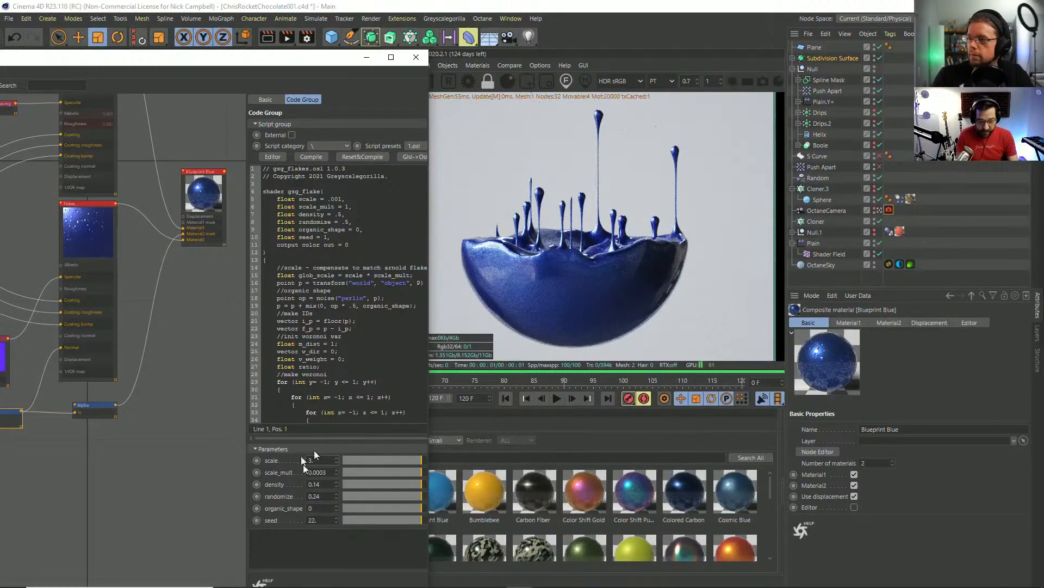
{"action": "left_click", "coordinate": [416, 57]}
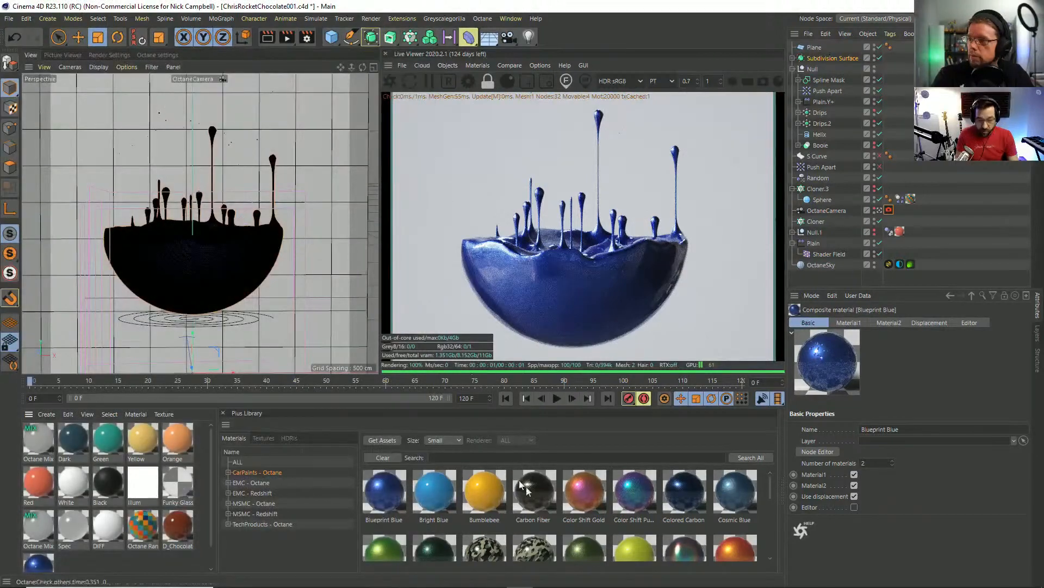
Apply the Color Shift Gold car paint to the bowl and rotate the bowl with its drips about the vertical axis.
{"action": "left_click_drag", "start_coordinate": [216, 258], "coordinate": [210, 261]}
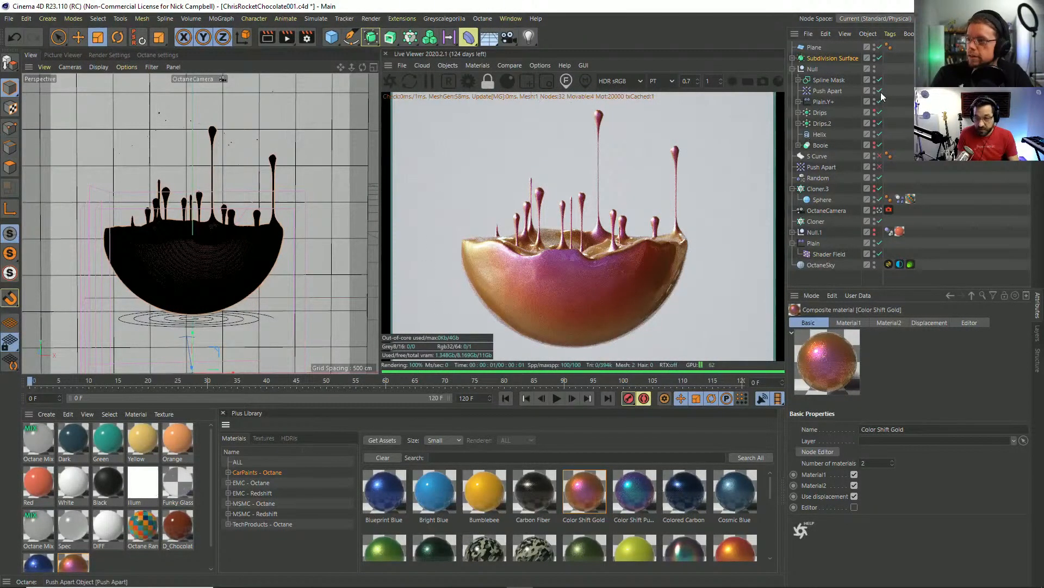
{"action": "left_click", "coordinate": [119, 36]}
{"action": "mouse_move", "coordinate": [207, 256]}
{"action": "left_mouse_down", "text": "alt"}
{"action": "mouse_move", "coordinate": [188, 266]}
{"action": "mouse_move", "coordinate": [198, 261]}
{"action": "left_mouse_up", "text": "alt"}
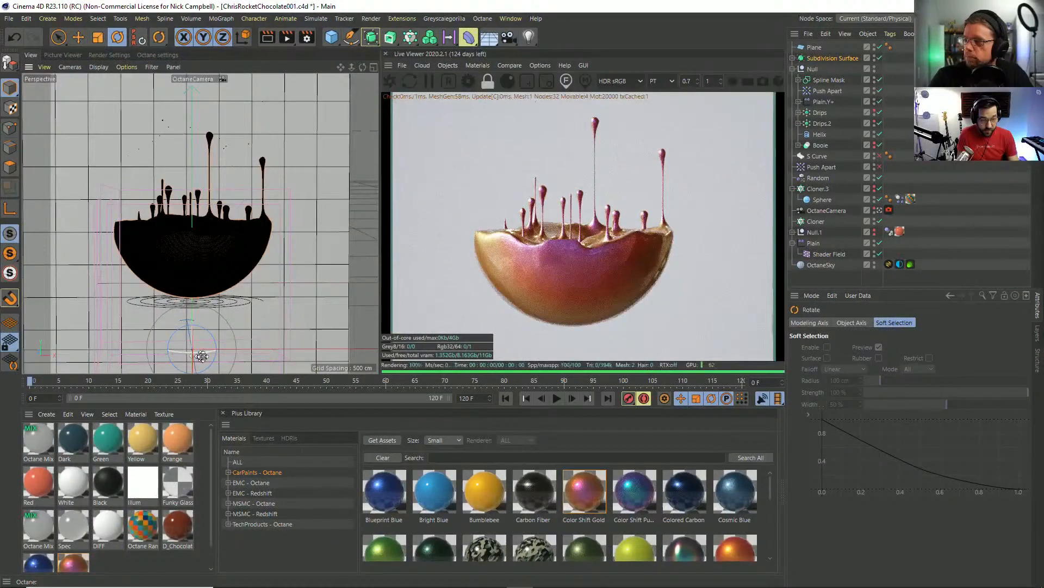
{"action": "left_click_drag", "start_coordinate": [198, 355], "coordinate": [183, 361]}
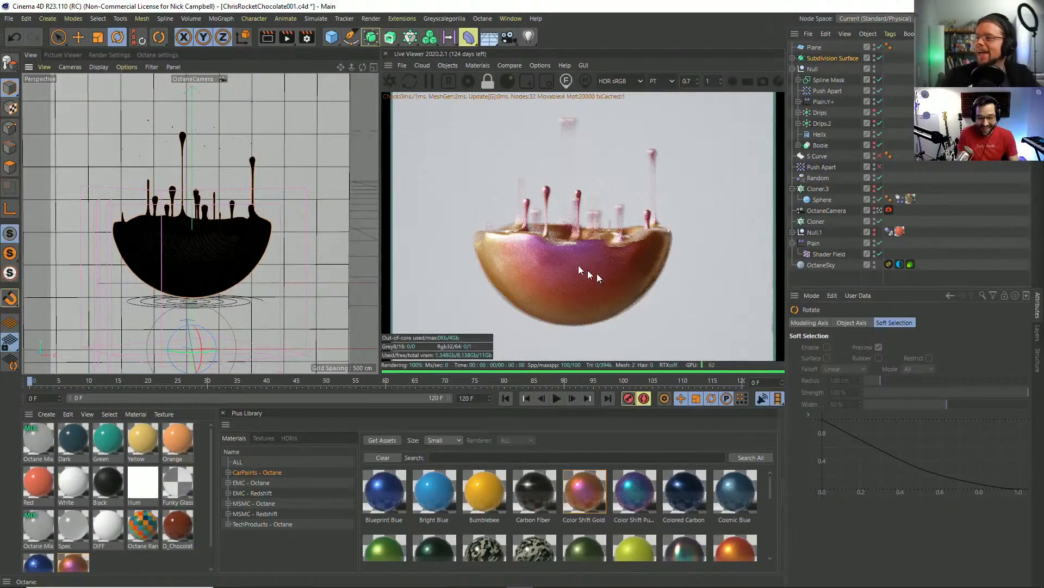
{"action": "scroll", "coordinate": [185, 235], "scroll_direction": "up", "scroll_amount": 1}
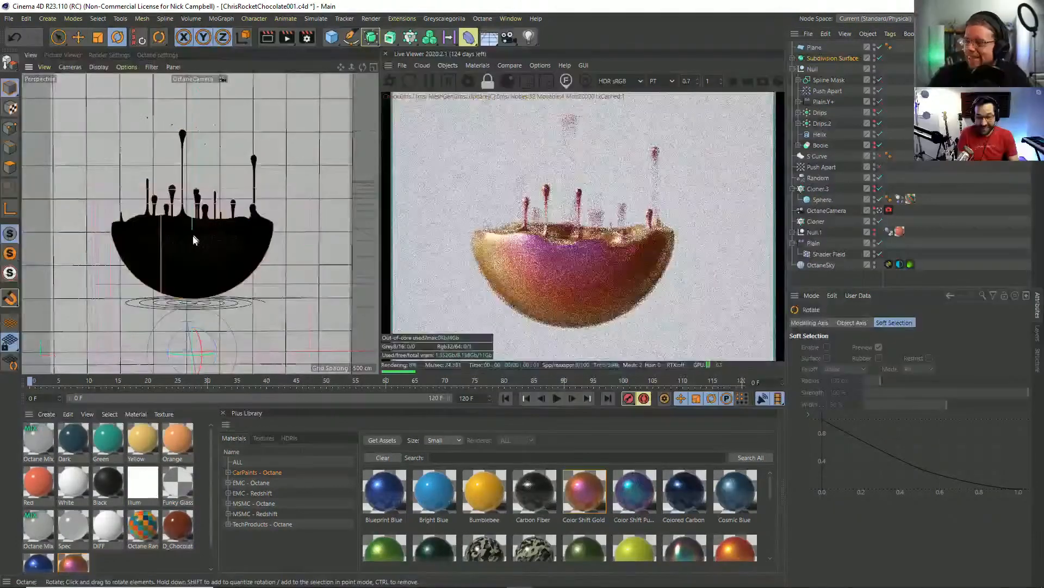
{"action": "scroll", "coordinate": [194, 239], "scroll_direction": "up", "scroll_amount": 1}
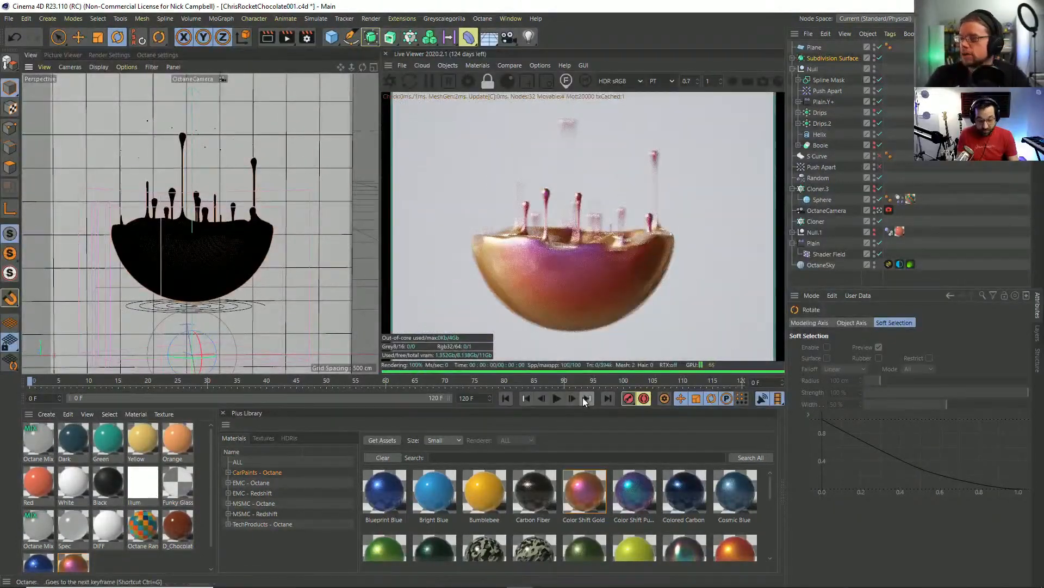
Advance the animation to frame 83 so the bowl and drips are recalculated in their new orientation.
{"action": "left_click", "coordinate": [583, 397]}
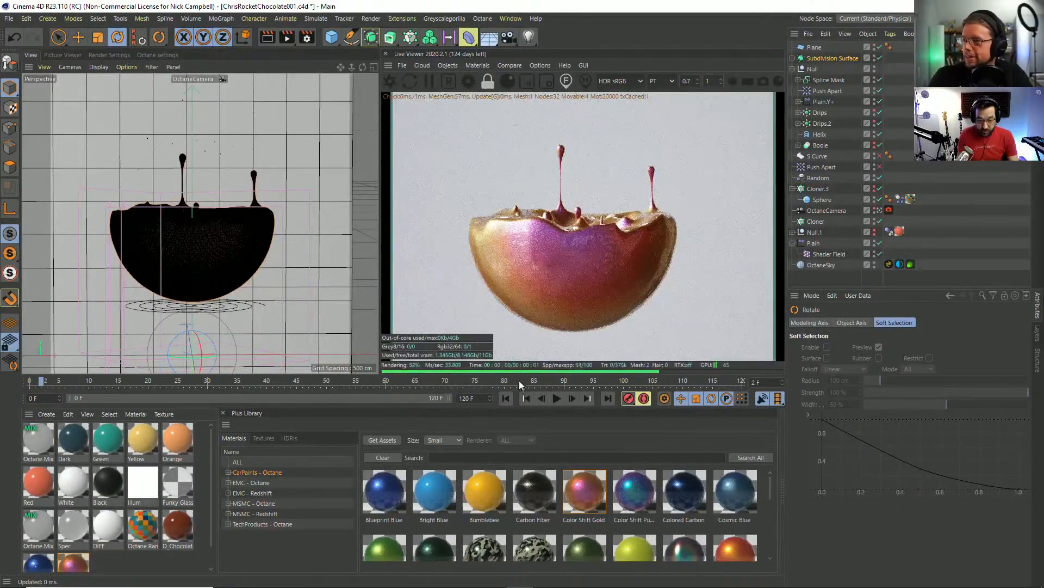
{"action": "left_click", "coordinate": [521, 383]}
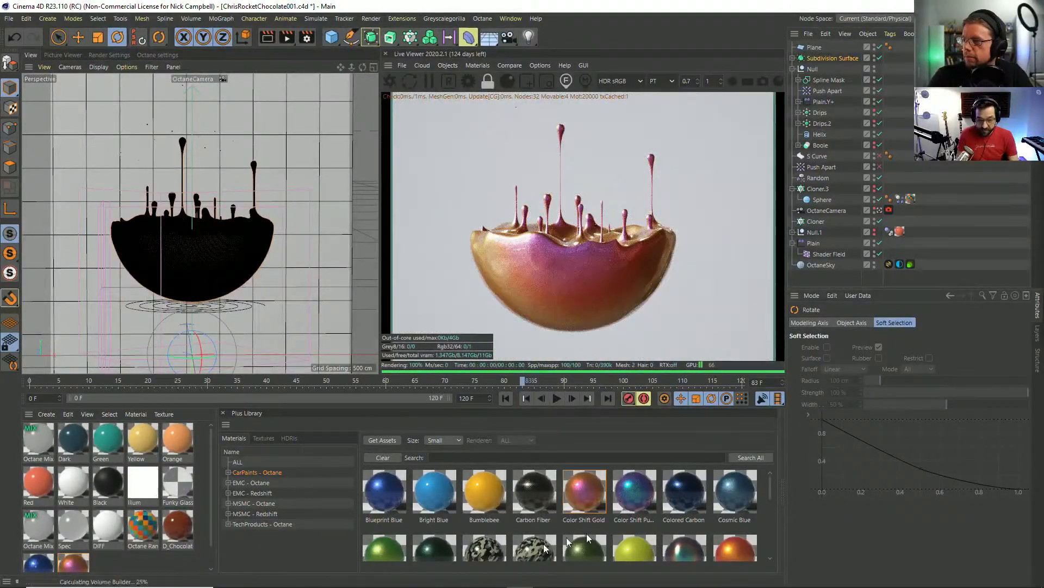
Try the Crazy Green, Green Camo 01 and Hot Orange car paints on the bowl and restart the live render.
{"action": "scroll", "coordinate": [769, 481], "scroll_direction": "down", "scroll_amount": 1}
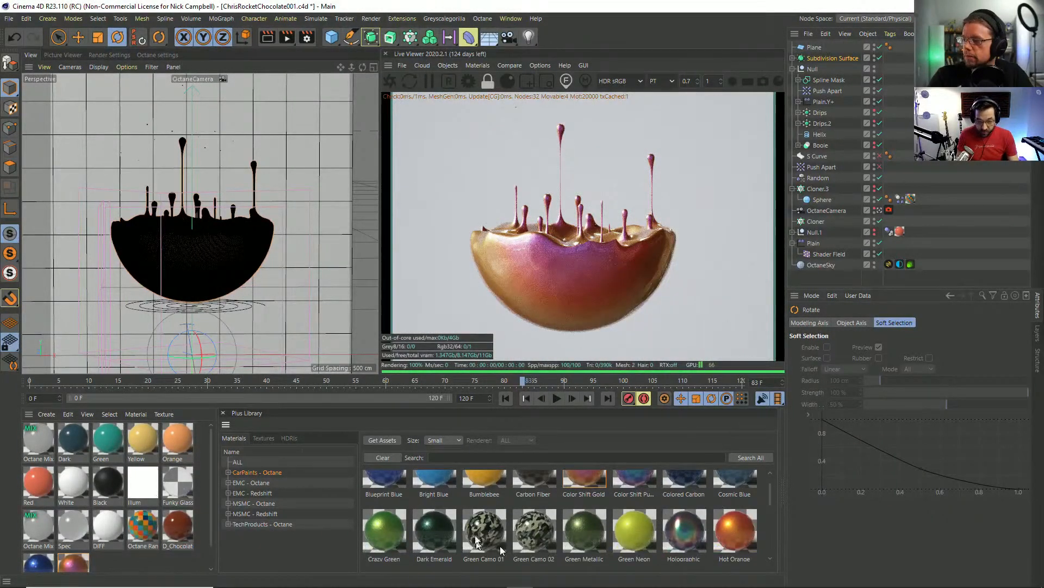
{"action": "left_click_drag", "start_coordinate": [392, 536], "coordinate": [189, 261]}
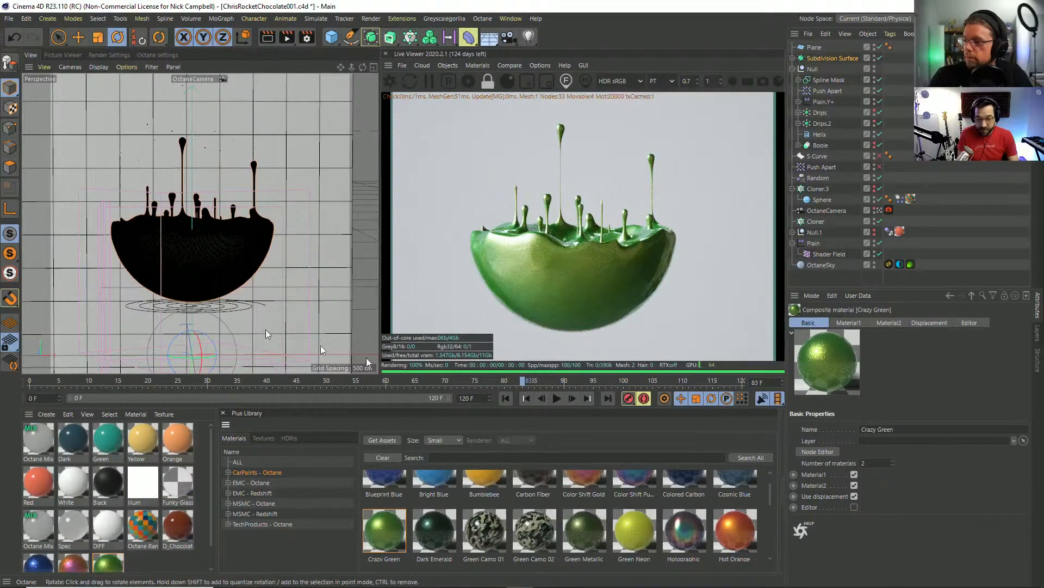
{"action": "left_click_drag", "start_coordinate": [489, 536], "coordinate": [217, 257]}
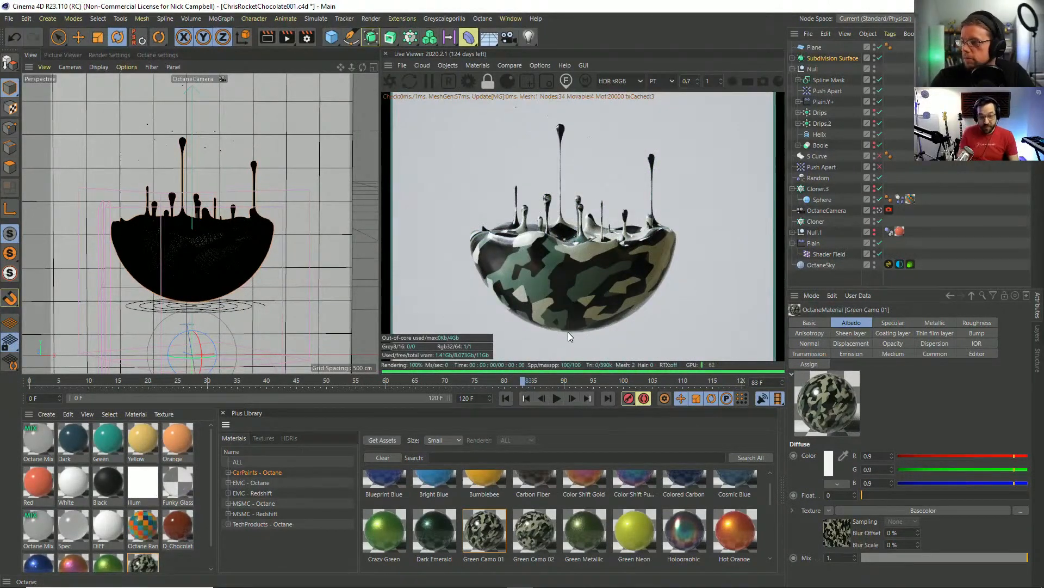
{"action": "left_click_drag", "start_coordinate": [770, 484], "coordinate": [197, 262]}
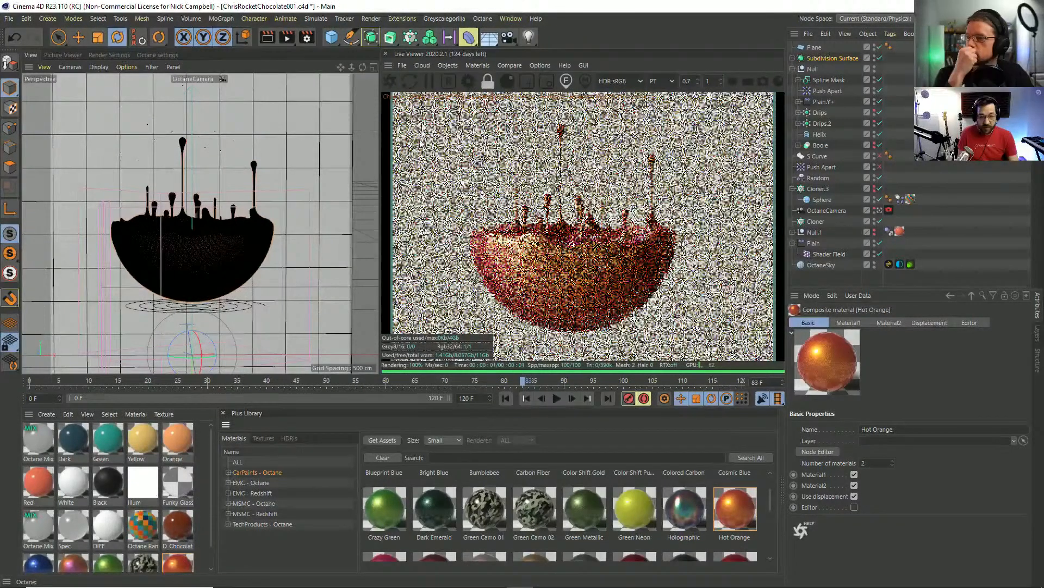
{"action": "left_click", "coordinate": [389, 84]}
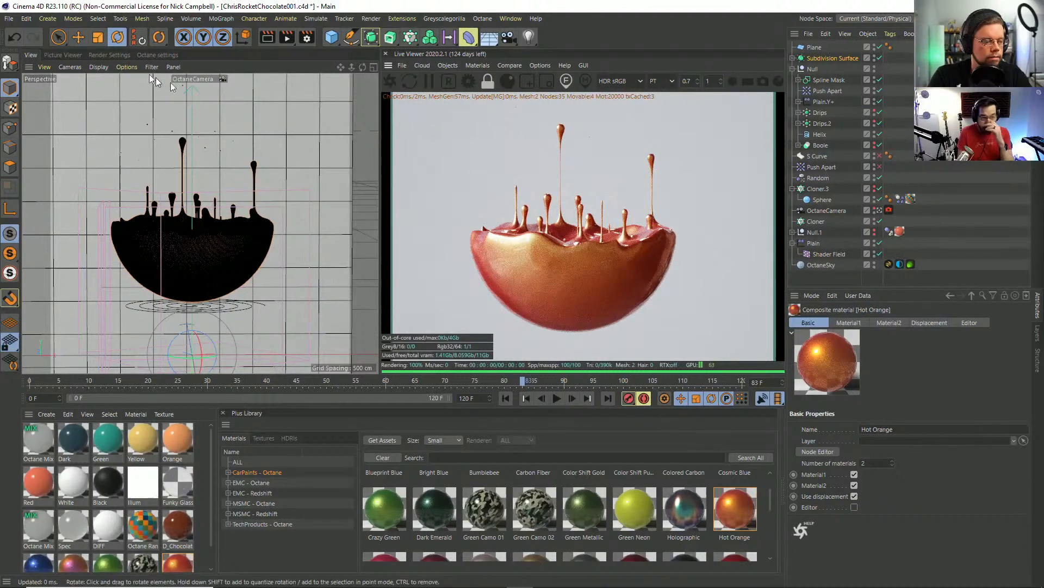
Set the Octane pathtracing kernel's maximum samples to 500 and return to the perspective viewport.
{"action": "left_click", "coordinate": [155, 56]}
{"action": "left_click_drag", "start_coordinate": [115, 109], "coordinate": [19, 102]}
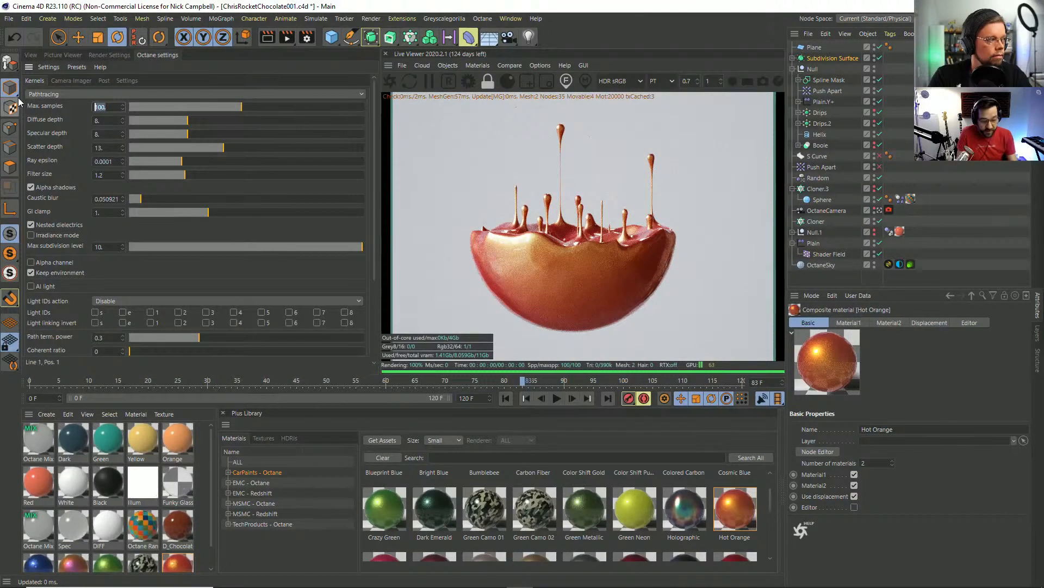
{"action": "type", "text": "500"}
{"action": "key", "text": "Return"}
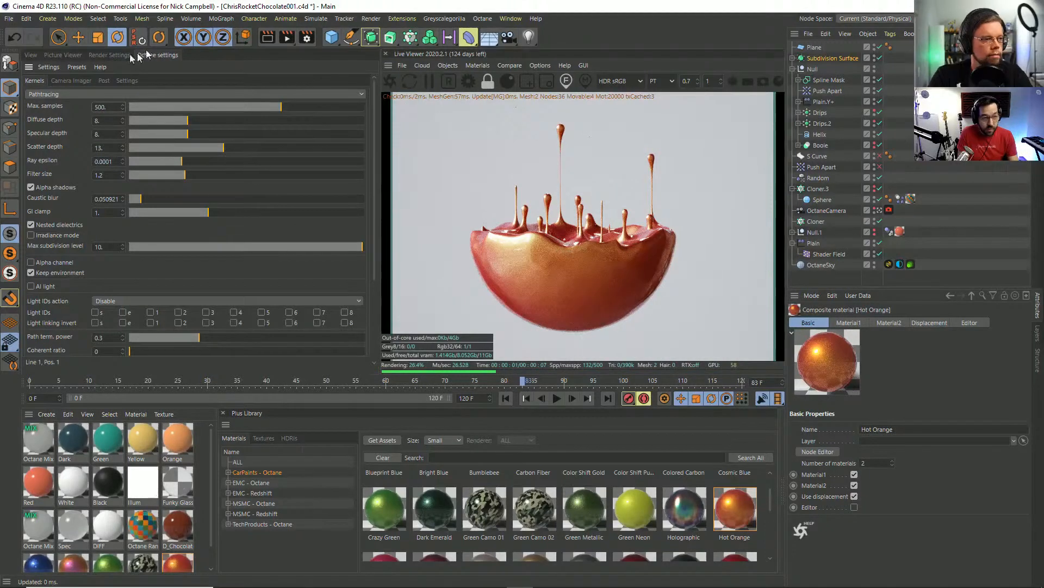
{"action": "left_click", "coordinate": [109, 55]}
{"action": "left_click", "coordinate": [31, 55]}
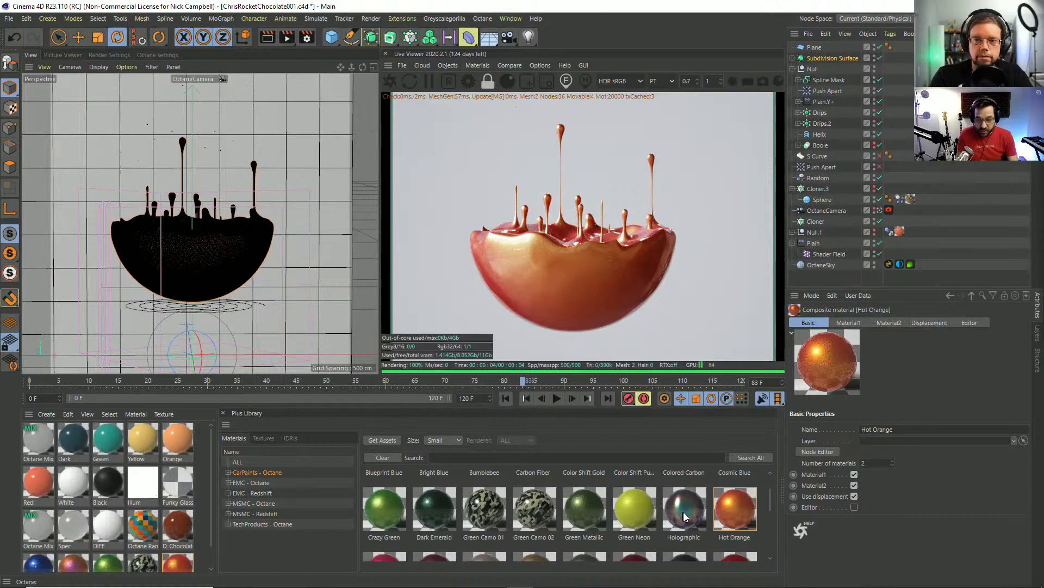
Try the Holographic car paint on the bowl and orbit the camera to inspect its reflections from above and from the front.
{"action": "left_click_drag", "start_coordinate": [683, 511], "coordinate": [206, 261]}
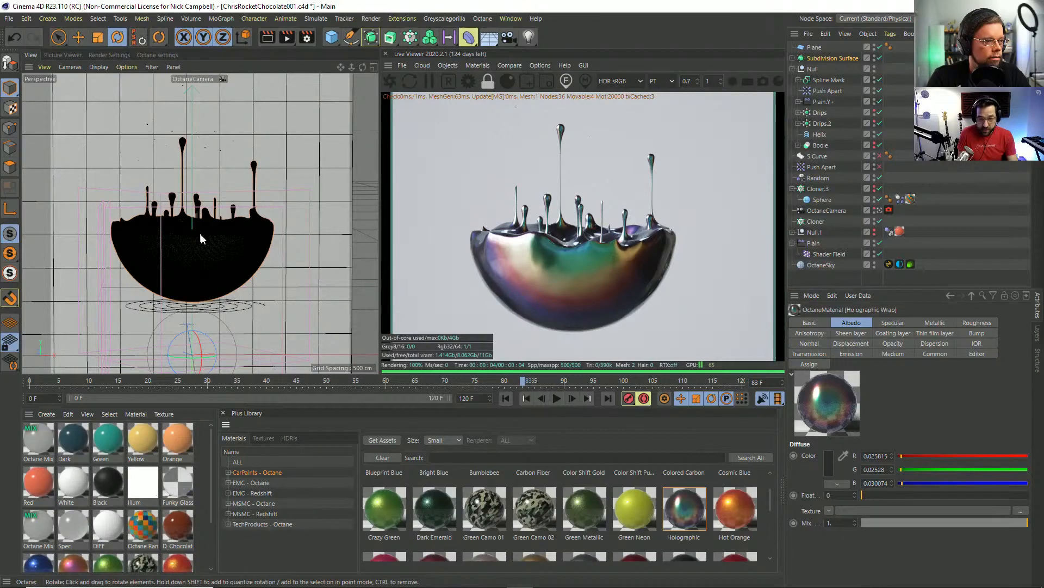
{"action": "mouse_move", "coordinate": [202, 230]}
{"action": "right_mouse_down", "text": "alt"}
{"action": "mouse_move", "coordinate": [197, 272]}
{"action": "mouse_move", "coordinate": [210, 240]}
{"action": "right_mouse_up", "text": "alt"}
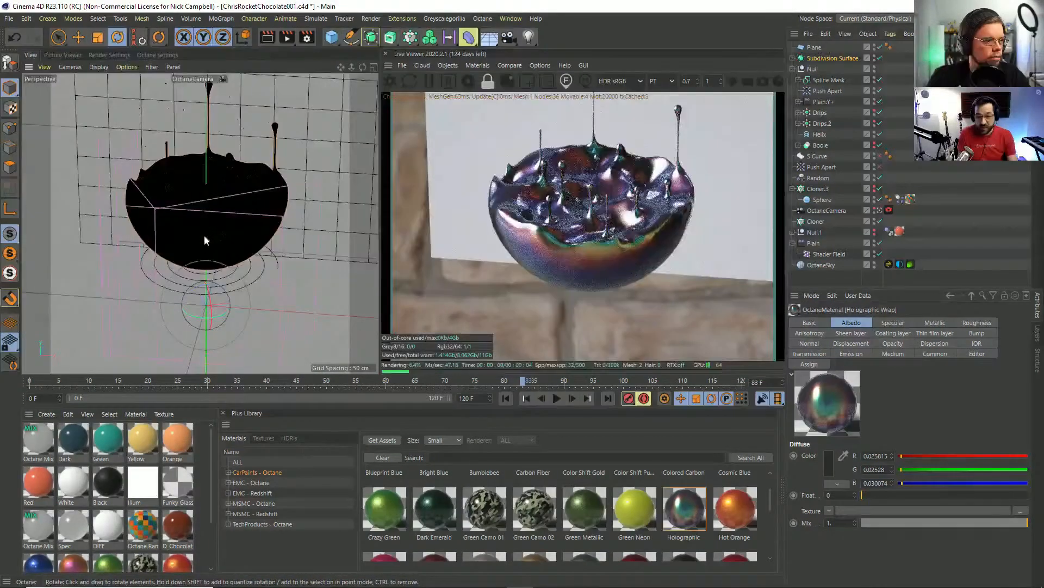
{"action": "left_click_drag", "start_coordinate": [213, 250], "coordinate": [230, 190], "text": "alt"}
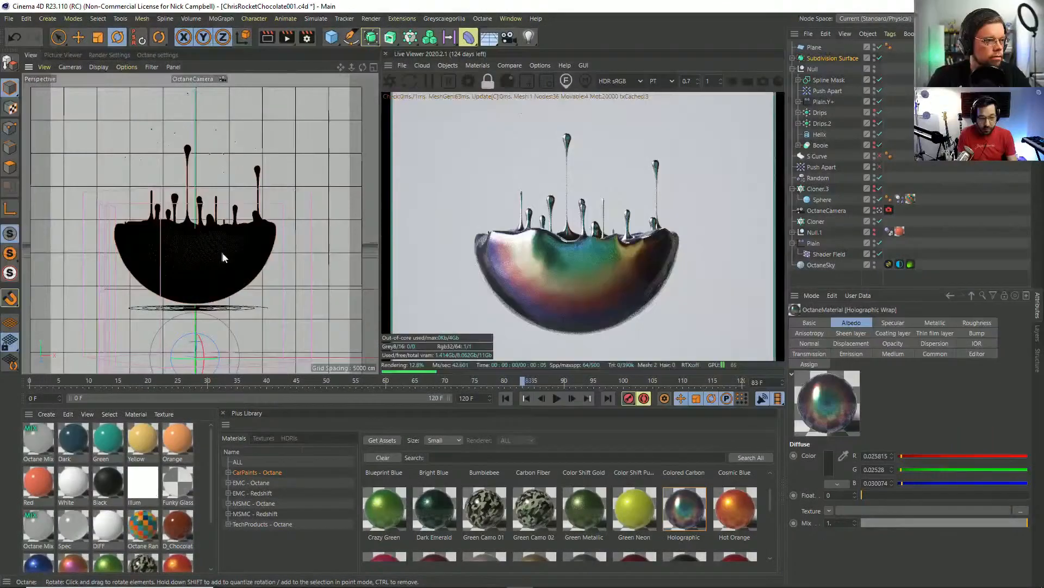
Rotate the OctaneSky's HDRI lighting by setting the environment's RotX to about 0.27.
{"action": "left_click", "coordinate": [899, 263]}
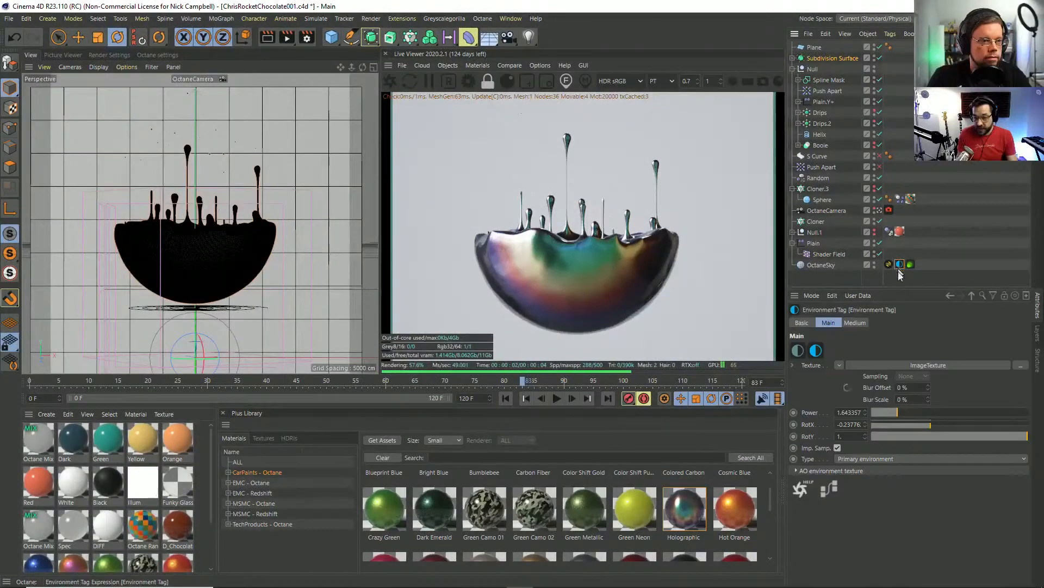
{"action": "left_click_drag", "start_coordinate": [936, 422], "coordinate": [970, 424]}
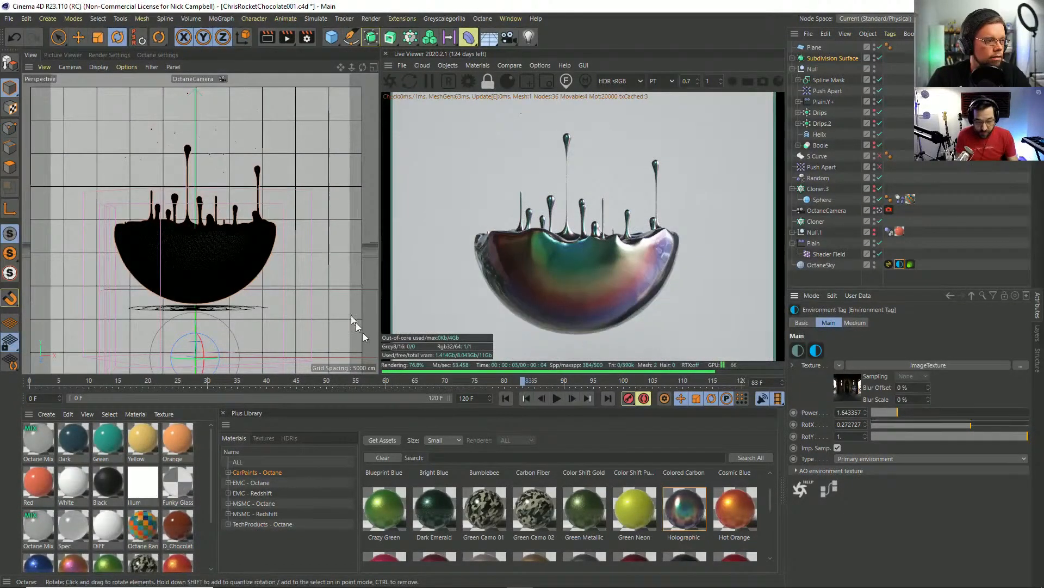
Try the White Tri-Coat car paint on the bowl, then replace it with Simple Red from the same collection.
{"action": "left_click_drag", "start_coordinate": [770, 494], "coordinate": [773, 538]}
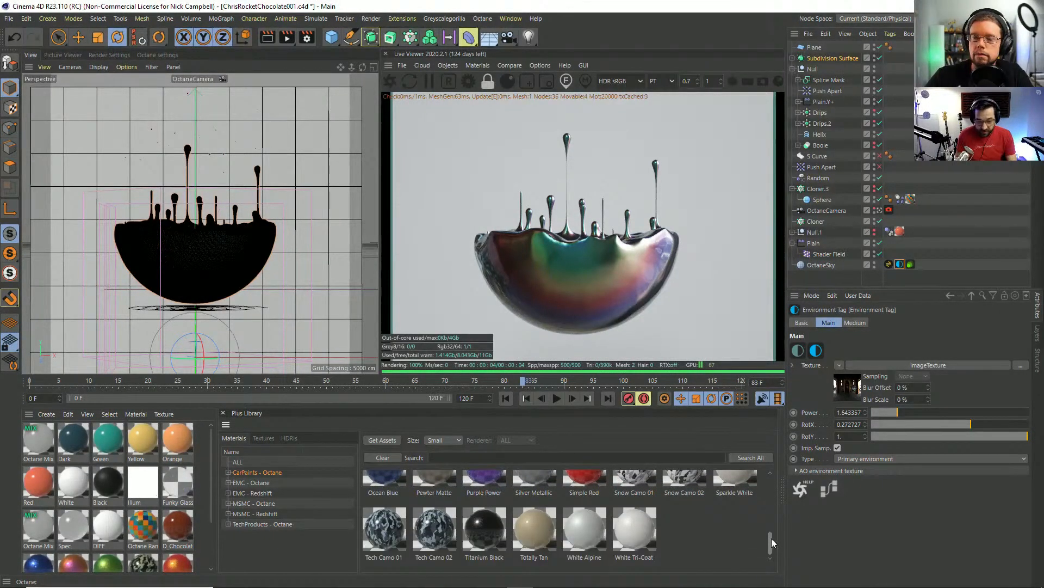
{"action": "left_click_drag", "start_coordinate": [647, 524], "coordinate": [188, 262]}
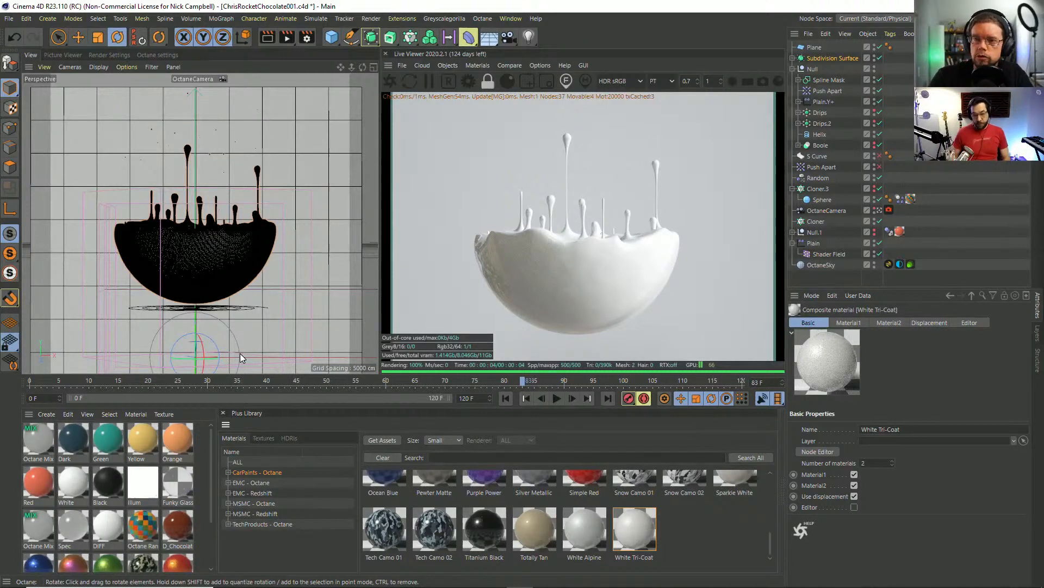
{"action": "left_click", "coordinate": [583, 478]}
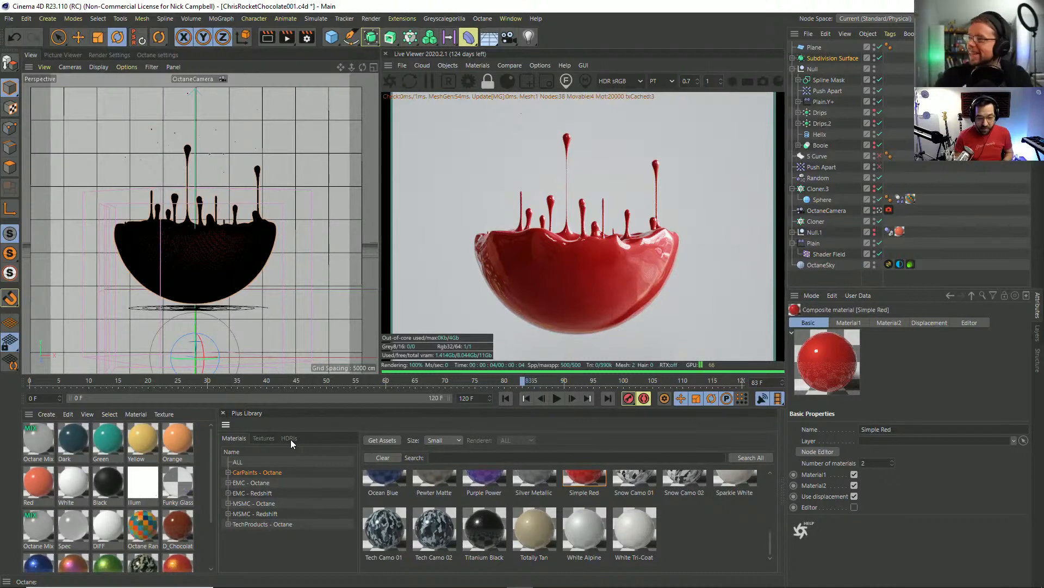
Browse the EMC - Redshift, CarPaints - Octane and TechProducts - Octane material collections and view the red bowl from slightly above.
{"action": "left_click", "coordinate": [268, 494]}
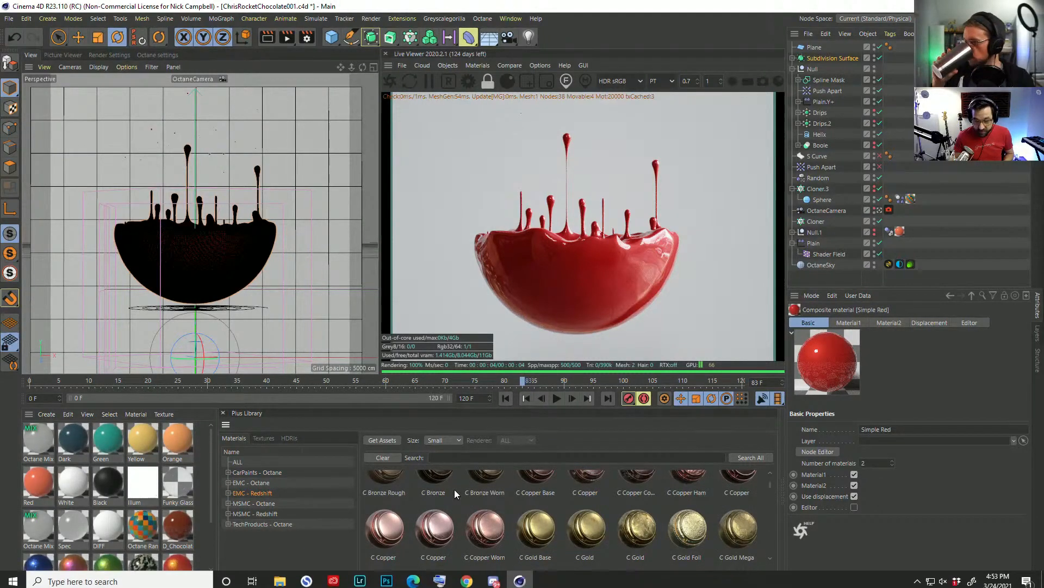
{"action": "scroll", "coordinate": [514, 514], "scroll_direction": "up", "scroll_amount": 2}
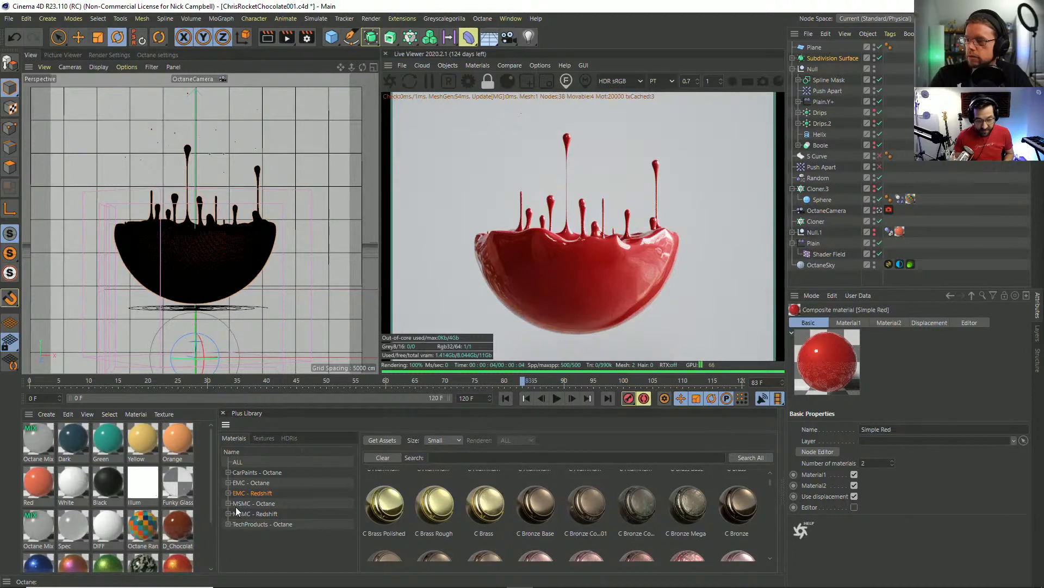
{"action": "left_click", "coordinate": [268, 473]}
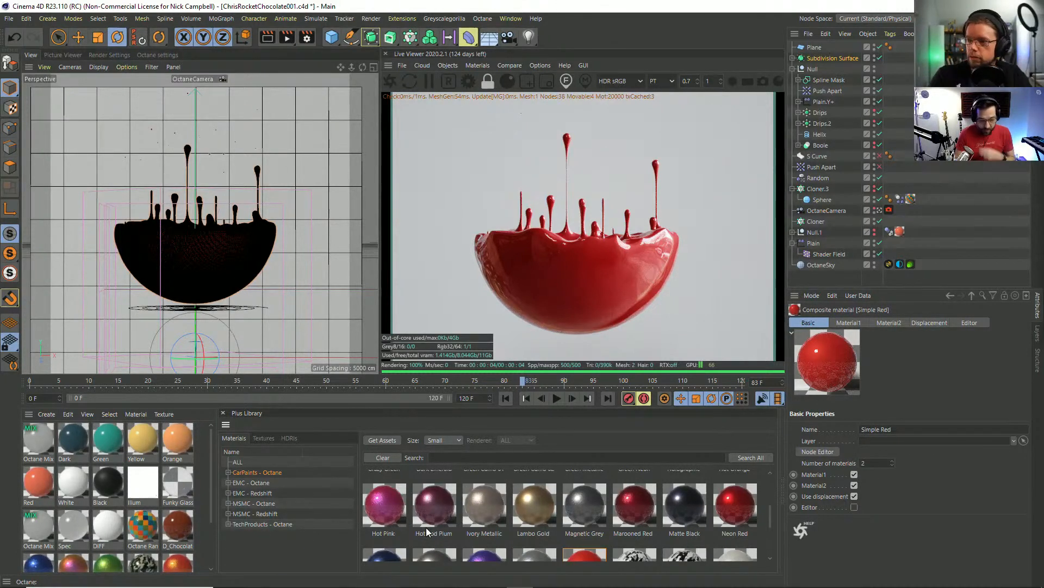
{"action": "left_click", "coordinate": [260, 493]}
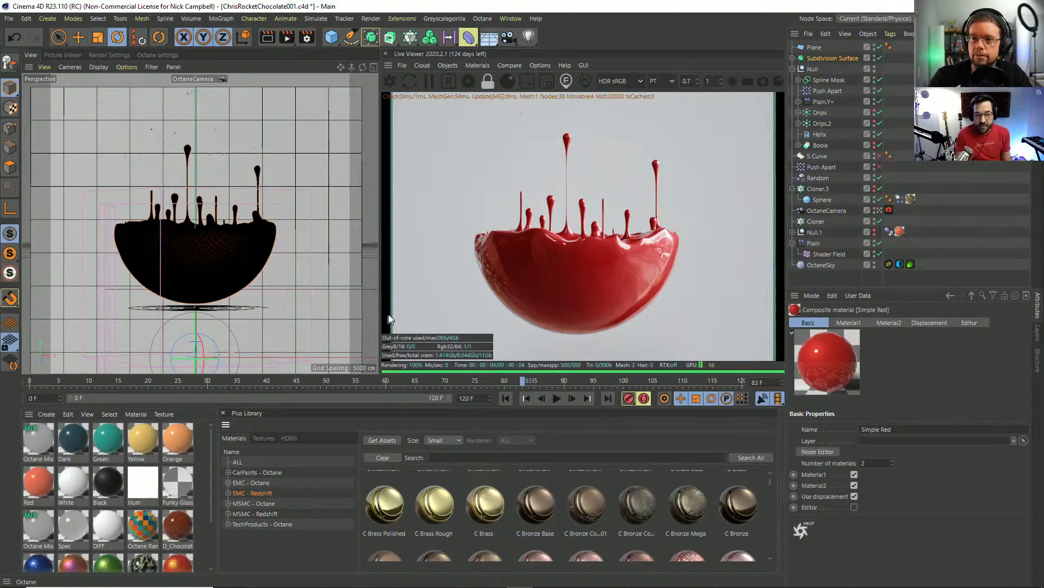
{"action": "left_click_drag", "start_coordinate": [180, 266], "coordinate": [233, 250], "text": "alt"}
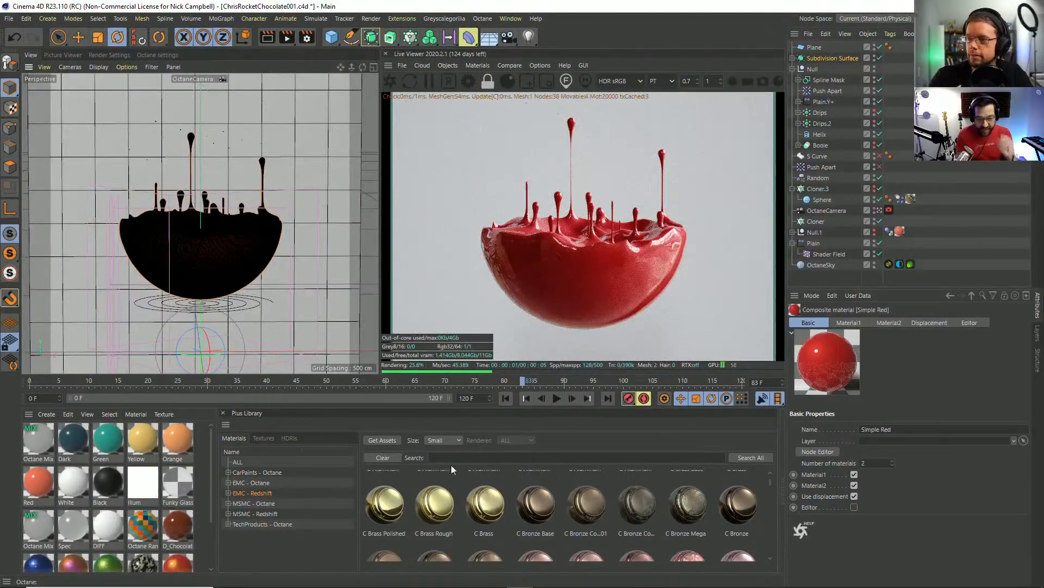
{"action": "left_click", "coordinate": [259, 523]}
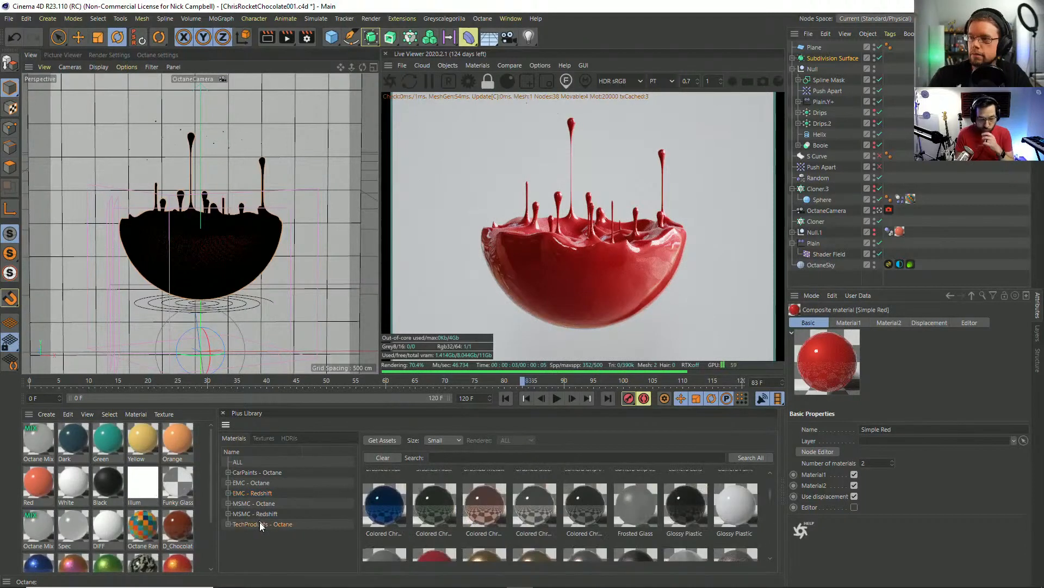
Replace the bowl's material with Green Metallic from the CarPaints - Octane collection and orbit the camera to inspect its reflections.
{"action": "left_click", "coordinate": [253, 471]}
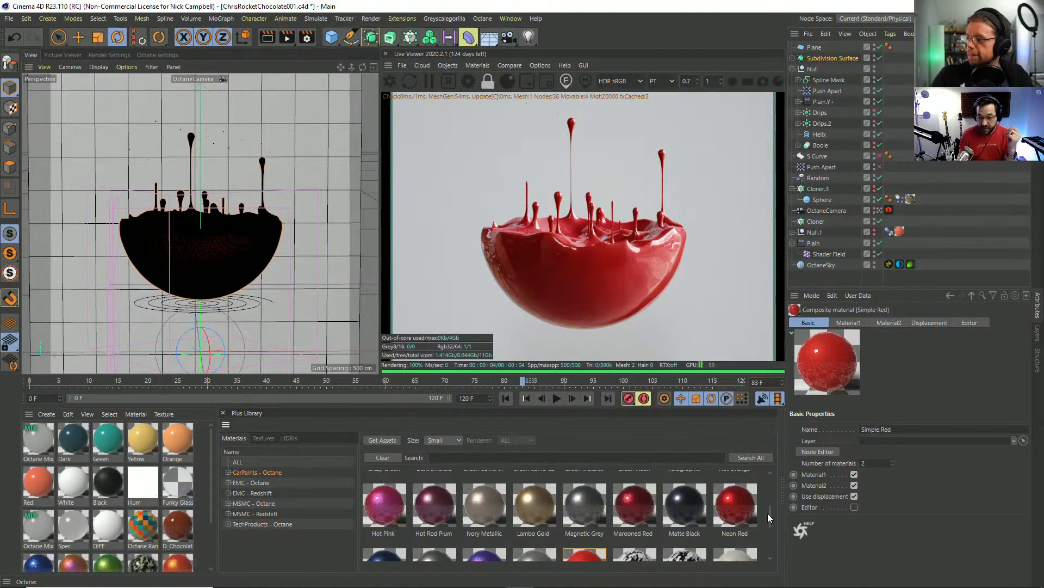
{"action": "left_click_drag", "start_coordinate": [769, 515], "coordinate": [769, 506]}
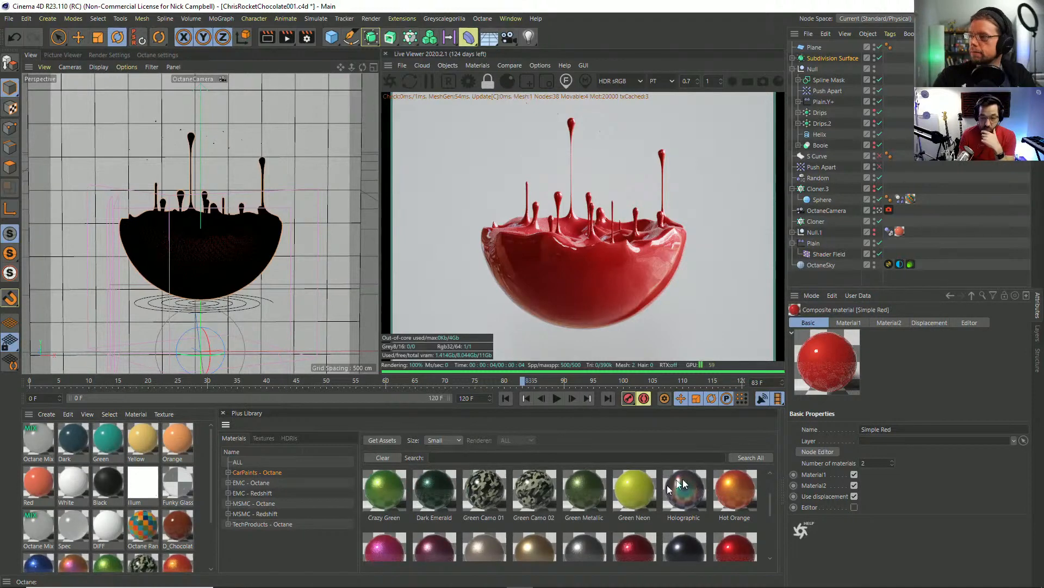
{"action": "left_click_drag", "start_coordinate": [220, 263], "coordinate": [194, 253]}
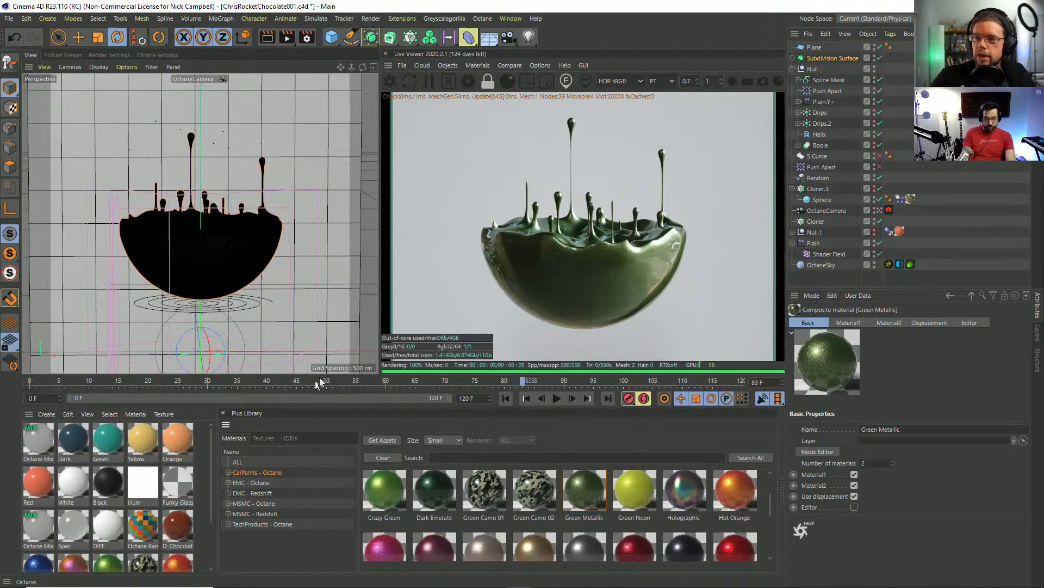
{"action": "left_click_drag", "start_coordinate": [204, 244], "coordinate": [236, 248], "text": "alt"}
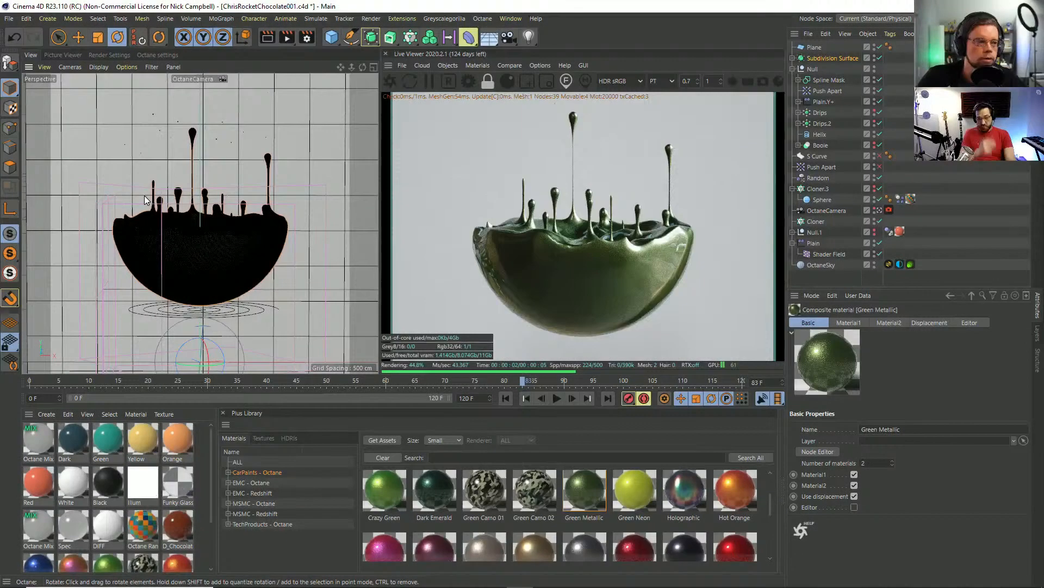
{"action": "left_click_drag", "start_coordinate": [295, 243], "coordinate": [207, 270], "text": "alt"}
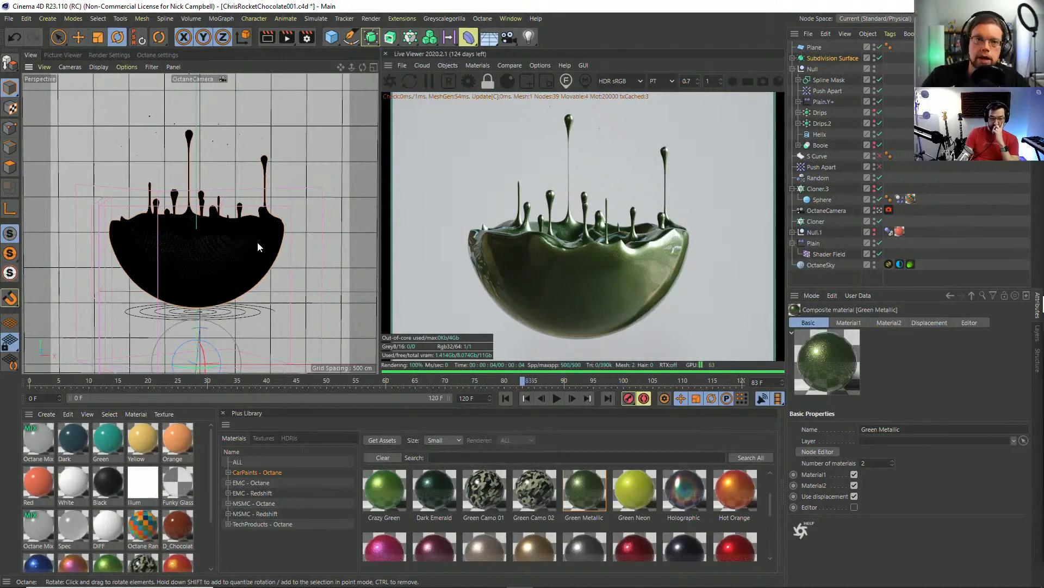
Go to frame 59 of the animation to review the green splash and its drips at an earlier moment.
{"action": "left_click", "coordinate": [416, 385]}
{"action": "left_click", "coordinate": [387, 384]}
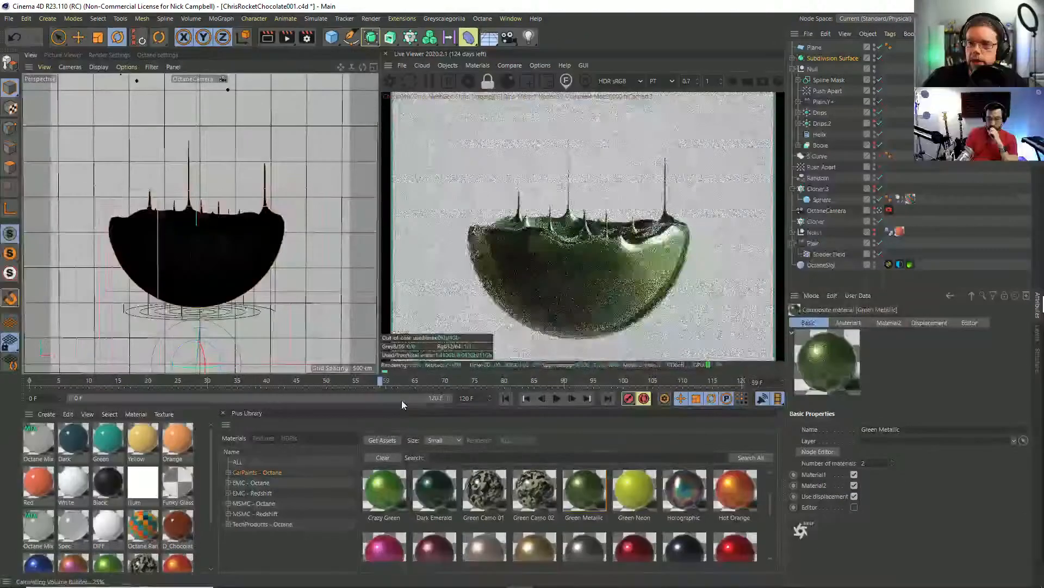
{"action": "key", "text": "f"}
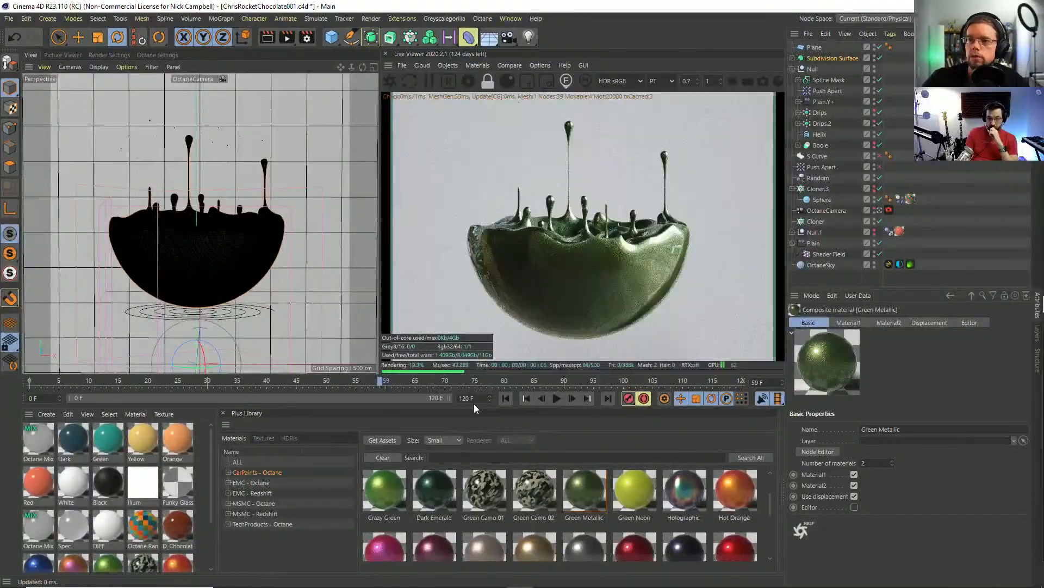